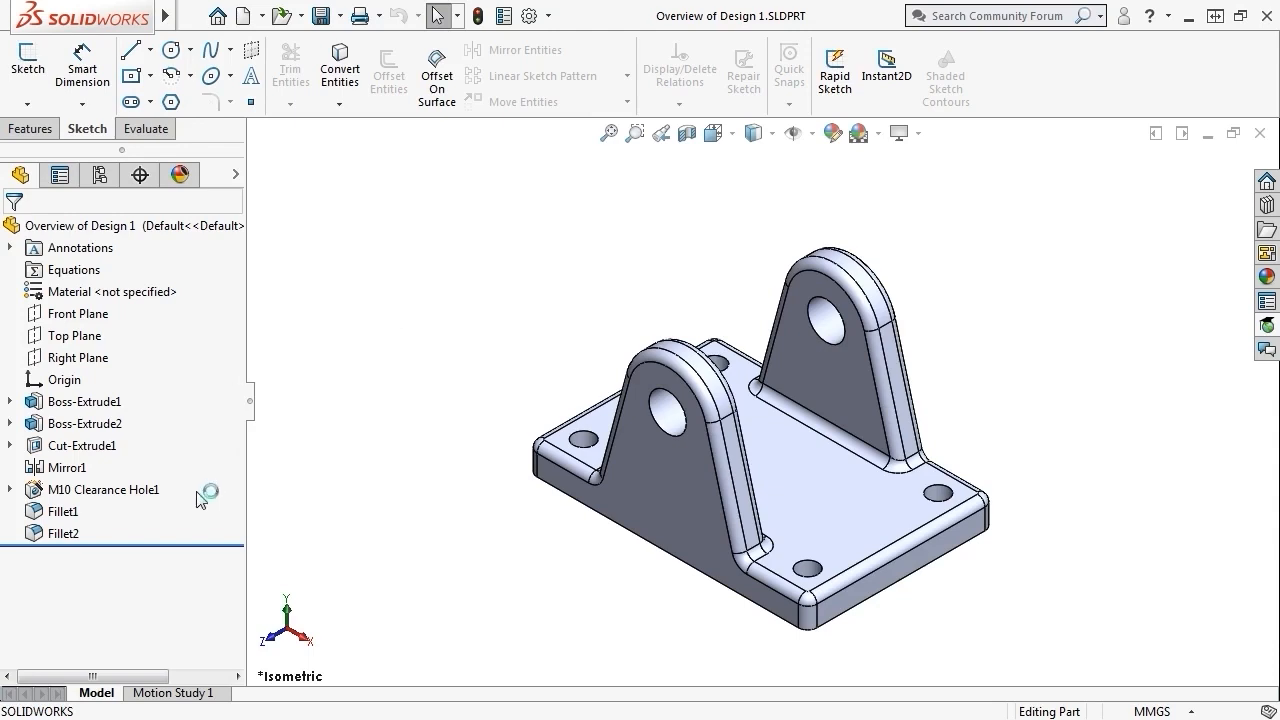
- Roll the model back to just after Boss-Extrude1 and examine its references and base sketch
left_click_drag(165, 546, 184, 414)
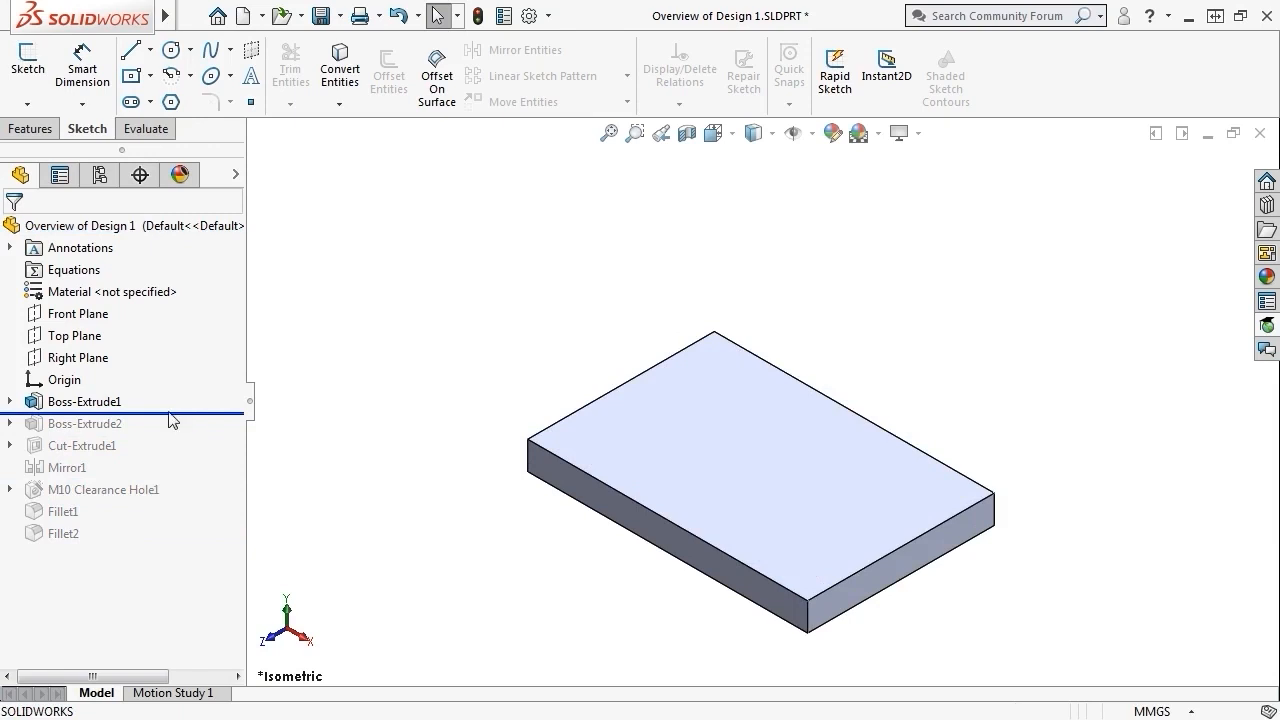
mouse_move(111, 407)
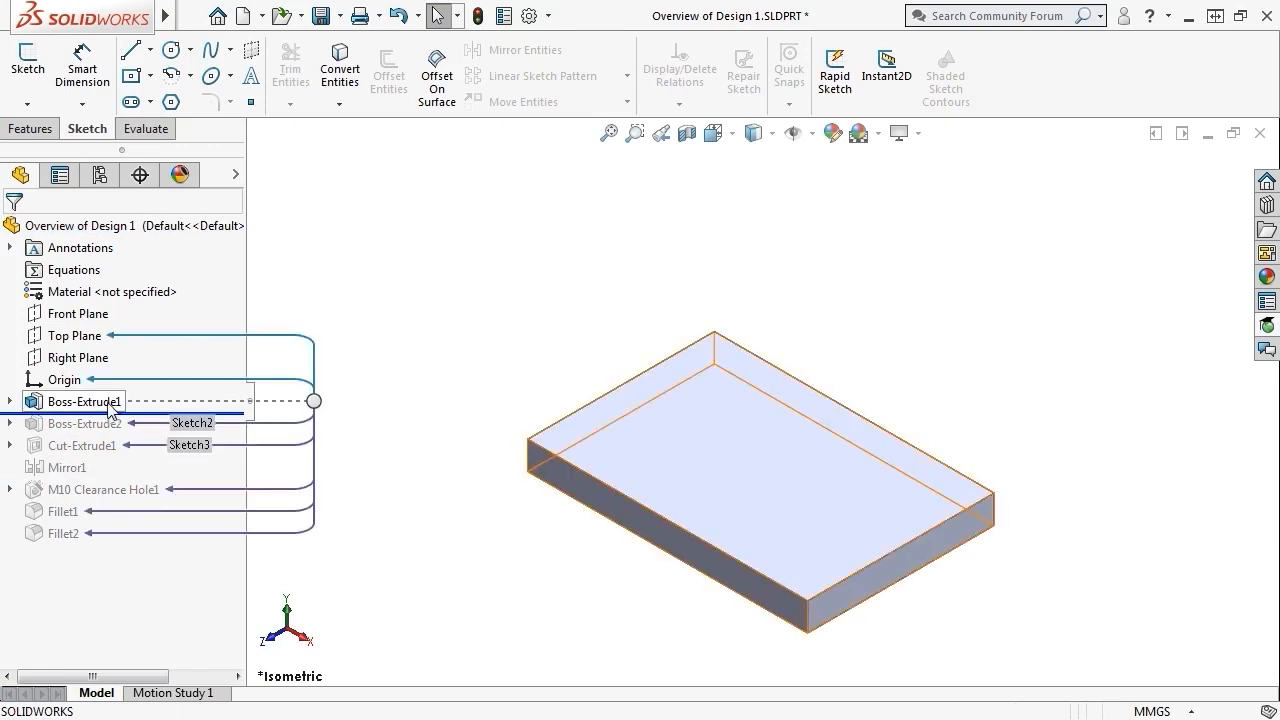
left_click(9, 401)
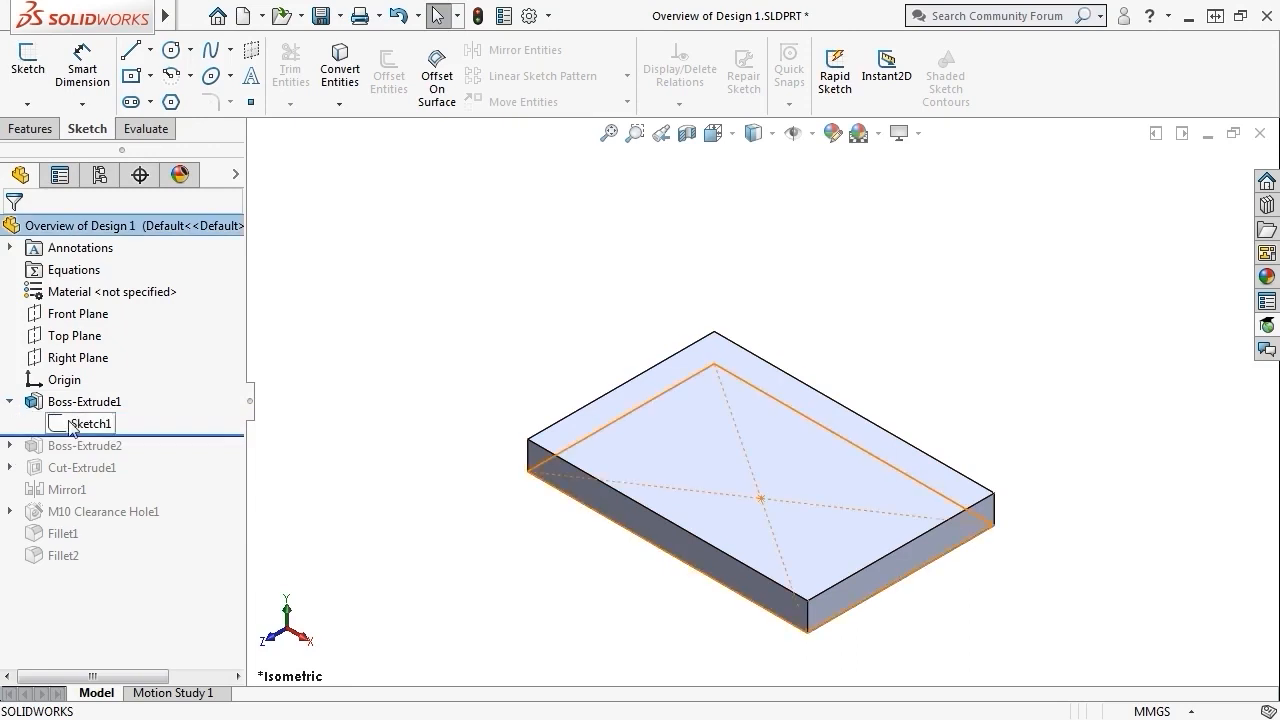
mouse_move(71, 426)
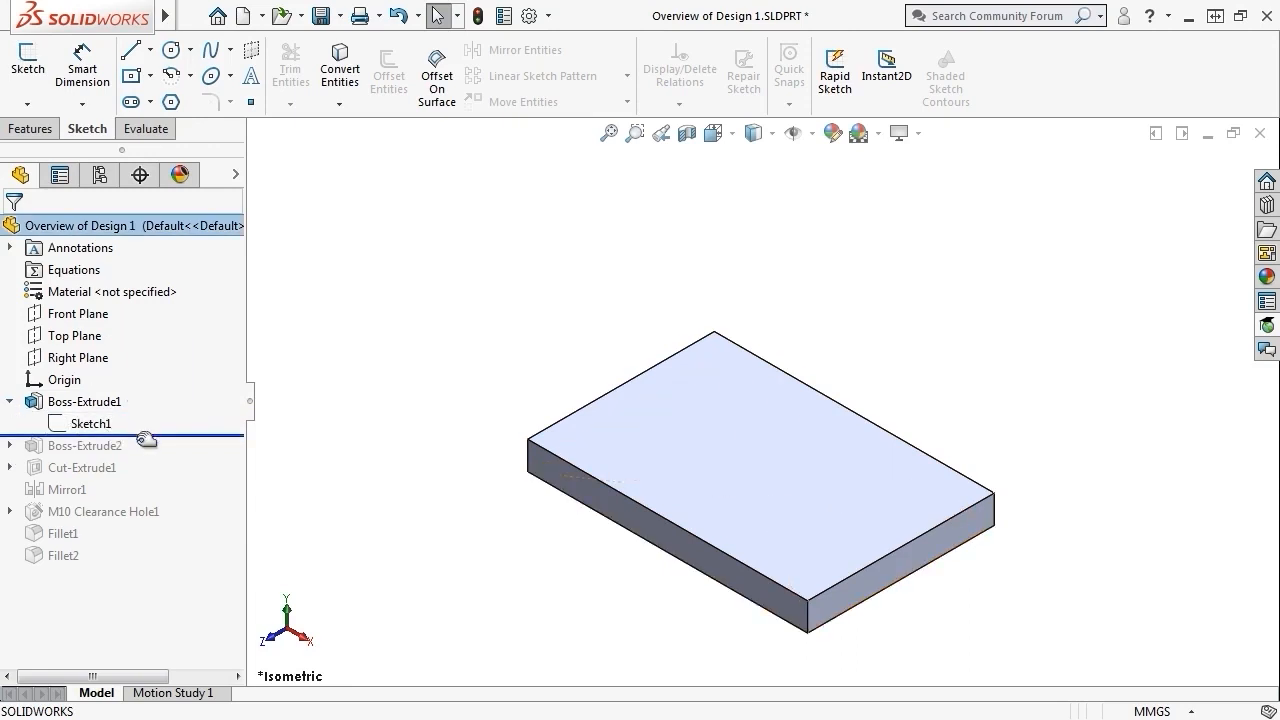
- Roll the model forward past Boss-Extrude2 and inspect the profile sketch of the upright lug
left_click_drag(142, 436, 140, 457)
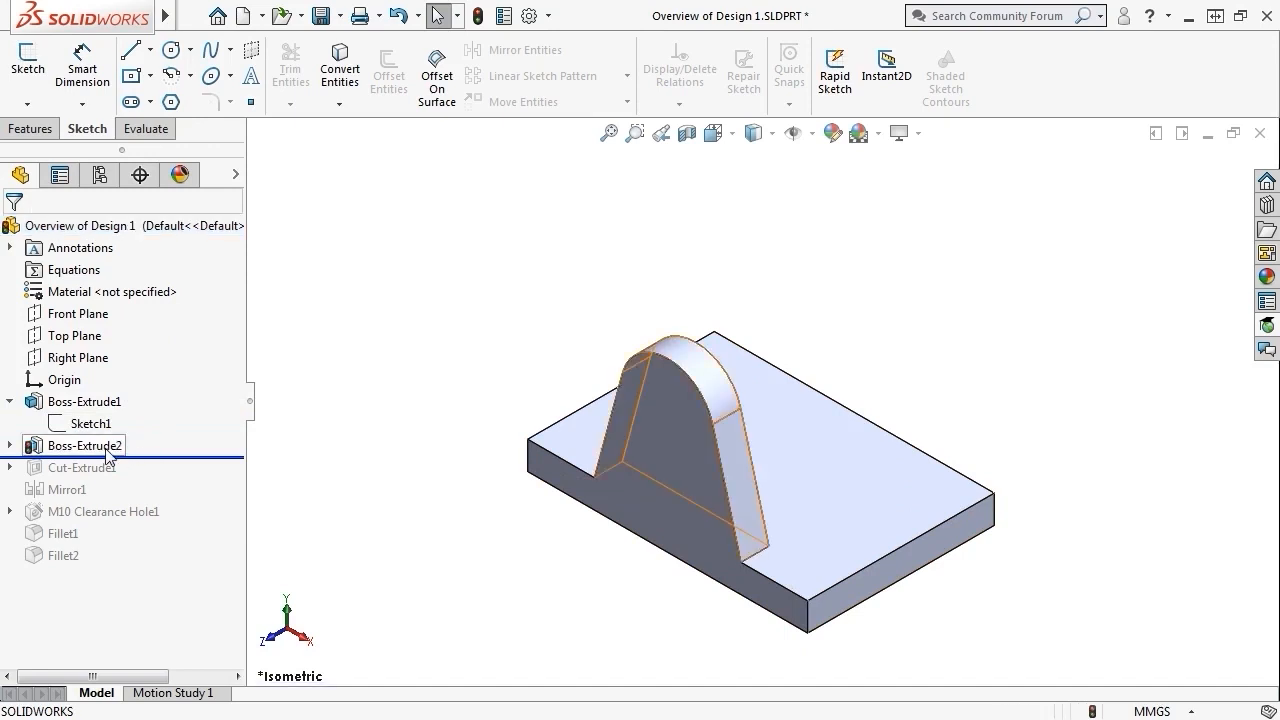
left_click(10, 446)
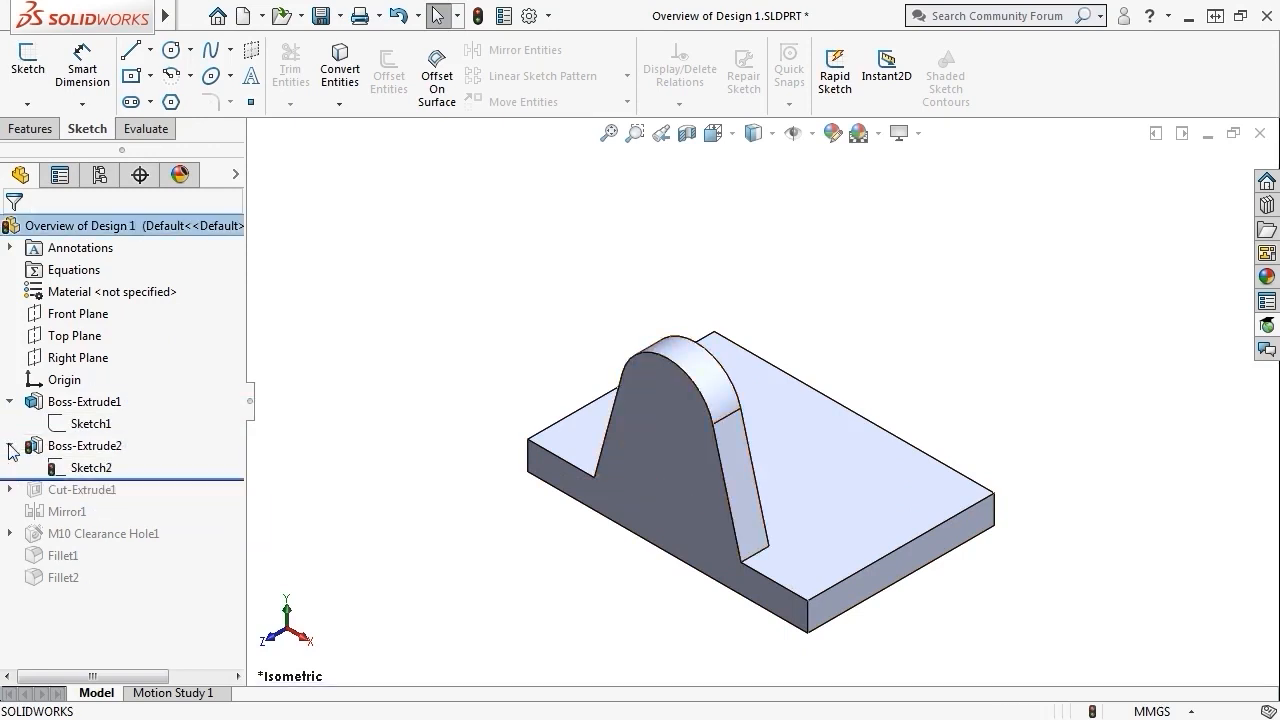
mouse_move(77, 470)
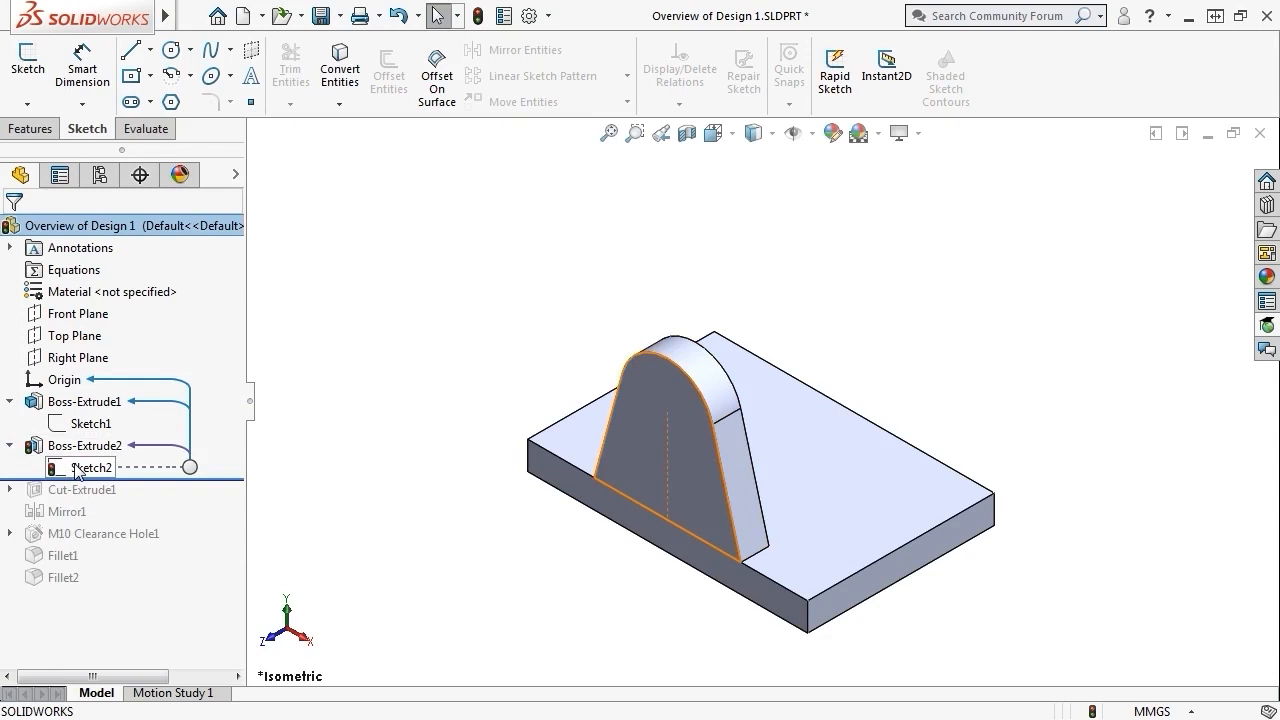
- Roll the model forward past Cut-Extrude1 and inspect the sketch of the lug's hole
left_click_drag(142, 480, 140, 500)
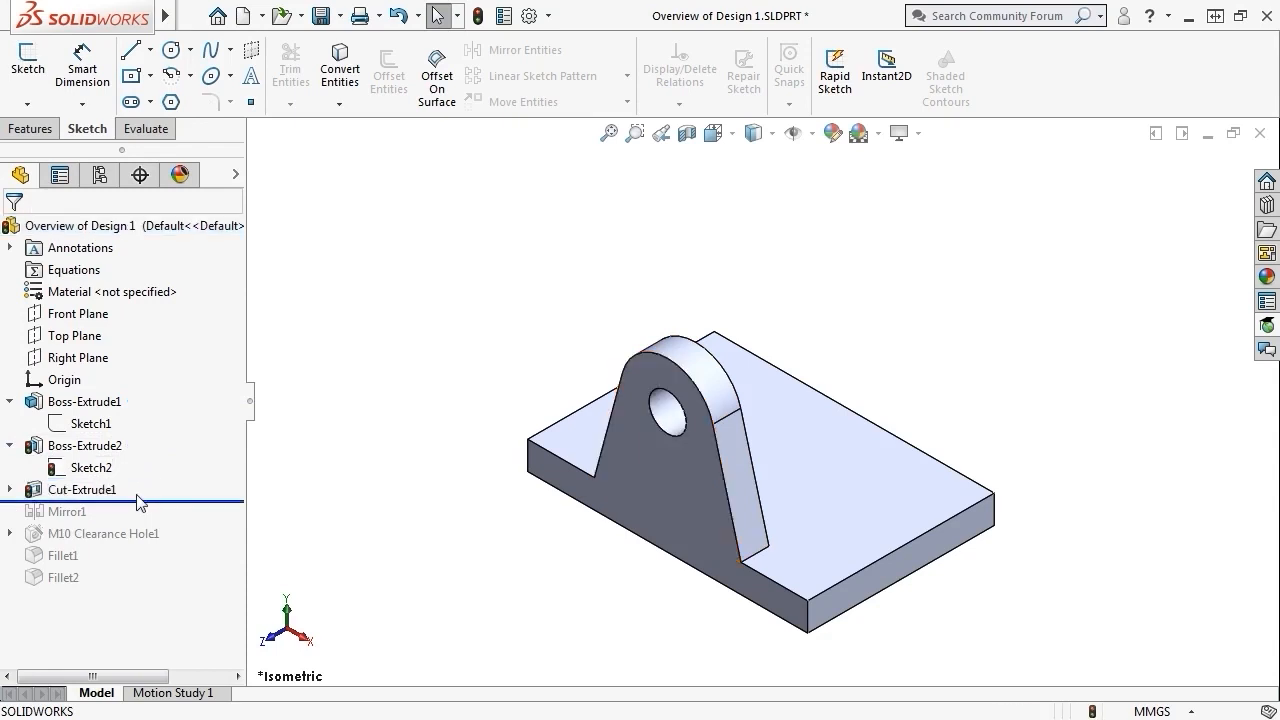
mouse_move(92, 498)
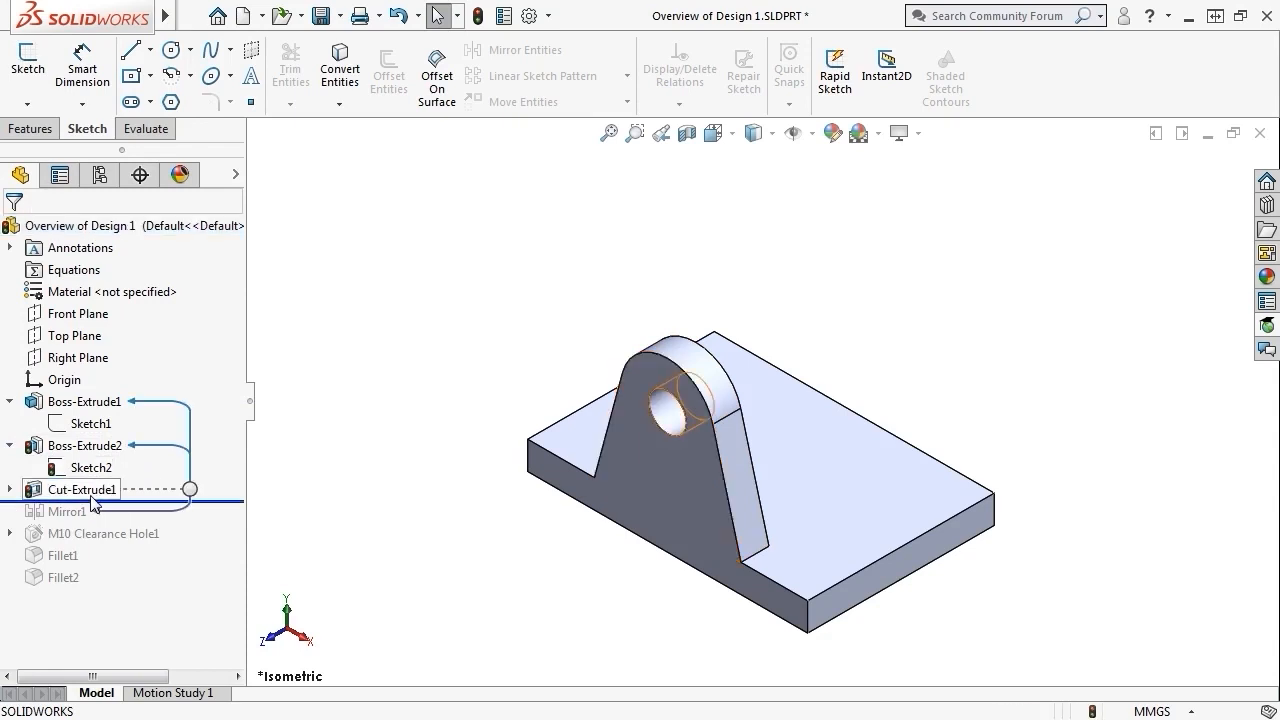
left_click(10, 489)
mouse_move(72, 514)
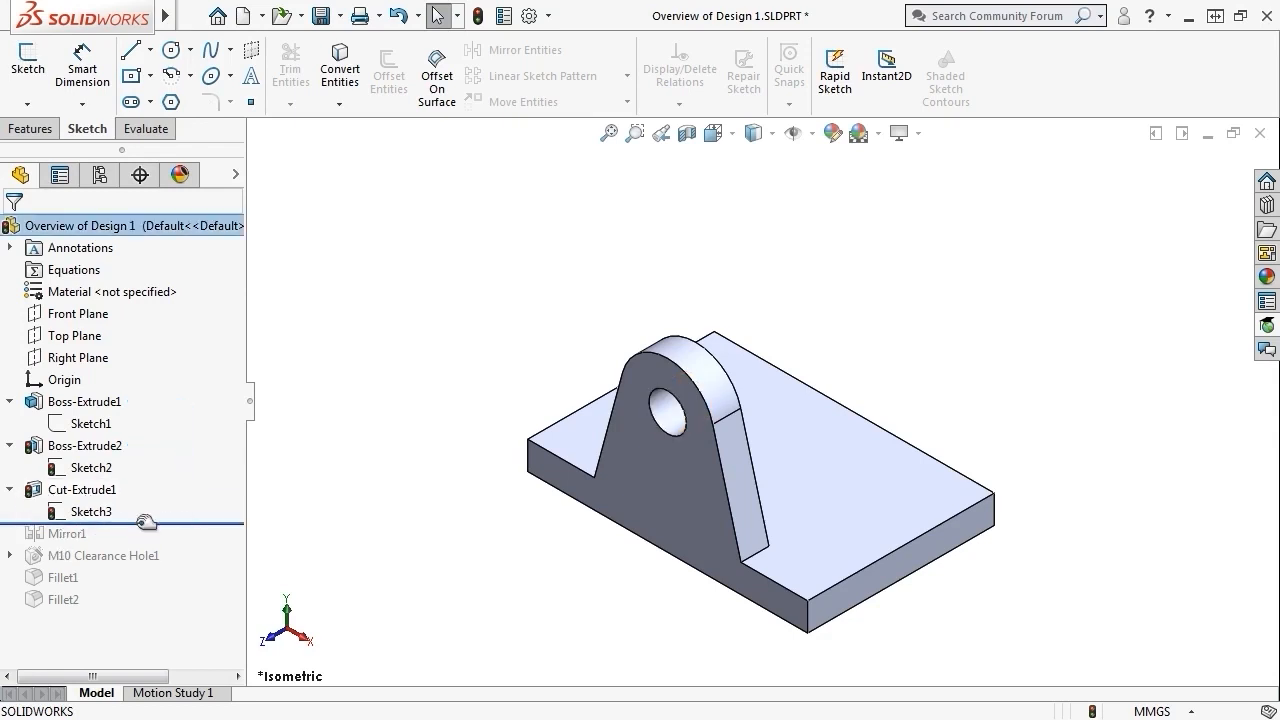
- Roll the model forward one feature at a time through Mirror1, M10 Clearance Hole1, Fillet1 and Fillet2
left_click_drag(145, 523, 145, 537)
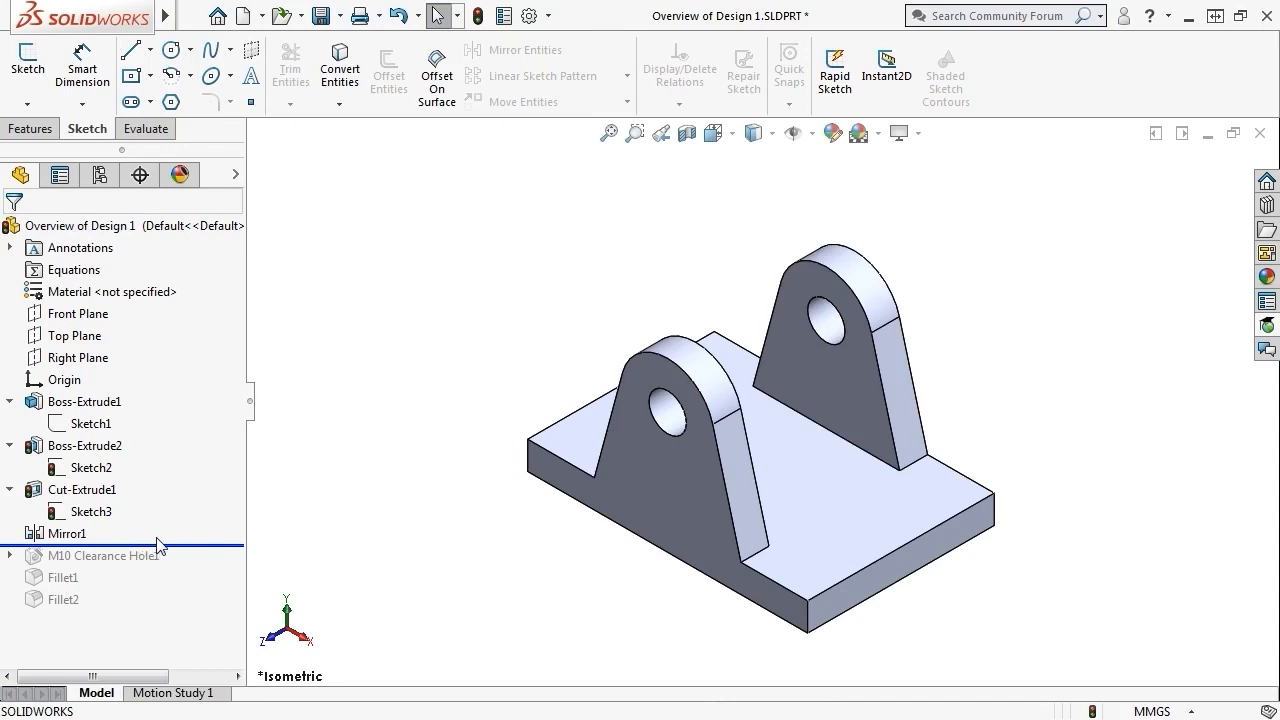
left_click_drag(180, 545, 176, 568)
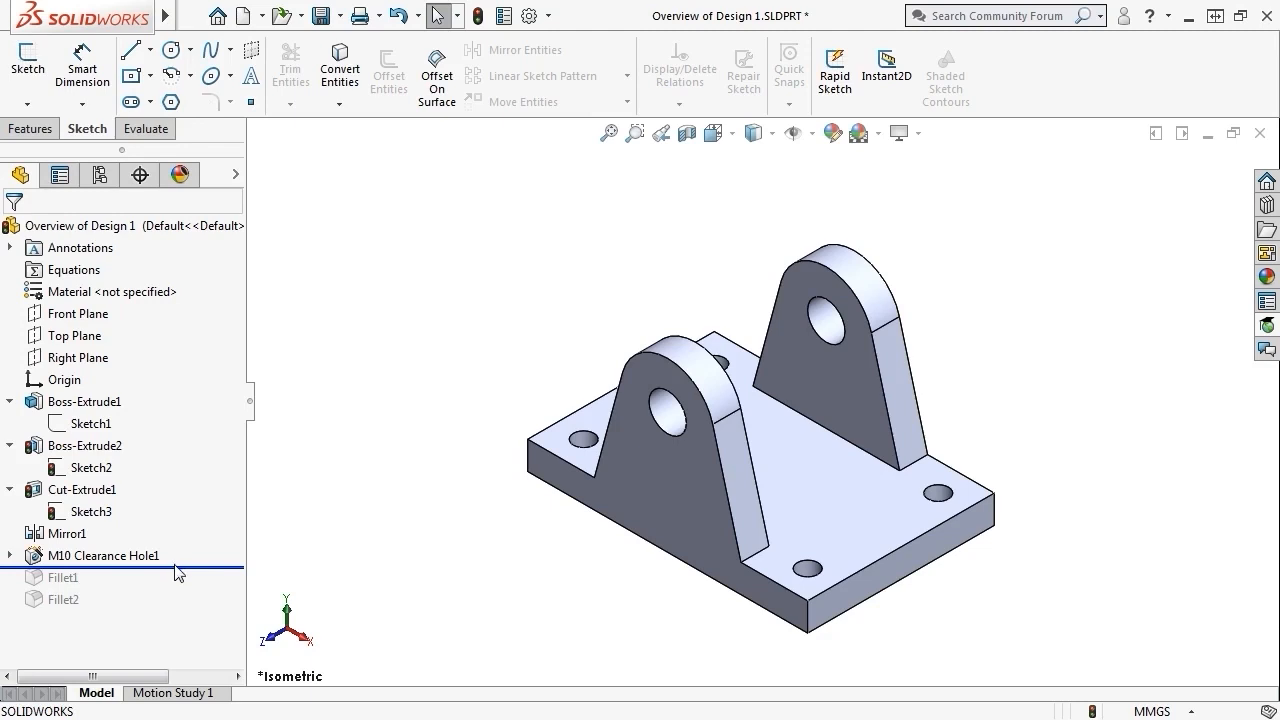
left_click_drag(176, 567, 174, 589)
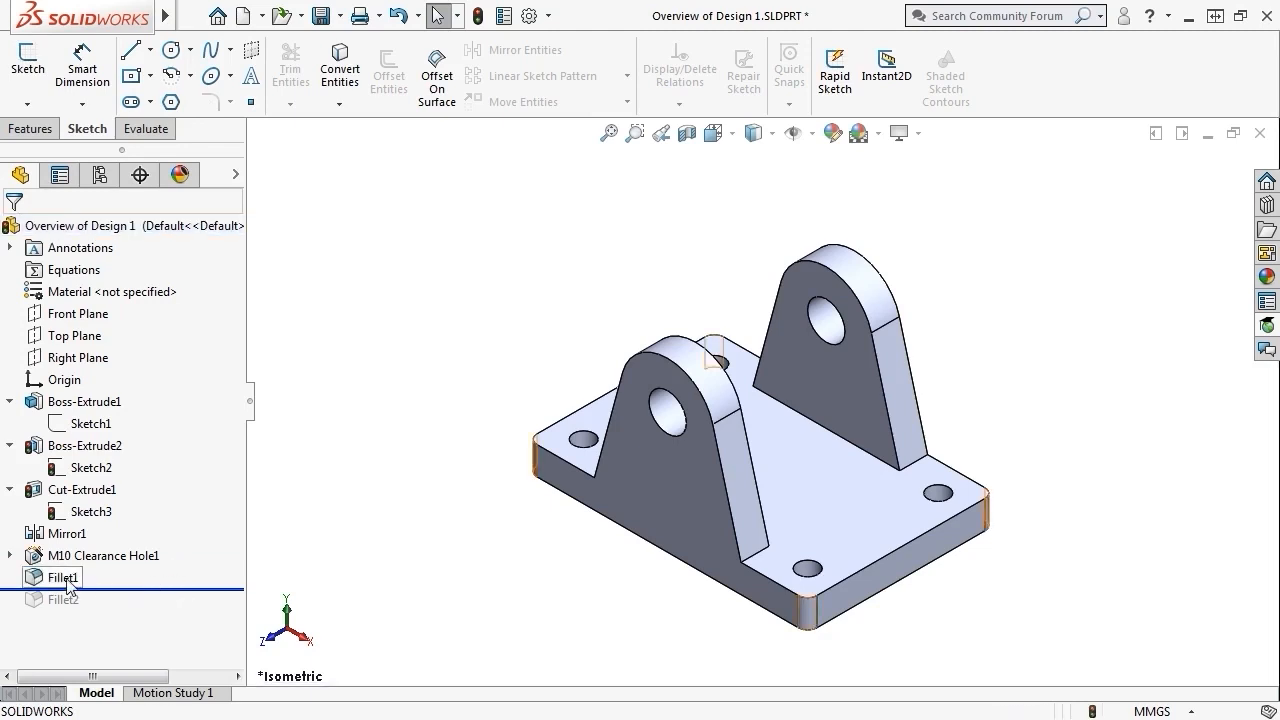
left_click_drag(110, 589, 112, 611)
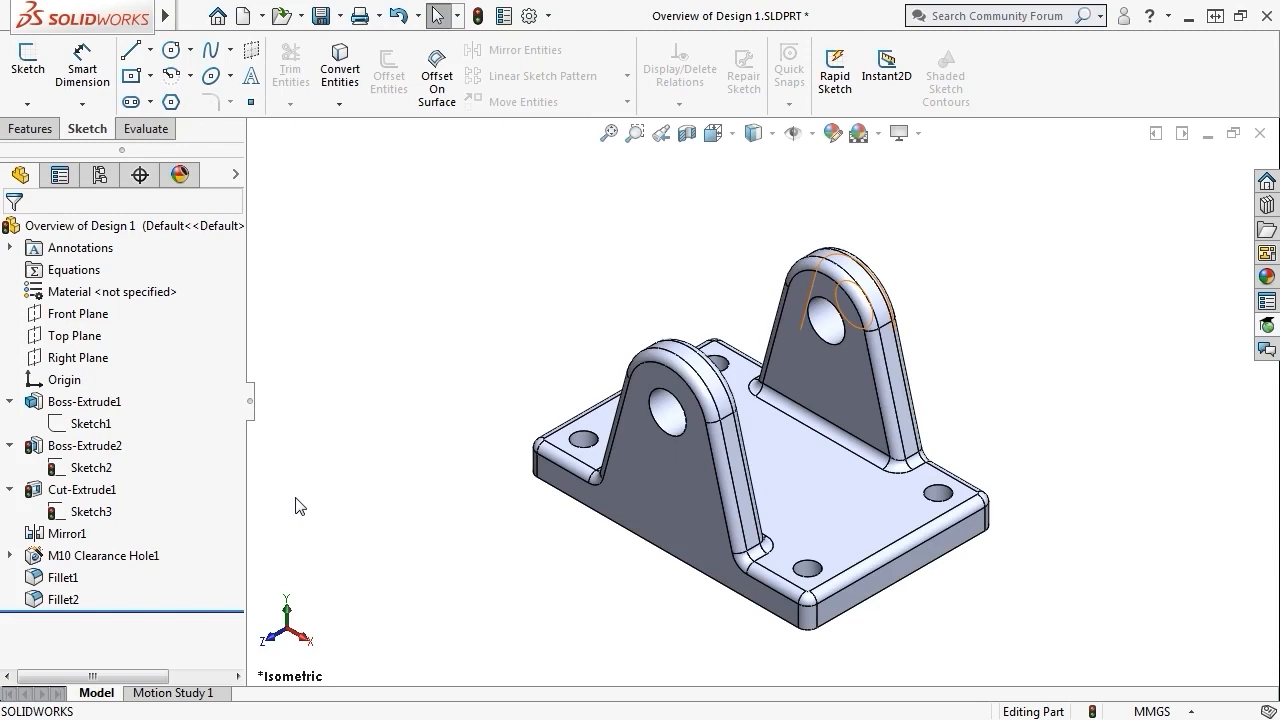
- Switch to the other open part, Overview of Design 2
key("ctrl+Tab")
key("ctrl+Tab")
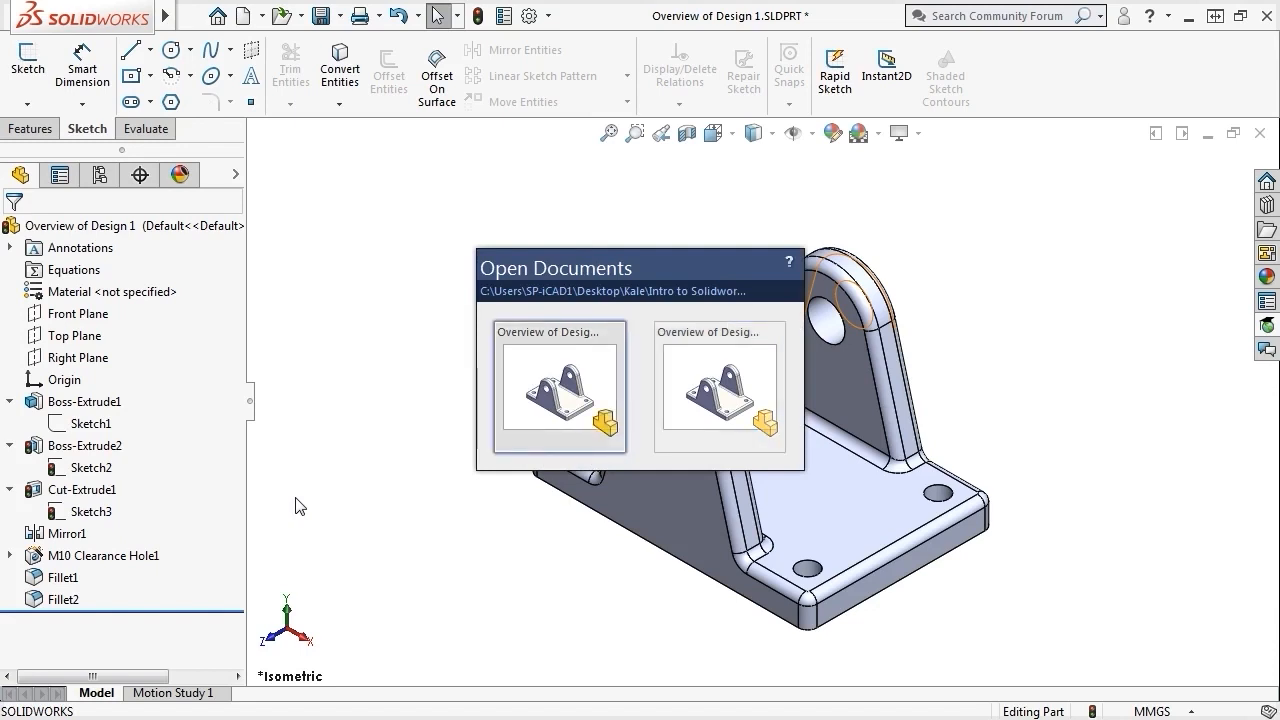
key("ctrl+Tab")
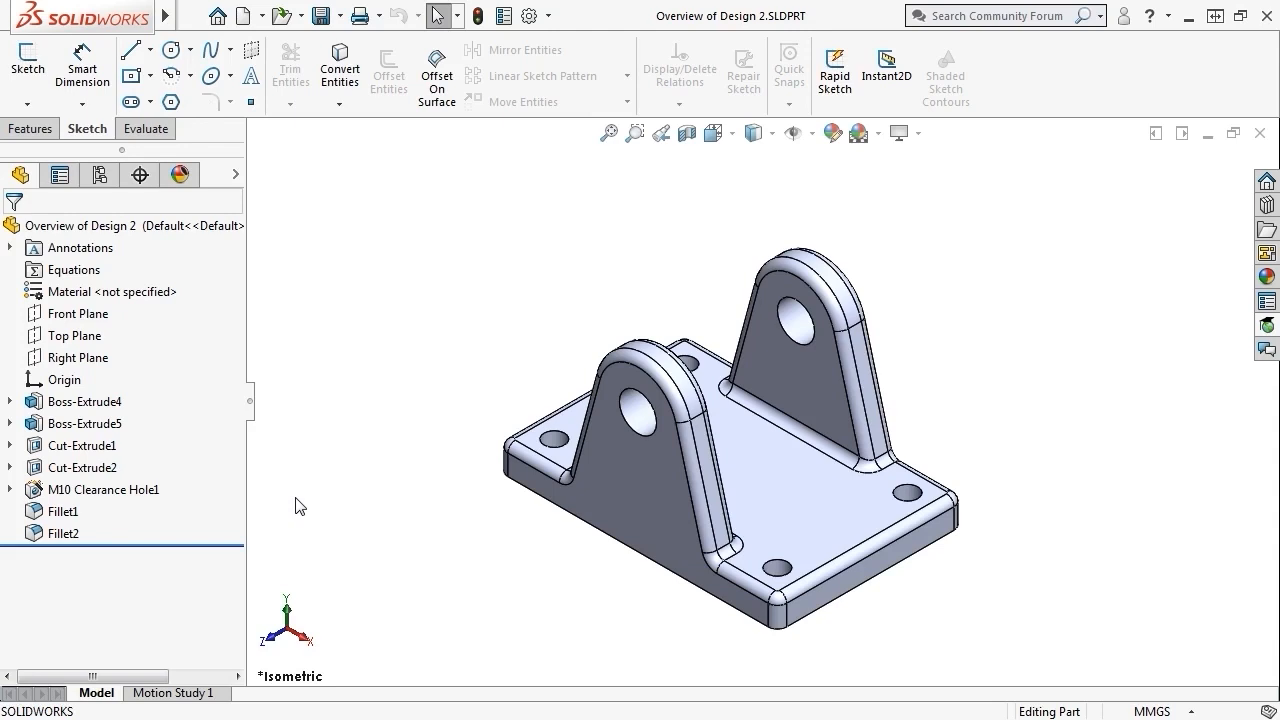
- Roll the second design back to just after Boss-Extrude4 and examine its references and base sketch
left_click_drag(168, 545, 178, 421)
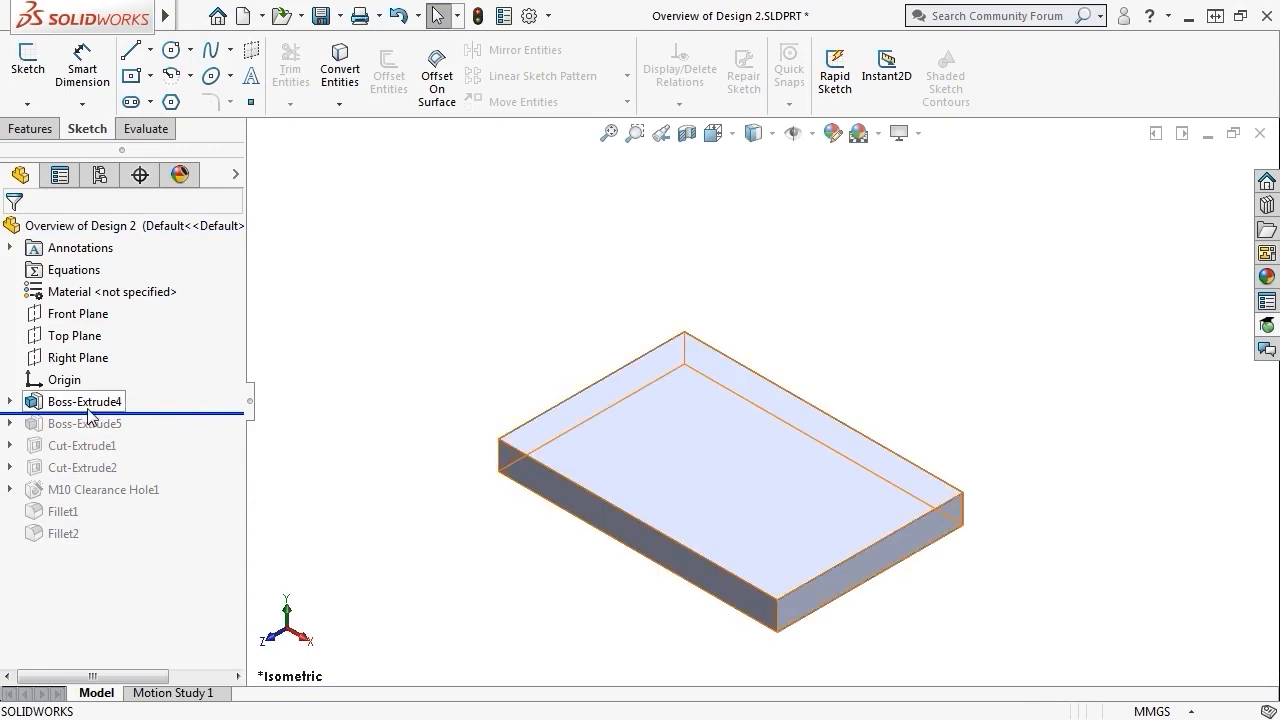
mouse_move(88, 409)
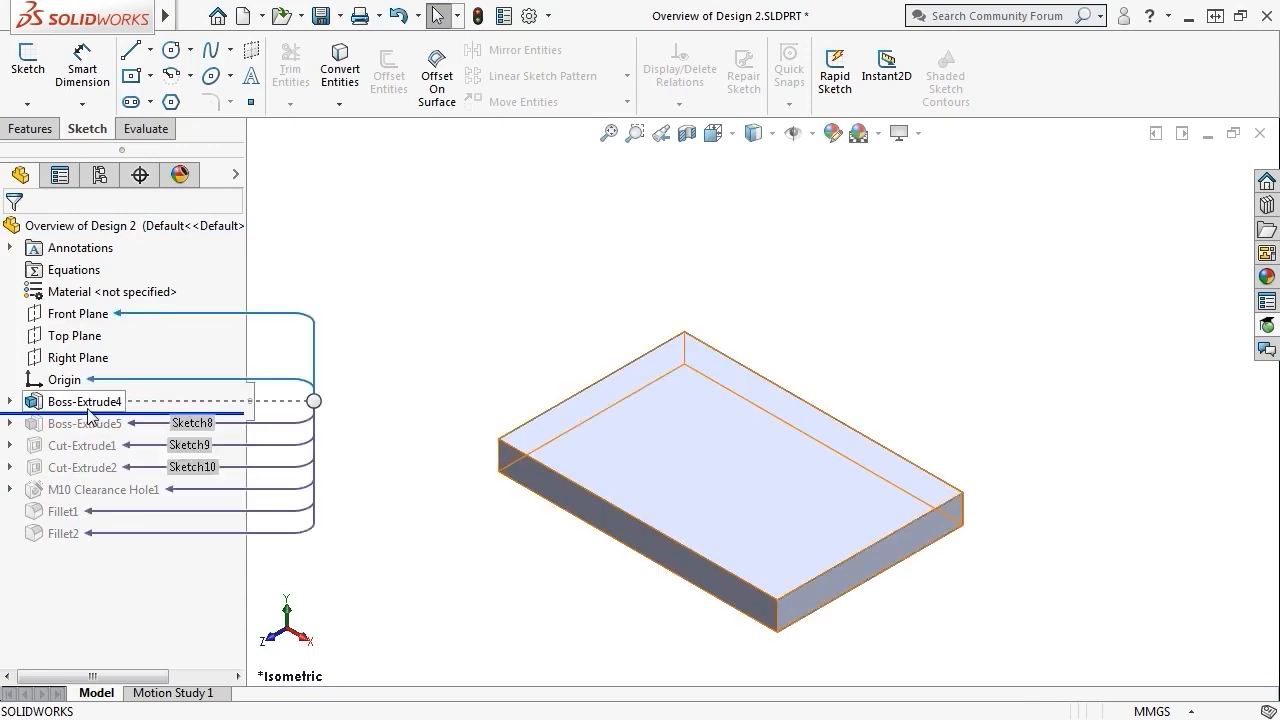
left_click(10, 402)
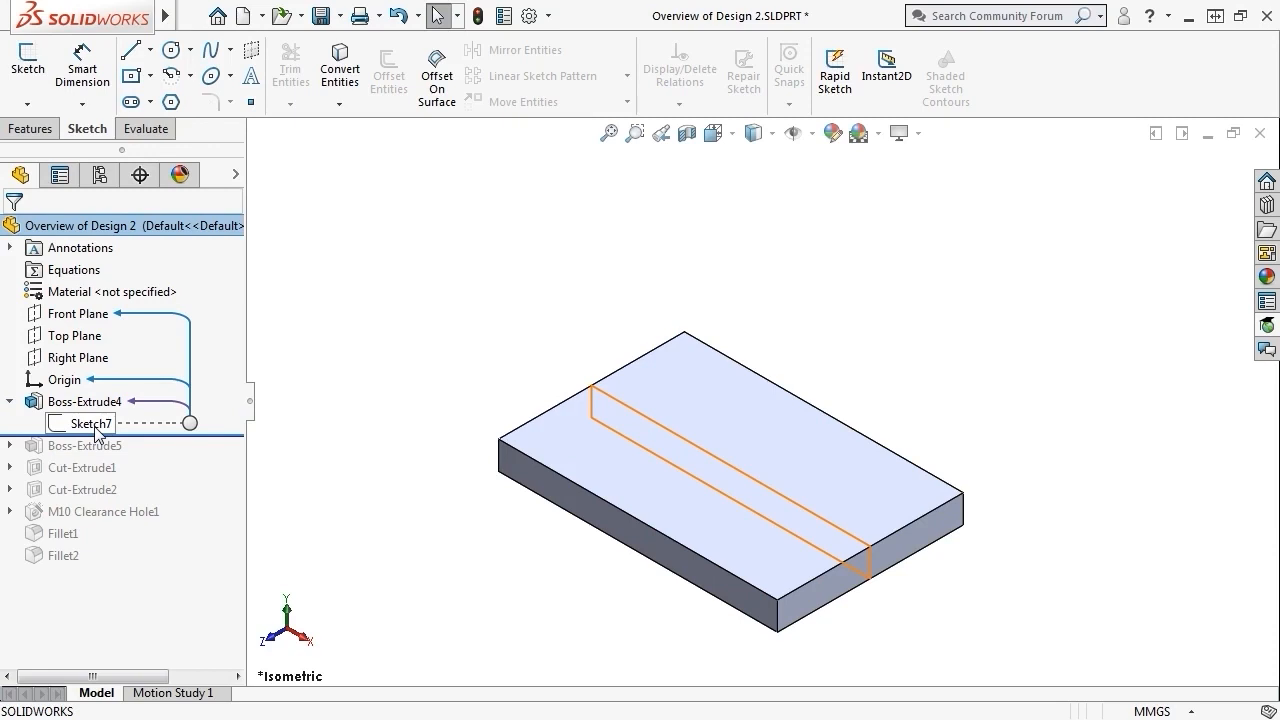
- Roll the model forward past Boss-Extrude5 and inspect its references and profile sketch
left_click_drag(140, 435, 138, 456)
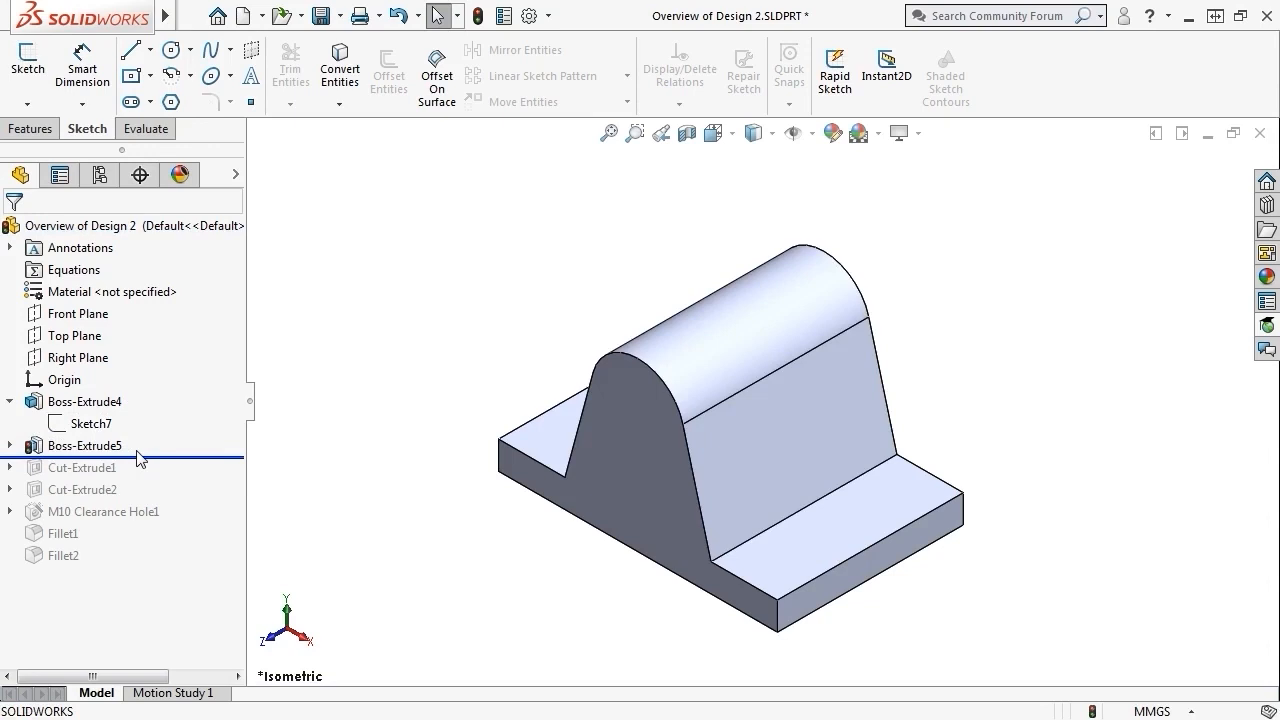
mouse_move(105, 450)
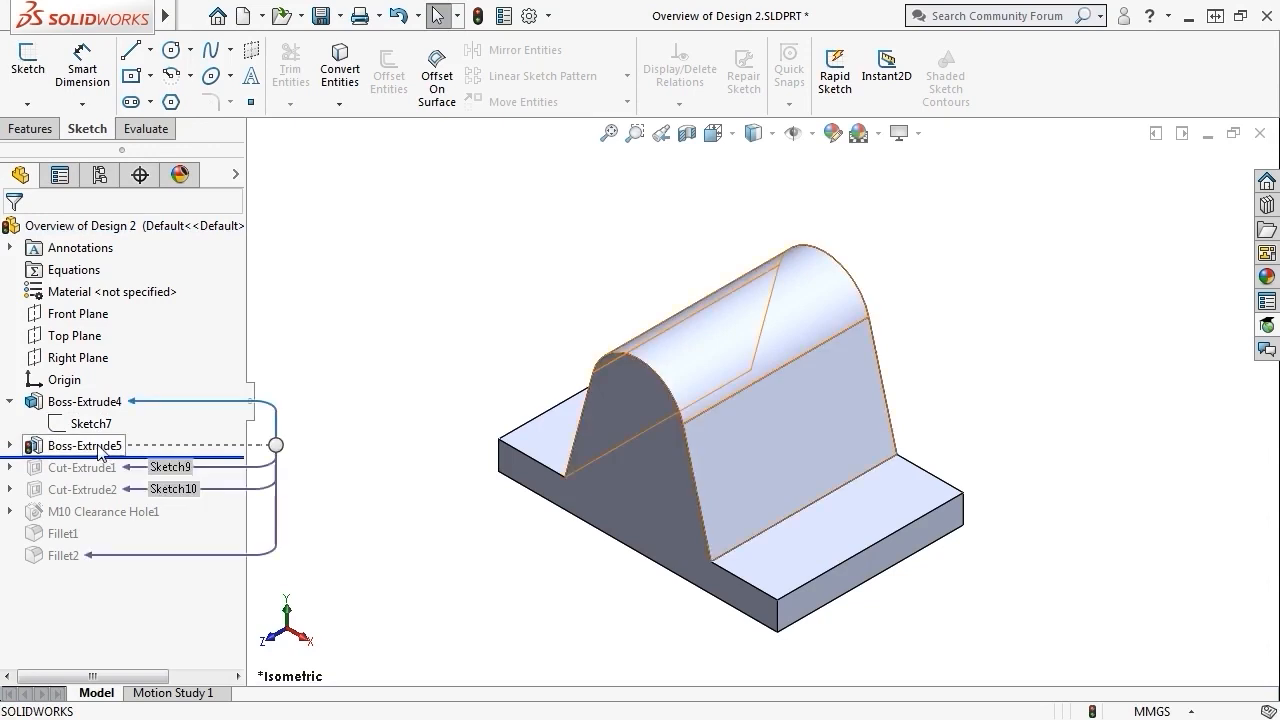
left_click(11, 446)
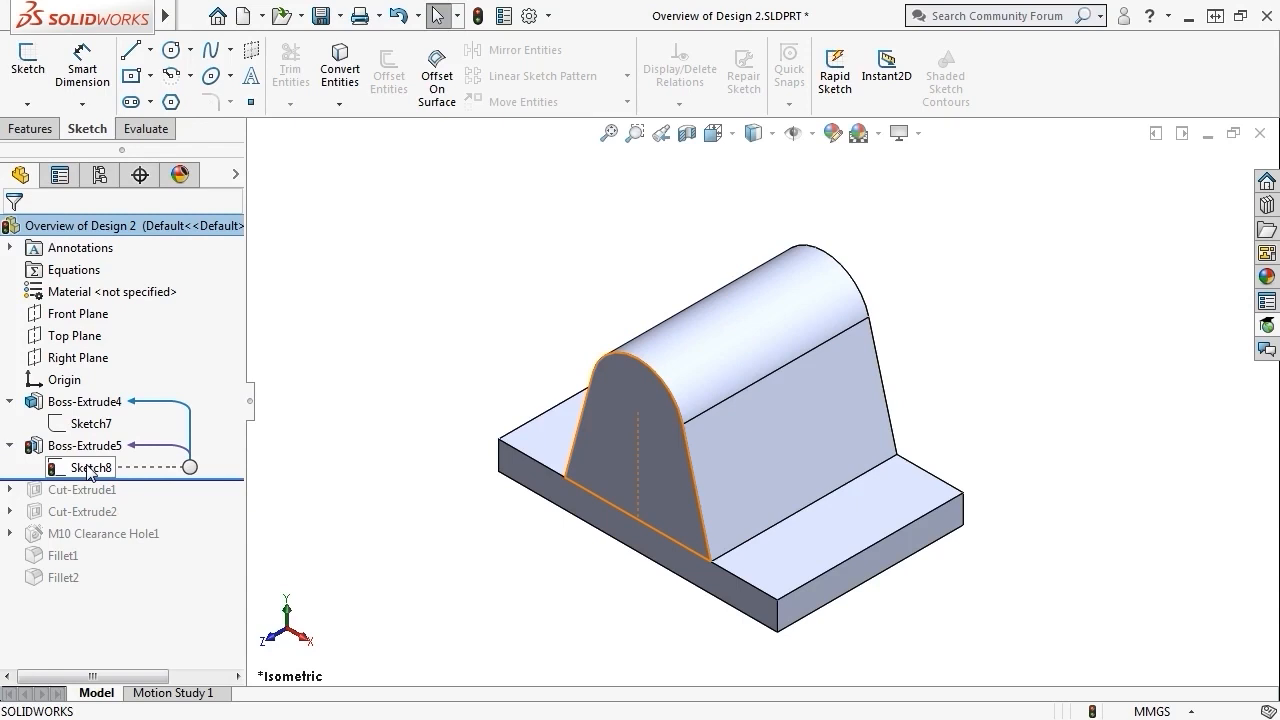
- Roll the model forward through Cut-Extrude1 and Cut-Extrude2 to the remaining features, expanding Cut-Extrude2 to show its sketch
left_click_drag(166, 479, 163, 500)
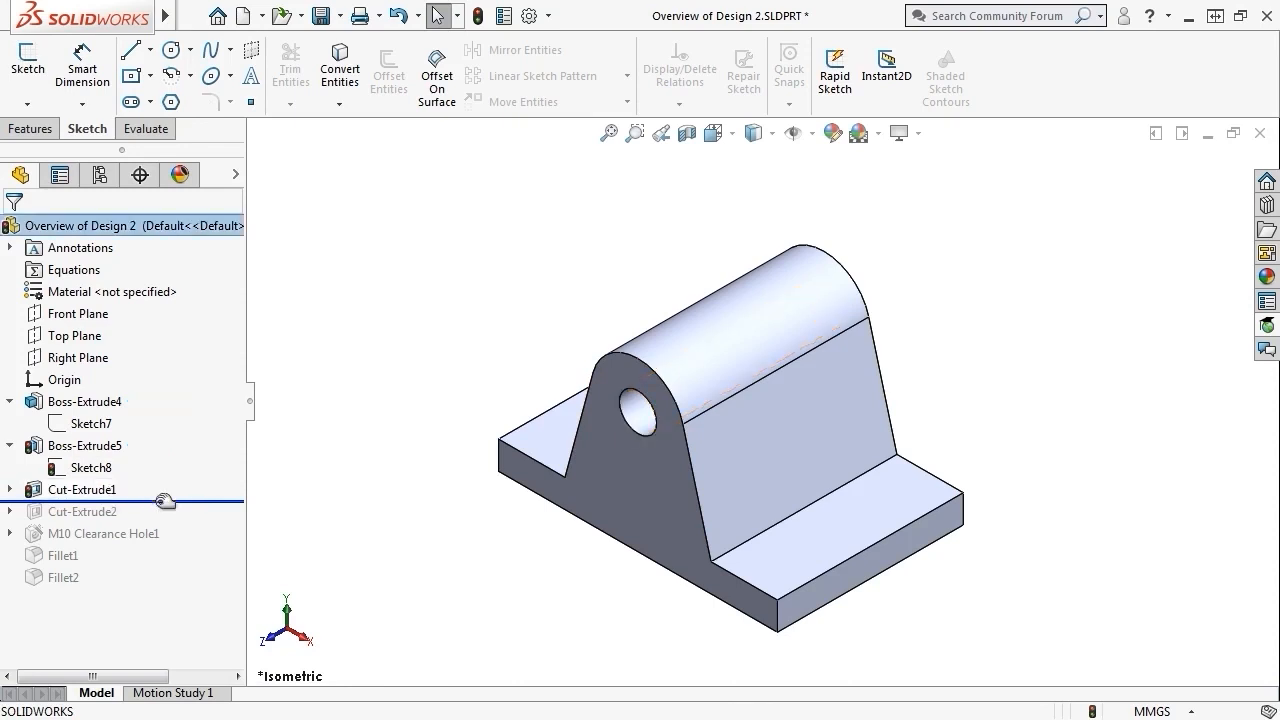
left_click_drag(158, 501, 157, 523)
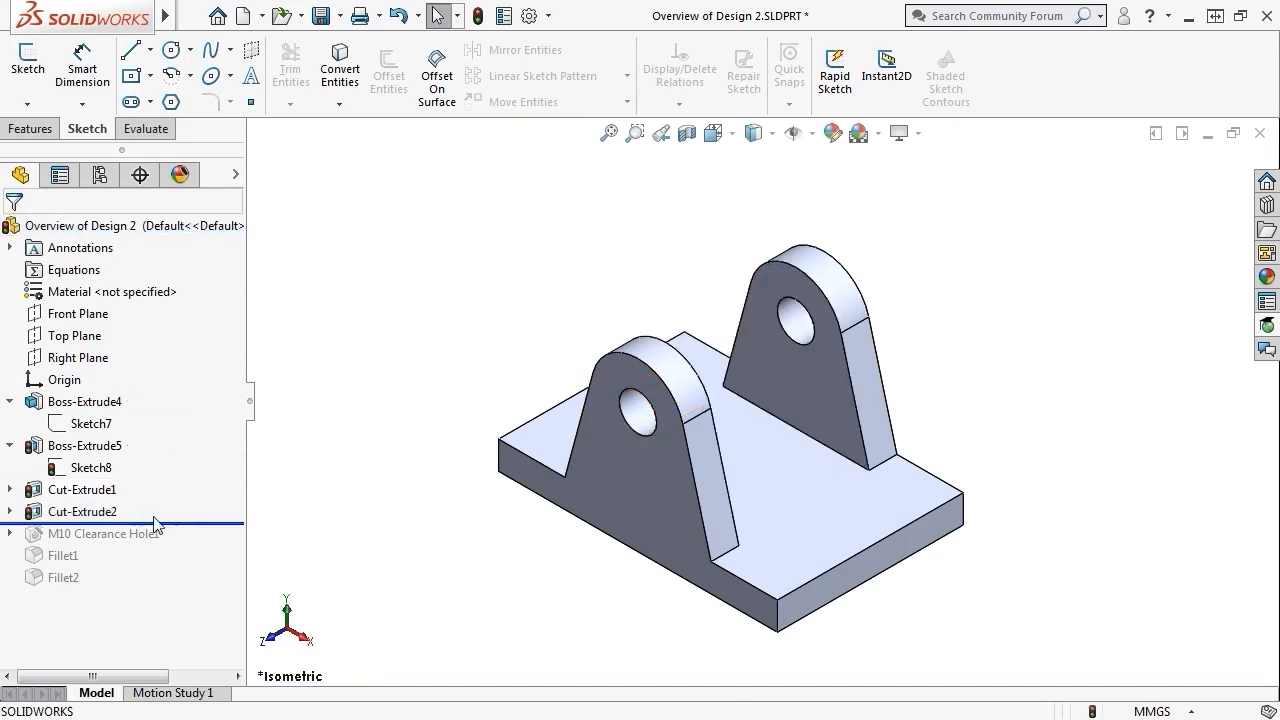
left_click(10, 511)
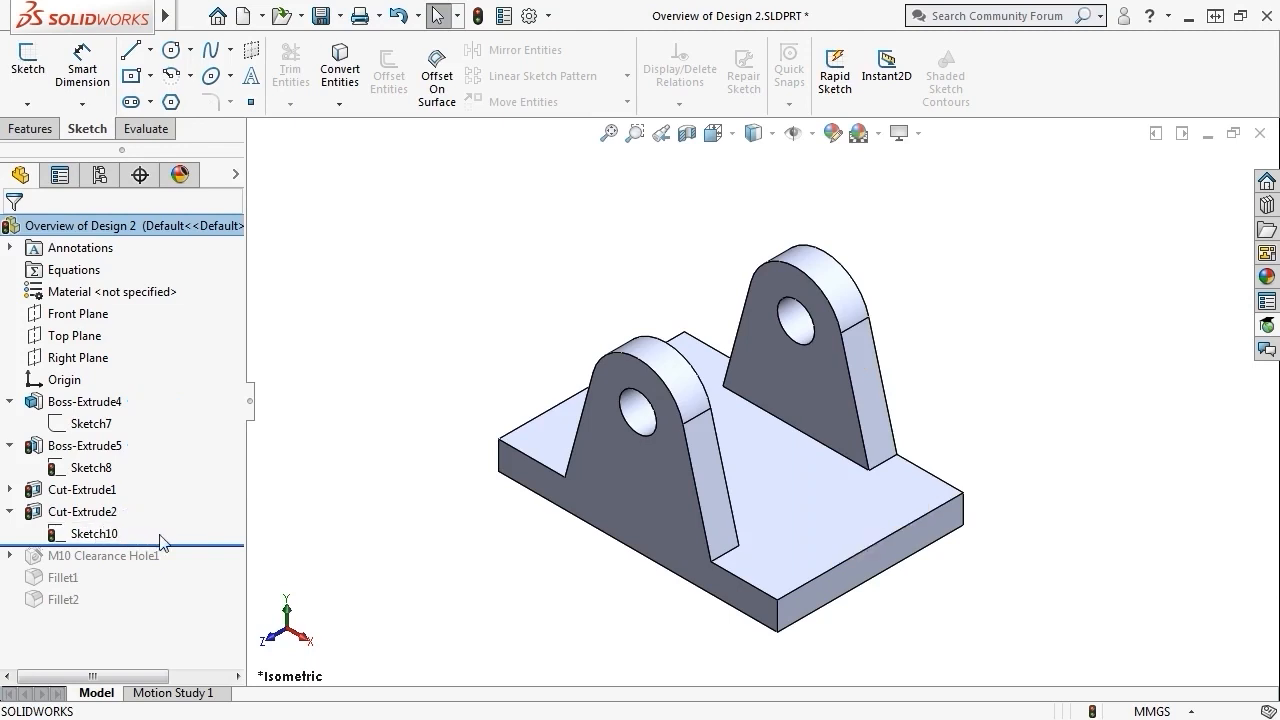
left_click_drag(185, 545, 175, 608)
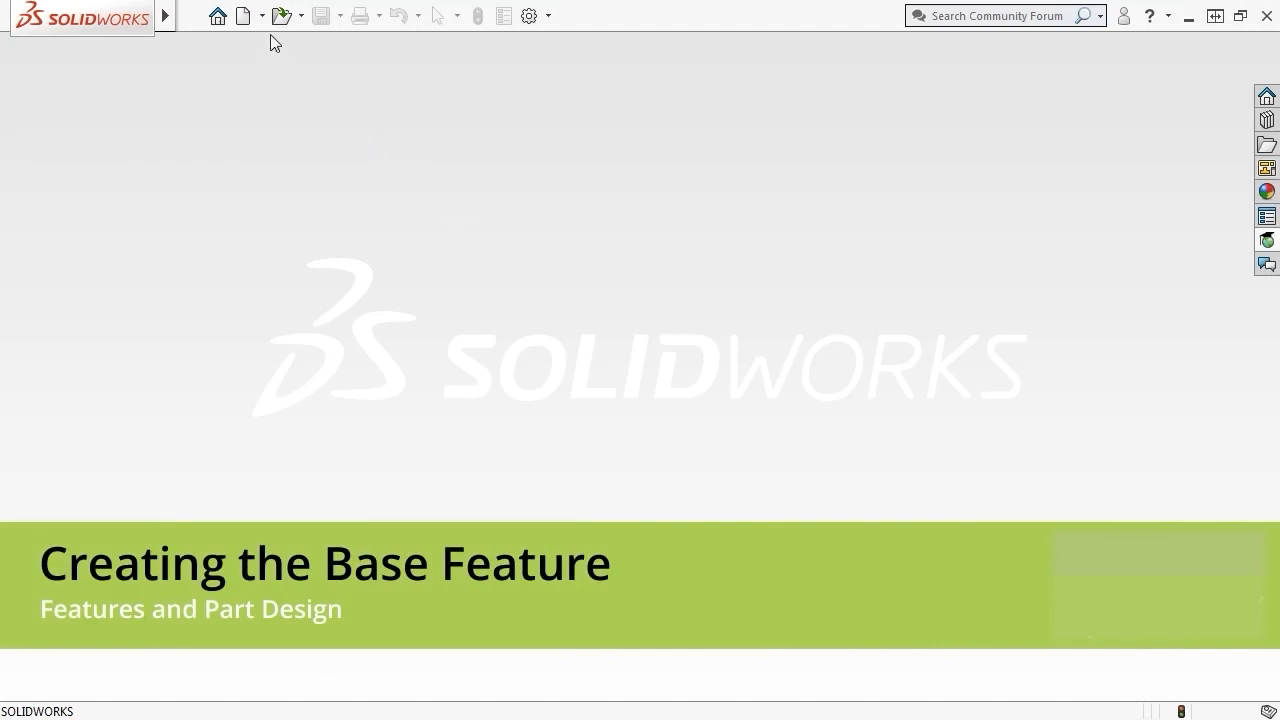
- Create a new part document and check its unit system
left_click(243, 15)
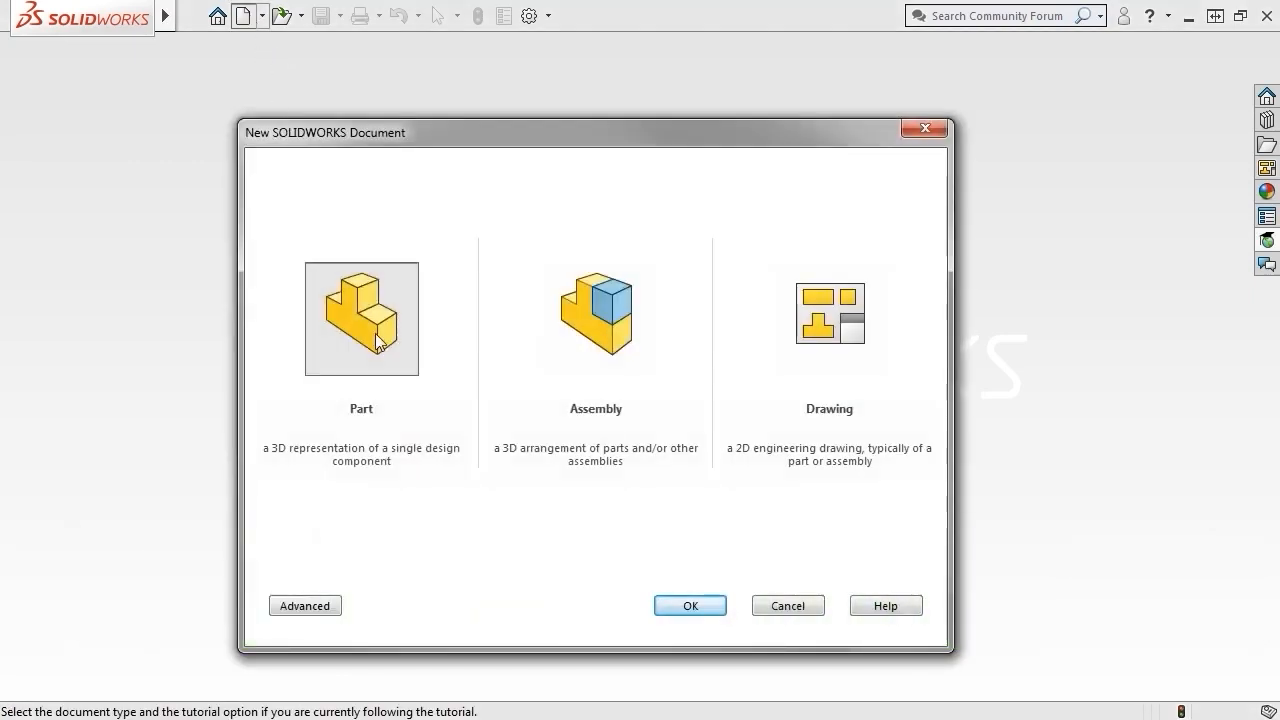
left_click(379, 342)
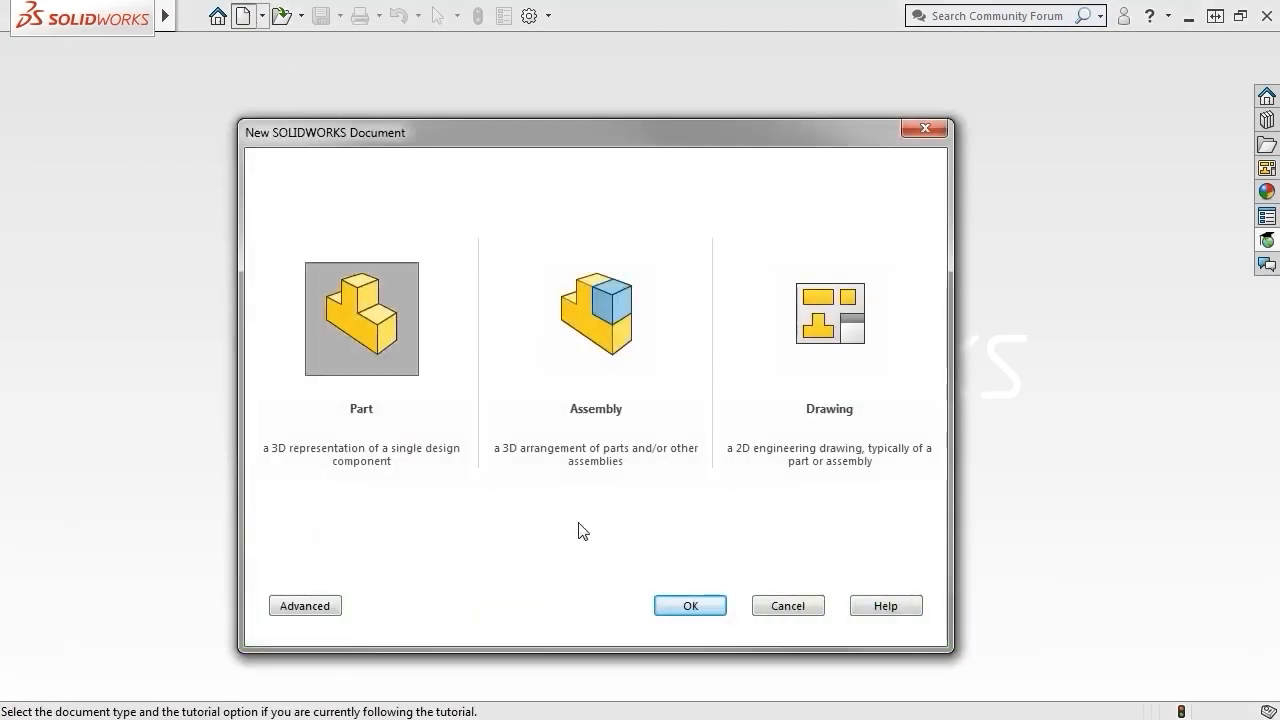
left_click(689, 606)
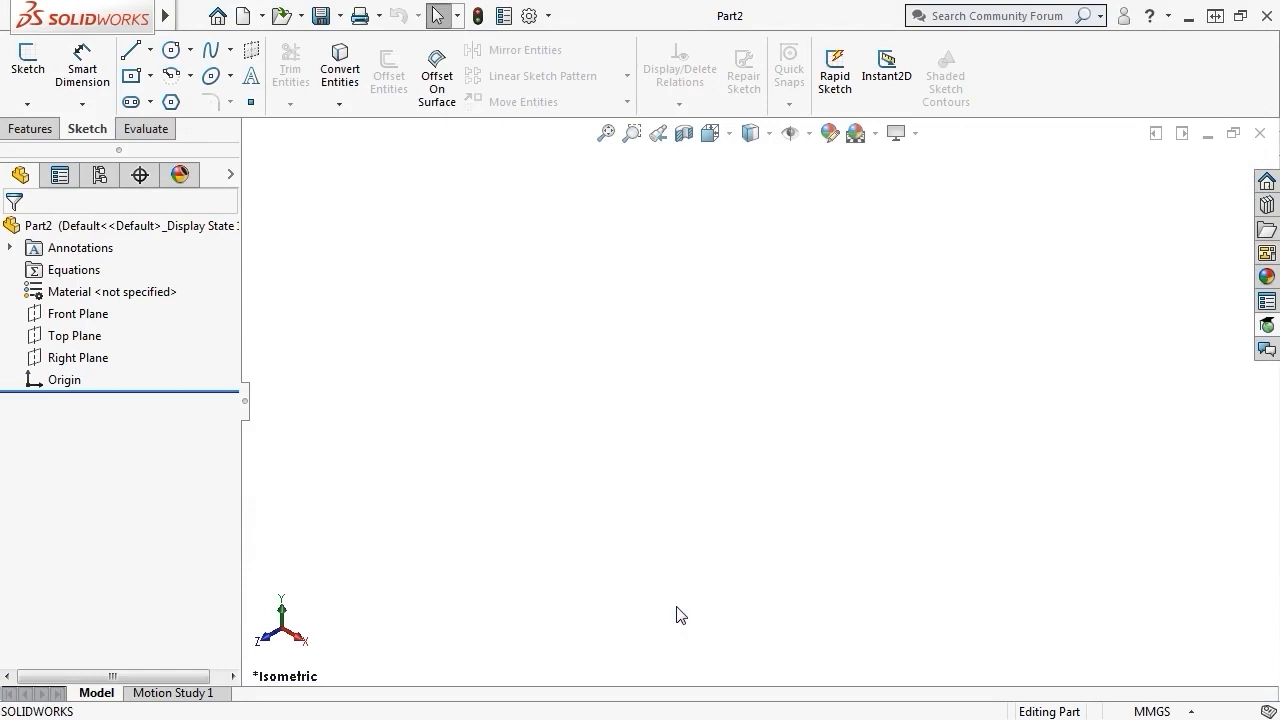
left_click(1182, 713)
left_click(938, 599)
- Start a sketch on the Top Plane and draw a center rectangle centred on the origin
left_click(70, 337)
left_click(84, 306)
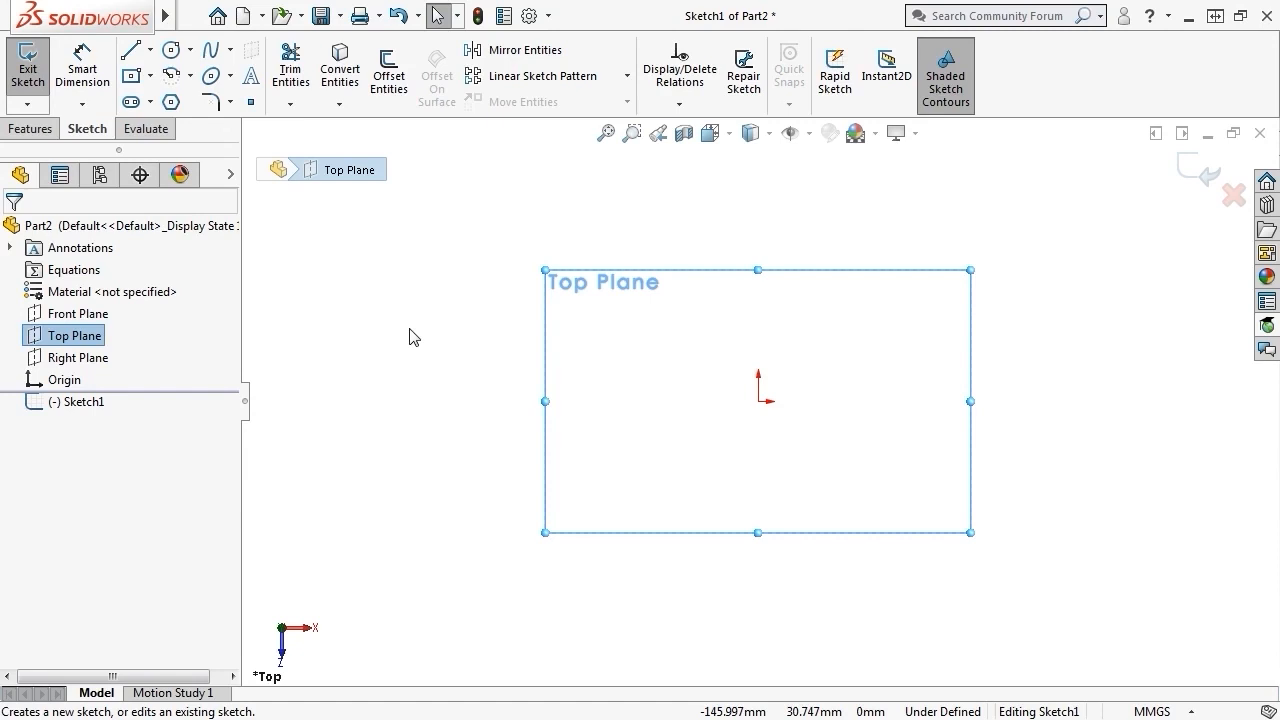
key("s")
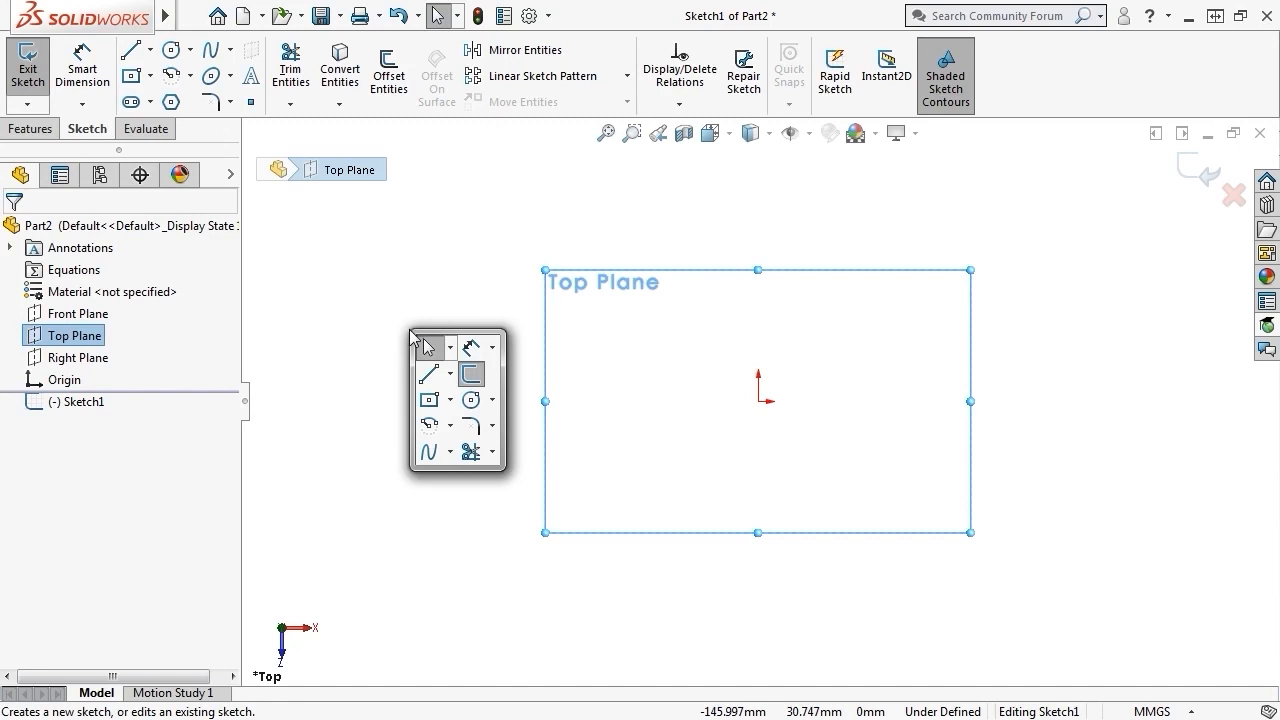
left_click(452, 399)
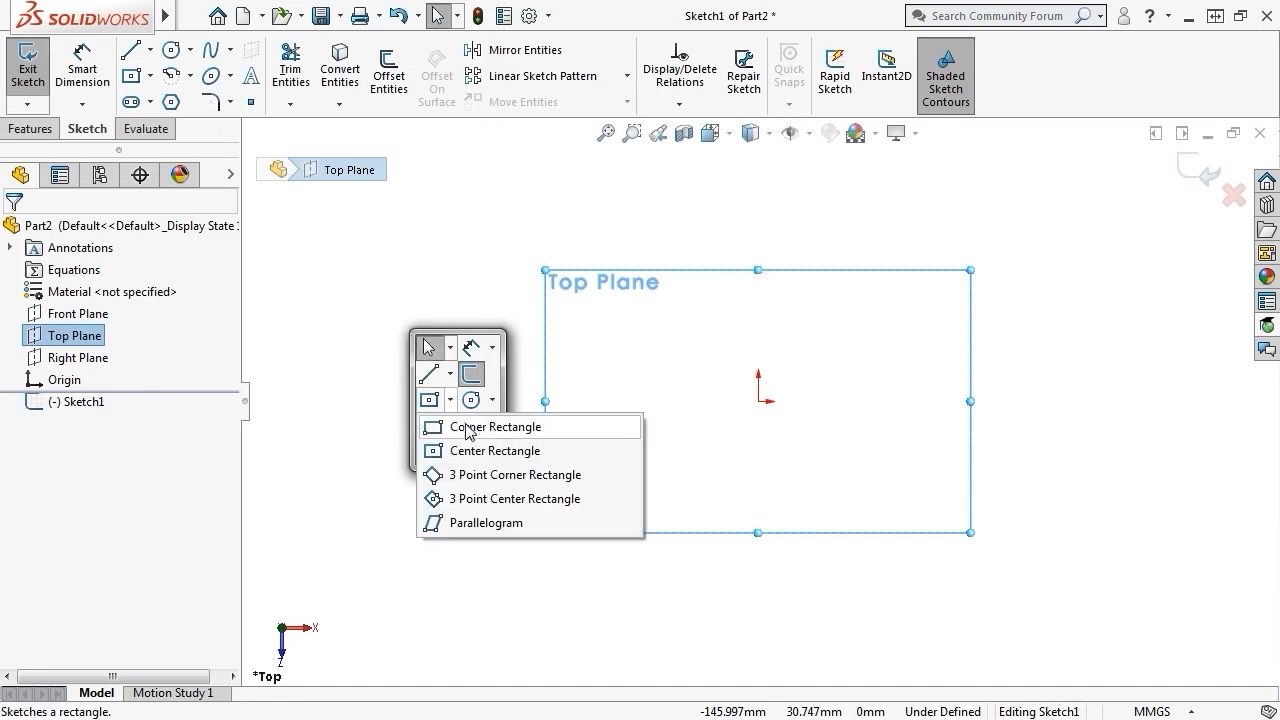
left_click(480, 451)
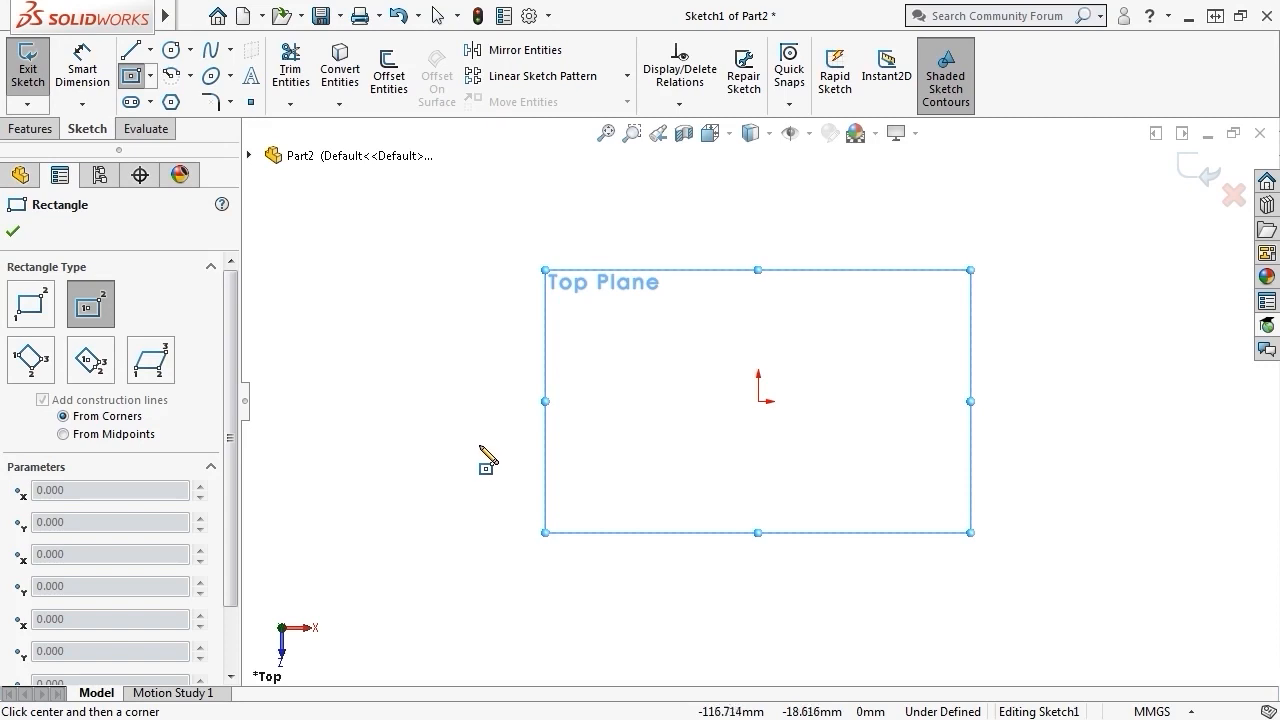
left_click(759, 402)
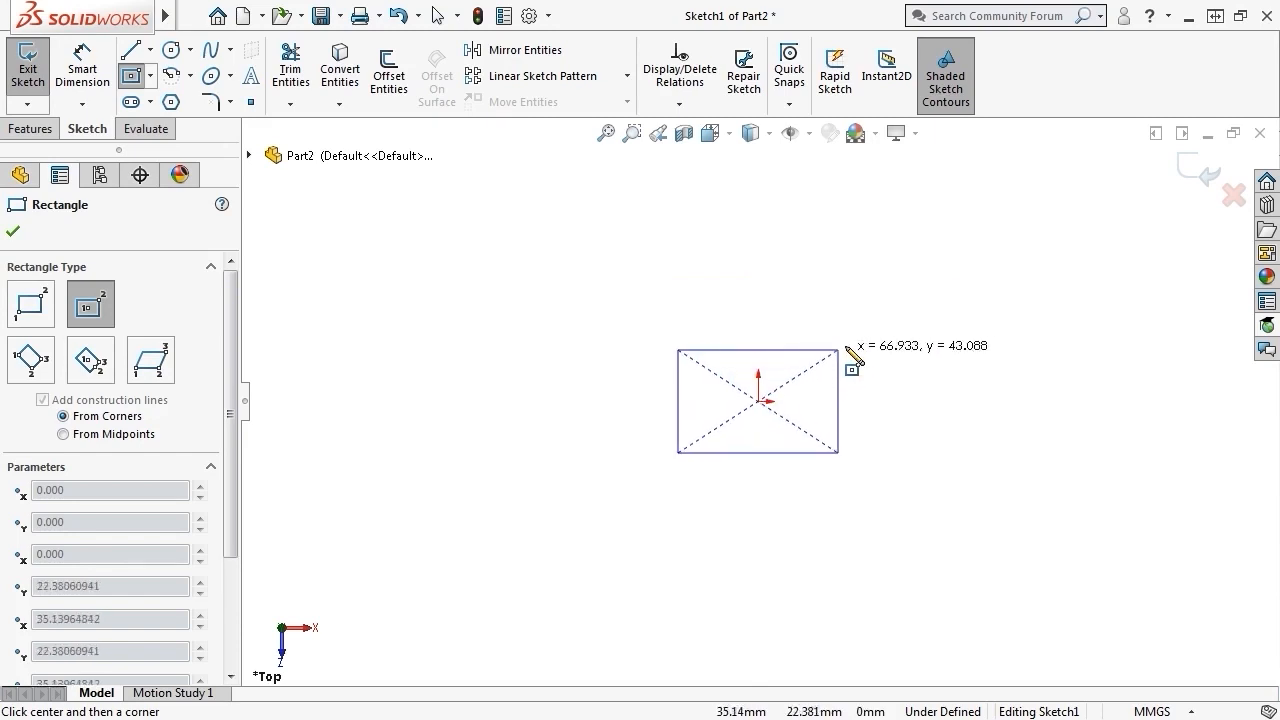
left_click(886, 323)
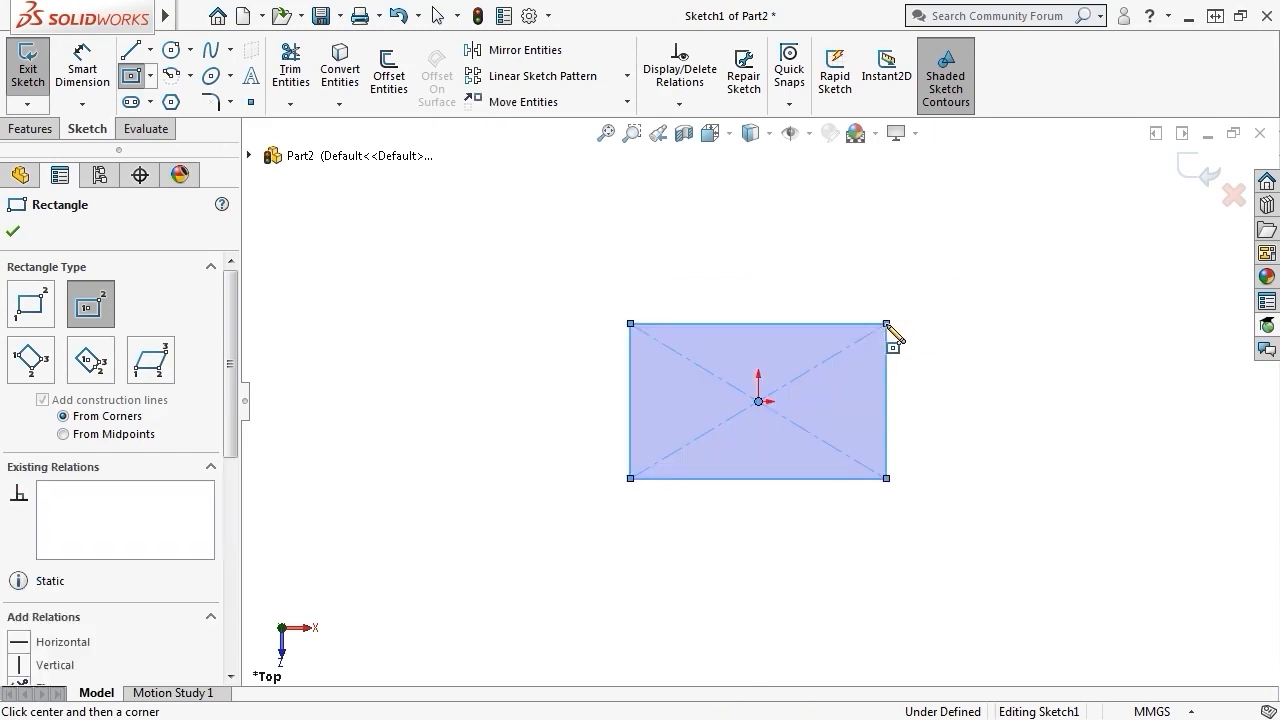
- Dimension the rectangle's upper horizontal side and set its length to 150 mm
key("Escape")
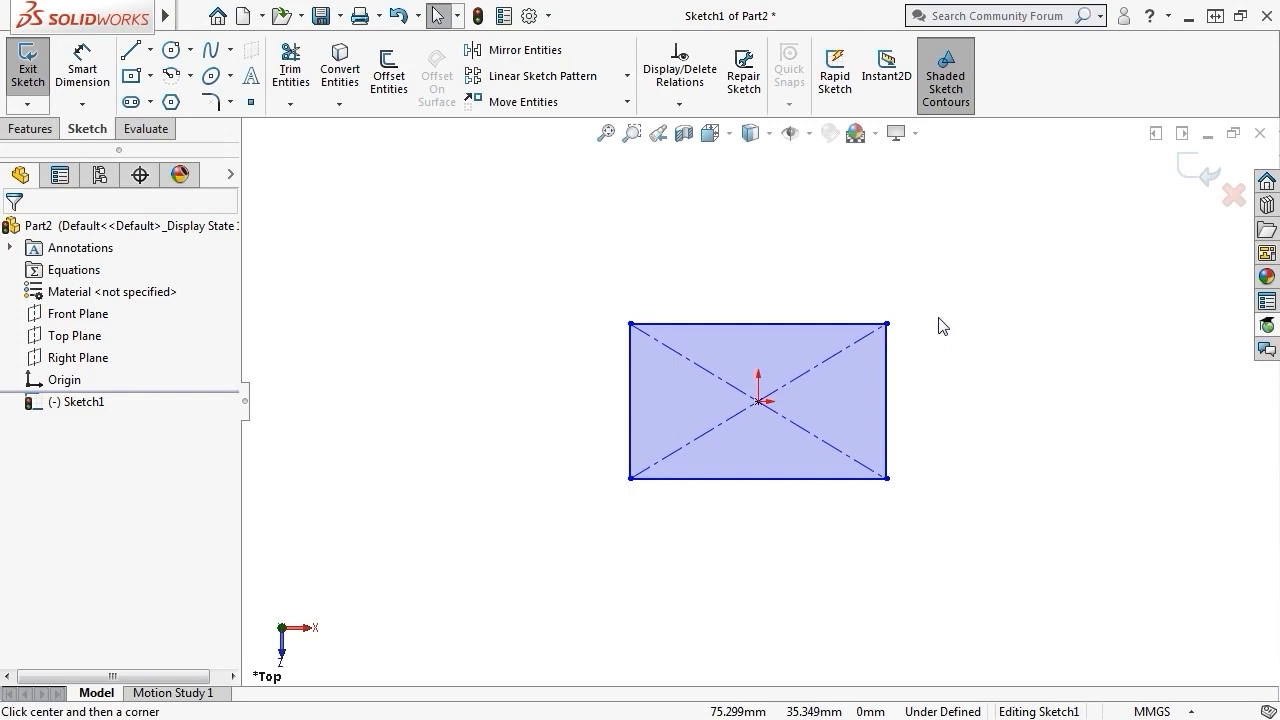
key("s")
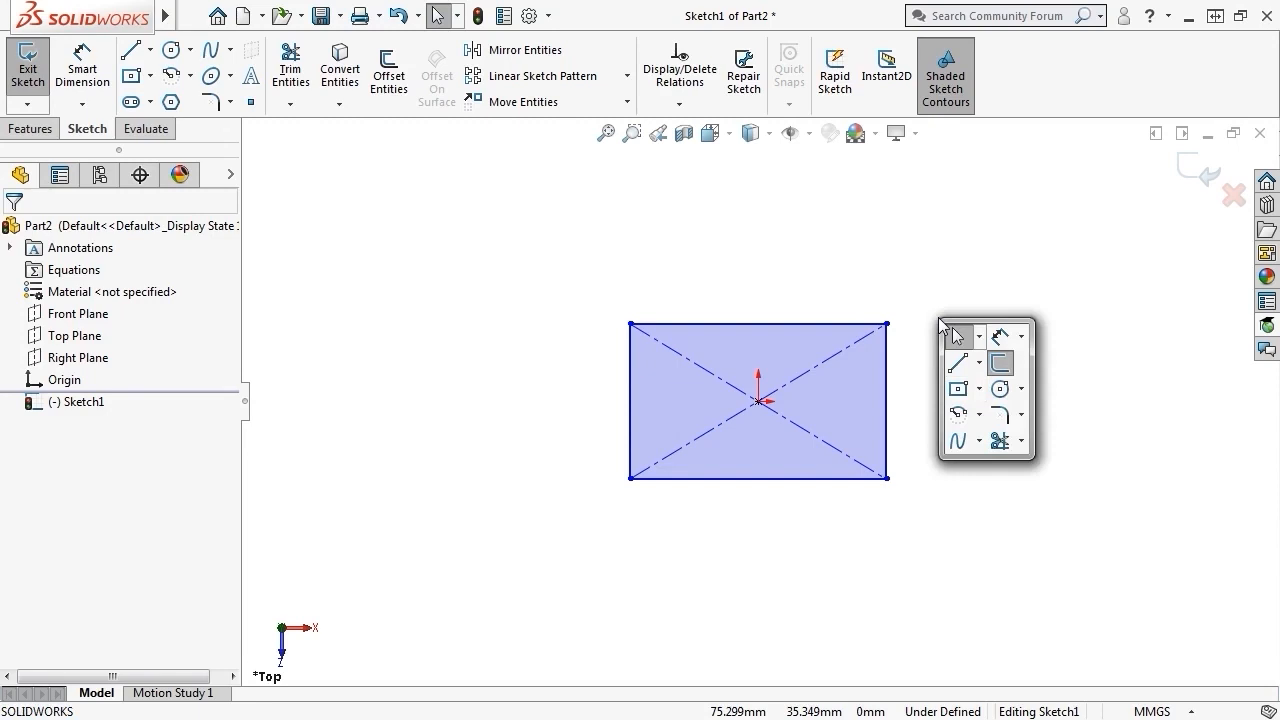
left_click(999, 336)
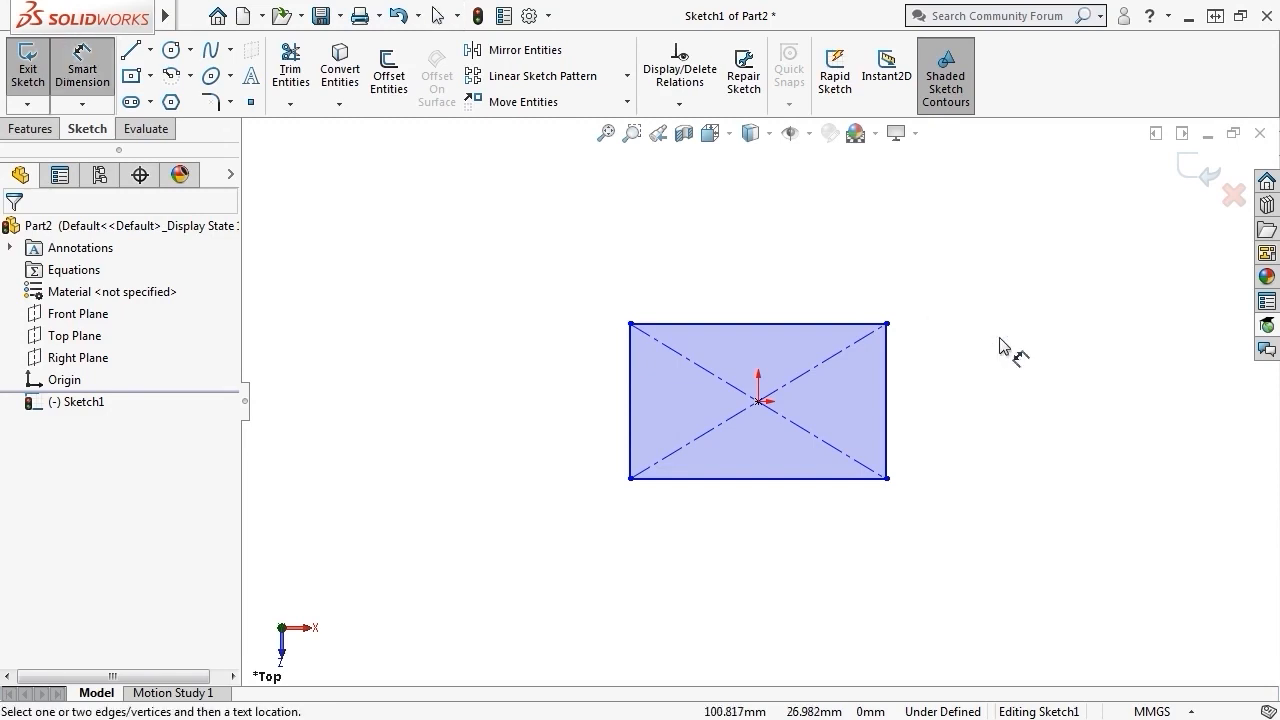
left_click(850, 323)
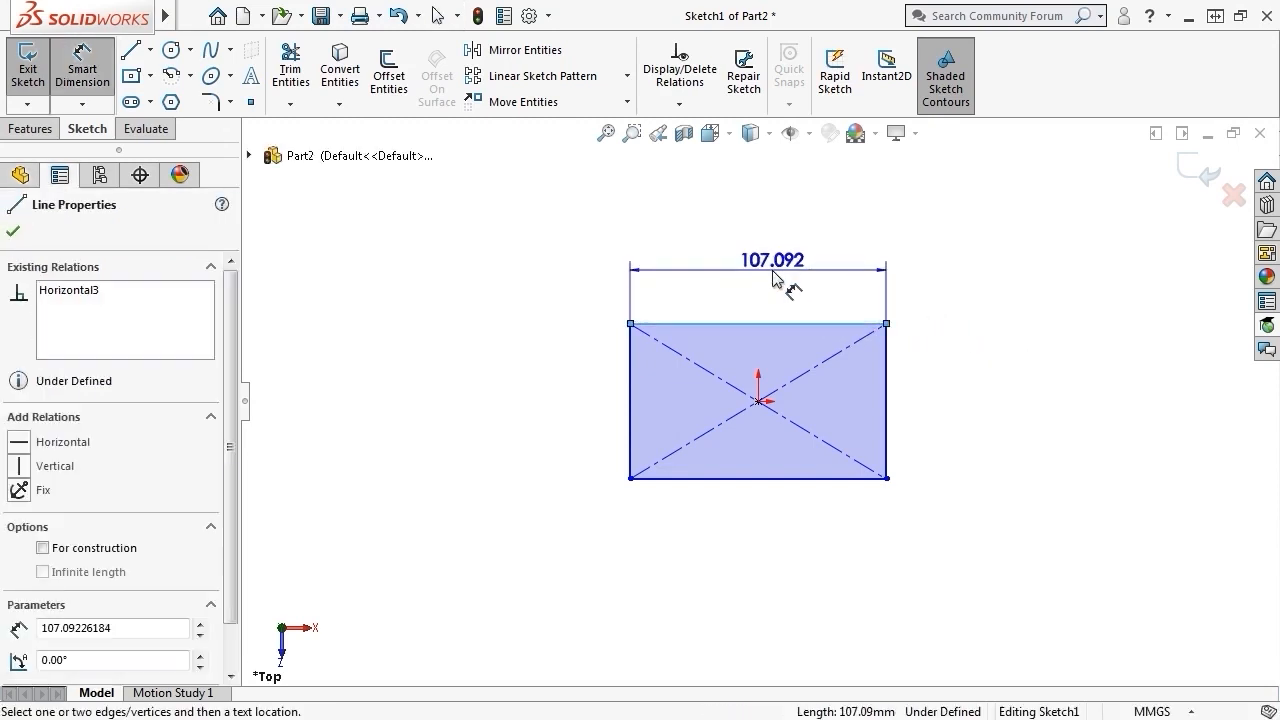
left_click(772, 278)
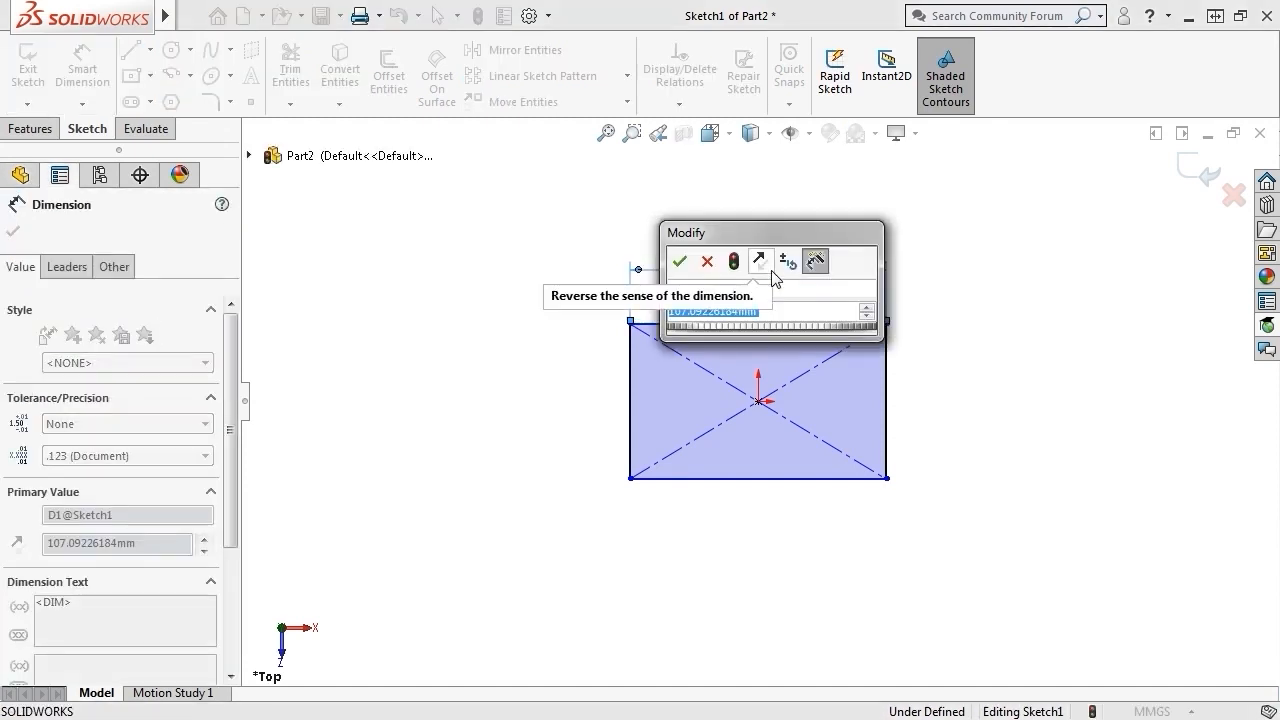
type("150")
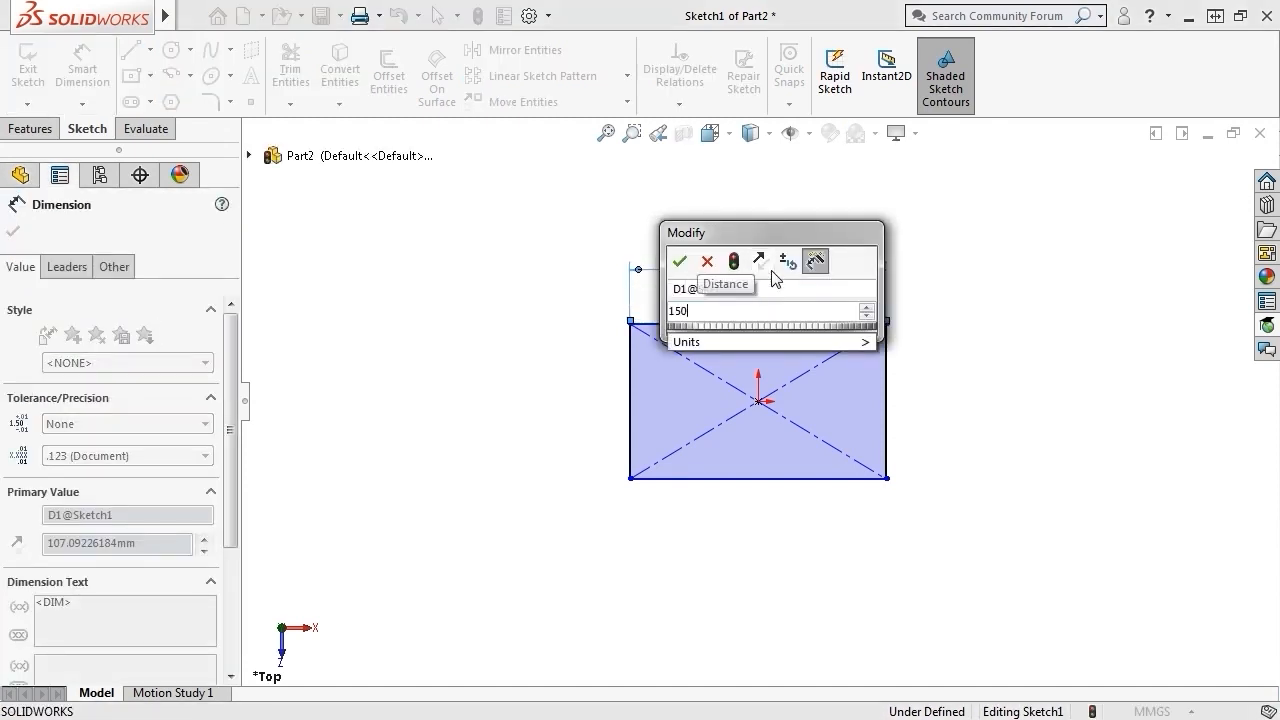
left_click(681, 264)
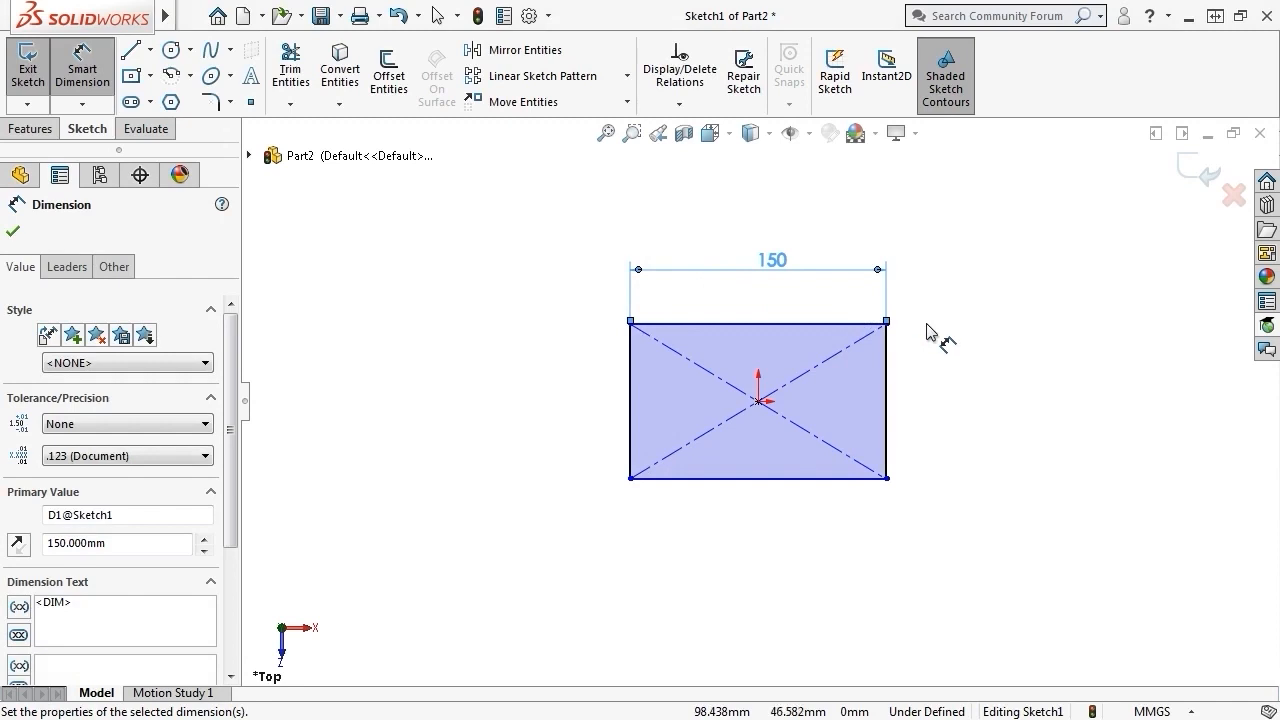
- Dimension the rectangle's right vertical side and set its length to 100 mm
left_click(887, 392)
left_click(958, 395)
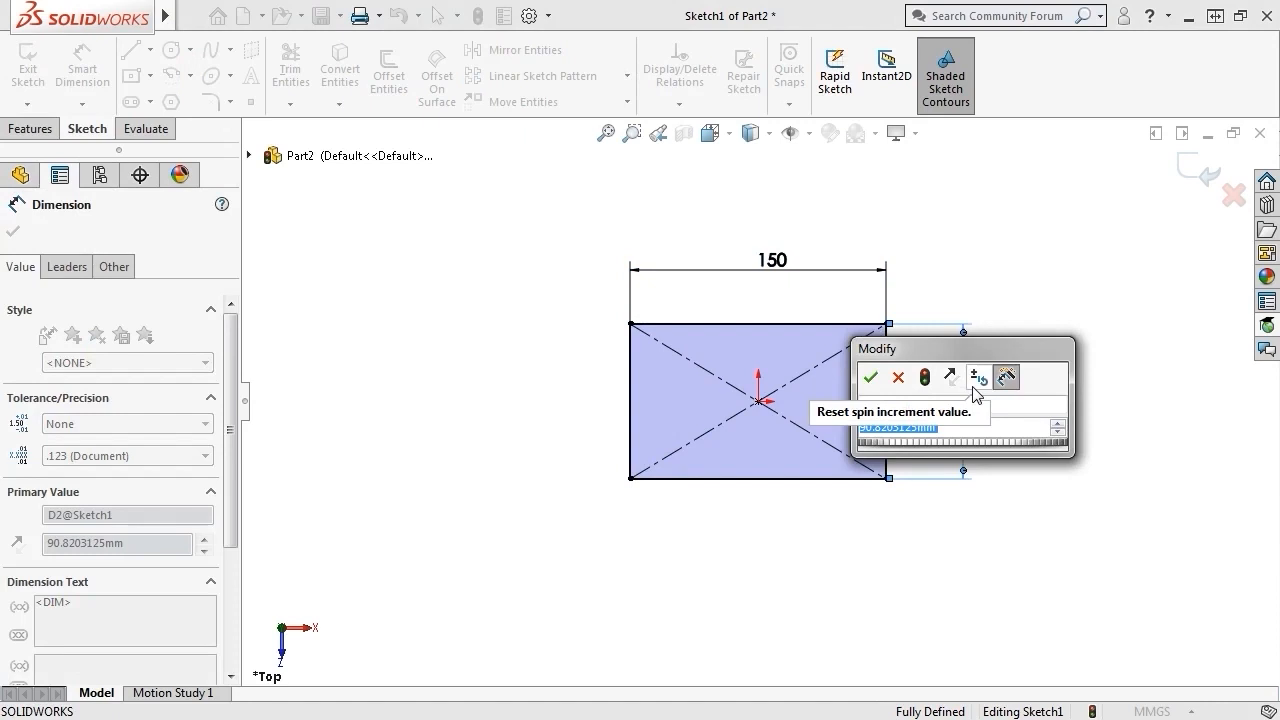
type("100")
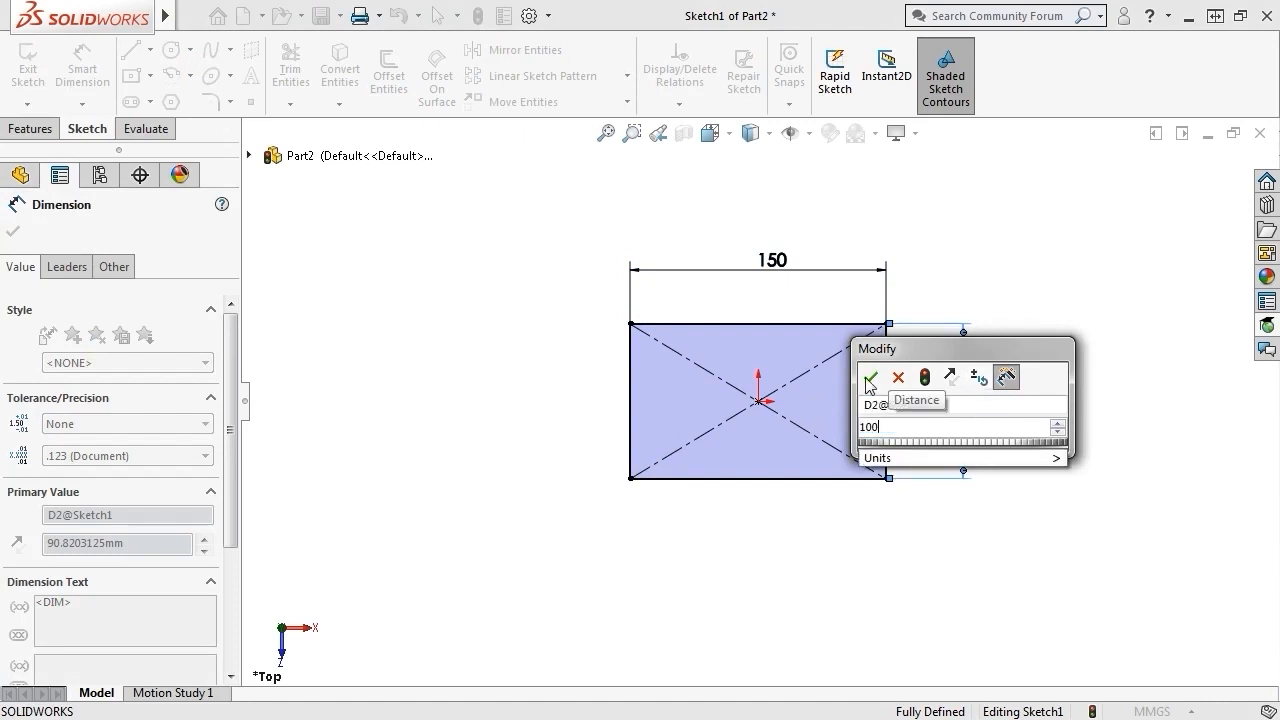
left_click(870, 378)
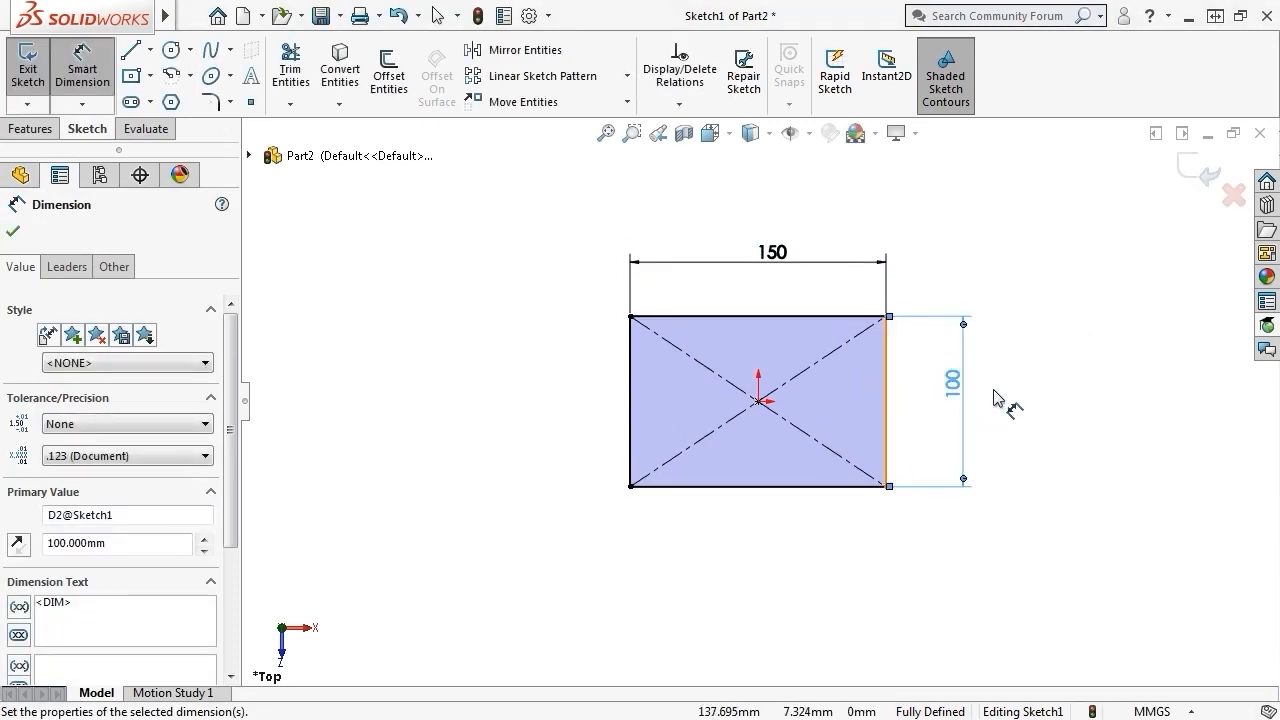
key("Escape")
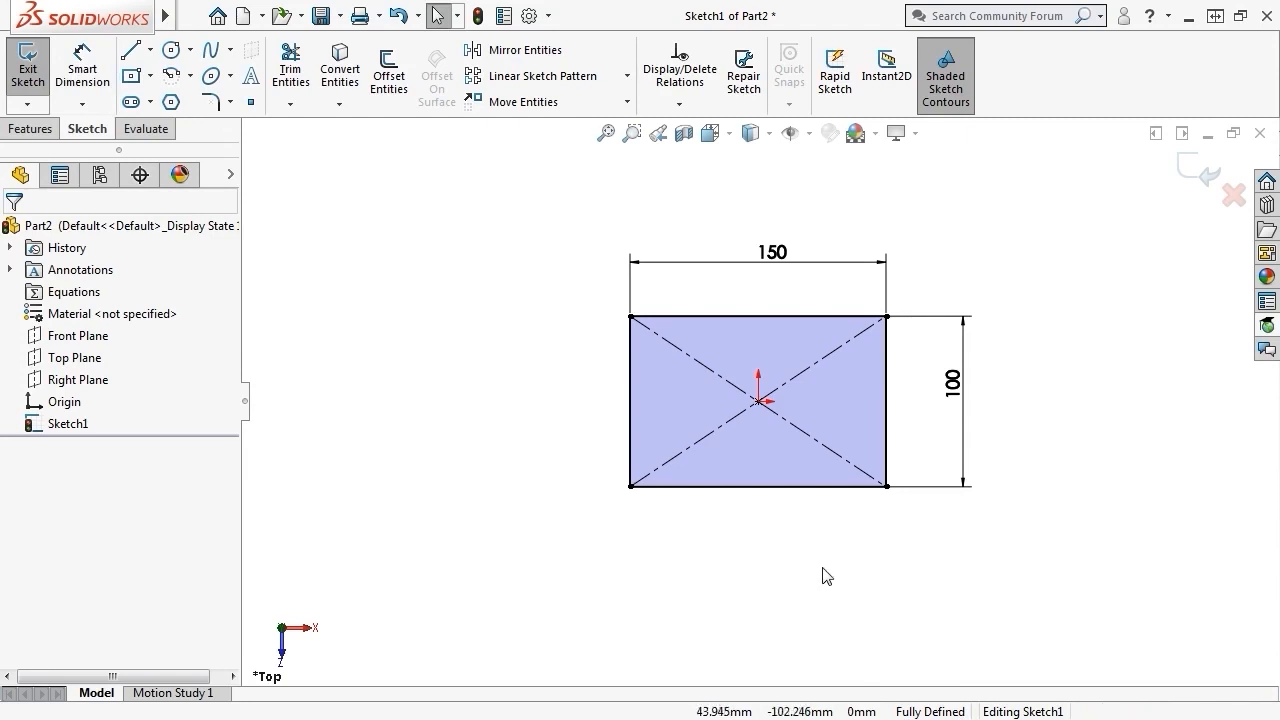
- Extrude the rectangle sketch as a blind boss 15 mm deep from the sketch plane
left_click(47, 126)
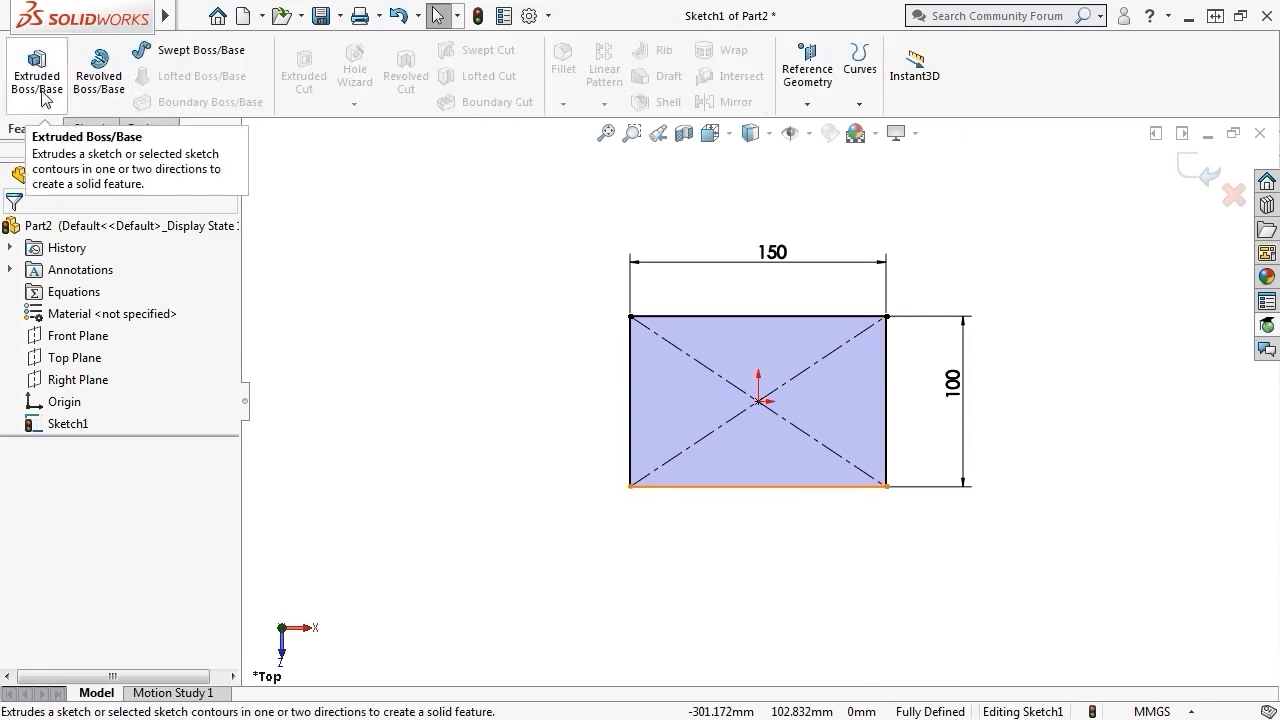
left_click(40, 86)
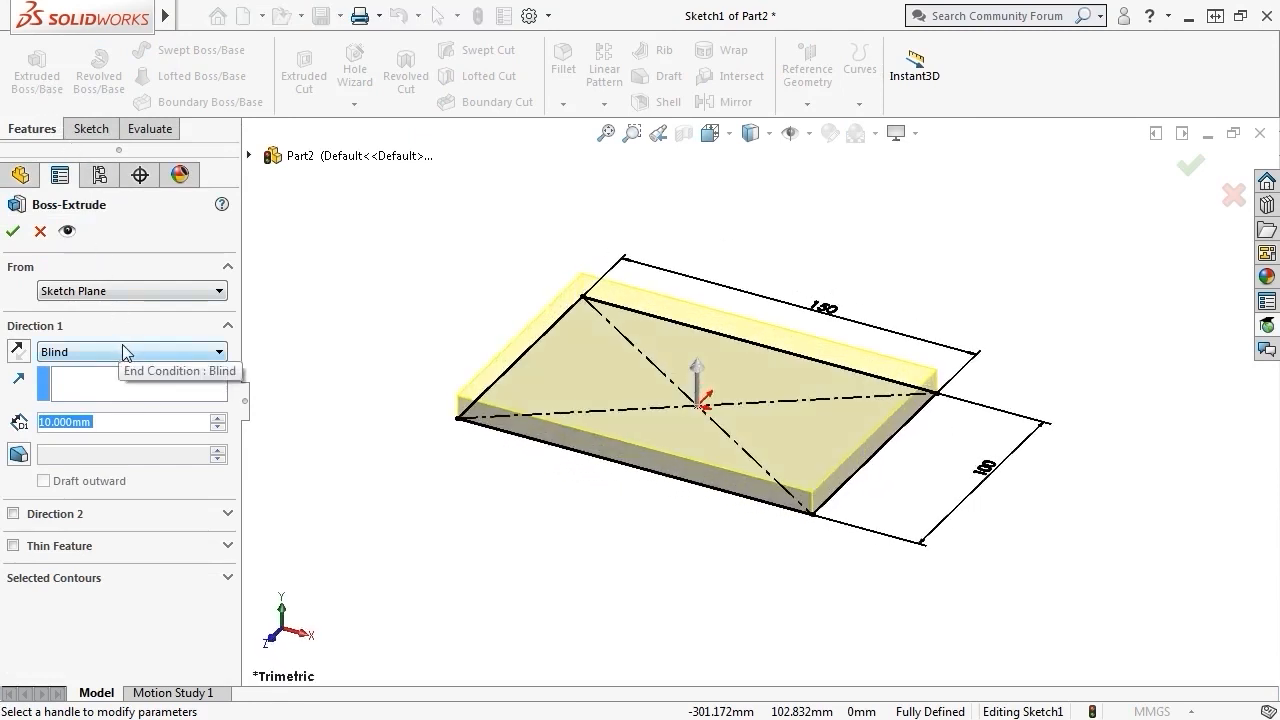
mouse_move(457, 497)
middle_mouse_down()
mouse_move(478, 410)
mouse_move(449, 480)
middle_mouse_up()
left_click_drag(94, 422, 37, 424)
type("15")
key("Return")
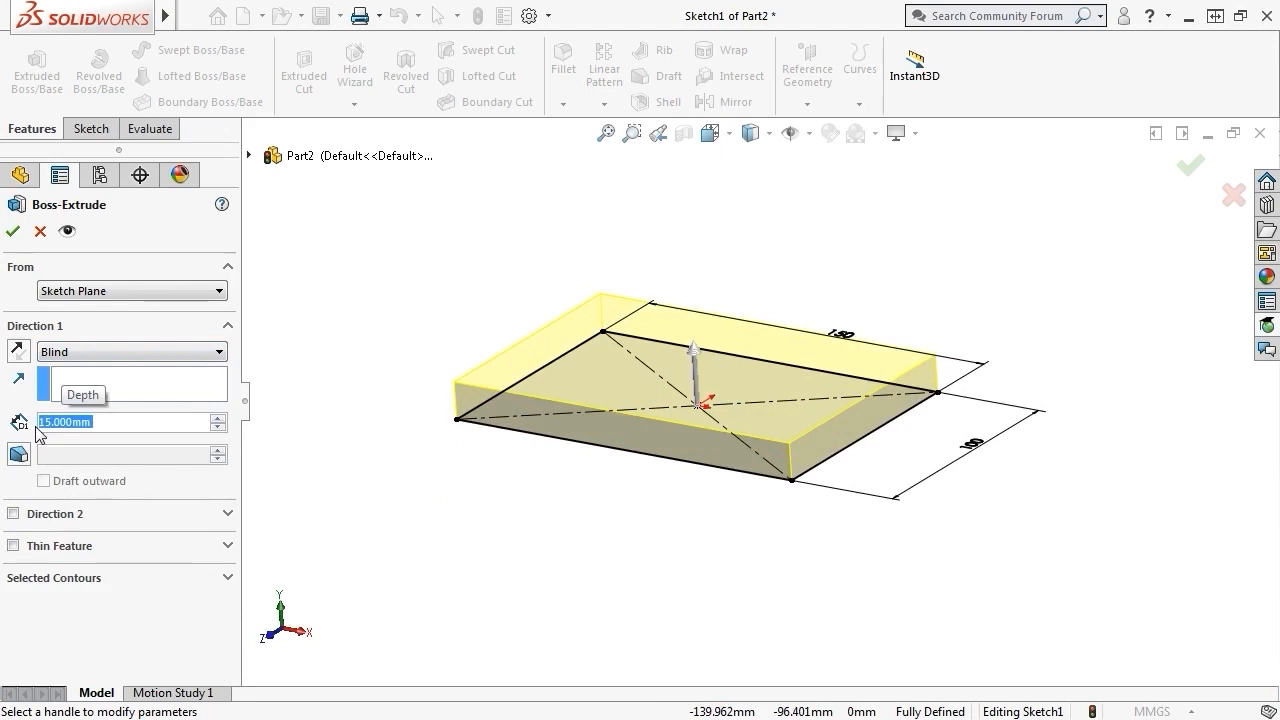
left_click(13, 231)
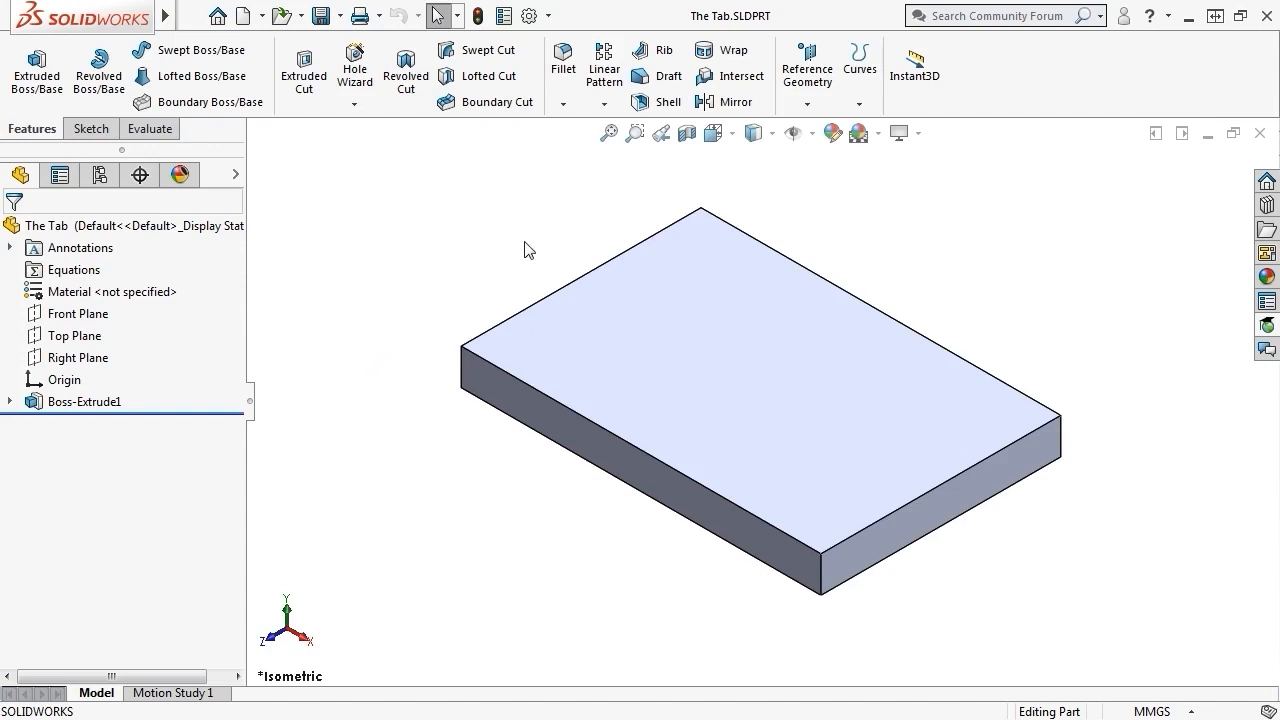
left_click(819, 106)
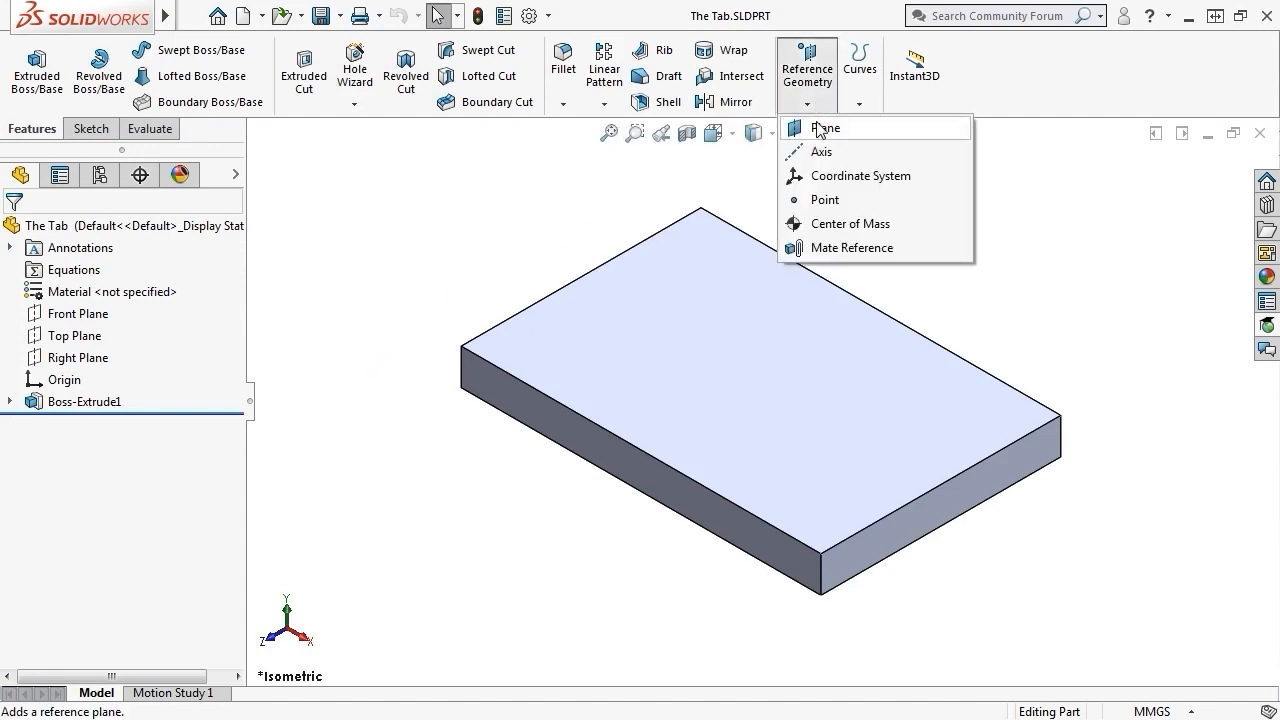
left_click(745, 185)
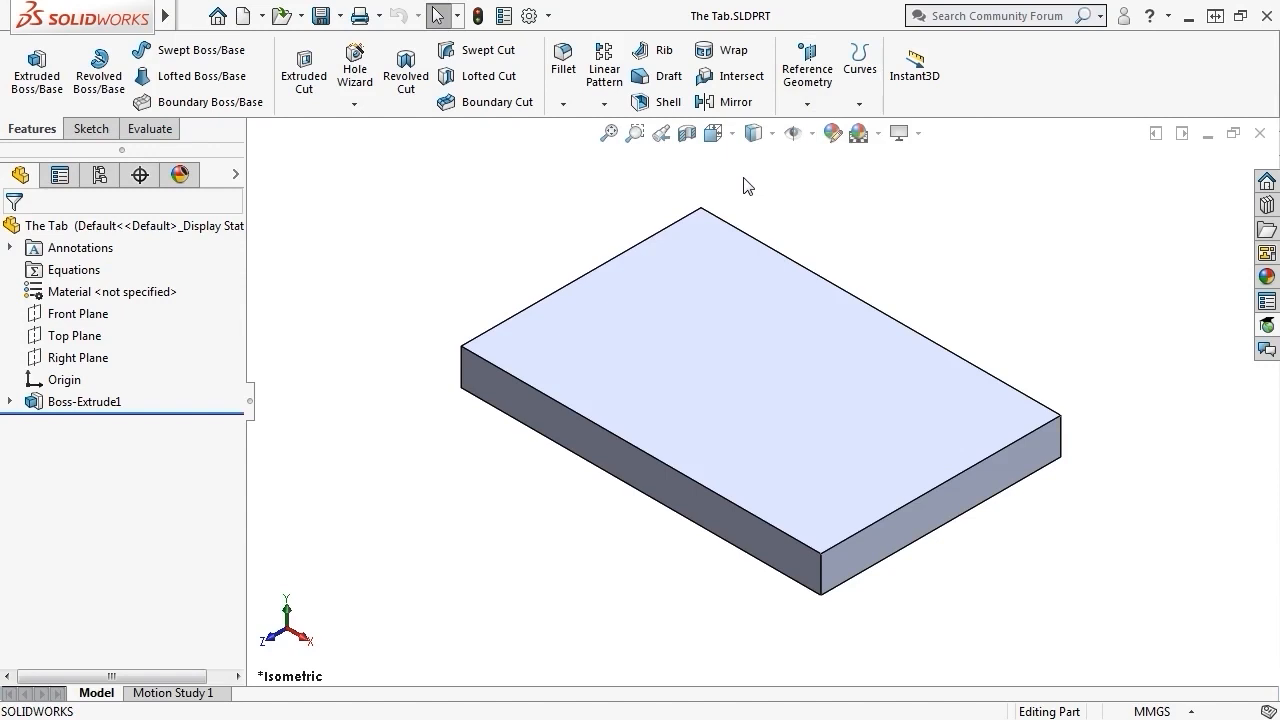
left_click(611, 448)
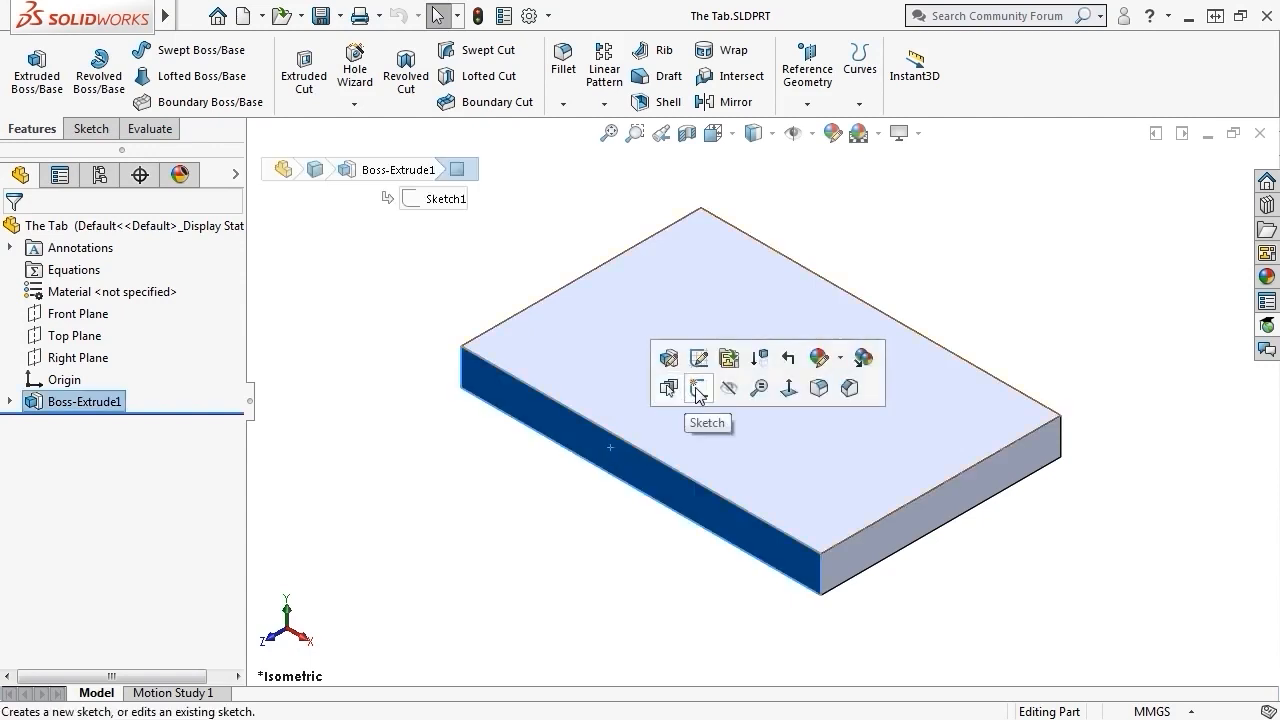
left_click(490, 503)
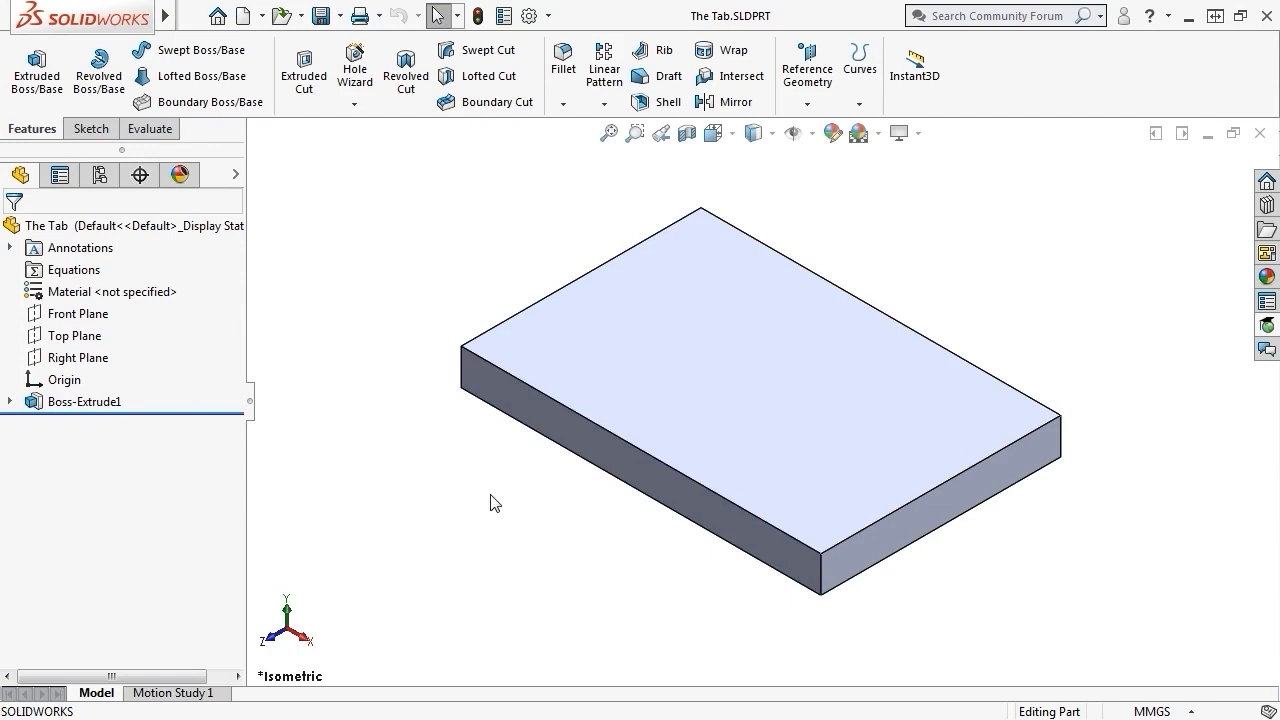
- Start a new sketch on the base plate's long front side face and view it head-on
left_click(89, 130)
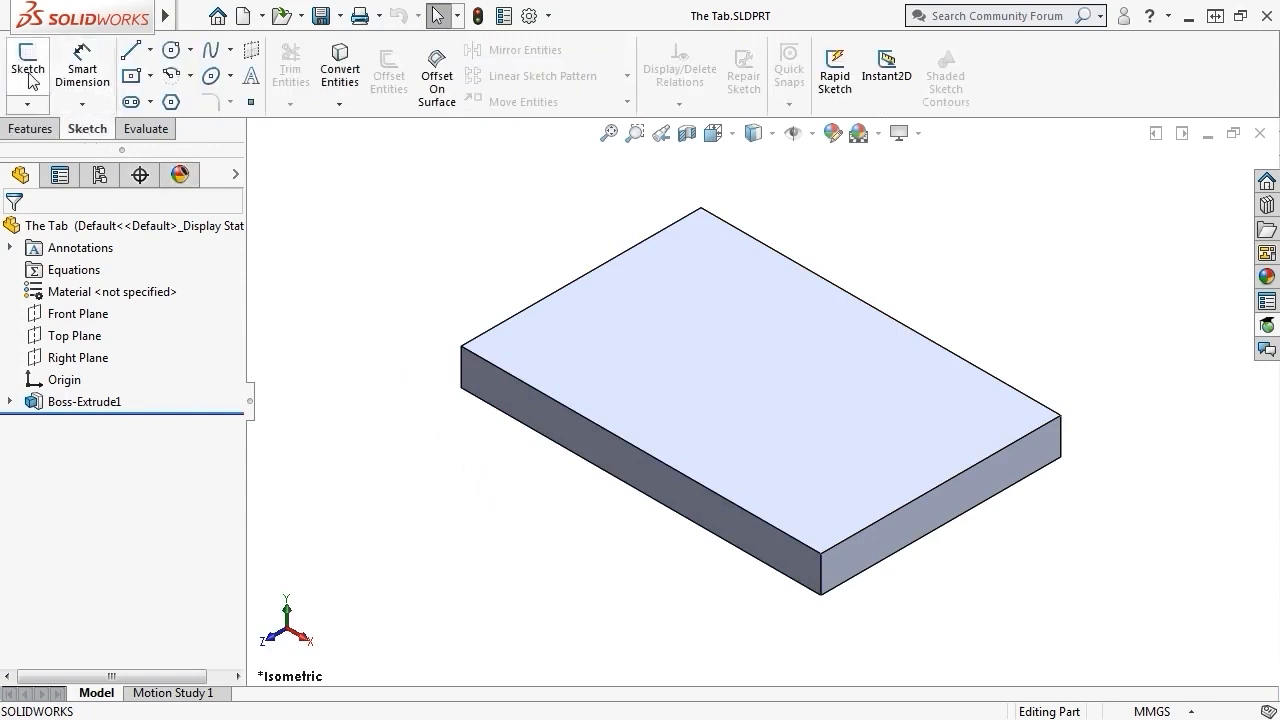
left_click(30, 78)
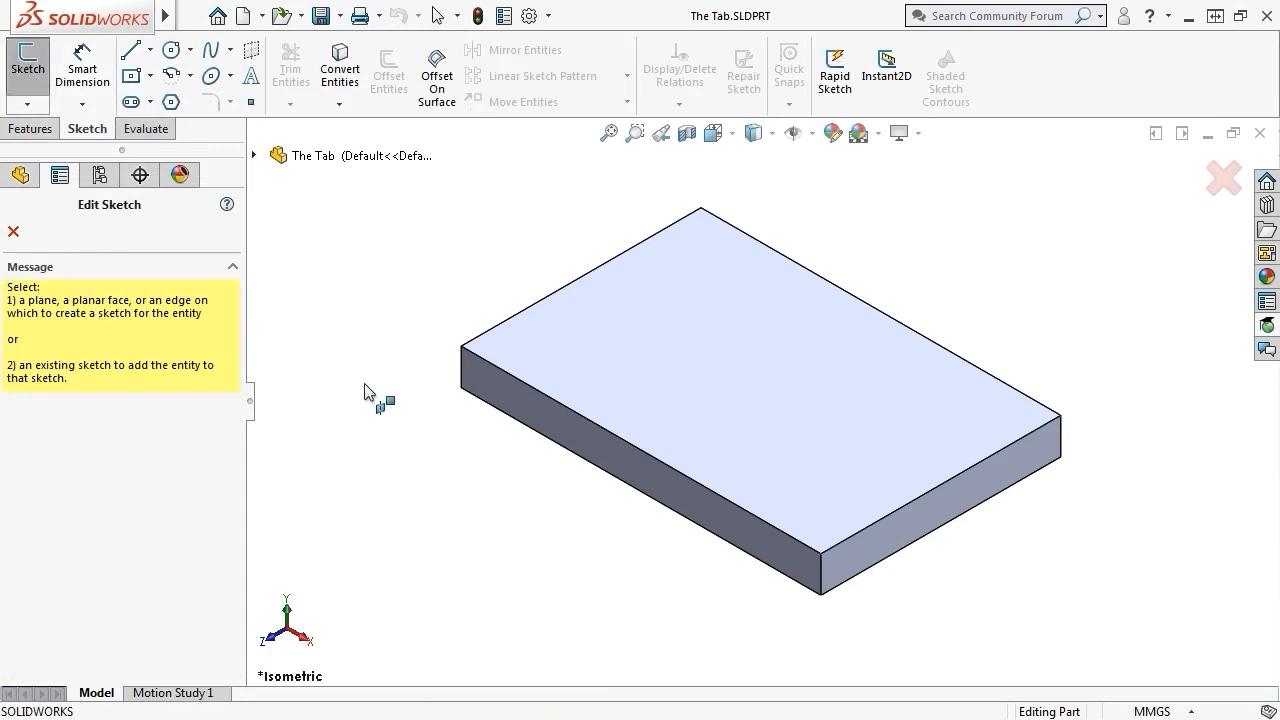
left_click(503, 407)
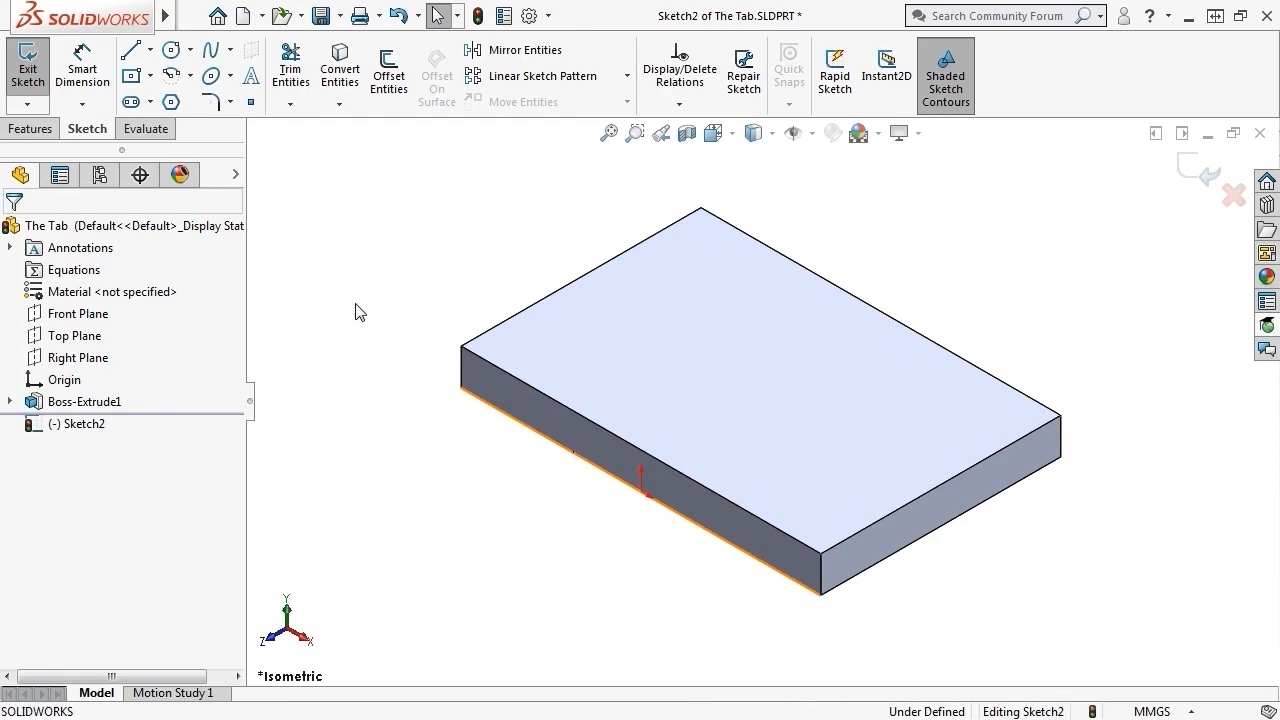
key("space")
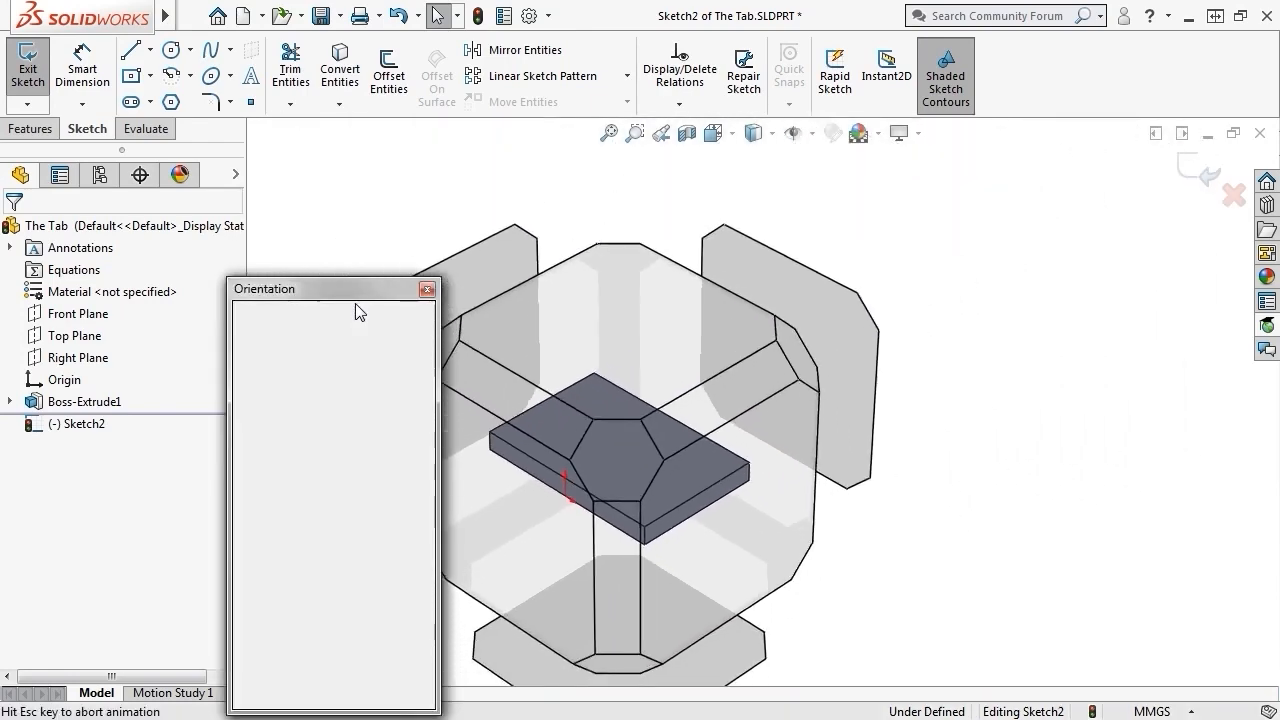
left_click(420, 406)
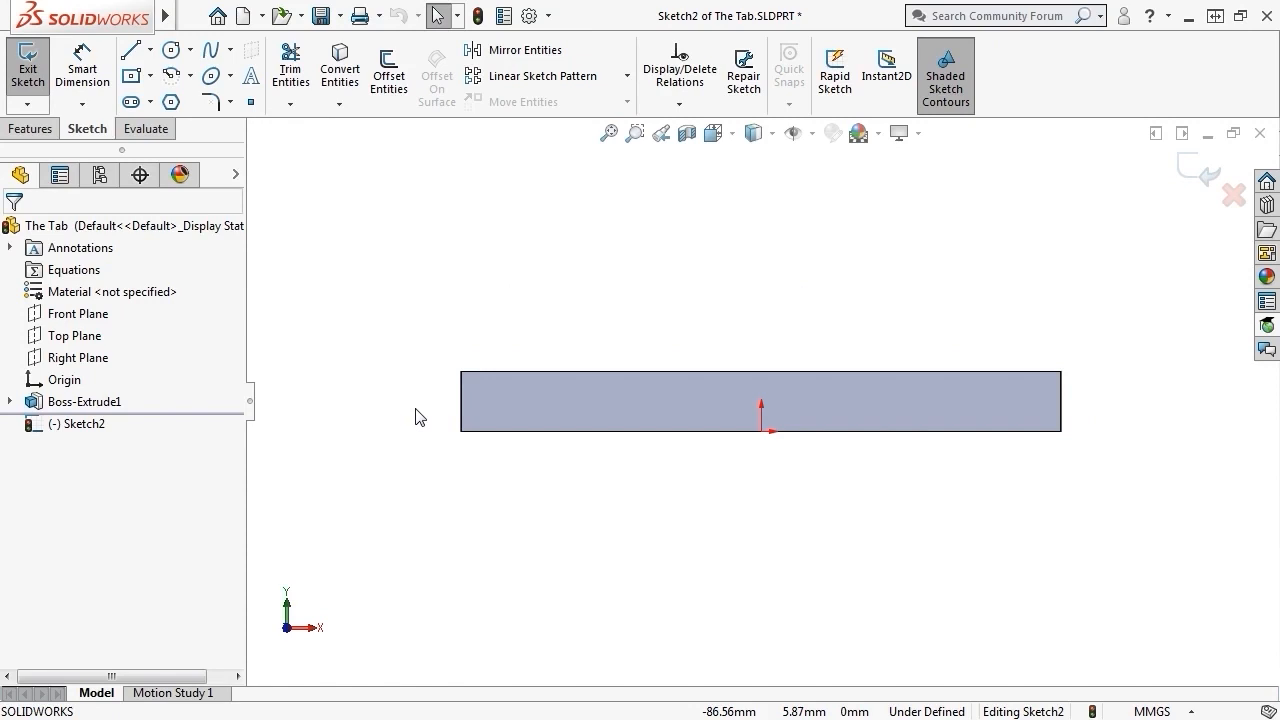
- Sketch a trial center rectangle overlapping one end of the plate's front face, and delete it
left_click(131, 75)
left_click(528, 409)
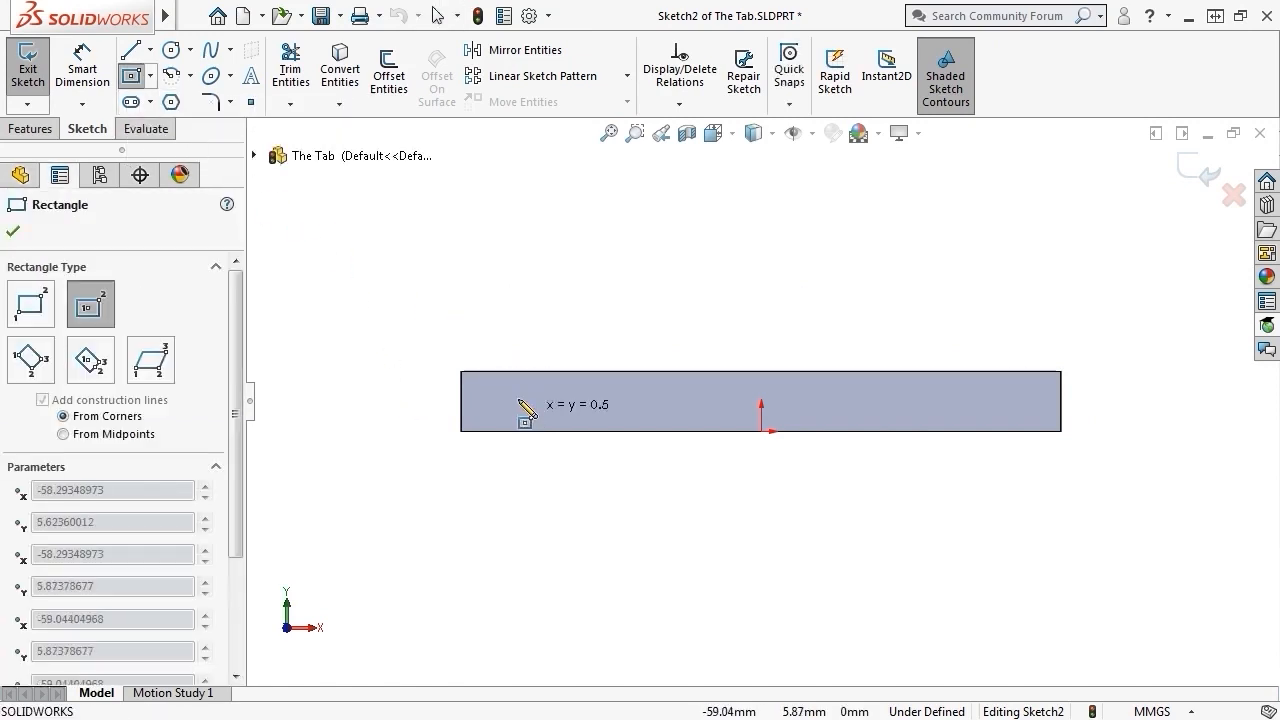
left_click(400, 251)
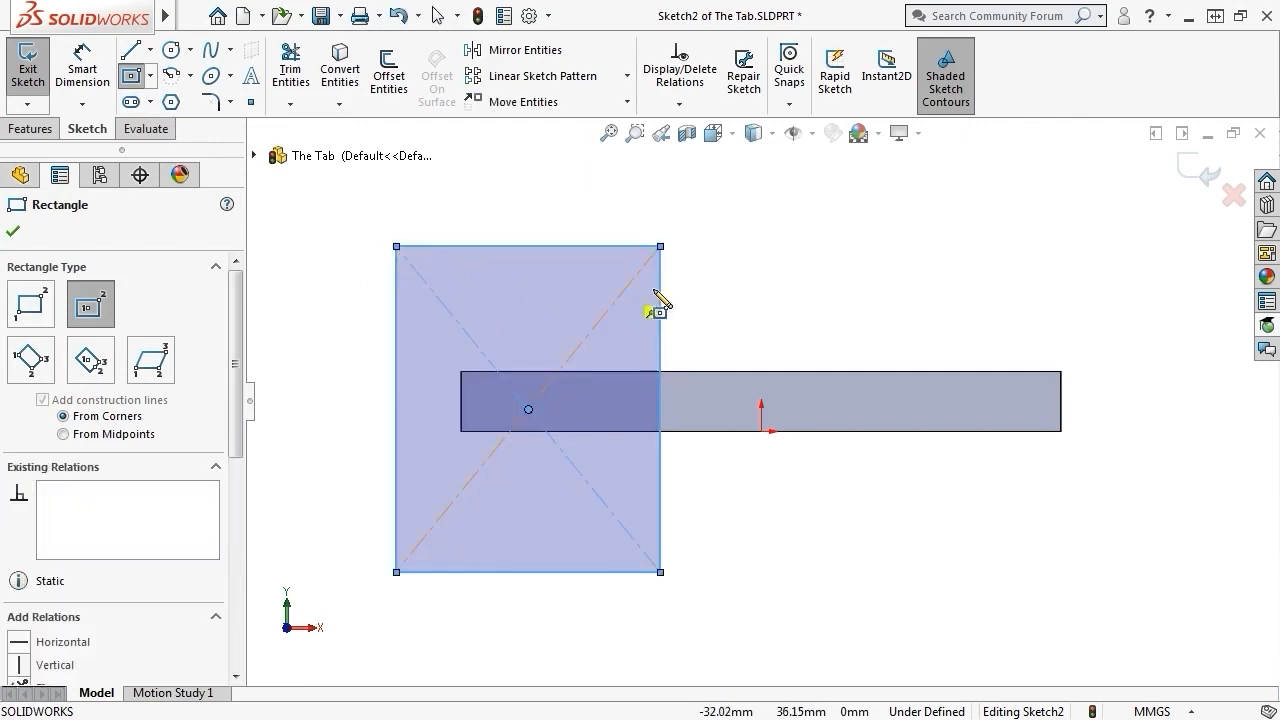
mouse_move(657, 306)
middle_mouse_down()
mouse_move(714, 266)
mouse_move(820, 354)
mouse_move(948, 371)
mouse_move(743, 314)
mouse_move(734, 294)
mouse_move(742, 313)
middle_mouse_up()
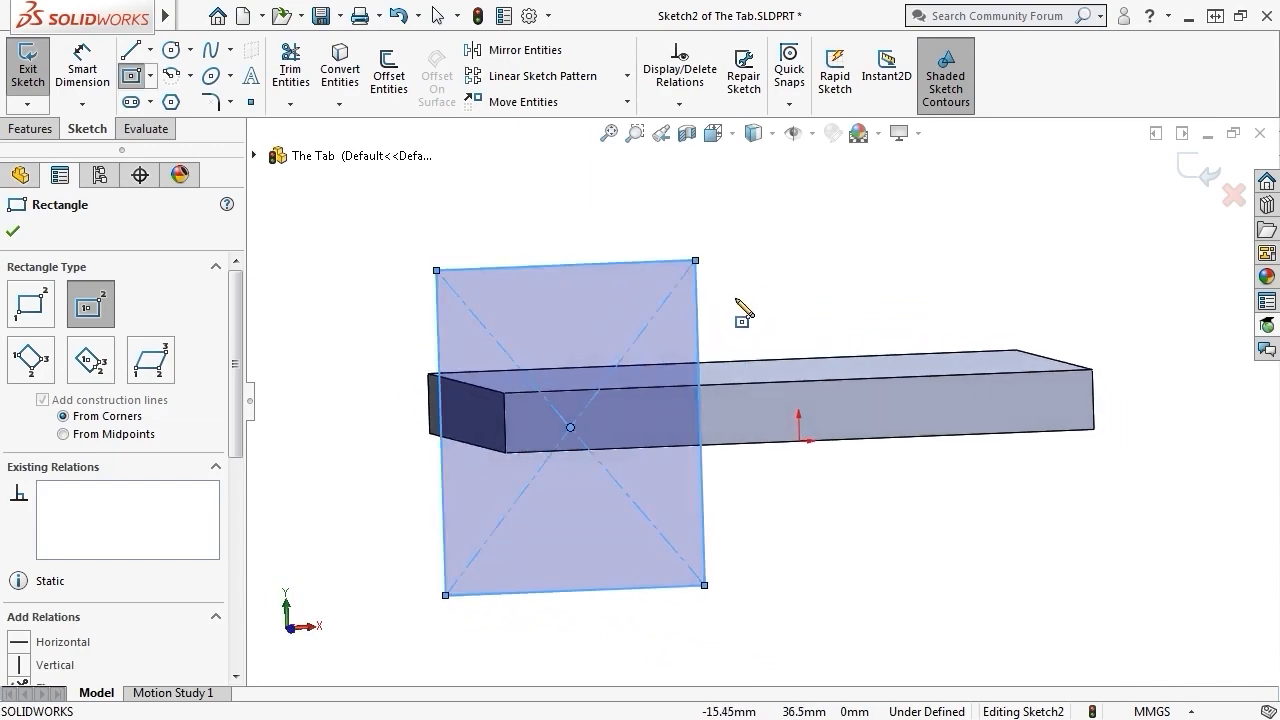
key("space")
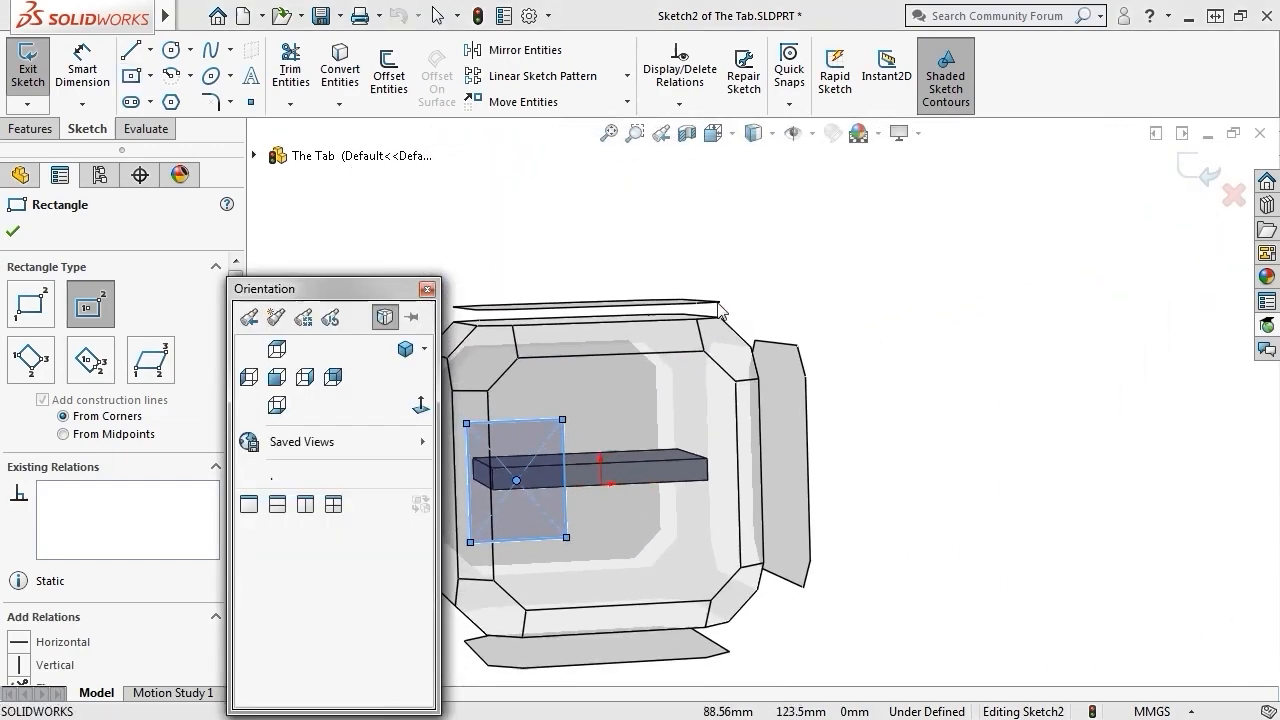
left_click(423, 404)
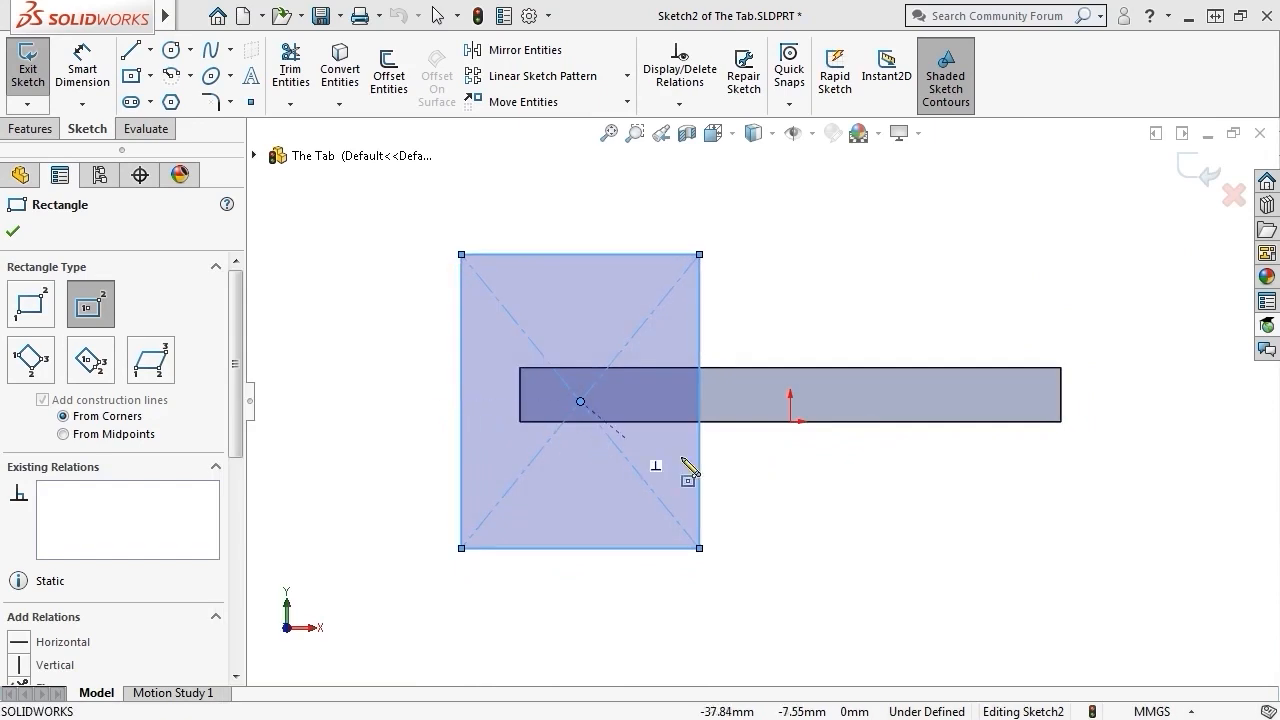
key("Escape")
mouse_move(380, 186)
left_mouse_down()
mouse_move(606, 300)
mouse_move(754, 575)
left_mouse_up()
key("Delete")
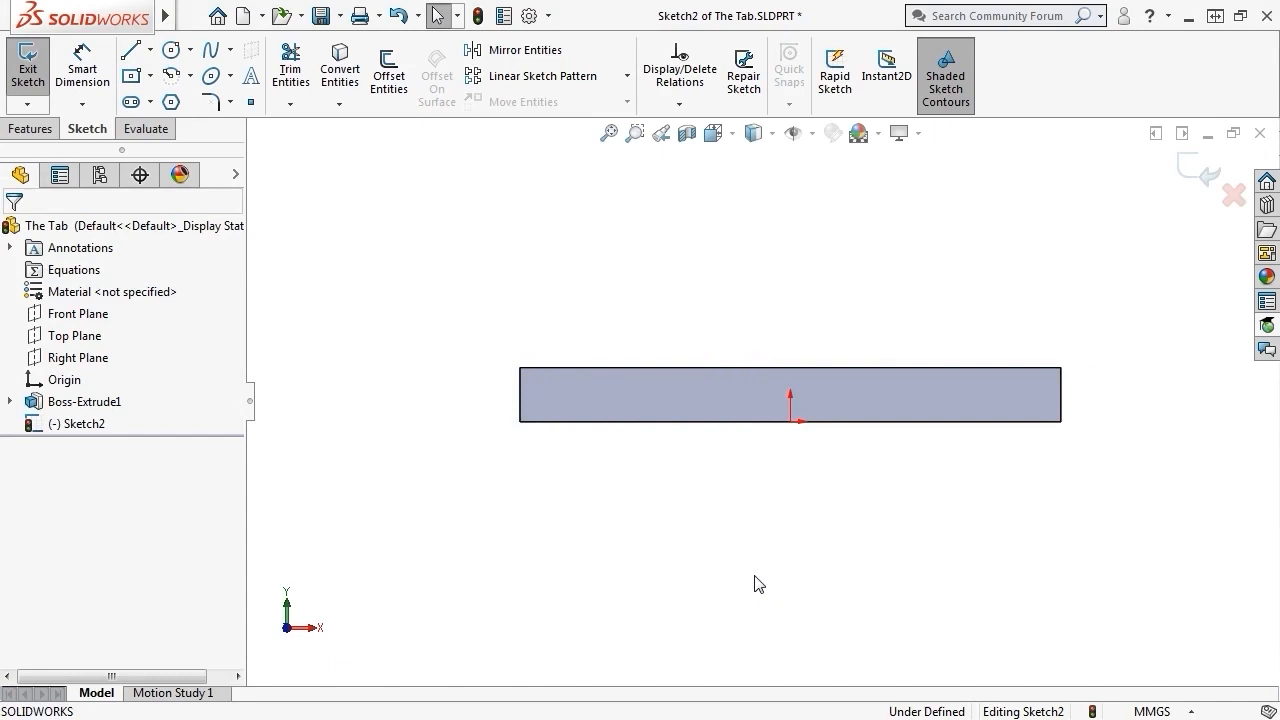
- Sketch the lug outline above the plate's upper edge: a slanted line about 51 mm long, a tangent top arc, and a matching tangent line down
key("s")
left_click(774, 597)
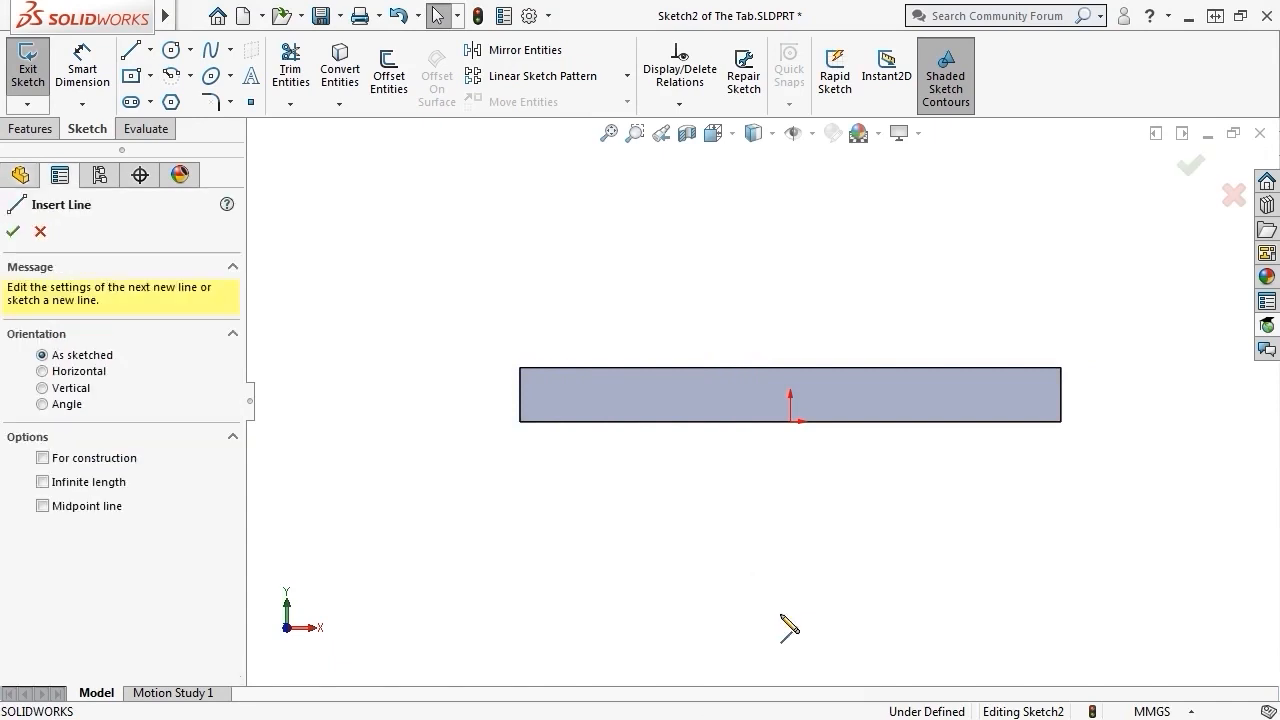
left_click(598, 368)
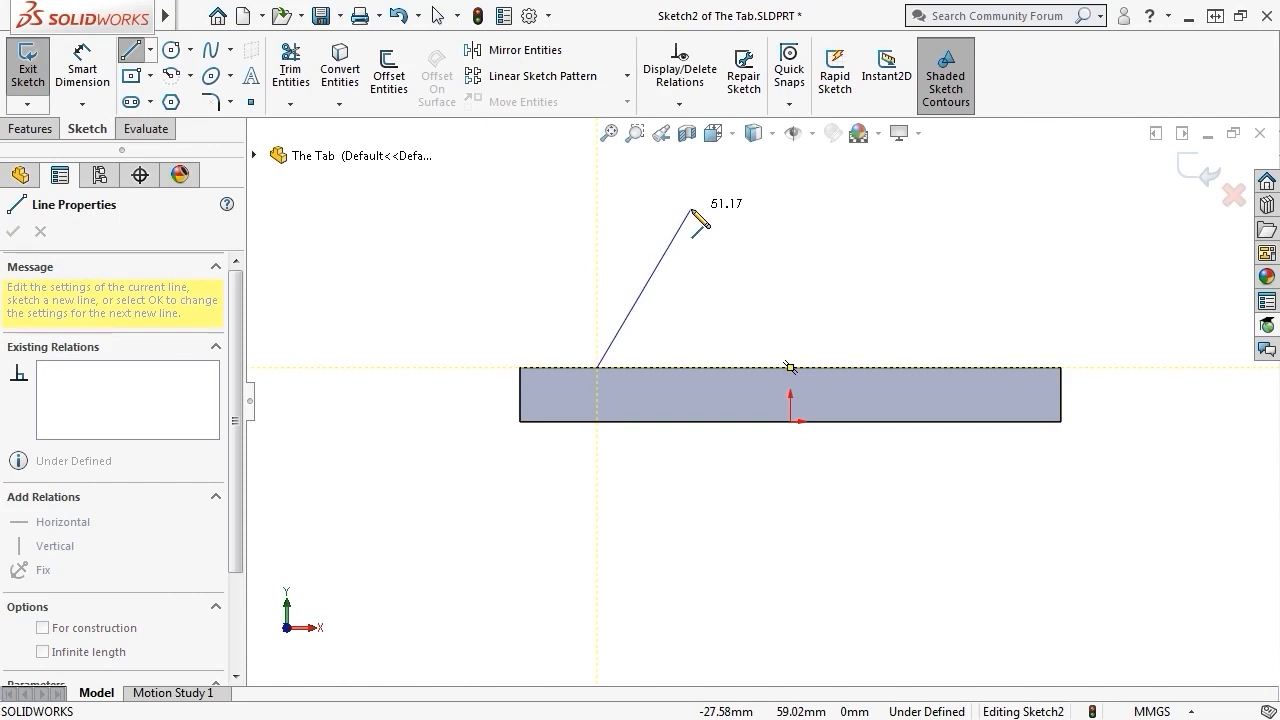
left_click(691, 210)
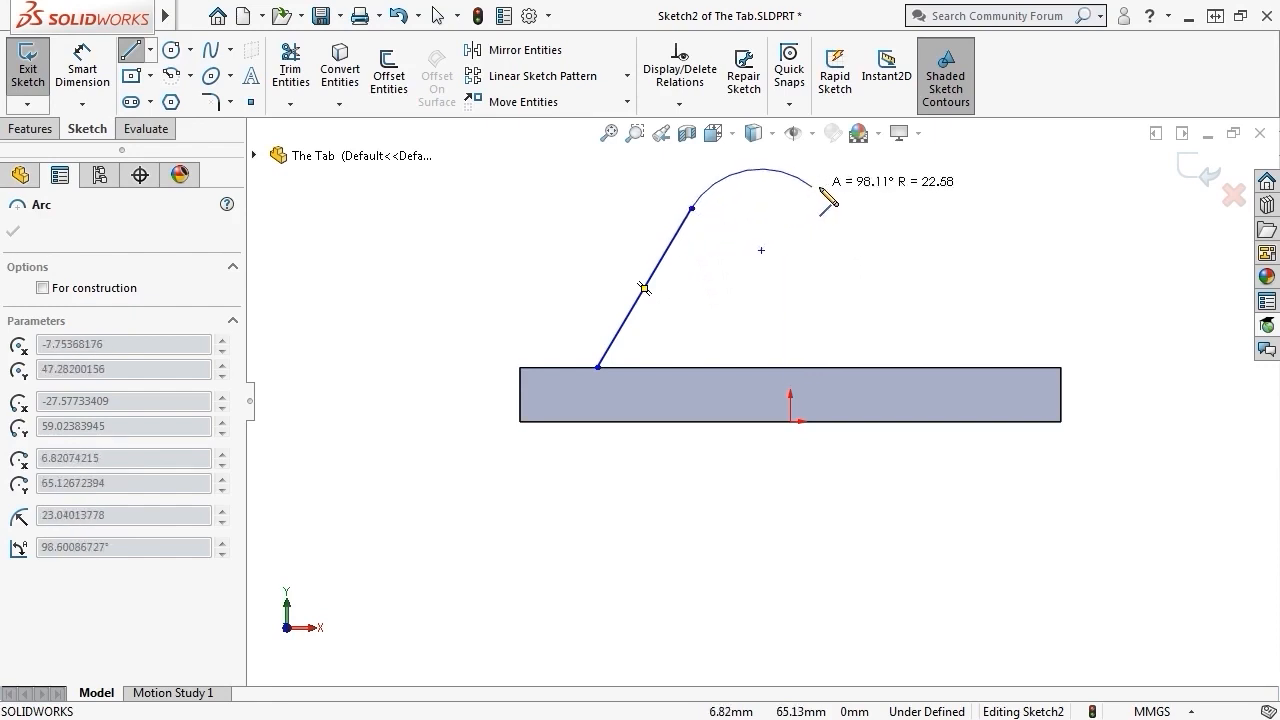
left_click(894, 208)
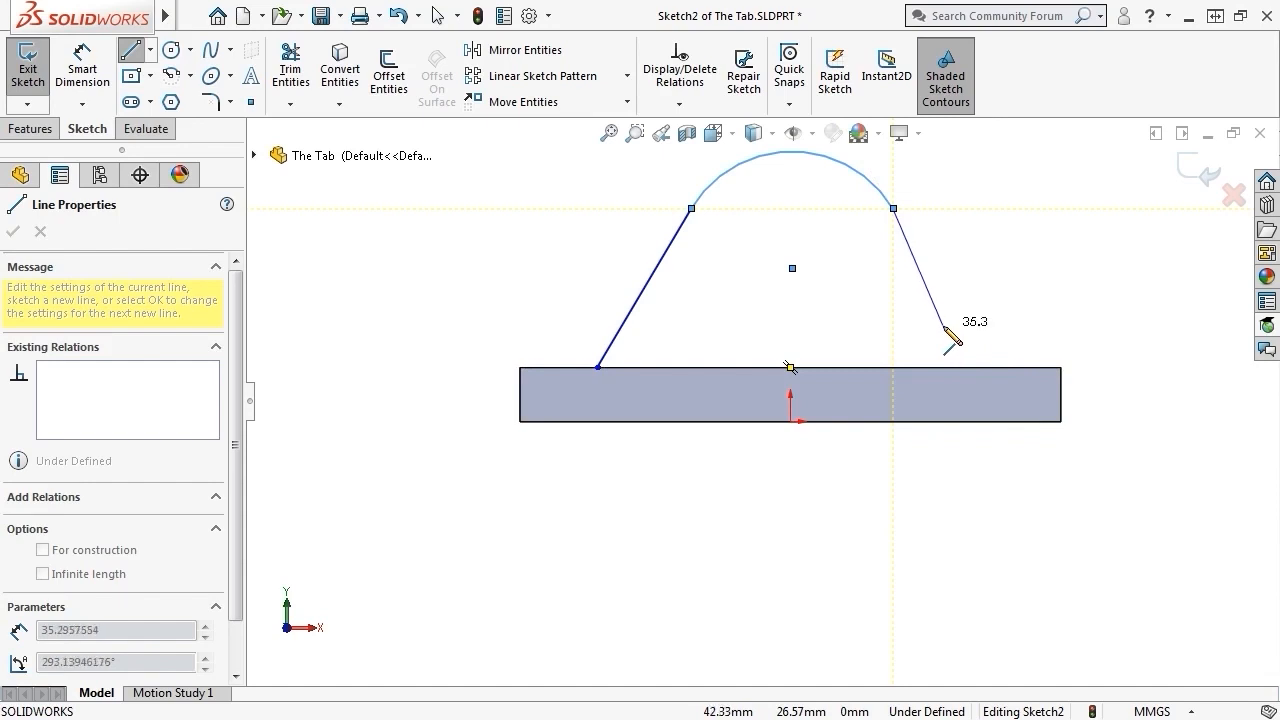
left_click(988, 369)
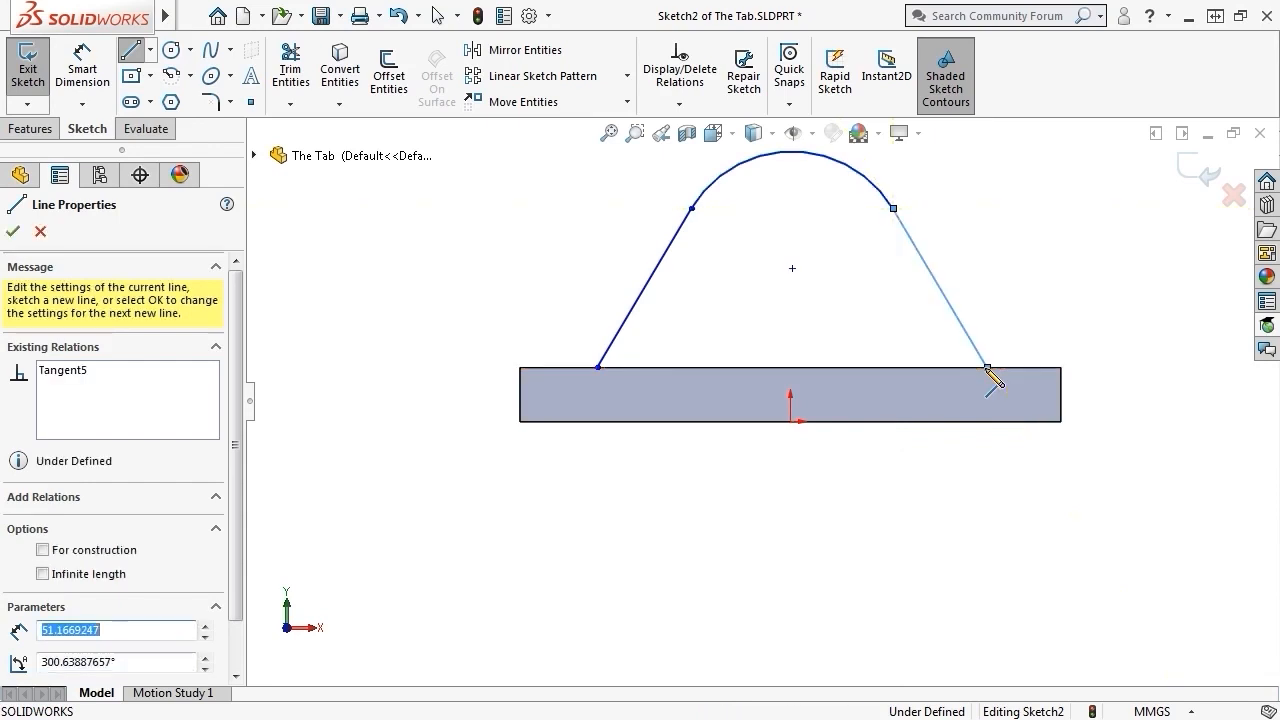
- Close the lug outline with a horizontal line about 89 mm long along the plate's upper edge
left_click(598, 368)
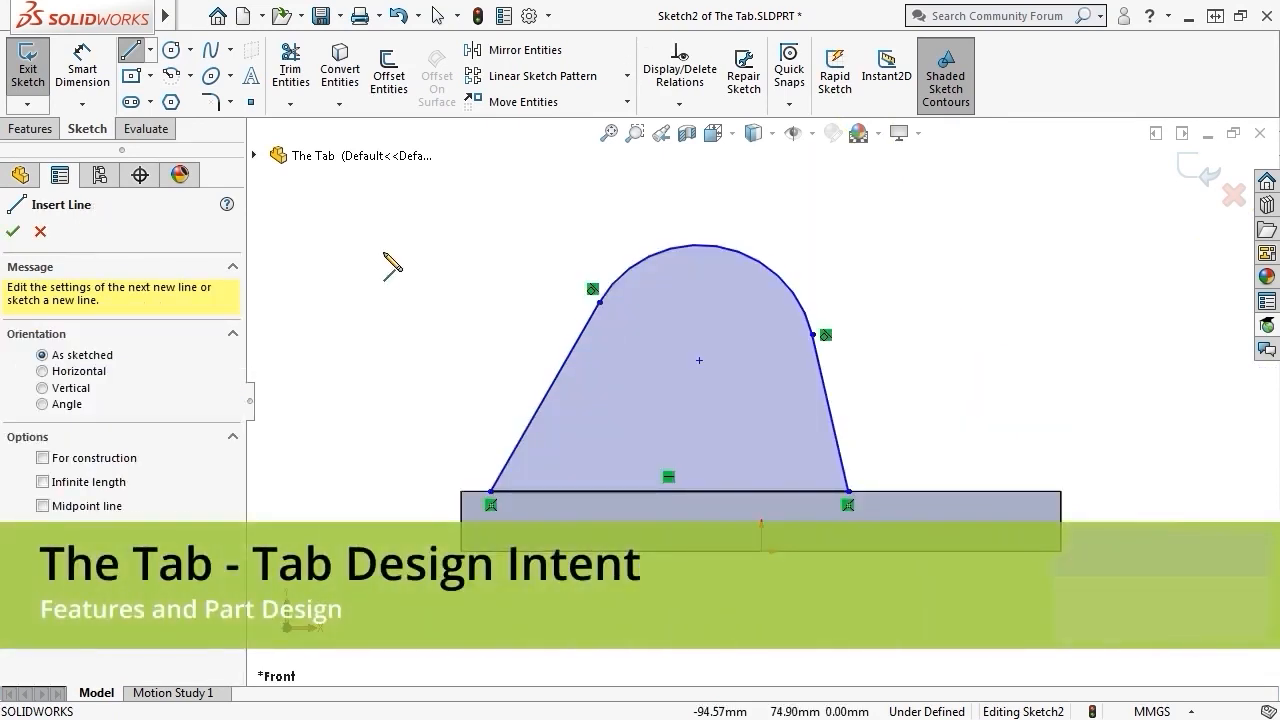
key("Escape")
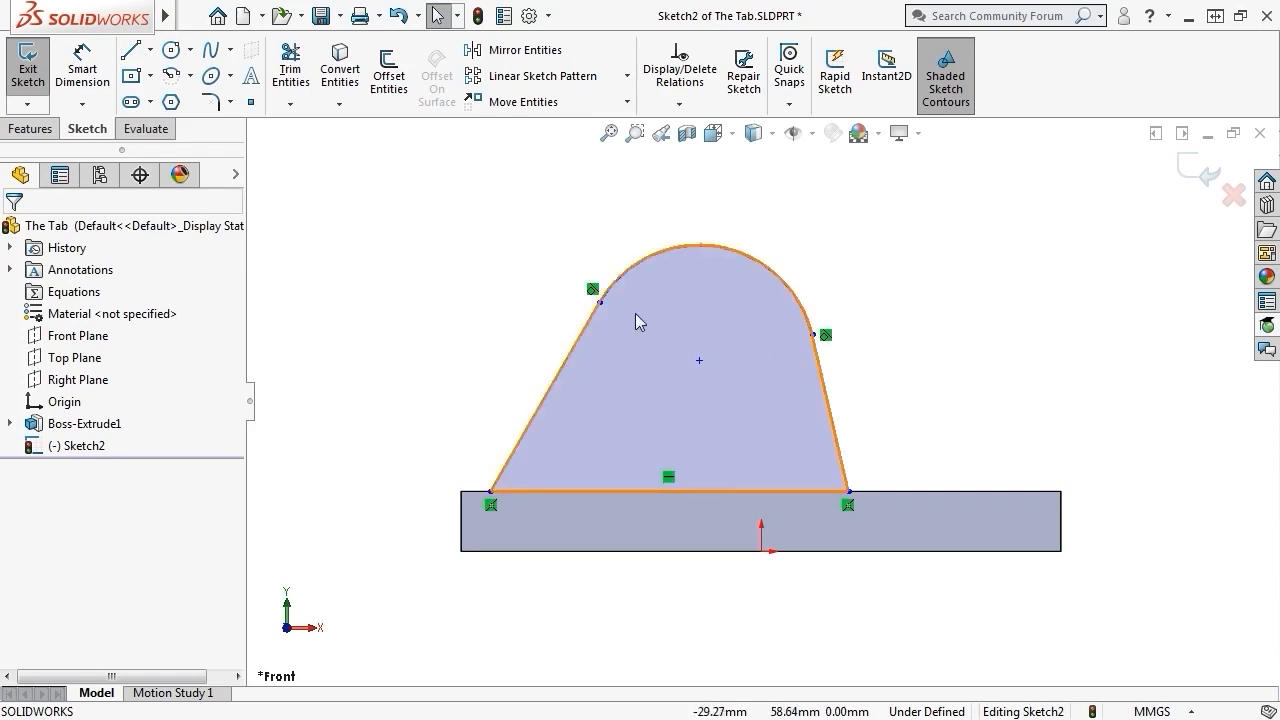
- Delete the tangent relation between the left slanted line and the arc, and shift their shared endpoint slightly outward
left_click(593, 289)
key("Delete")
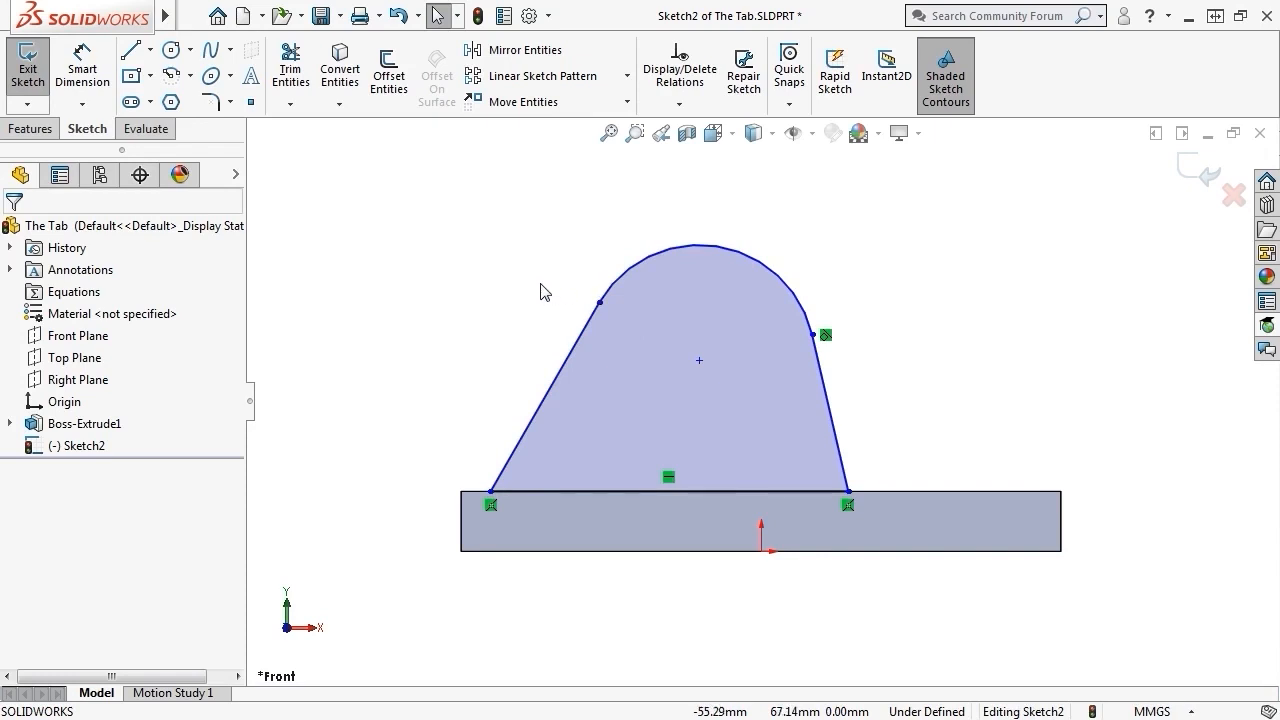
left_click(600, 303)
mouse_move(600, 303)
left_mouse_down()
mouse_move(638, 365)
mouse_move(594, 287)
left_mouse_up()
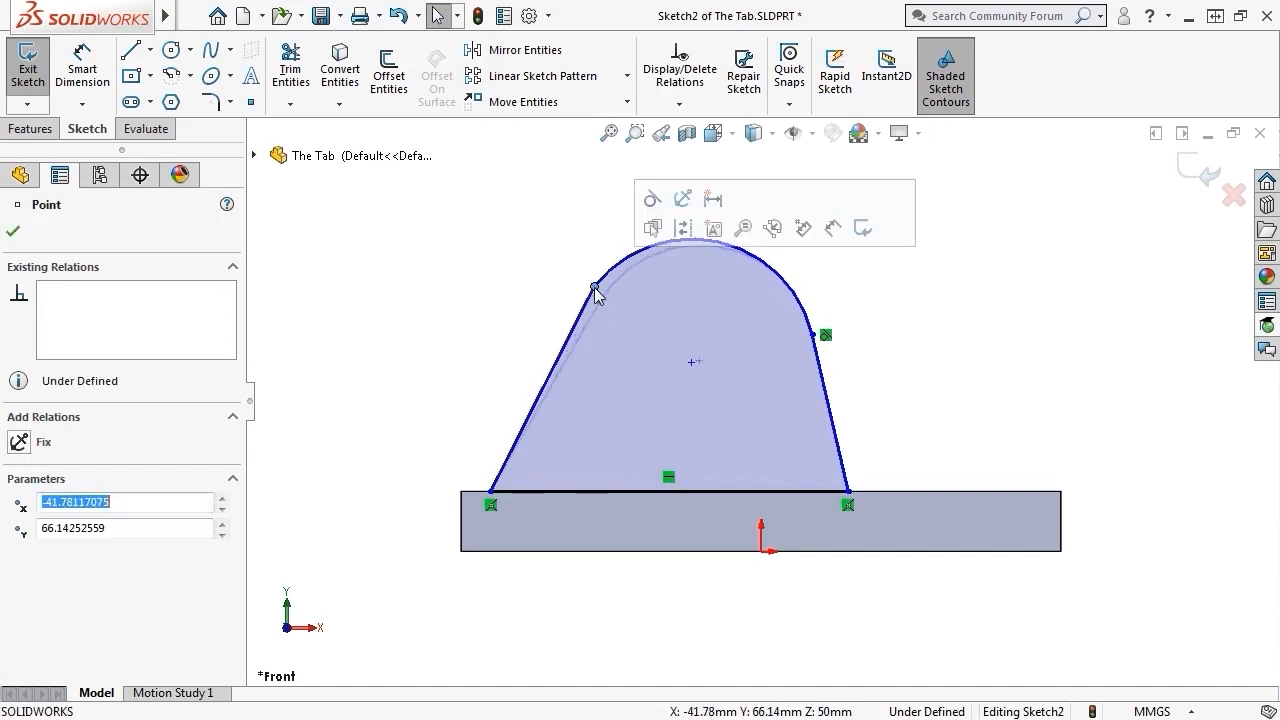
left_click(551, 286)
- Make the top arc and the left slanted line tangent to each other
left_click(616, 274)
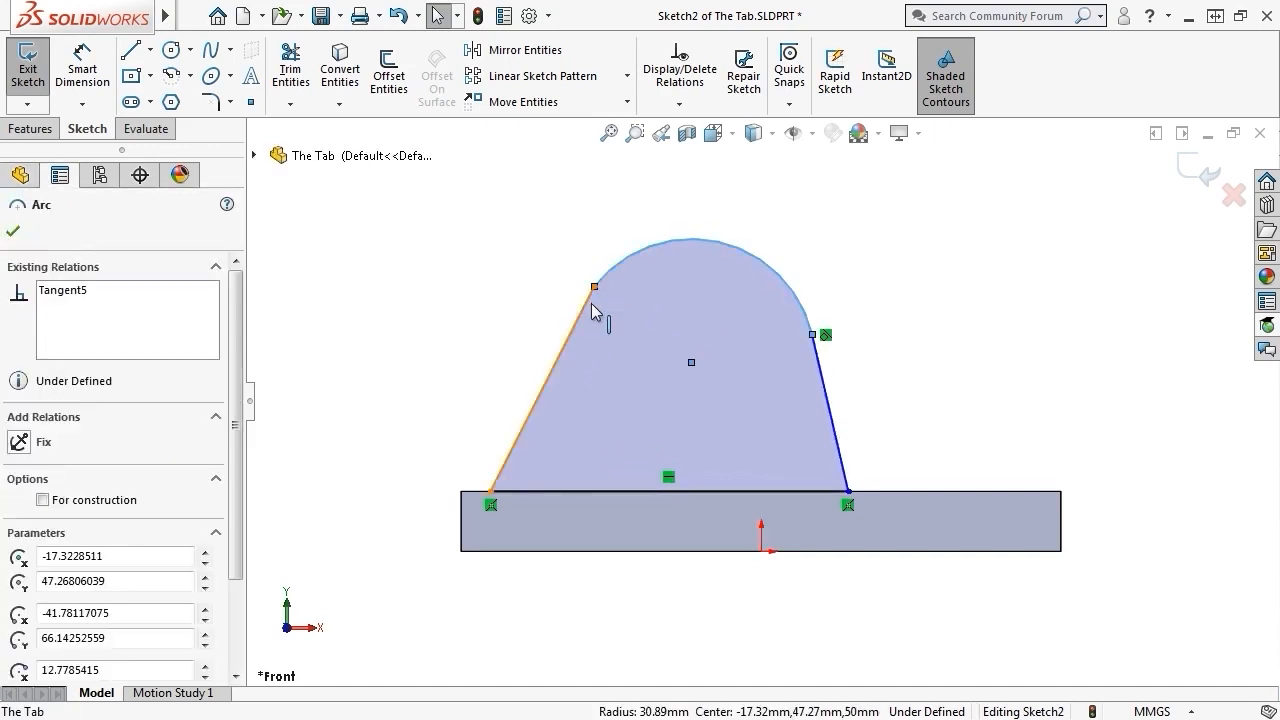
left_click(588, 302, "ctrl")
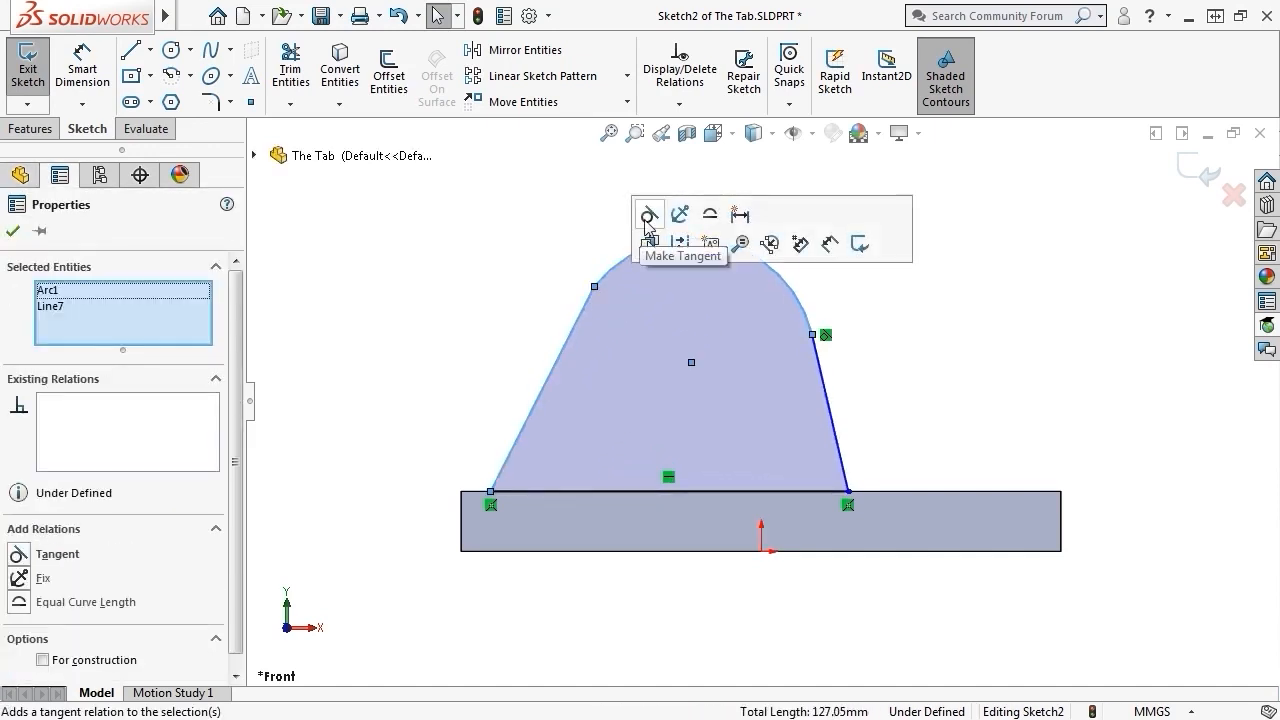
left_click(19, 555)
left_click(446, 328)
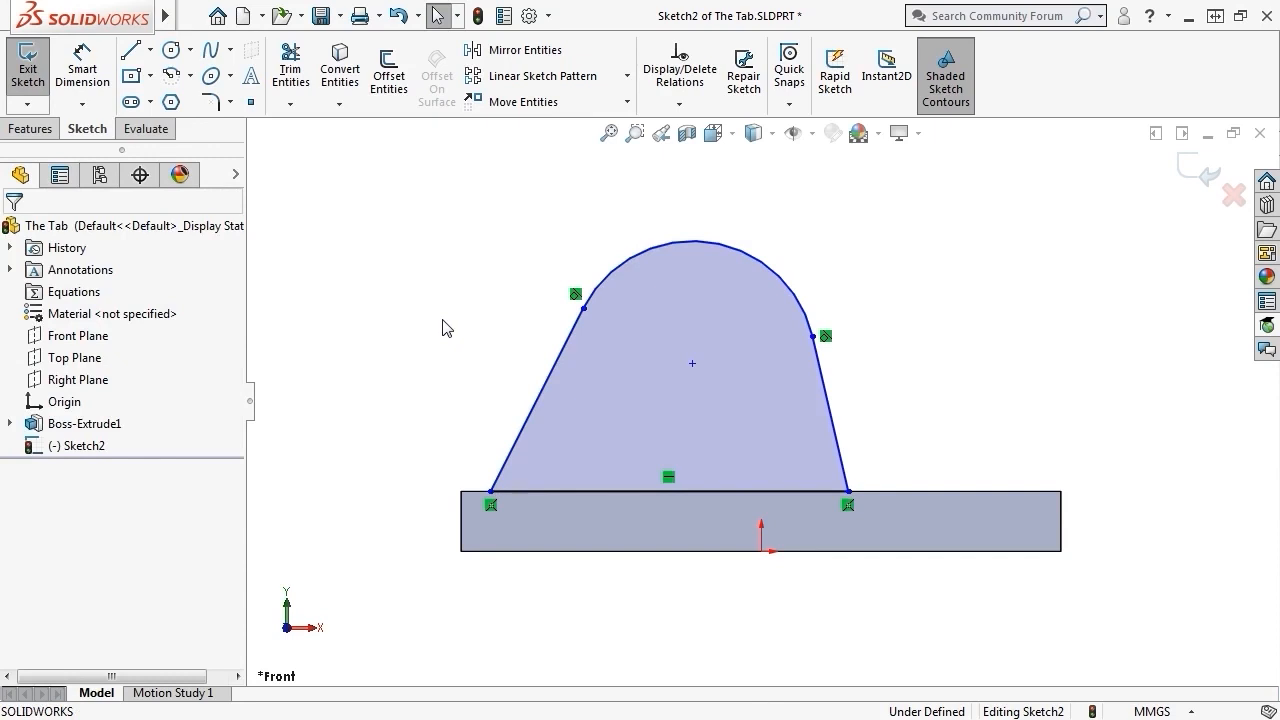
- Dimension the arc center's height above the base line at 50 mm, trying the upper attachment at the arc's top and returning it to the center
key("s")
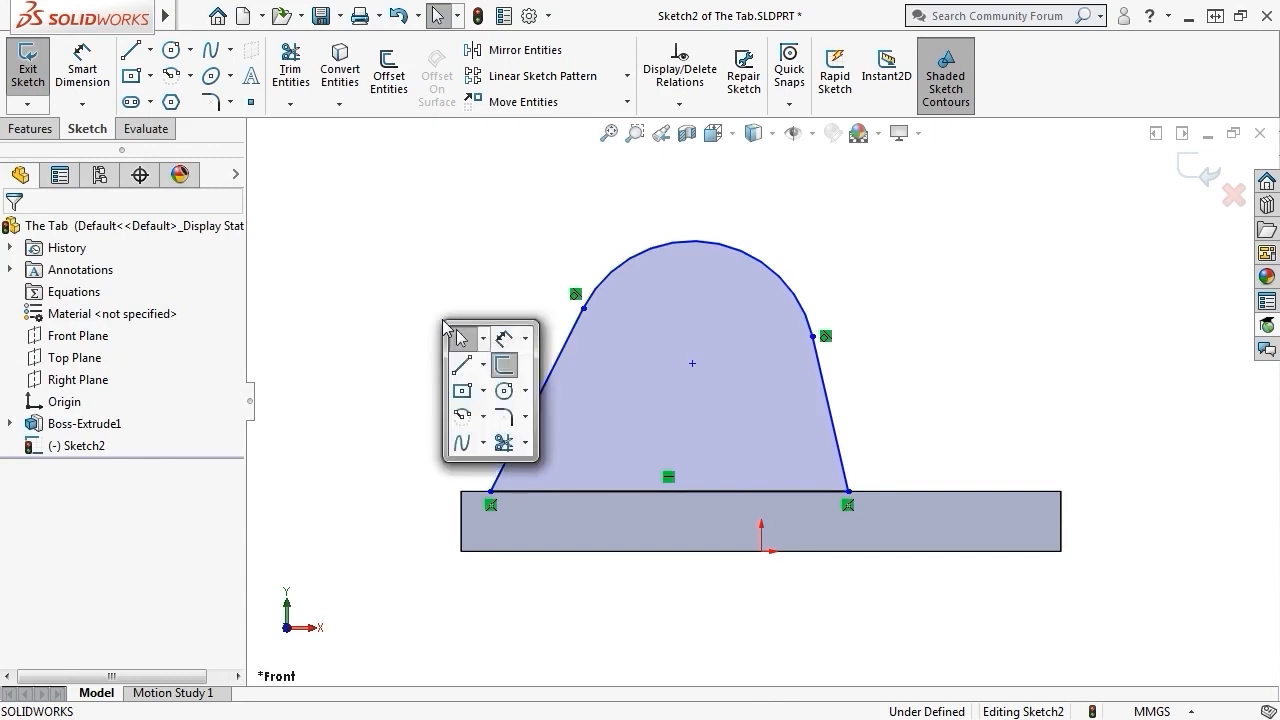
left_click(504, 338)
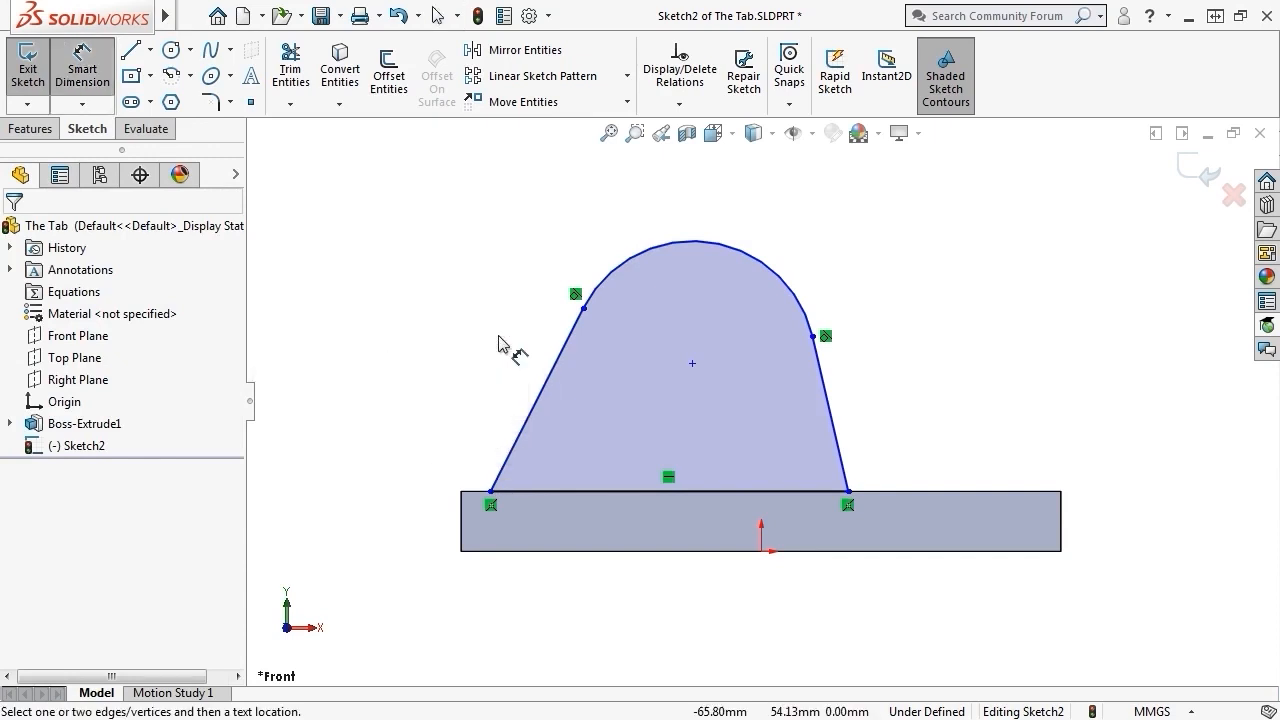
left_click(610, 491)
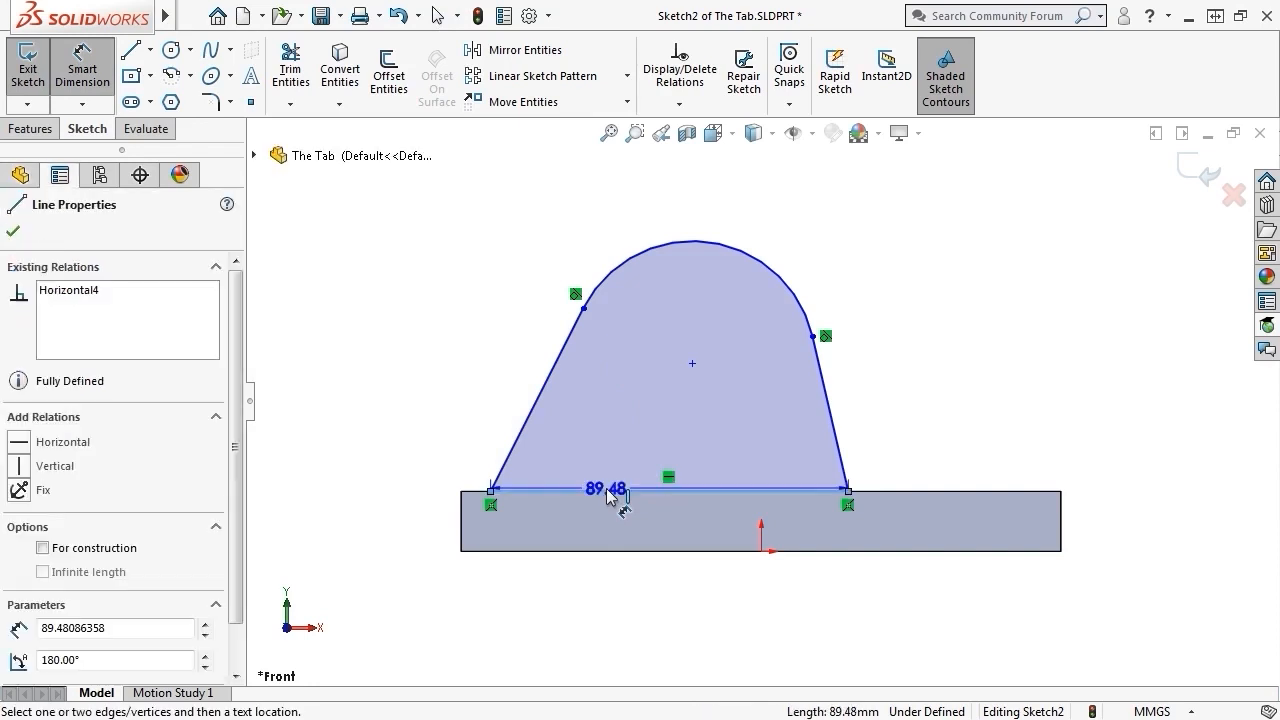
left_click(588, 282)
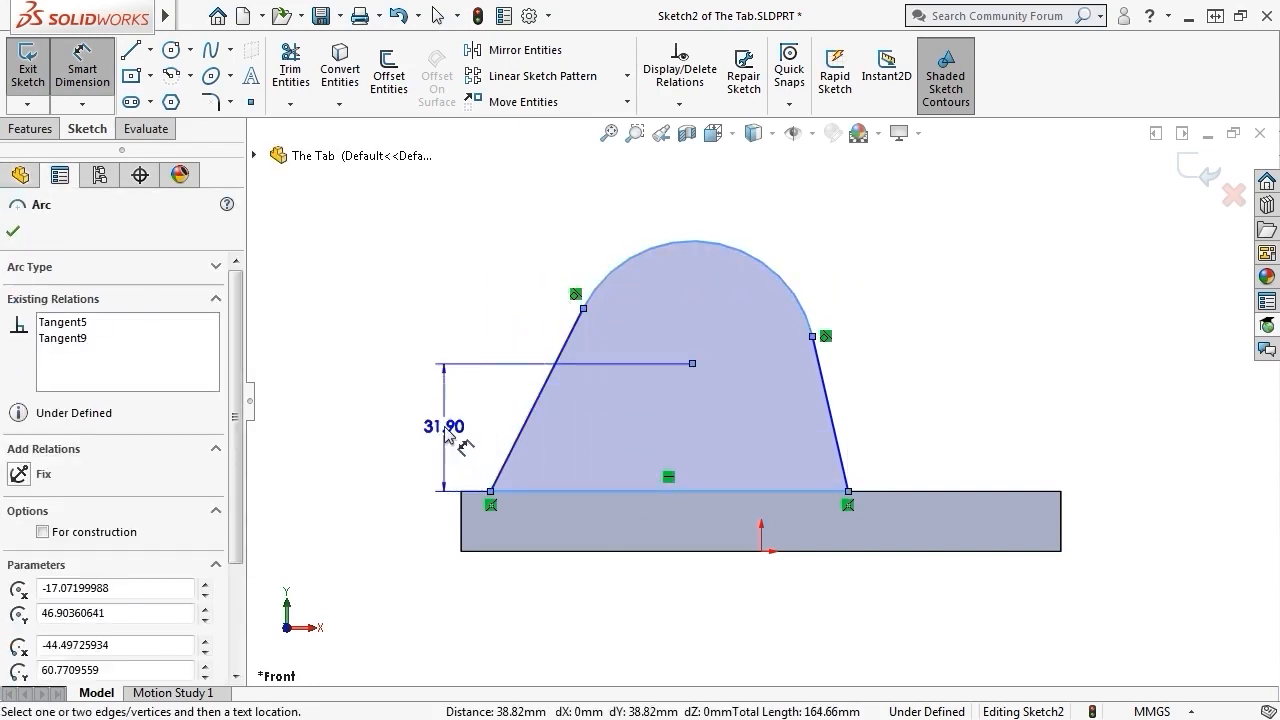
left_click(445, 428)
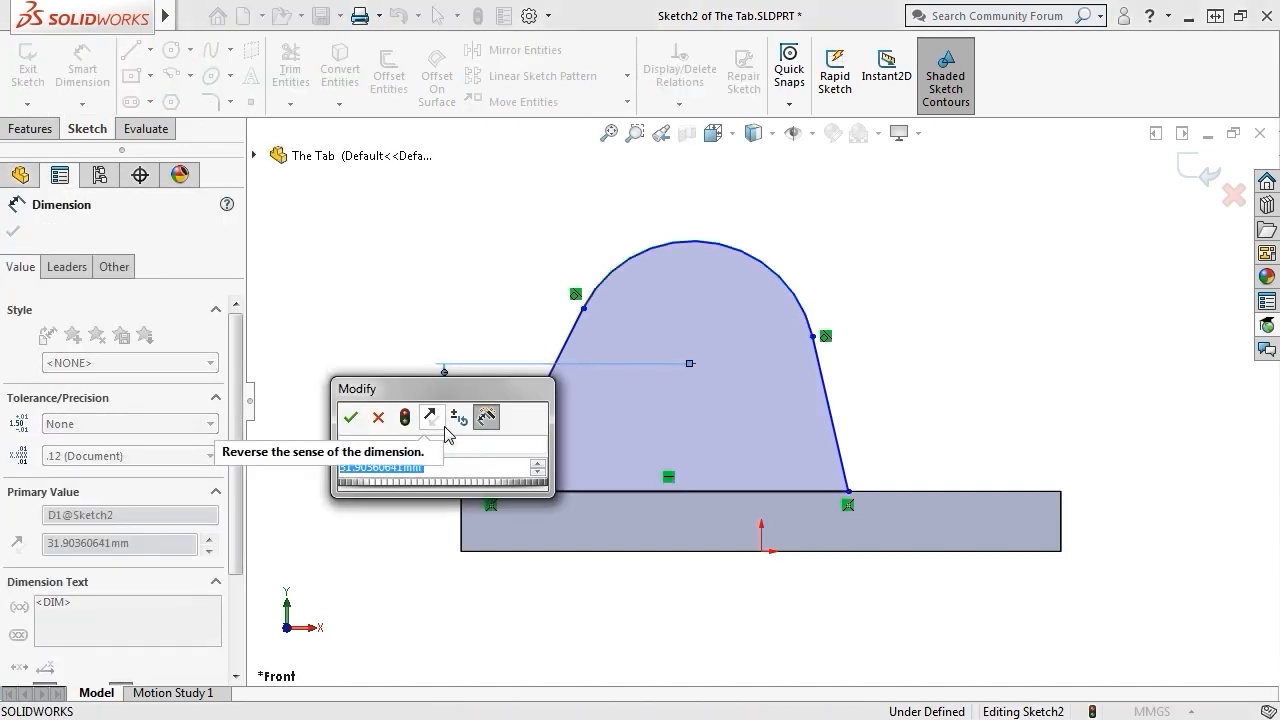
type("50")
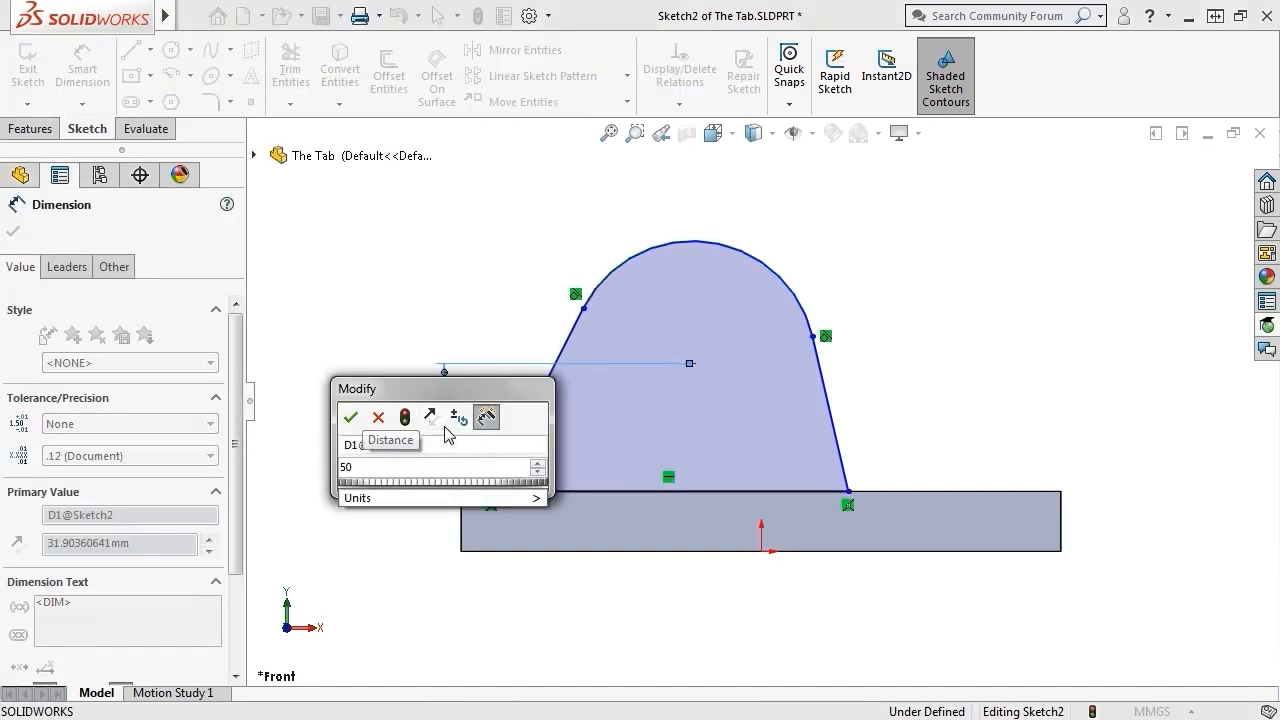
left_click(350, 417)
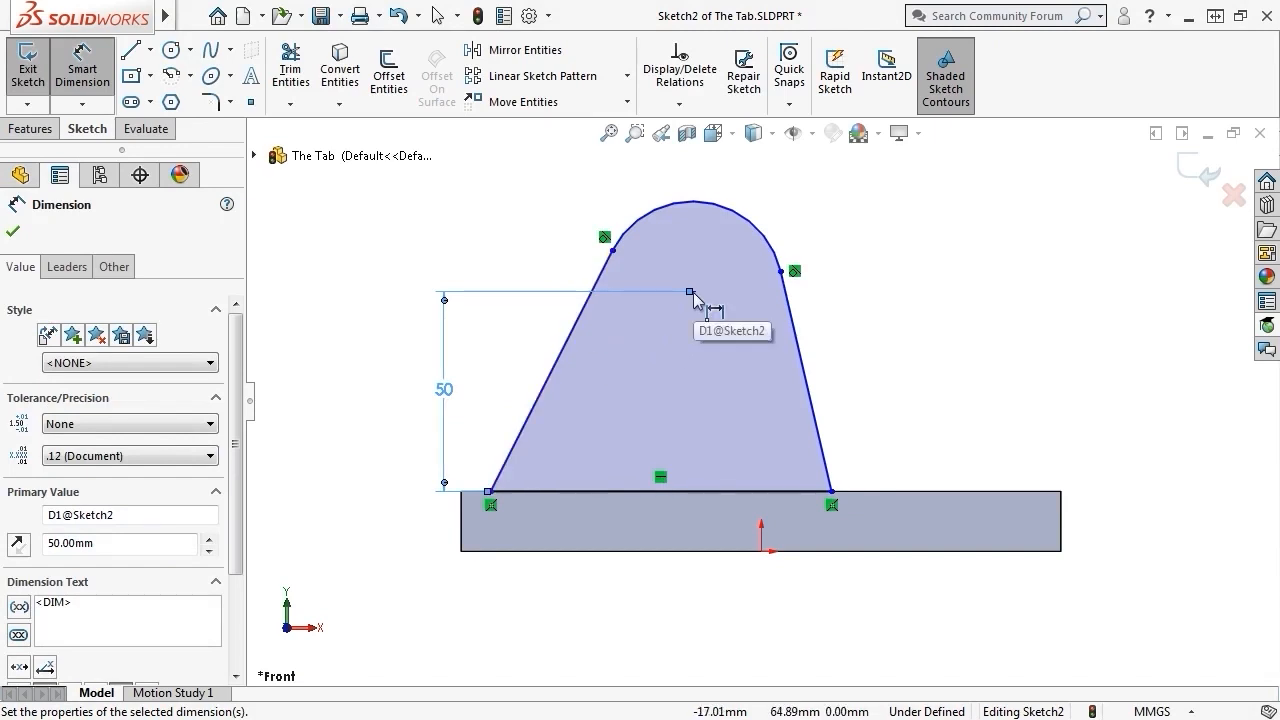
left_click_drag(691, 292, 697, 212)
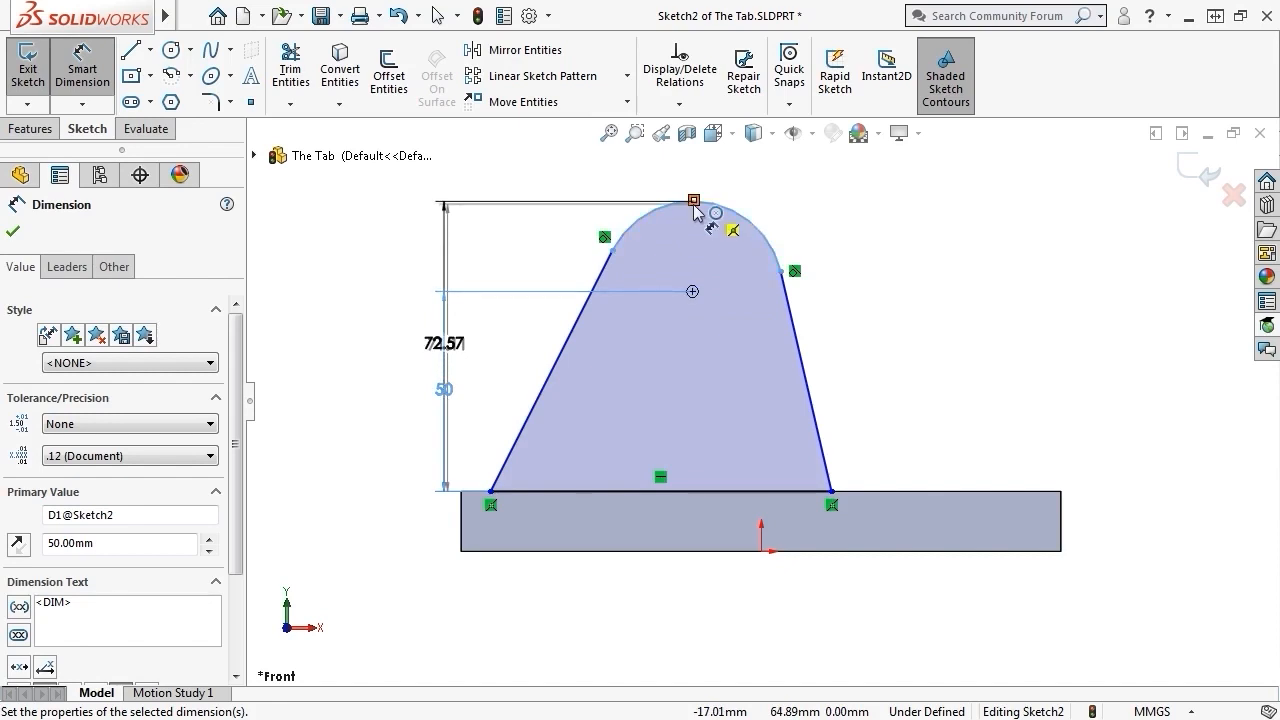
left_click_drag(697, 212, 697, 297)
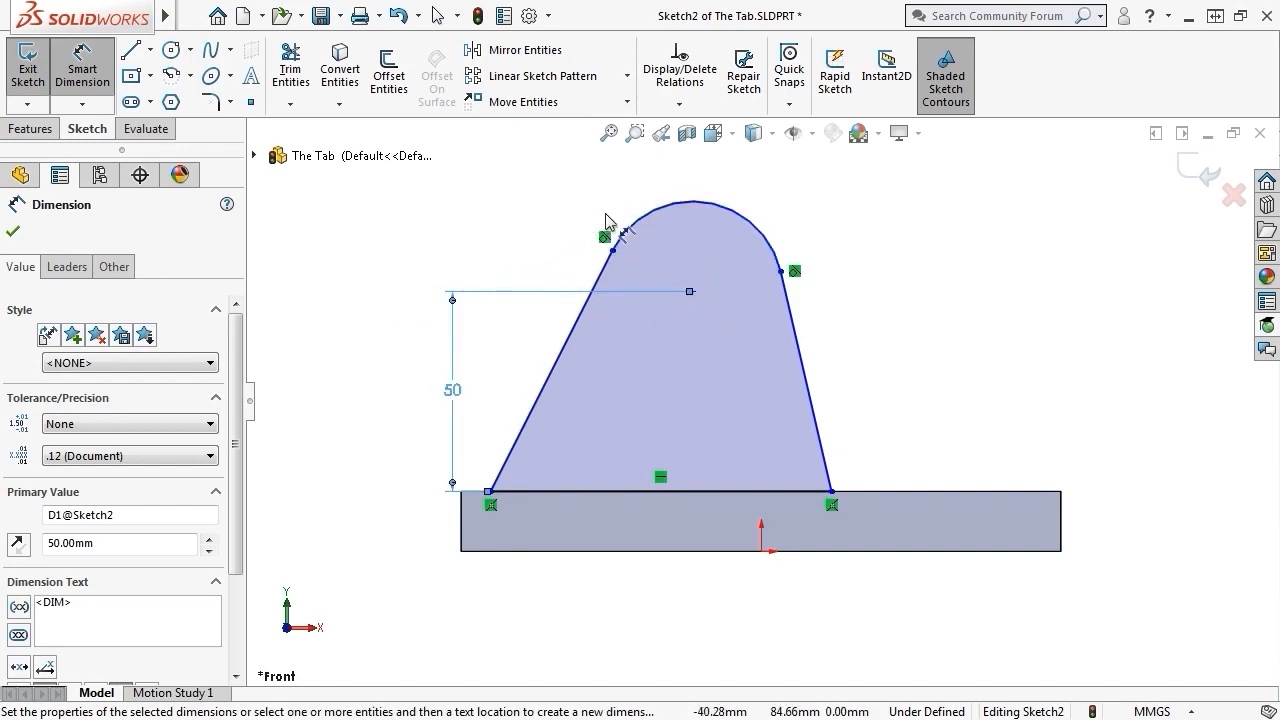
- Dimension the lug's top arc with a radius of 25 mm
left_click(668, 212)
left_click(580, 188)
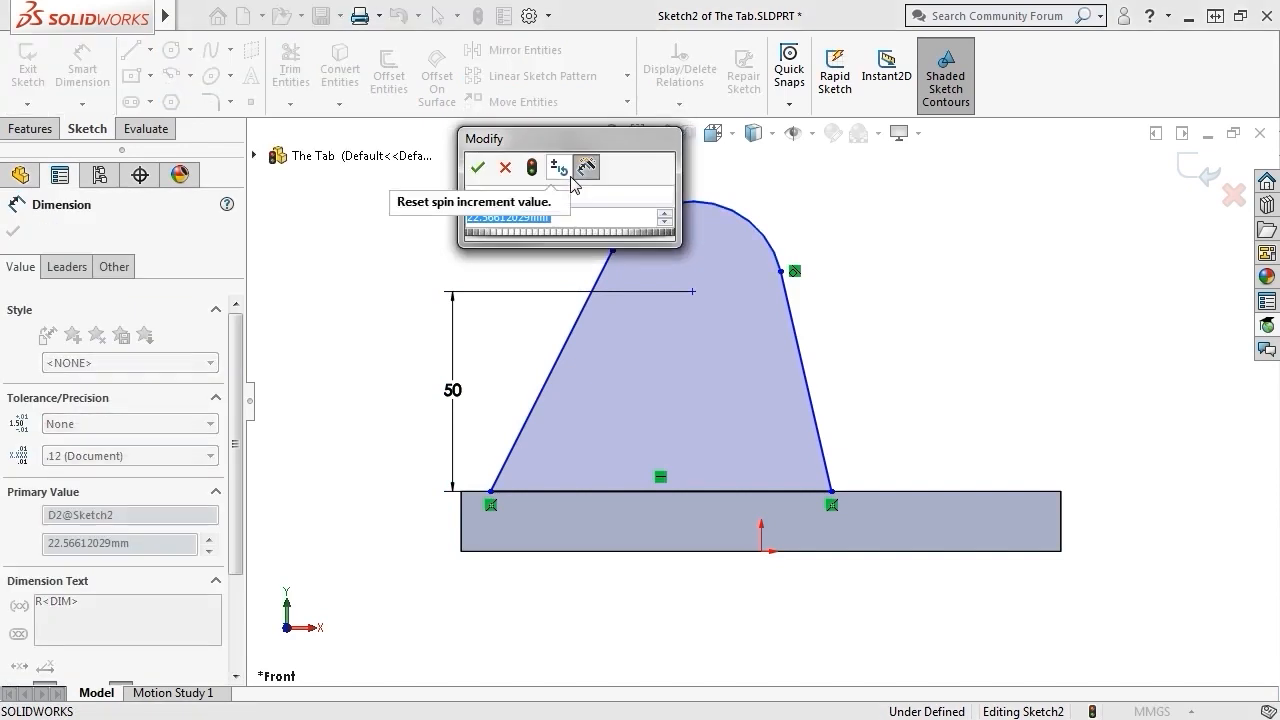
type("25")
key("Return")
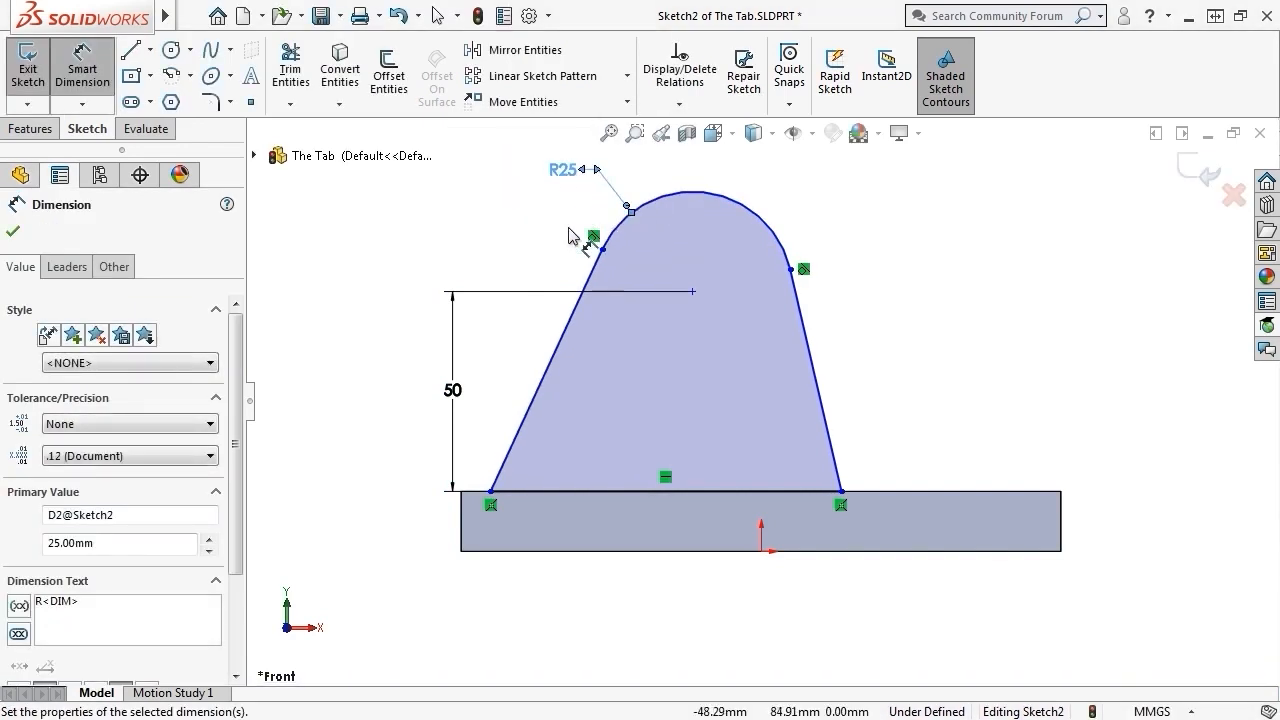
- Dimension the angle between the left slanted line and the base line at 75 degrees
left_click(528, 409)
left_click(560, 491)
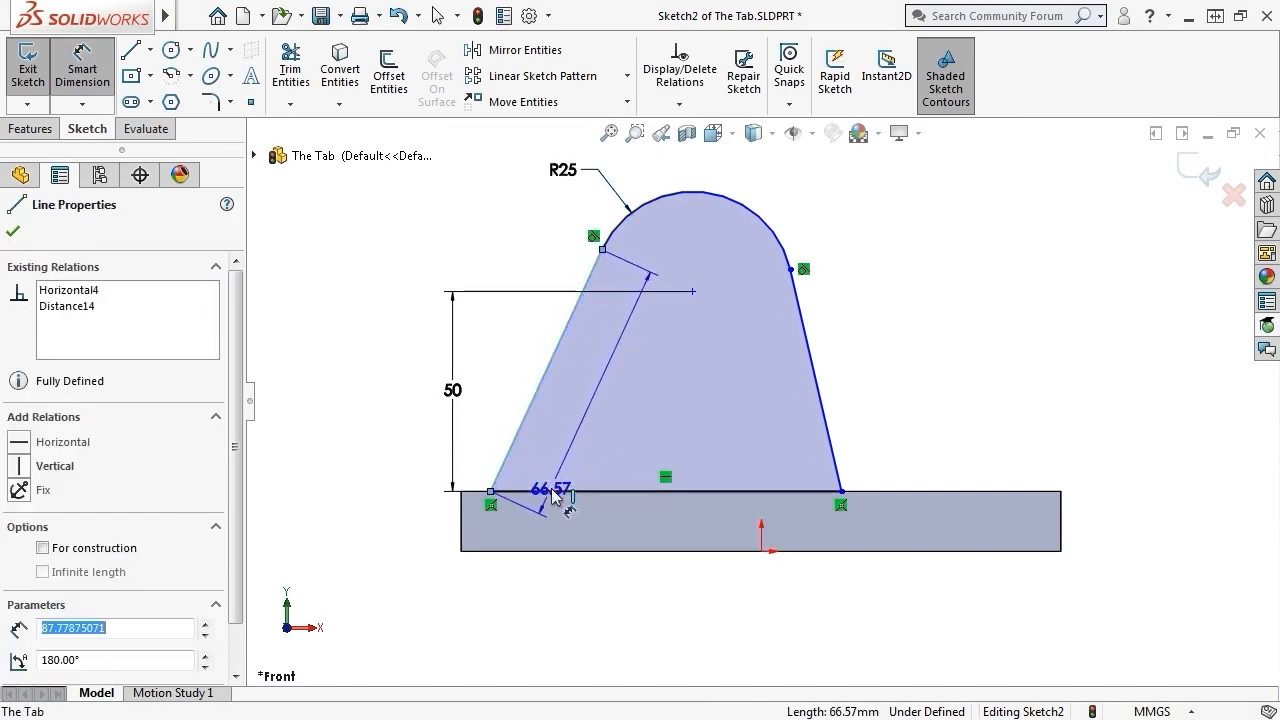
left_click(556, 456)
type("75")
key("Return")
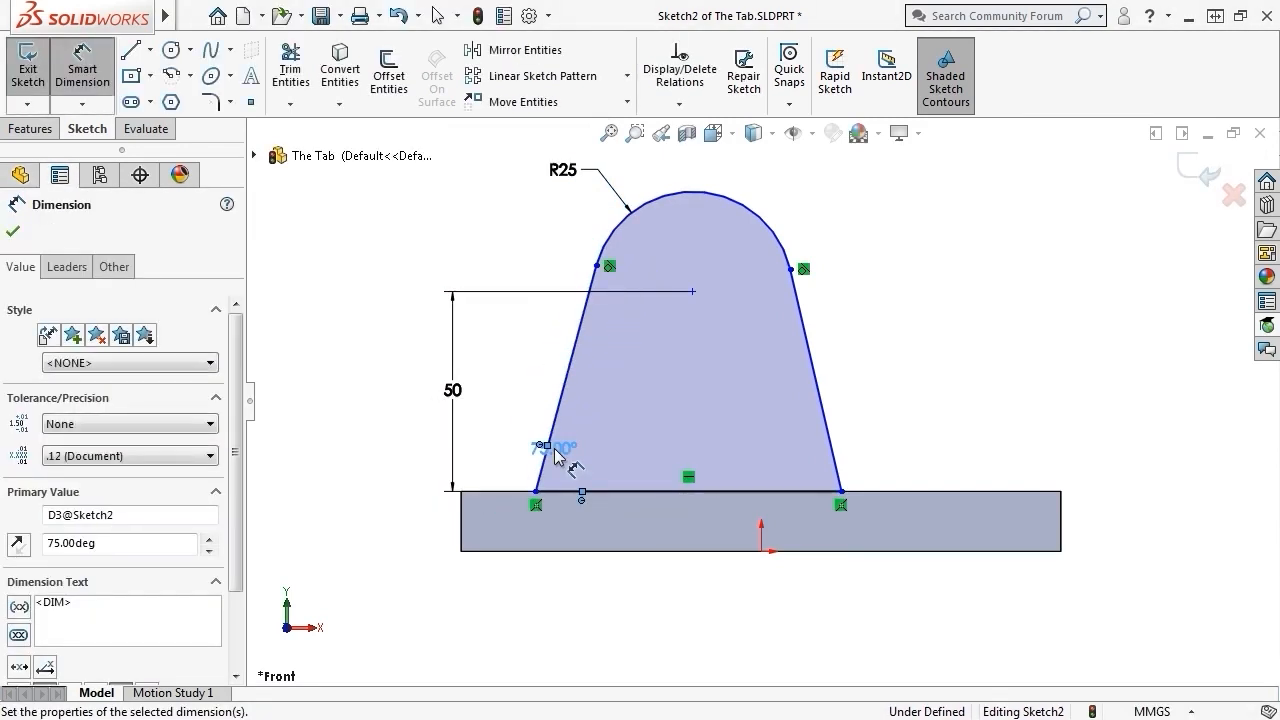
- Dimension the angle between the right slanted line and the base line at 75 degrees
left_click(827, 432)
left_click(805, 492)
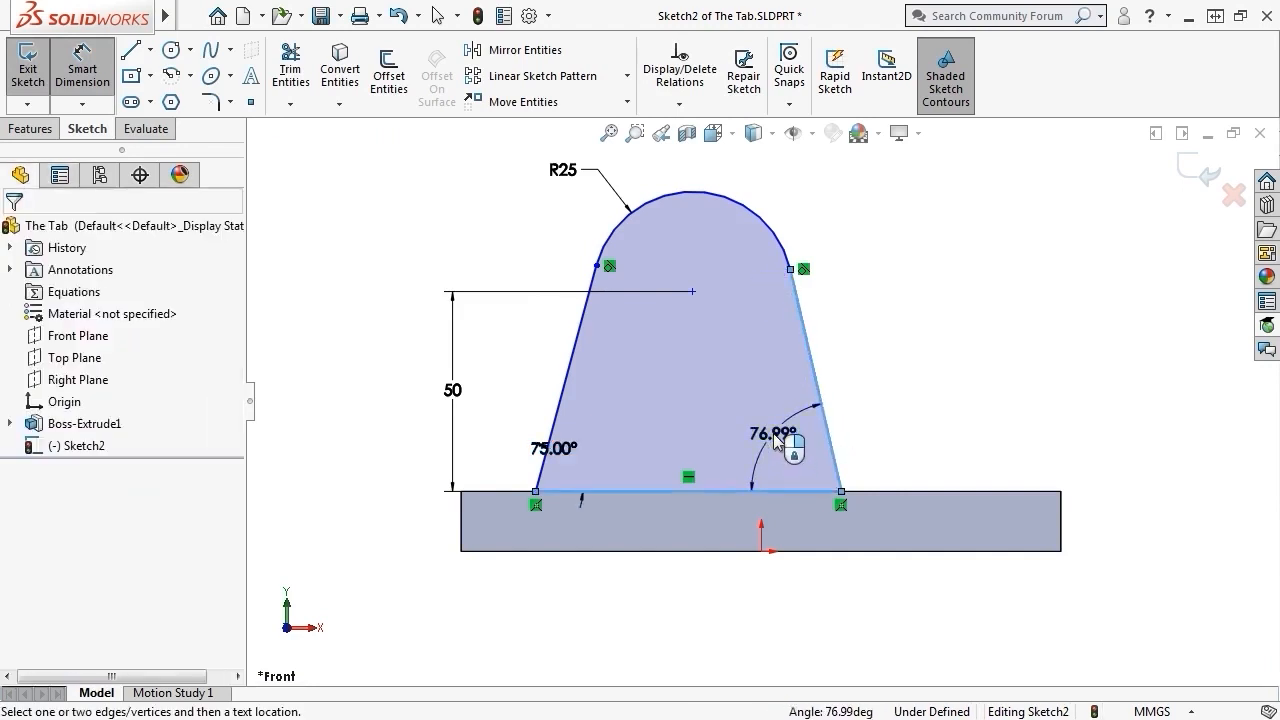
left_click(779, 441)
type("75")
key("Return")
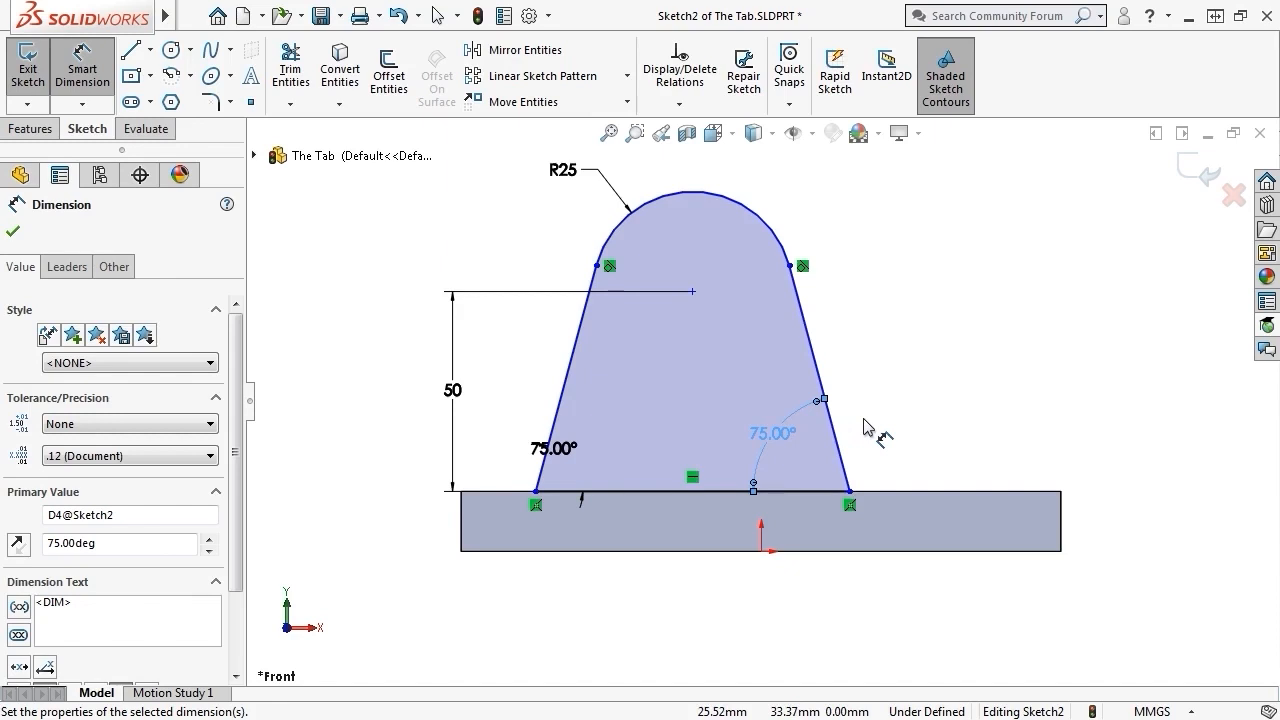
key("Escape")
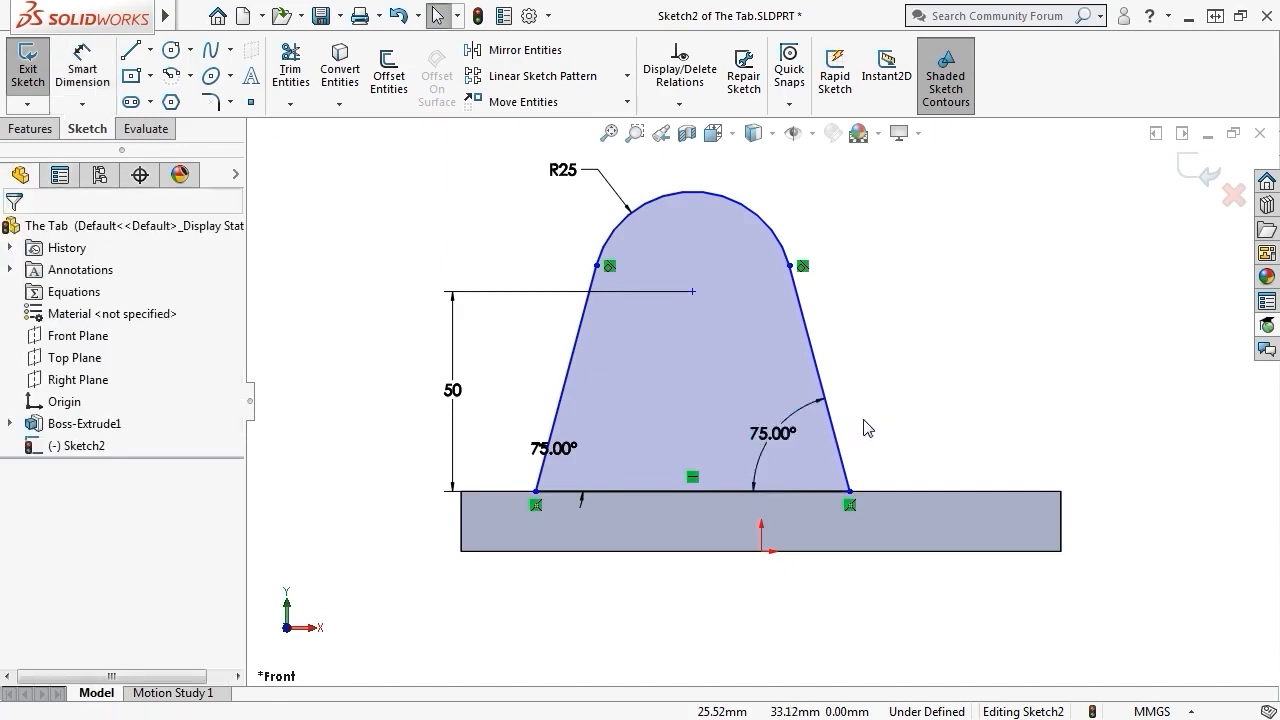
- Shift the lug profile sideways along the plate's edge by its arc center and arc endpoint to test its remaining freedom
left_click(693, 291)
mouse_move(694, 290)
left_mouse_down()
mouse_move(801, 296)
mouse_move(655, 316)
left_mouse_up()
left_click(658, 203)
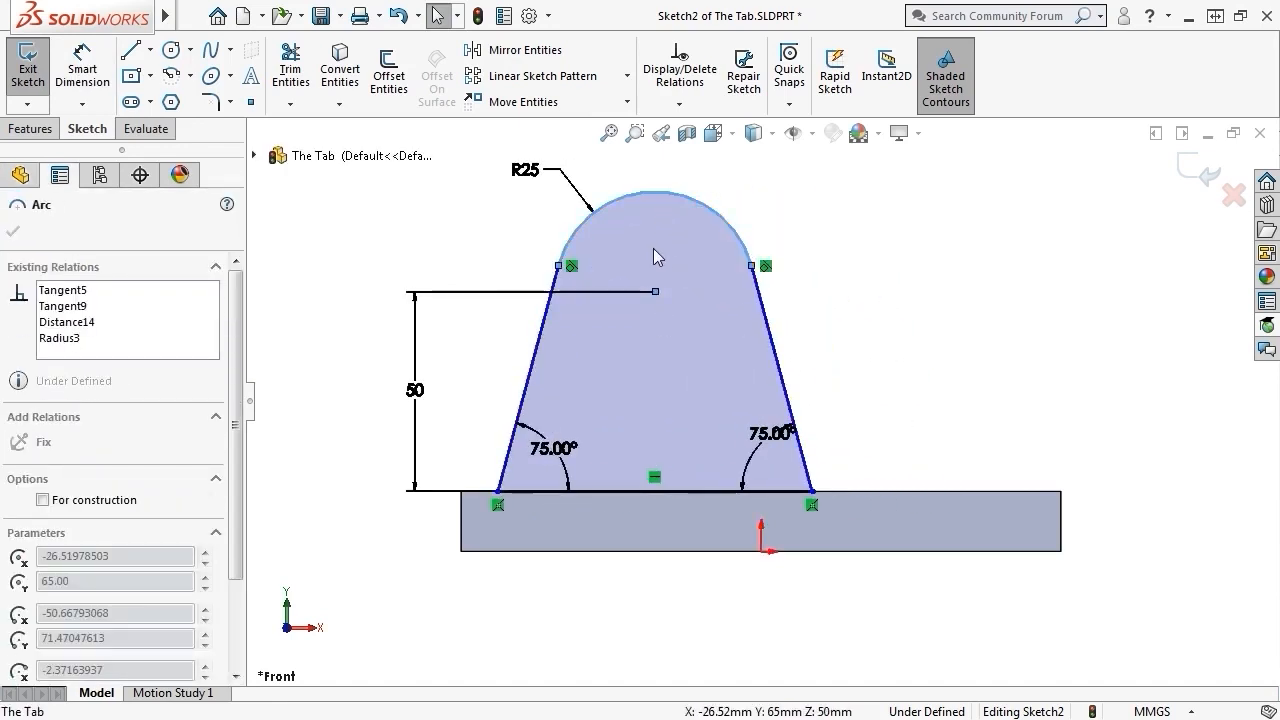
left_click(716, 198)
left_click(760, 216)
left_click_drag(558, 266, 589, 298)
left_click(866, 308)
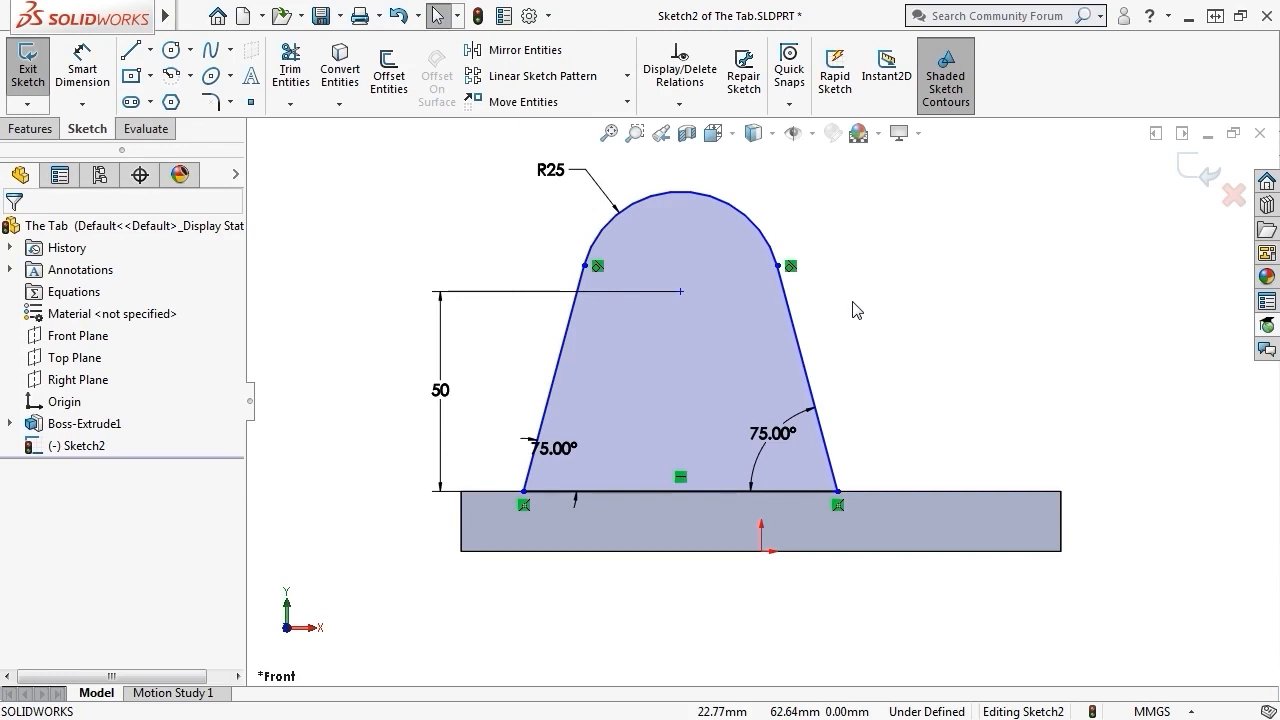
- Draw a construction centerline from the arc's center down to the origin
left_click(151, 50)
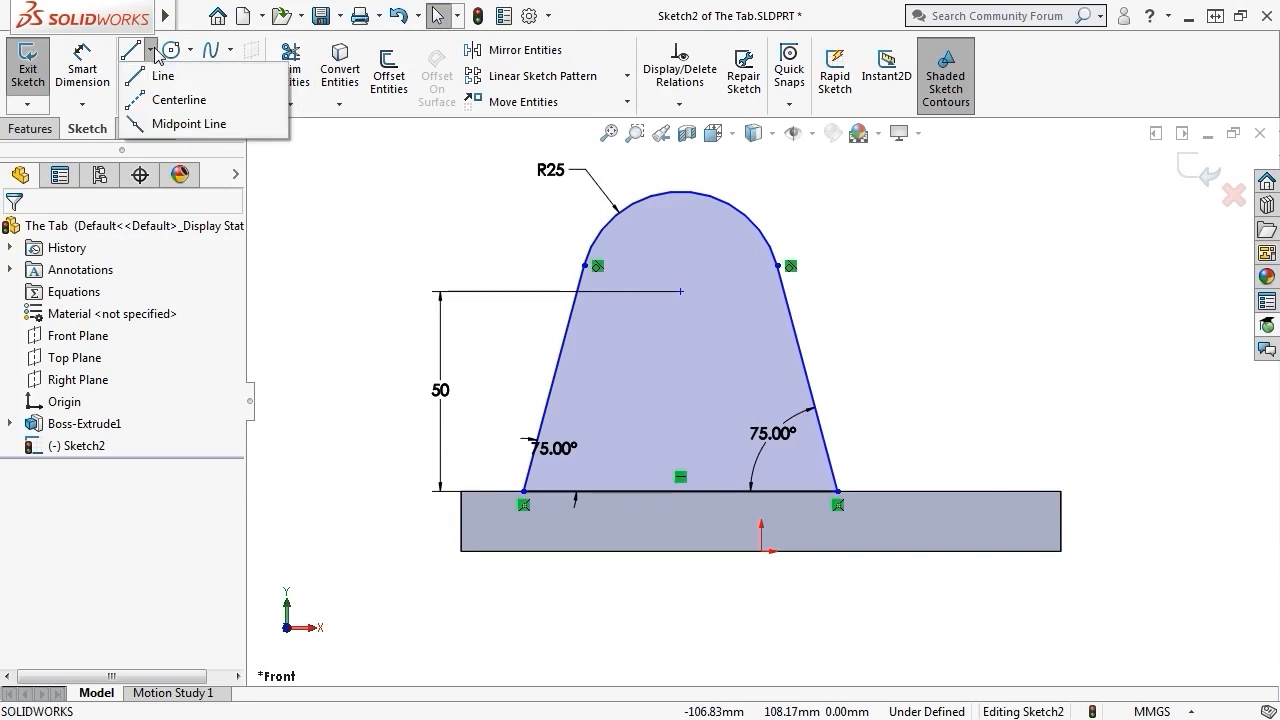
left_click(206, 101)
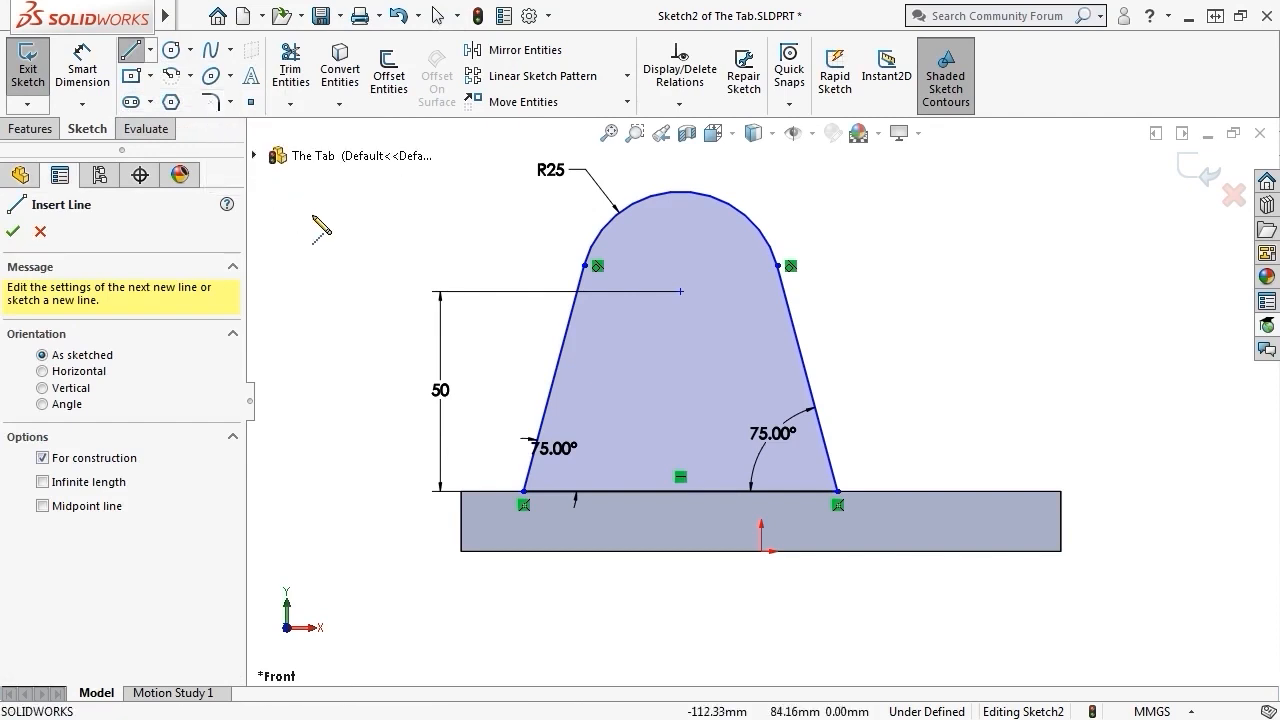
left_click(680, 291)
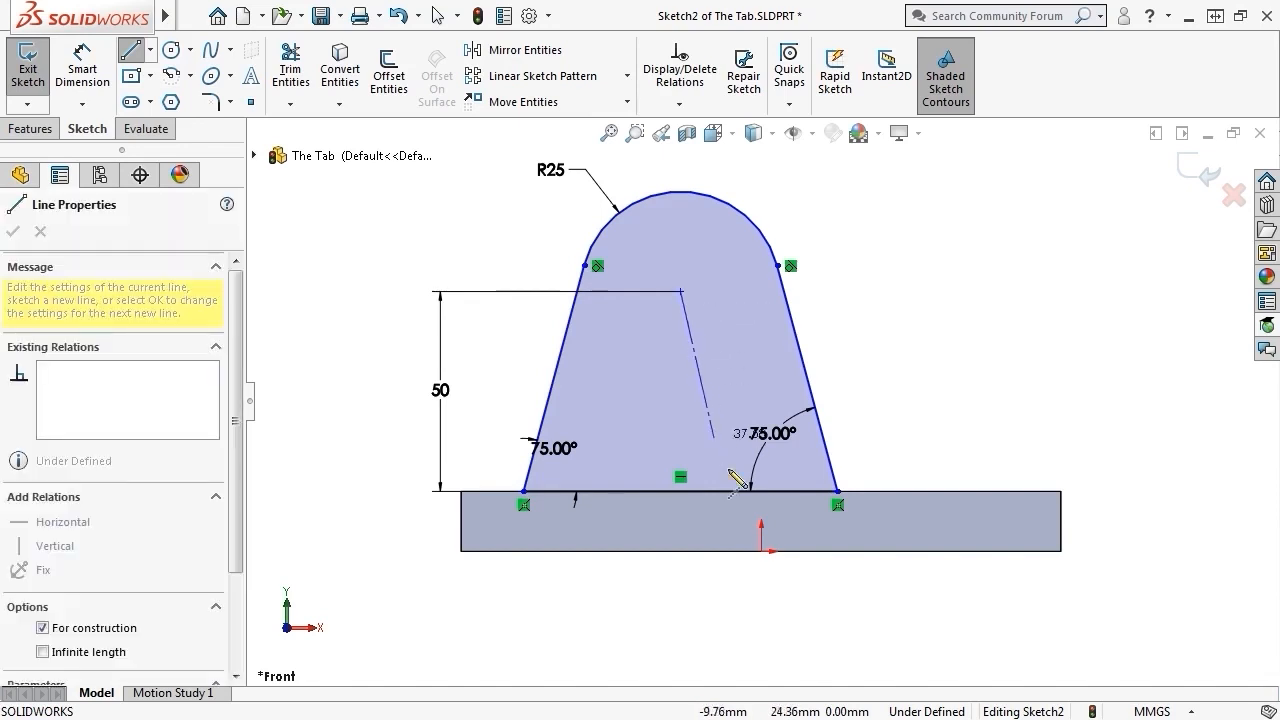
left_click(760, 550)
key("Escape")
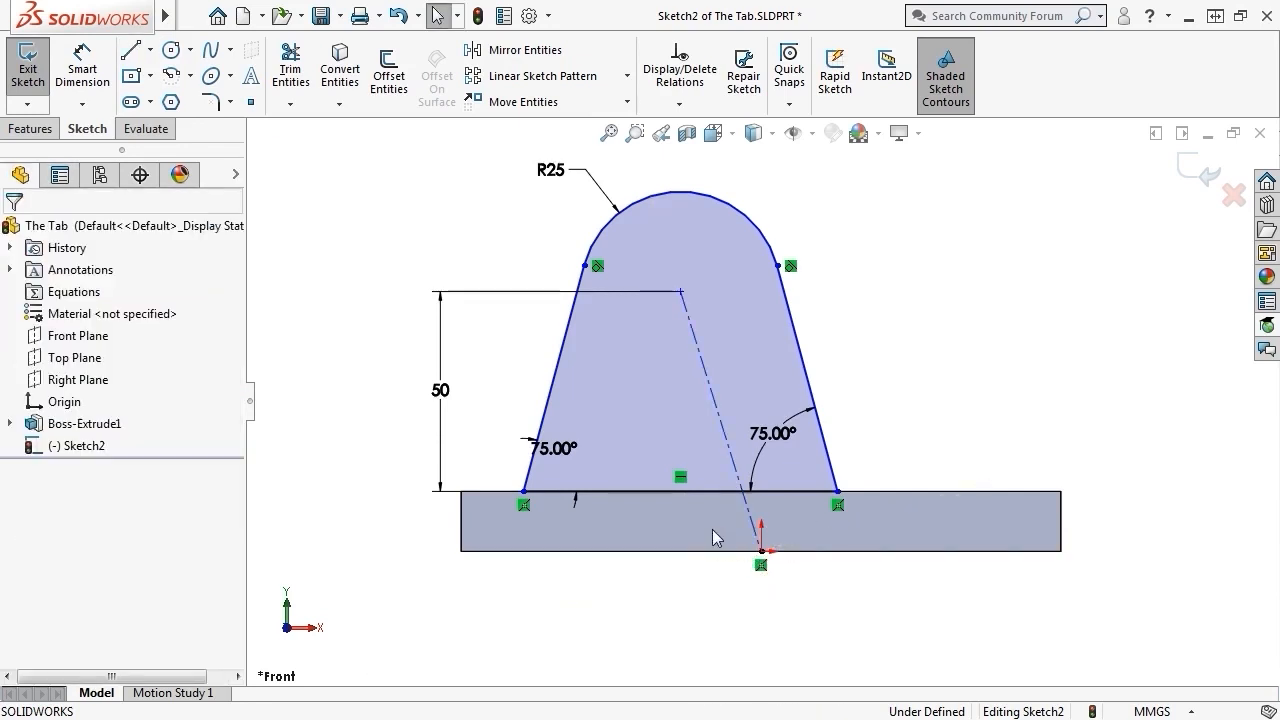
- Test the profile's sideways movement with the centerline attached, and make the centerline vertical to center the lug over the origin
mouse_move(684, 295)
left_mouse_down()
mouse_move(786, 309)
mouse_move(673, 303)
left_mouse_up()
left_click(540, 302)
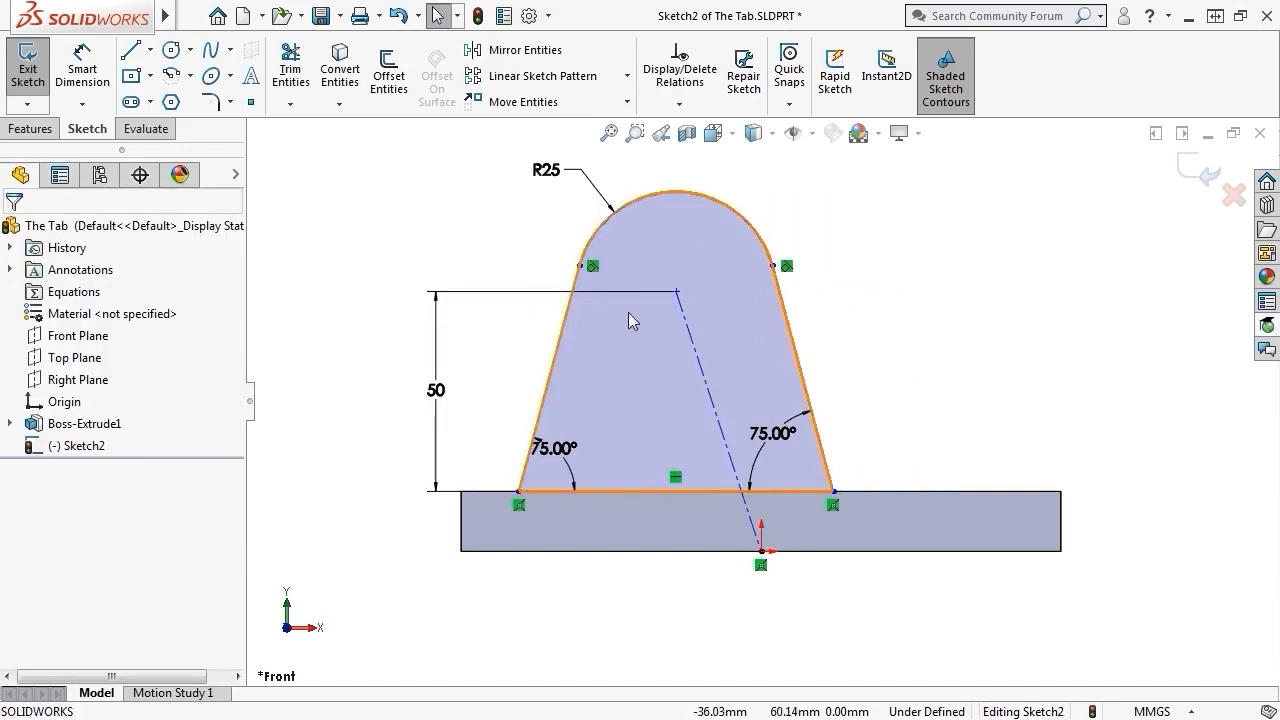
left_click(686, 323)
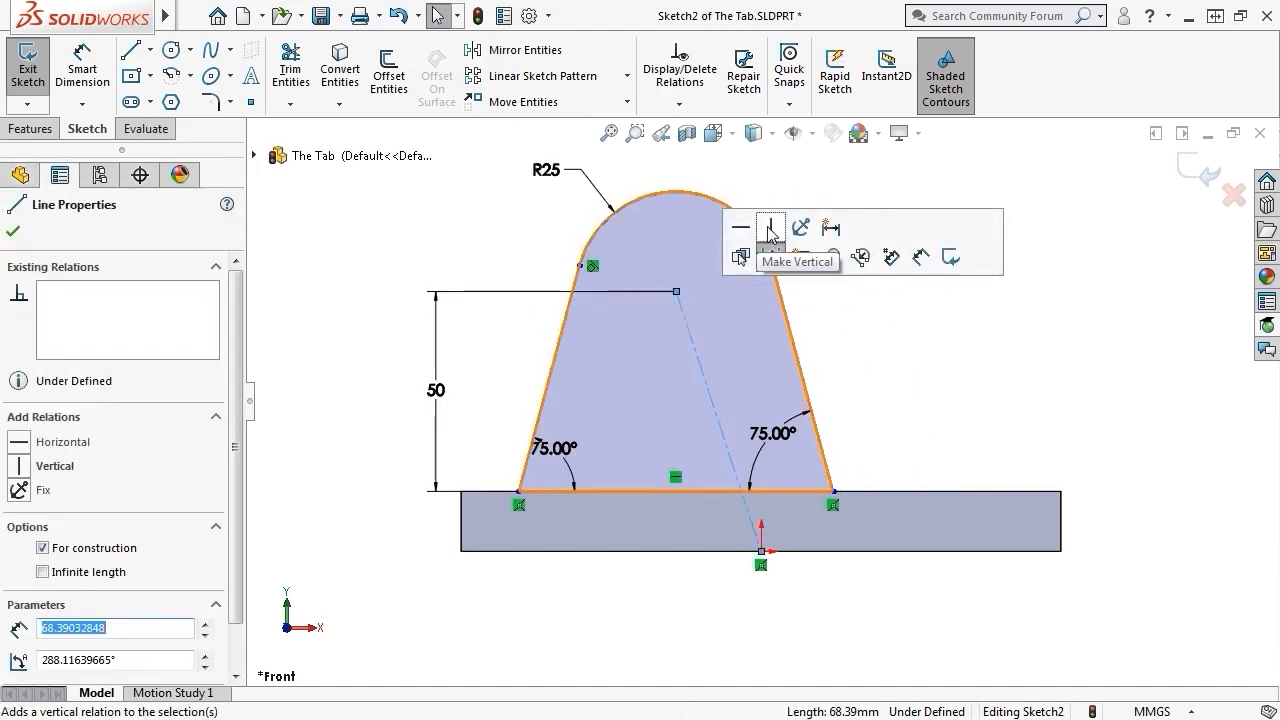
left_click(770, 229)
left_click(947, 333)
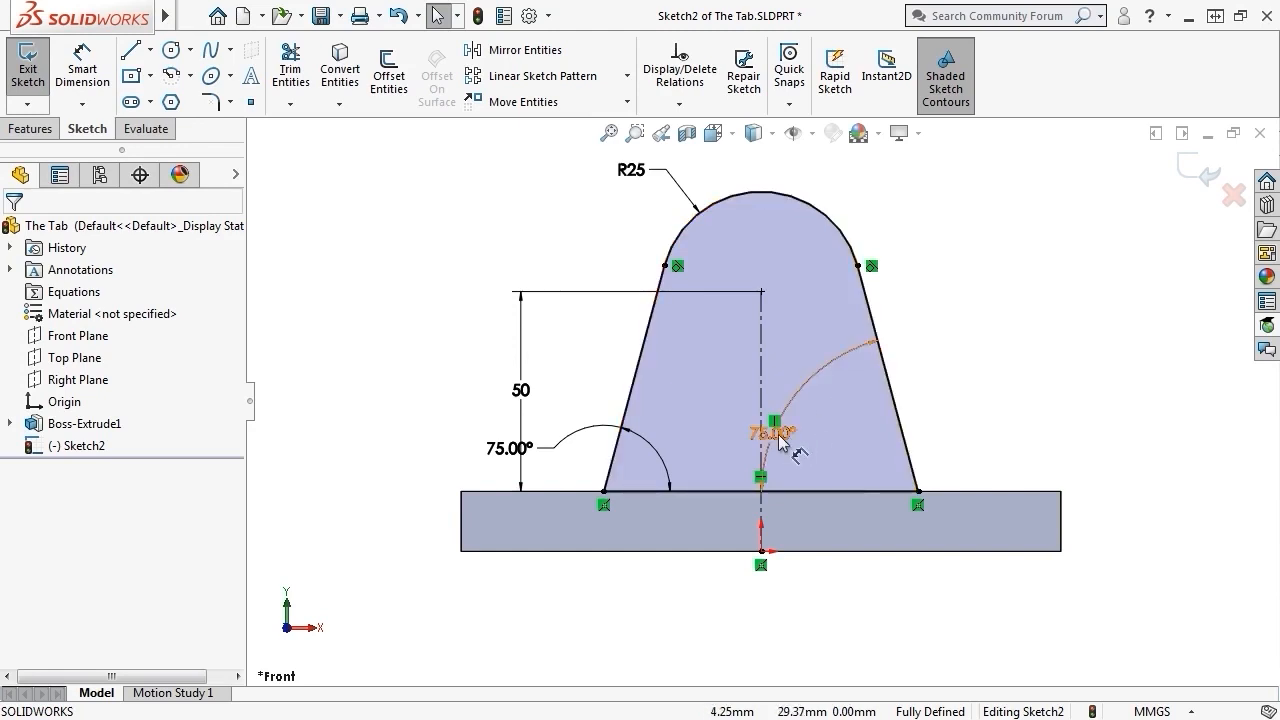
- Arrange both angle dimensions inside the lug profile and set the left one to 65 degrees
left_click_drag(519, 450, 820, 436)
left_click(951, 381)
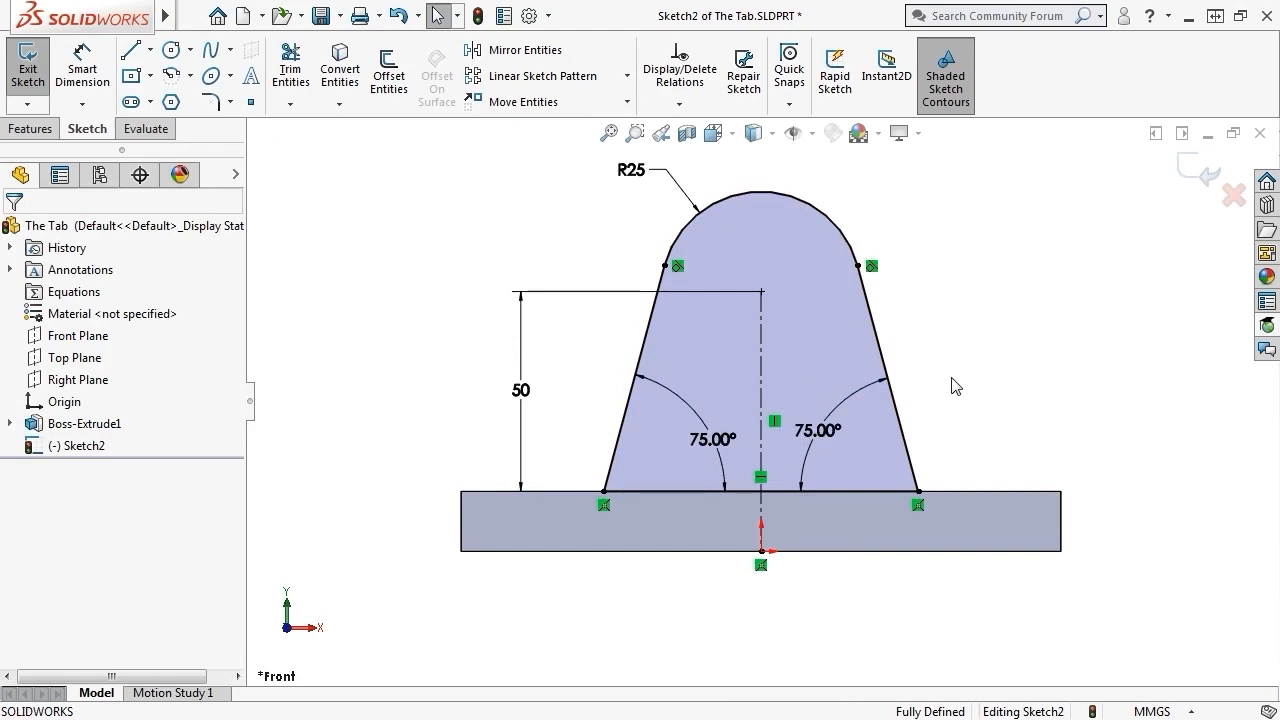
double_click(708, 438)
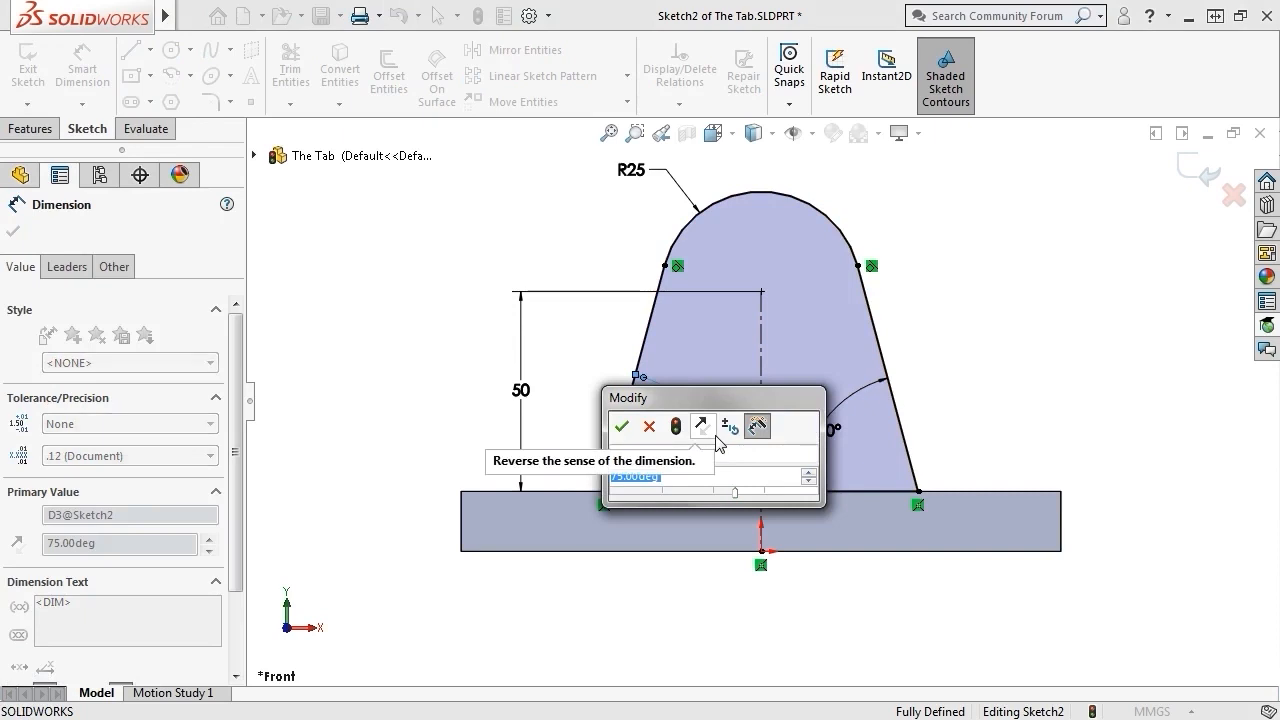
type("65")
key("Return")
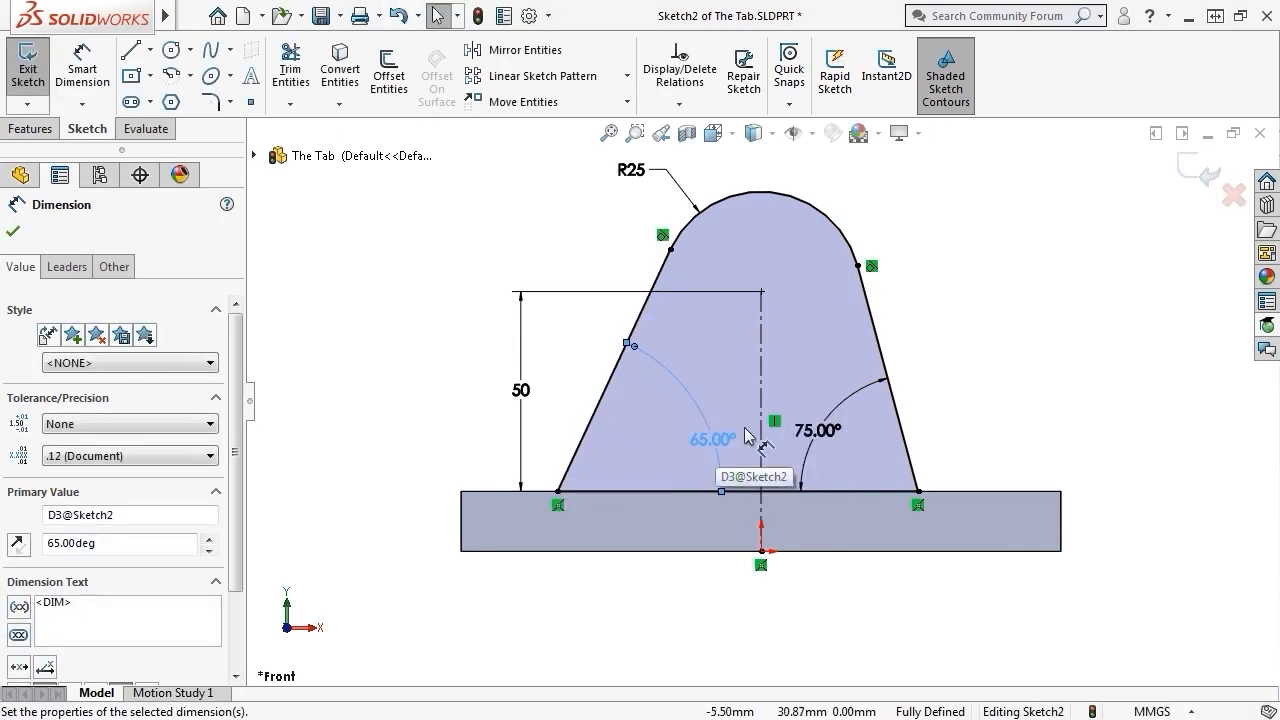
- Set the right-hand base angle of the lug profile to 65 degrees
double_click(817, 430)
type("65")
key("Return")
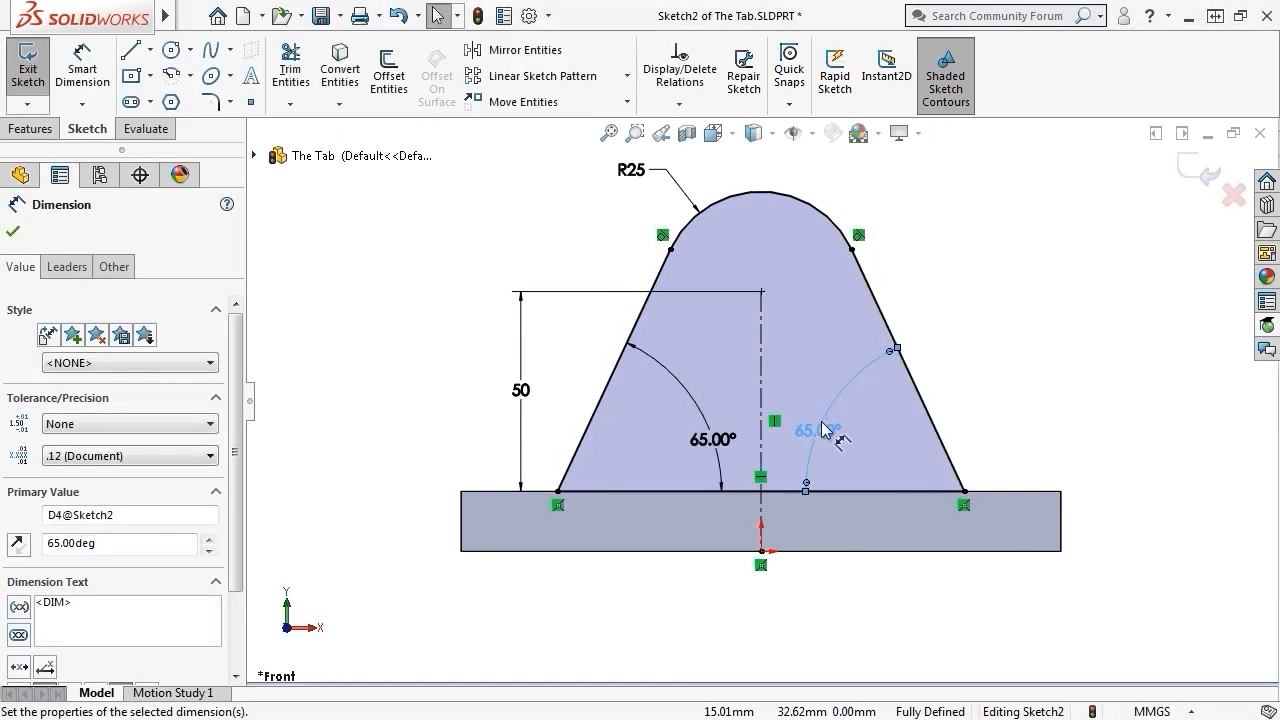
left_click(983, 391)
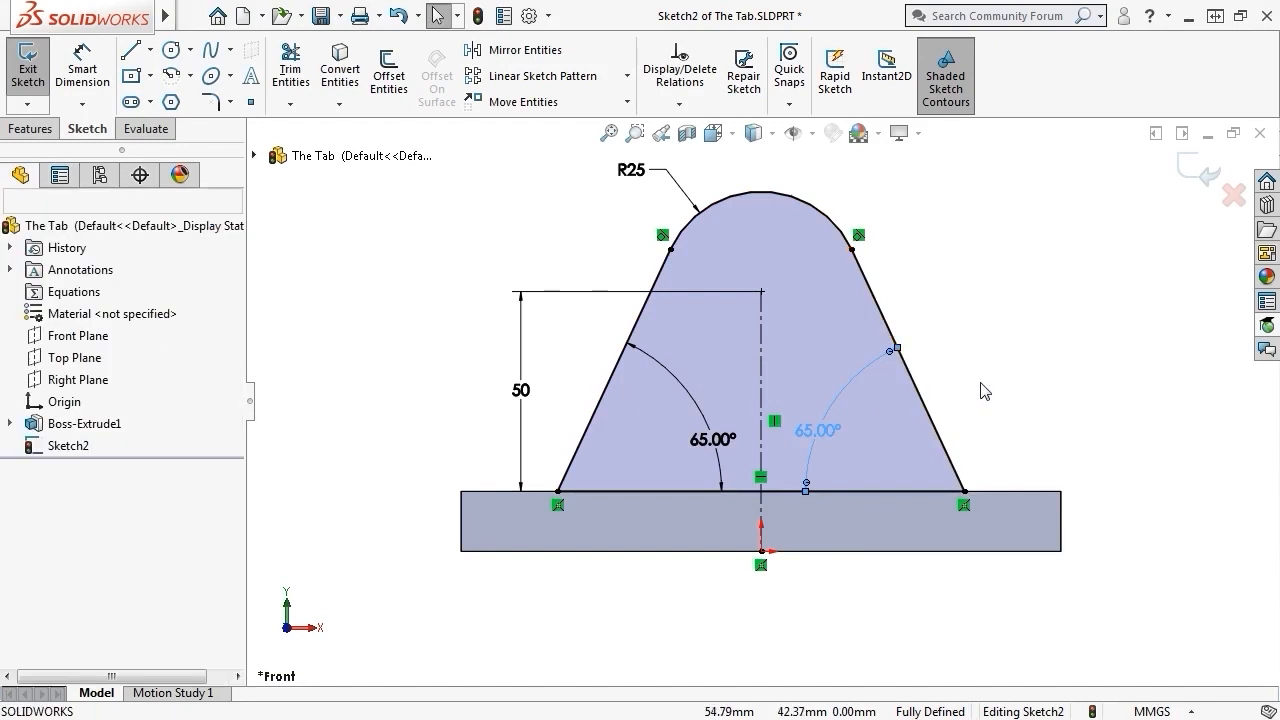
- Delete the left angle dimension and move the profile's lower-left endpoint slightly inward to test its freedom
left_click(712, 440)
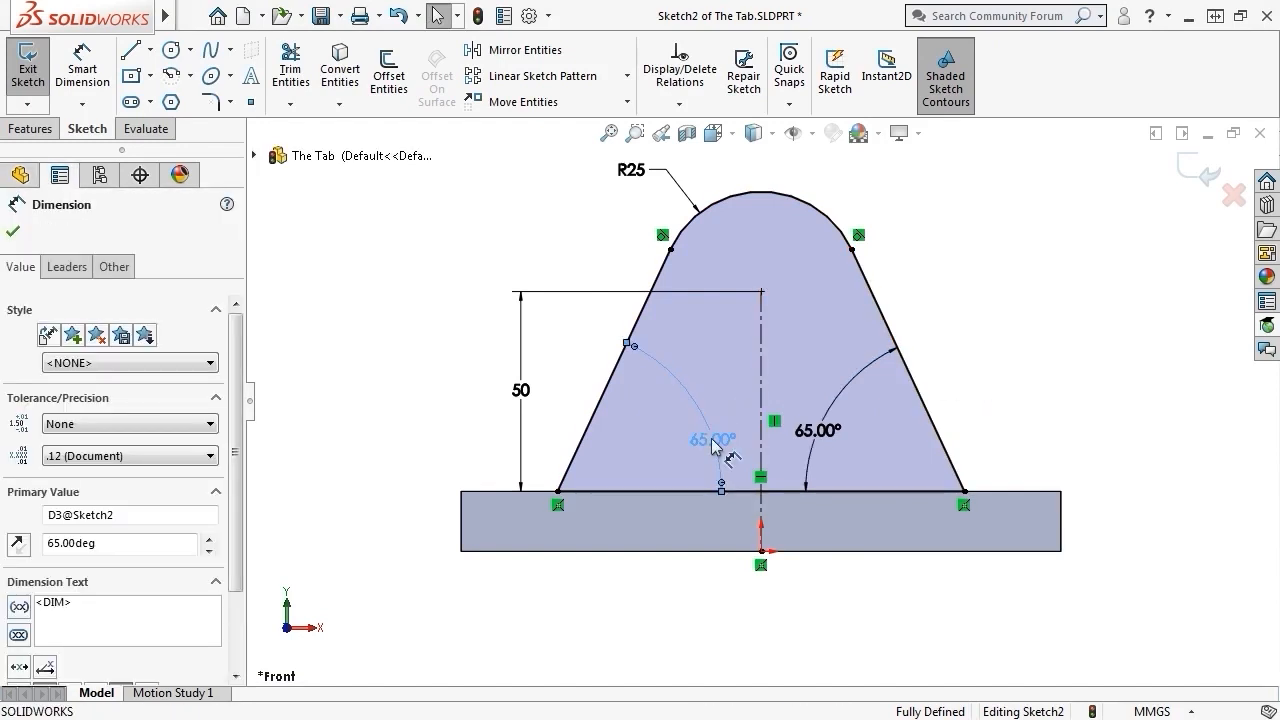
key("Delete")
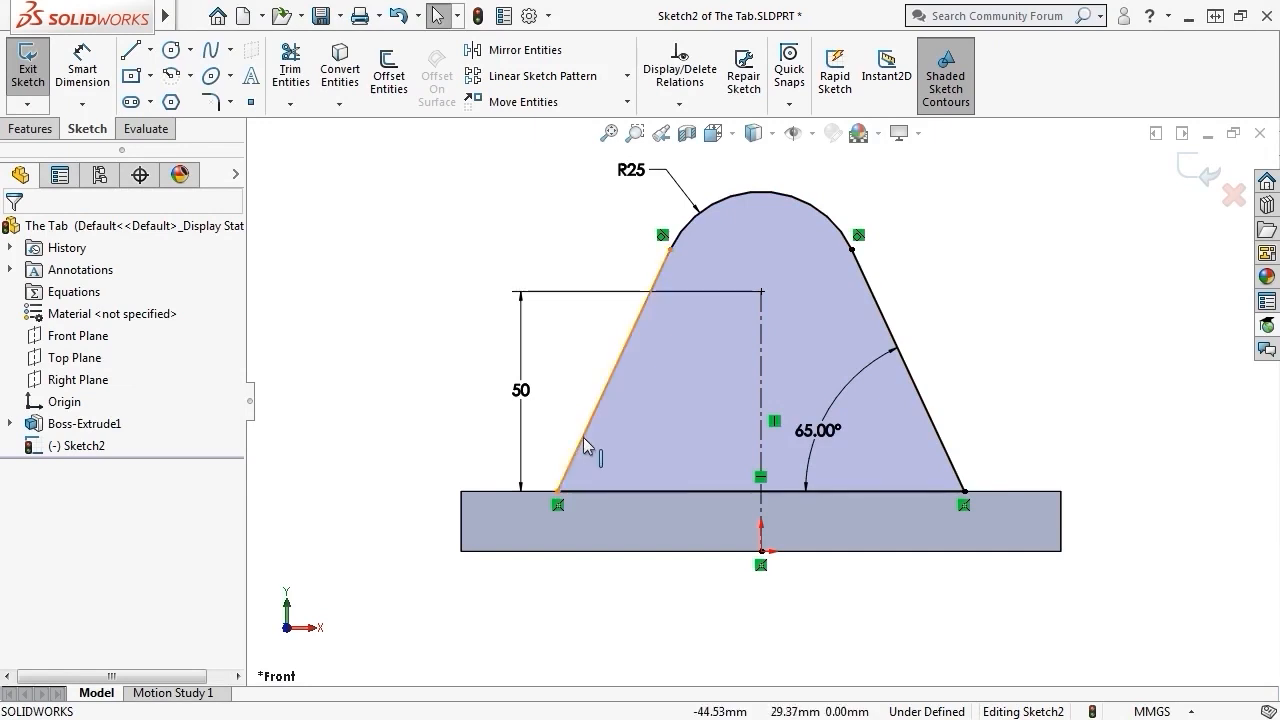
left_click(560, 492)
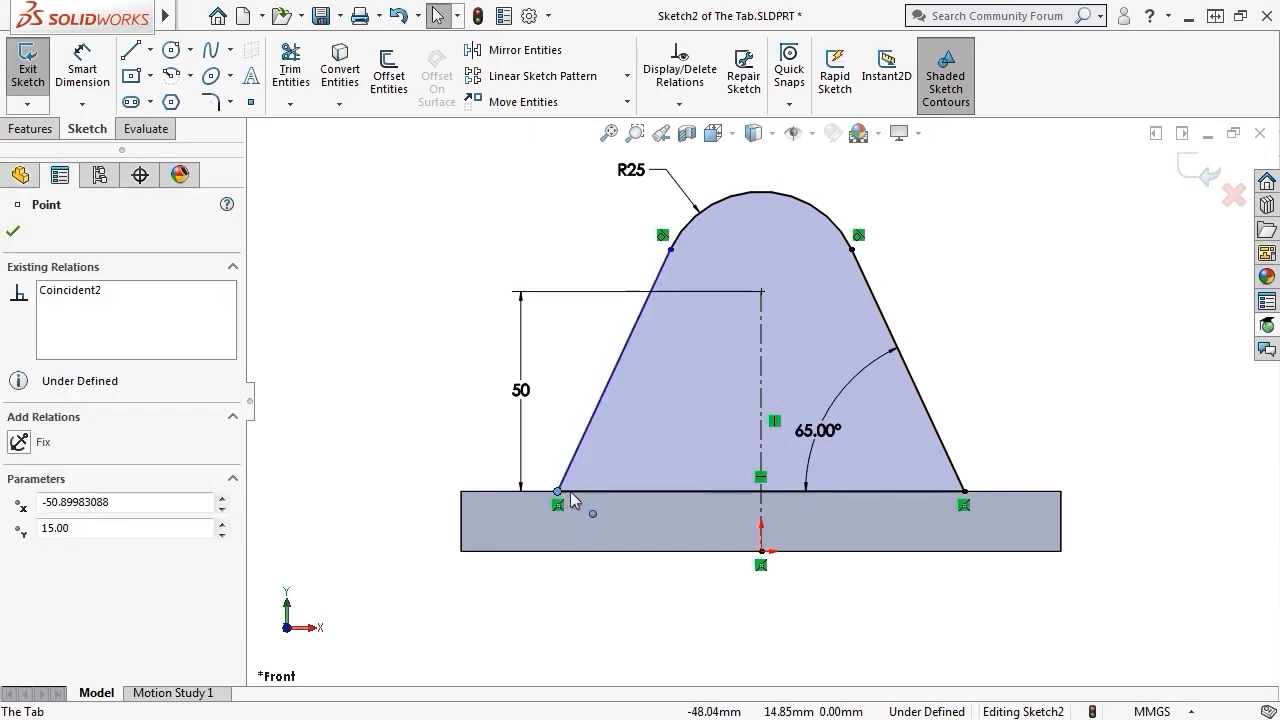
left_click_drag(571, 492, 573, 491)
left_click(556, 446)
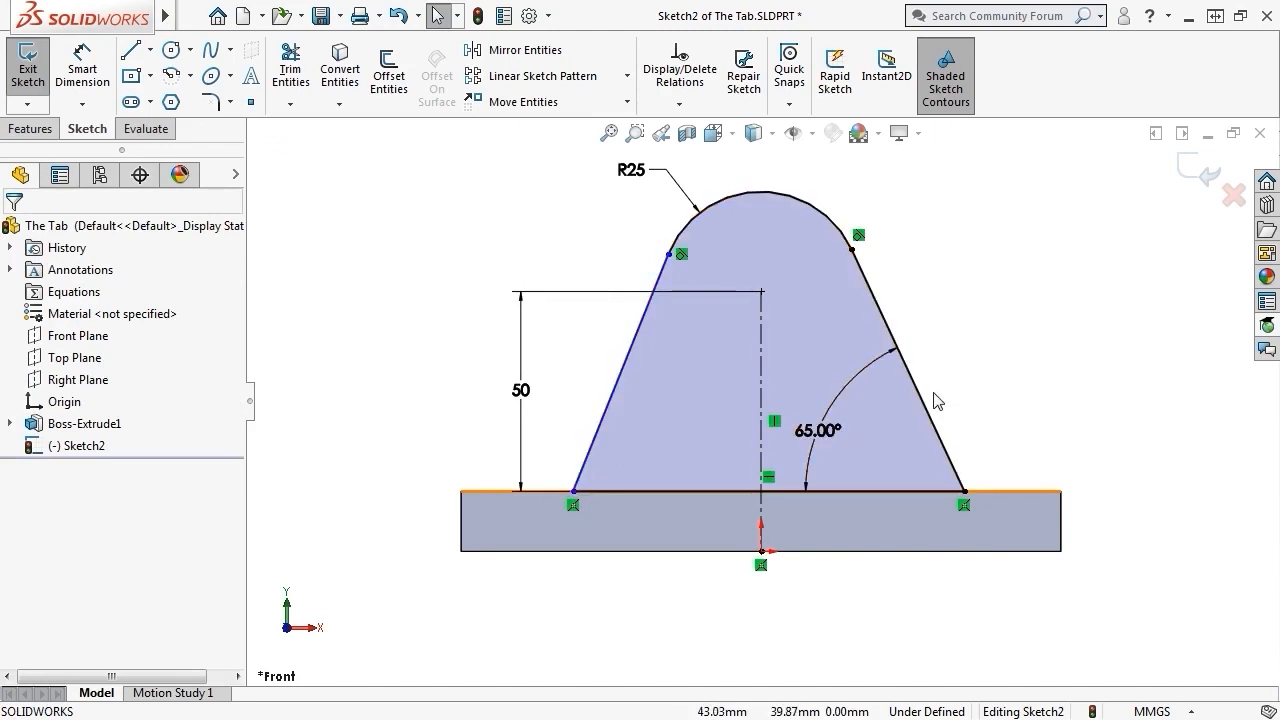
- Make the two bottom endpoints of the lug profile symmetric about the vertical centerline
left_click(574, 493)
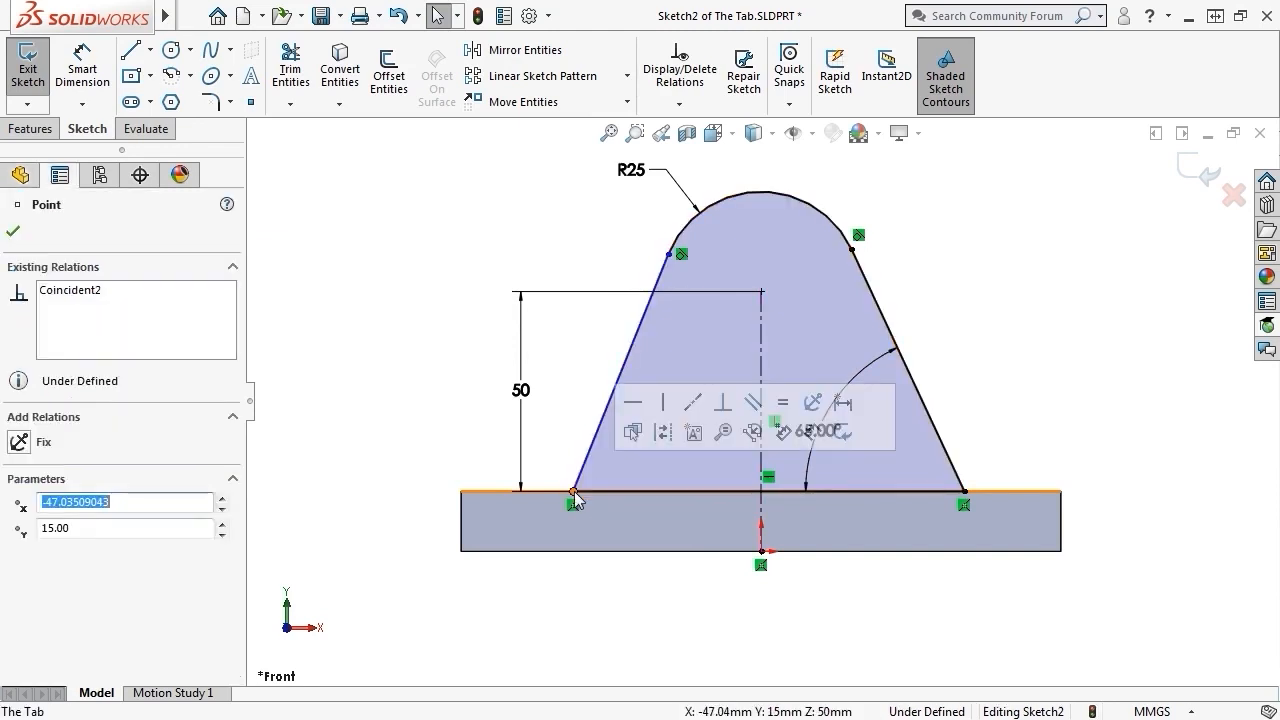
left_click(760, 444)
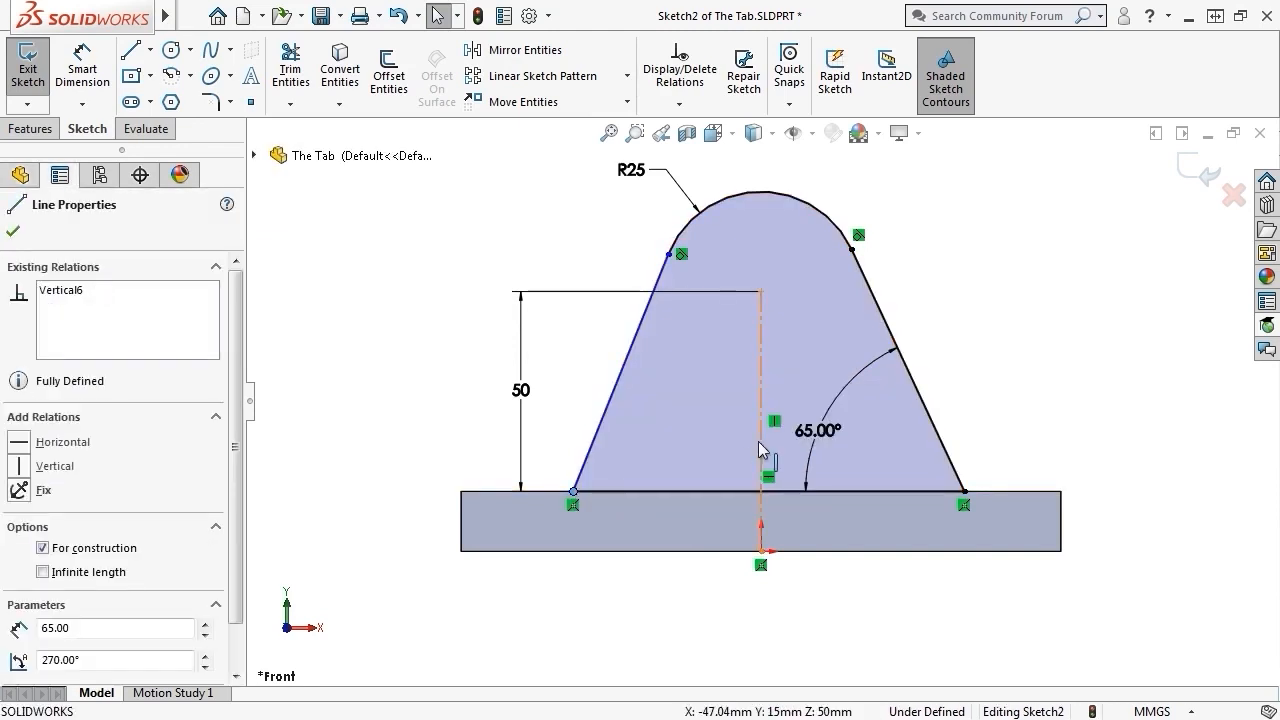
left_click(964, 492, "ctrl")
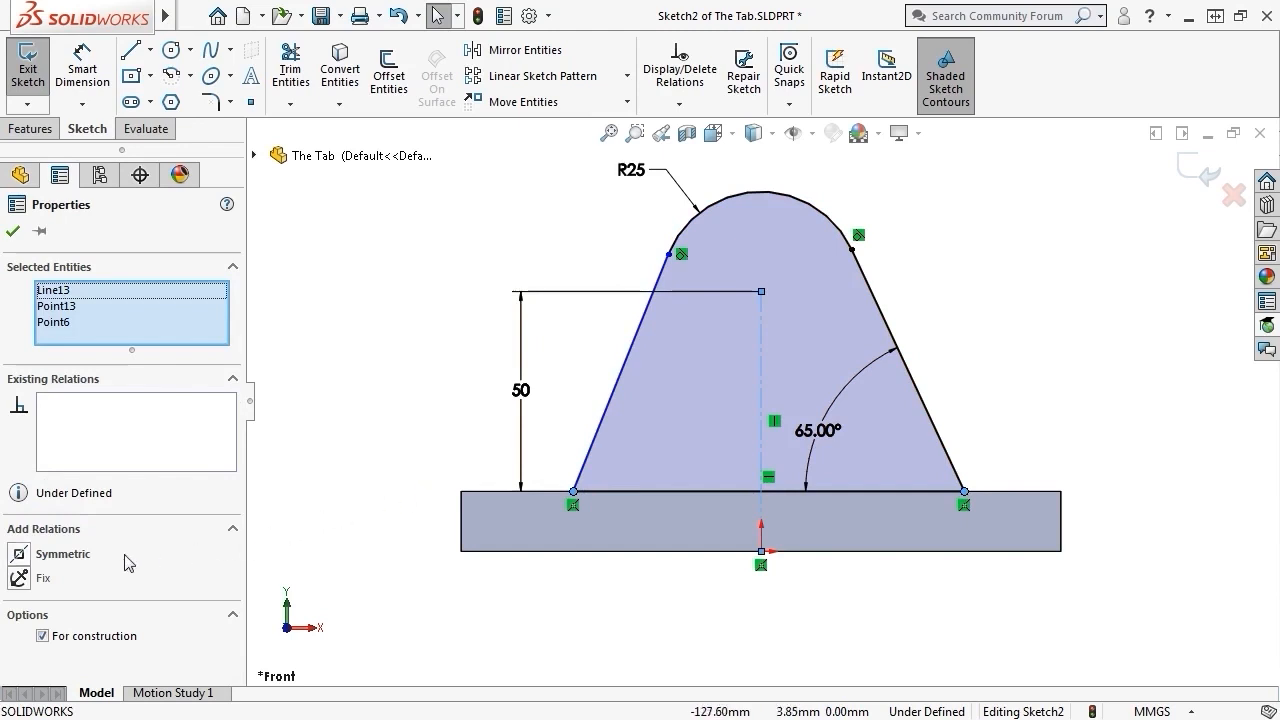
left_click(24, 556)
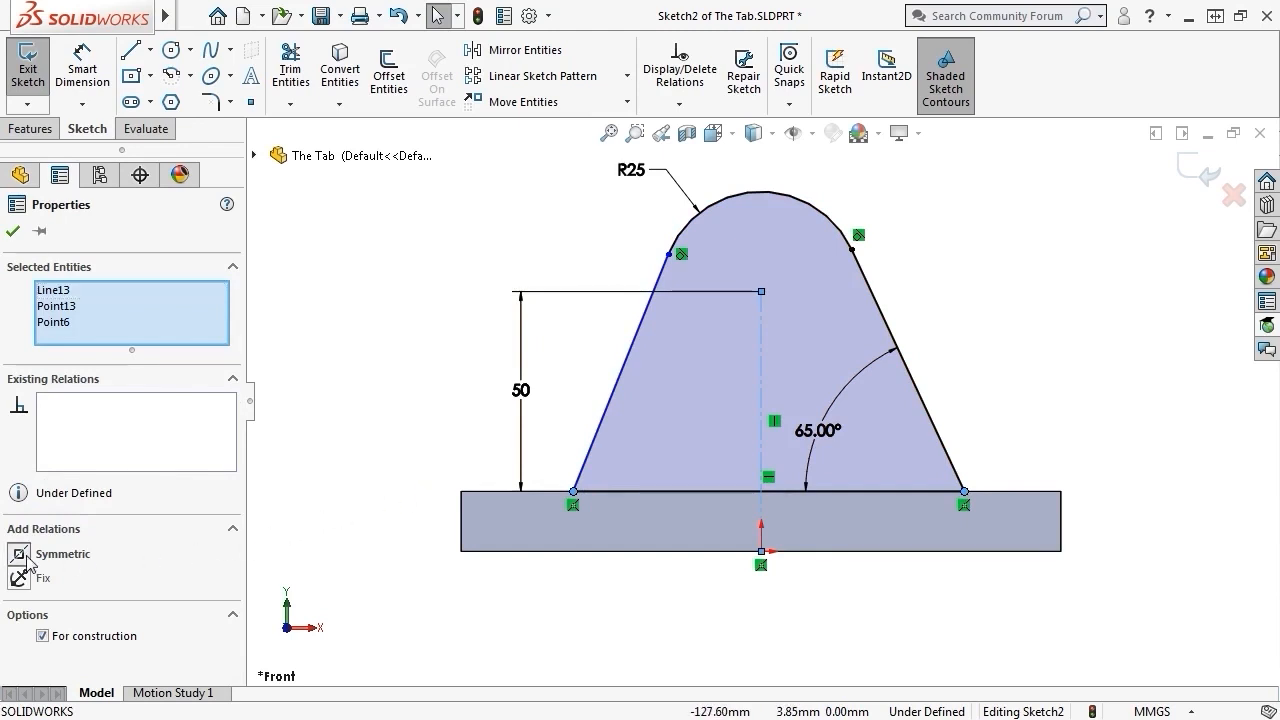
left_click(371, 412)
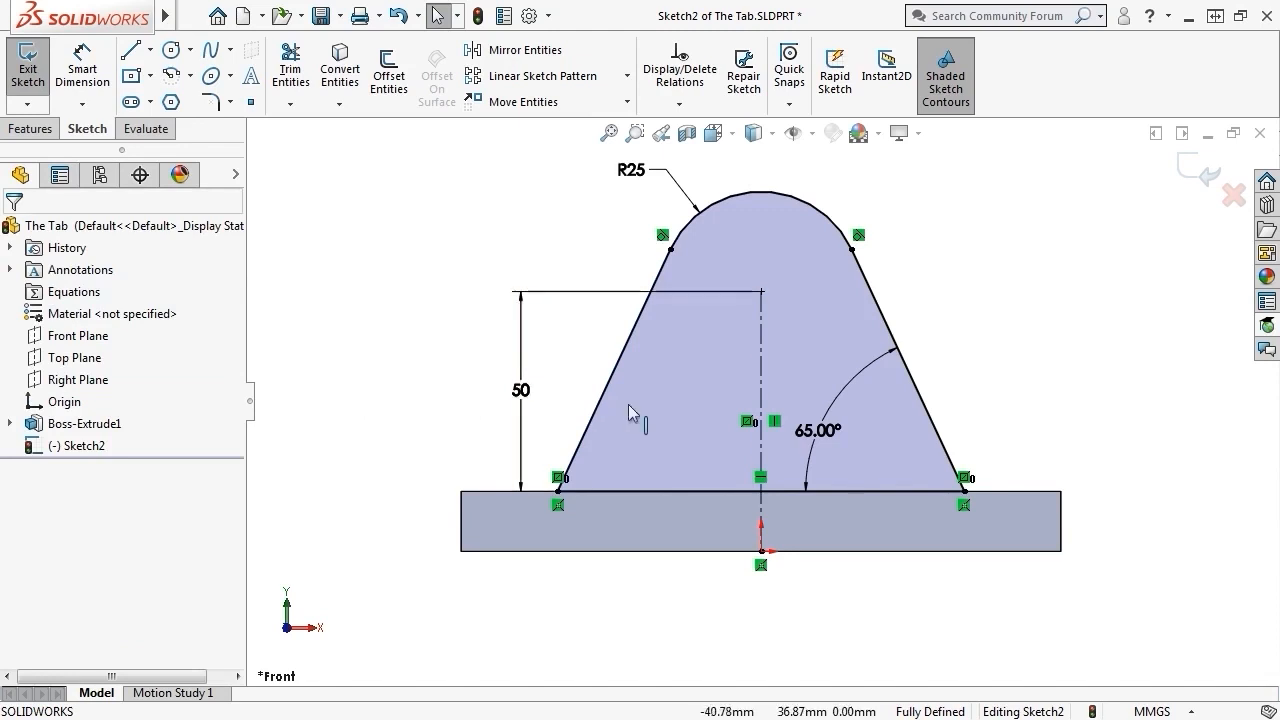
- Test the symmetry by changing the remaining base angle to 75 degrees and back to 65 degrees
double_click(815, 430)
type("75")
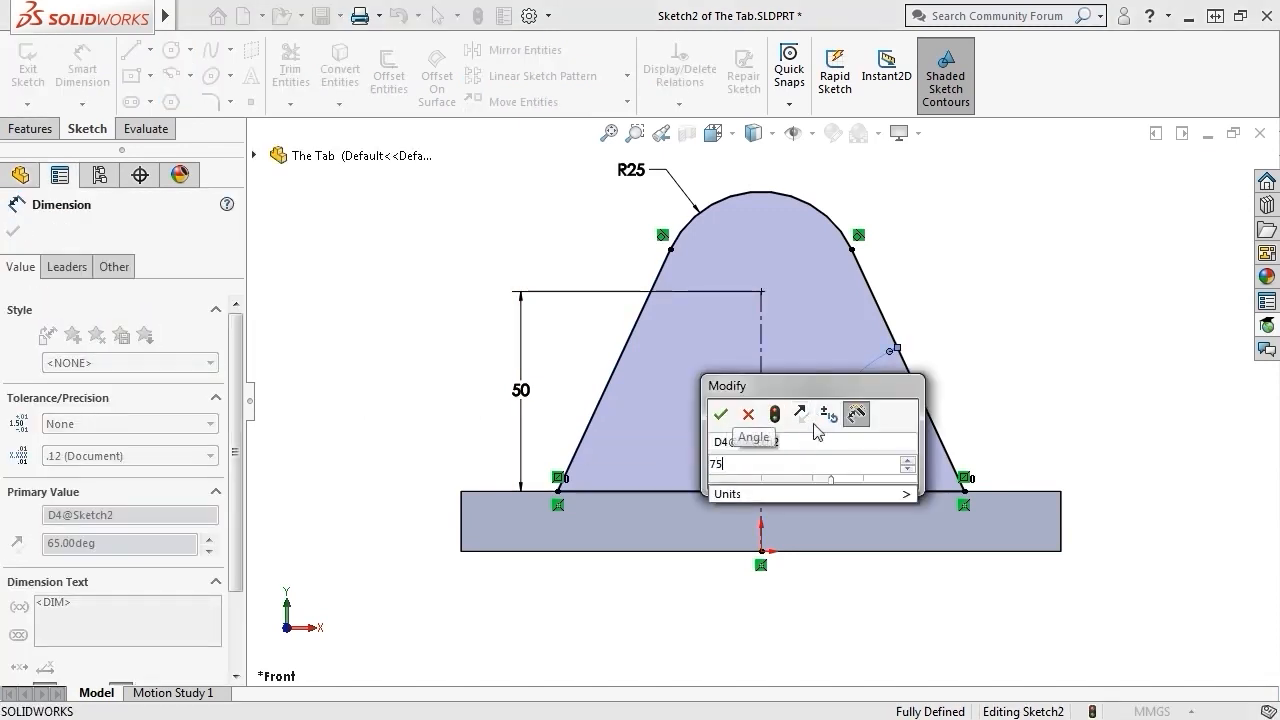
key("Return")
key("Escape")
double_click(815, 430)
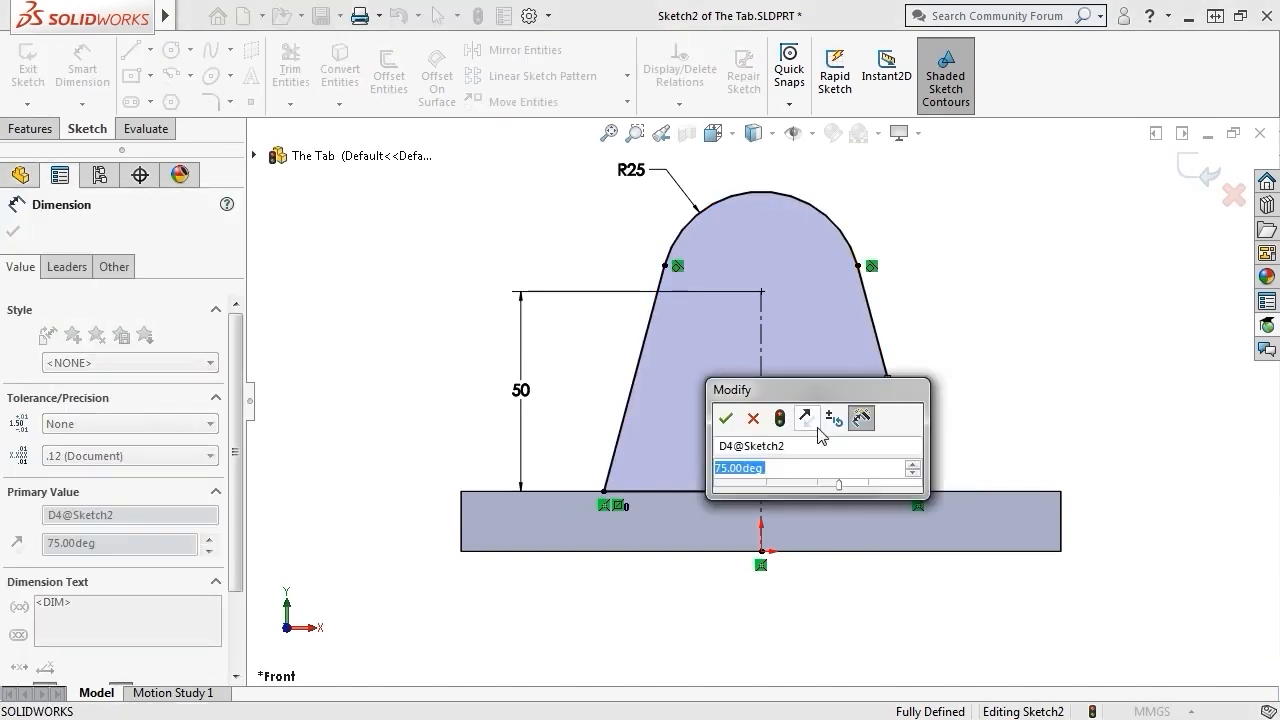
type("65")
key("Return")
key("Escape")
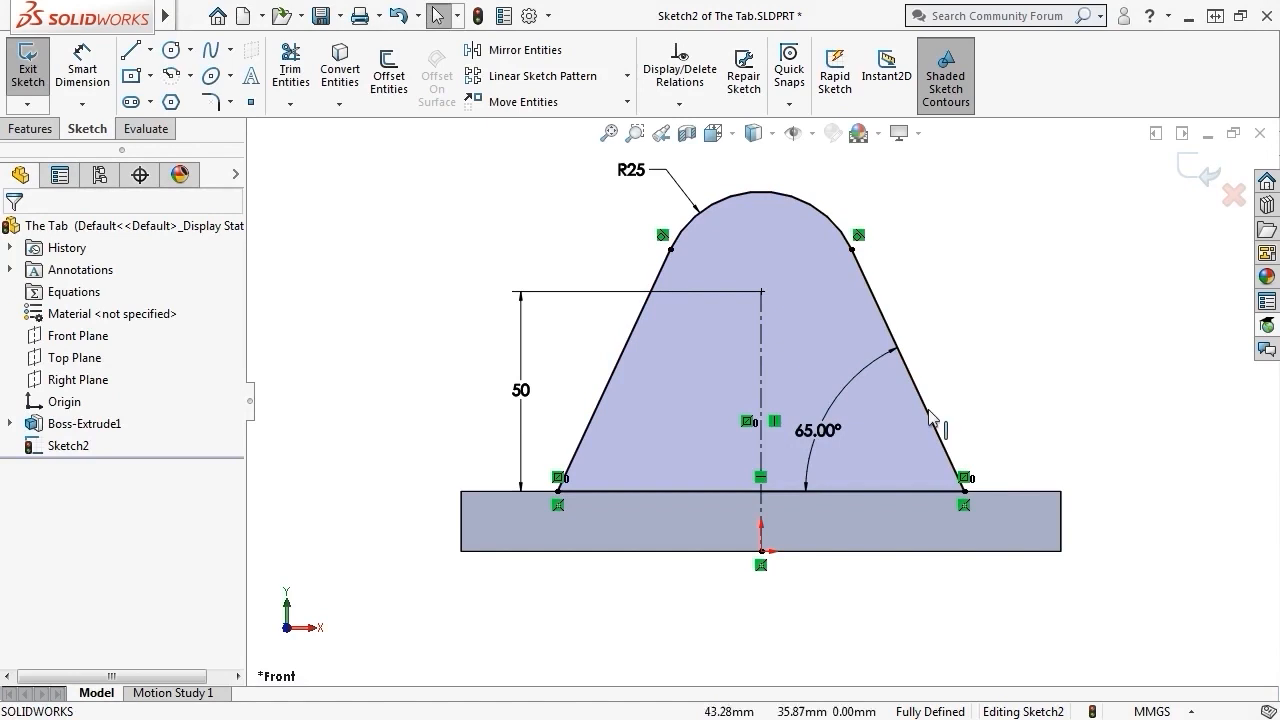
- Set the lug profile's base angle to 75 degrees
double_click(817, 431)
type("75")
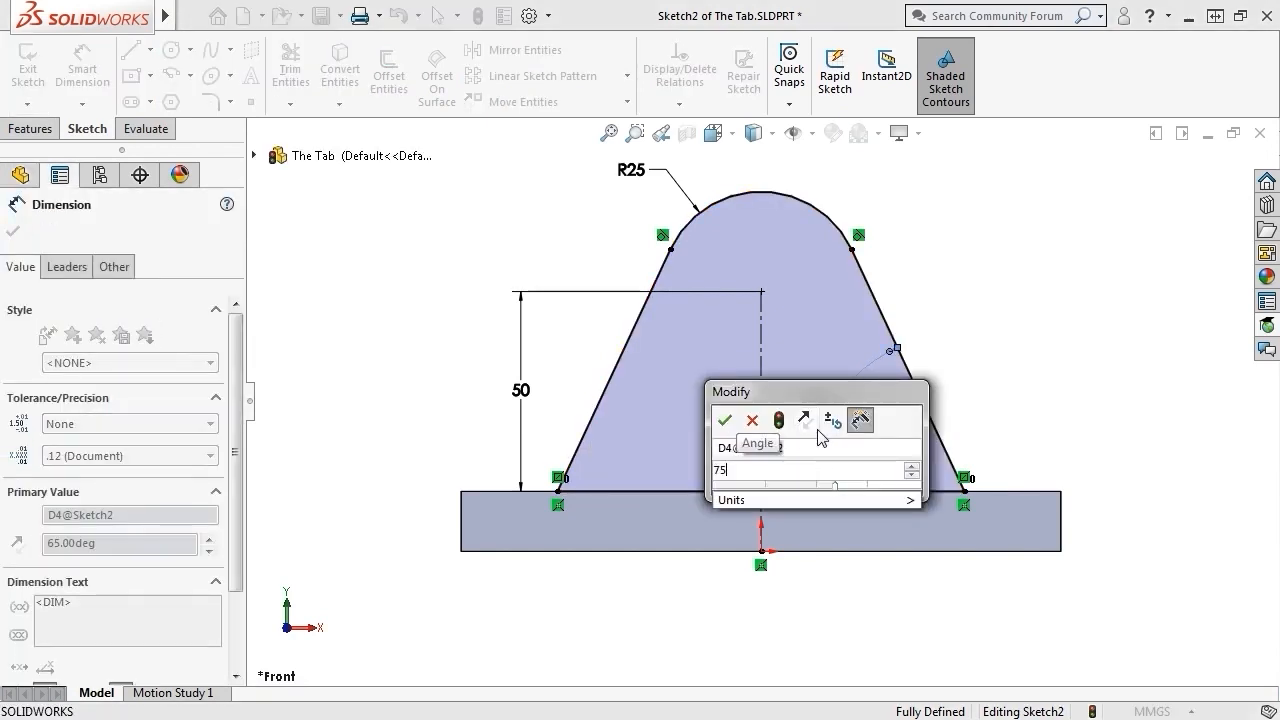
left_click(727, 421)
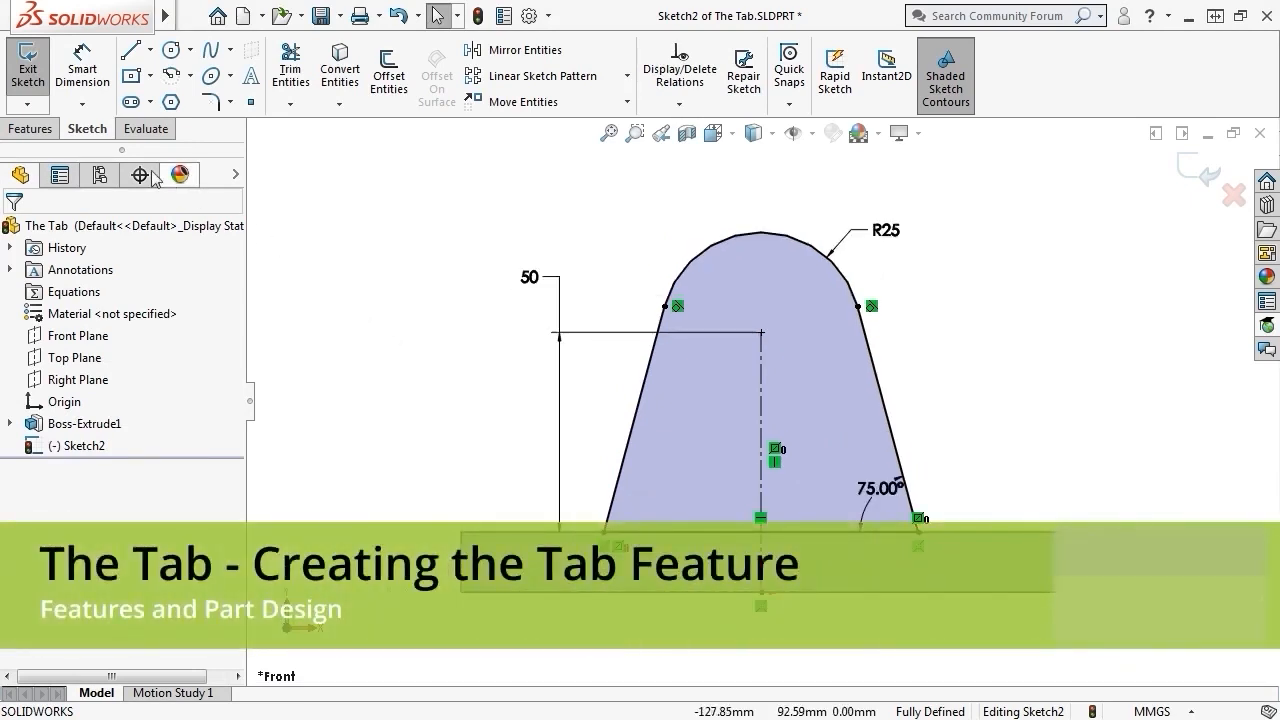
- Start an extruded boss from the lug profile and reverse its direction so it runs back over the base plate
left_click(30, 128)
left_click(40, 85)
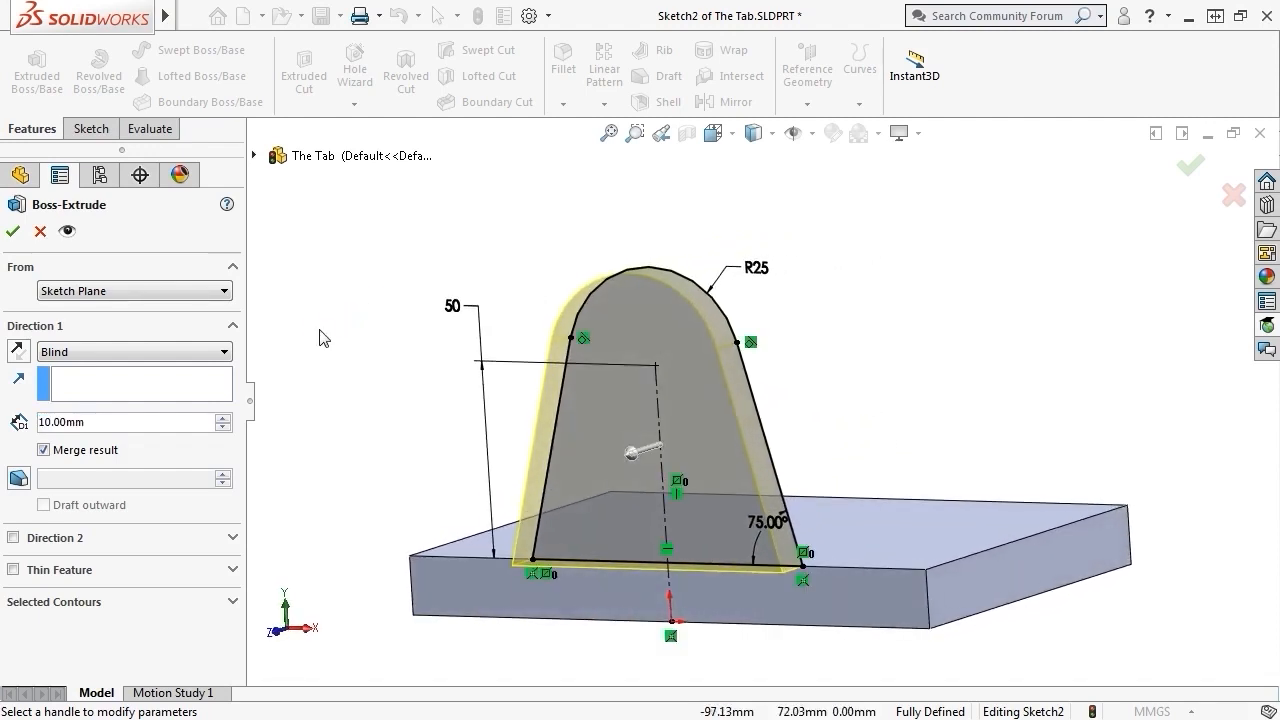
key("space")
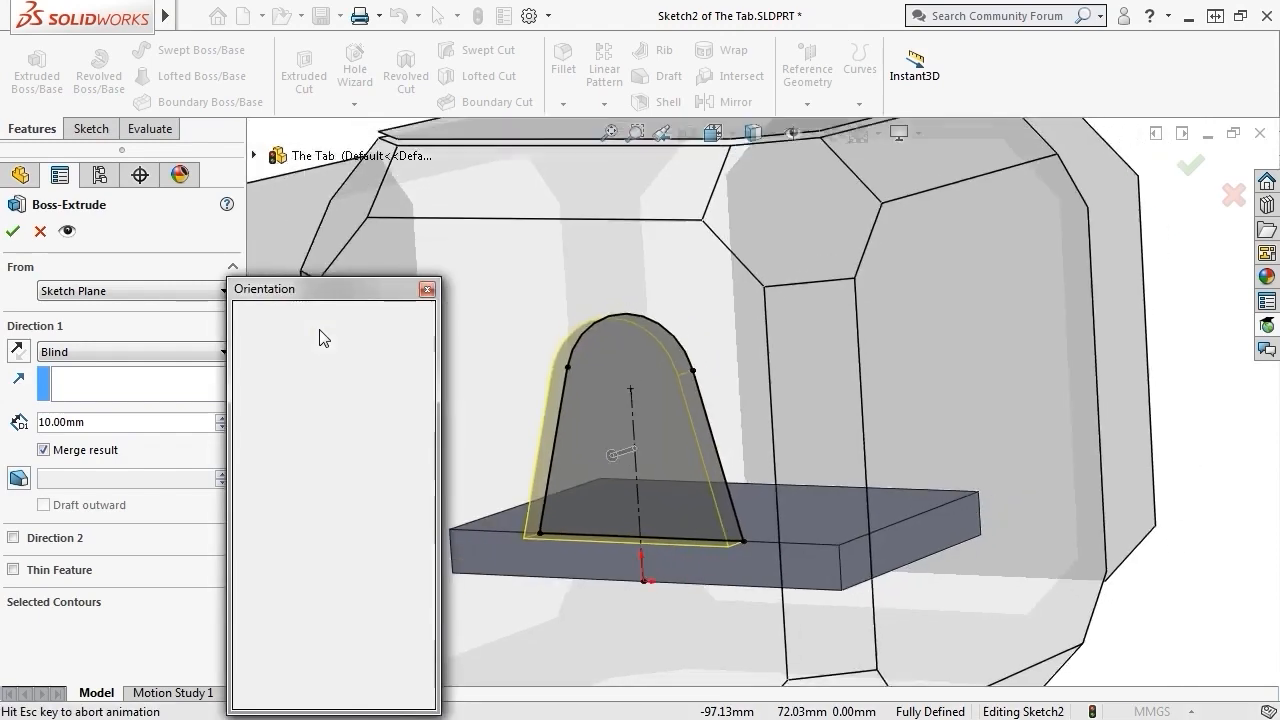
left_click(397, 350)
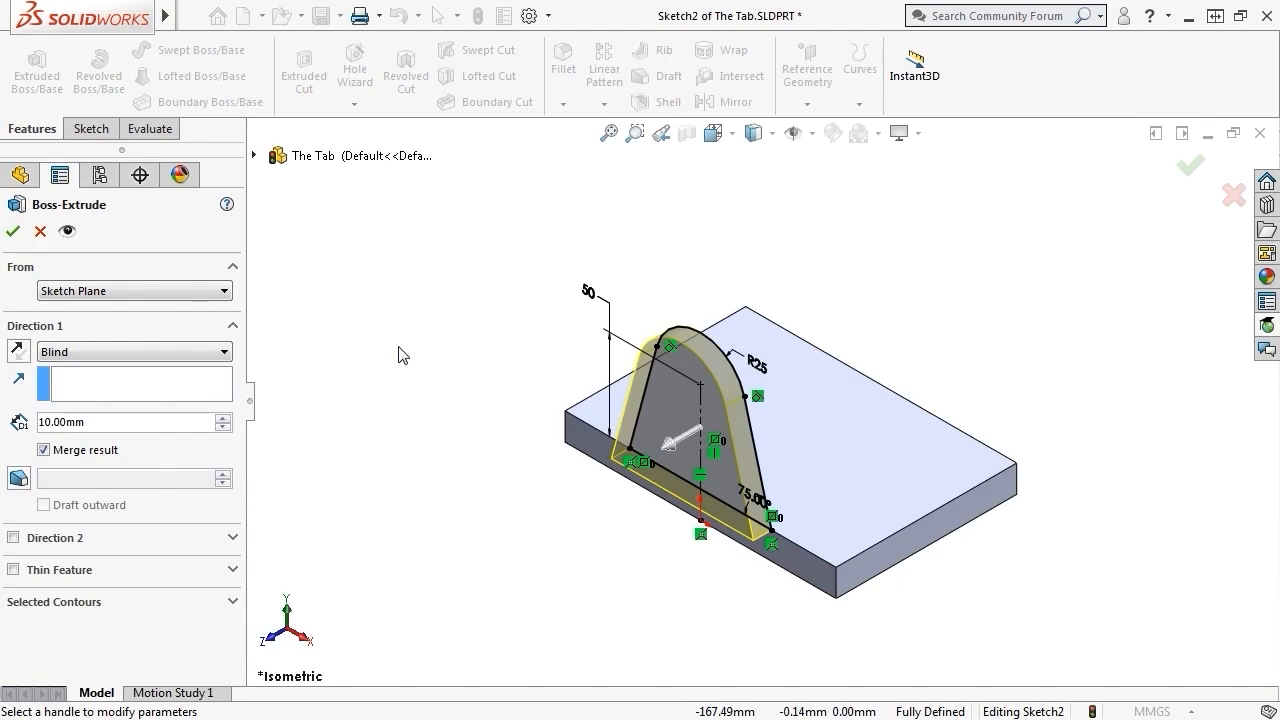
key("space")
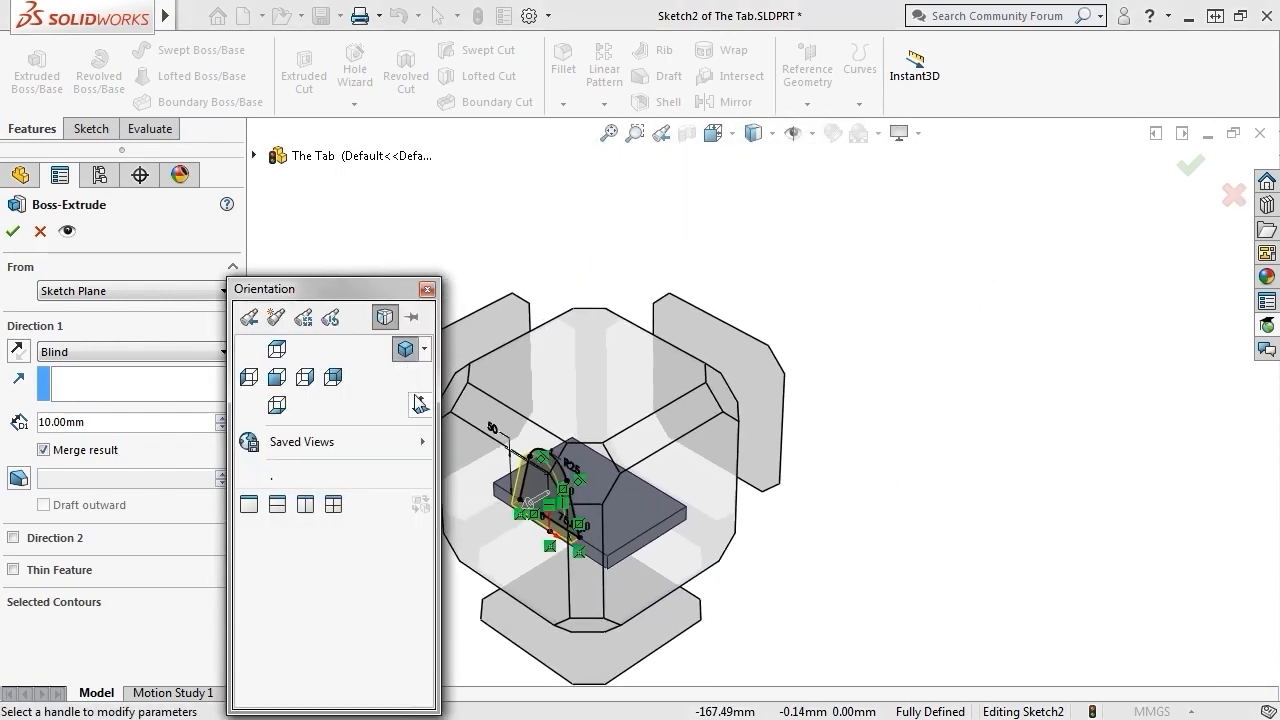
left_click(419, 404)
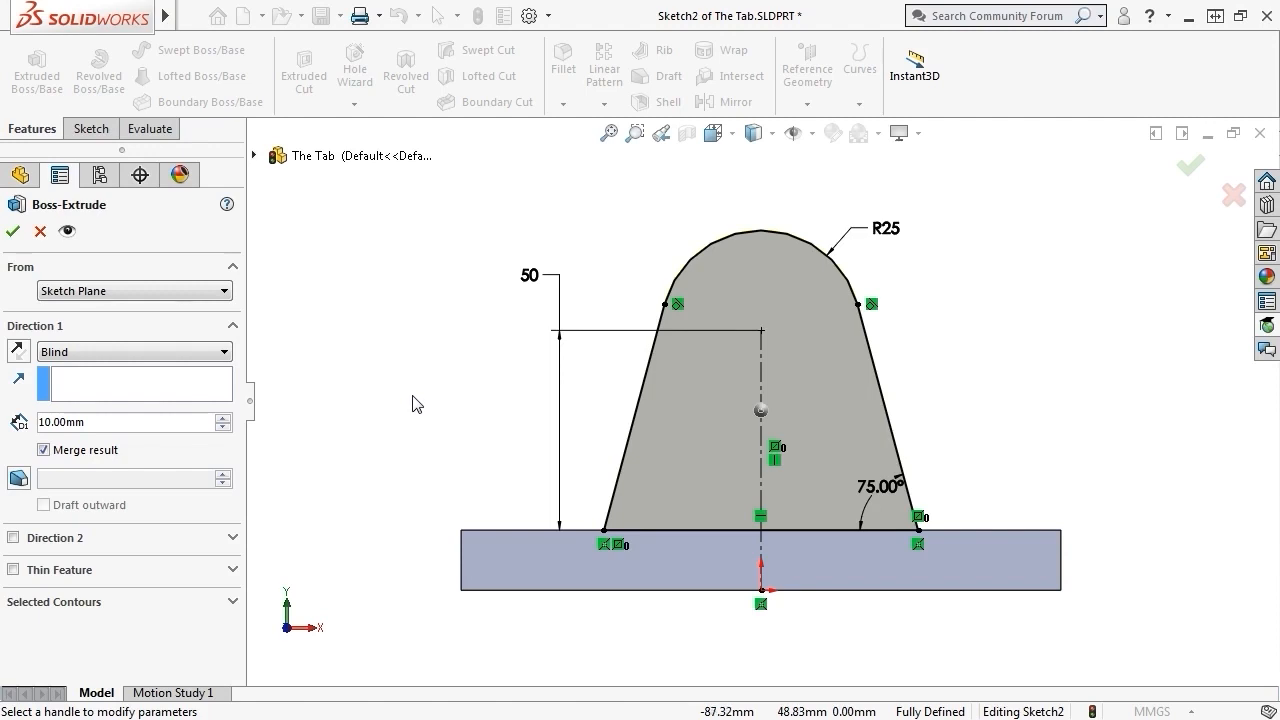
key("f")
middle_click_drag(432, 392, 345, 440)
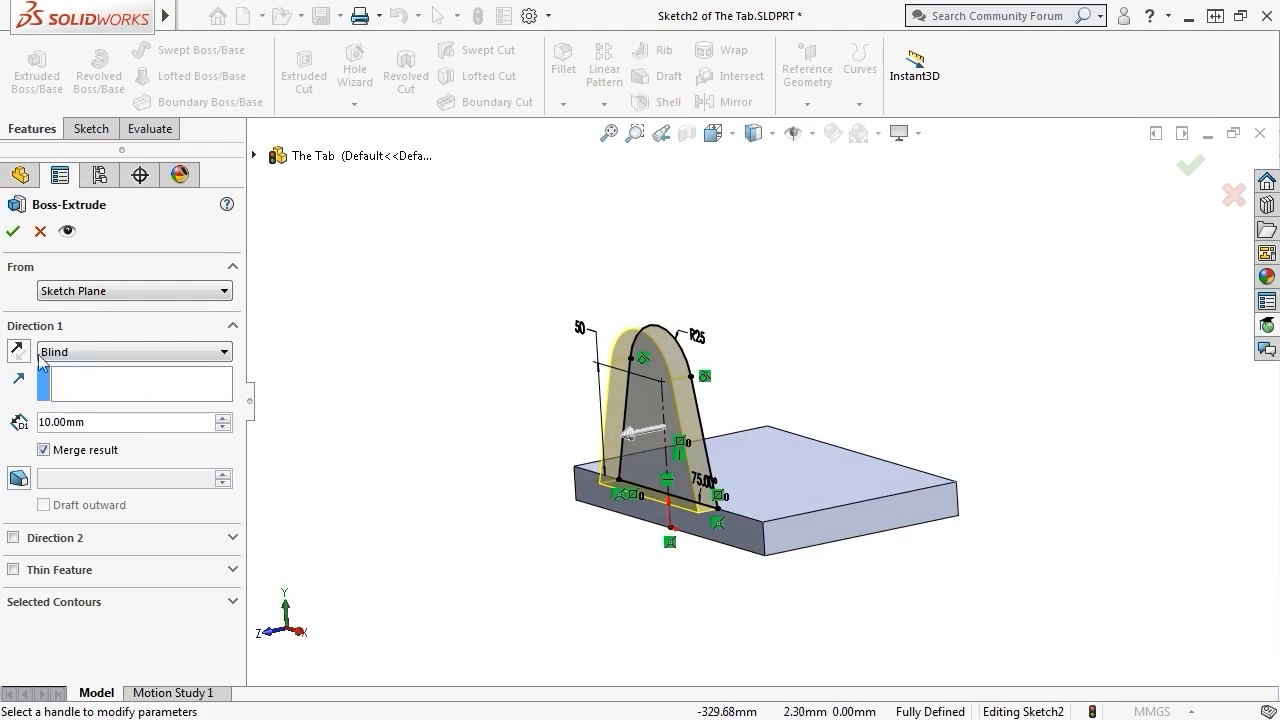
left_click(20, 352)
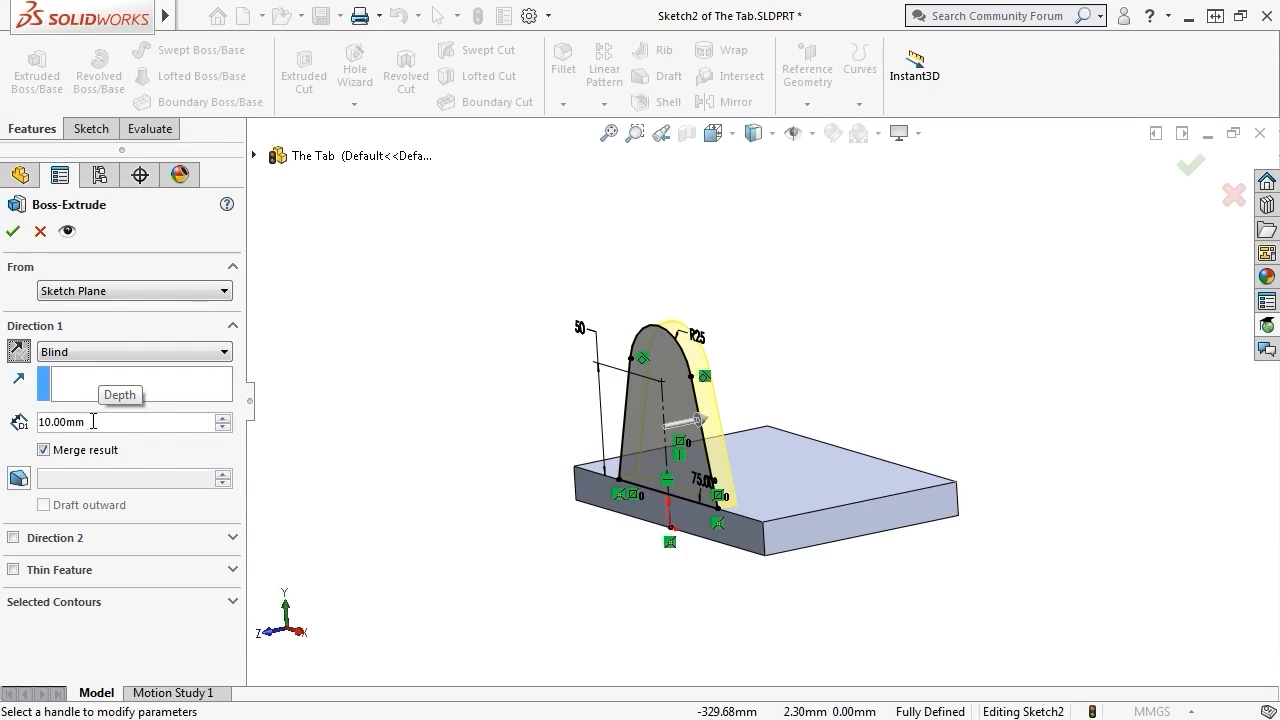
- Try a blind depth of 100 mm for the lug extrusion
left_click_drag(93, 421, 27, 425)
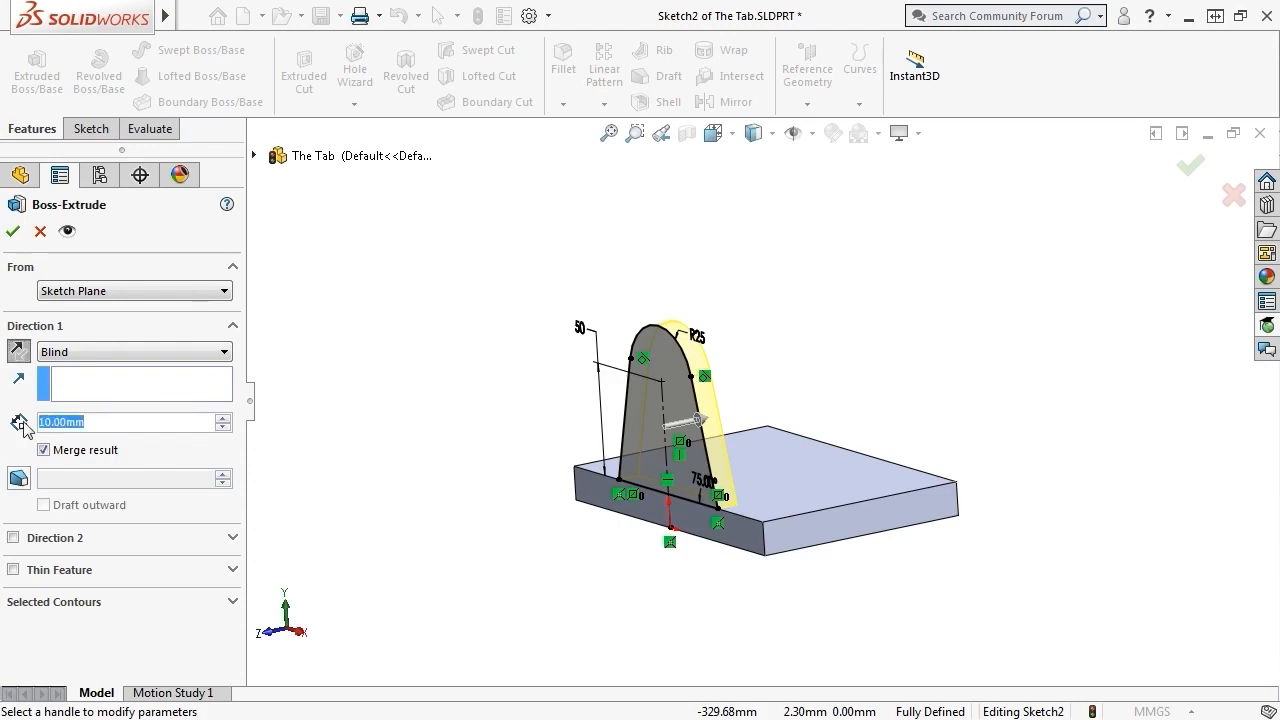
type("100")
key("Return")
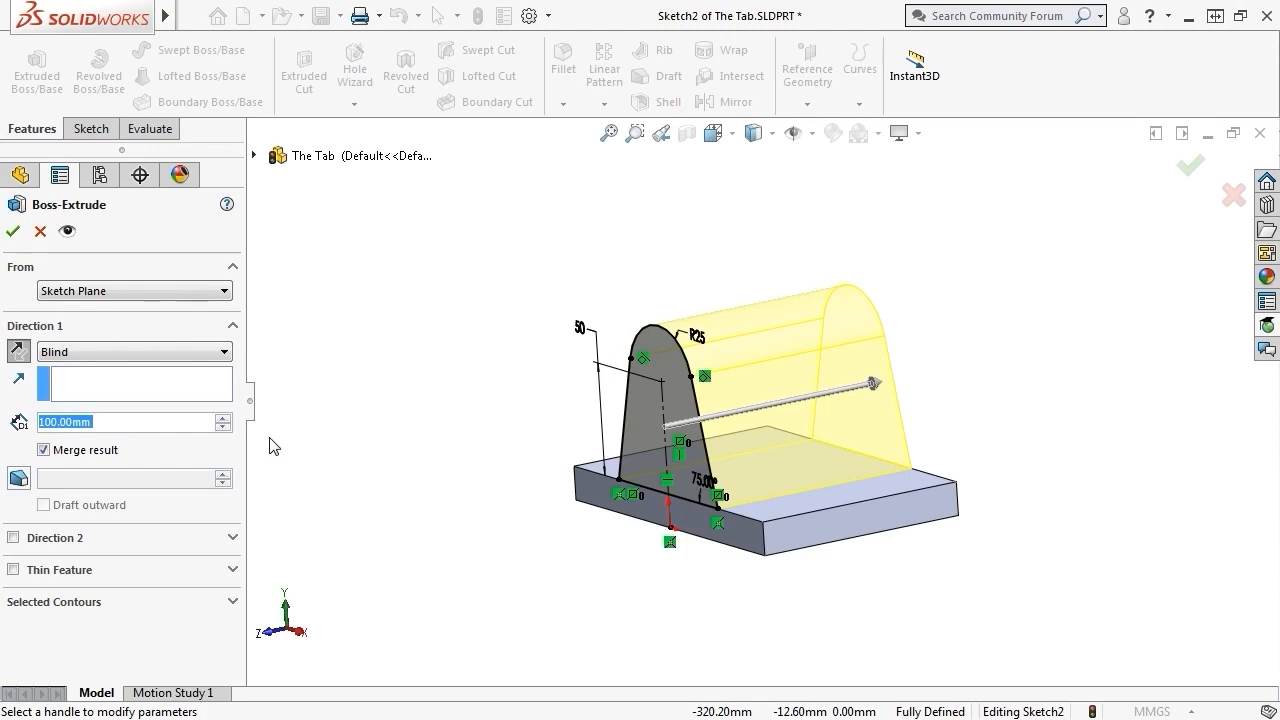
- Try the Up To Surface end condition for the lug extrusion, ending at the base plate's rear face
left_click(166, 356)
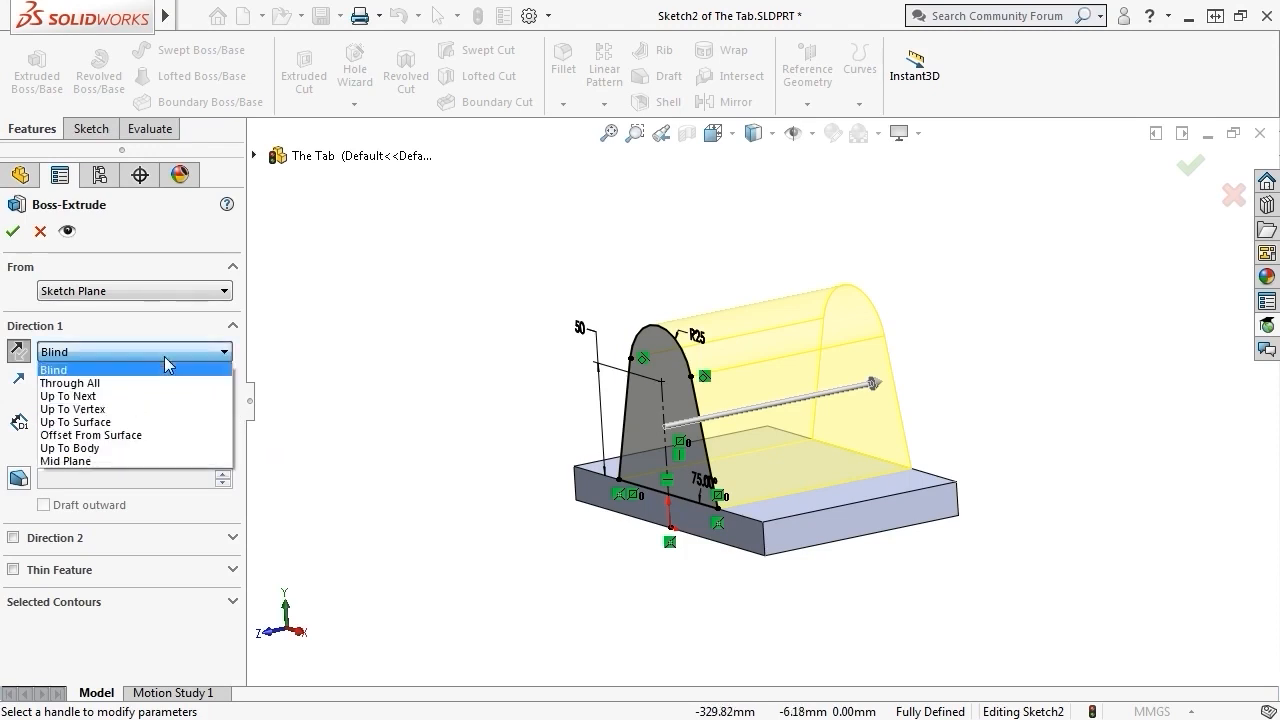
left_click(153, 422)
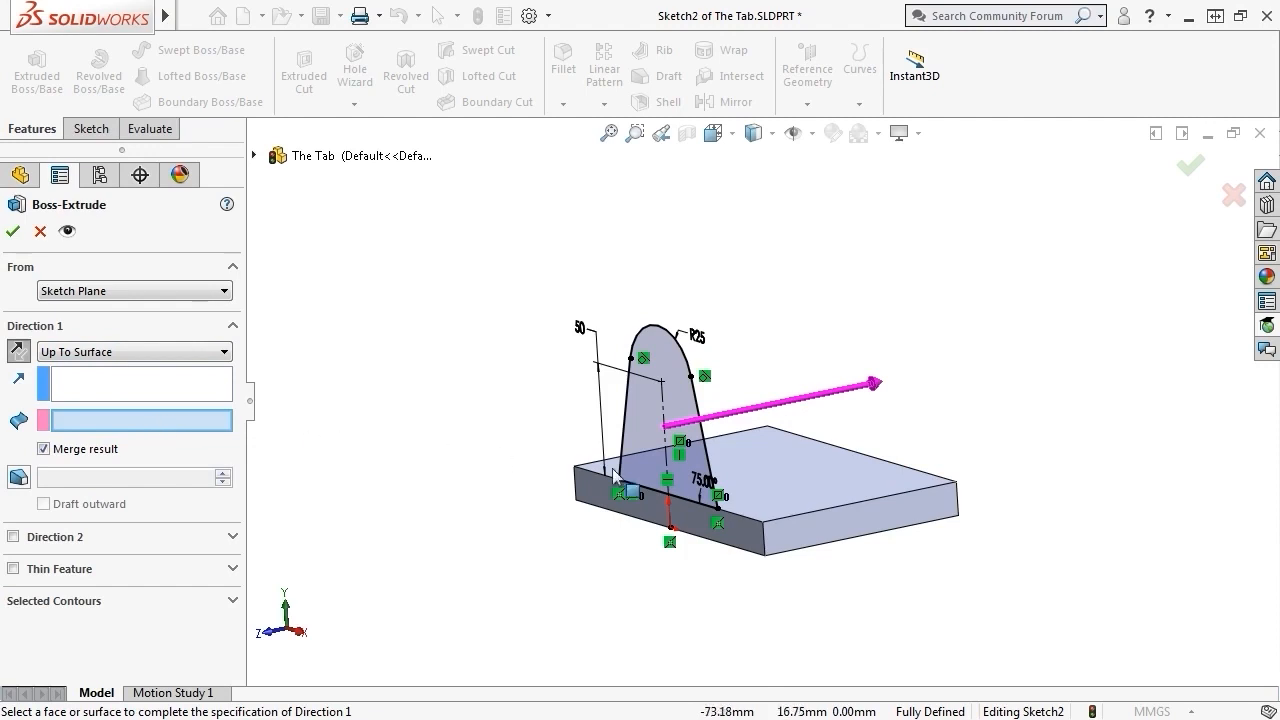
middle_click_drag(1000, 529, 900, 535)
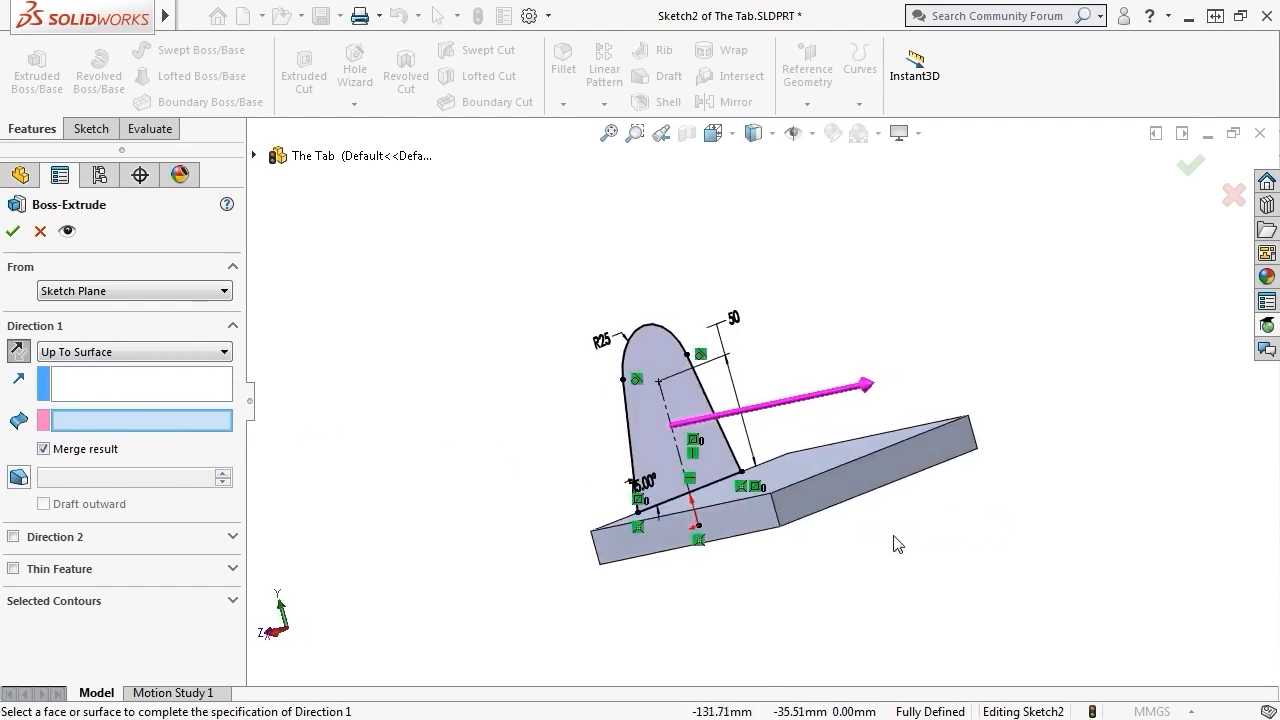
left_click(853, 489)
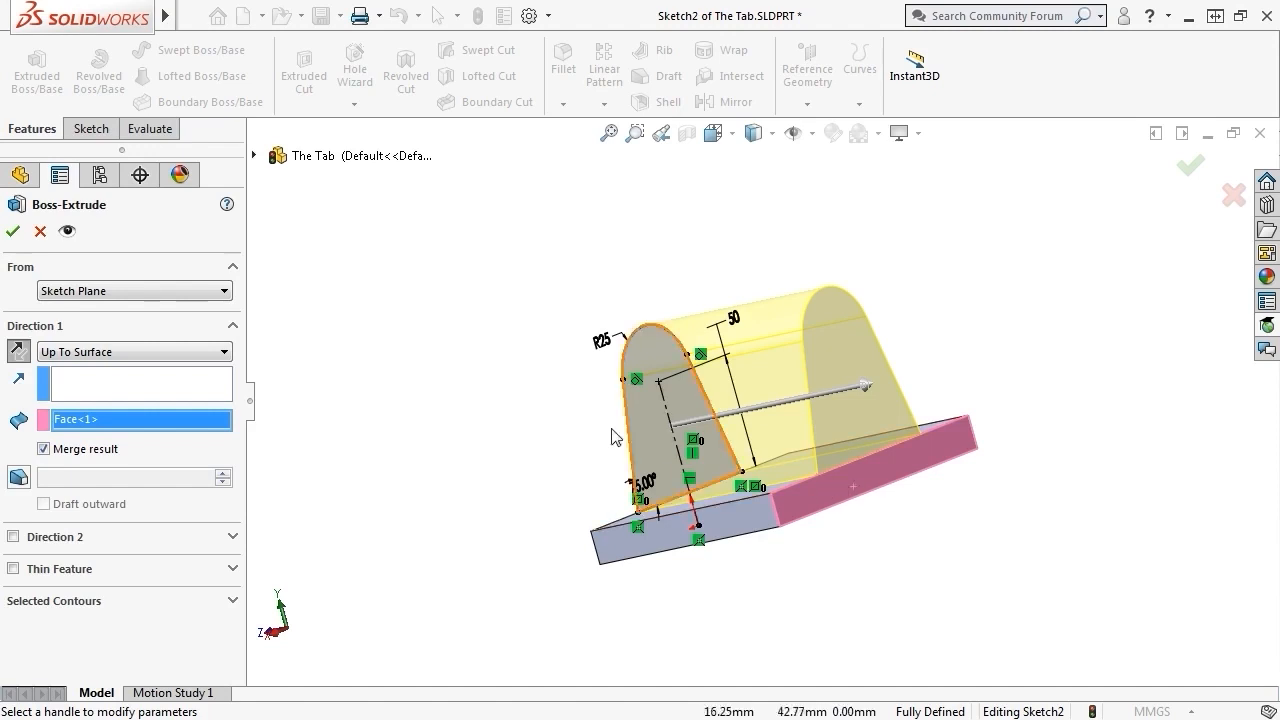
- Return the lug extrusion to a Blind end condition, set its depth to 15 mm and create the boss
left_click(225, 352)
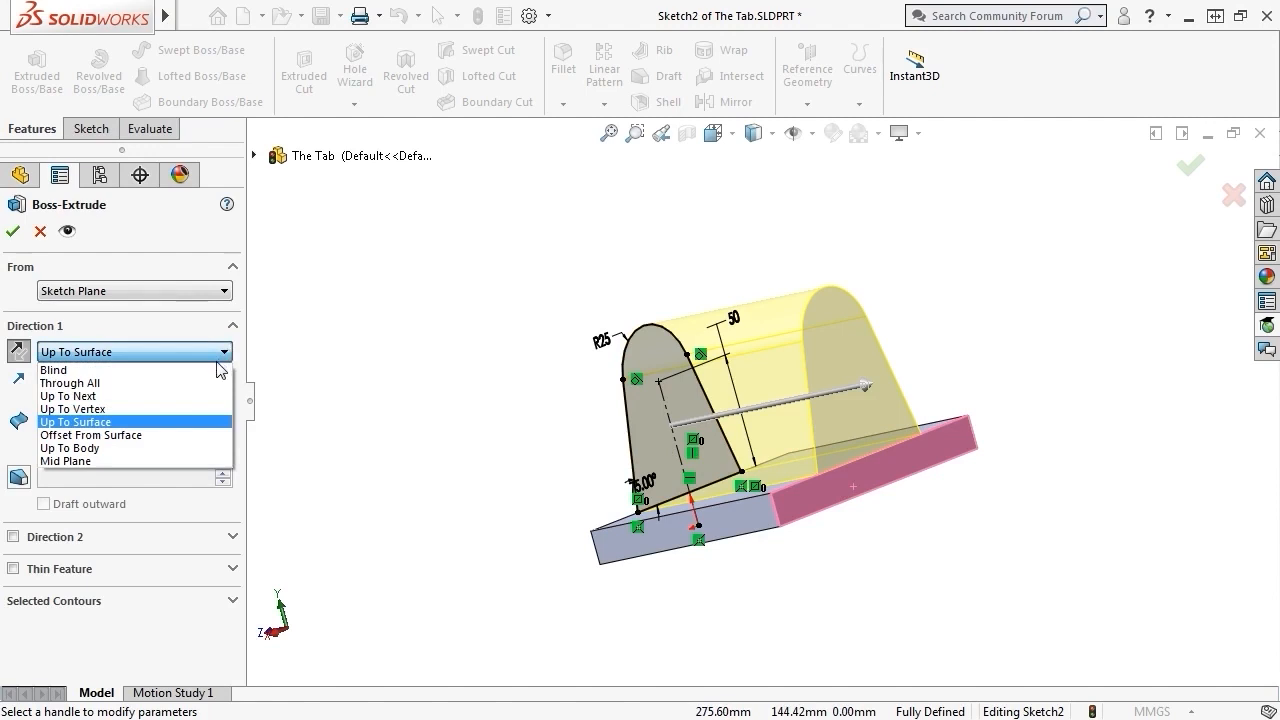
left_click(214, 366)
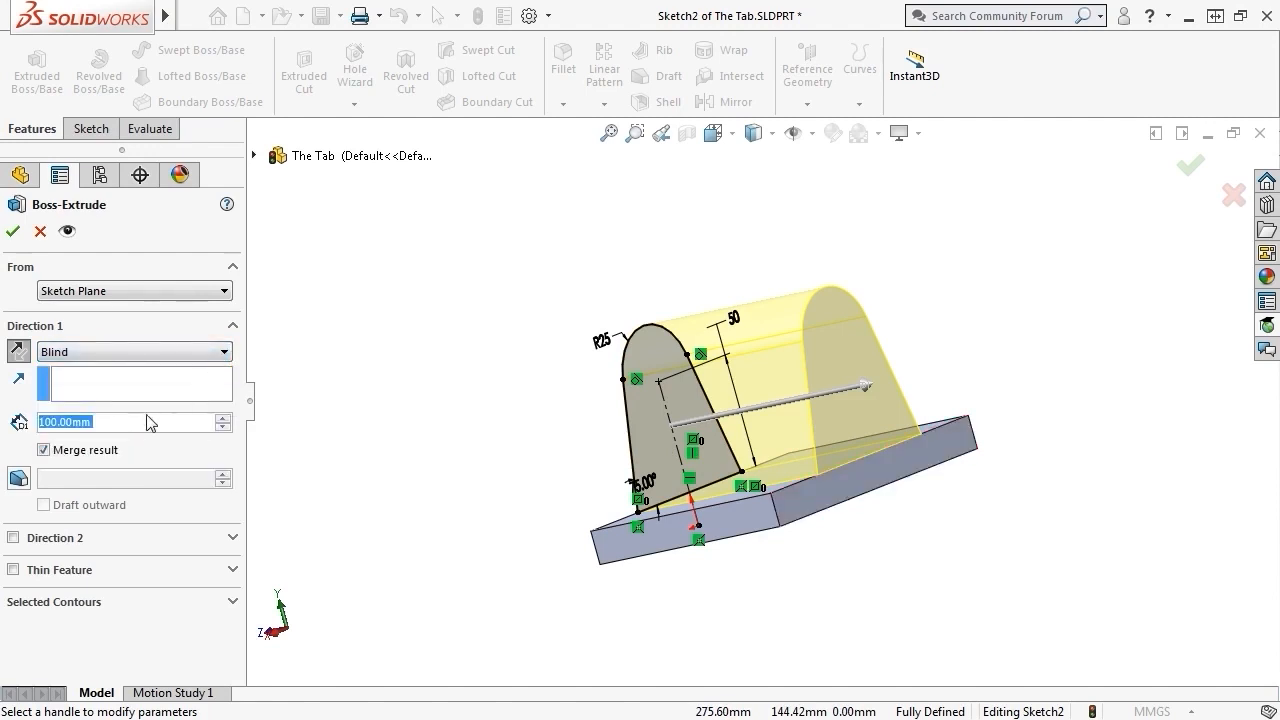
type("15")
key("Return")
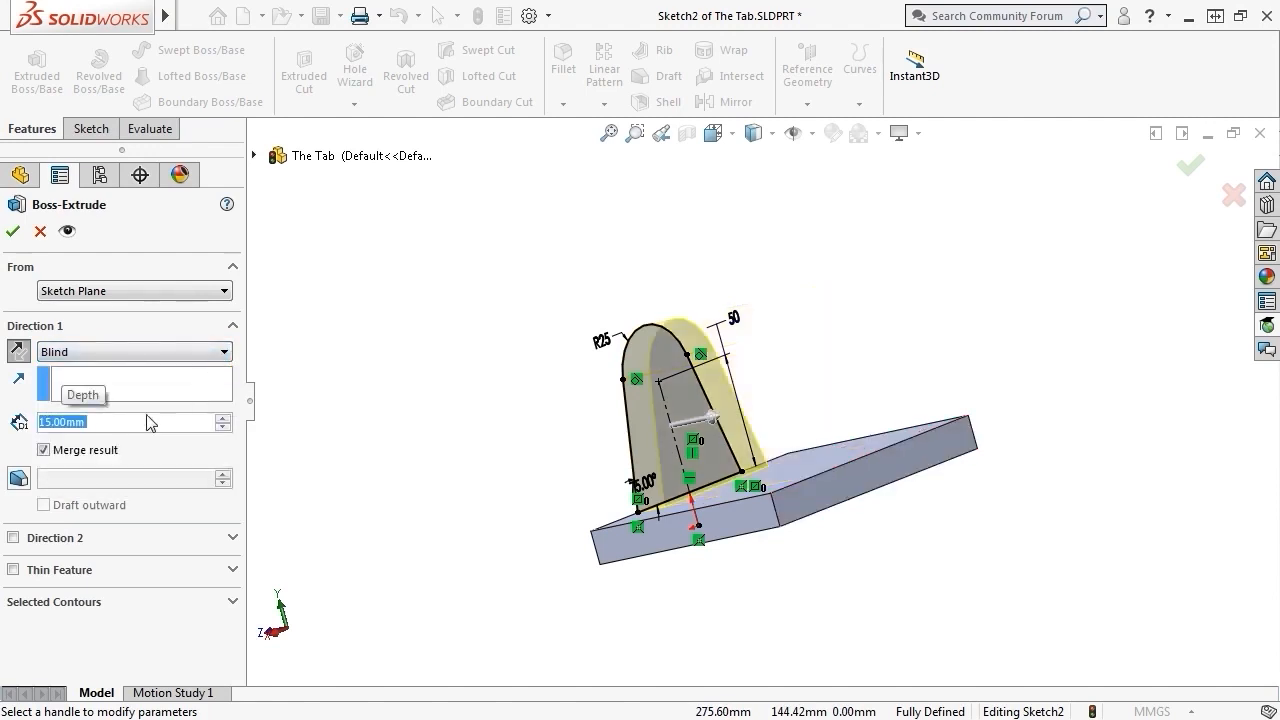
mouse_move(409, 411)
middle_mouse_down()
mouse_move(523, 377)
mouse_move(466, 374)
mouse_move(403, 400)
mouse_move(407, 419)
middle_mouse_up()
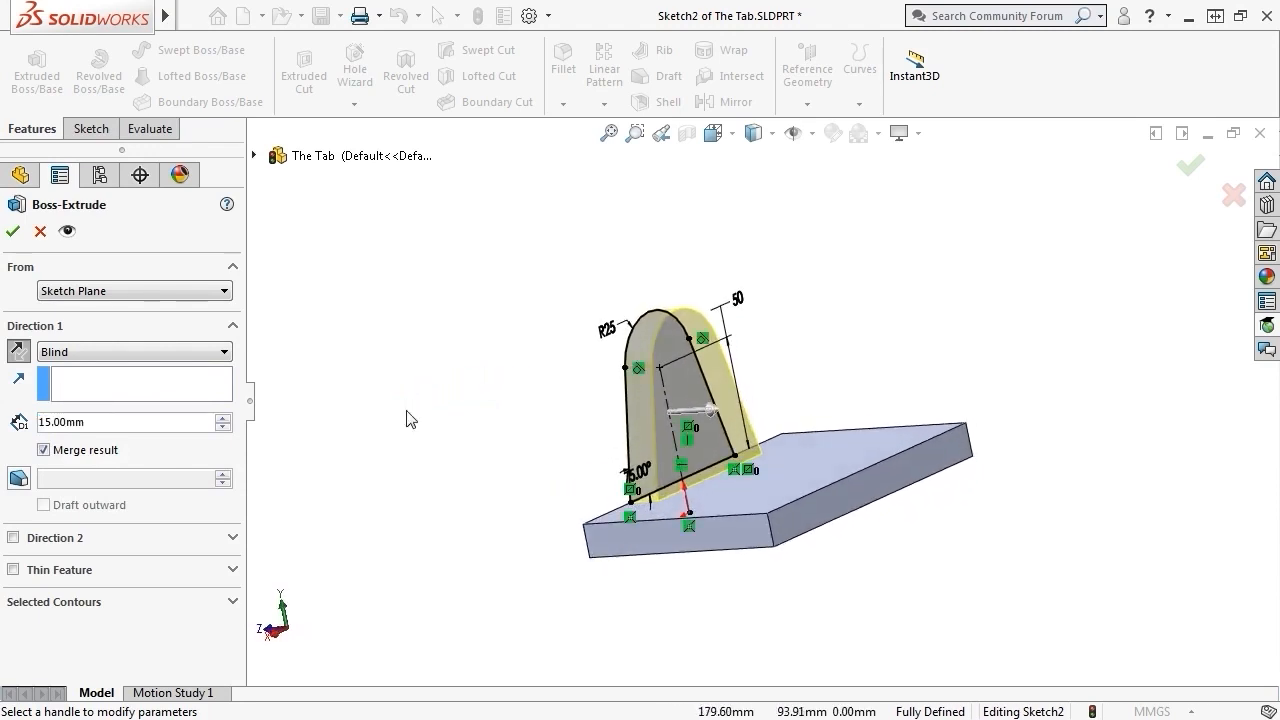
left_click(13, 231)
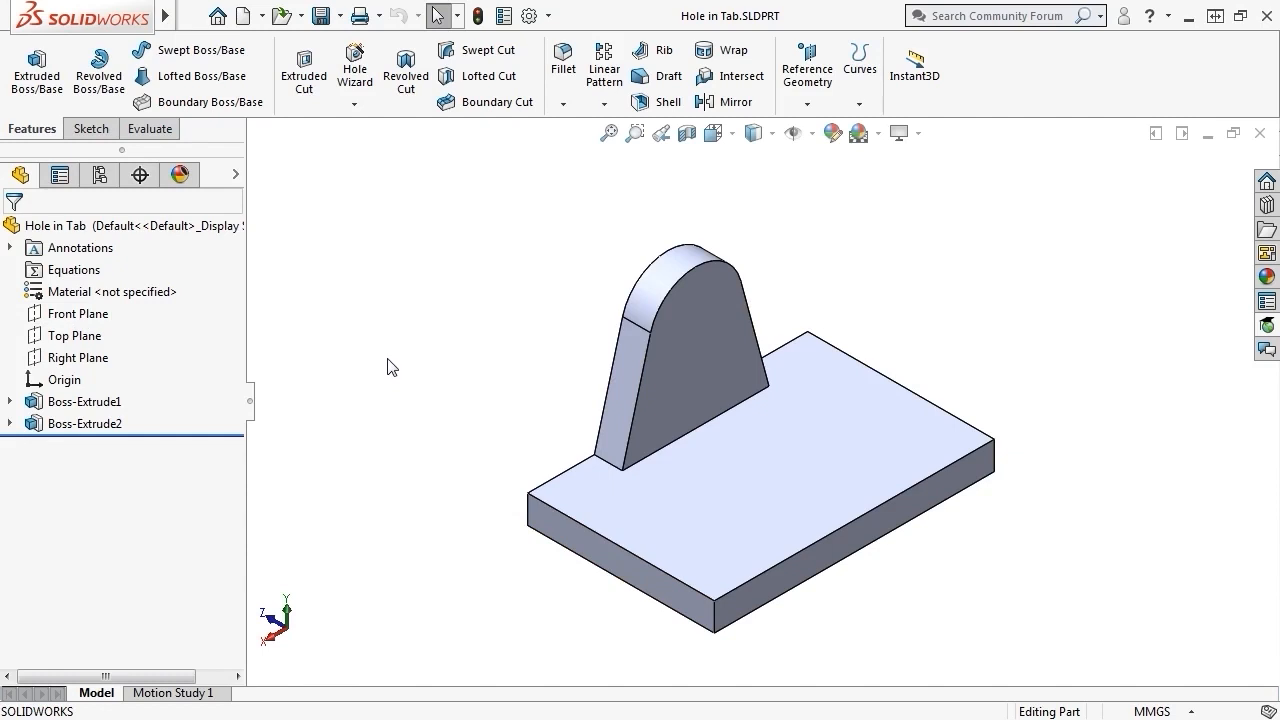
- Start an extruded cut on the lug's front face and sketch a circle about 27 mm in diameter near its upper left side
left_click(305, 92)
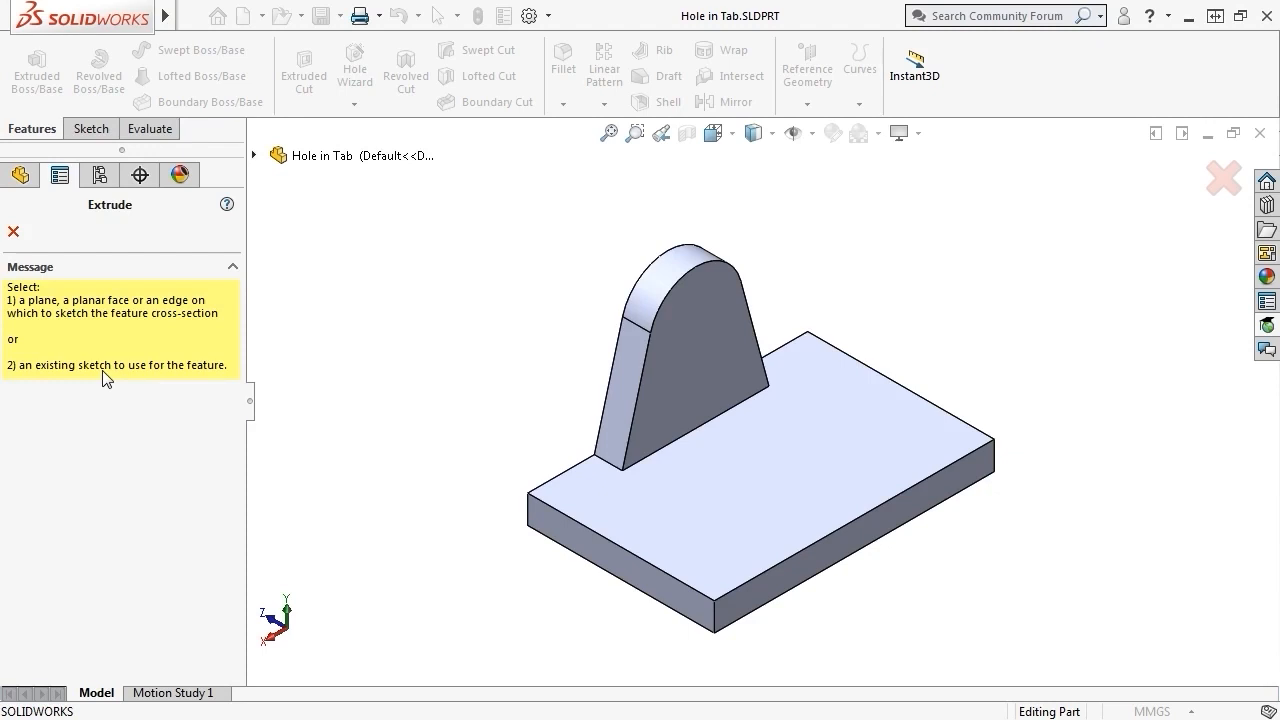
mouse_move(380, 395)
middle_mouse_down()
mouse_move(429, 360)
mouse_move(480, 363)
mouse_move(517, 403)
middle_mouse_up()
left_click(685, 387)
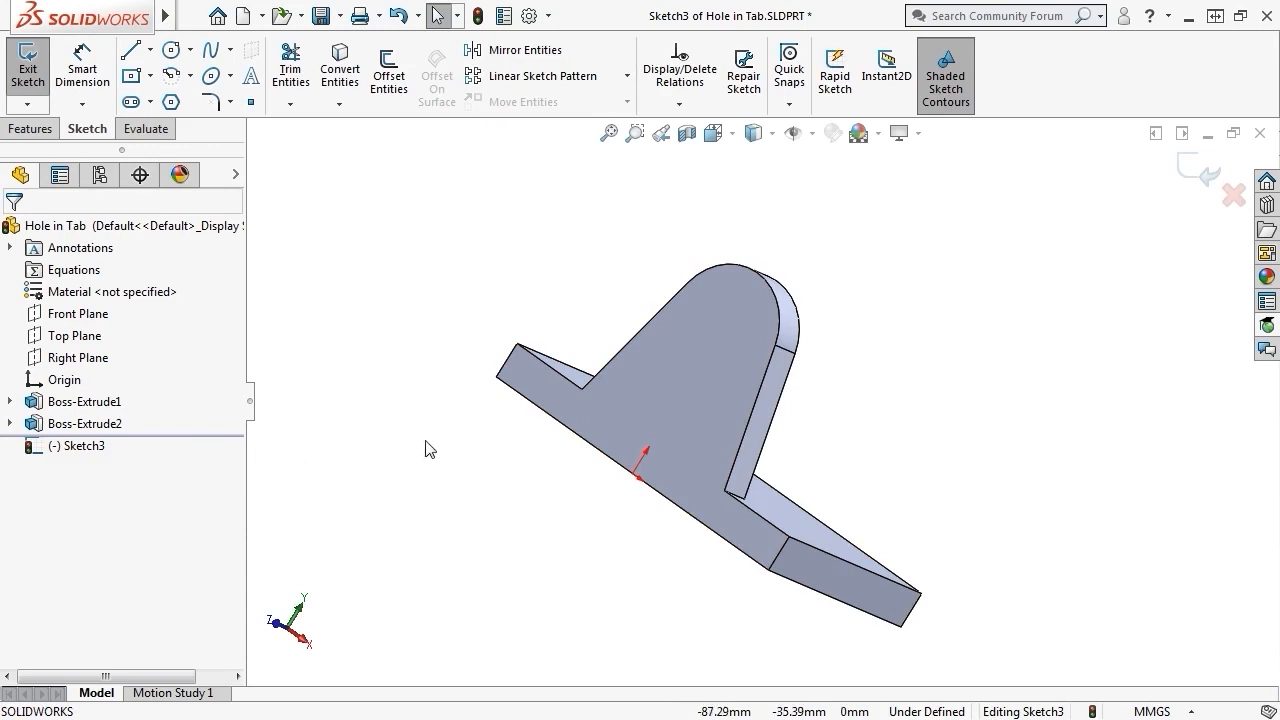
key("ctrl+1")
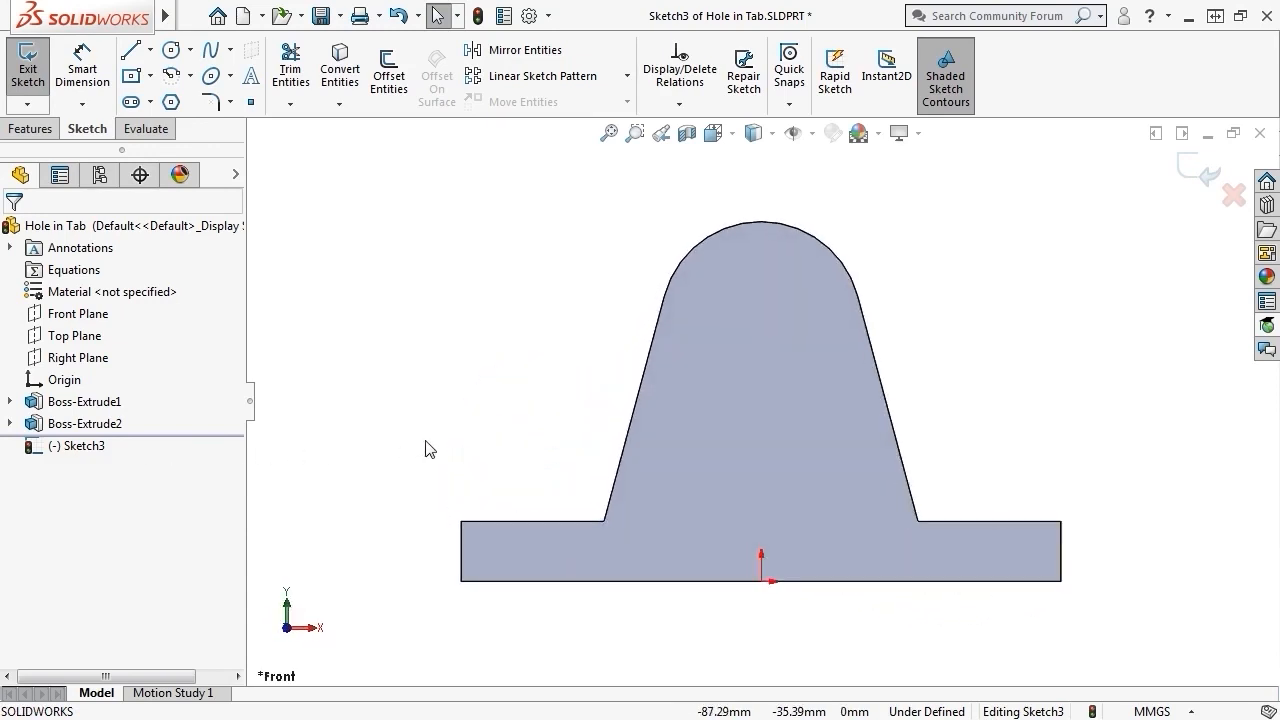
key("s")
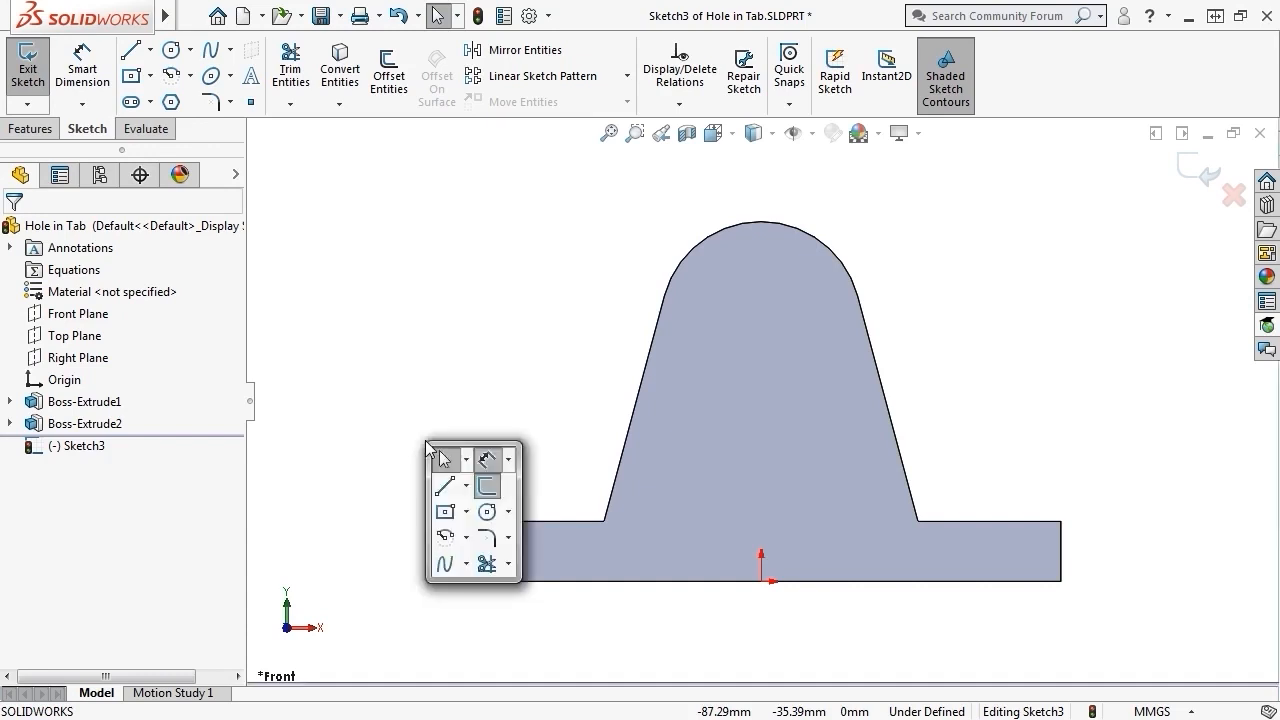
left_click(487, 512)
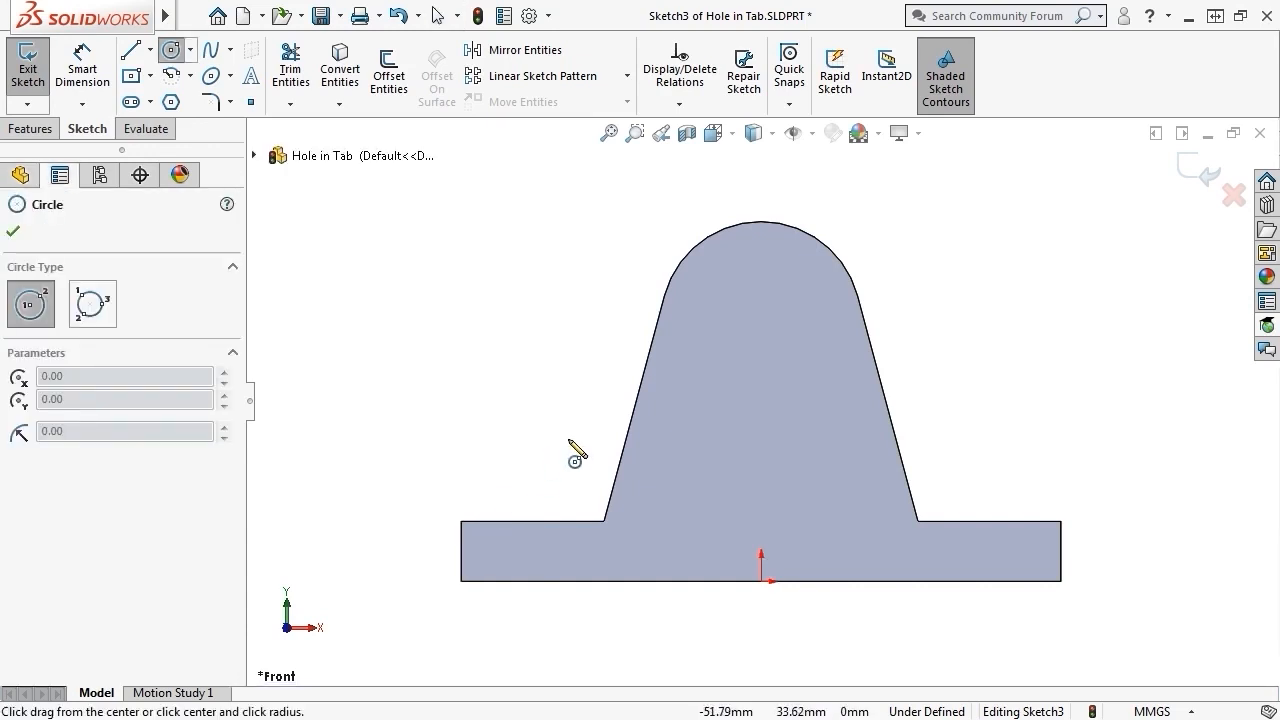
left_click(699, 351)
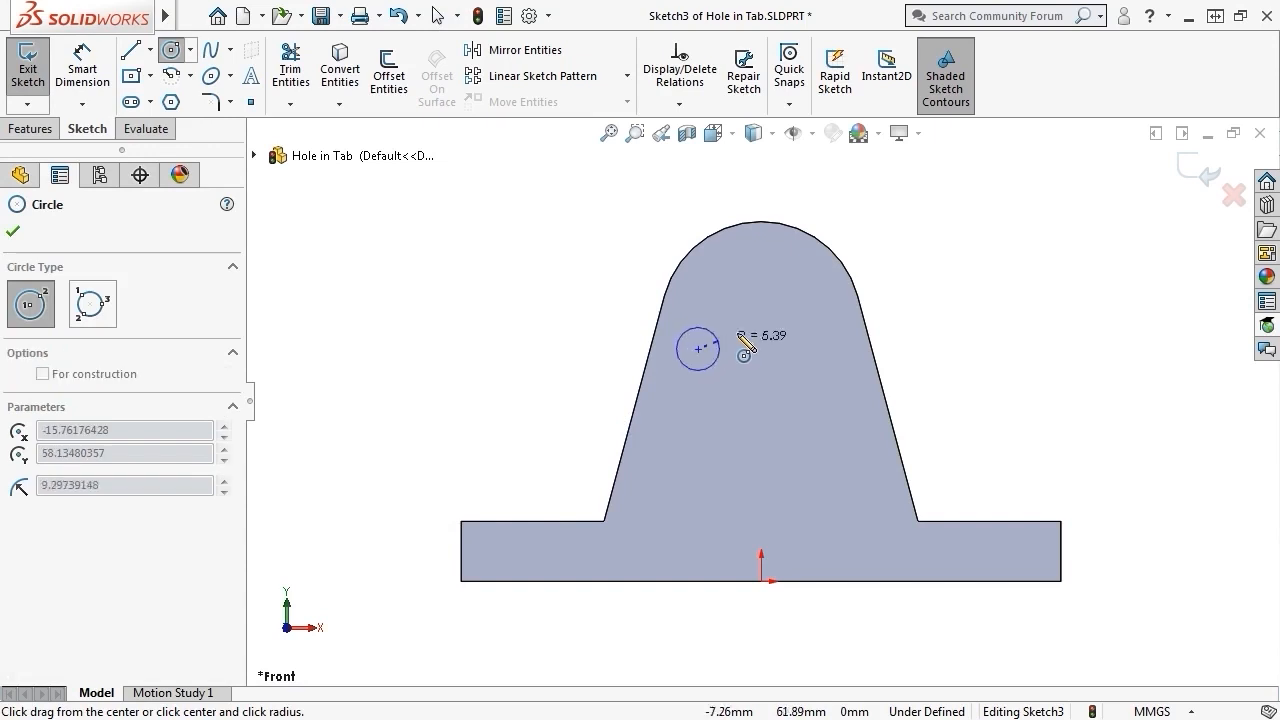
left_click(748, 327)
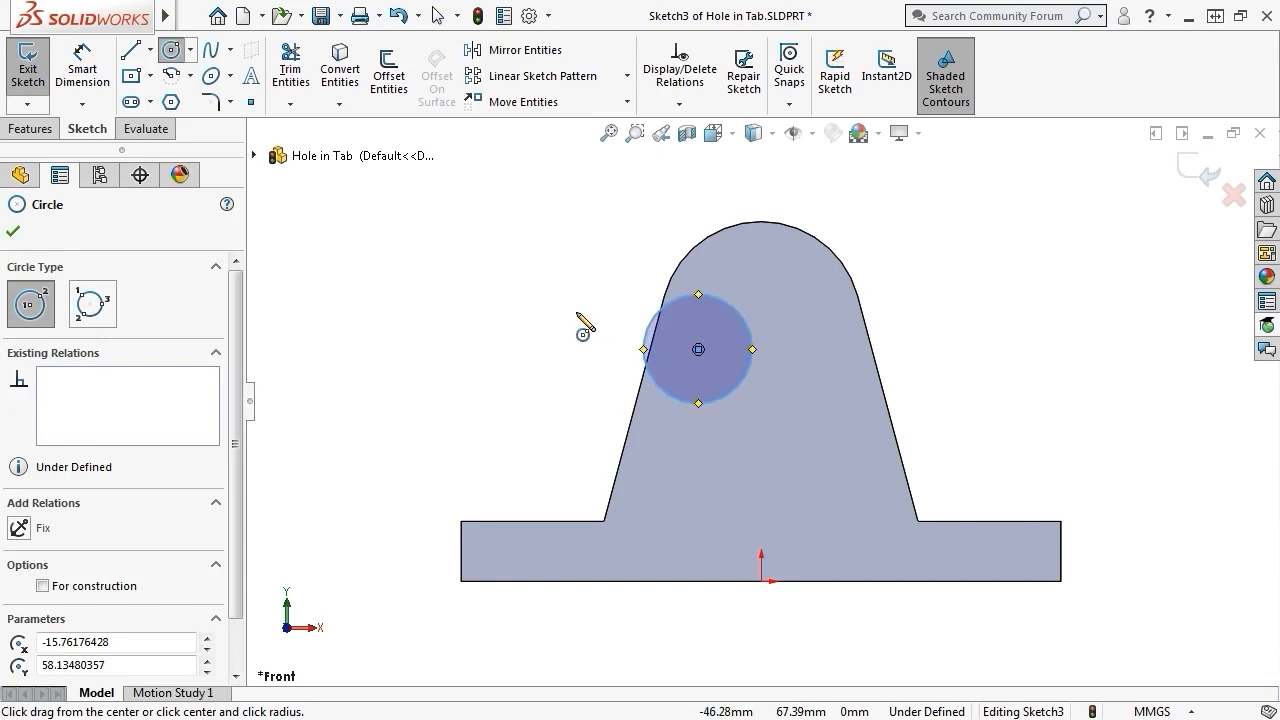
key("Escape")
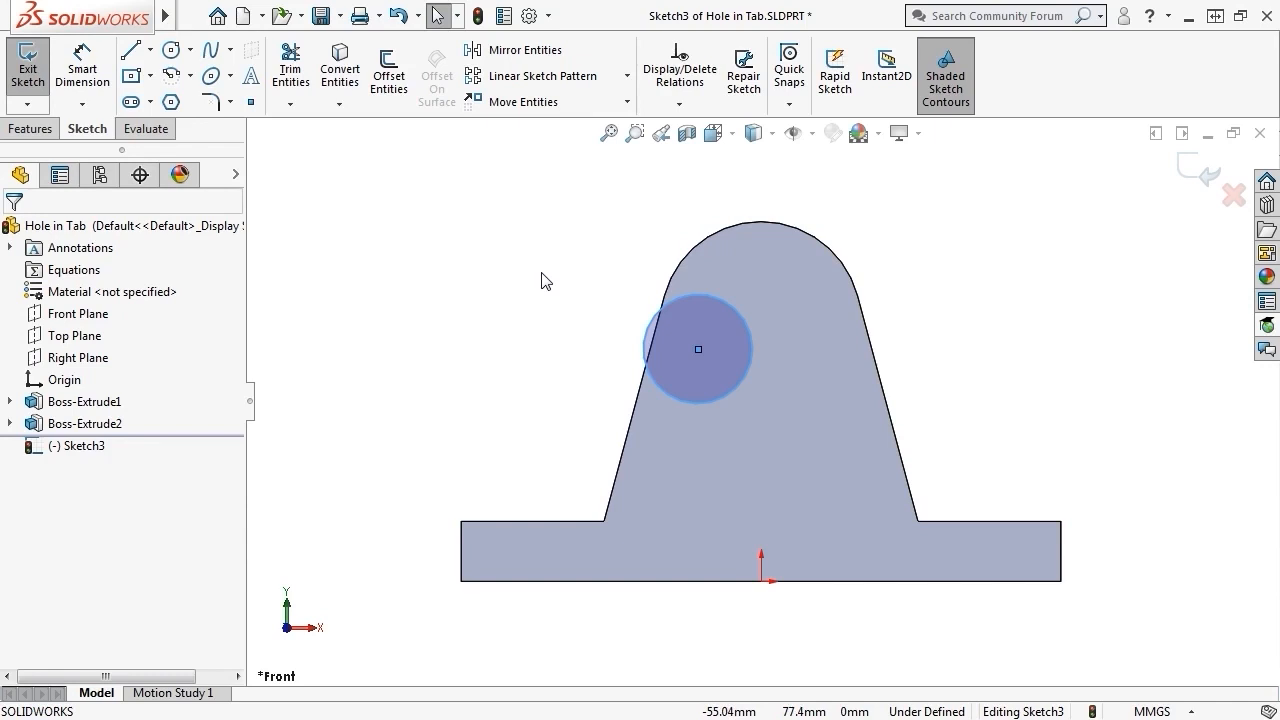
- Make the circle concentric with the lug's rounded top edge
left_click(685, 299)
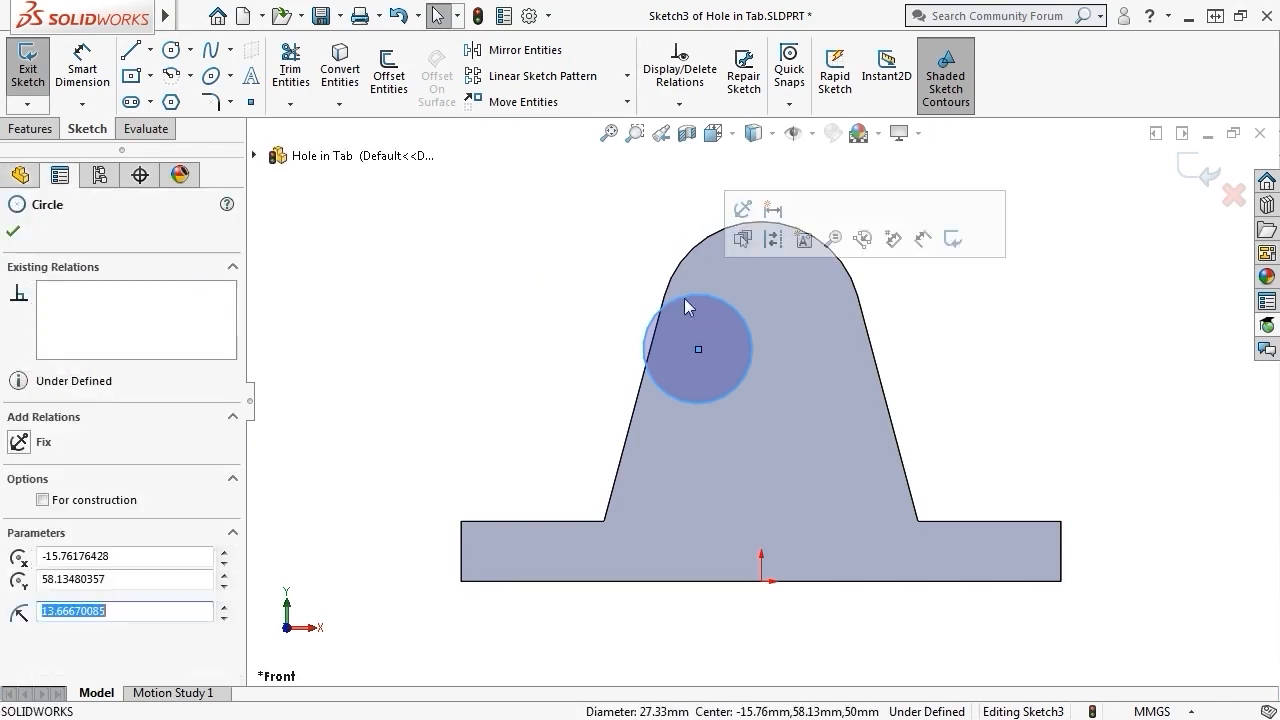
left_click(696, 243, "ctrl")
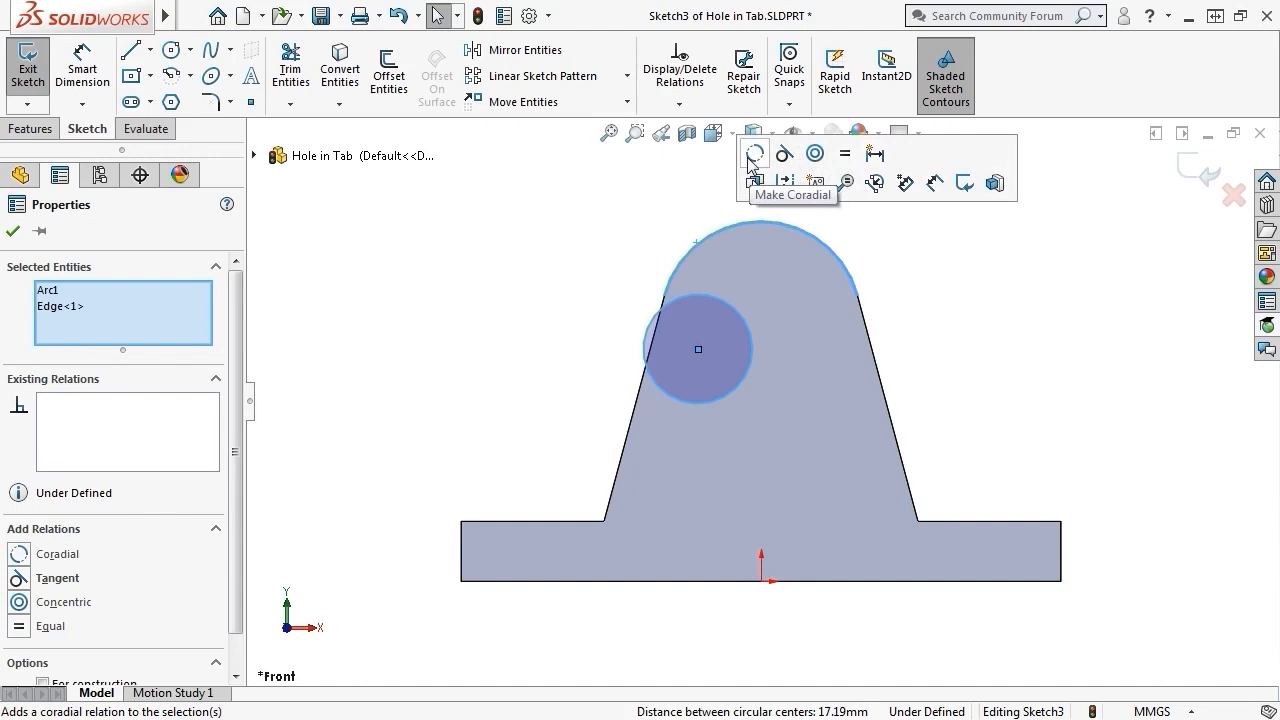
left_click(813, 154)
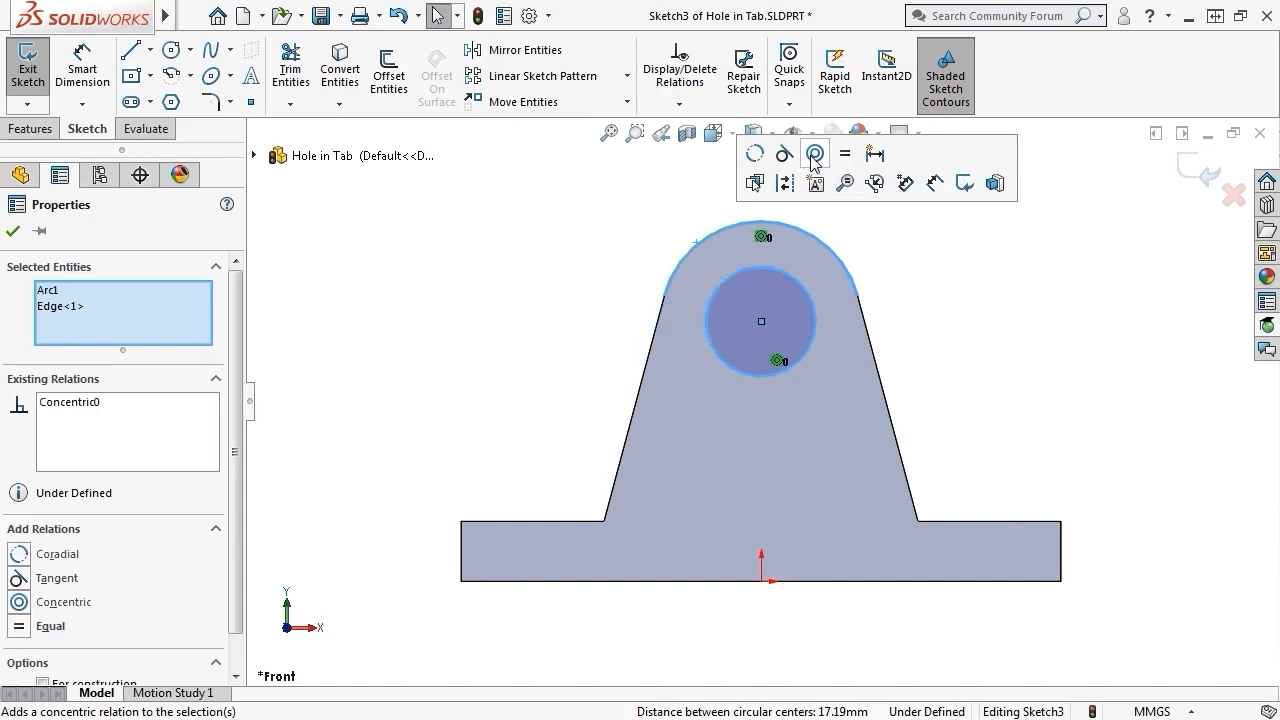
left_click(640, 232)
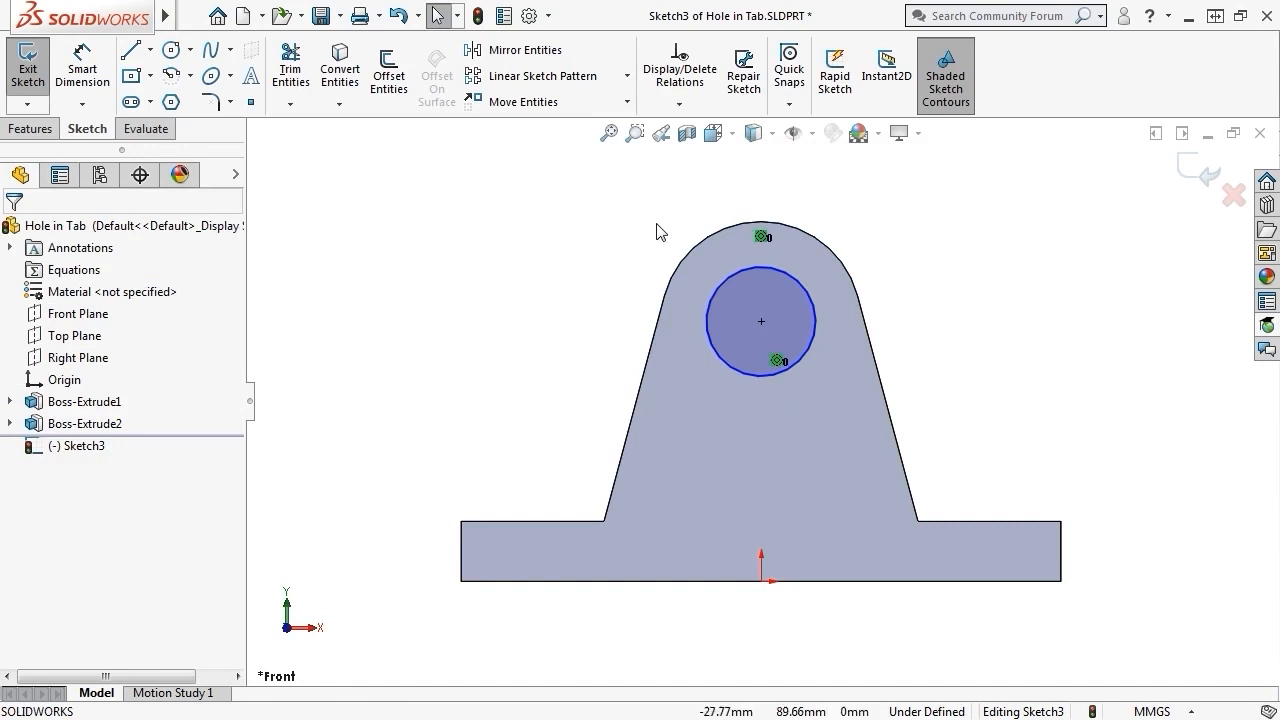
- Delete the circle's concentric relation and move the circle down and left, away from the arc's centre
left_click(760, 237)
left_click(597, 256)
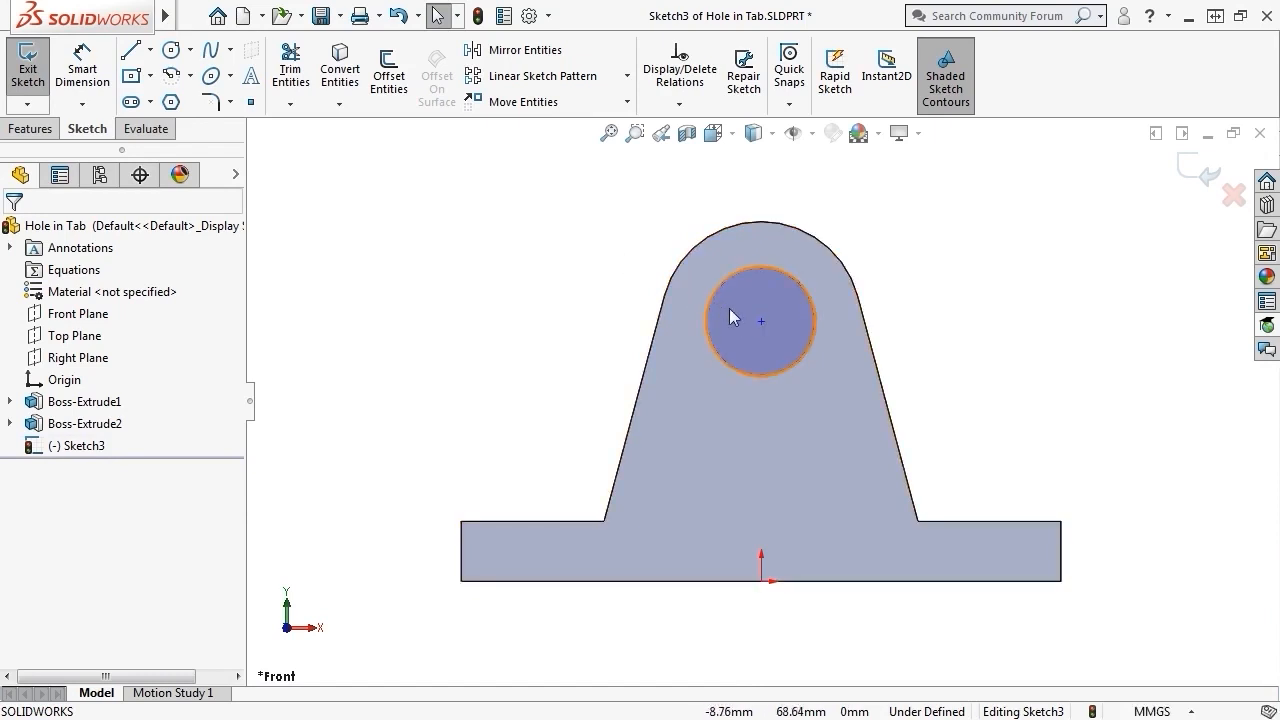
left_click(761, 323)
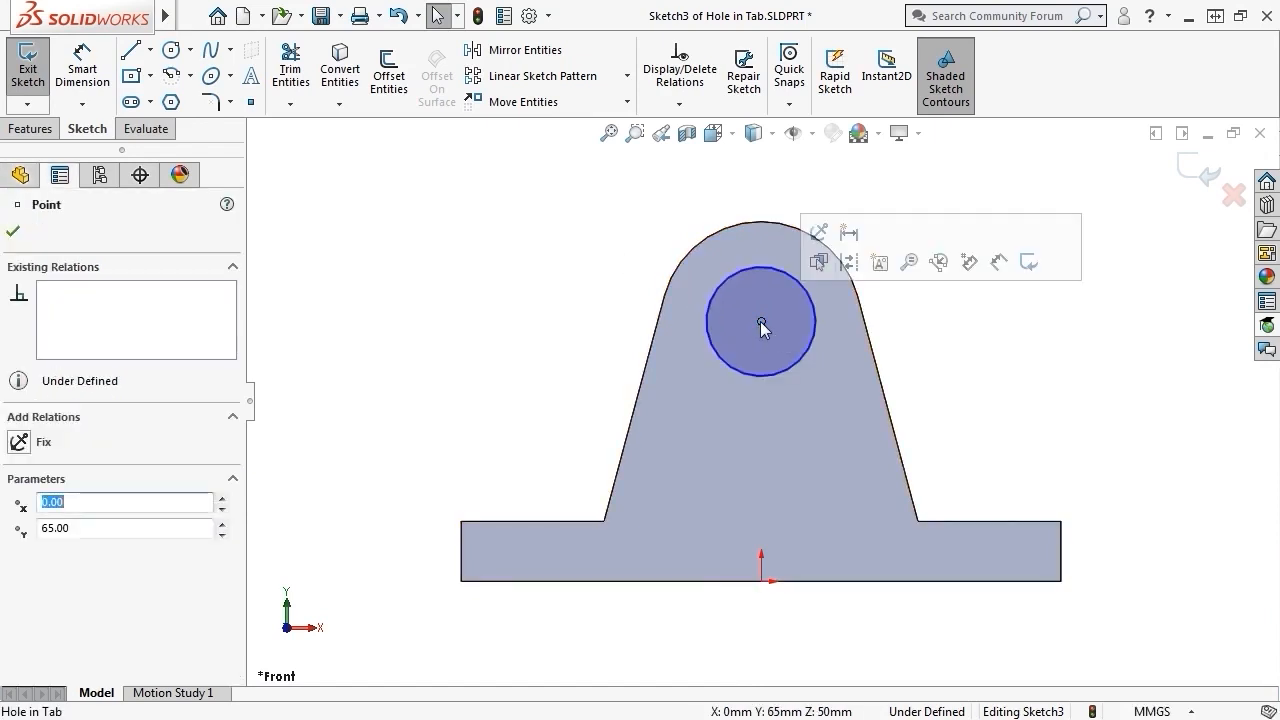
left_click_drag(761, 323, 705, 372)
left_click(588, 373)
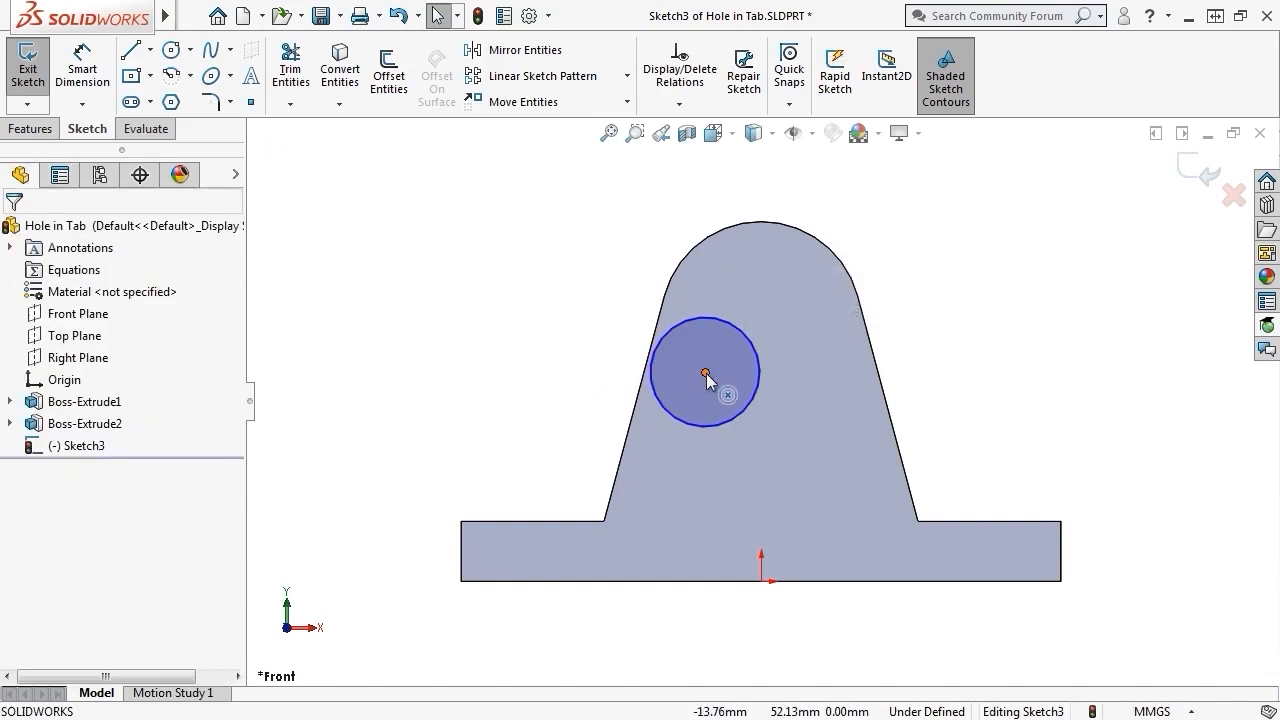
- Place the circle's centre coincident with the centre of the lug's rounded top edge
left_click_drag(706, 373, 719, 232)
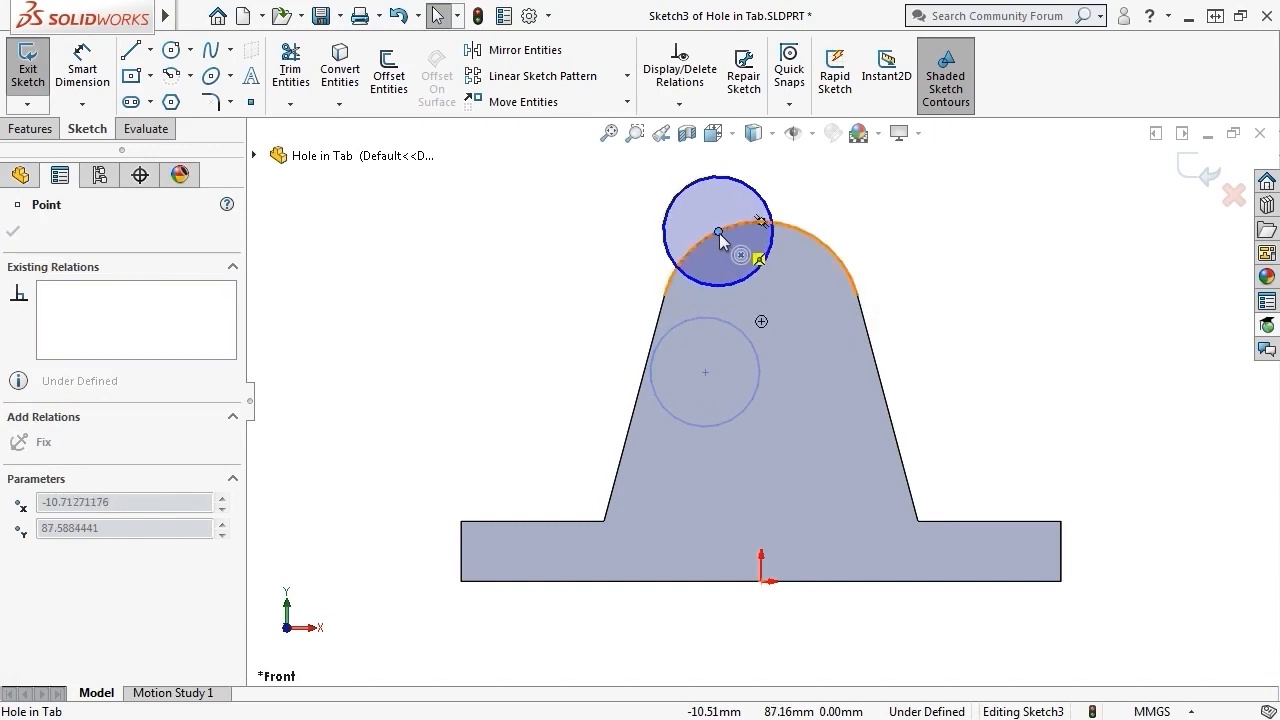
left_click_drag(719, 233, 763, 322)
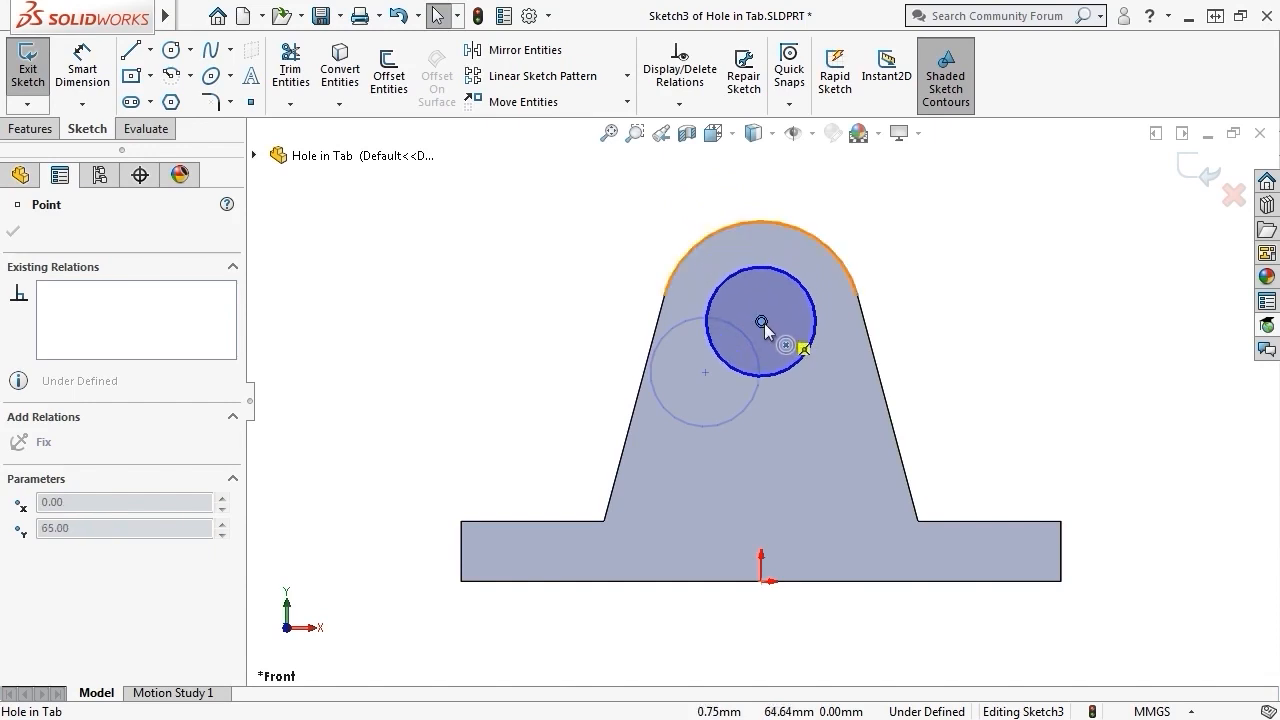
left_click_drag(764, 323, 762, 322)
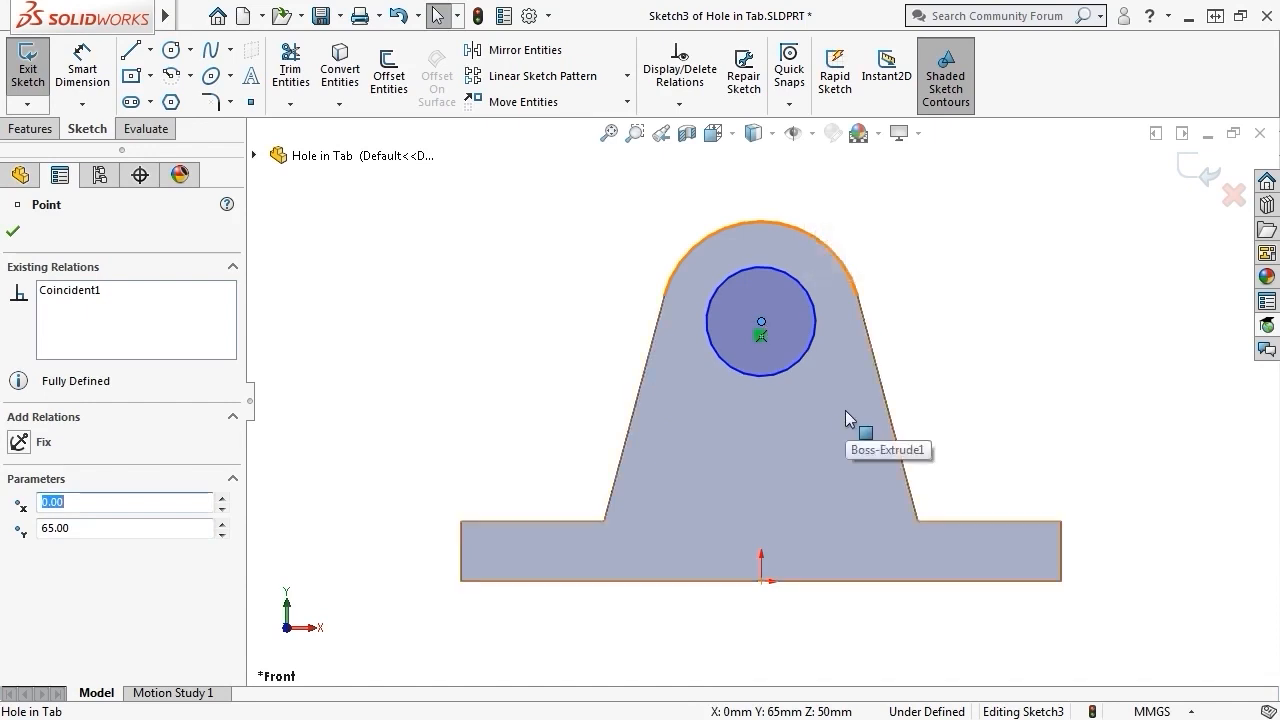
key("Escape")
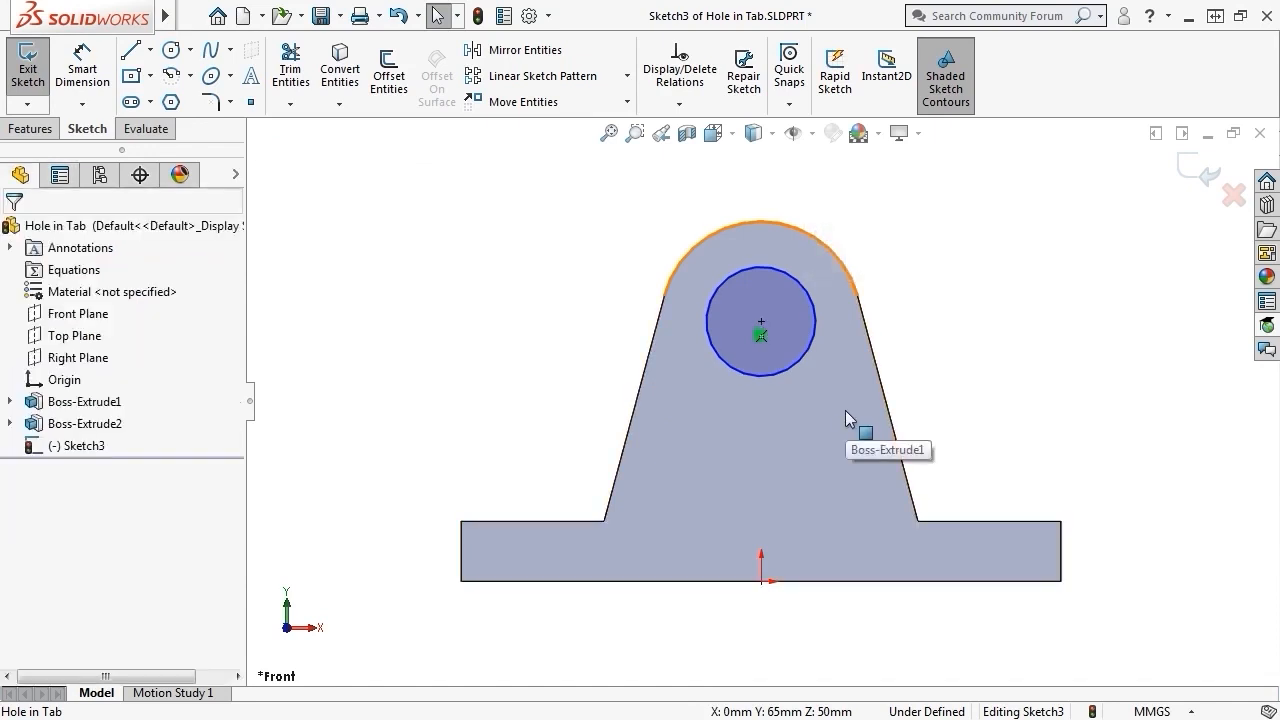
left_click(760, 322)
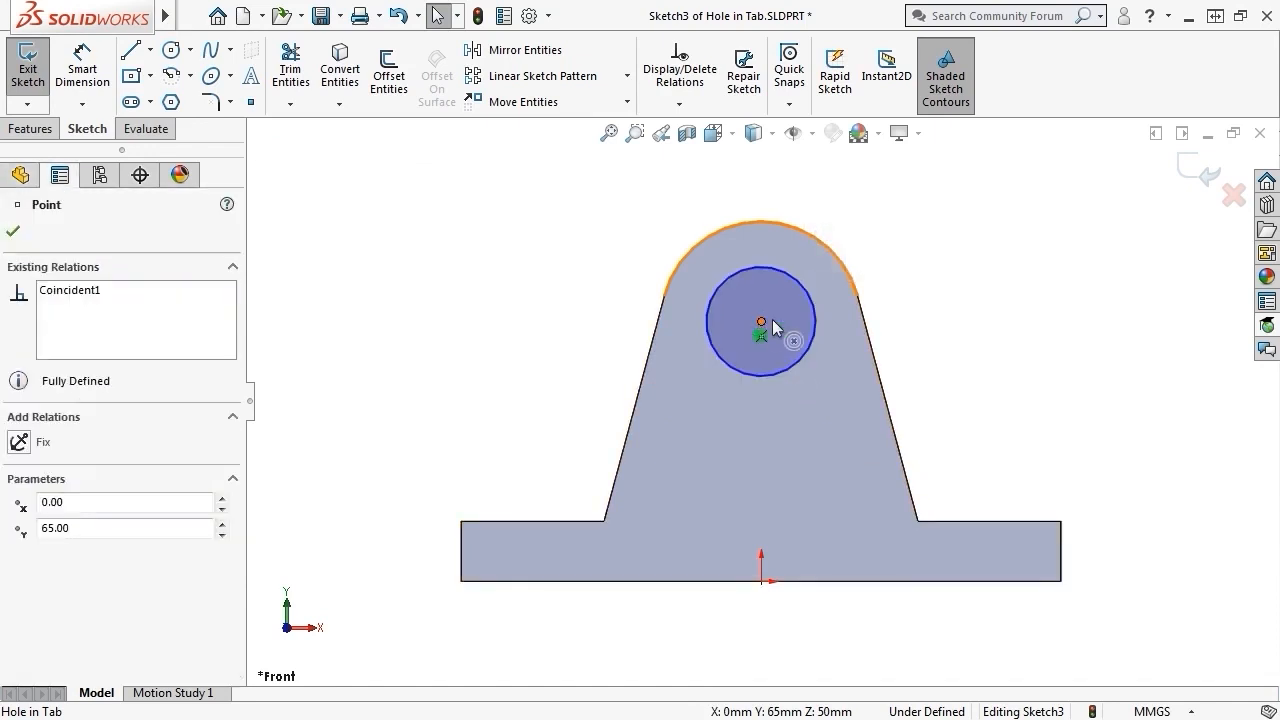
left_click(870, 285)
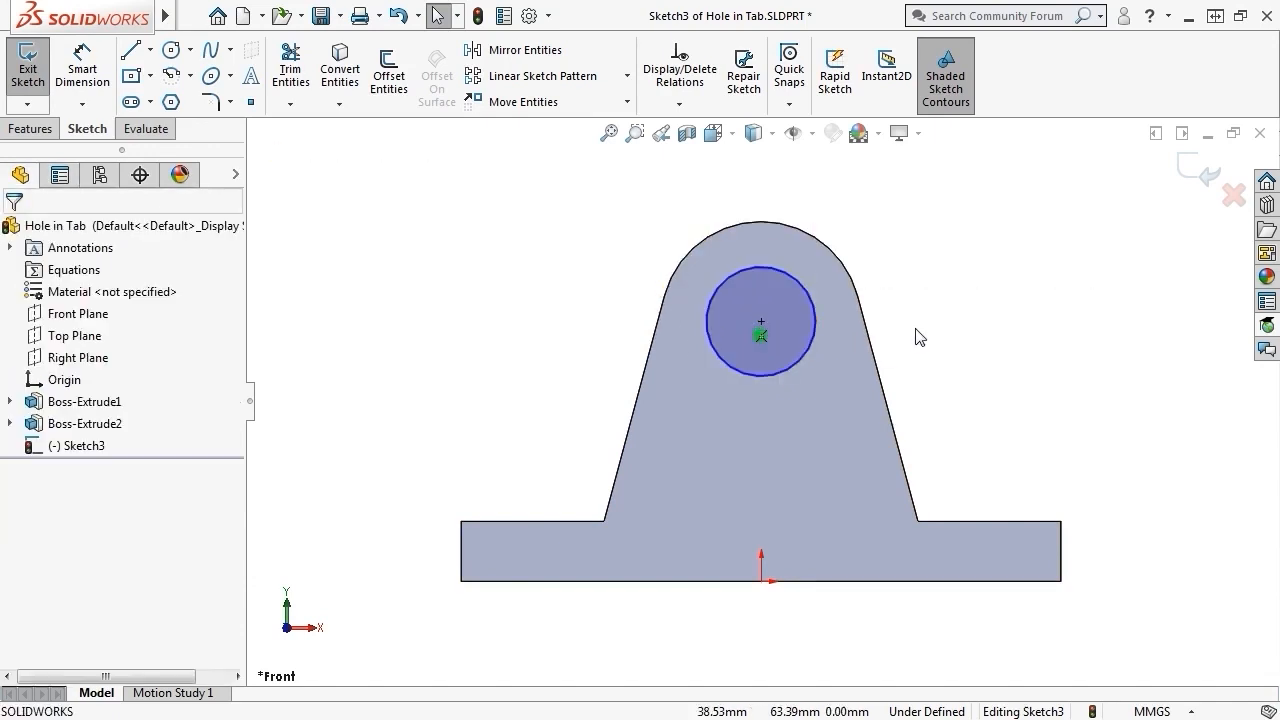
- Dimension the circle's diameter as 20 mm and finish the sketch to set up the cut
left_click_drag(796, 367, 844, 371)
left_click(927, 377)
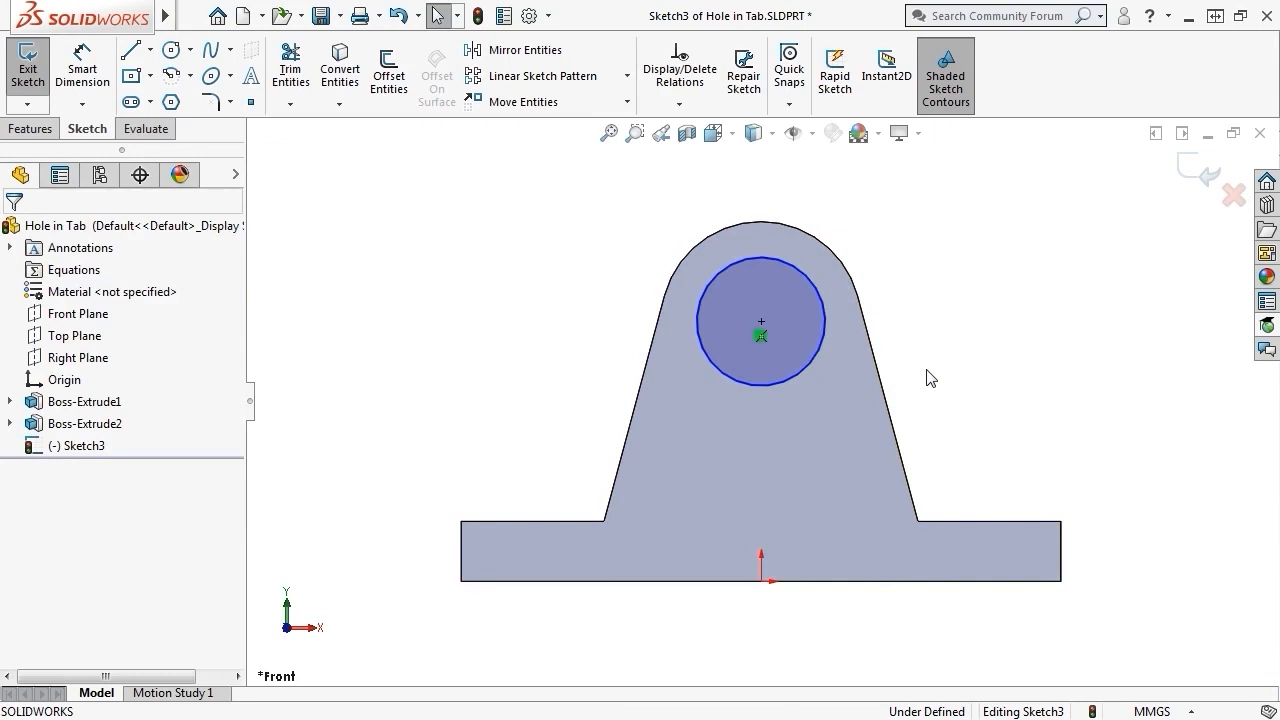
key("s")
left_click(988, 390)
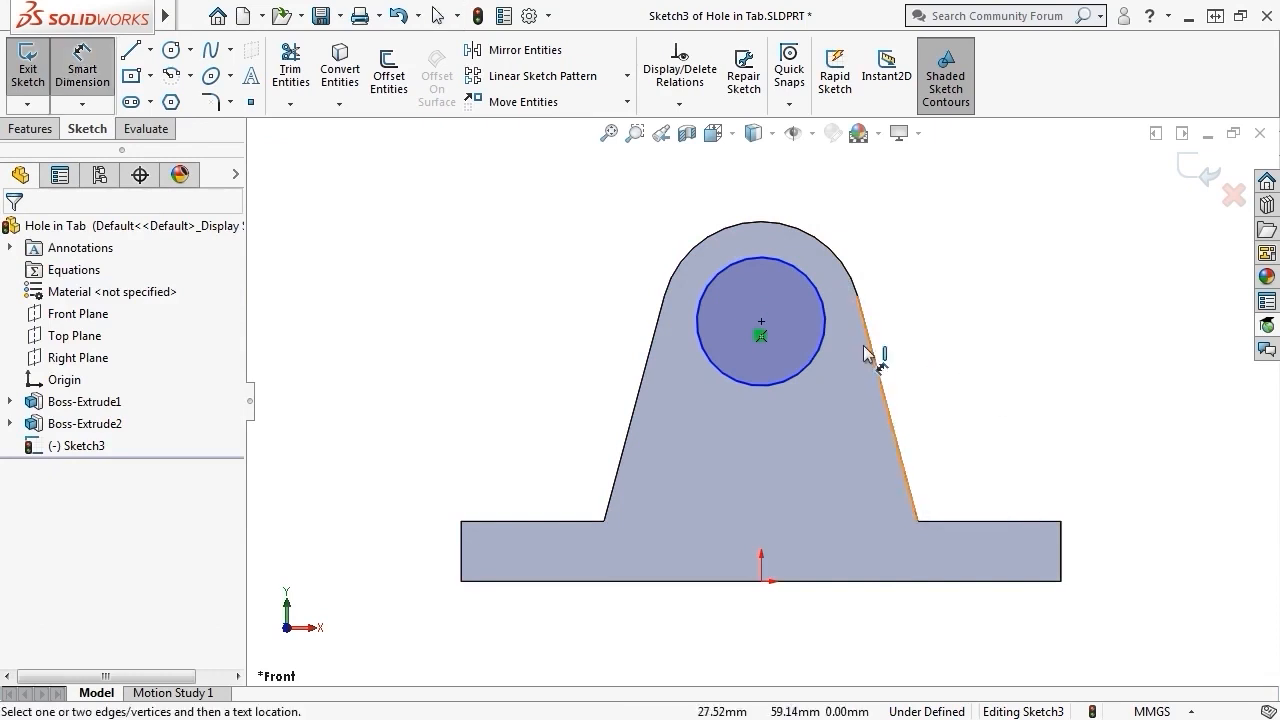
left_click(826, 350)
left_click(908, 330)
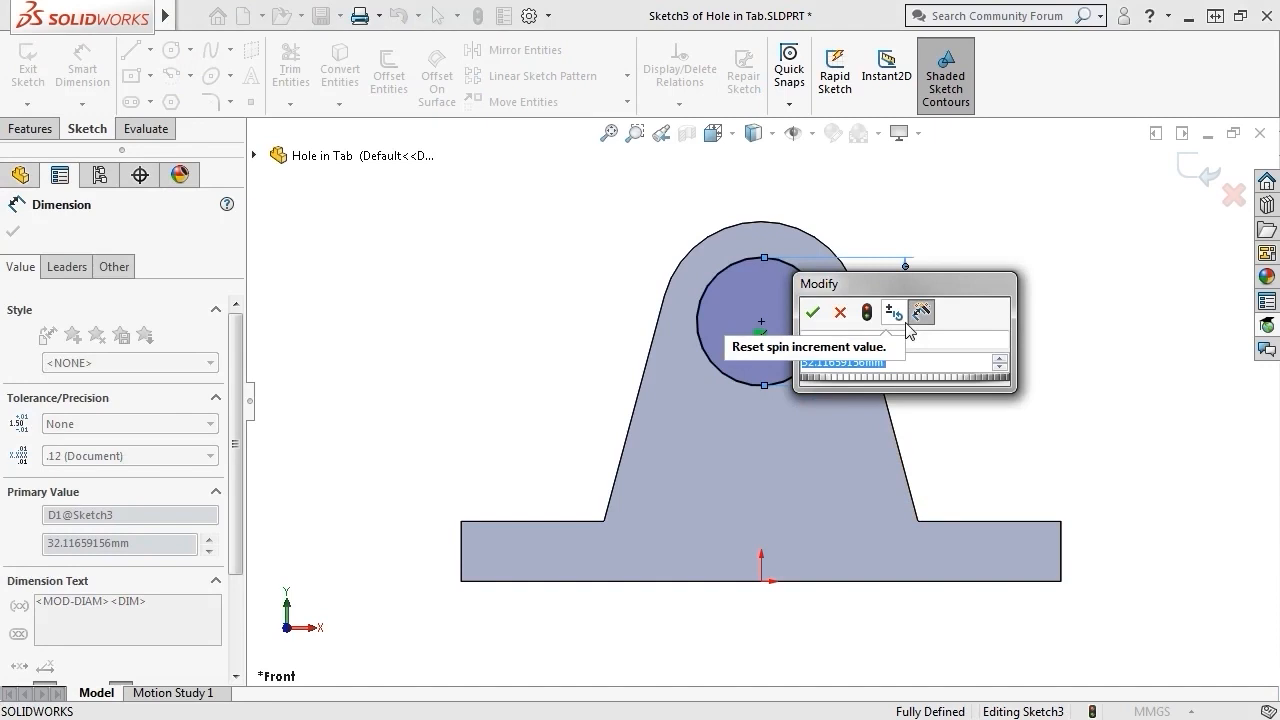
type("20")
key("Return")
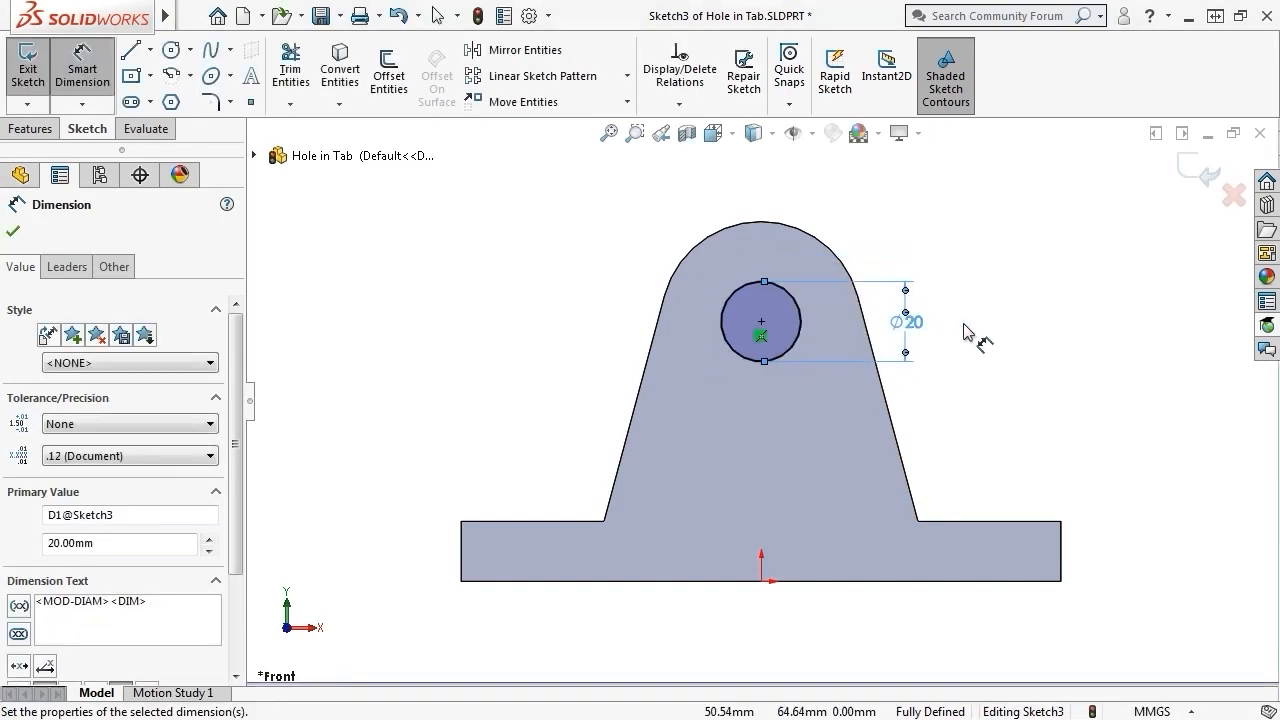
key("Escape")
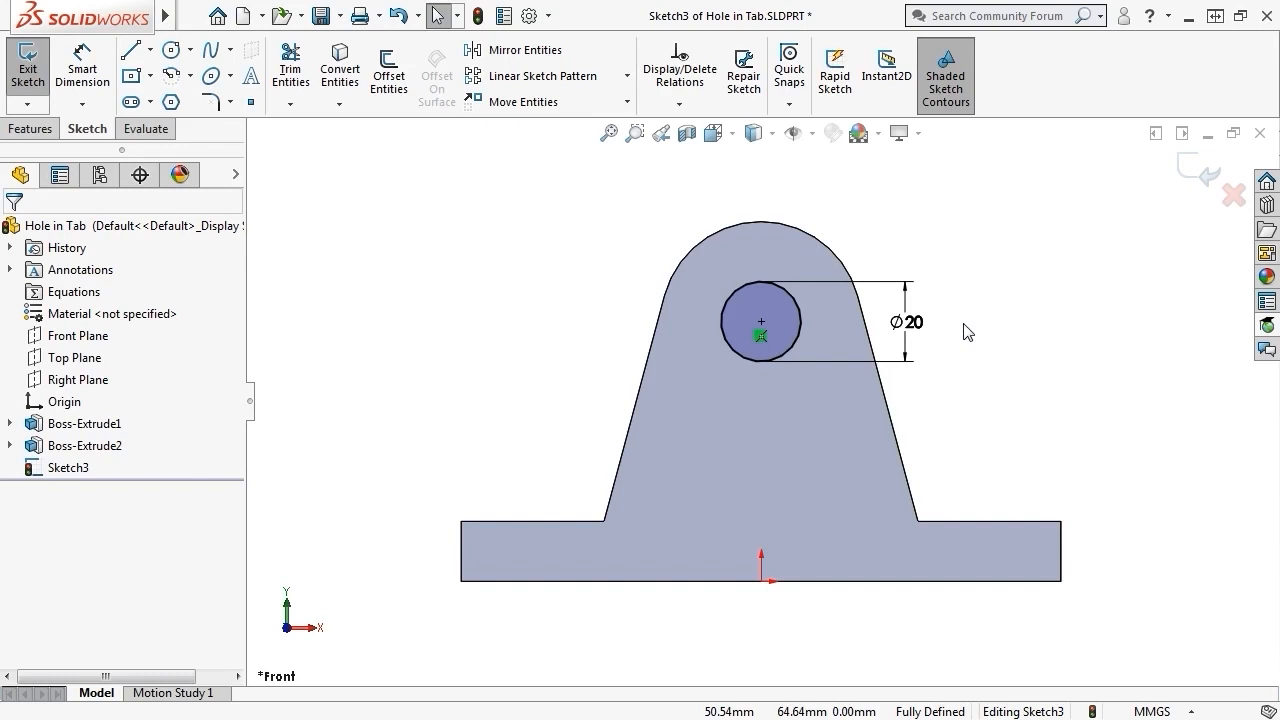
left_click(1190, 176)
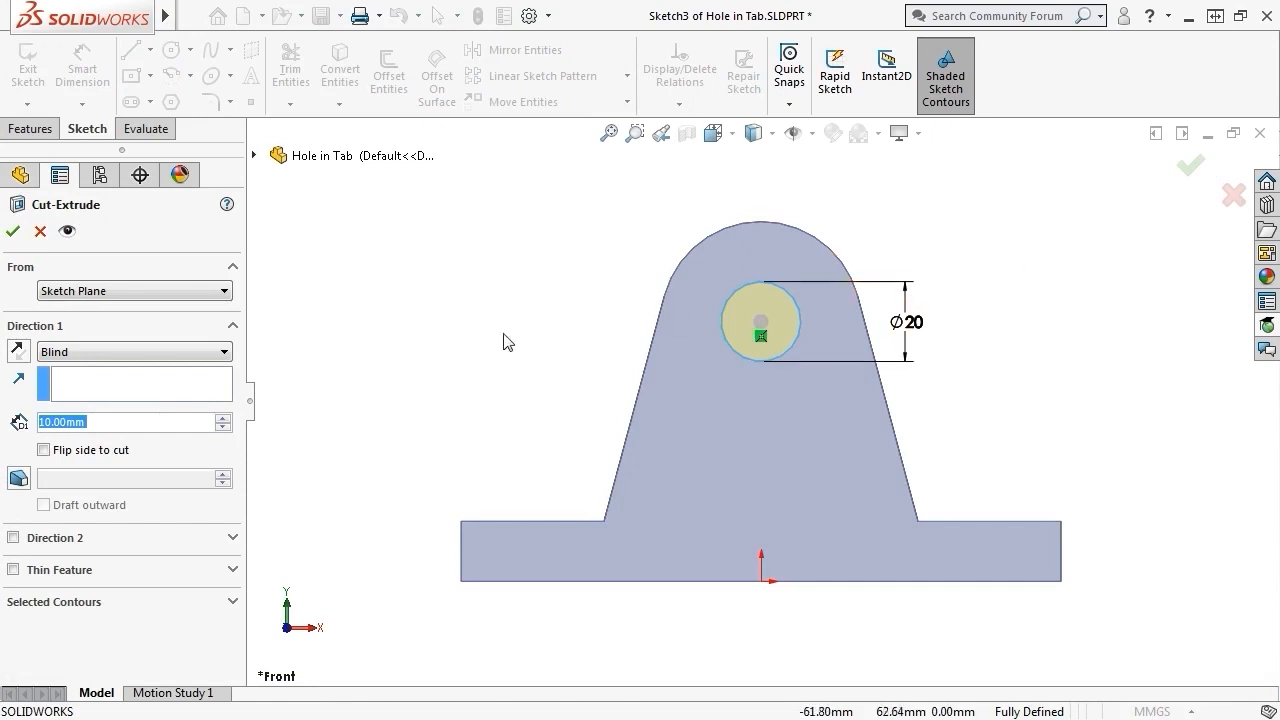
- Try the Through All end condition for the hole cut
left_click(155, 352)
left_click(156, 354)
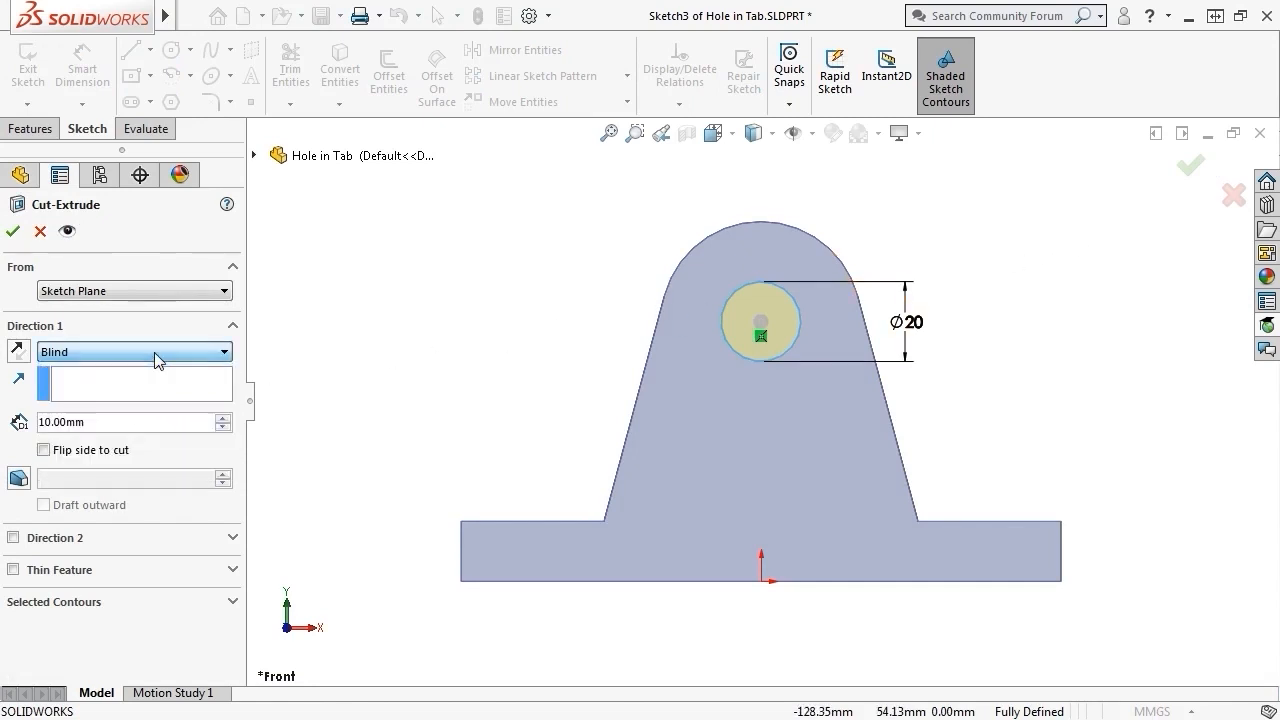
left_click(84, 352)
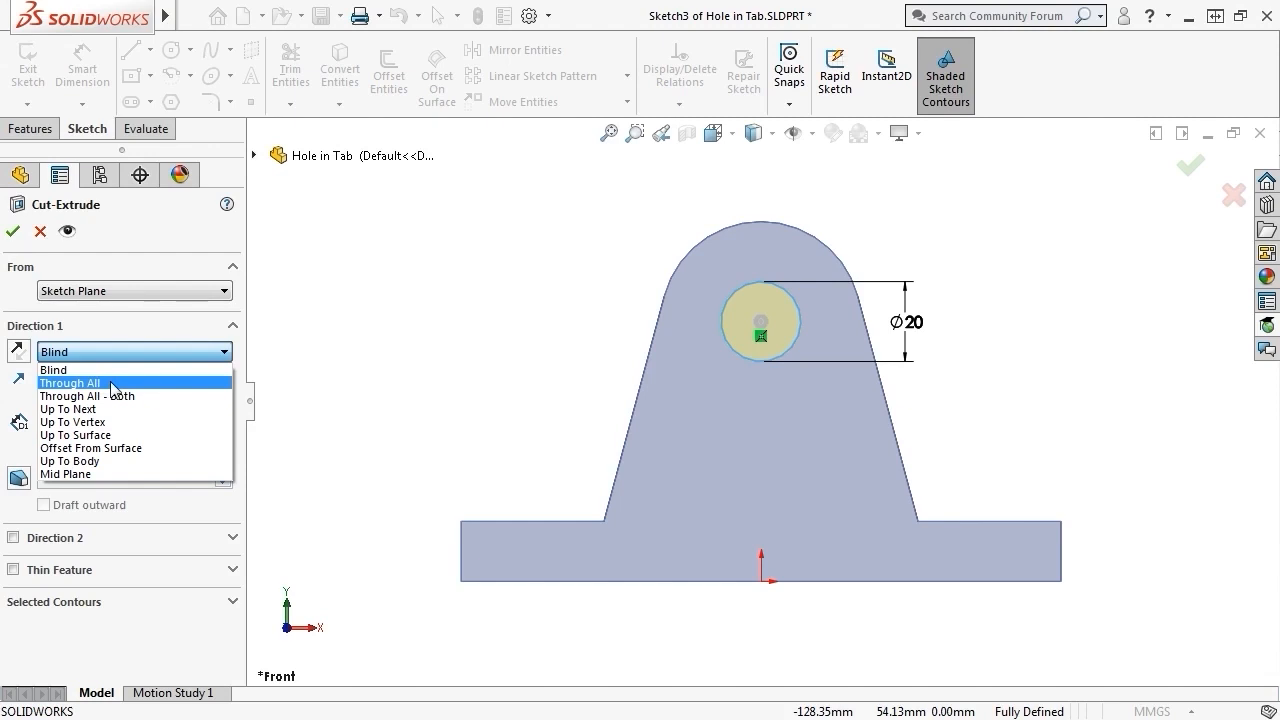
left_click(113, 383)
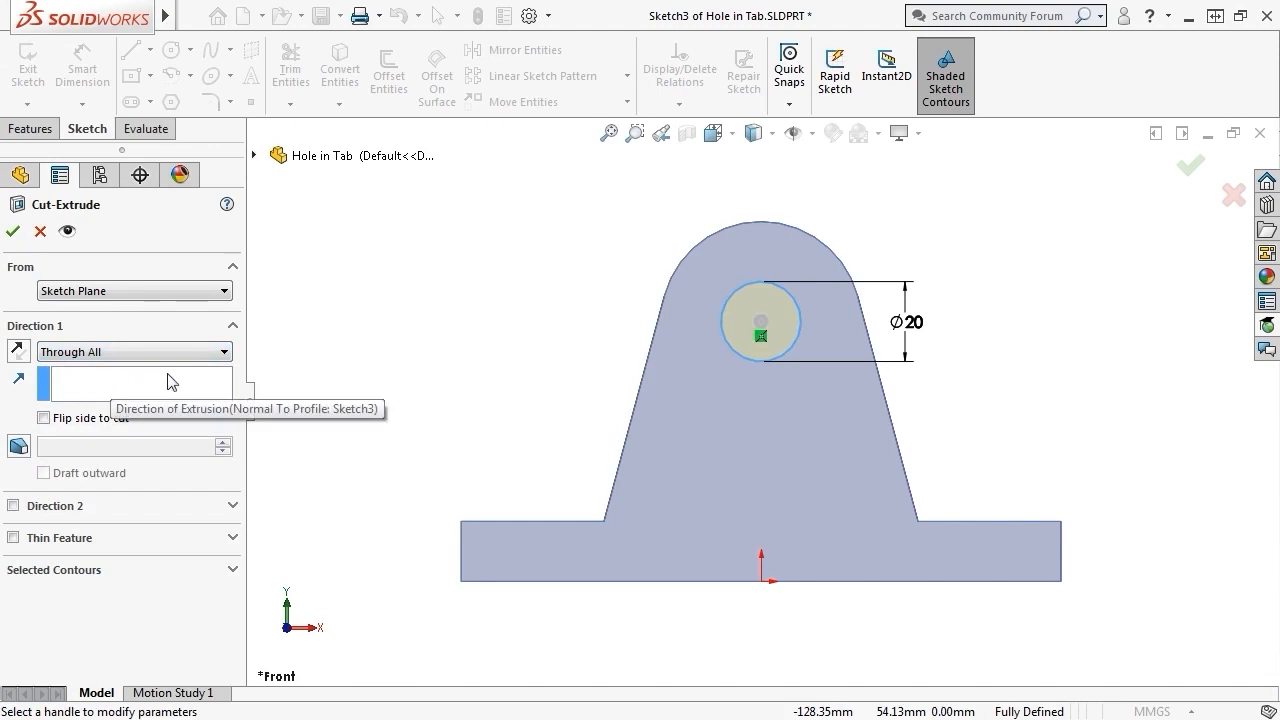
middle_click_drag(489, 338, 386, 351)
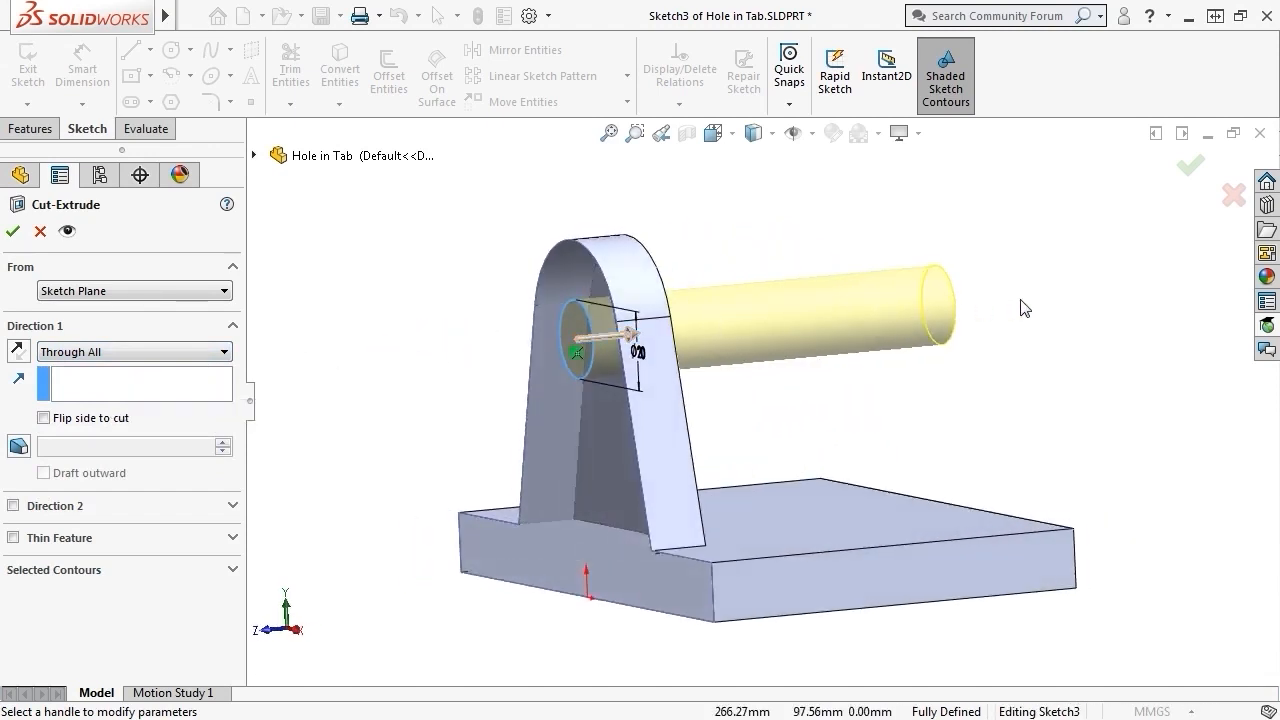
- Try a Blind end condition with a depth of 15 mm for the hole cut
left_click(160, 352)
left_click(157, 374)
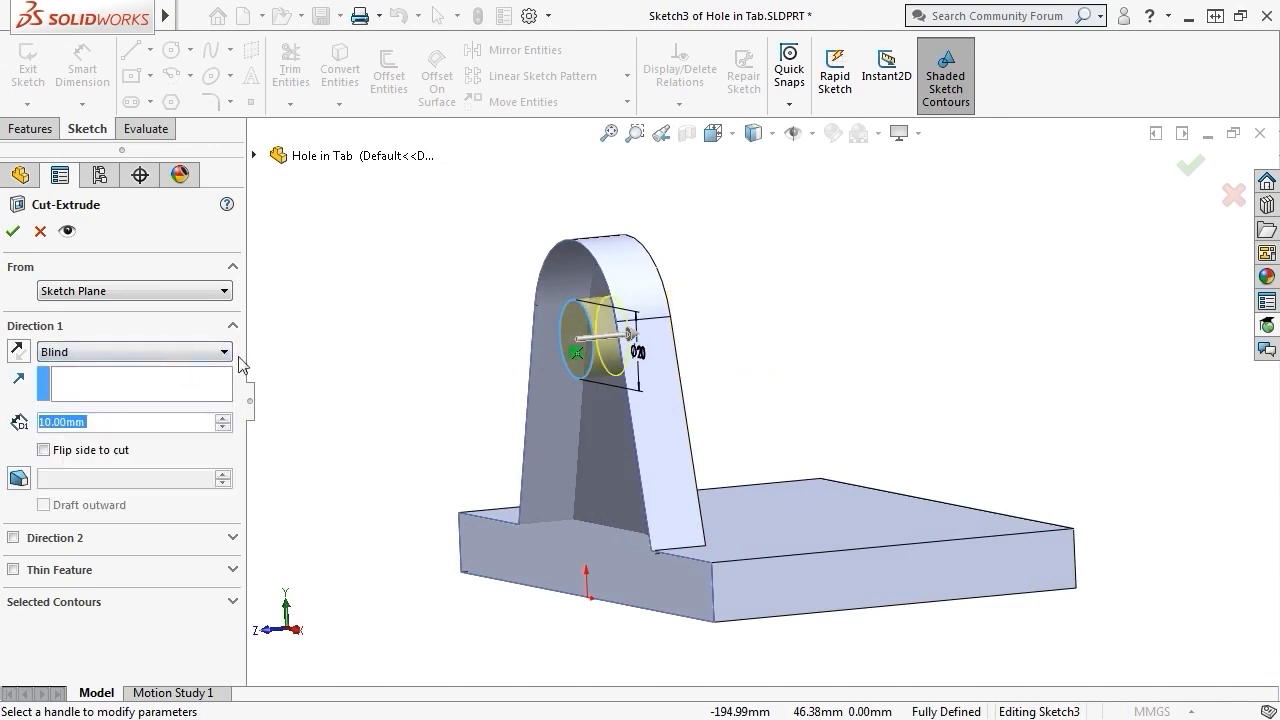
middle_click_drag(360, 360, 290, 365)
left_click_drag(104, 419, 34, 425)
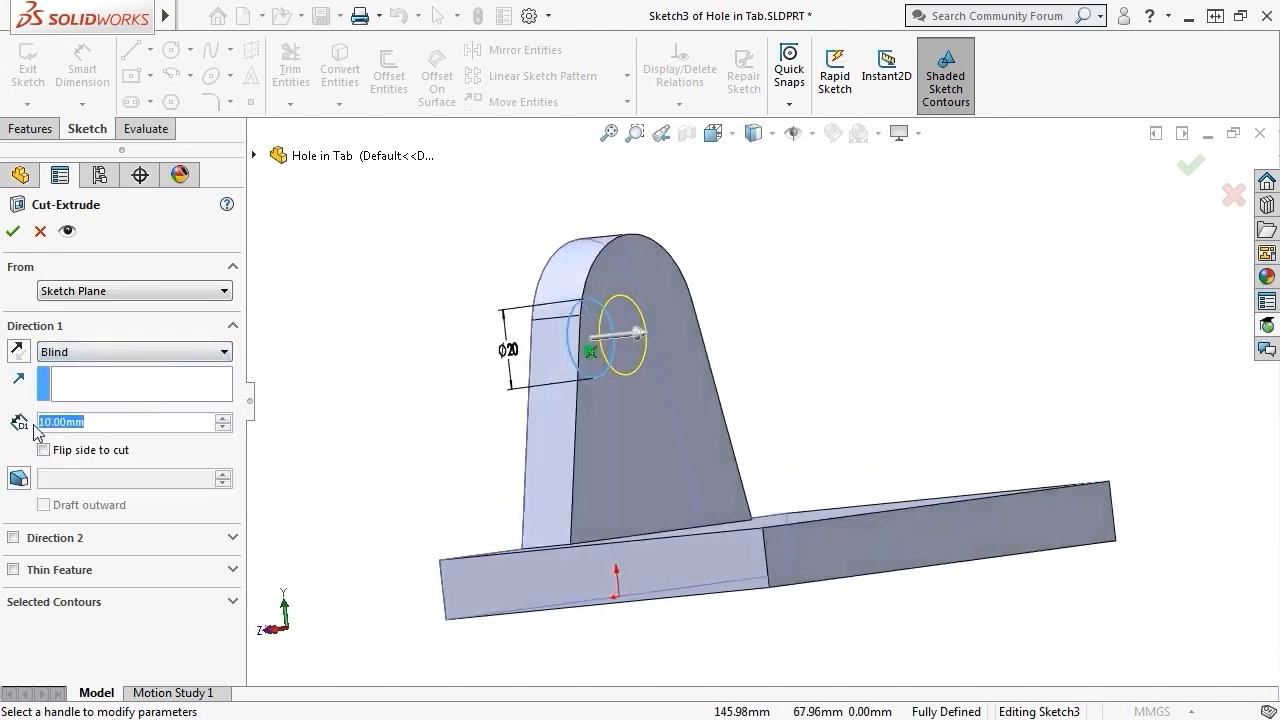
type("15")
key("Return")
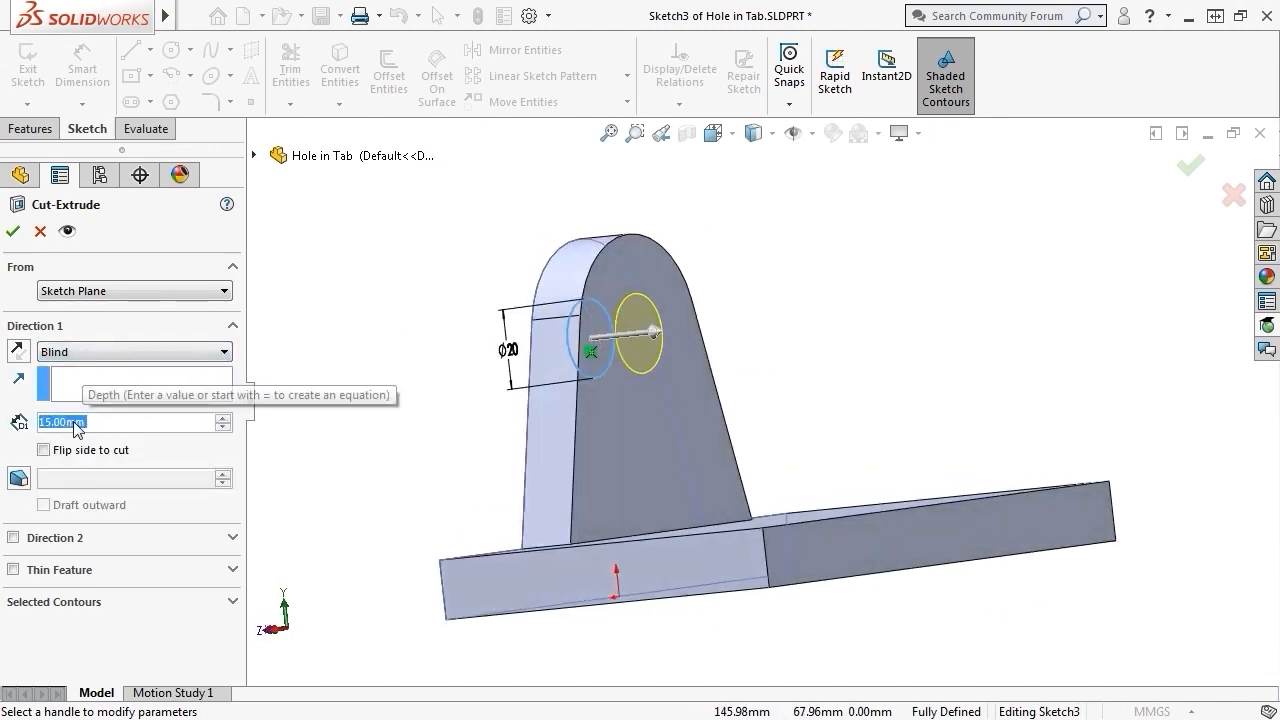
left_click(100, 422)
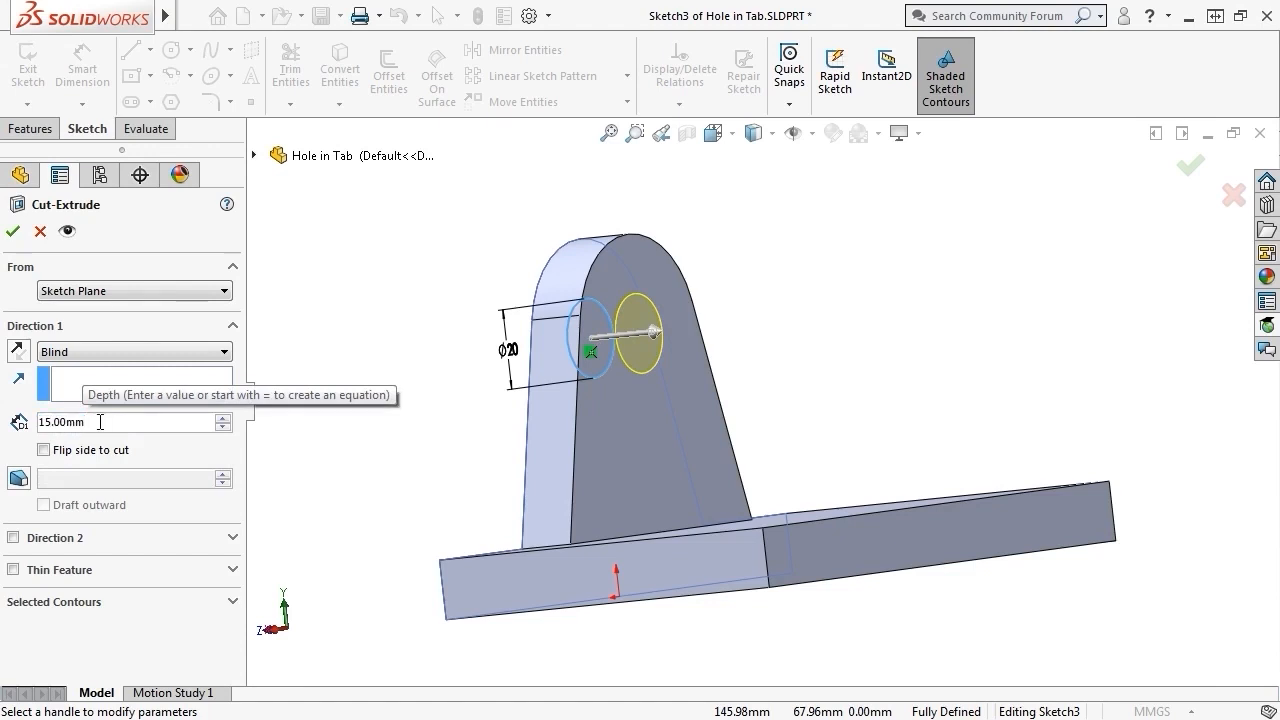
- Set the hole cut's end condition to Through All and finish the cut through the lug
left_click(103, 353)
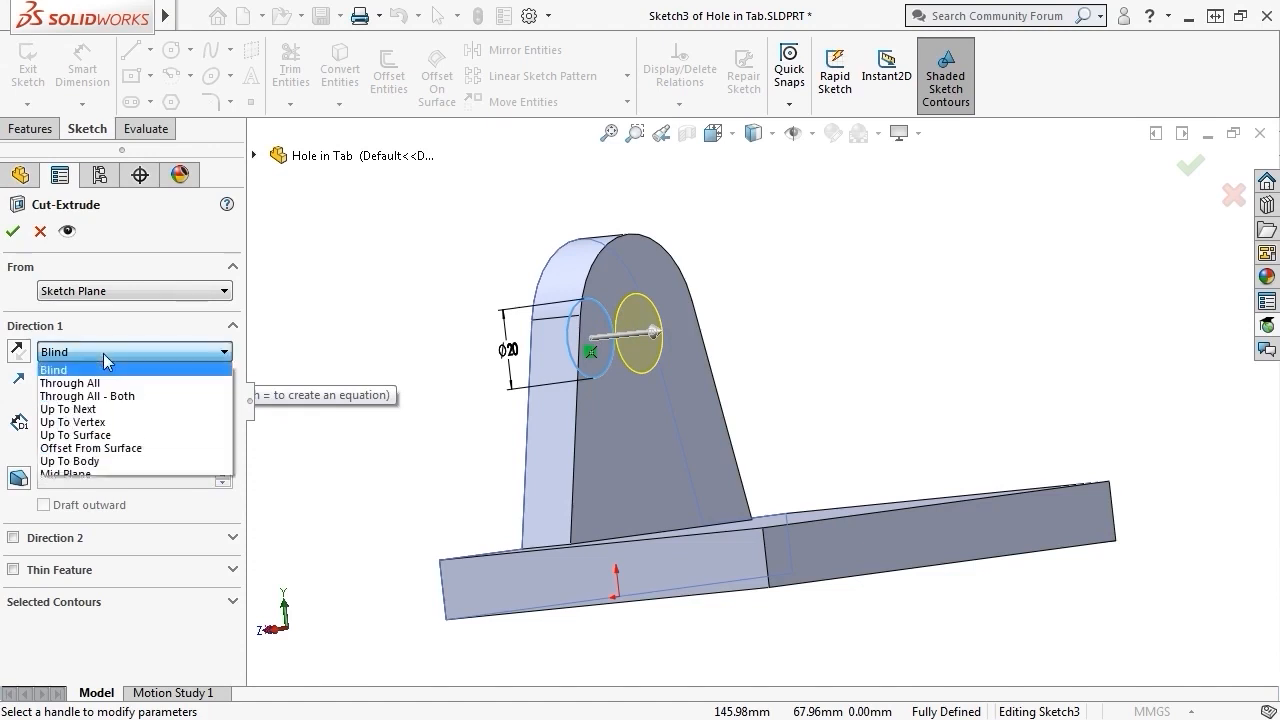
left_click(101, 379)
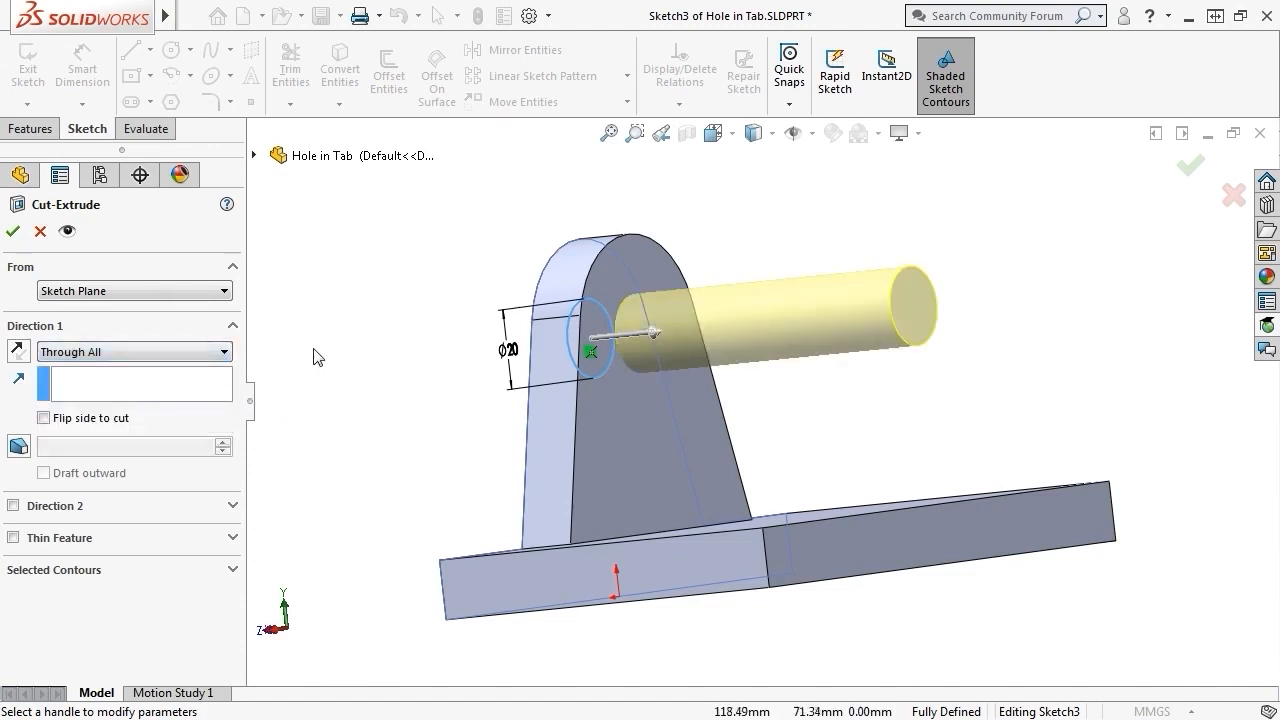
left_click(13, 231)
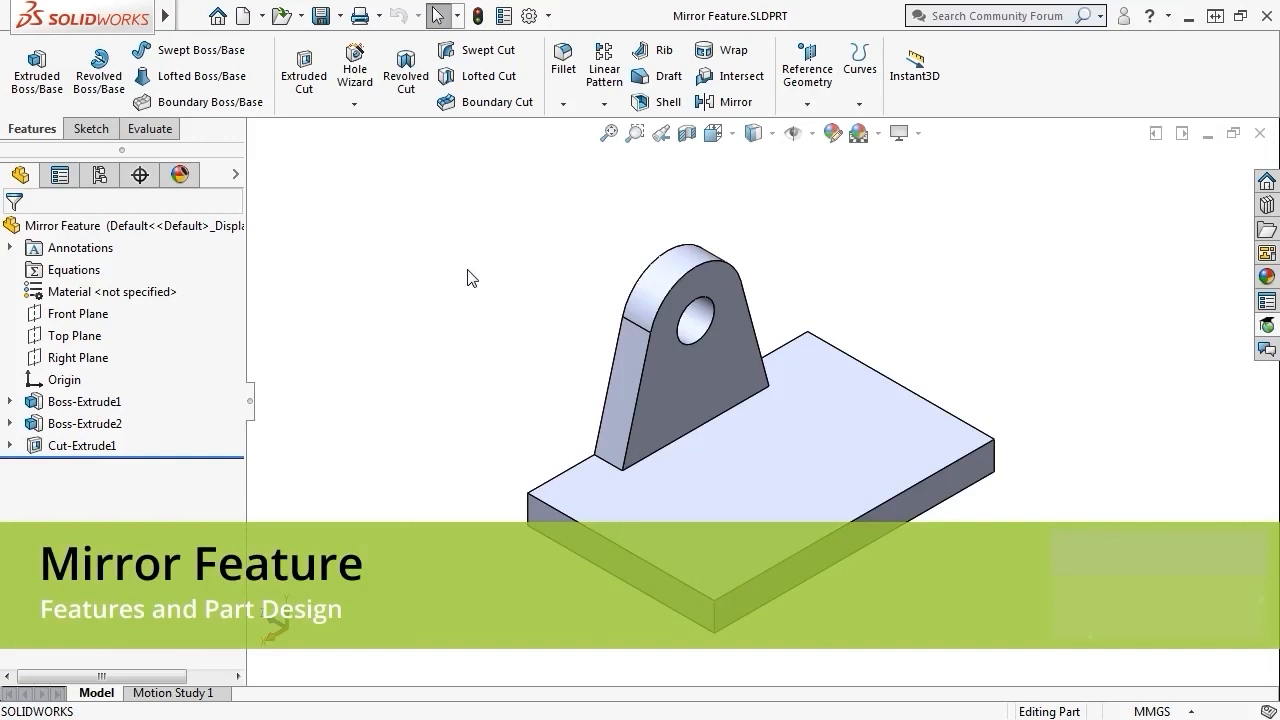
- Mirror the lug (Boss-Extrude2) and its hole (Cut-Extrude1) about the Front Plane to create the second lug
left_click(743, 107)
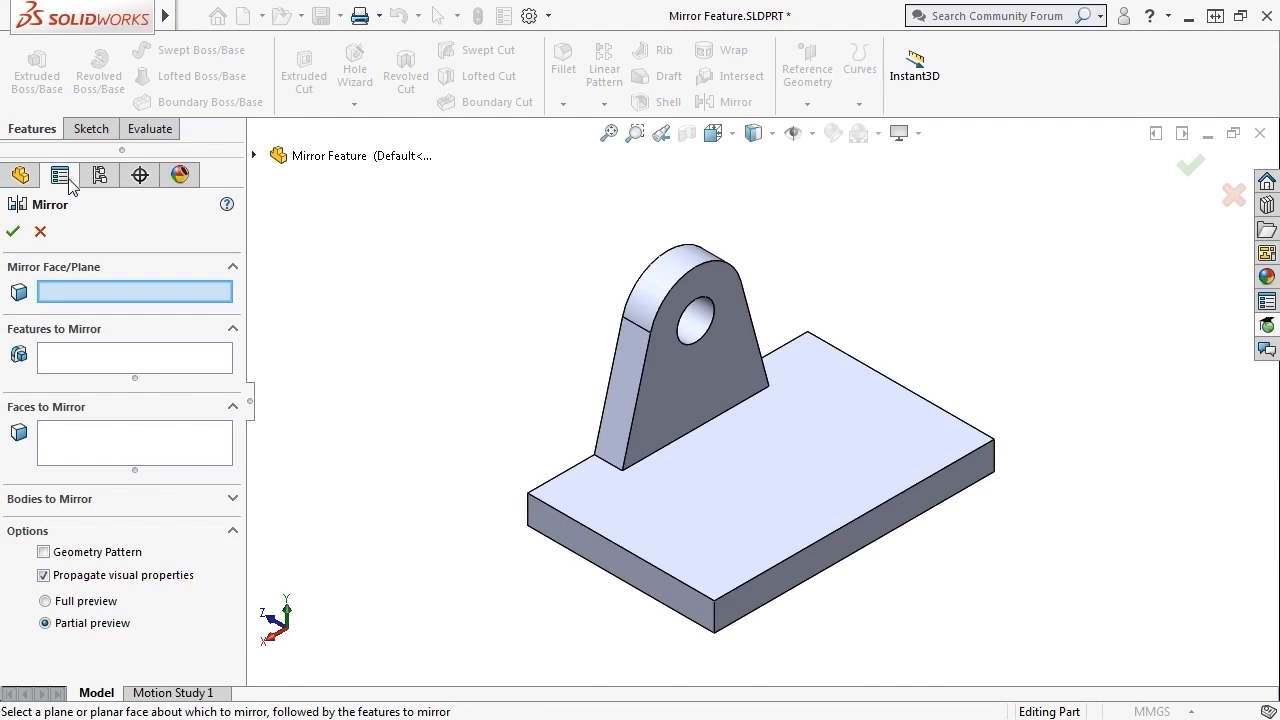
left_click(254, 157)
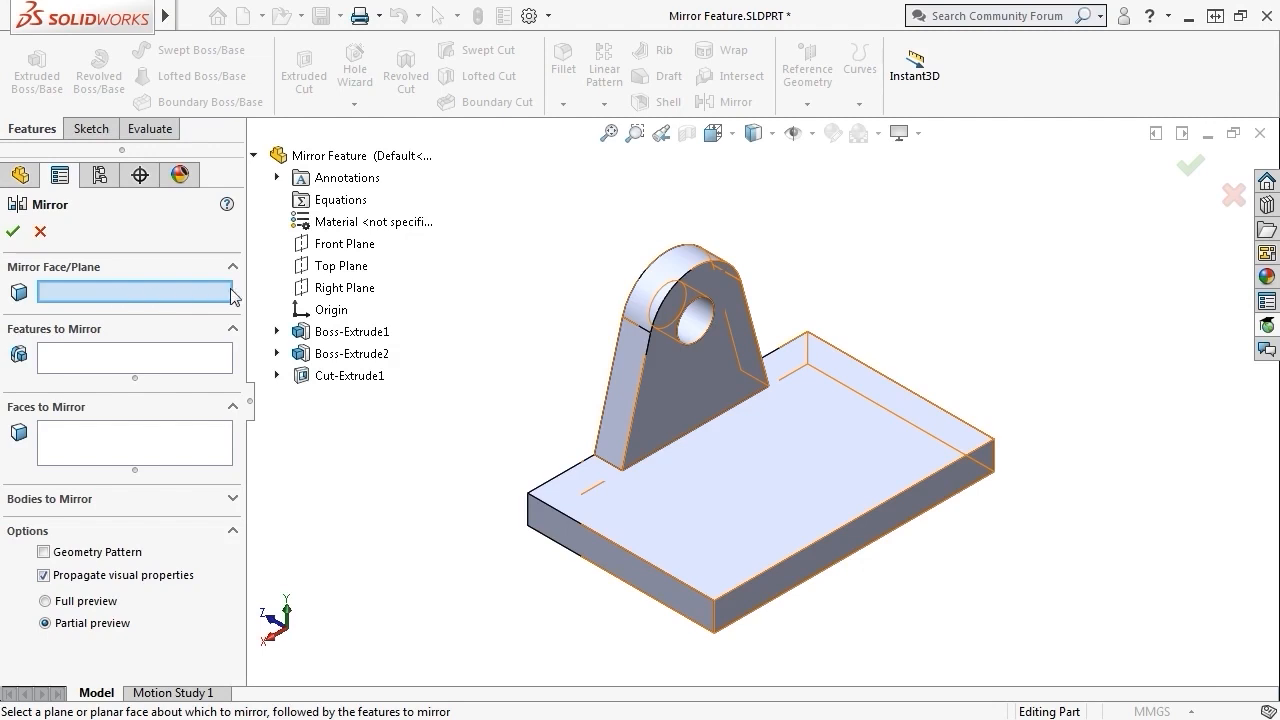
left_click(350, 244)
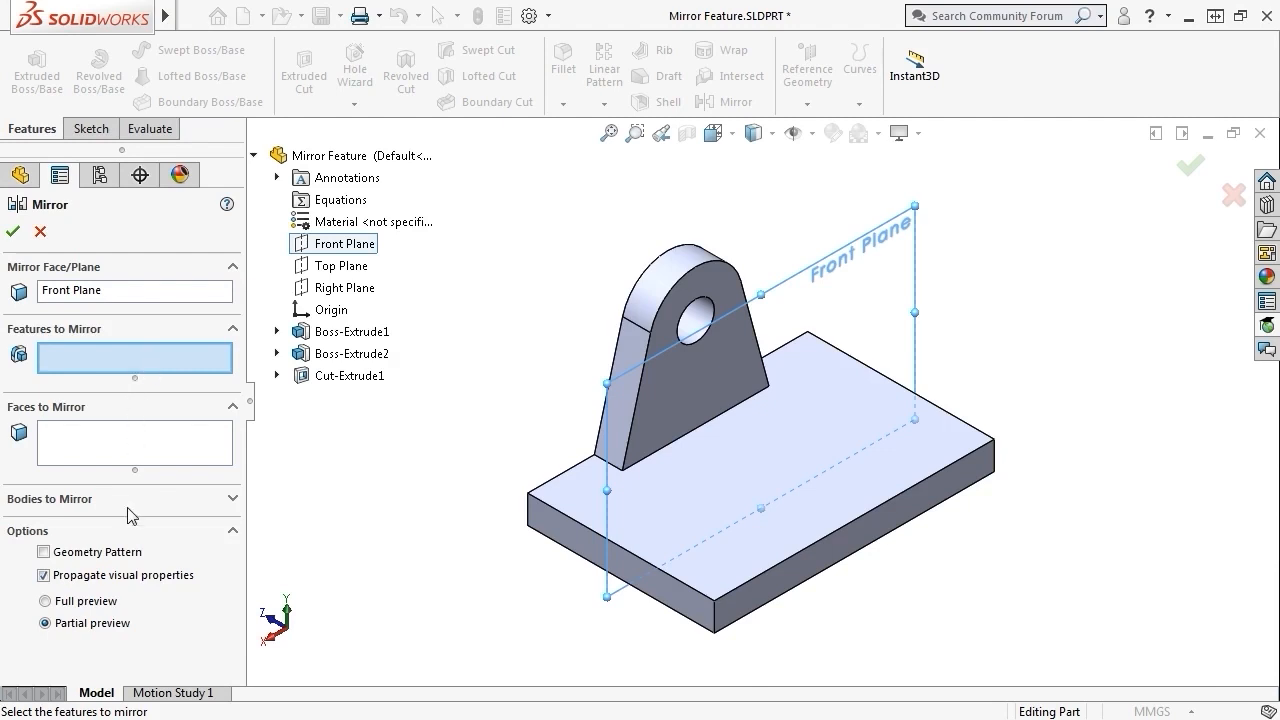
left_click(134, 408)
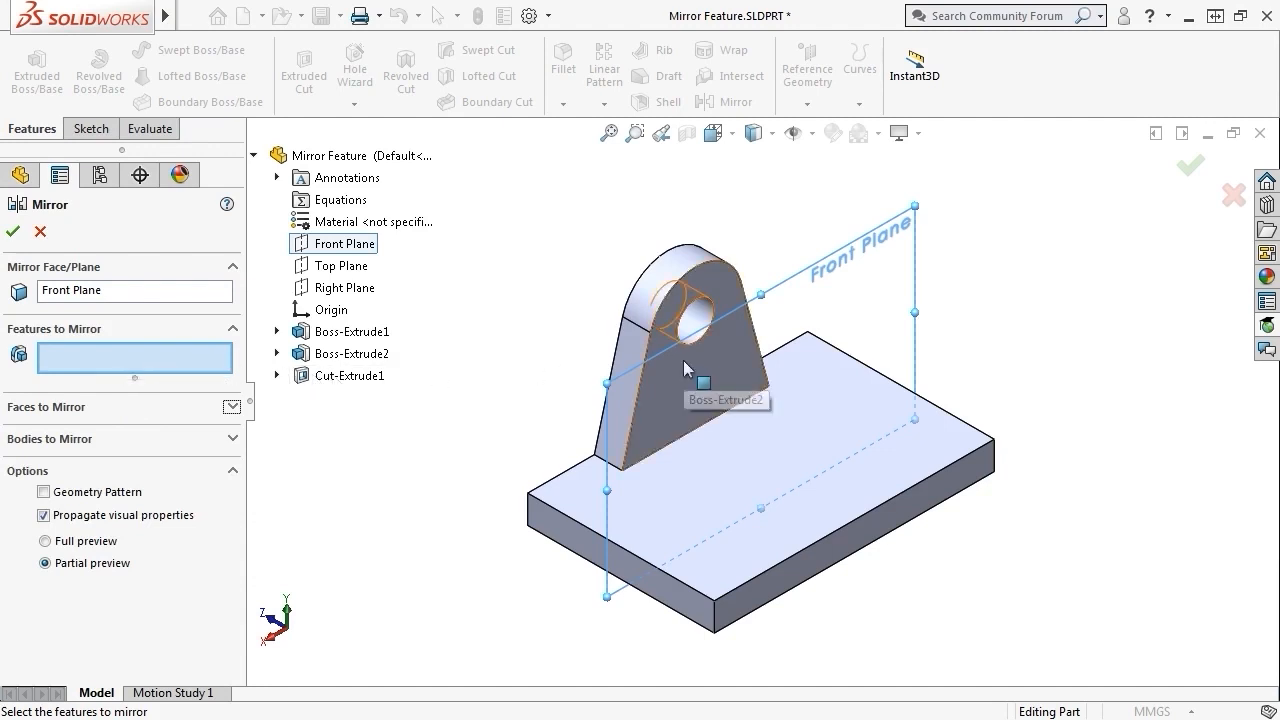
left_click(344, 378)
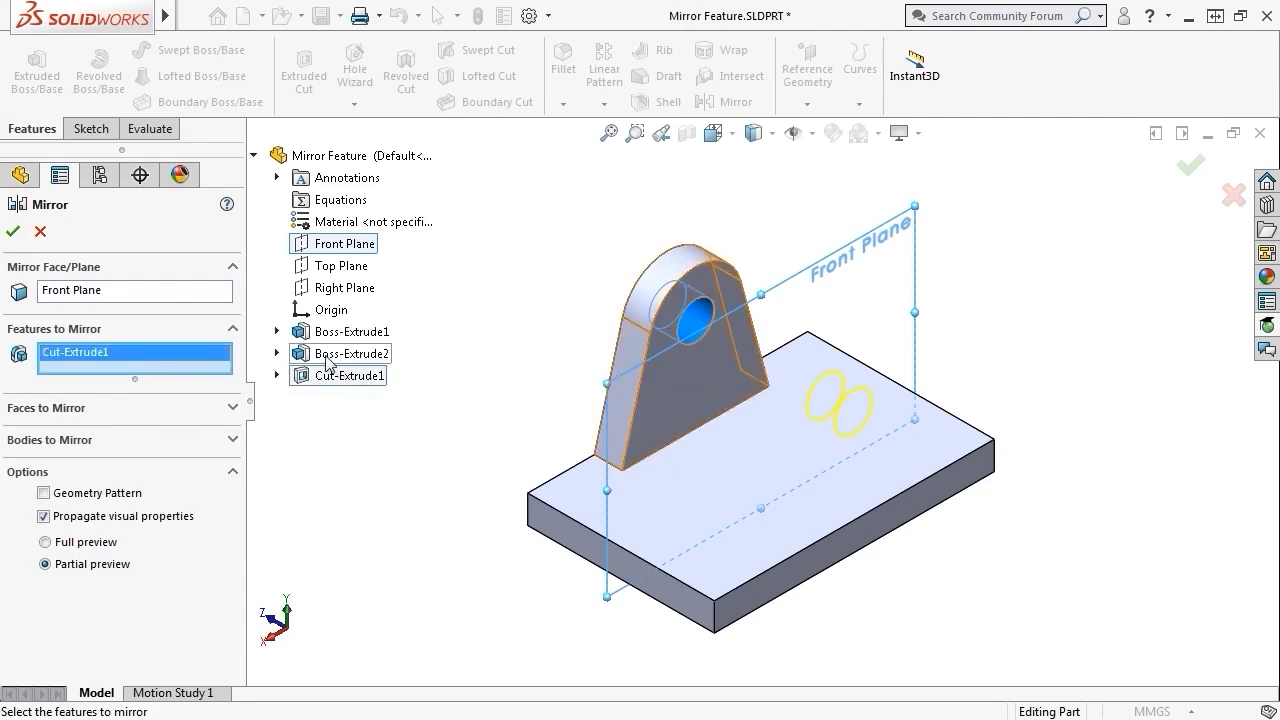
left_click(329, 356)
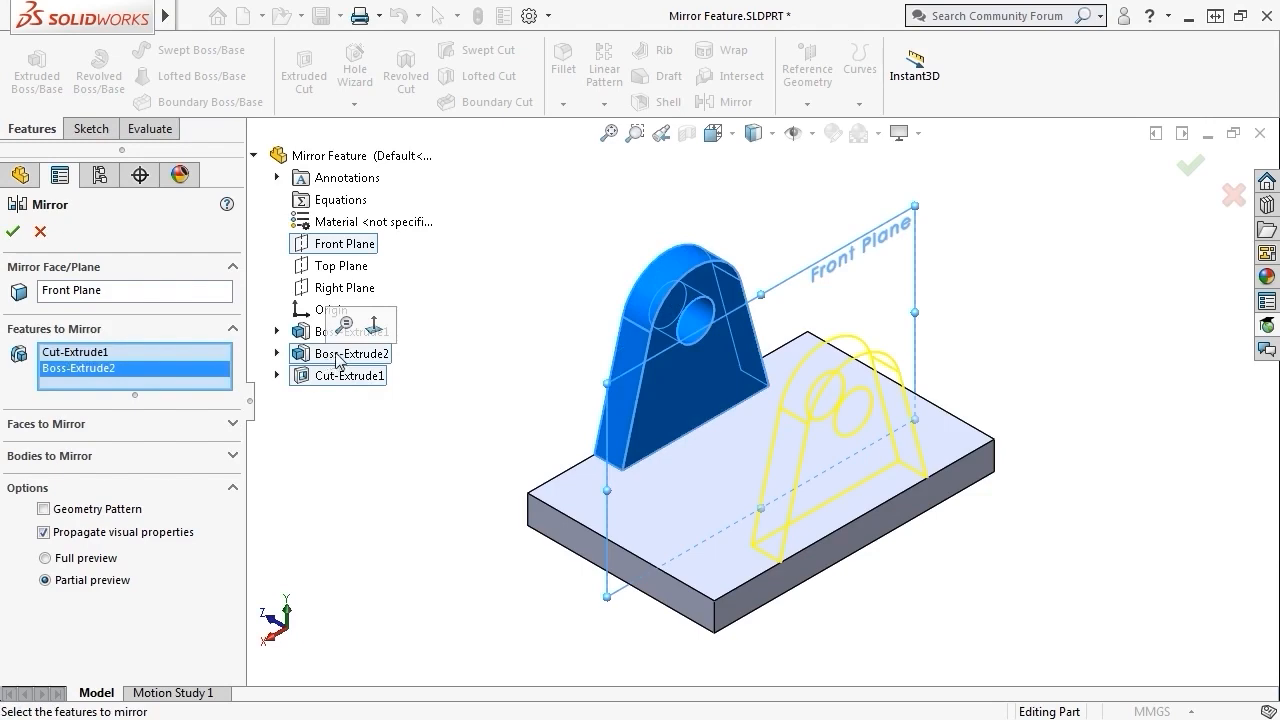
left_click(1190, 165)
left_click(801, 242)
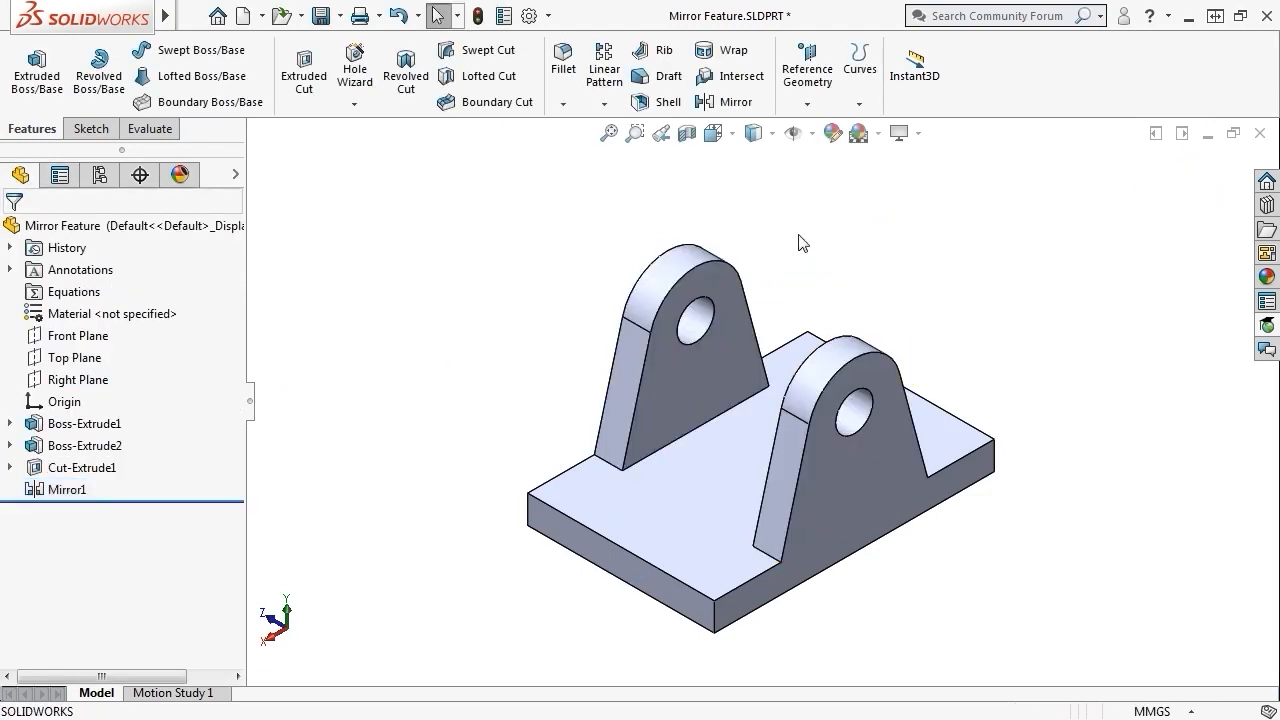
middle_click_drag(801, 242, 981, 538)
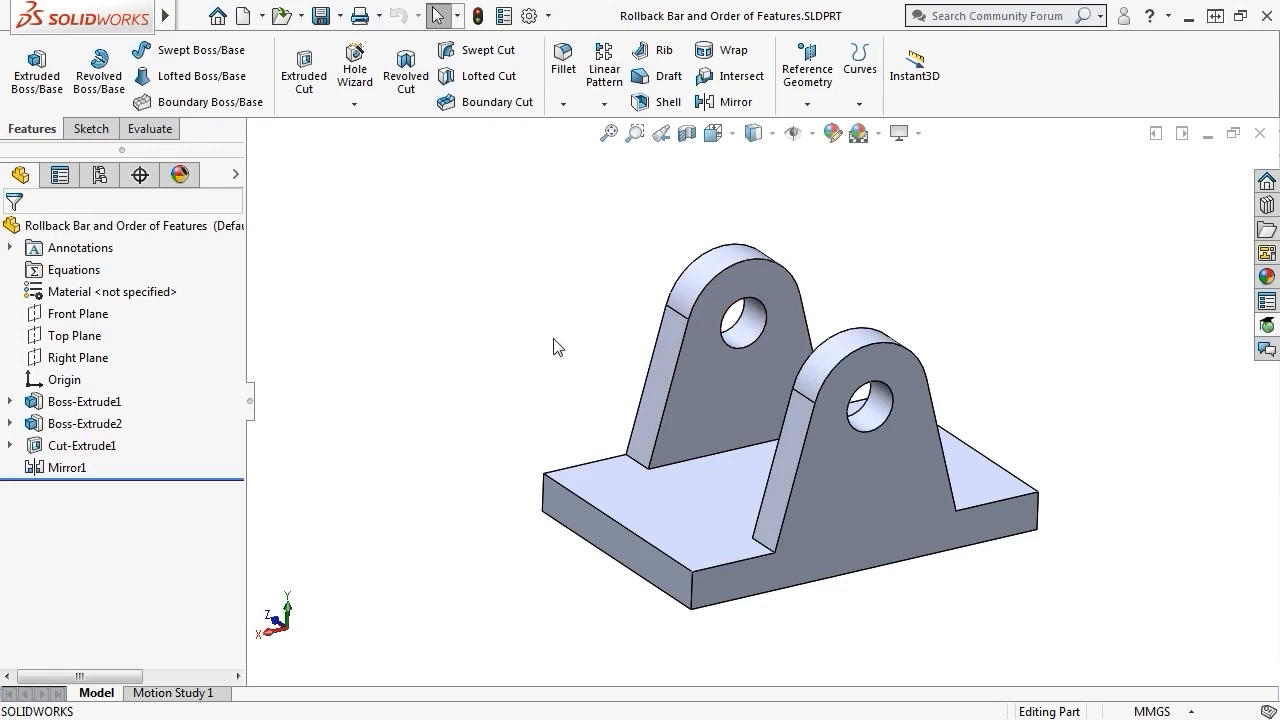
- Edit the Mirror1 feature to remove Cut-Extrude1, so that only the lug extrusion is mirrored
left_click(68, 468)
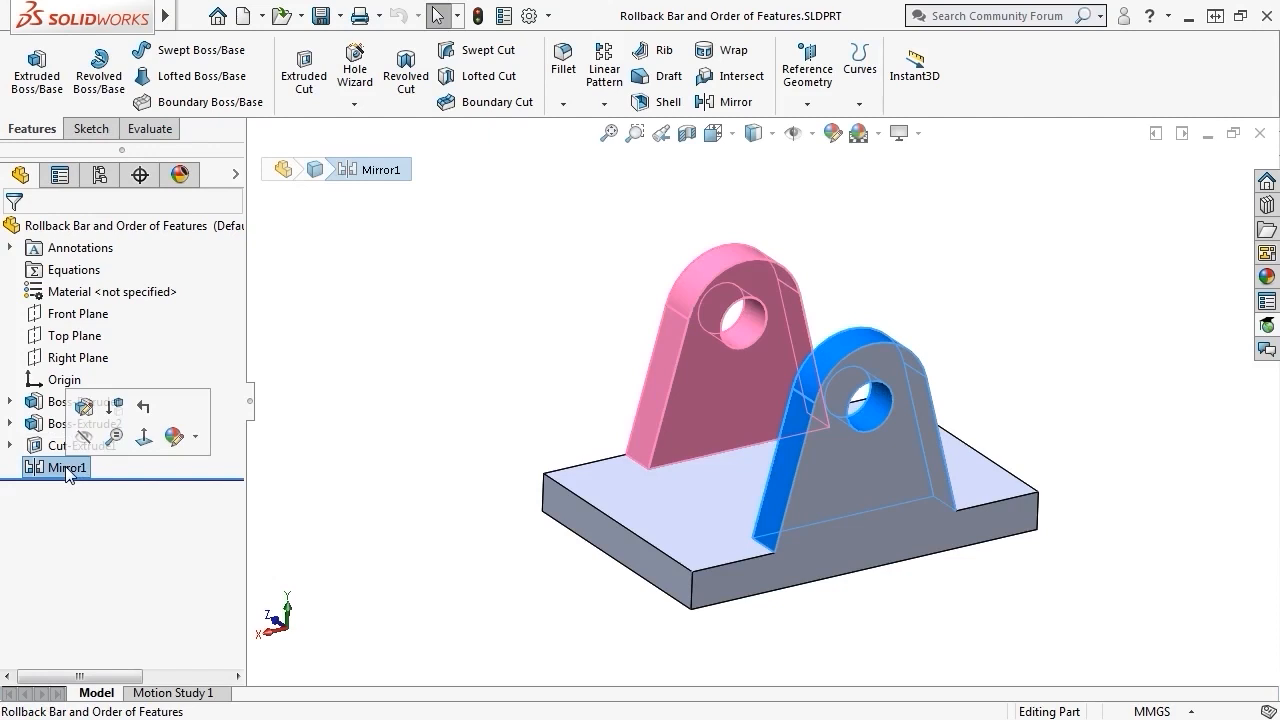
left_click(84, 406)
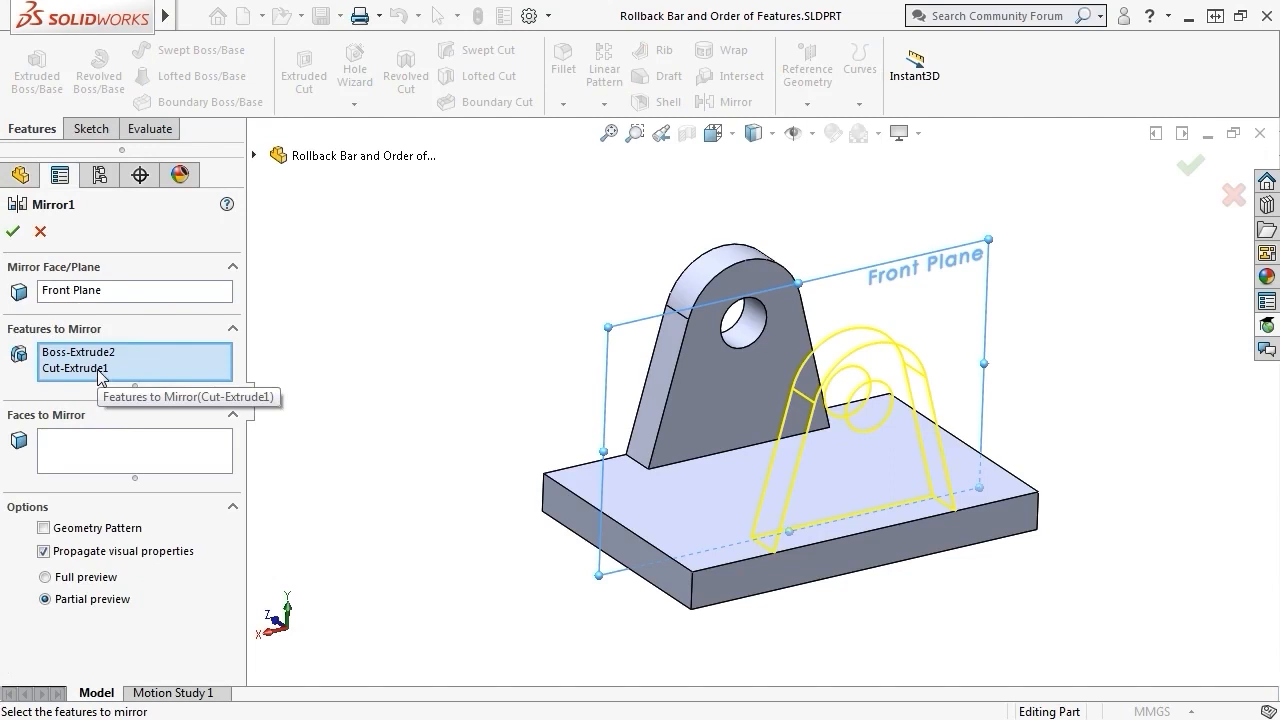
left_click(98, 370)
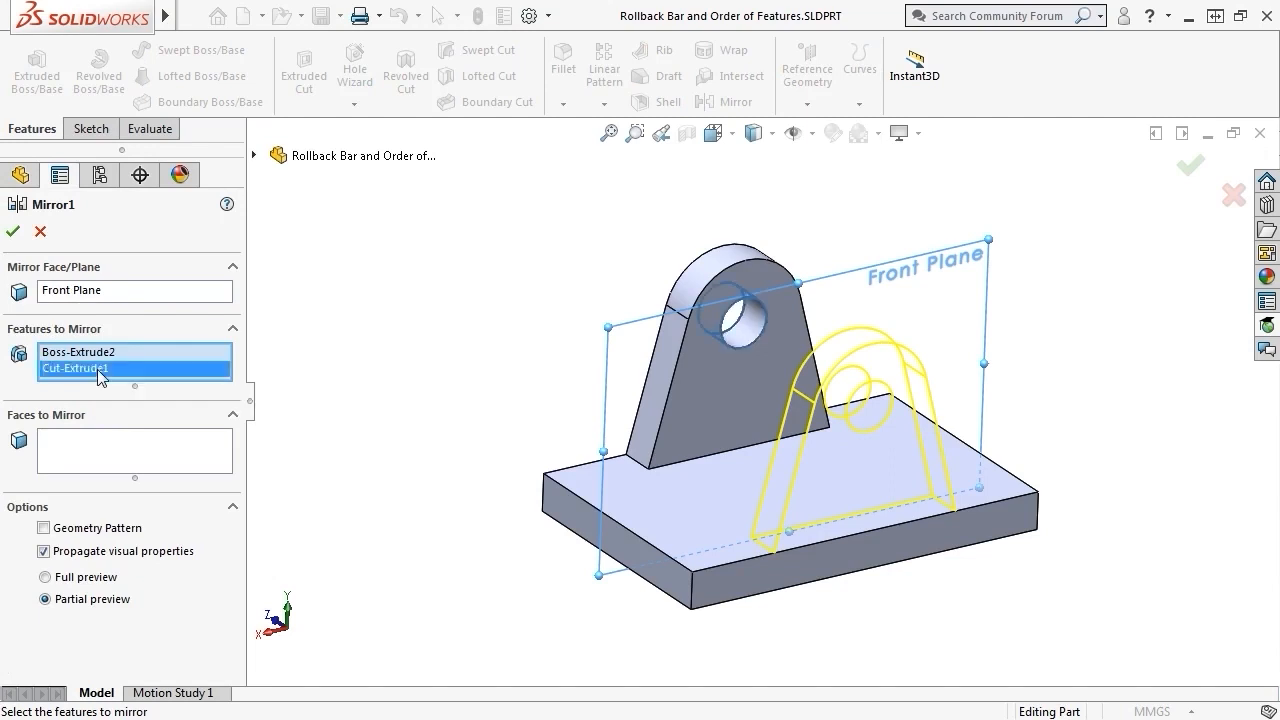
key("Delete")
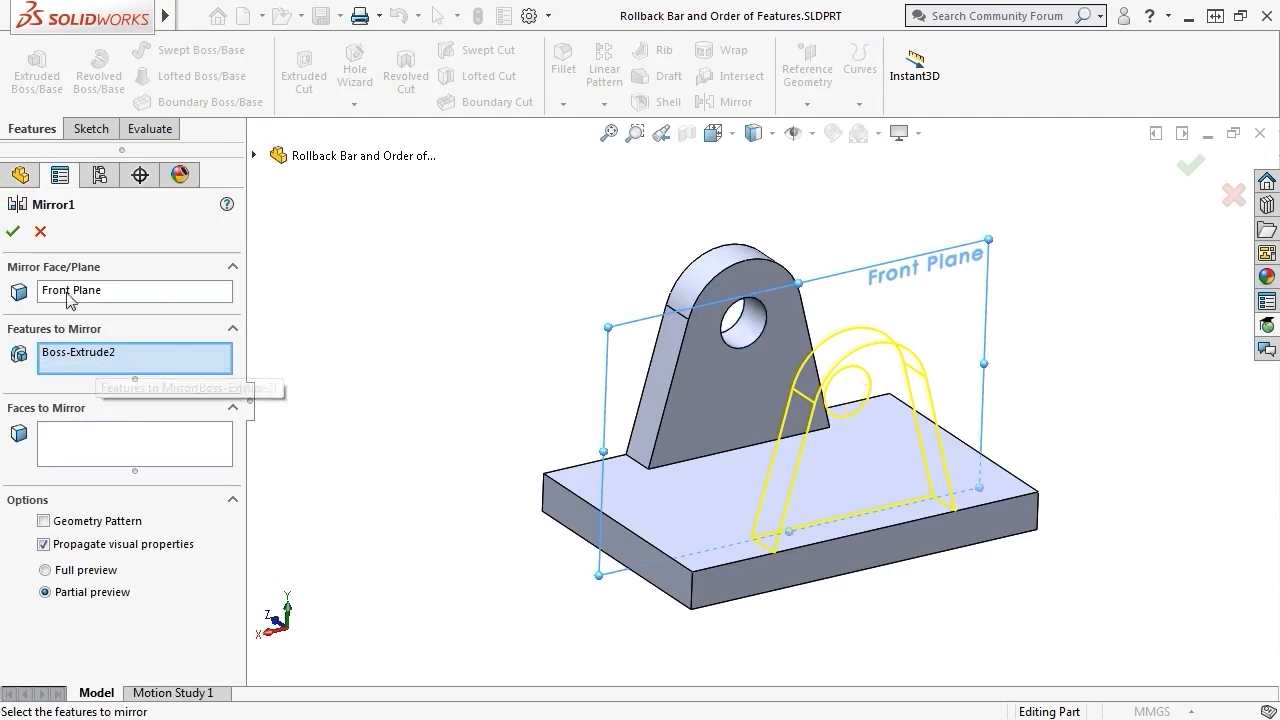
left_click(12, 231)
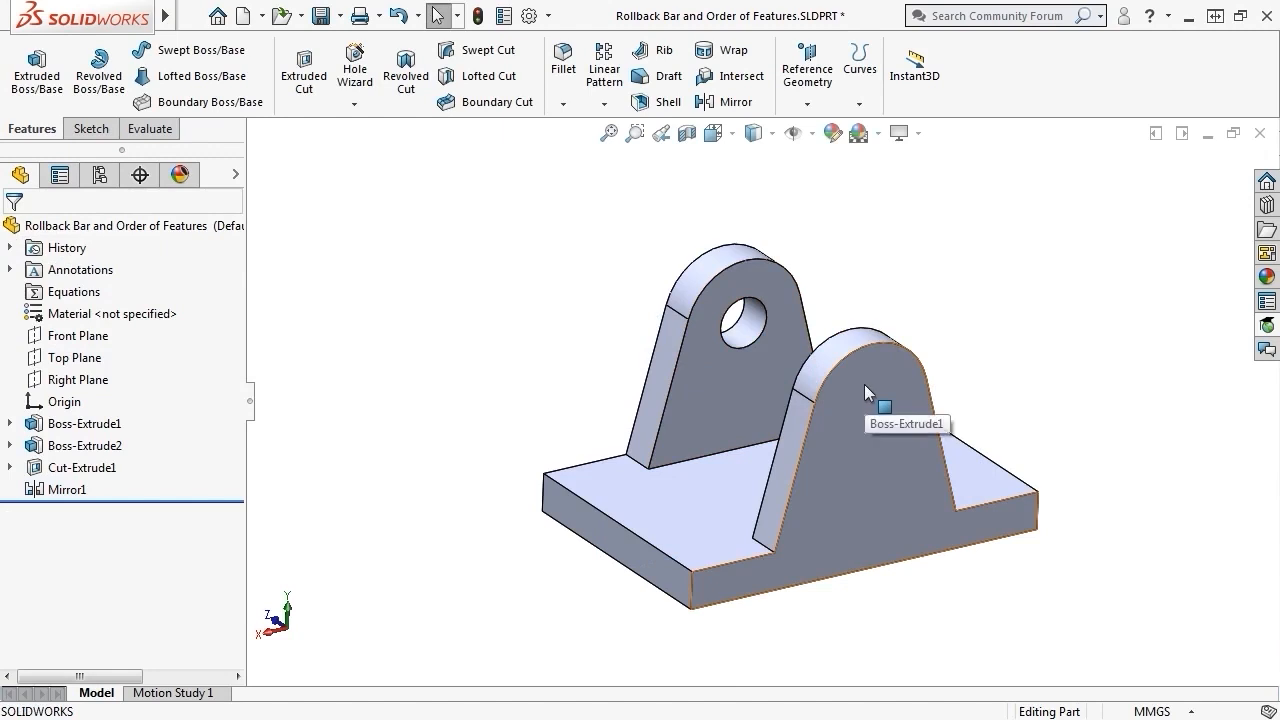
- Examine the hole cut's end condition and step through the feature history with the rollback bar
right_click(85, 467)
left_click(128, 264)
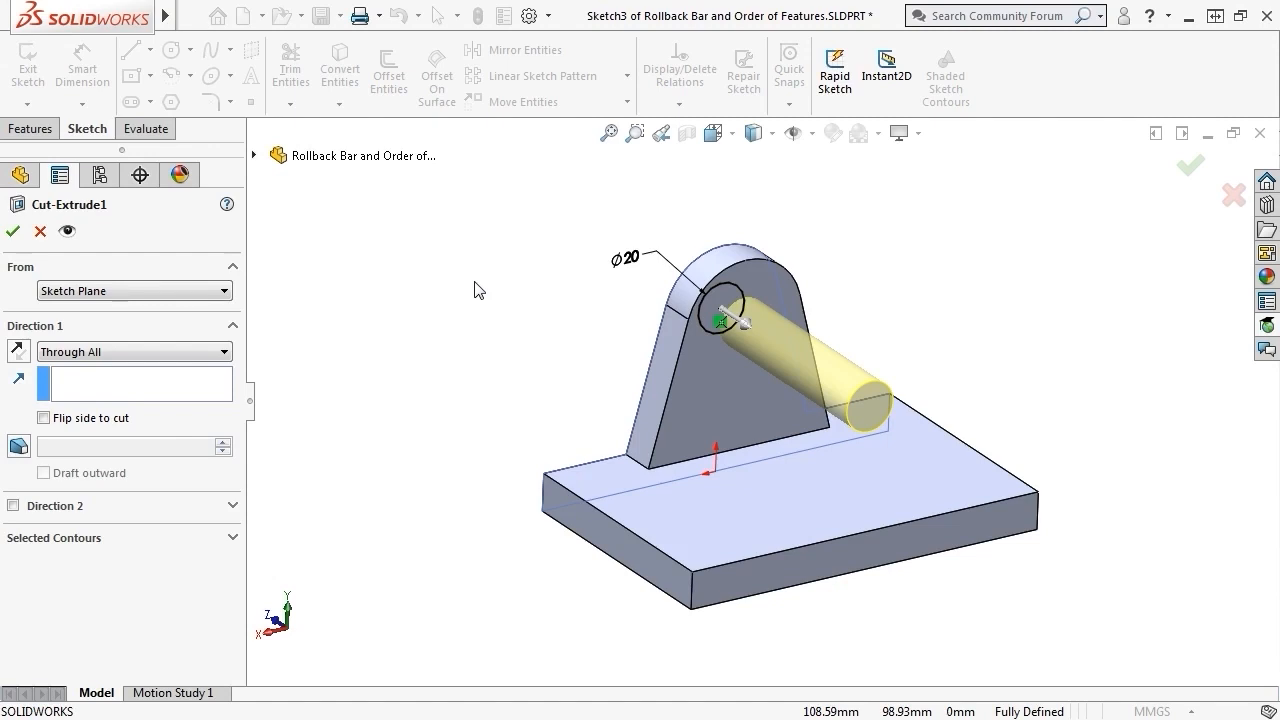
left_click(13, 231)
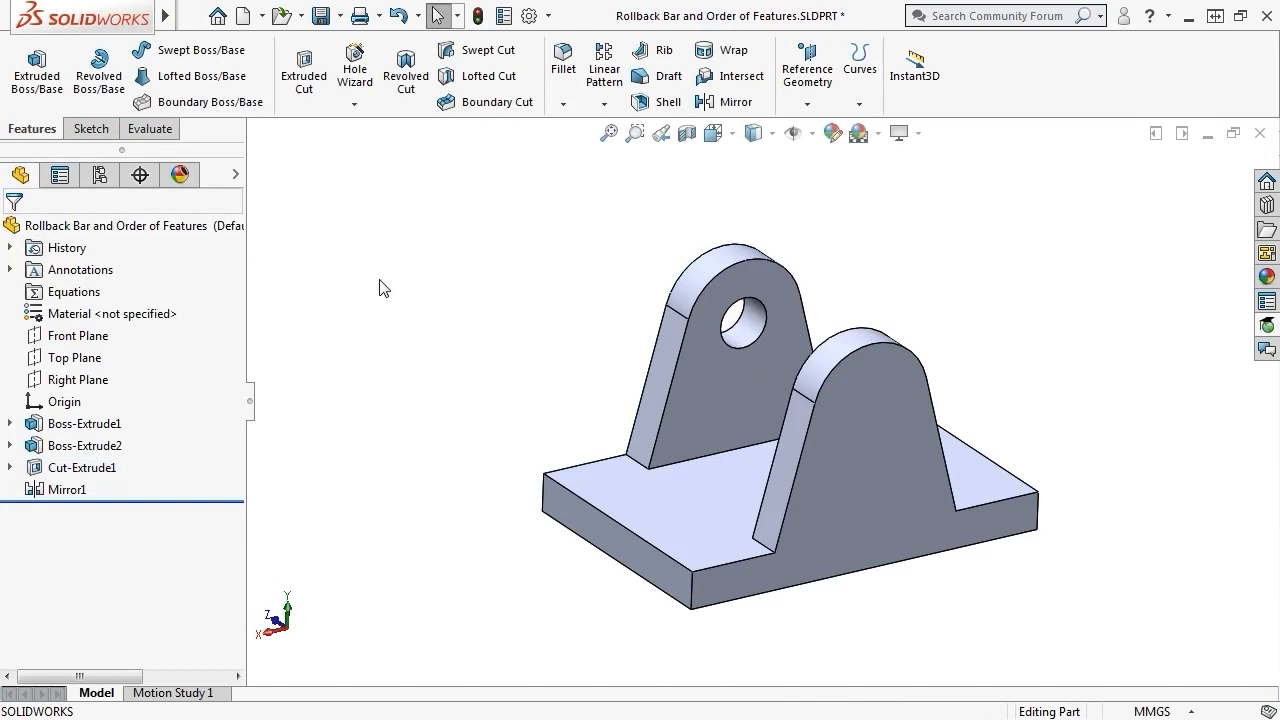
mouse_move(177, 500)
left_mouse_down()
mouse_move(175, 433)
mouse_move(176, 500)
left_mouse_up()
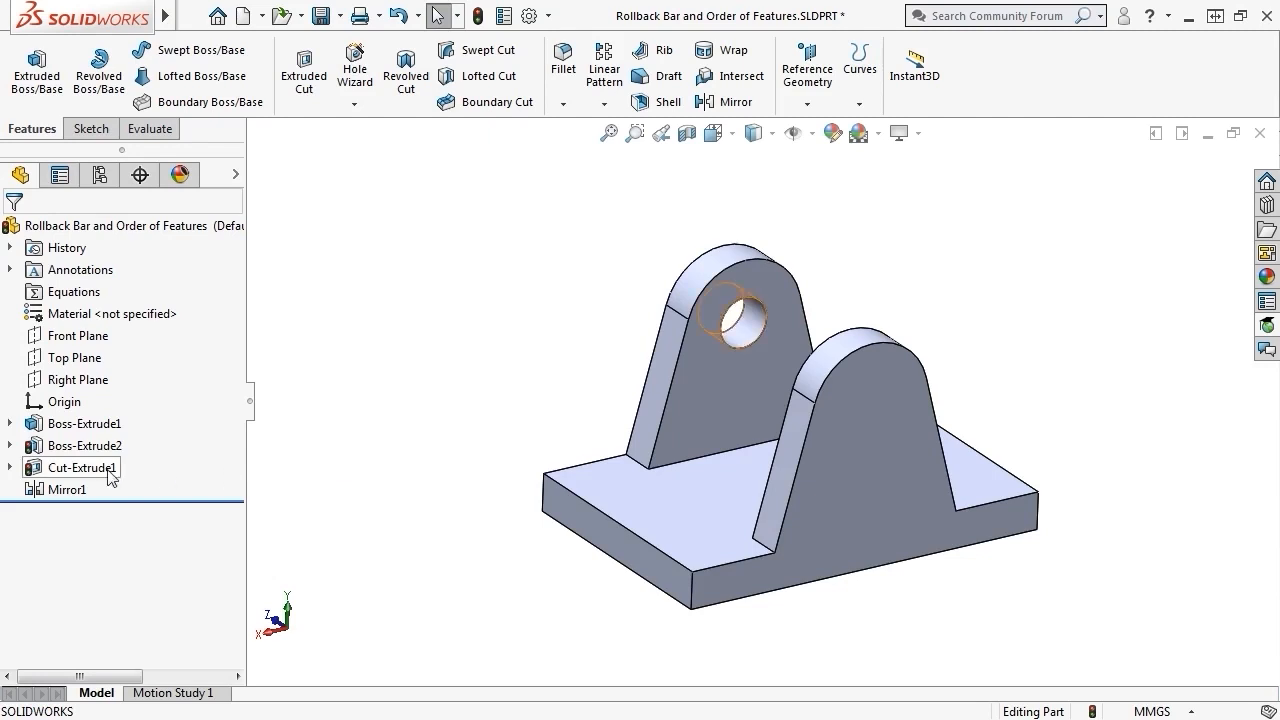
- Reorder the features so that Cut-Extrude1 comes after Mirror1 and cuts through both lugs
mouse_move(110, 473)
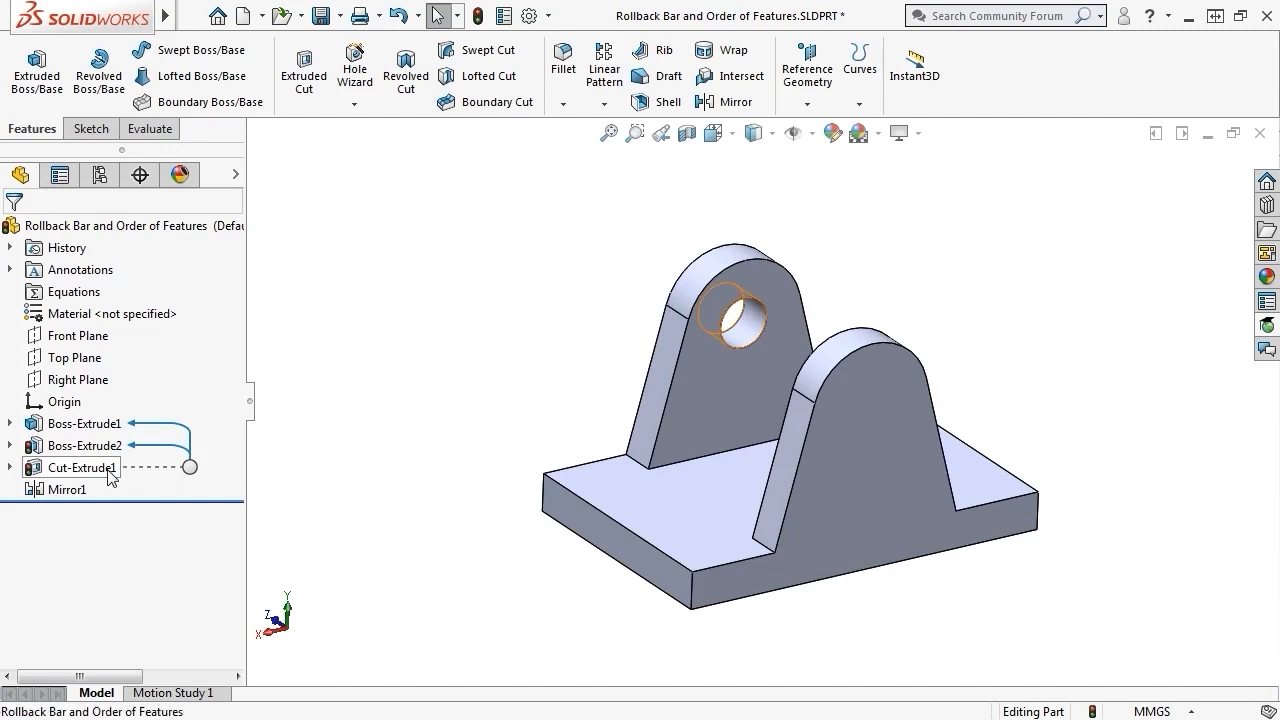
left_click_drag(110, 473, 97, 491)
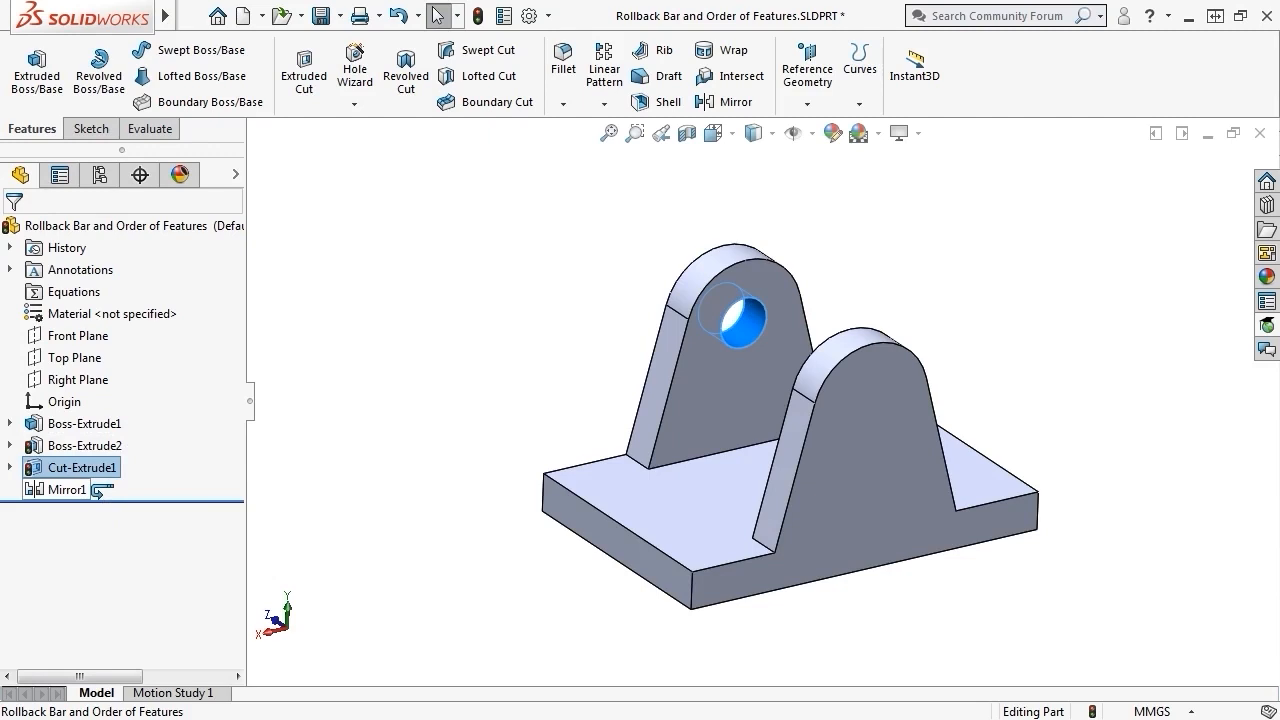
left_click_drag(97, 491, 104, 494)
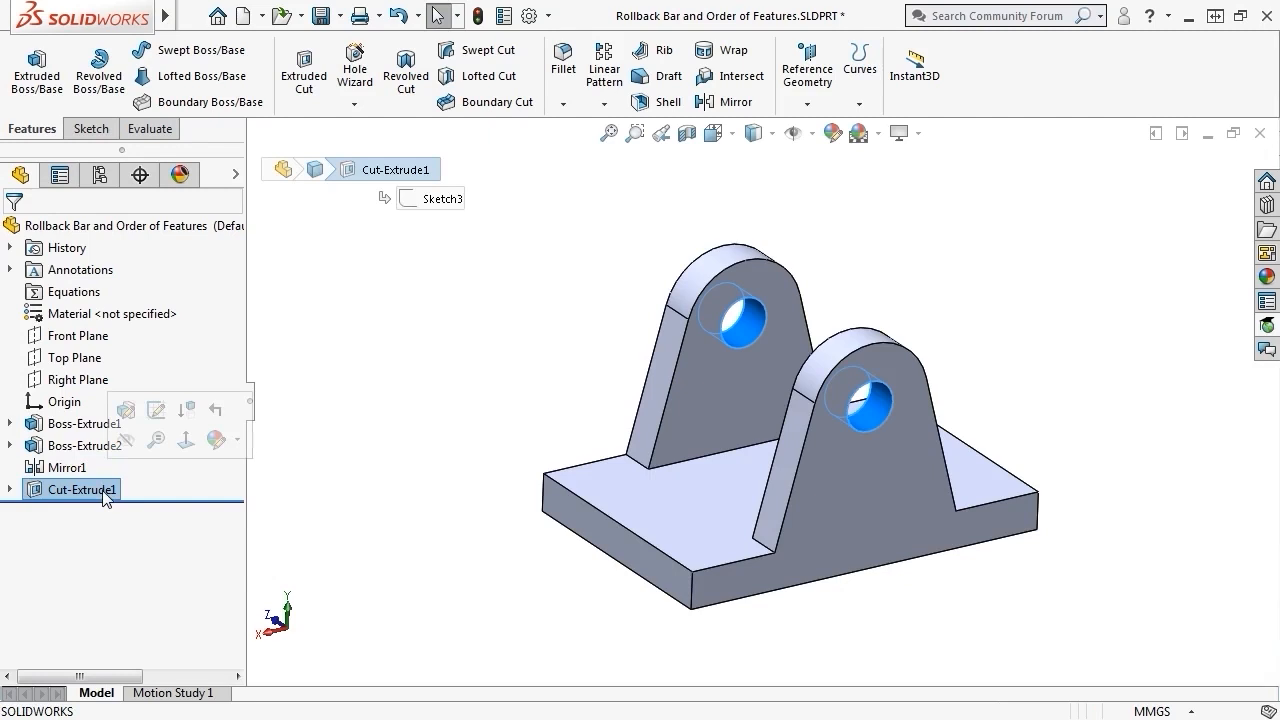
left_click(333, 491)
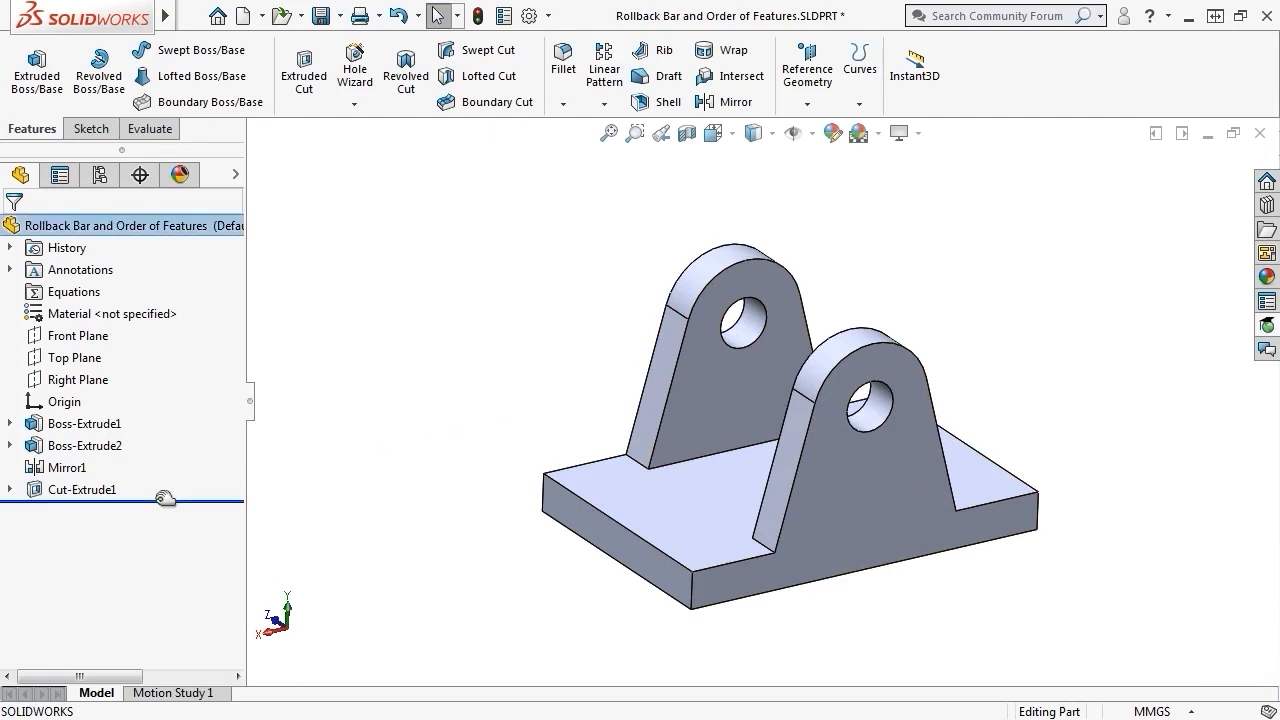
- Step through the new feature order with the rollback bar and review the reordered hole cut's settings without changing them
mouse_move(165, 498)
left_mouse_down()
mouse_move(167, 459)
mouse_move(165, 500)
left_mouse_up()
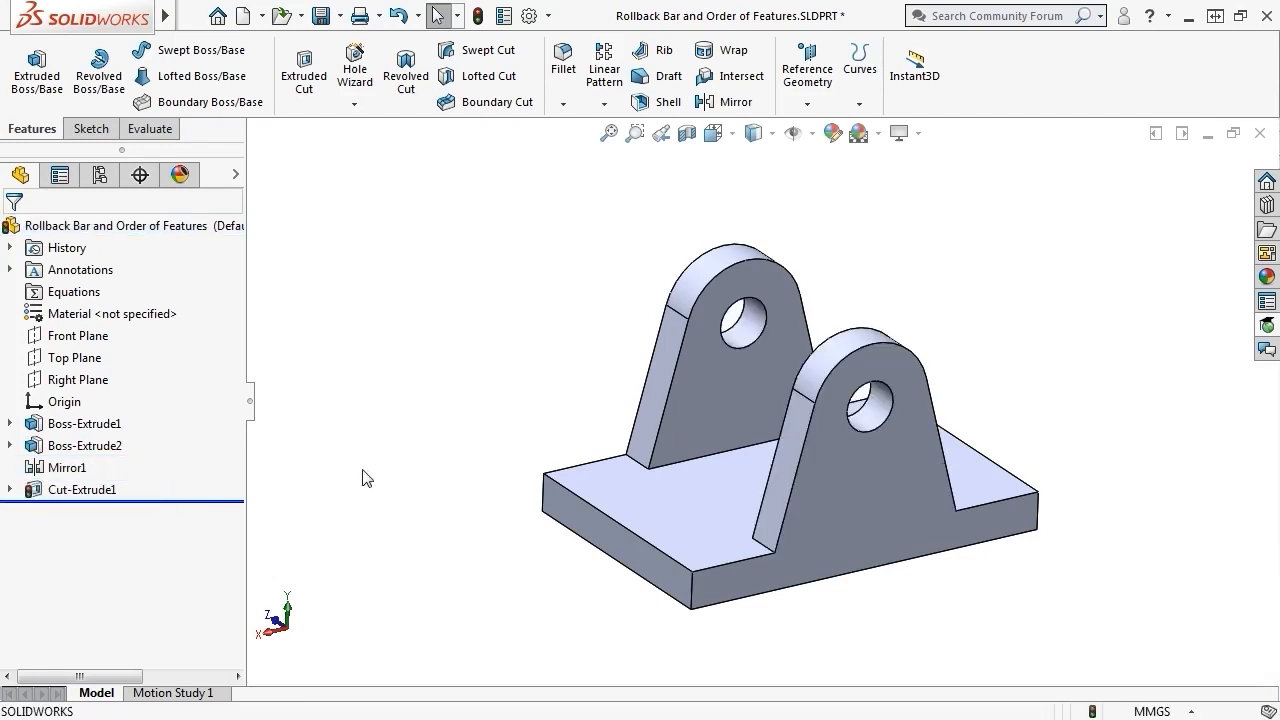
right_click(90, 490)
left_click(111, 245)
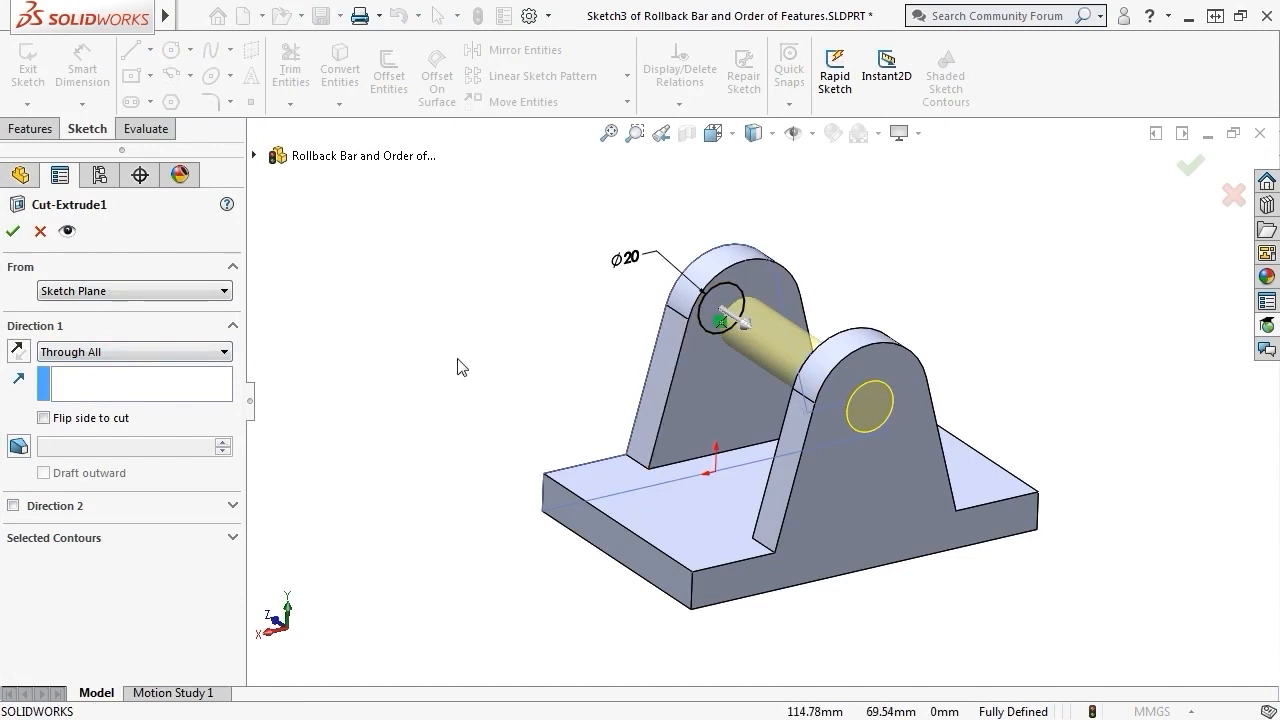
left_click(40, 233)
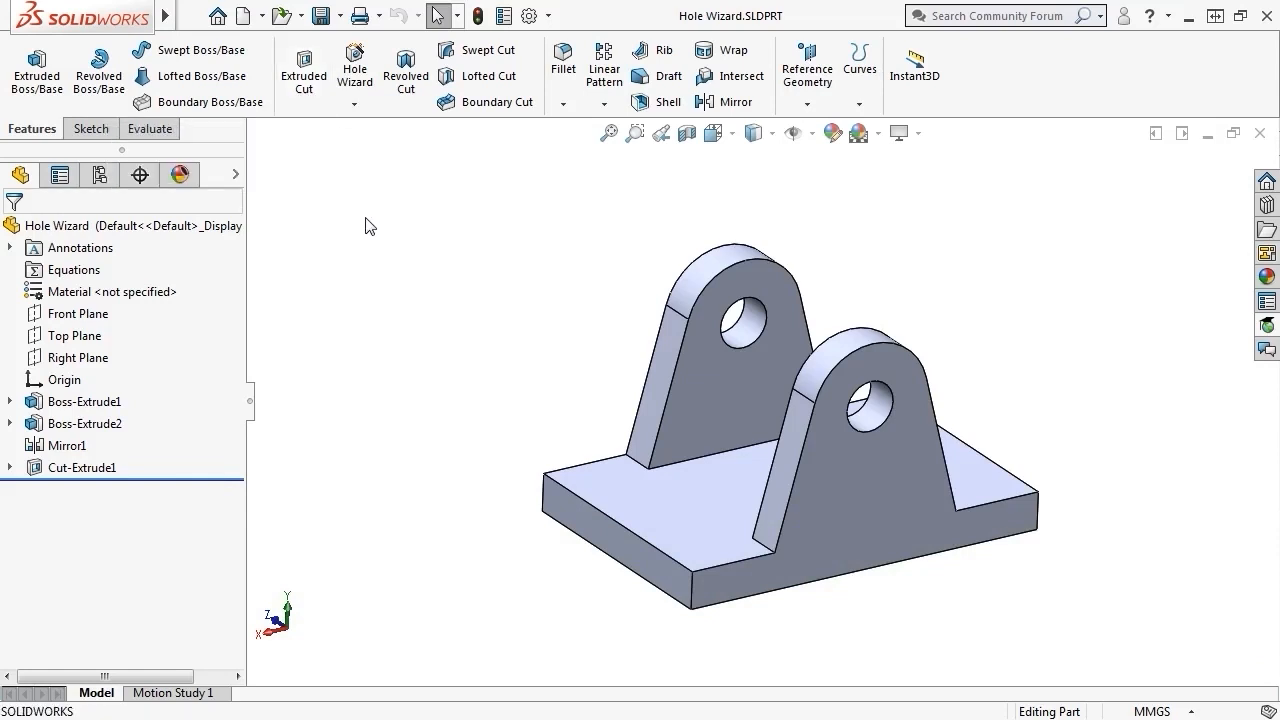
- Start a Hole Wizard feature with the plain Hole type, ANSI Metric standard and Screw Clearances type
left_click(352, 84)
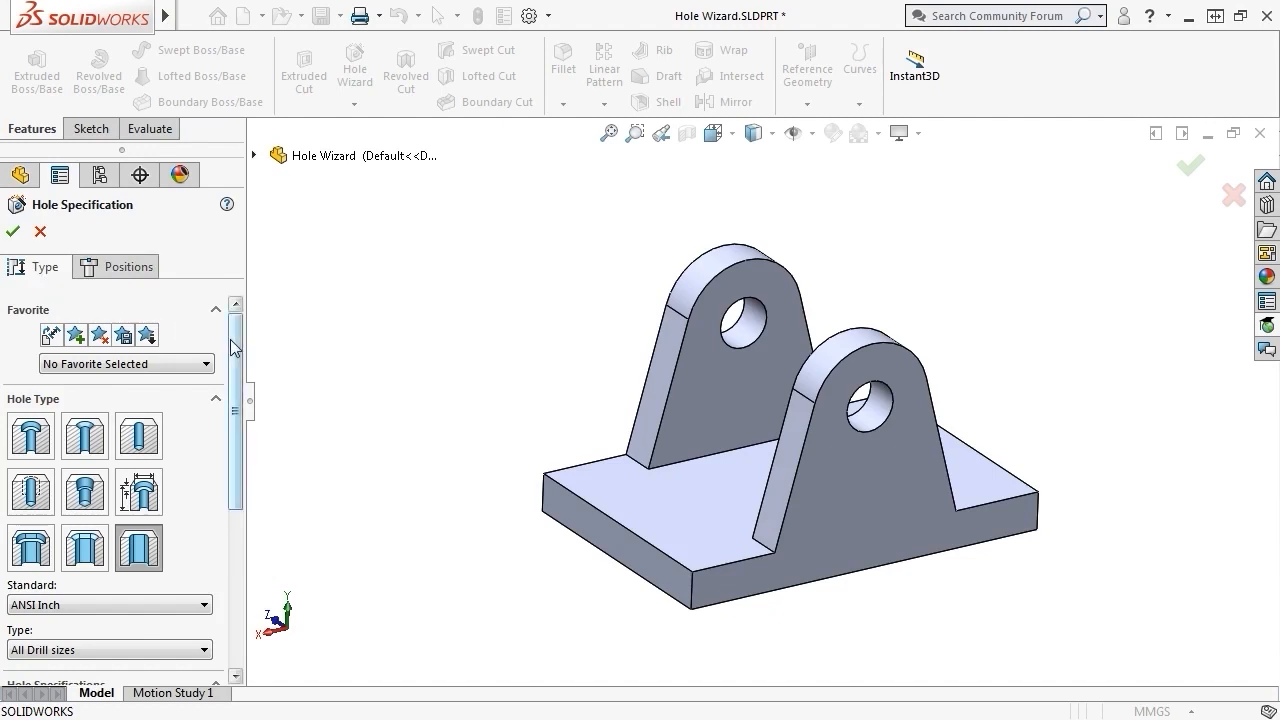
scroll(235, 348, "down", 1)
scroll(235, 348, "down", 3)
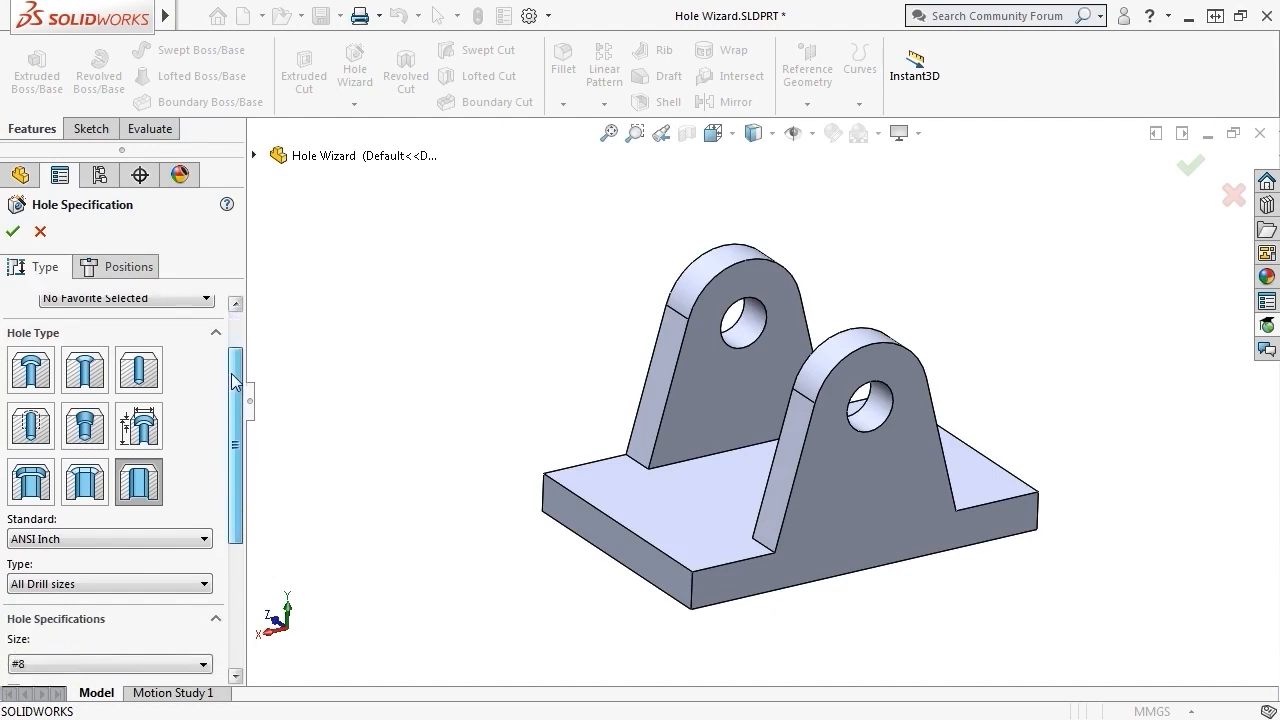
left_click(146, 372)
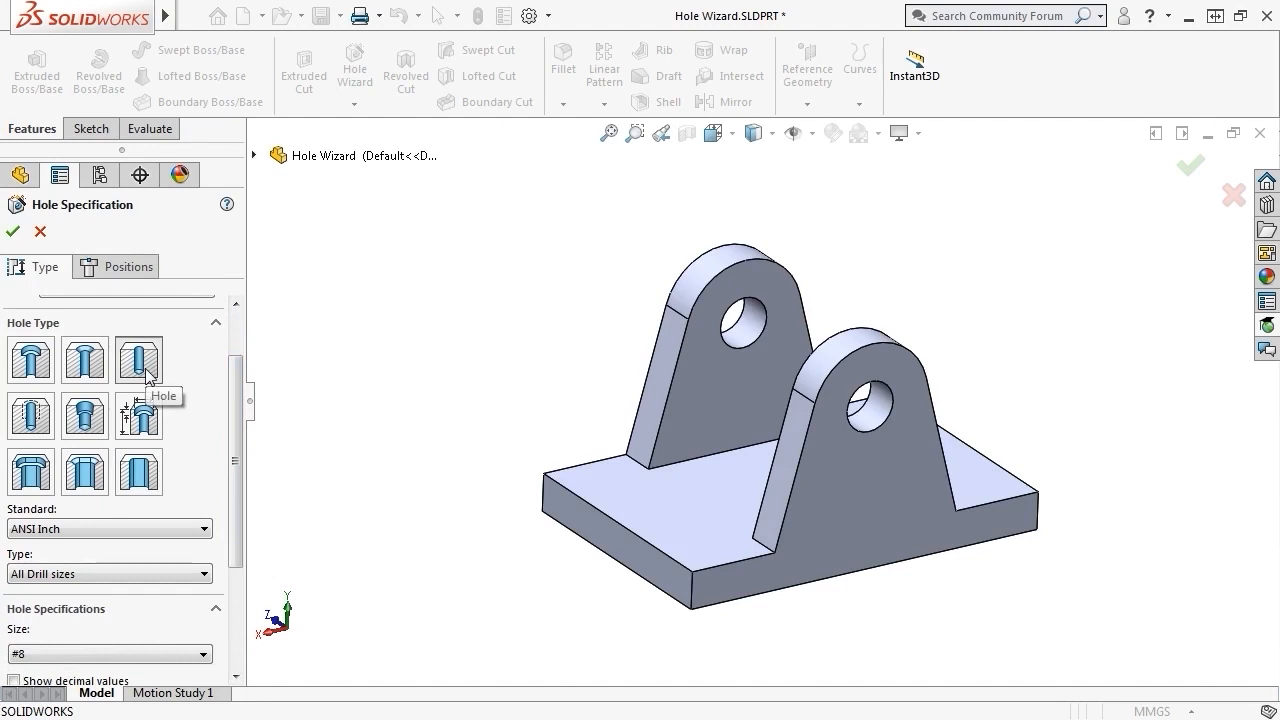
left_click(200, 529)
left_click(118, 560)
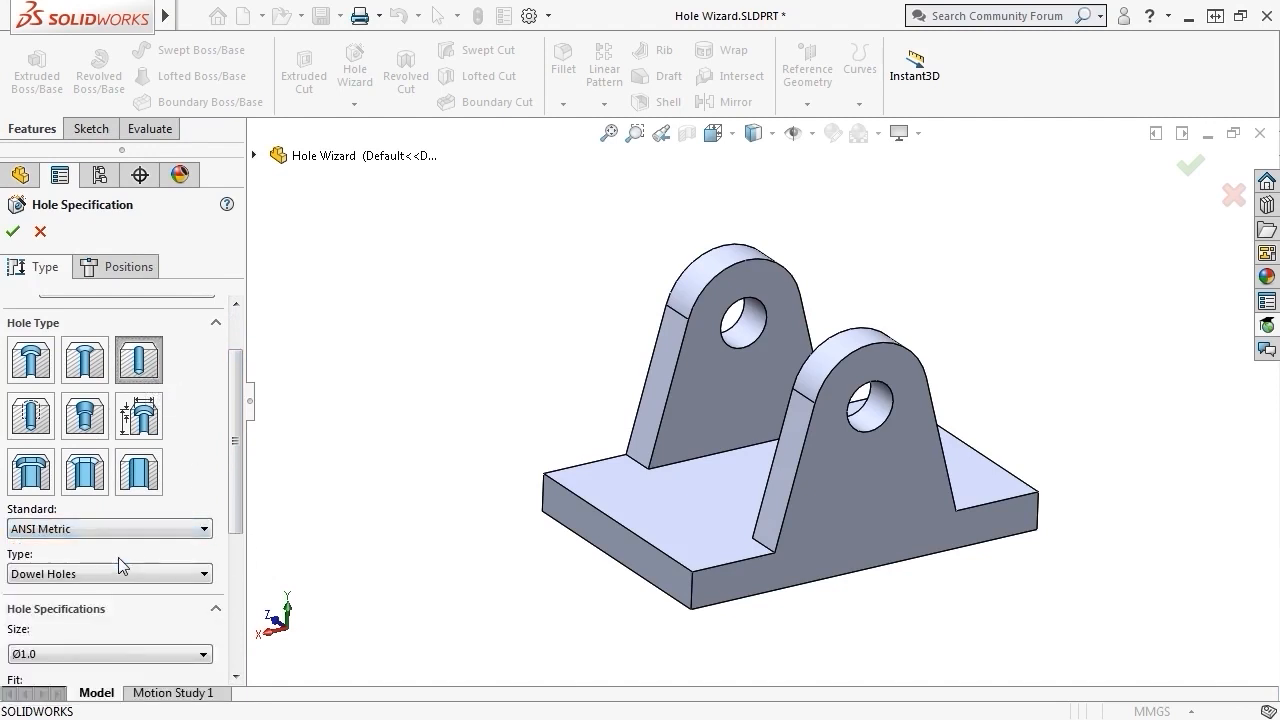
scroll(236, 480, "down", 3)
scroll(236, 480, "down", 3)
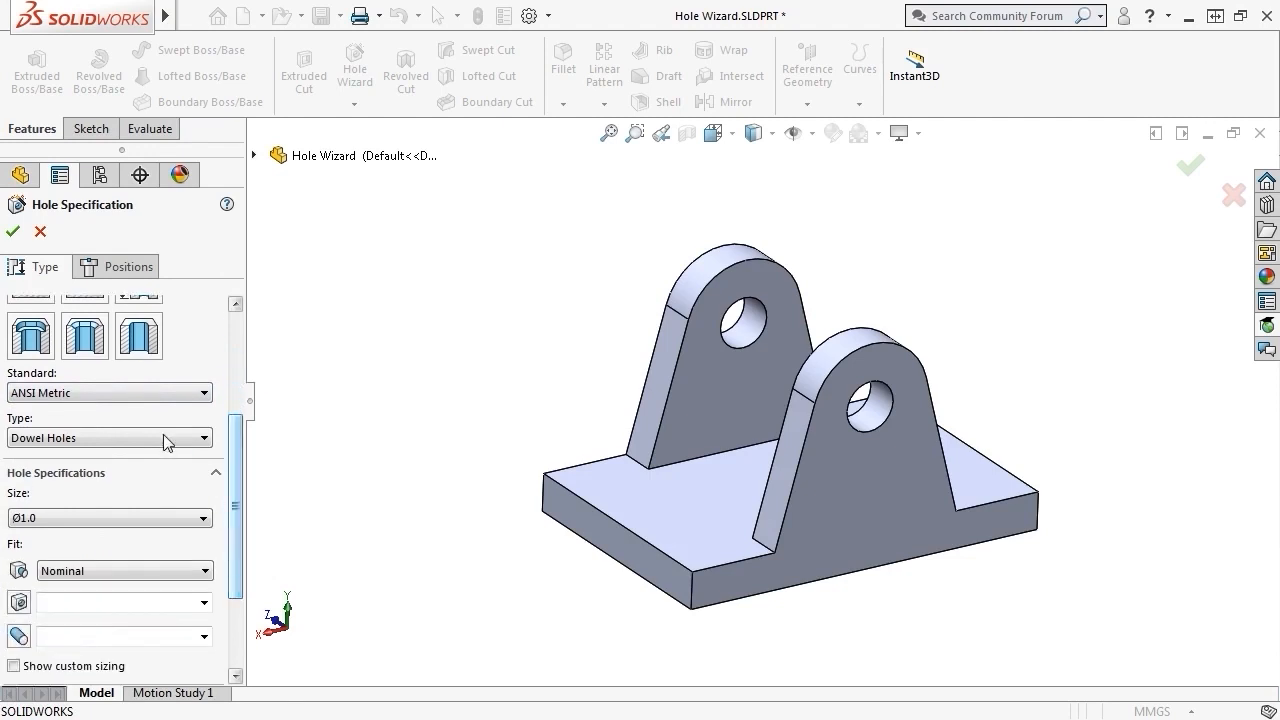
left_click(160, 437)
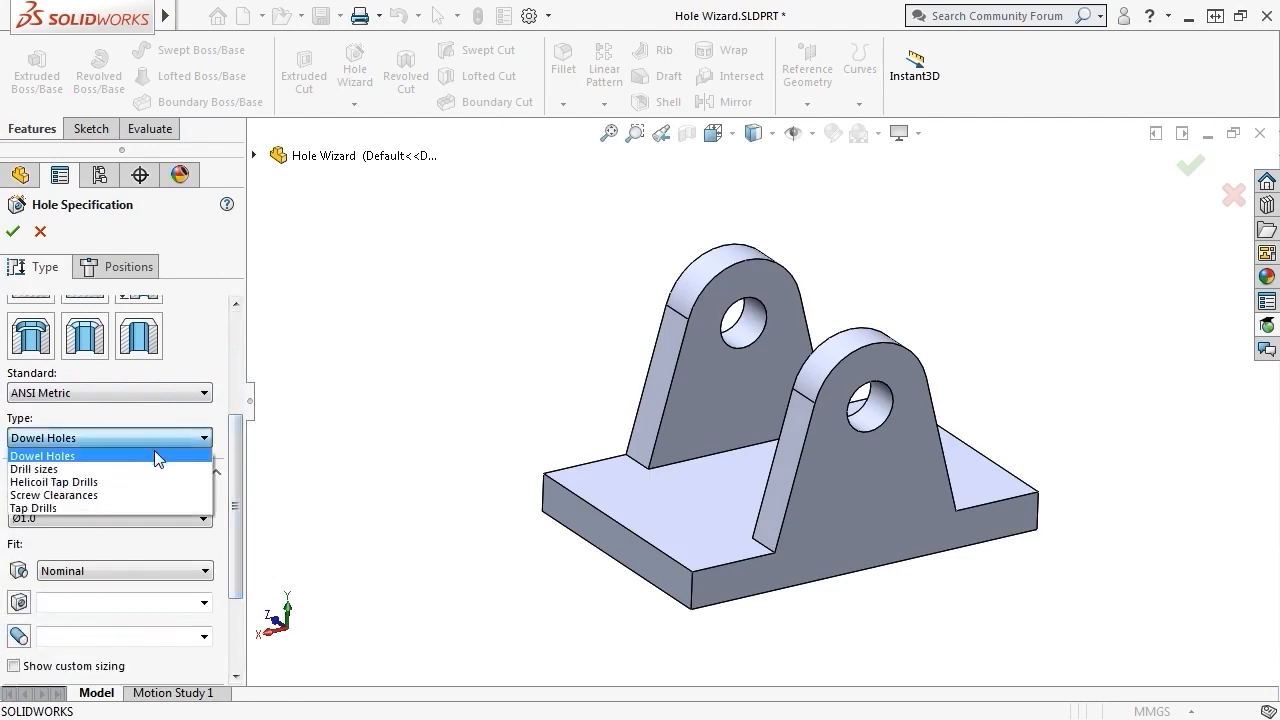
left_click(139, 495)
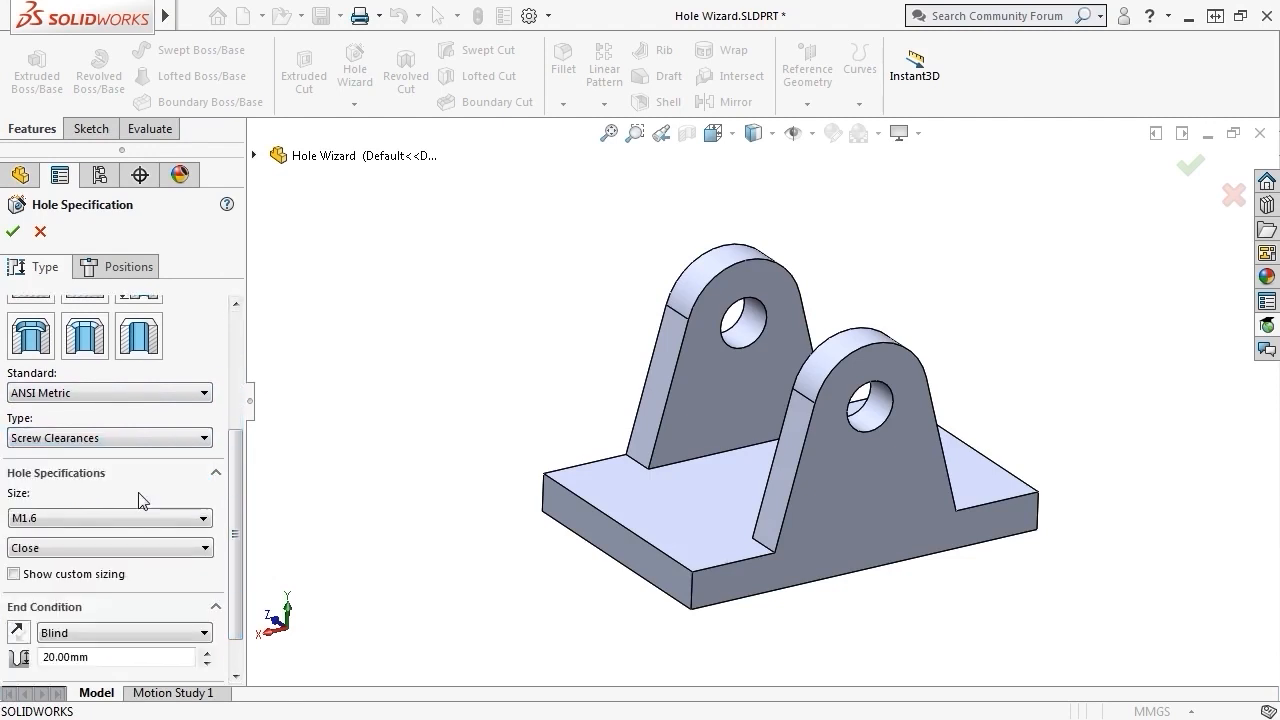
- Specify an M10 screw clearance hole with a Normal fit and a Through All end condition
left_click(139, 516)
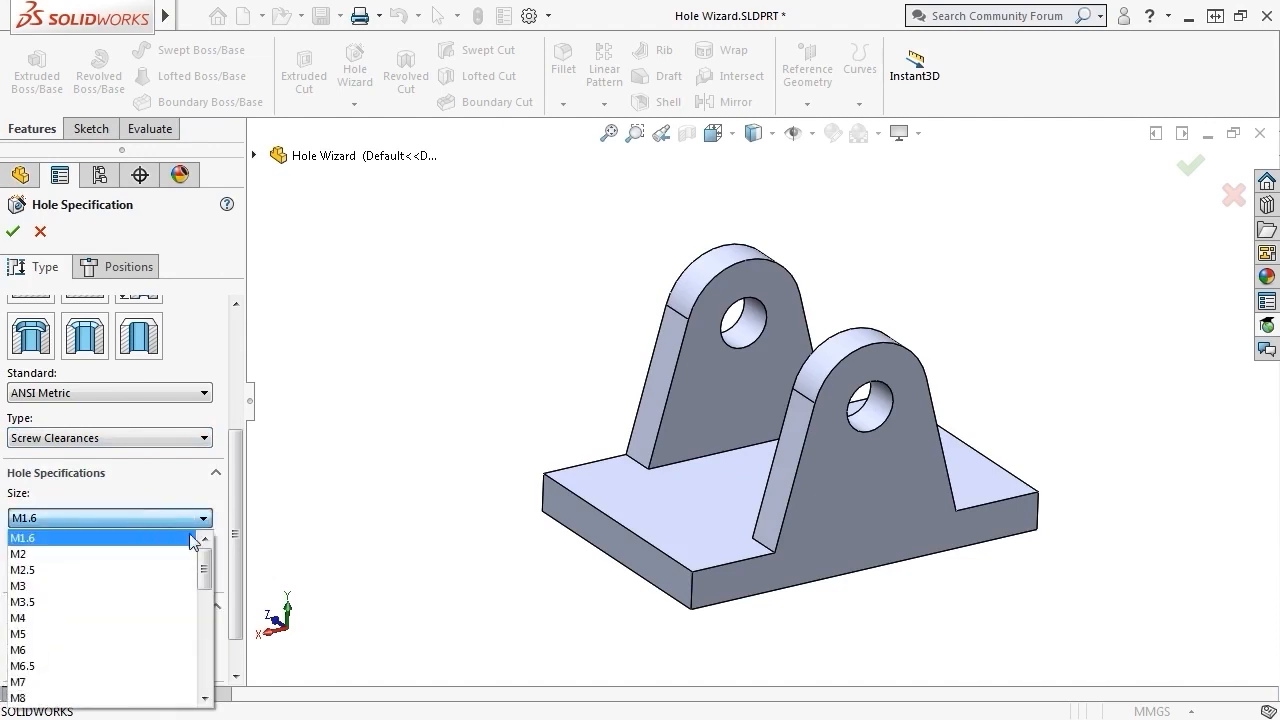
scroll(139, 620, "down", 2)
left_click(139, 649)
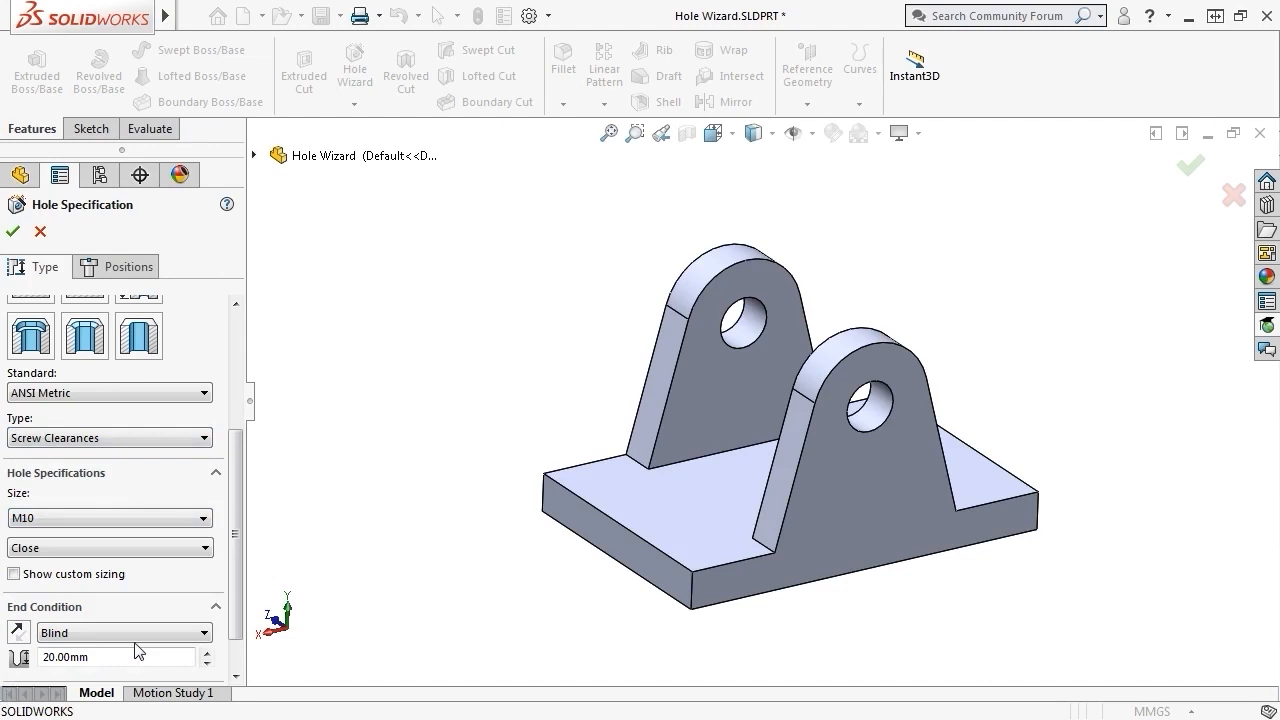
scroll(226, 555, "down", 1)
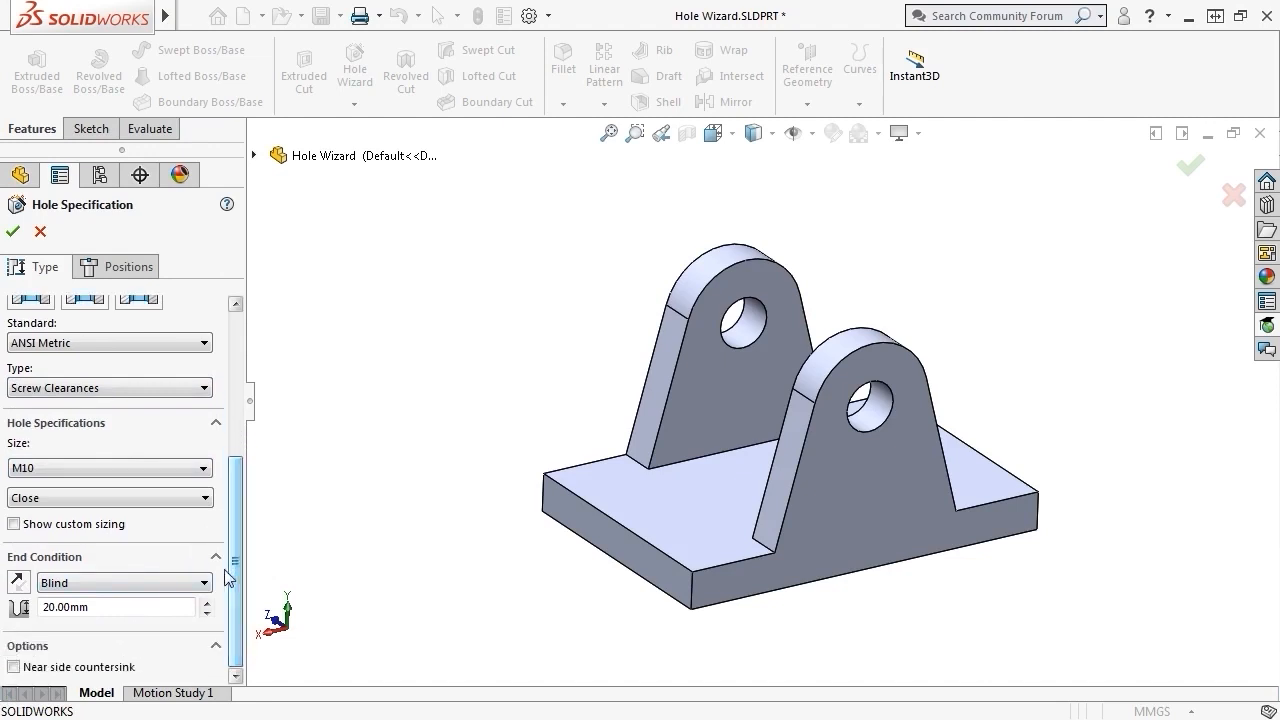
left_click(156, 497)
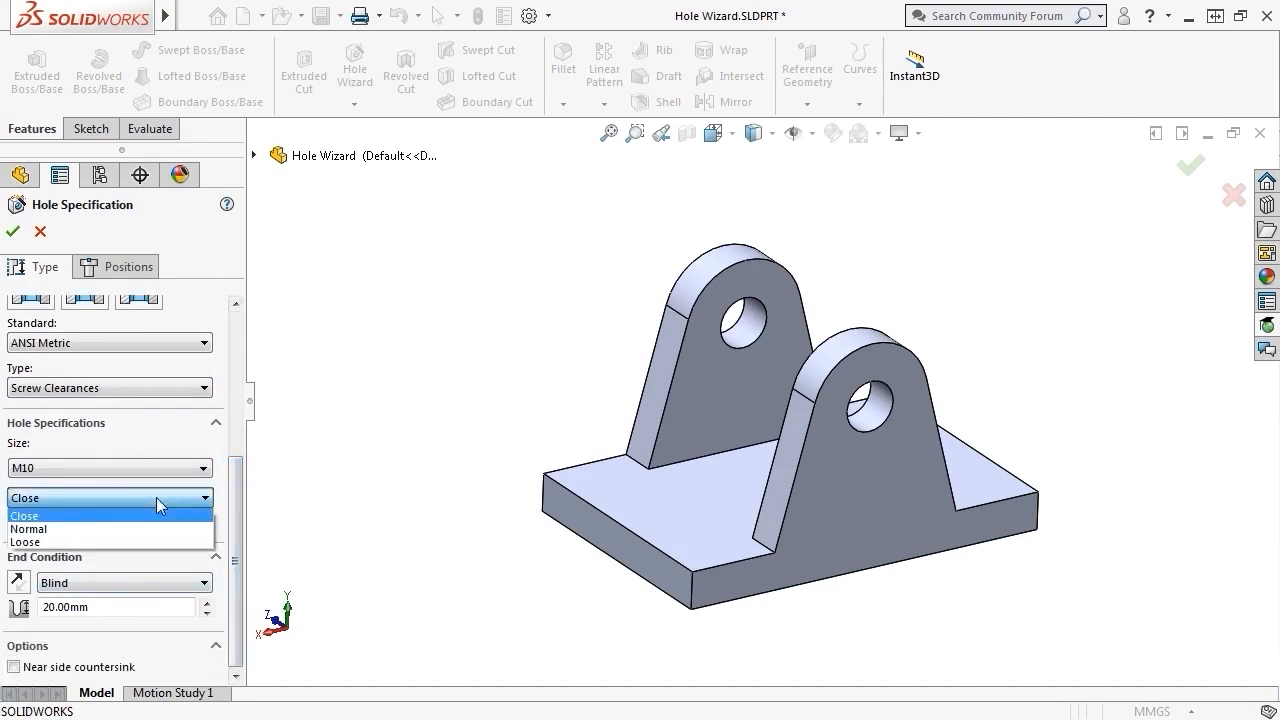
left_click(151, 529)
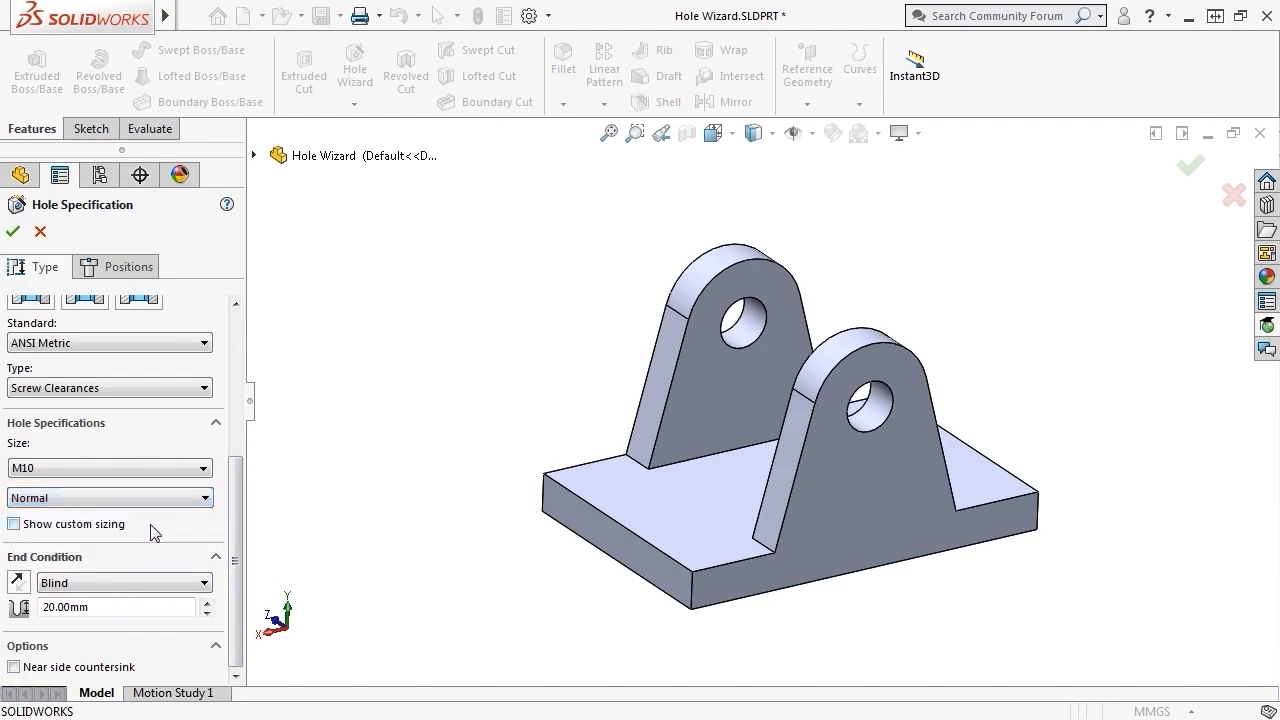
left_click(157, 584)
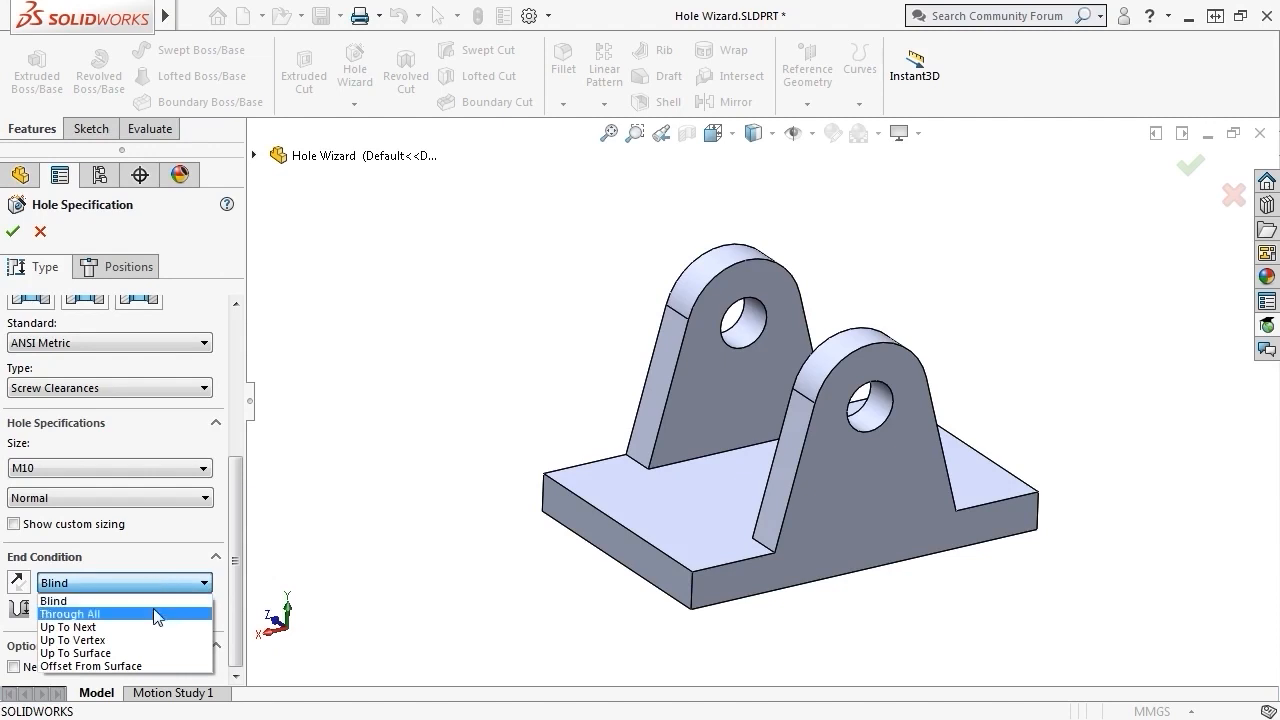
left_click(153, 610)
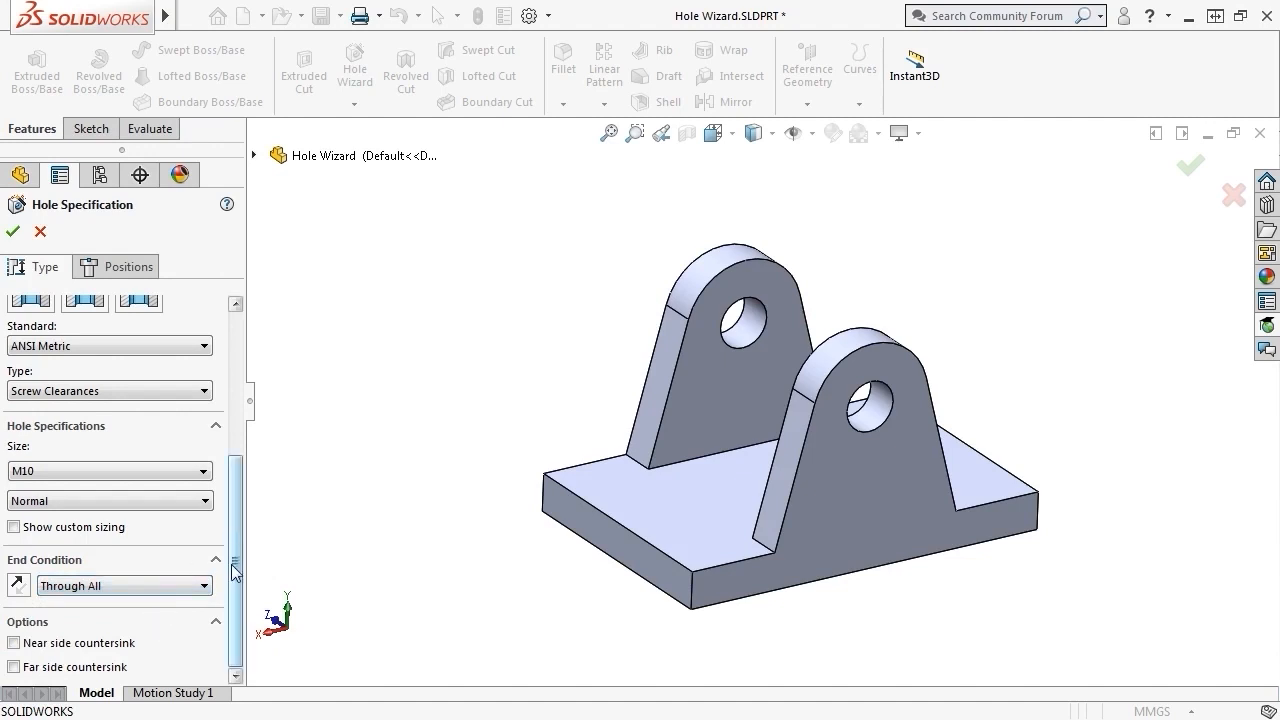
- Place four hole points on the base plate's top face, one near each corner
left_click(122, 268)
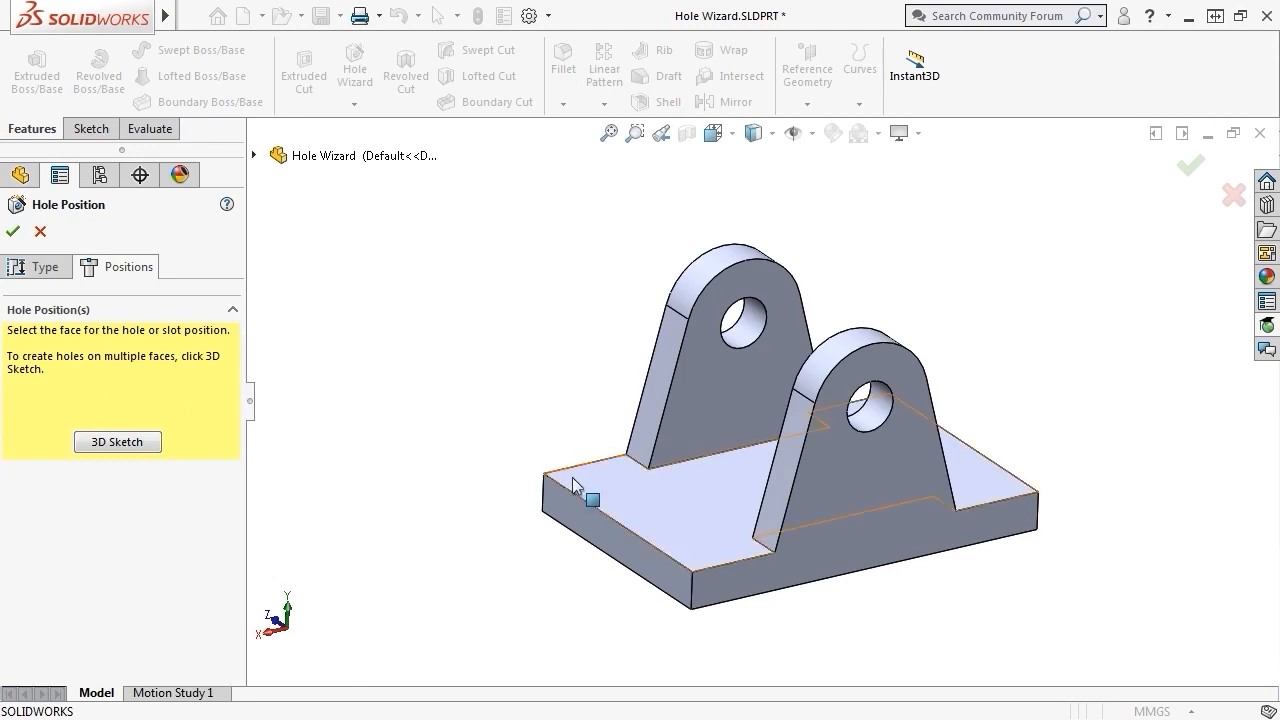
left_click(601, 507)
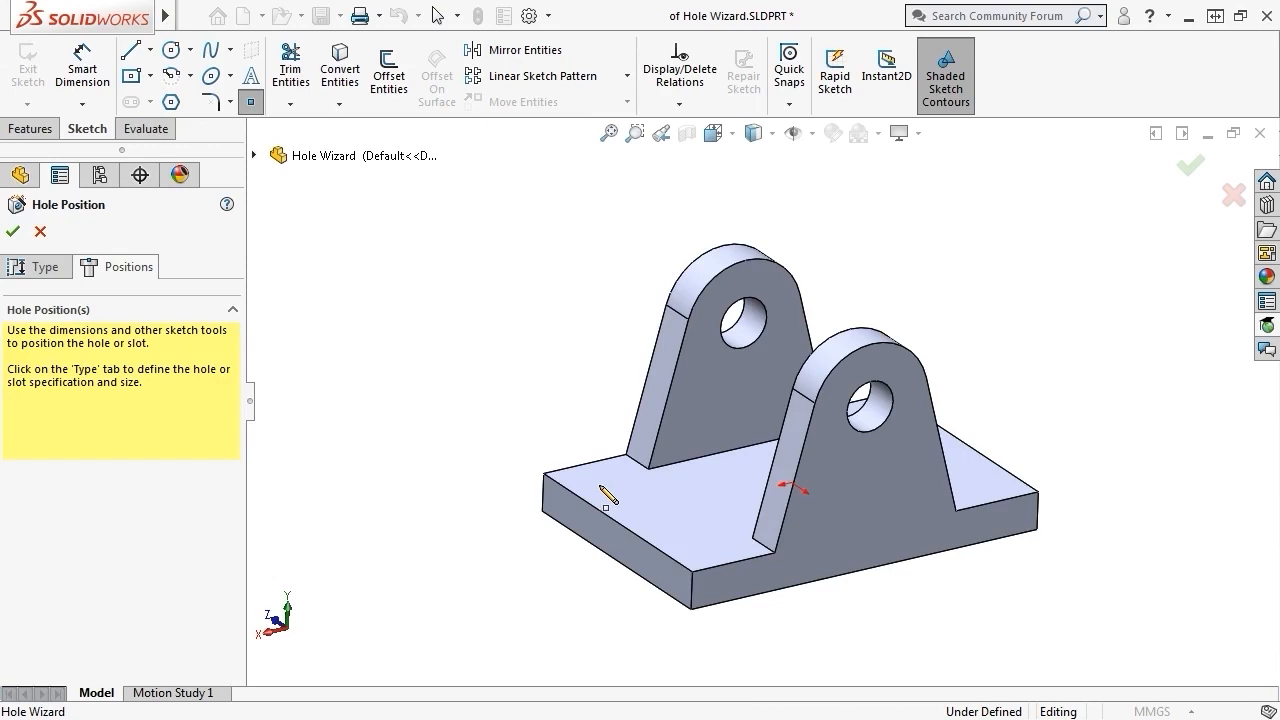
left_click(601, 486)
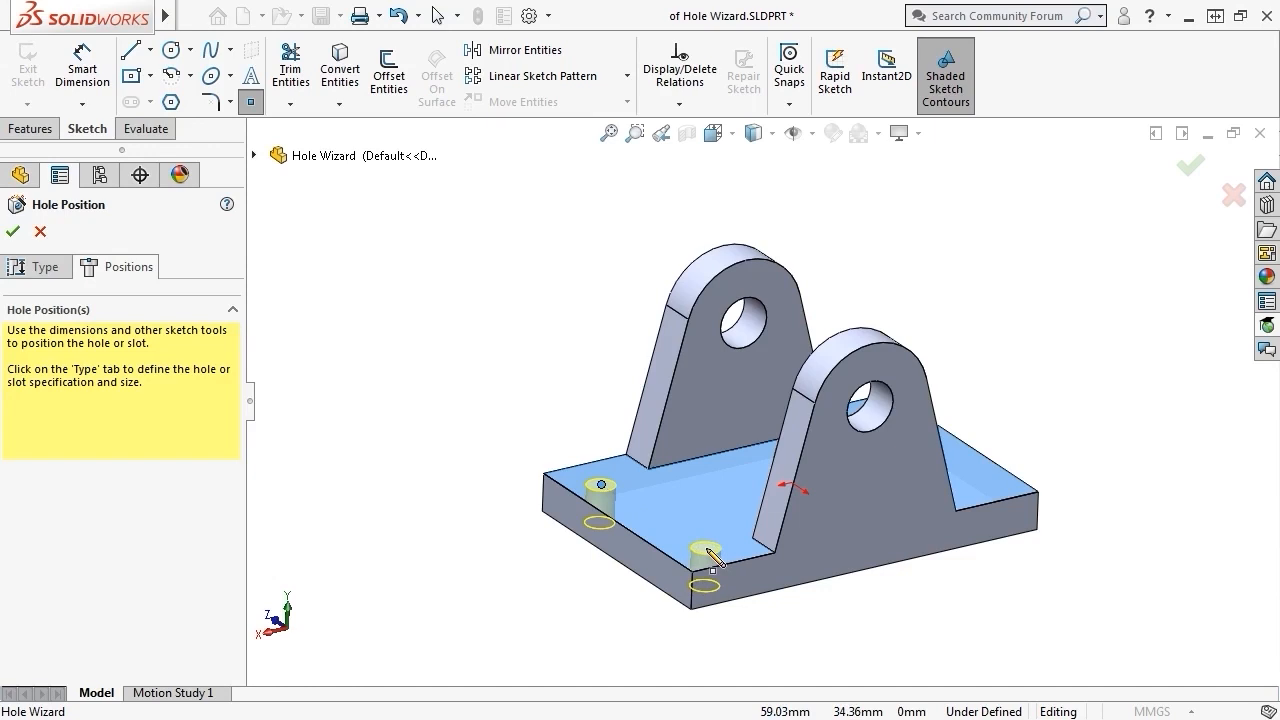
left_click(705, 551)
middle_click_drag(690, 540, 572, 518)
left_click(943, 302)
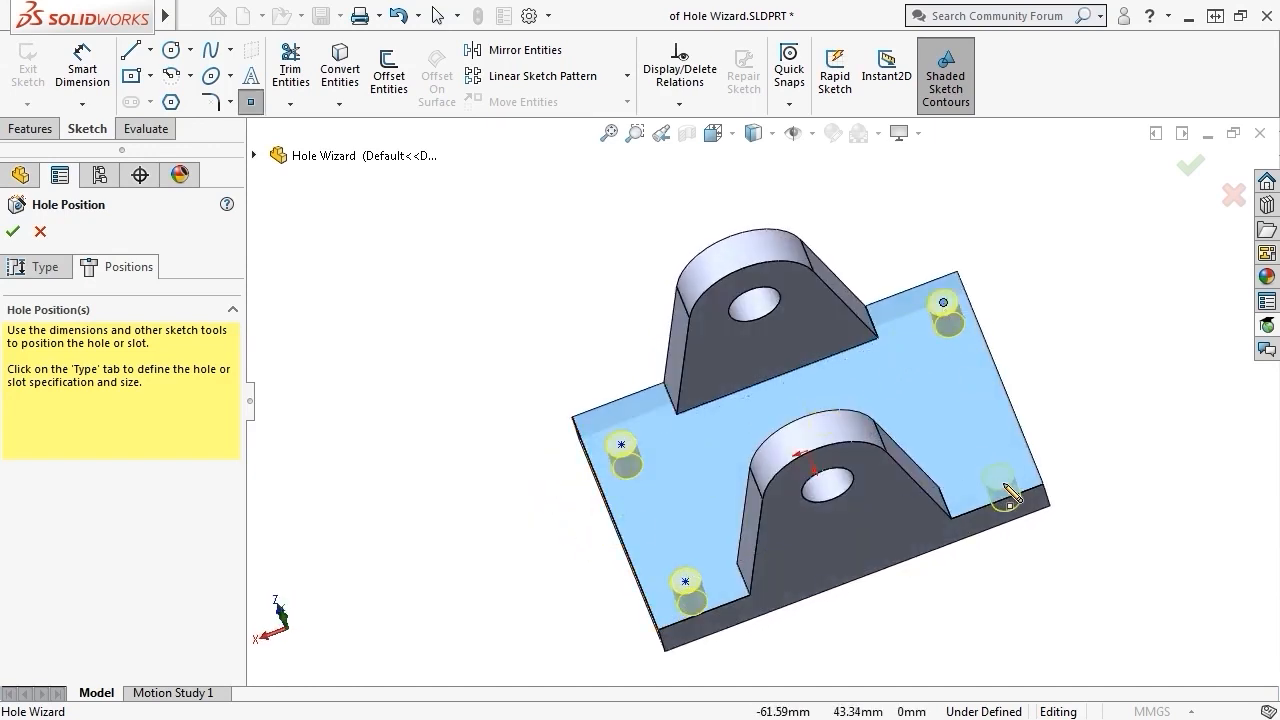
left_click(990, 457)
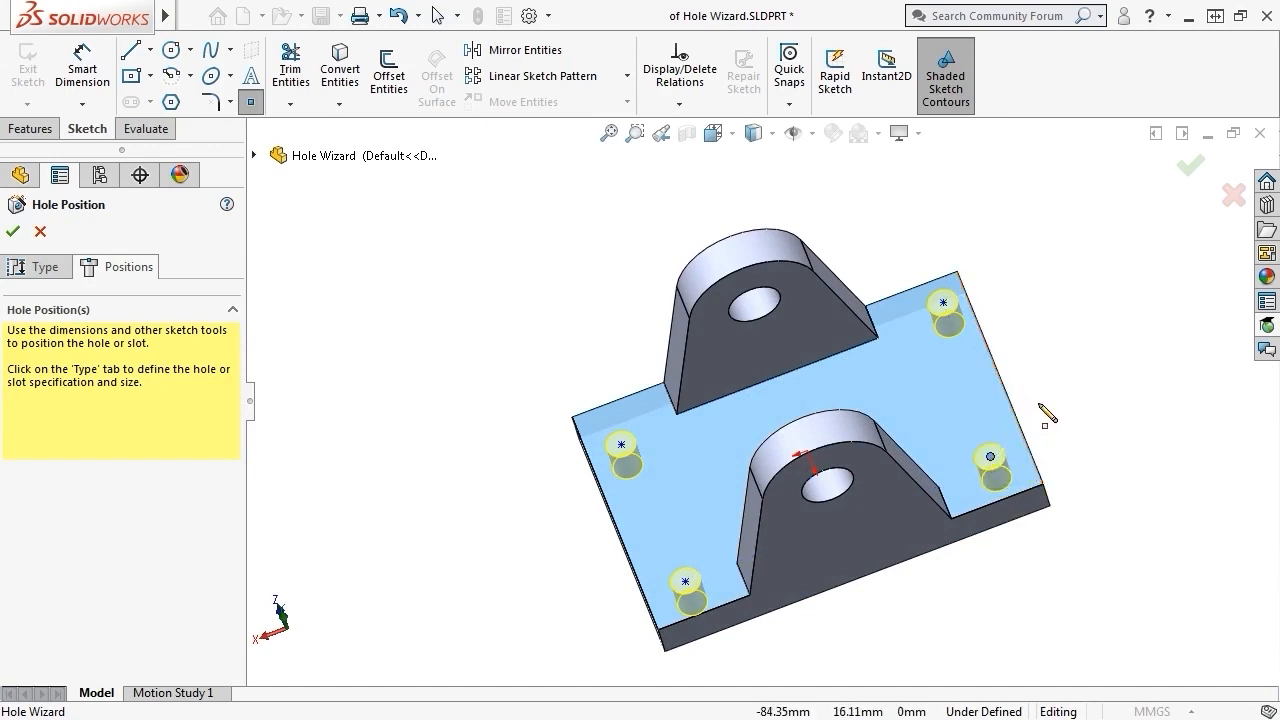
key("Escape")
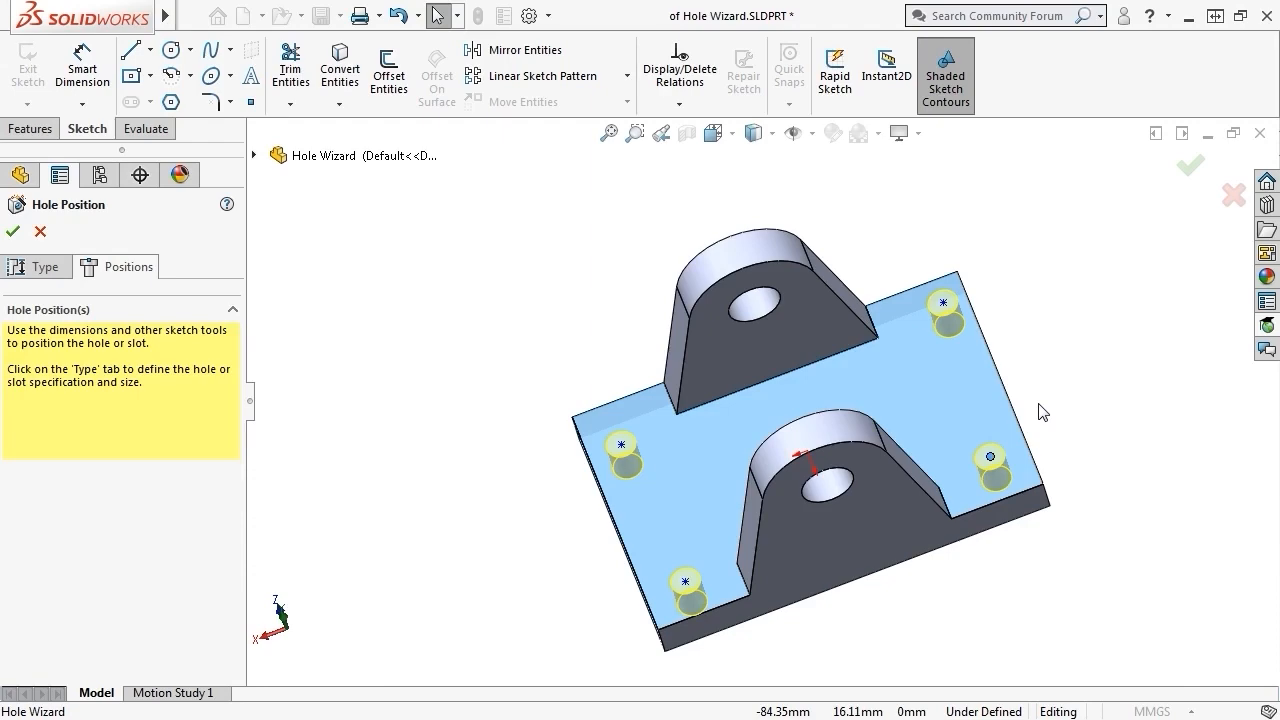
- View the hole position sketch face-on and add a Horizontal relation between the two upper hole points
key("space")
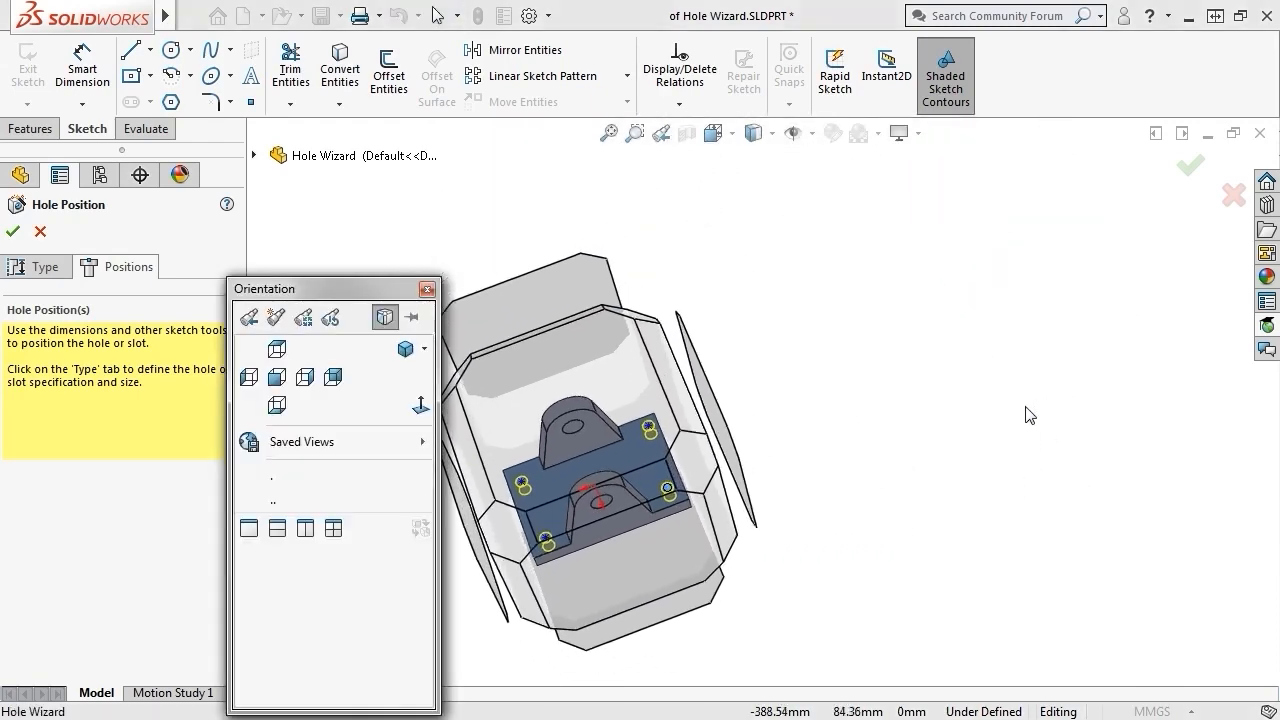
left_click(421, 406)
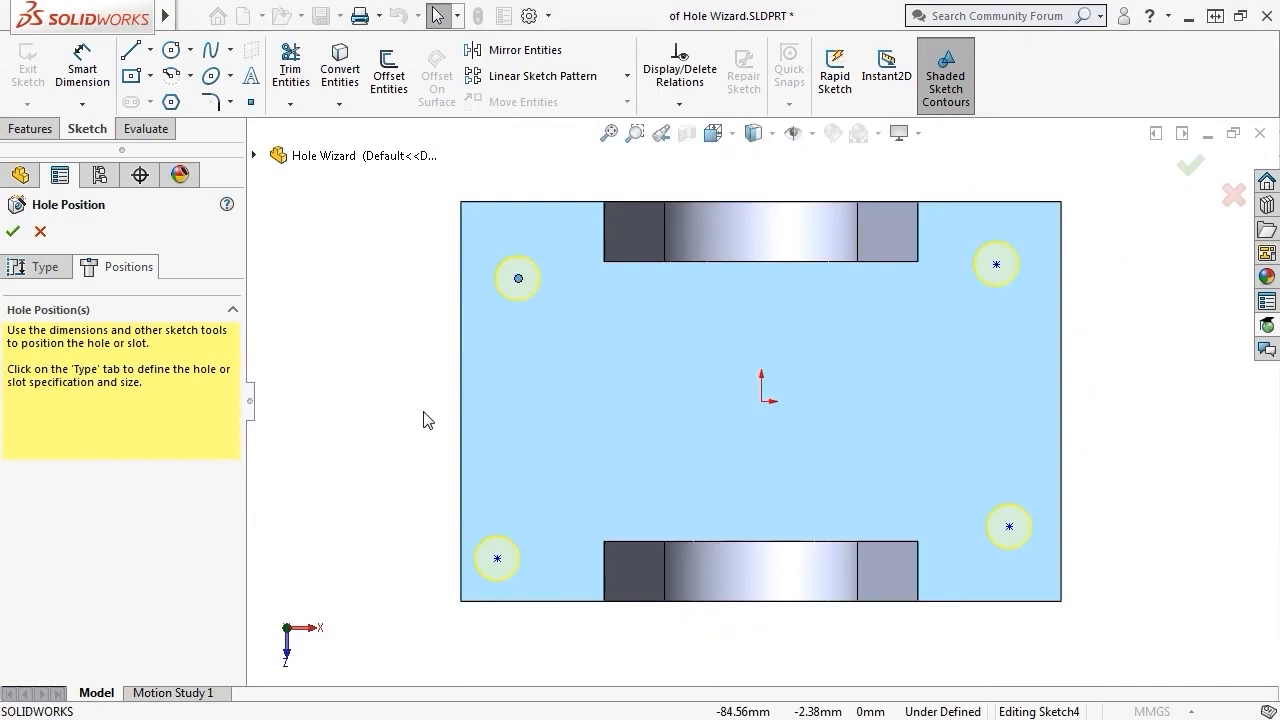
left_click(519, 279)
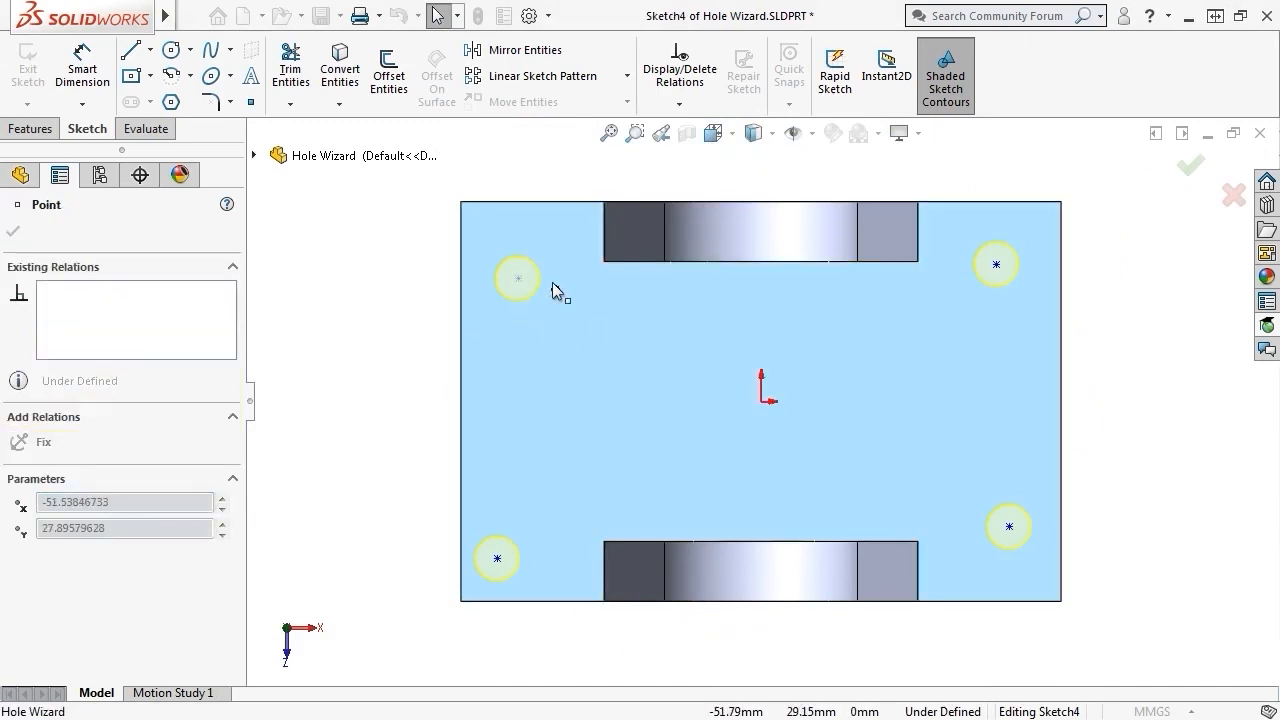
mouse_move(519, 279)
left_mouse_down()
mouse_move(500, 251)
mouse_move(520, 285)
left_mouse_up()
left_click(420, 293)
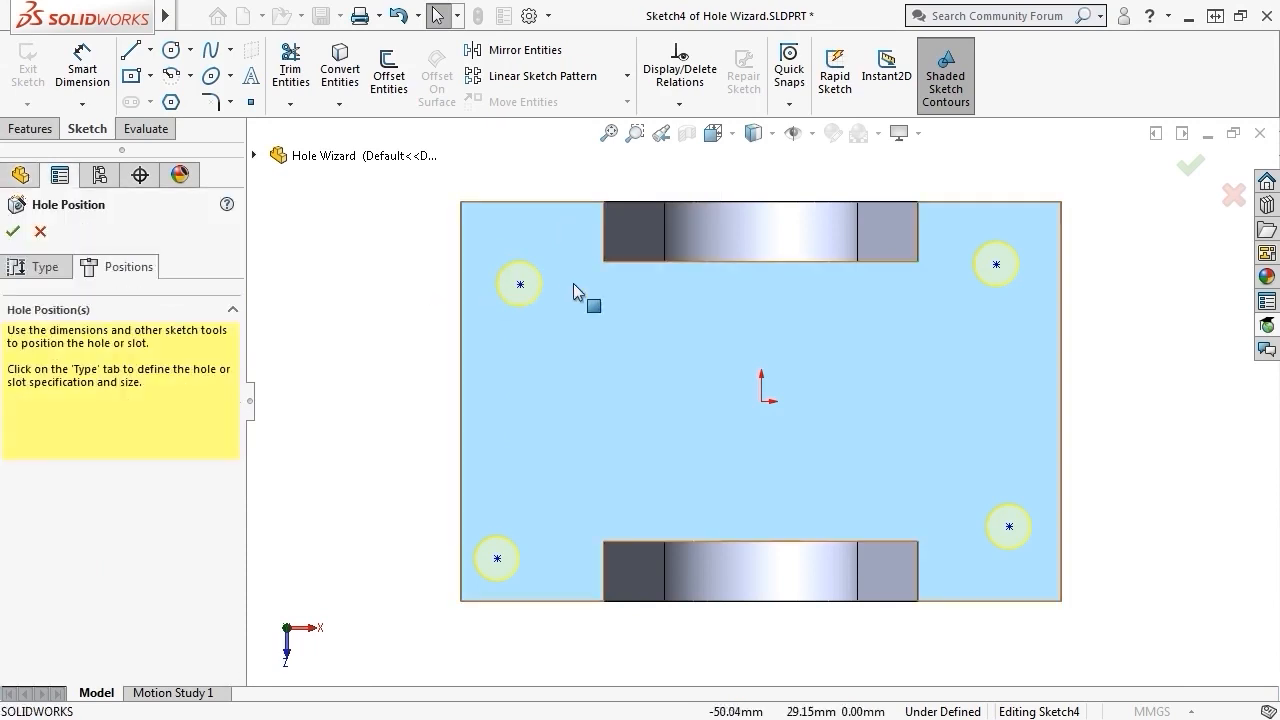
left_click(520, 285)
left_click(996, 266, "ctrl")
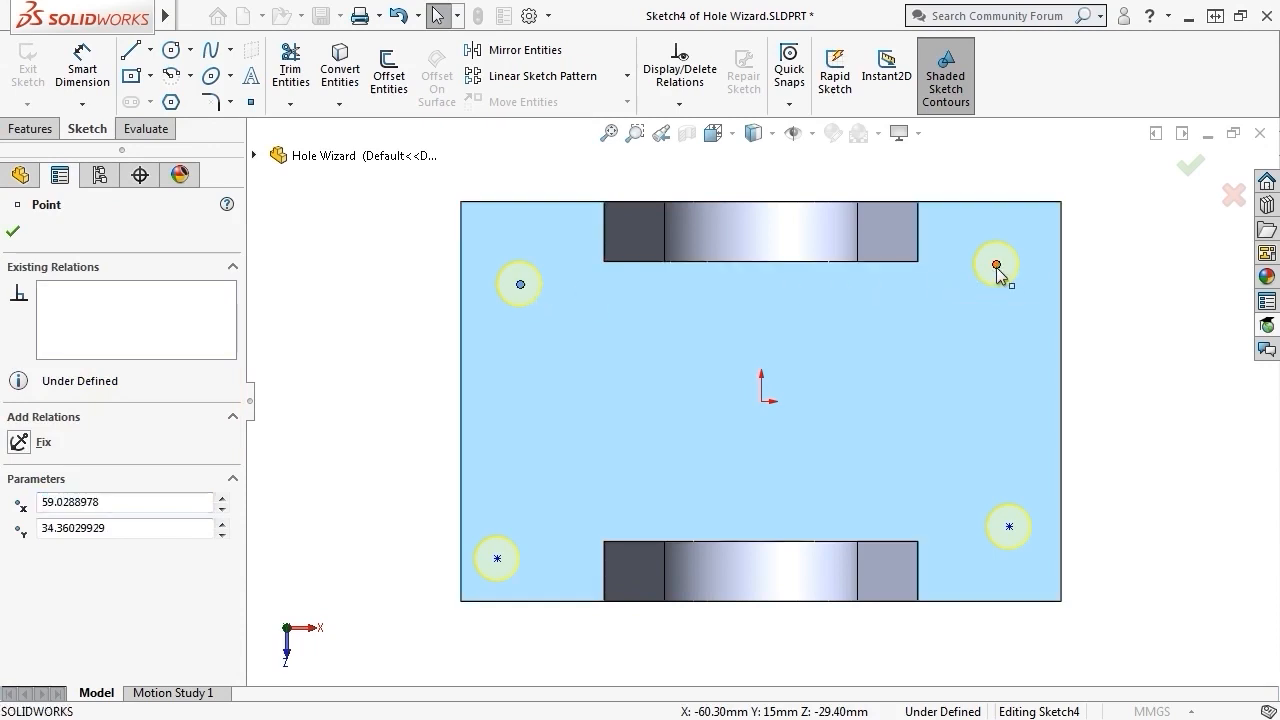
left_click(1052, 182)
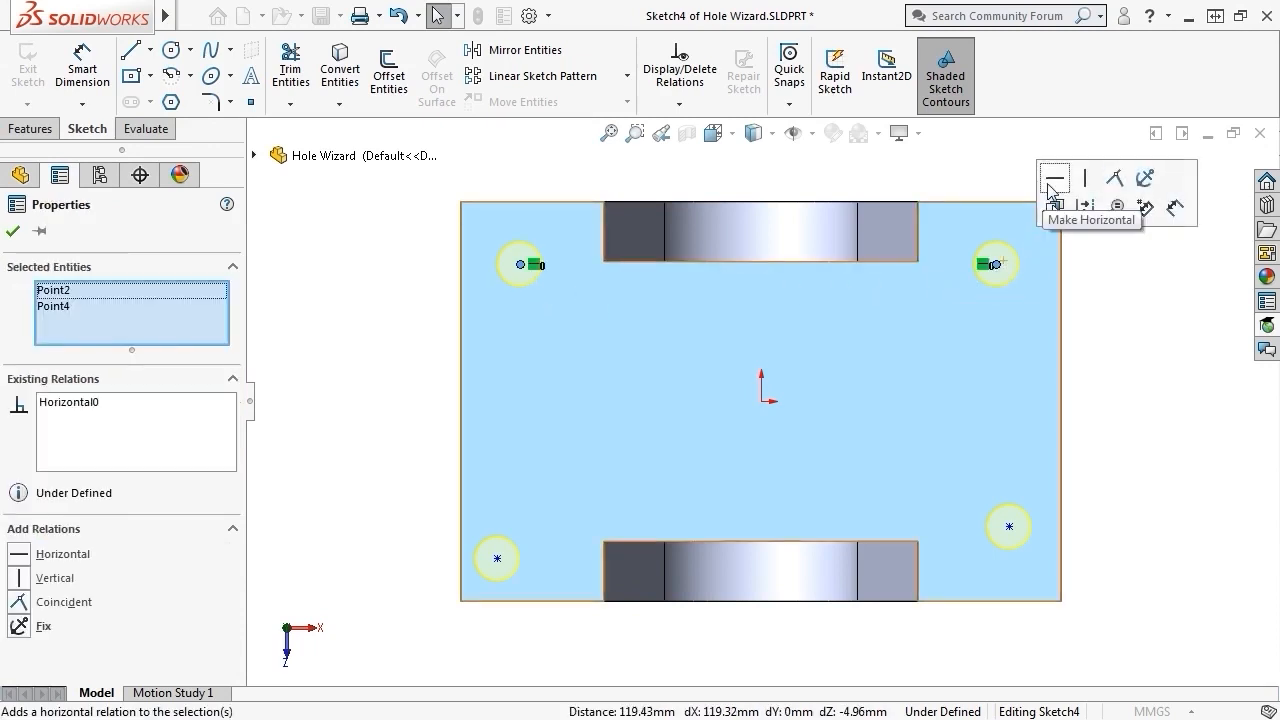
left_click(987, 190)
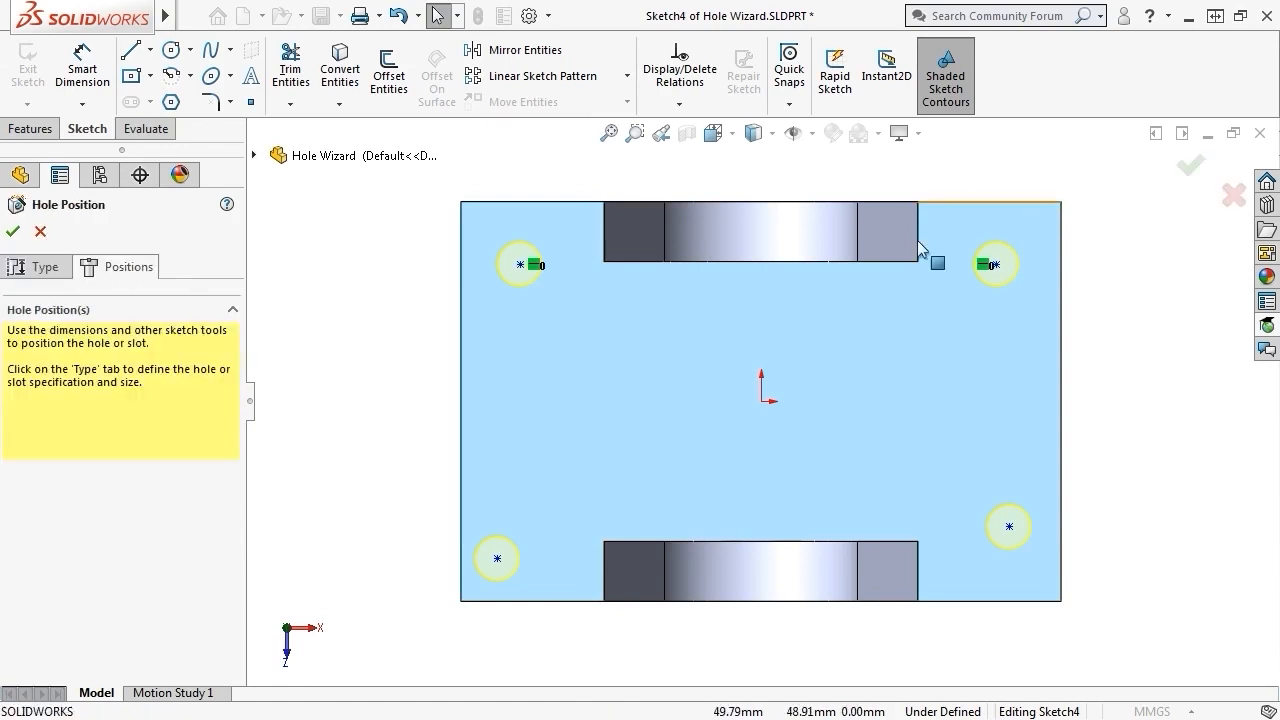
- Add a Horizontal relation between the two lower hole points on the base plate
left_click(498, 559)
left_click(1009, 527, "ctrl")
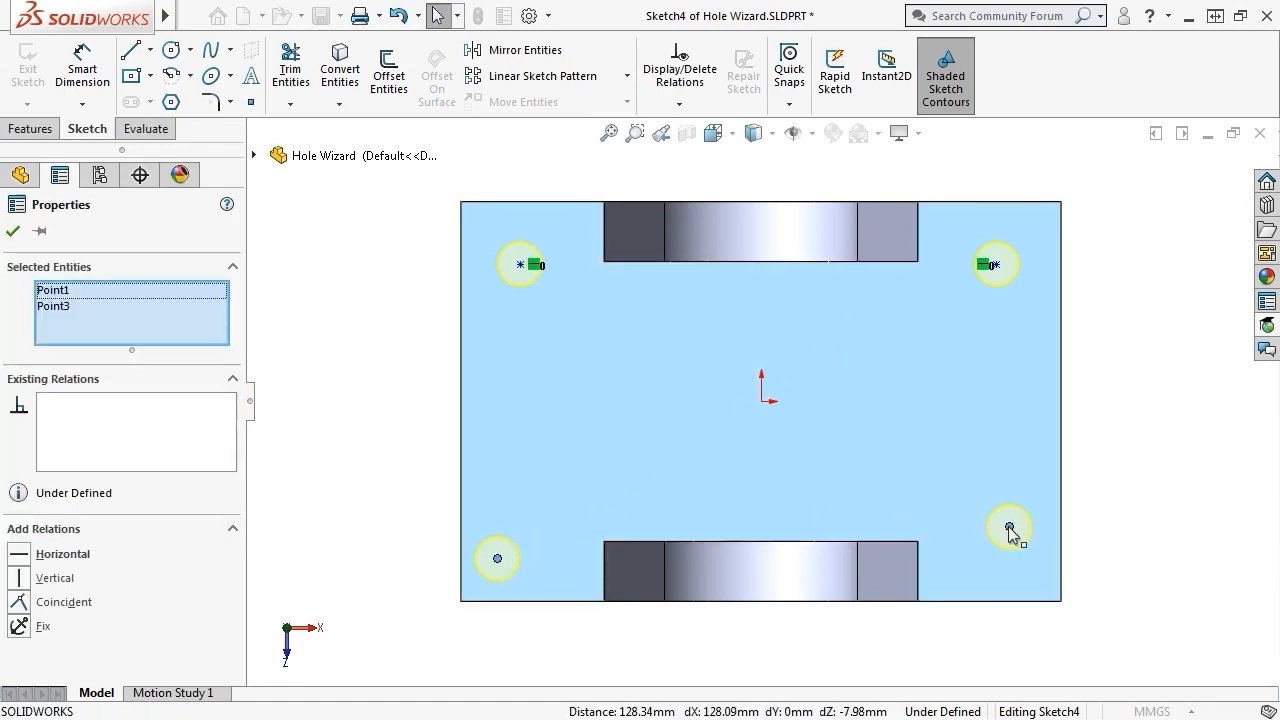
left_click(1067, 440)
left_click(1089, 396)
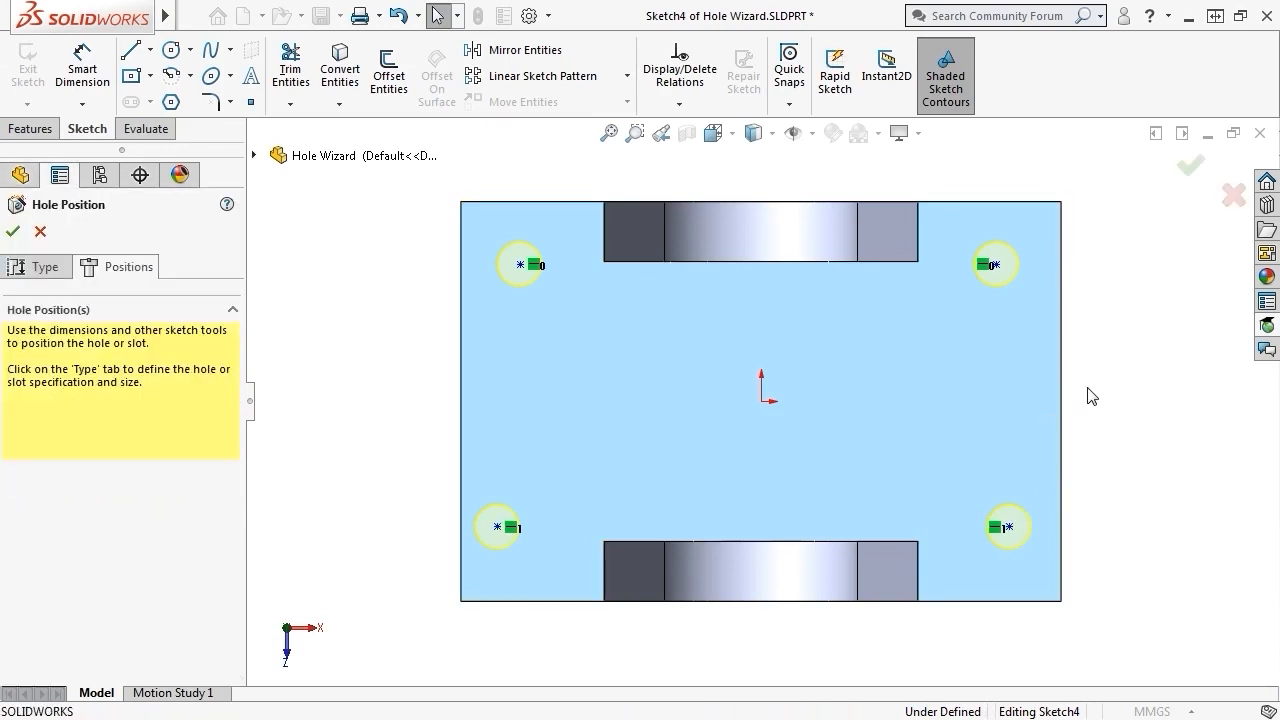
- Add a Vertical relation between the two left hole points and another between the two right hole points
left_click(522, 266)
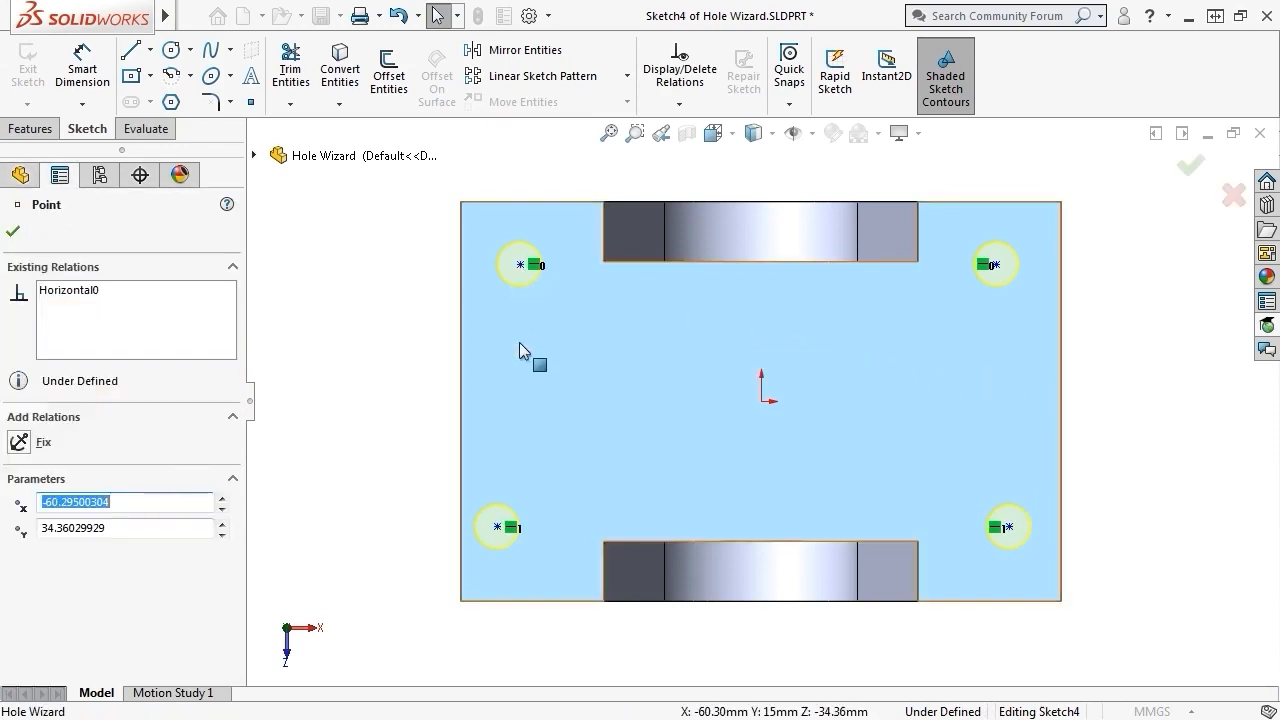
left_click(499, 526, "ctrl")
left_click(587, 440)
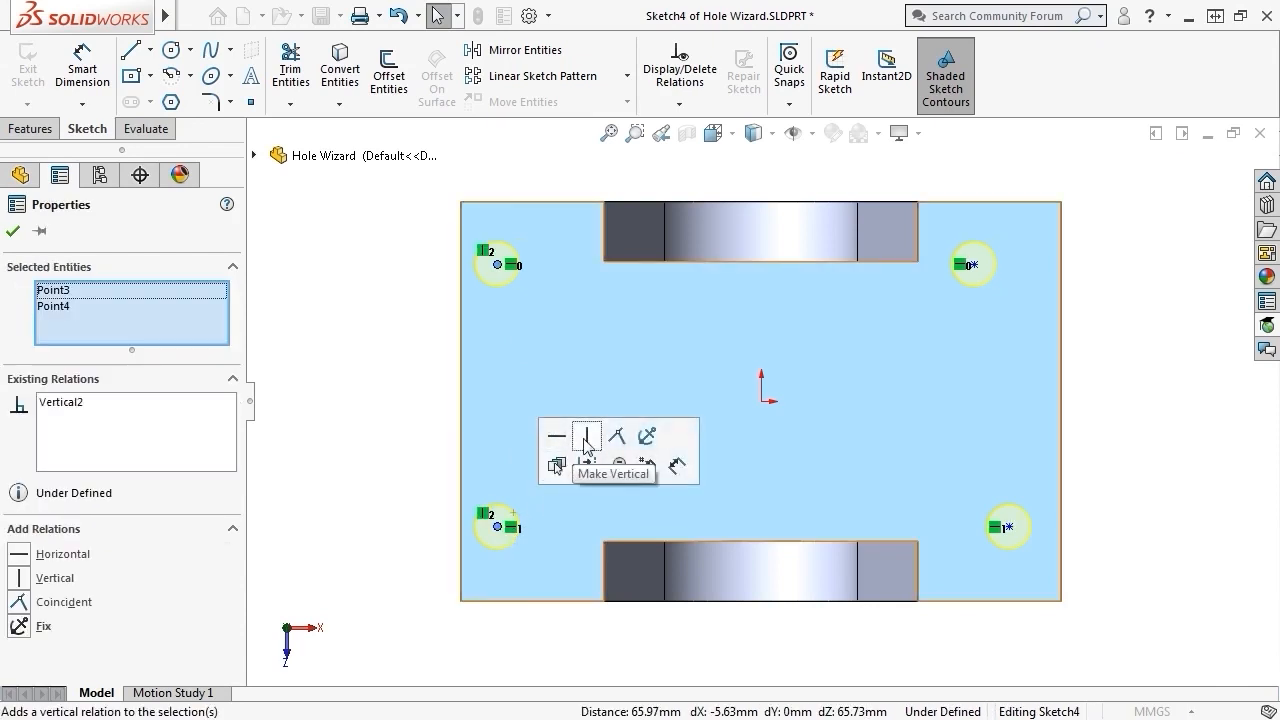
left_click(414, 423)
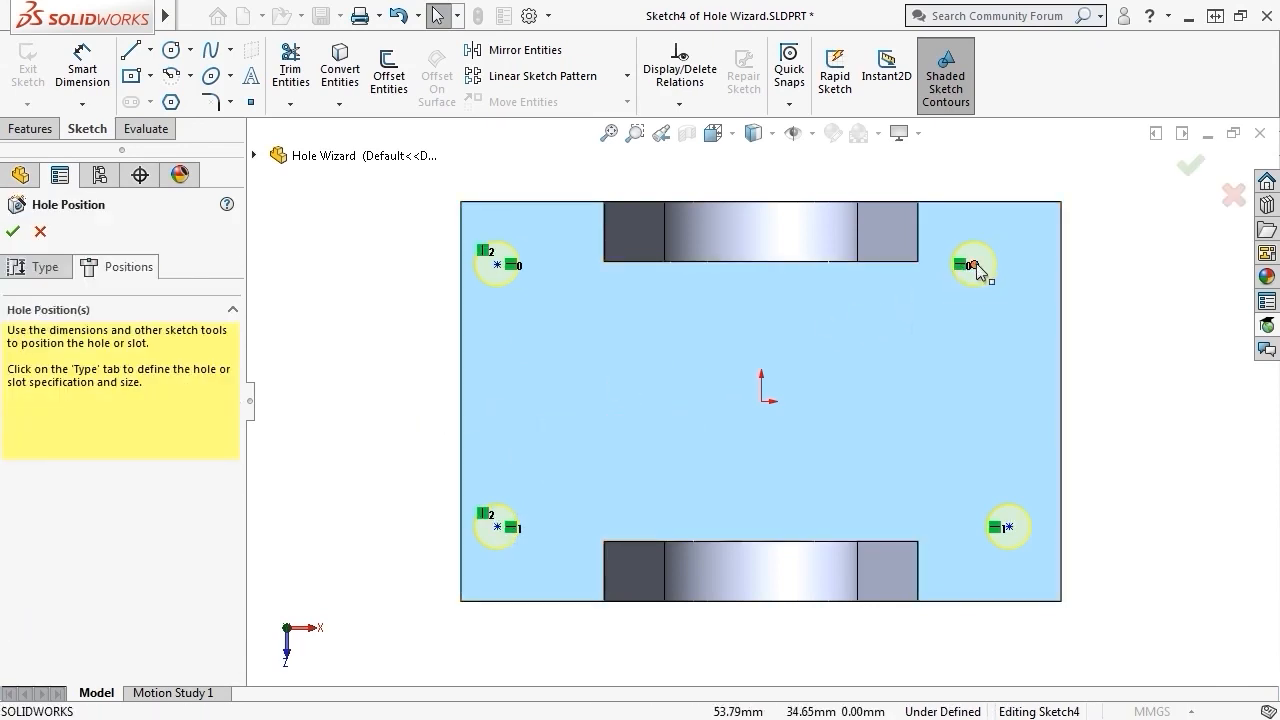
left_click(975, 266)
left_click(1006, 529, "ctrl")
left_click(1101, 436)
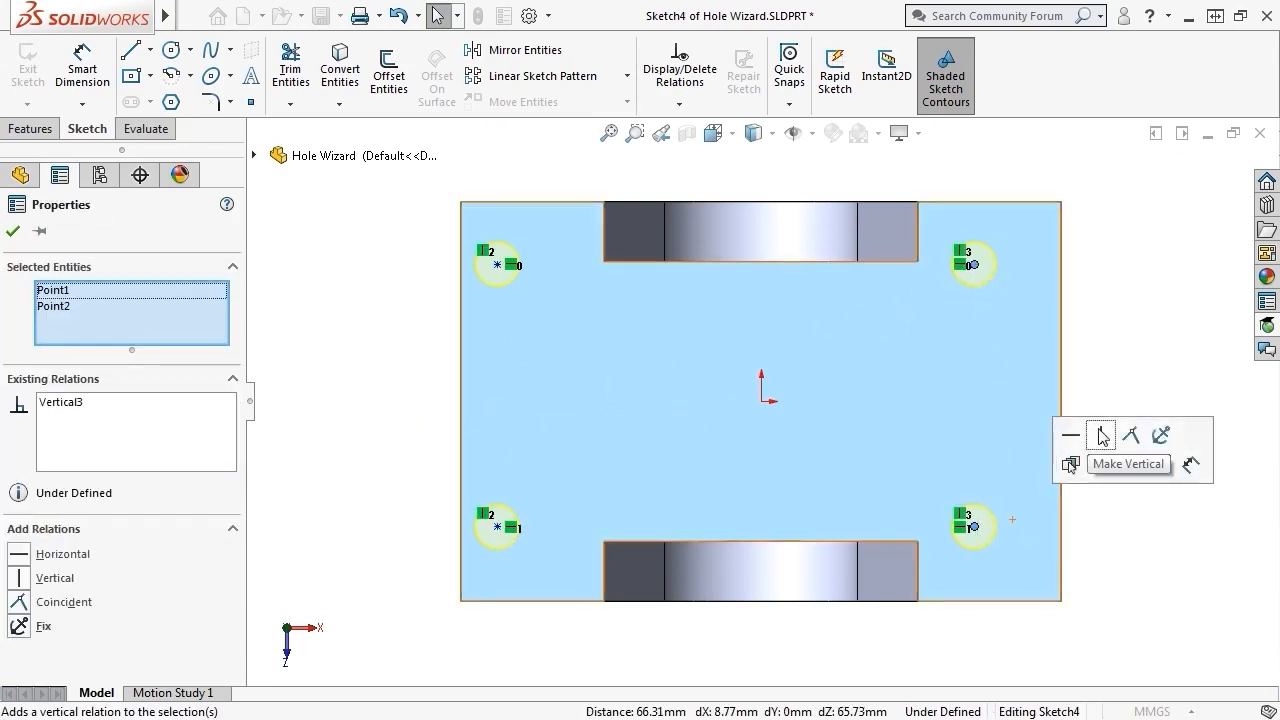
left_click(1102, 389)
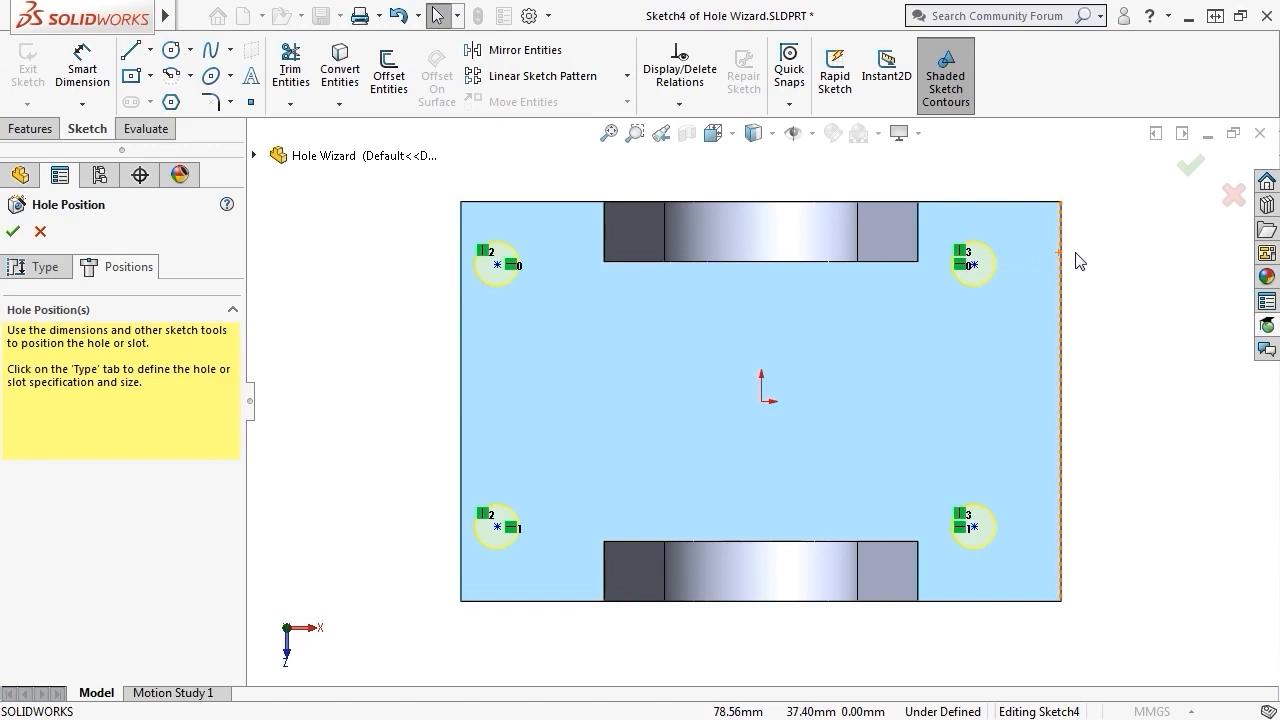
- Dimension the upper-left hole point 15 mm from the base plate's left edge
key("s")
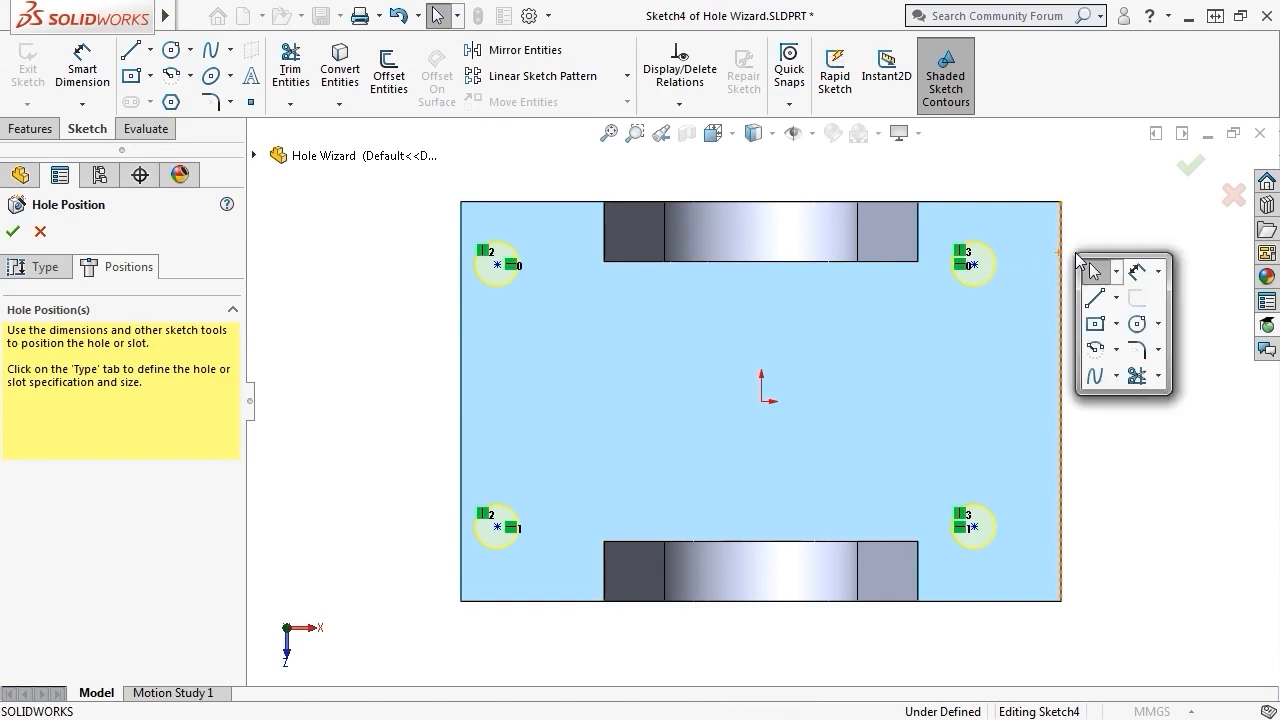
left_click(1131, 272)
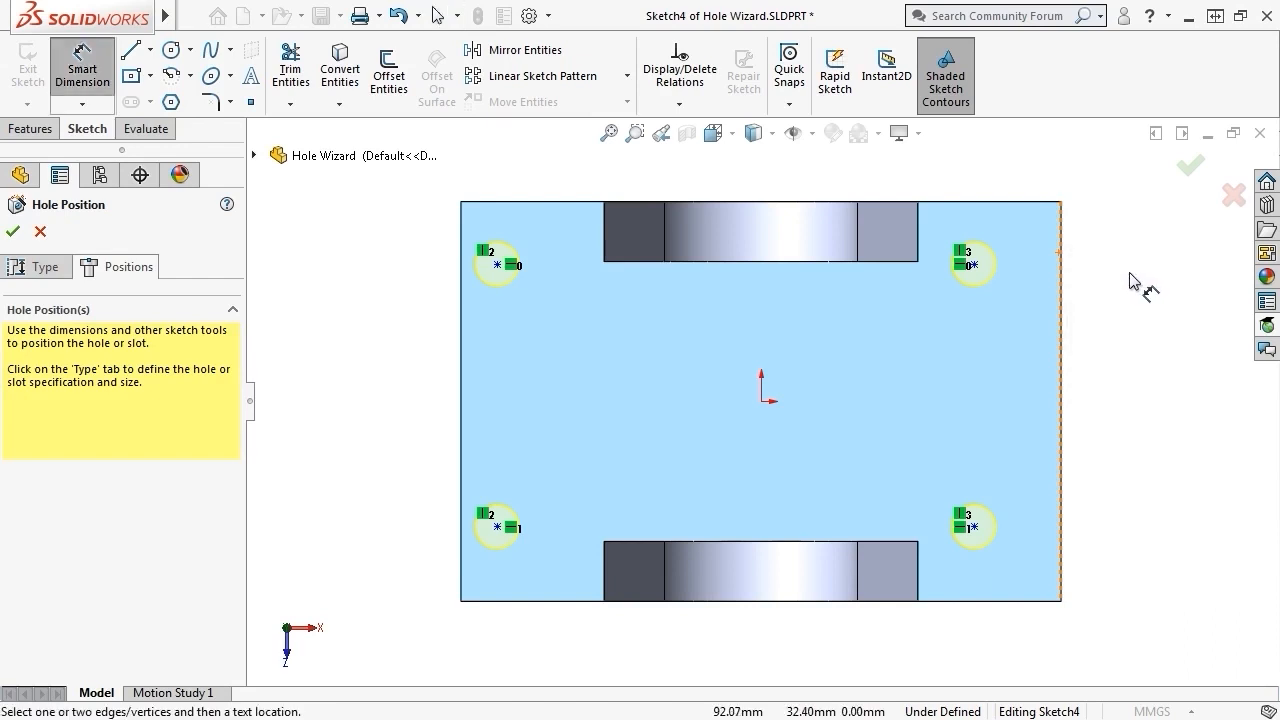
left_click(972, 265)
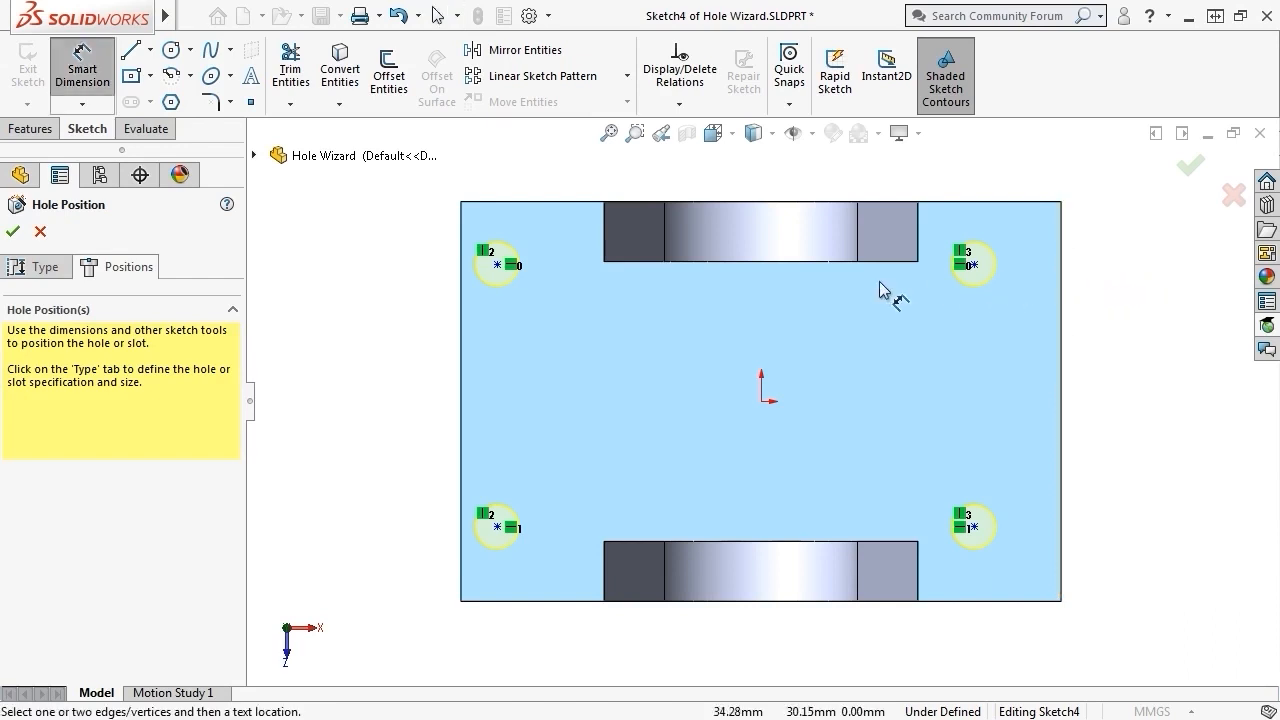
left_click(498, 265)
left_click(461, 277)
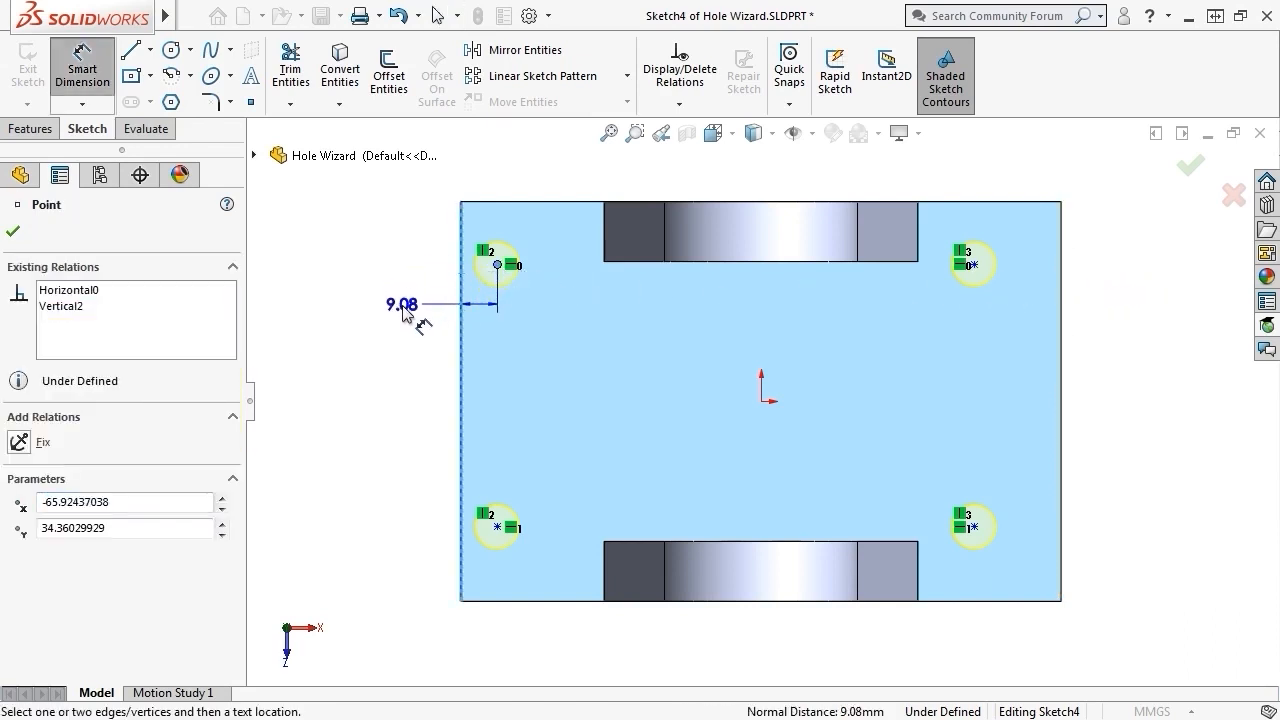
left_click(410, 315)
type("15")
key("Return")
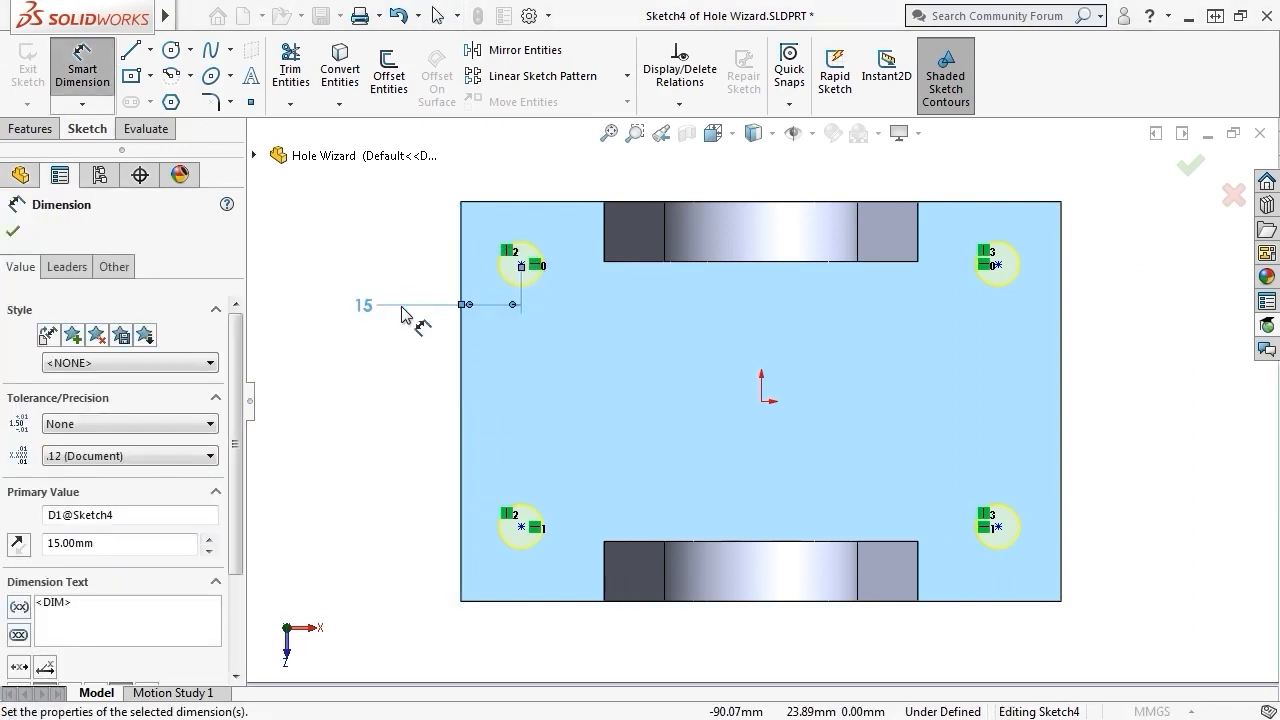
- Dimension the upper-right hole point 15 mm from the base plate's right edge
left_click(998, 265)
left_click(1062, 295)
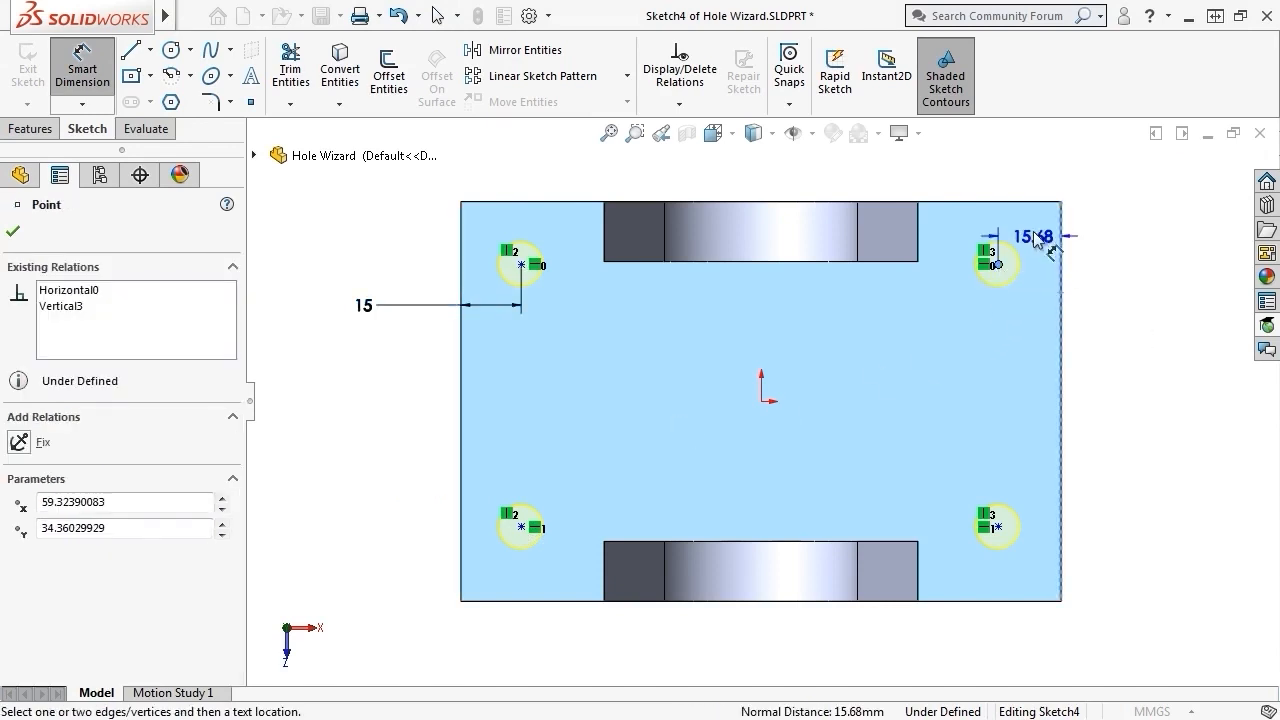
left_click(1032, 193)
type("15")
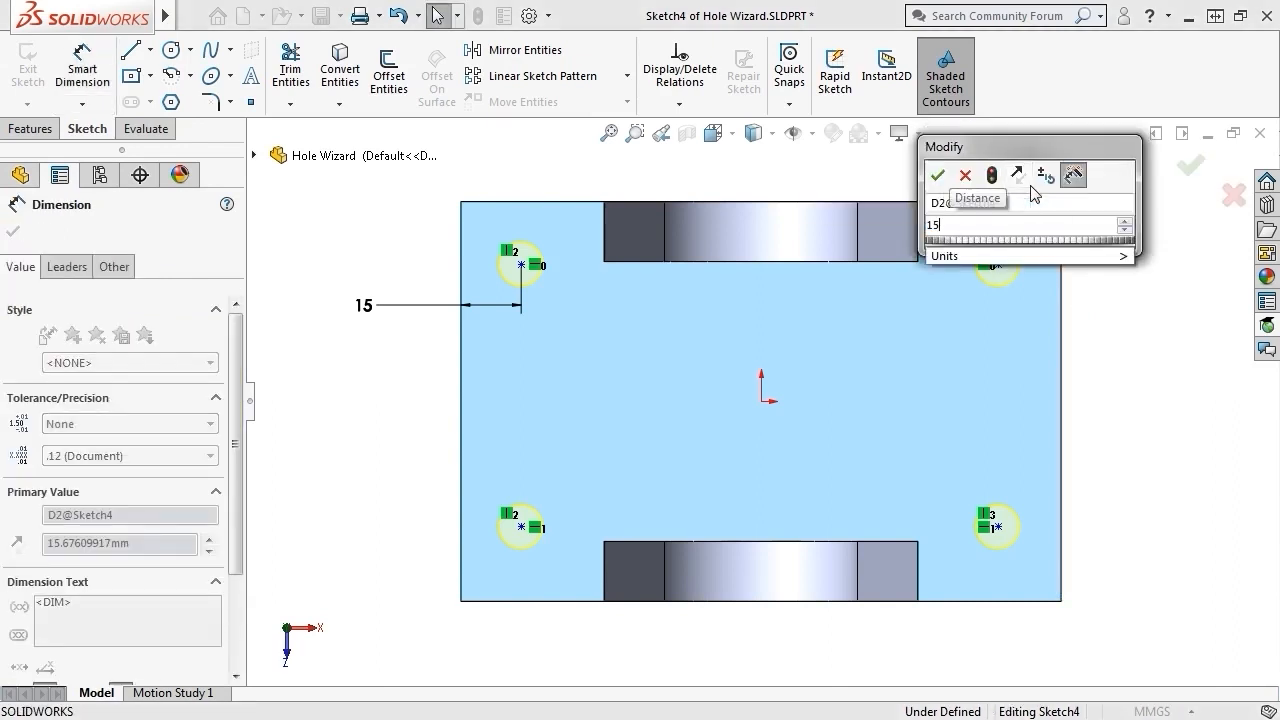
key("Return")
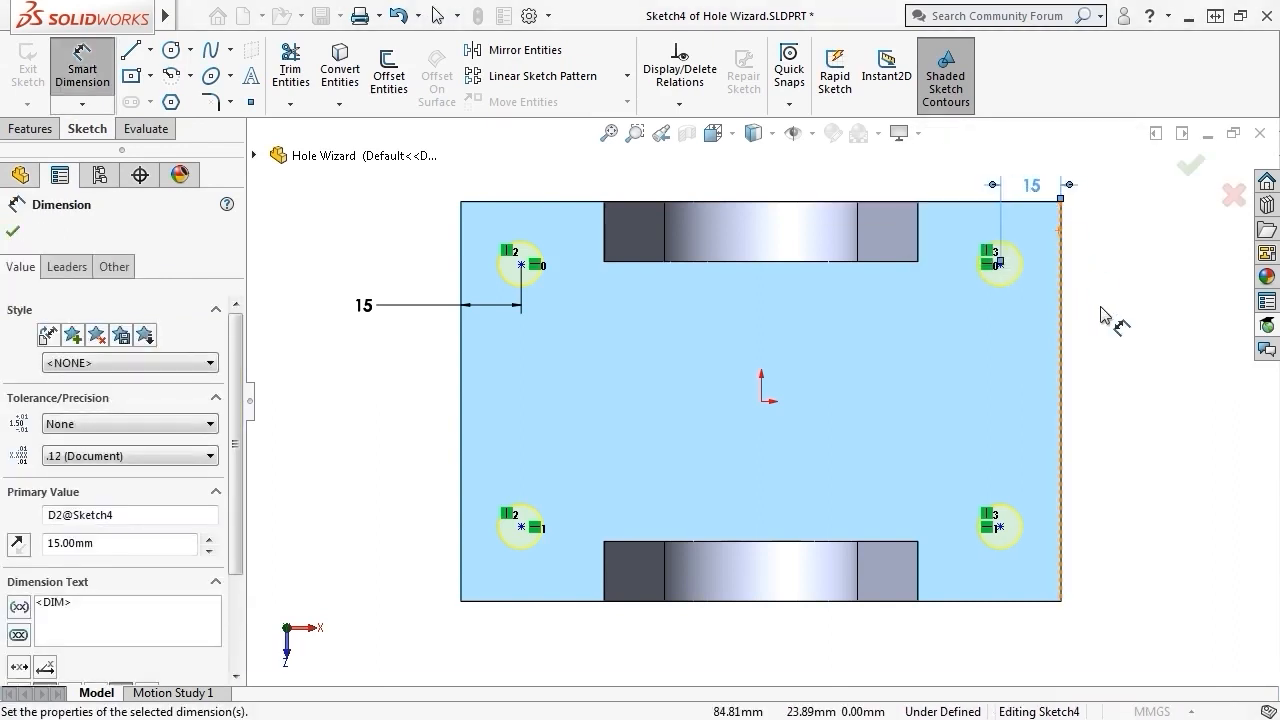
key("Escape")
- Move the lower-right hole point slightly upward to test which direction is still unconstrained
left_click(1003, 527)
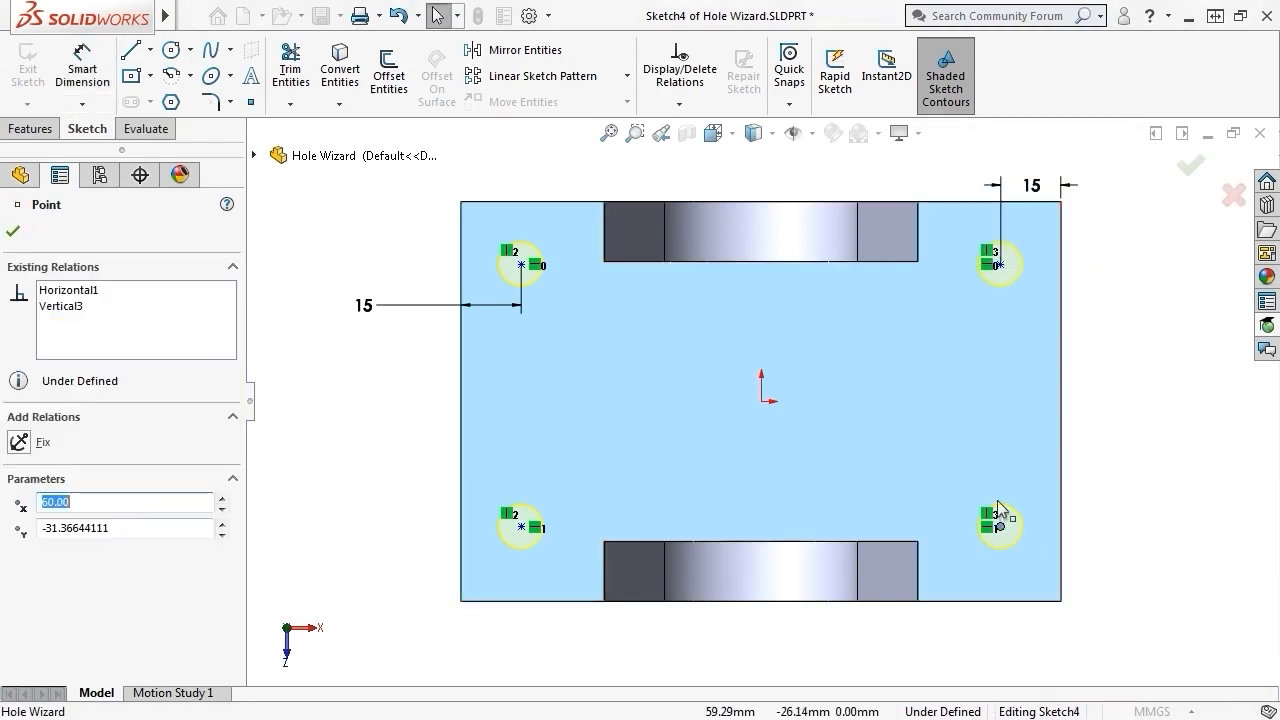
left_click_drag(1000, 505, 920, 513)
left_click(1134, 543)
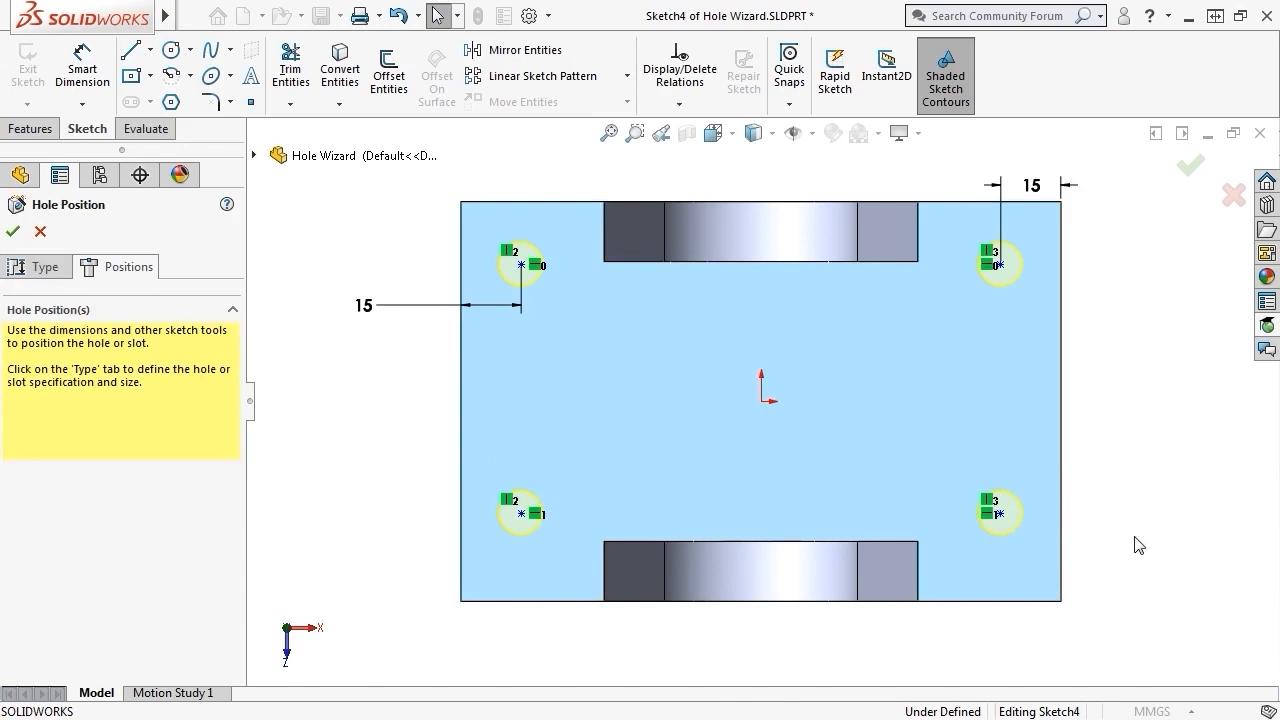
- Dimension the lower-right hole point 15 mm from the base plate's lower edge
right_click_drag(1134, 543, 1205, 562)
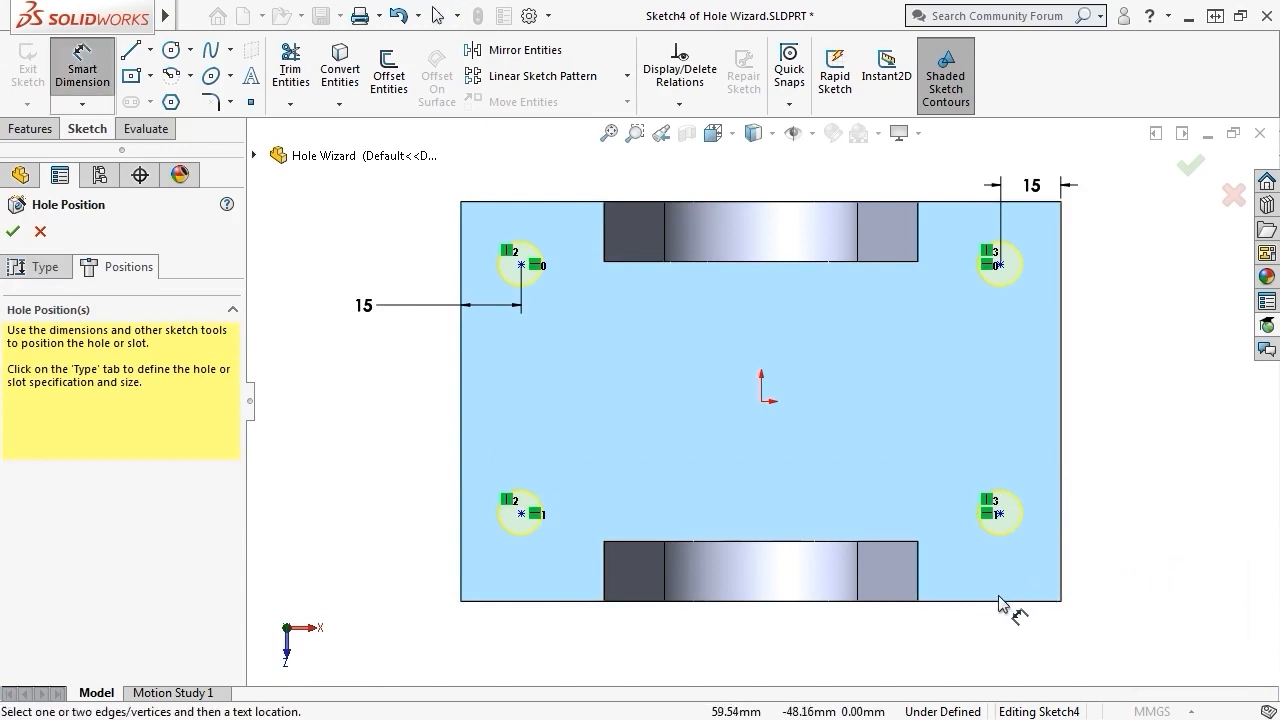
left_click(999, 515)
left_click(1116, 552)
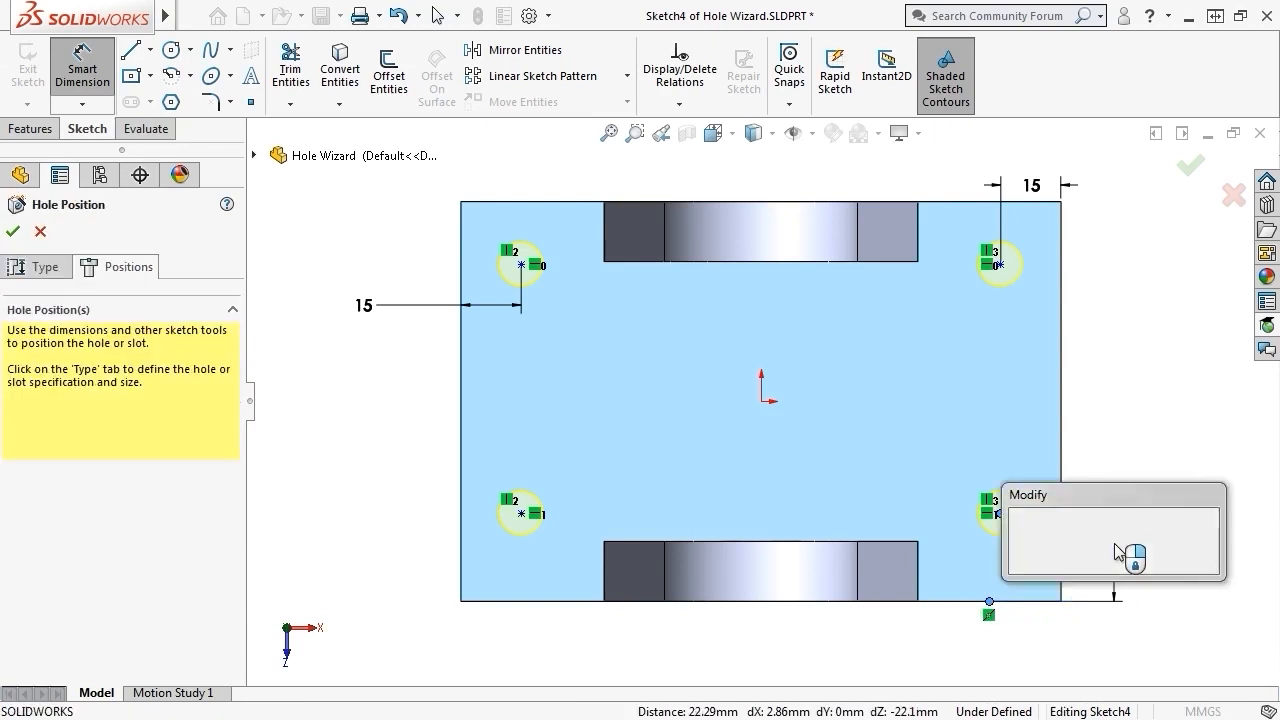
type("15.00mm")
key("Return")
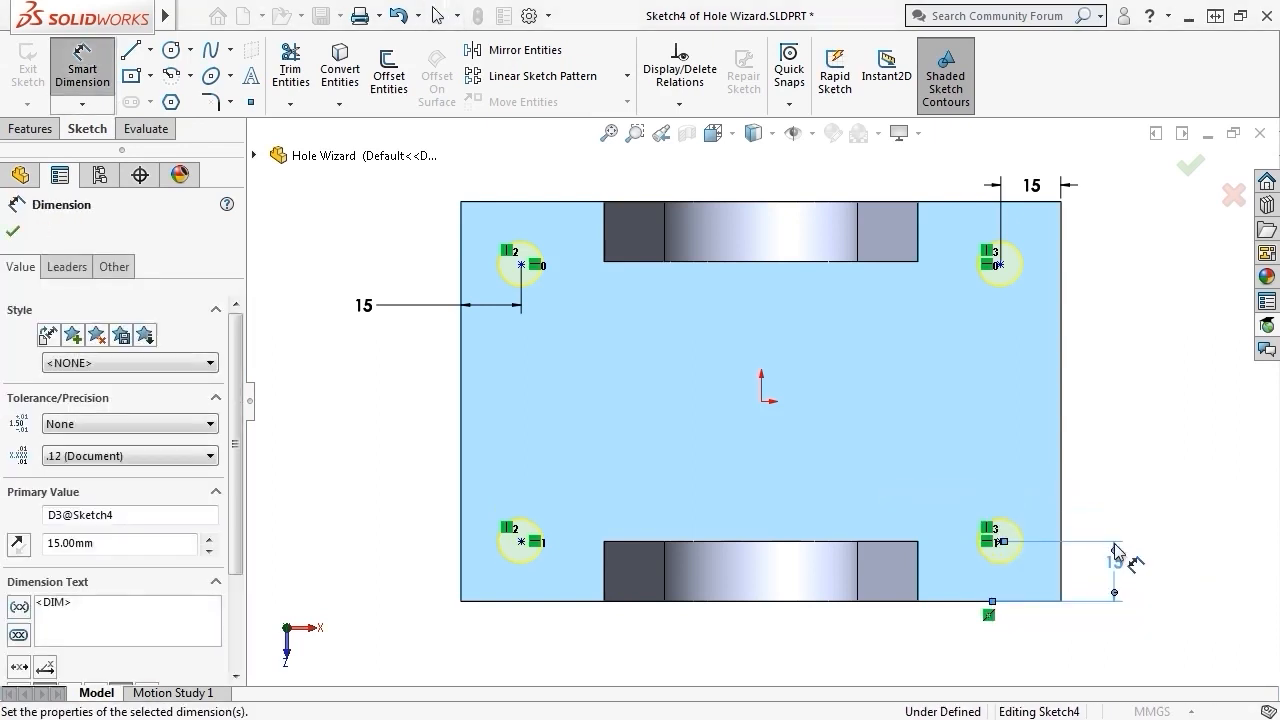
- Dimension the upper-right hole point 15 mm from the plate's upper edge and finish the Hole Wizard feature
left_click(999, 265)
left_click(983, 204)
left_click(1020, 236)
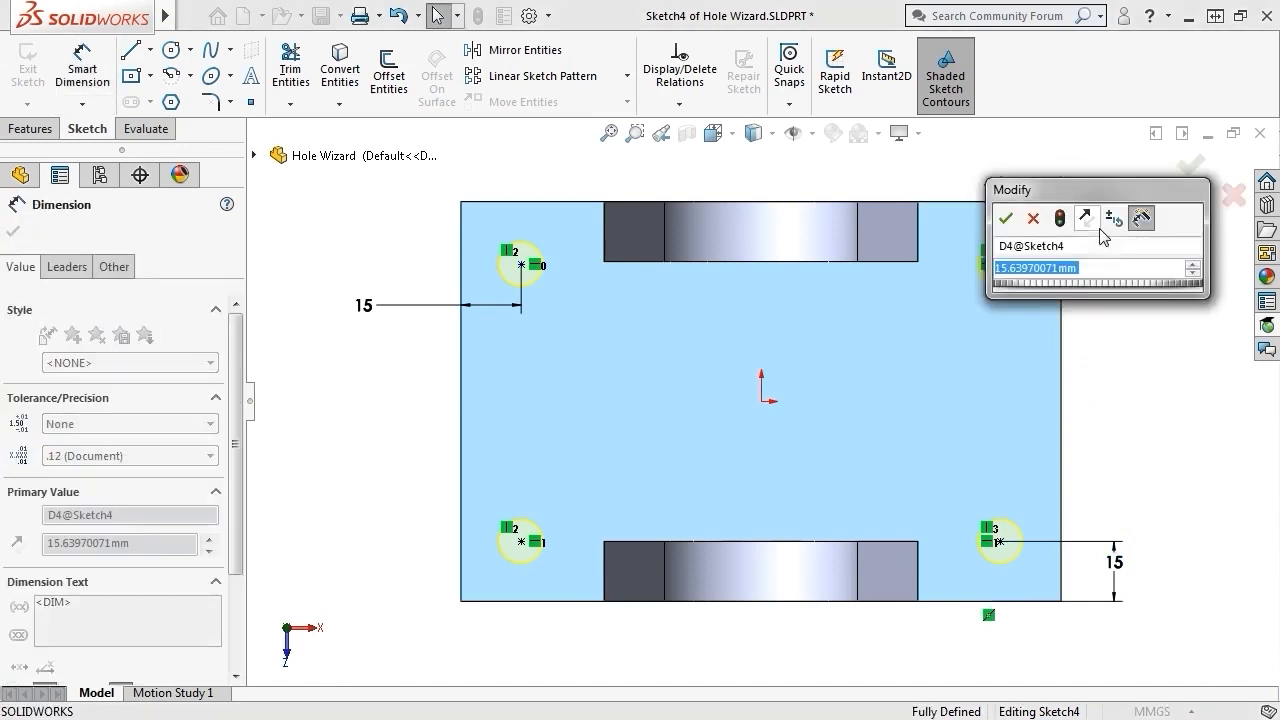
type("15")
key("Return")
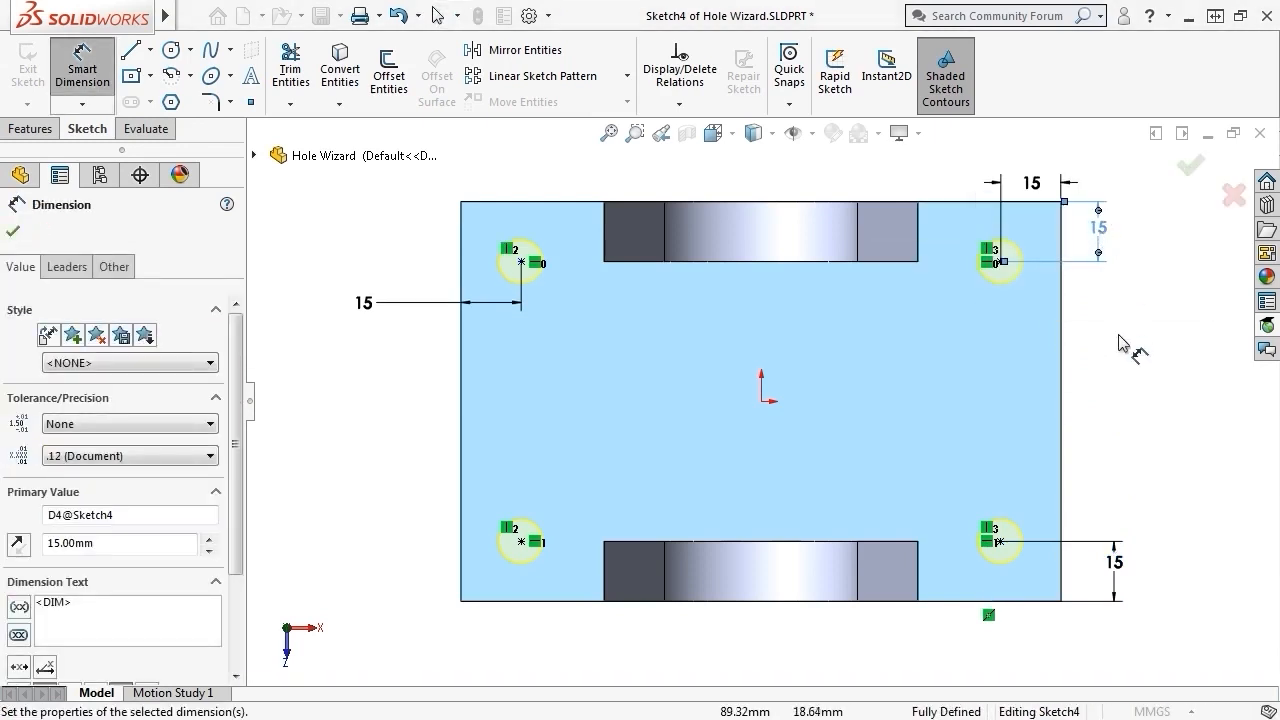
key("Escape")
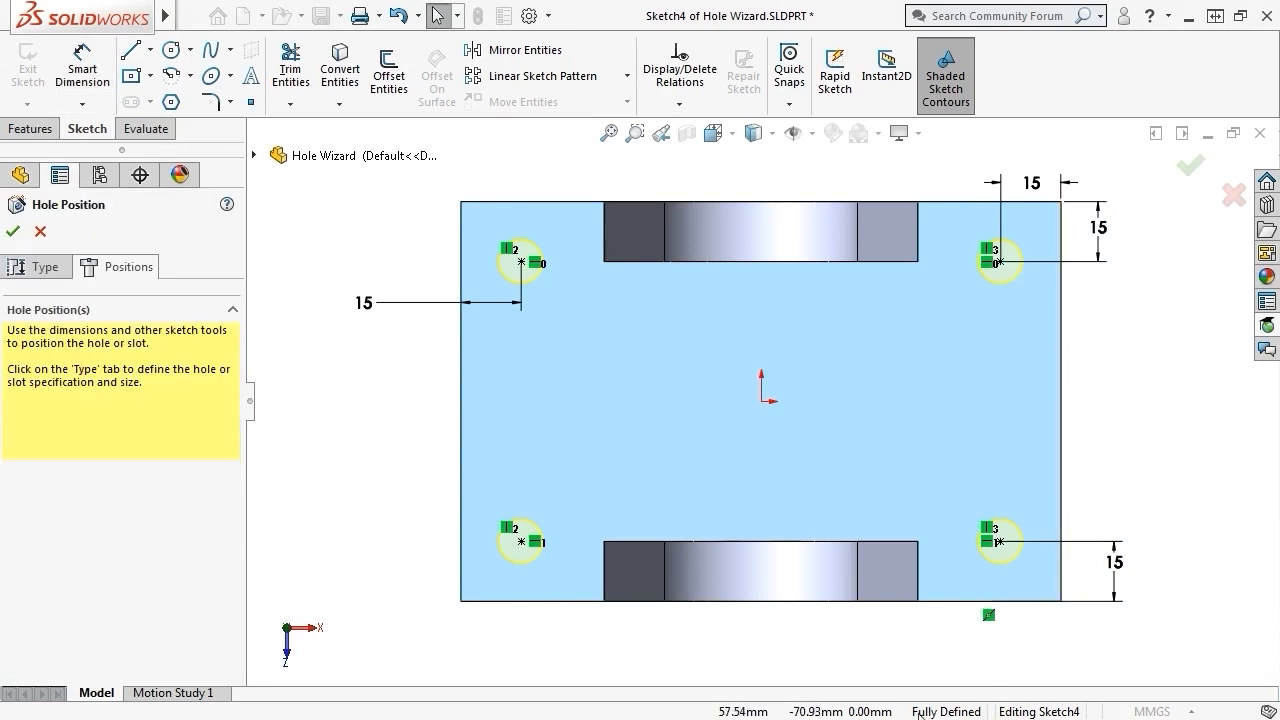
left_click(1189, 166)
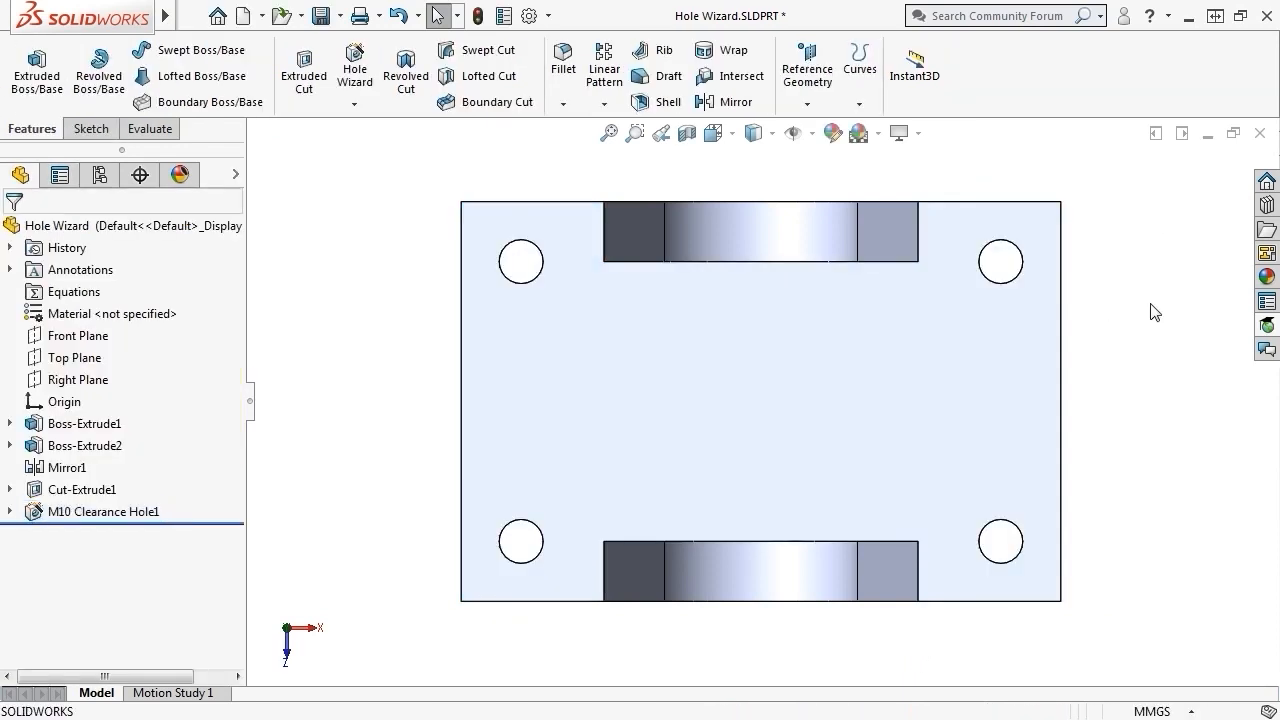
- Expand the M10 clearance hole feature and highlight its position sketch, Sketch4, on the model
middle_click_drag(1134, 491, 1141, 400)
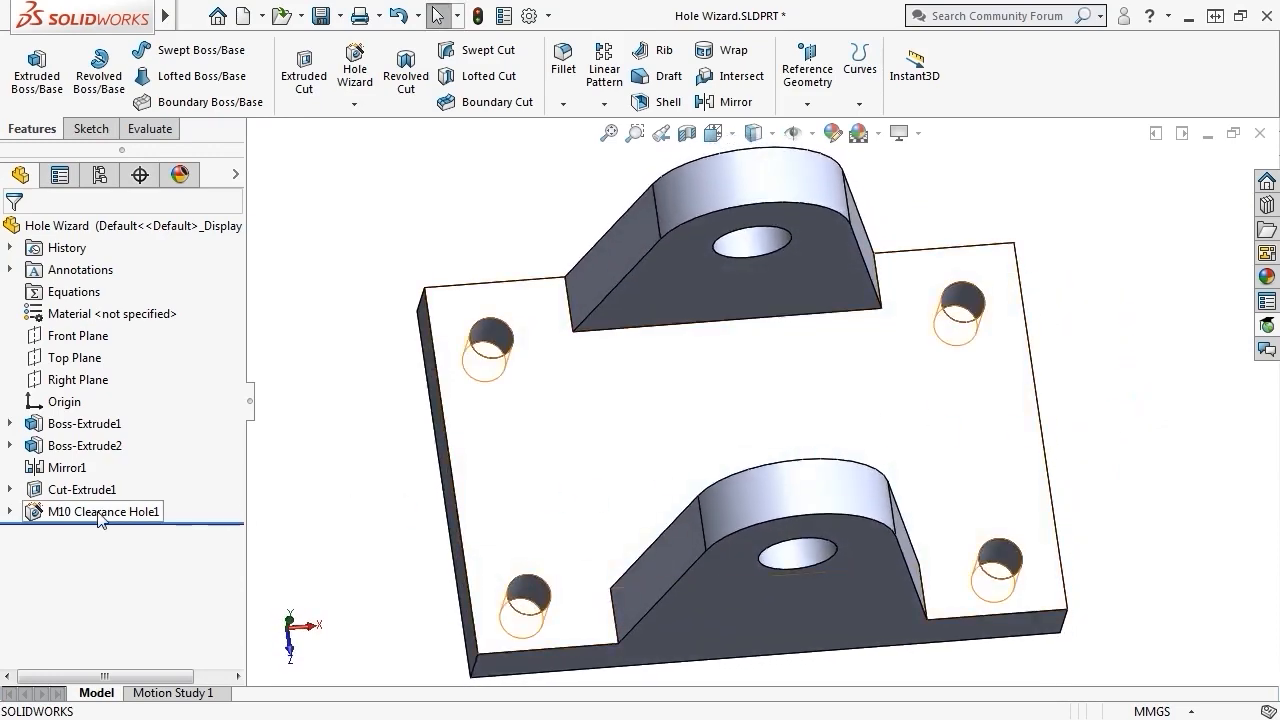
left_click(10, 511)
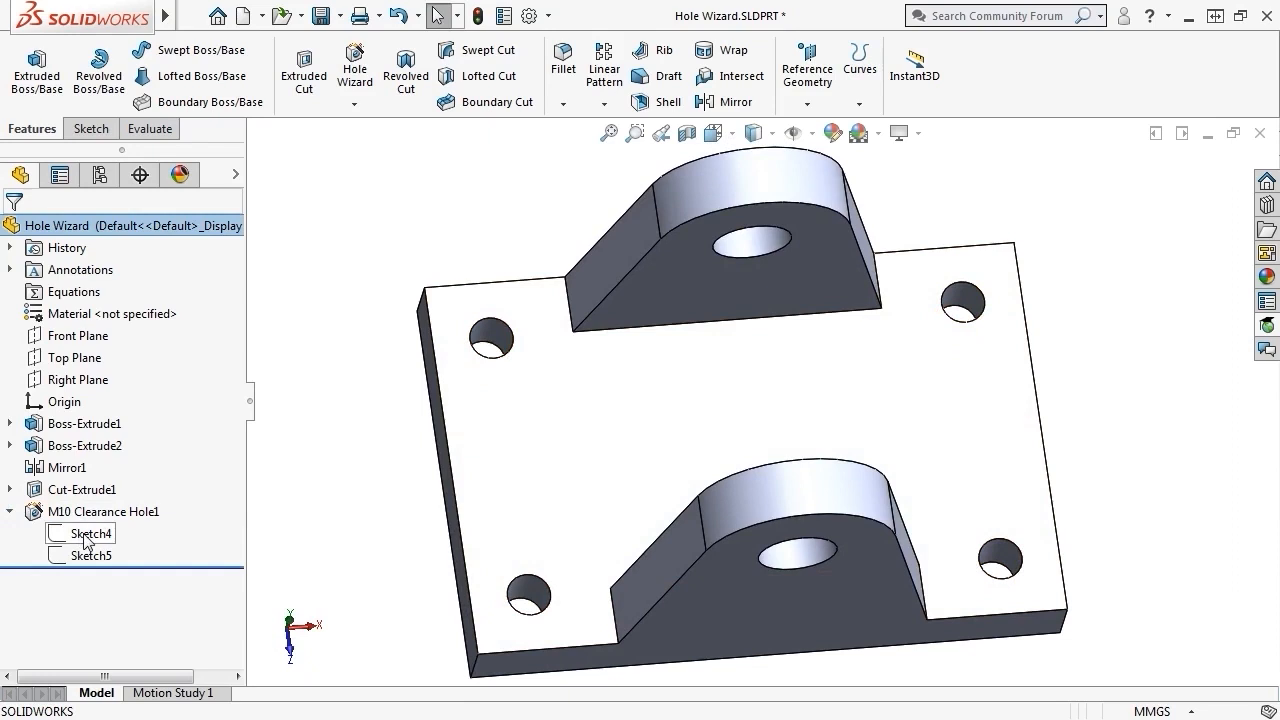
mouse_move(86, 538)
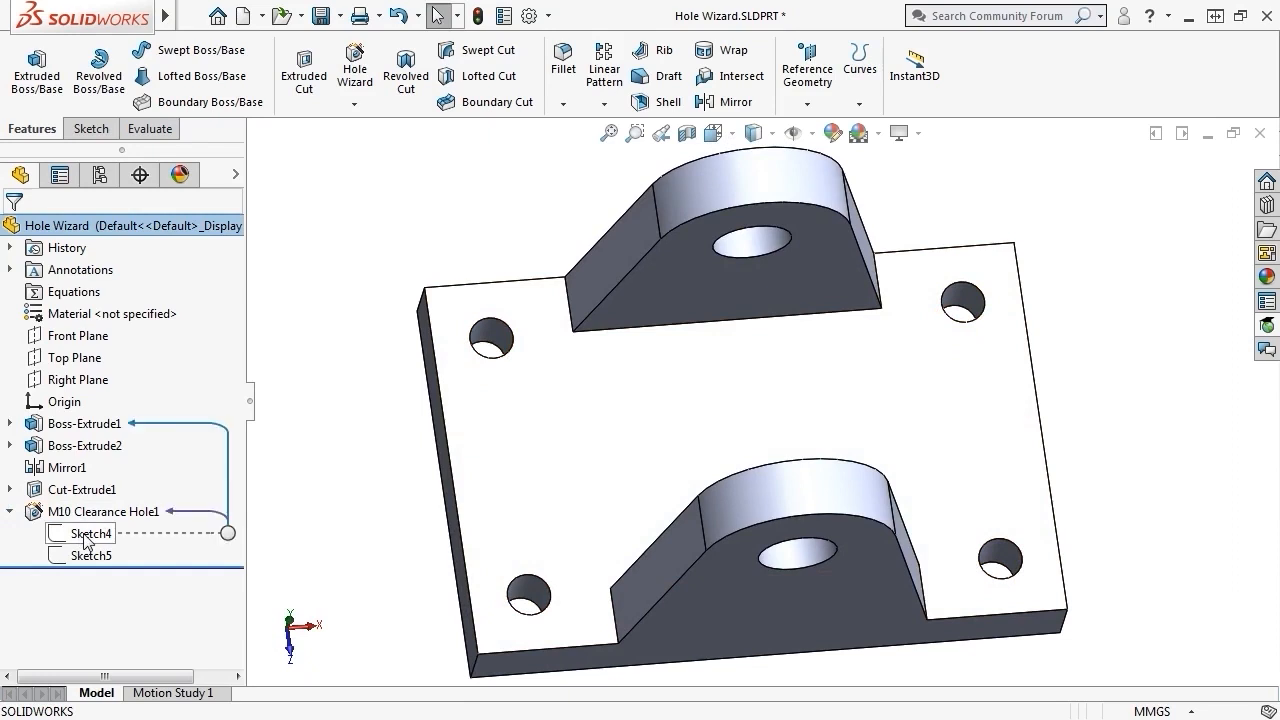
left_click(86, 538)
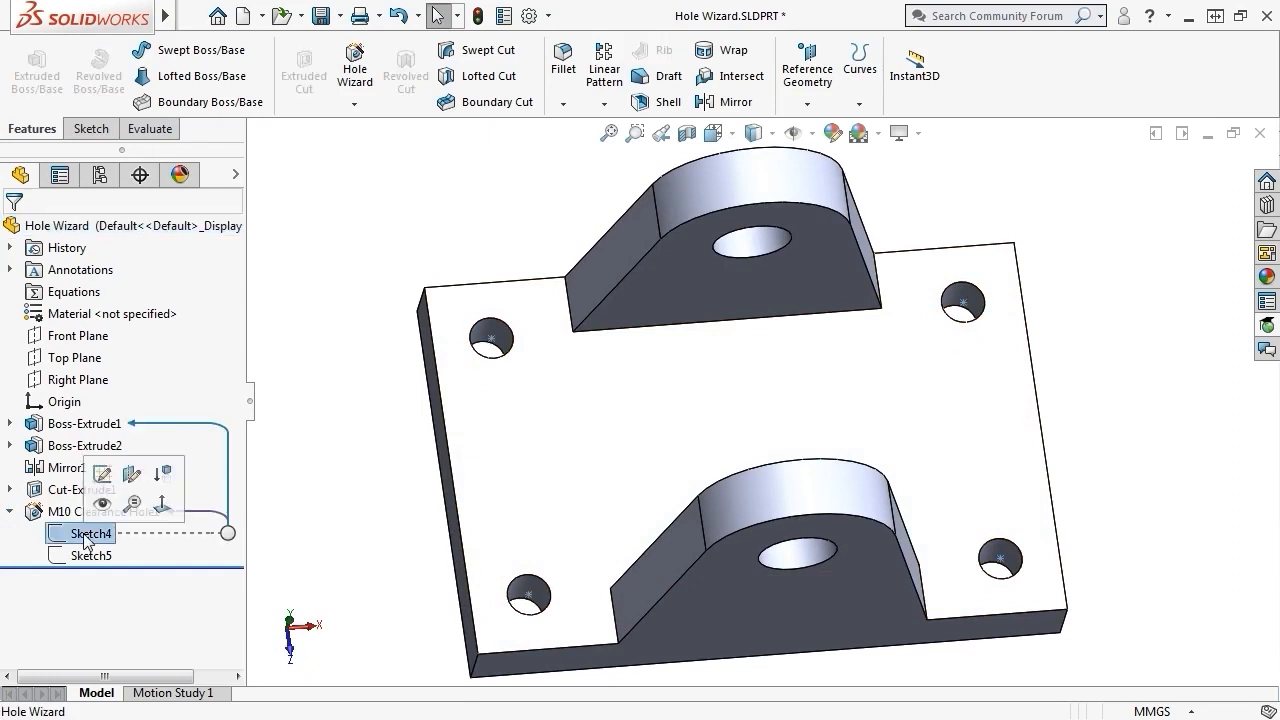
mouse_move(334, 569)
middle_mouse_down()
mouse_move(340, 497)
mouse_move(320, 560)
middle_mouse_up()
- Highlight the hole's profile sketch, Sketch5, inspect it close up at the plate corner, and return to the isometric view
left_click(95, 557)
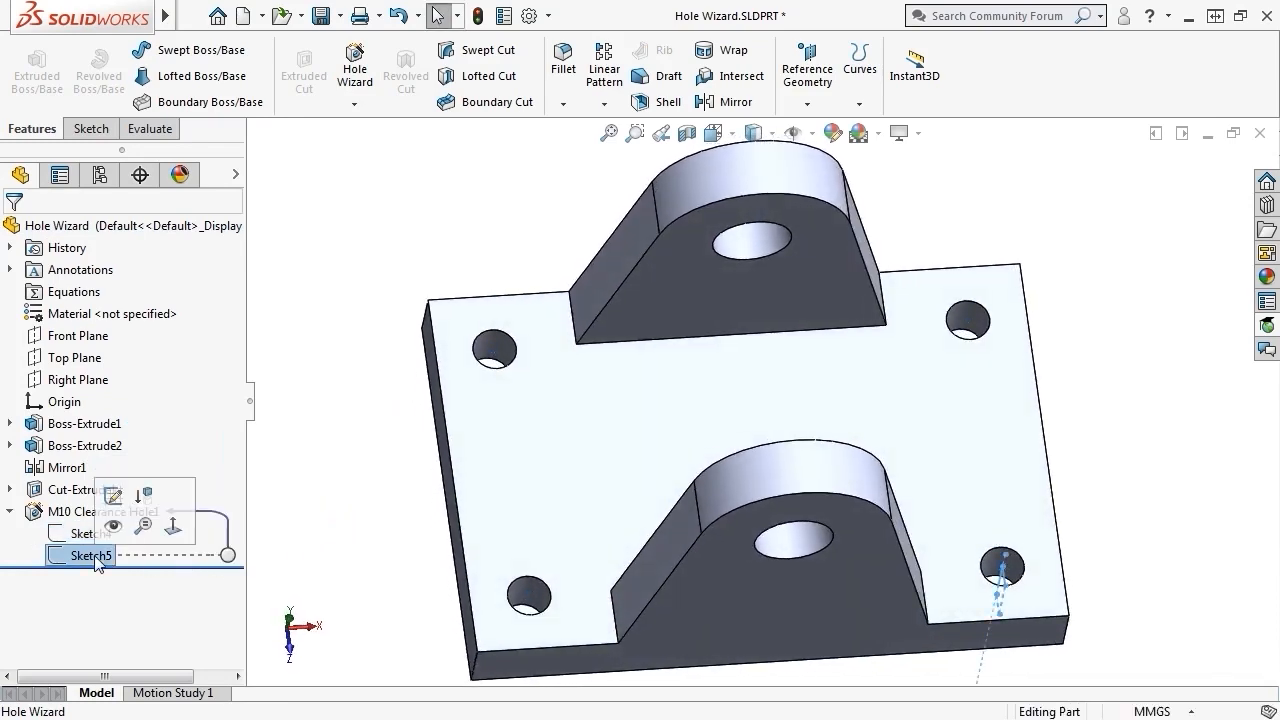
middle_click_drag(407, 586, 470, 460)
scroll(1008, 624, "down", 5)
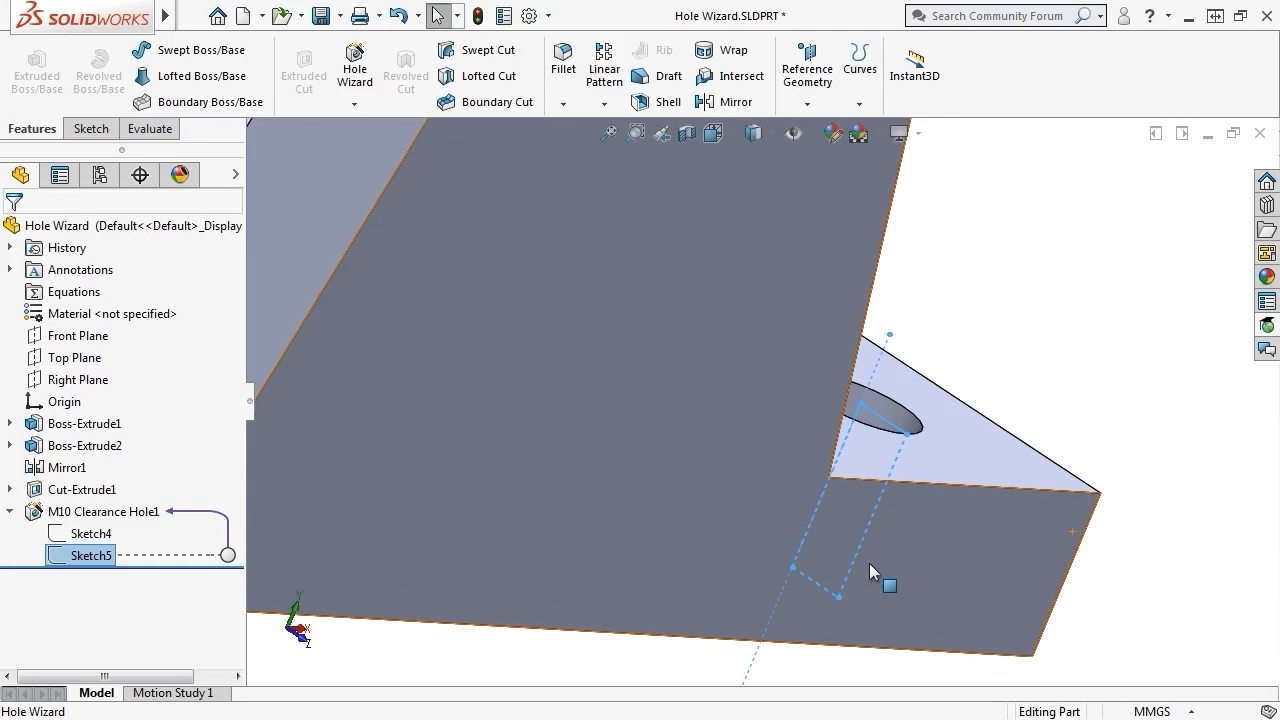
left_click(1072, 410)
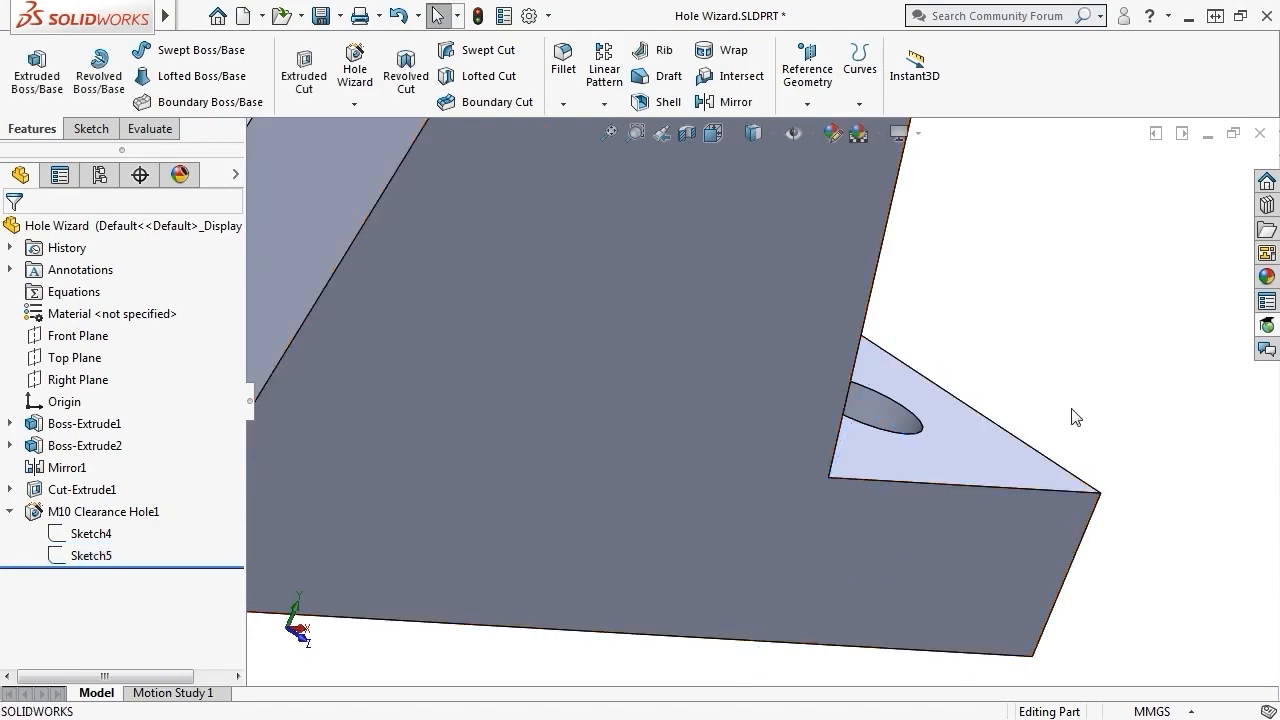
middle_click_drag(1072, 410, 1071, 411)
key("ctrl+7")
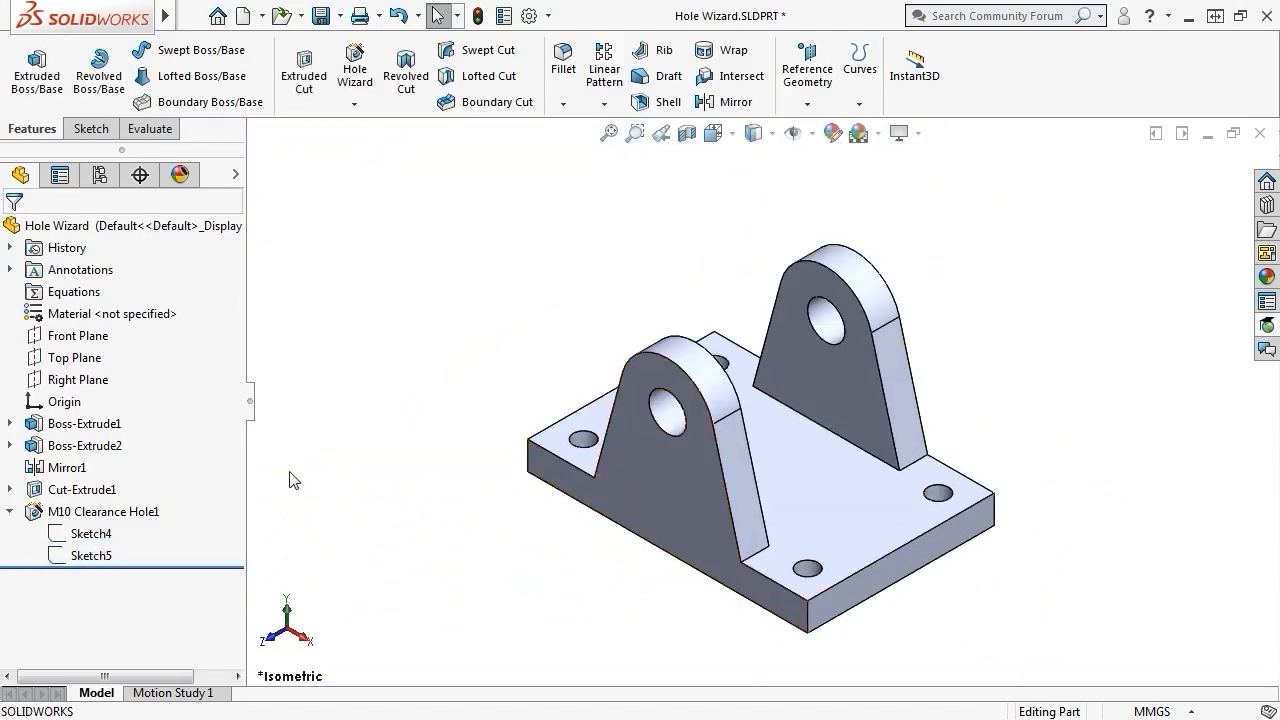
- Open the M10 clearance hole feature for editing, review its type and positions settings, and close it
right_click(116, 514)
left_click(138, 268)
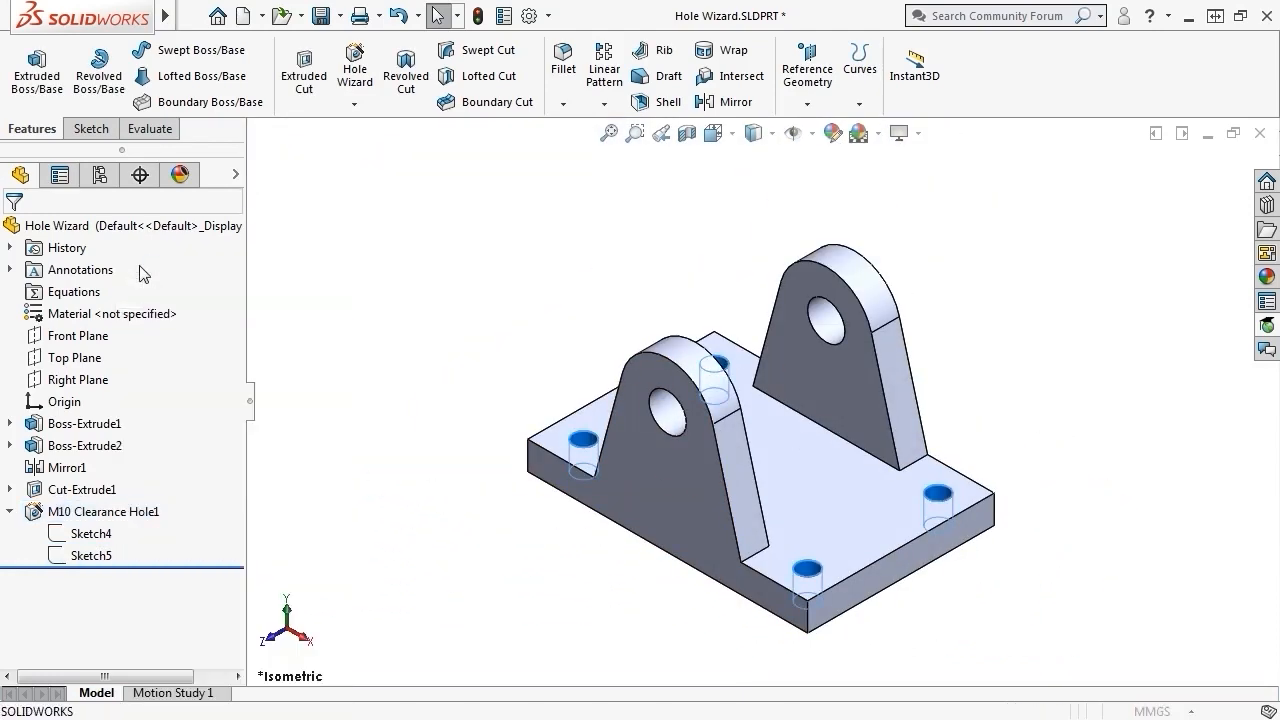
mouse_move(237, 368)
left_mouse_down()
mouse_move(241, 459)
mouse_move(236, 374)
left_mouse_up()
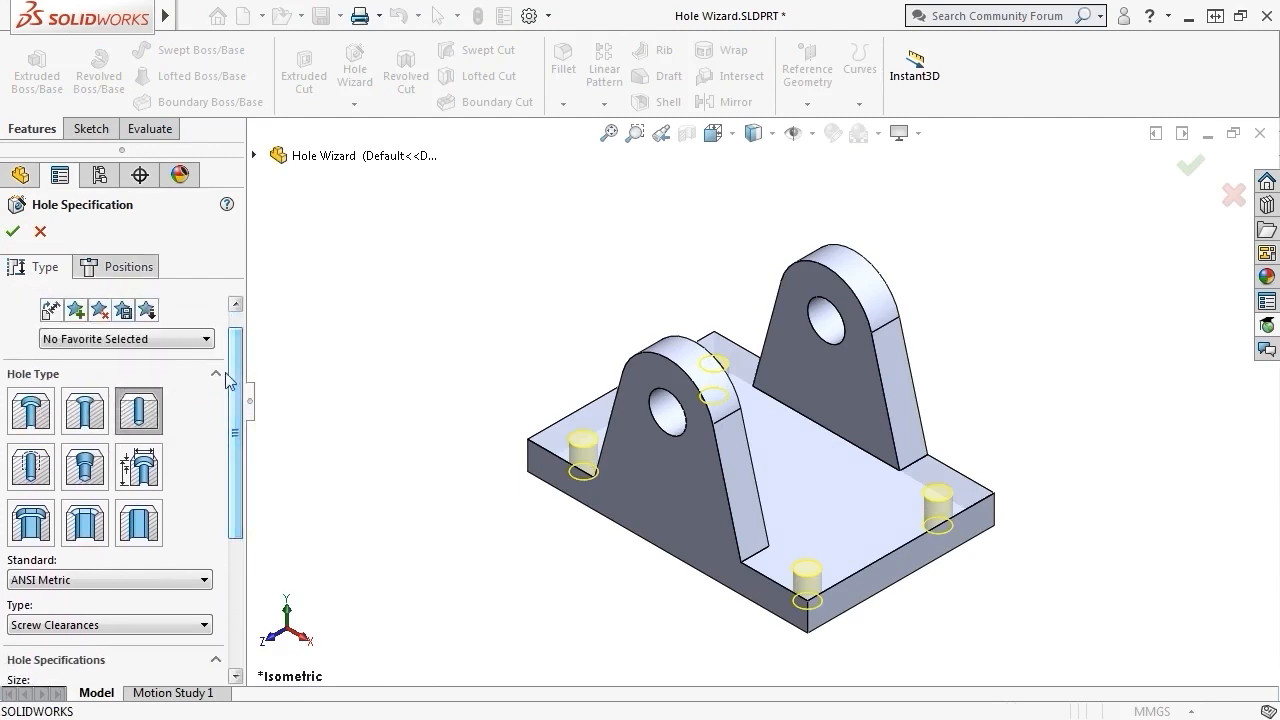
left_click(133, 272)
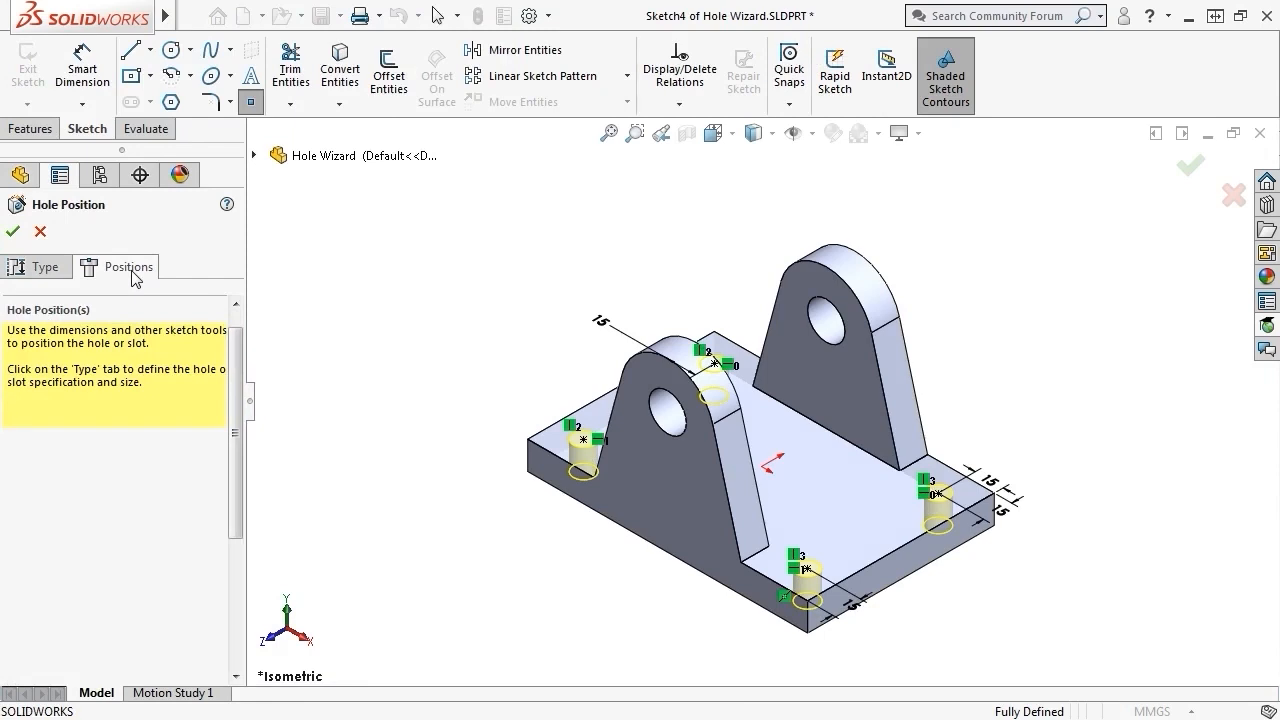
left_click(13, 231)
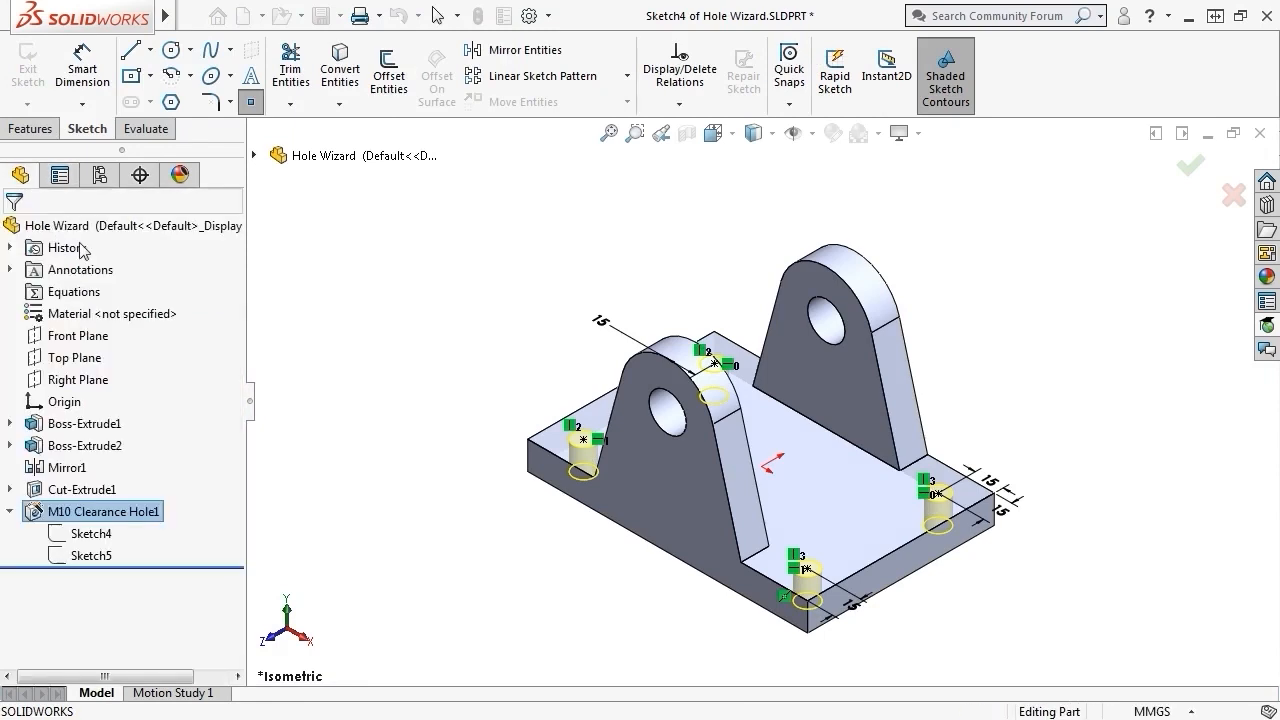
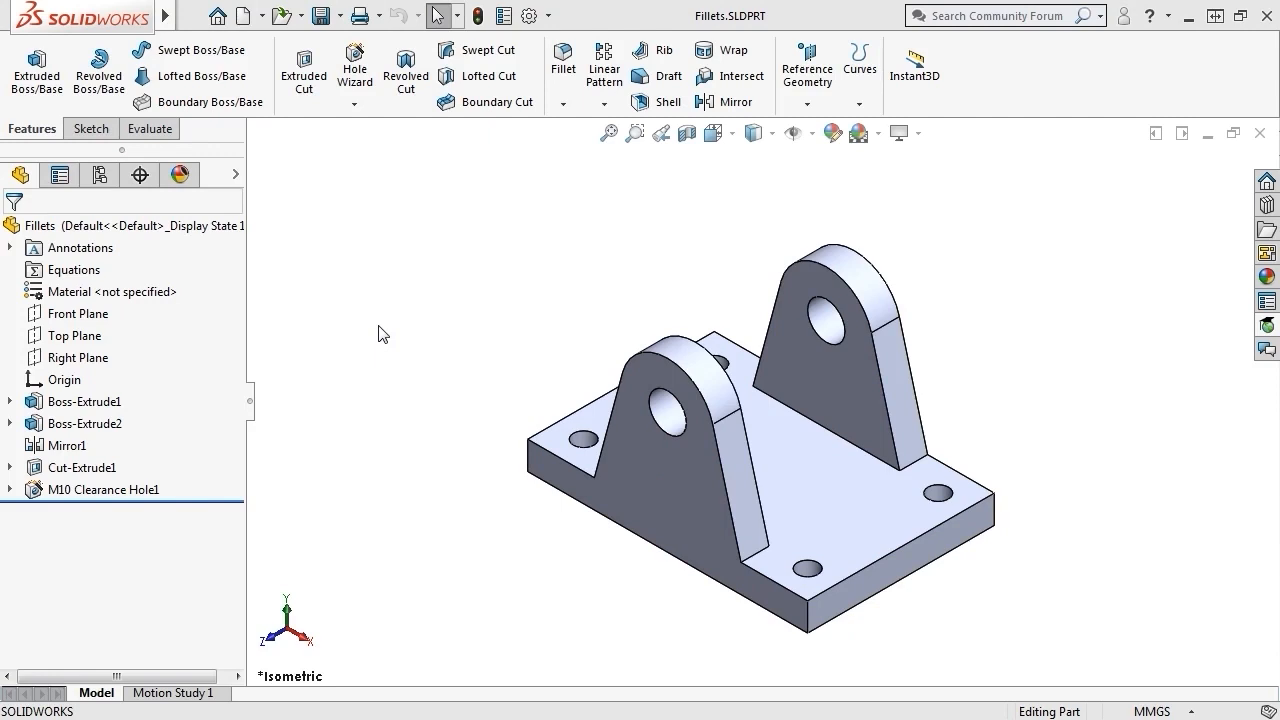
- Start a symmetric 10 mm fillet and select the base plate's four vertical corner edges
left_click(568, 66)
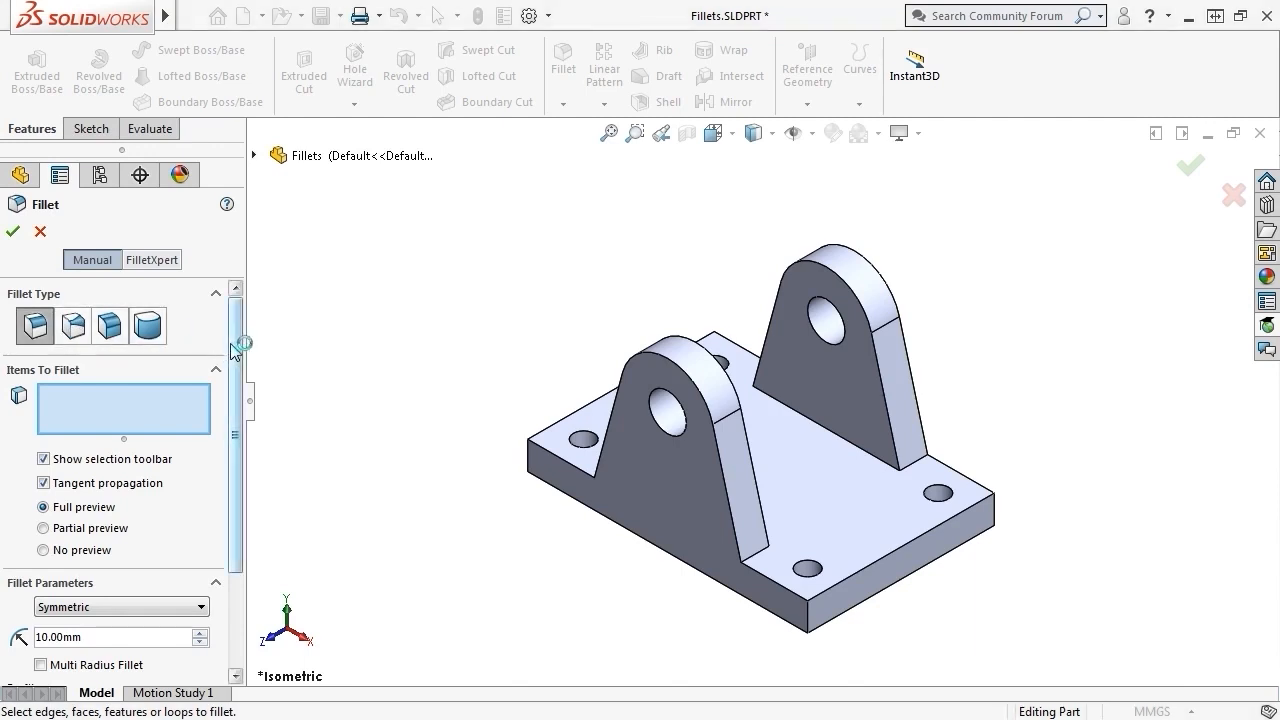
scroll(235, 371, "down", 3)
scroll(236, 389, "down", 1)
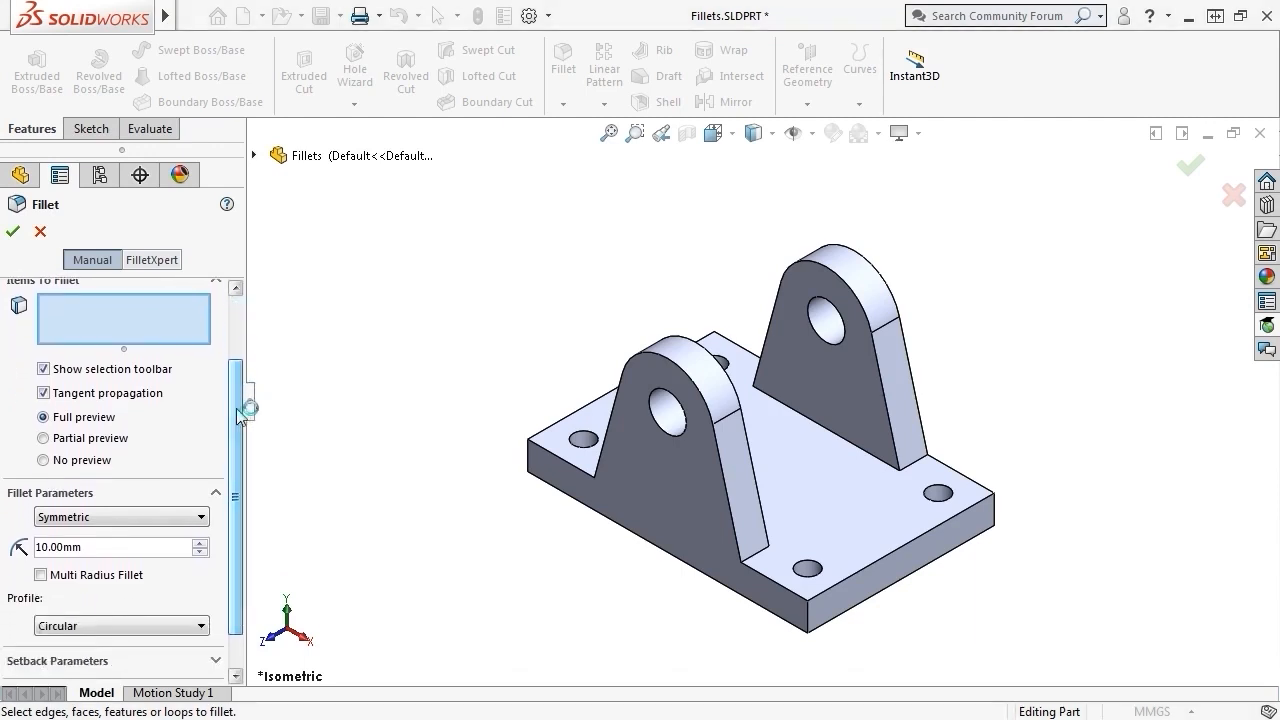
left_click_drag(106, 548, 38, 548)
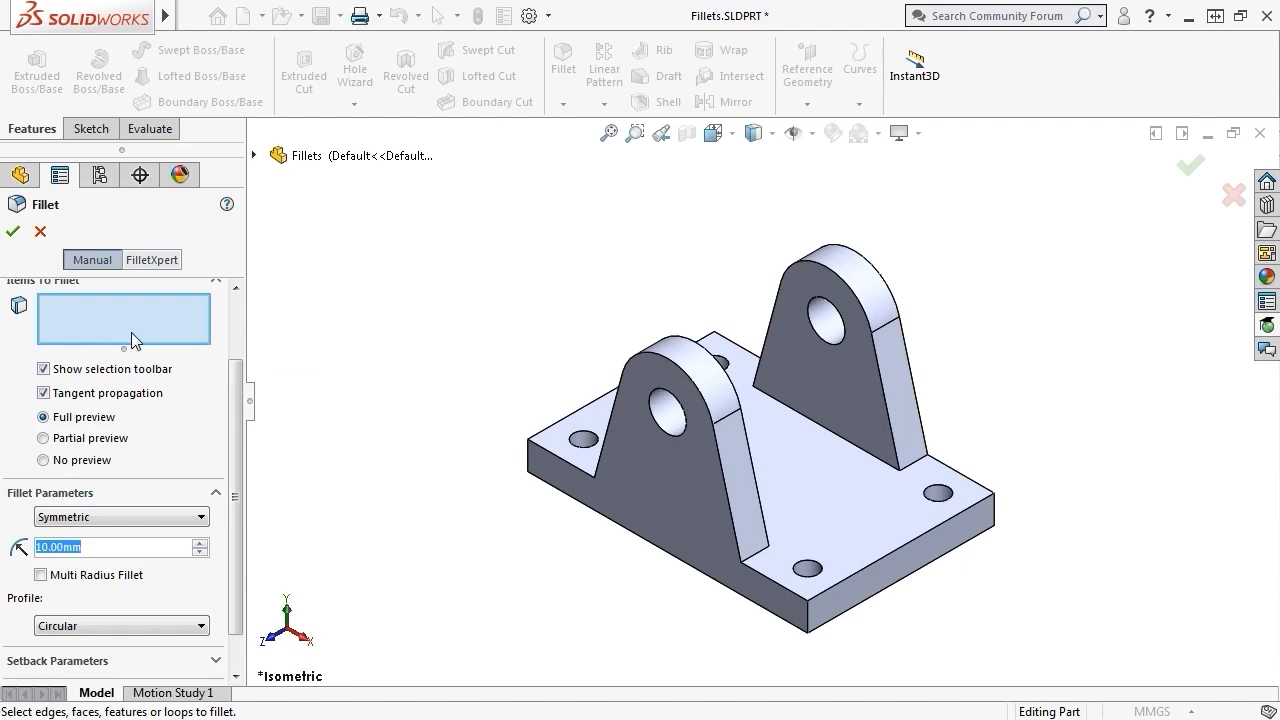
left_click(528, 462)
left_click(808, 615)
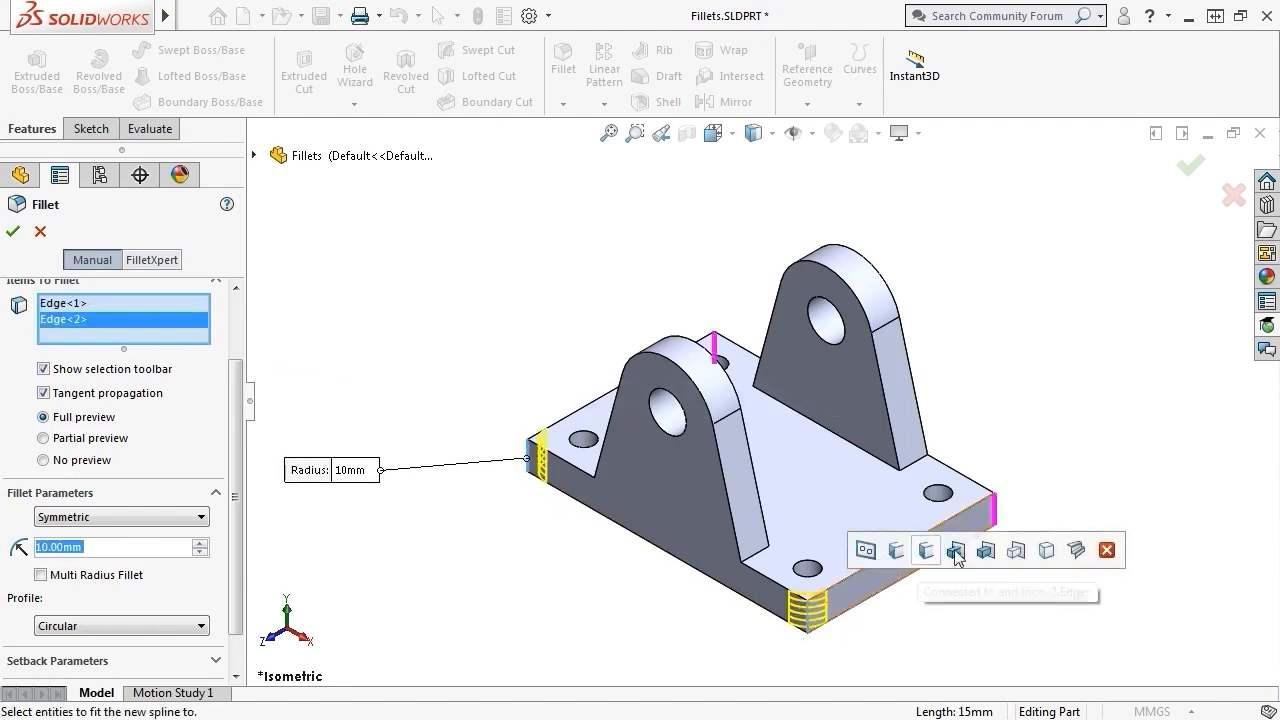
left_click(994, 512)
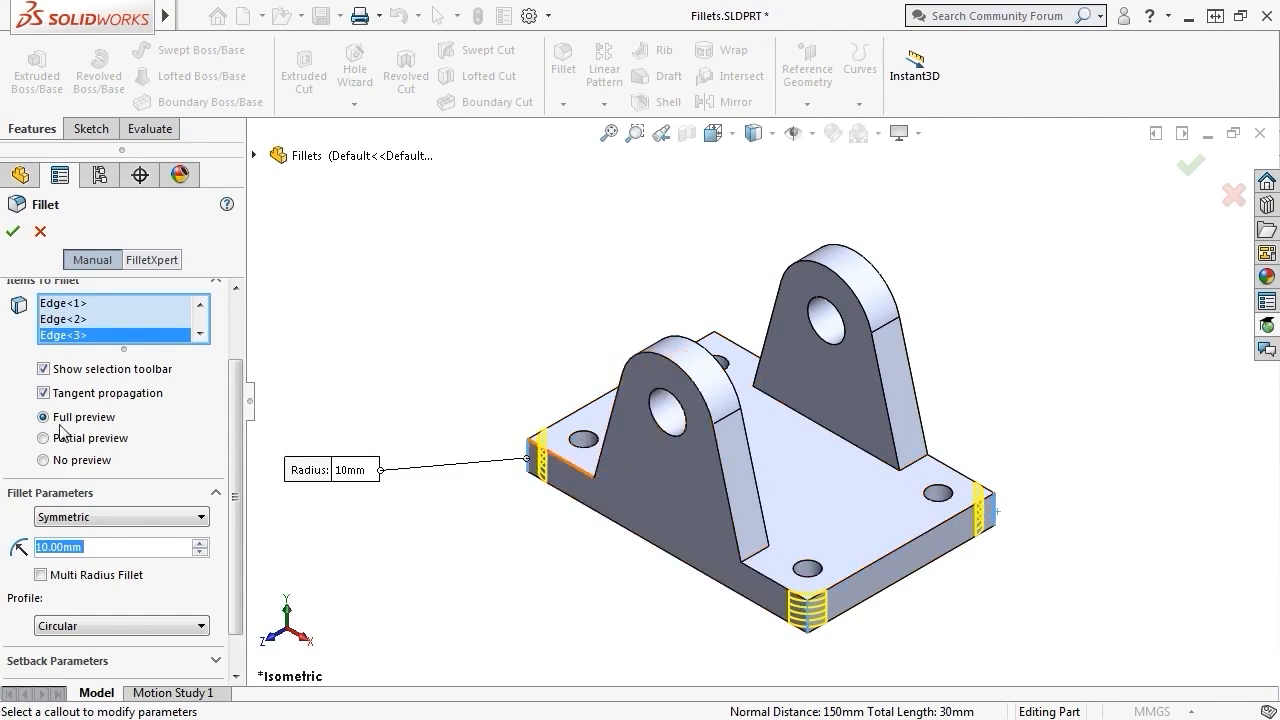
left_click(714, 350)
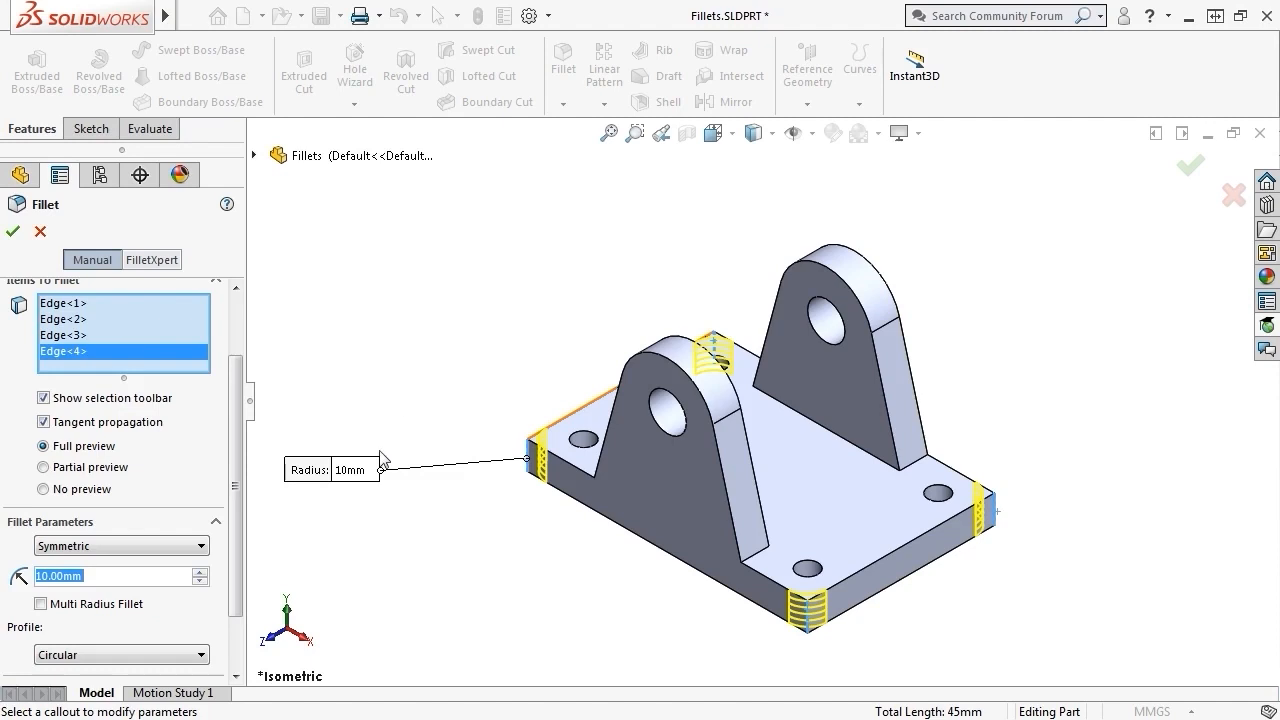
- Move the fillet's radius callout away from the bracket and use it to set the radius to 12 mm
left_click_drag(378, 470, 436, 288)
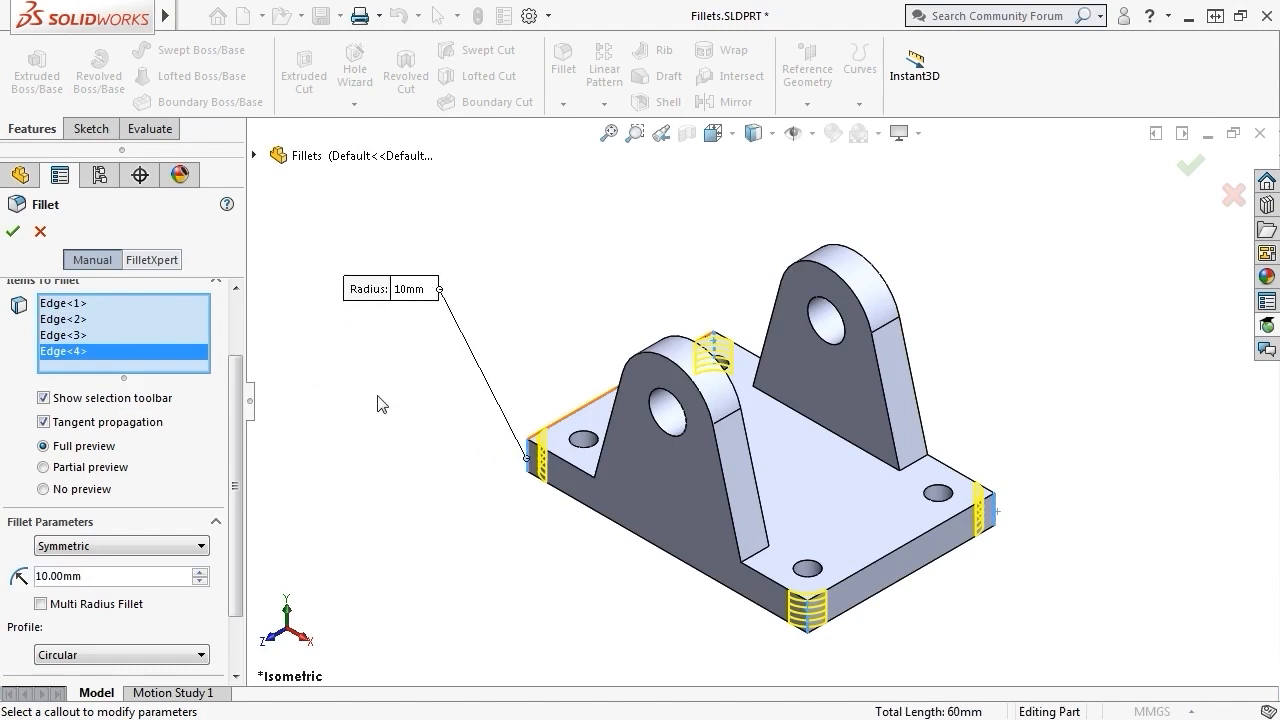
left_click(412, 289)
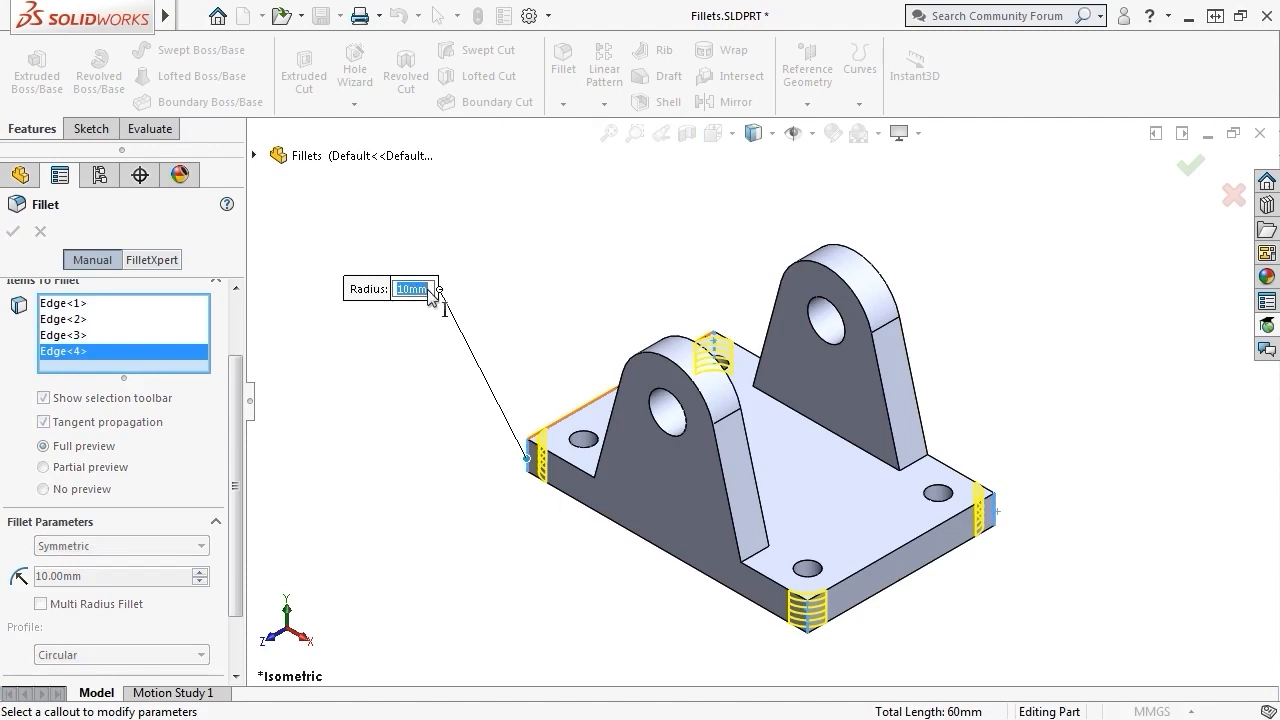
type("12")
key("Return")
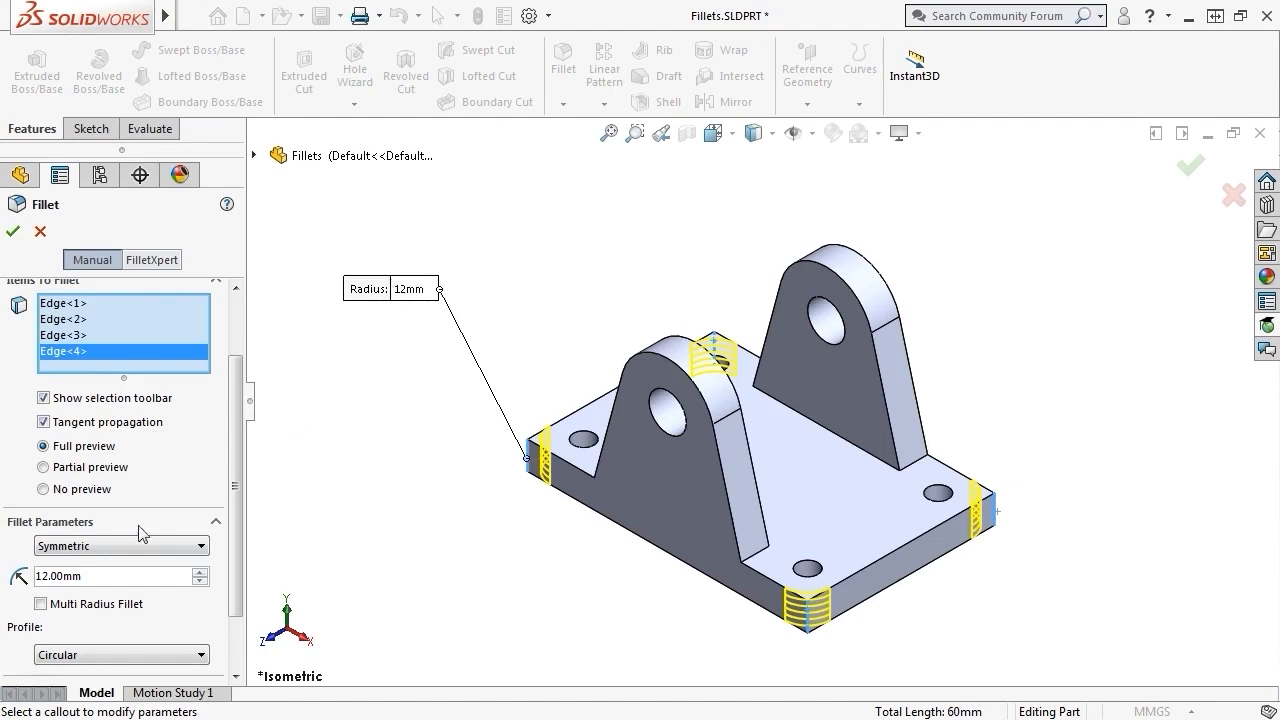
- Set the corner fillet radius to 10 mm and complete the fillet
left_click(100, 576)
type("10")
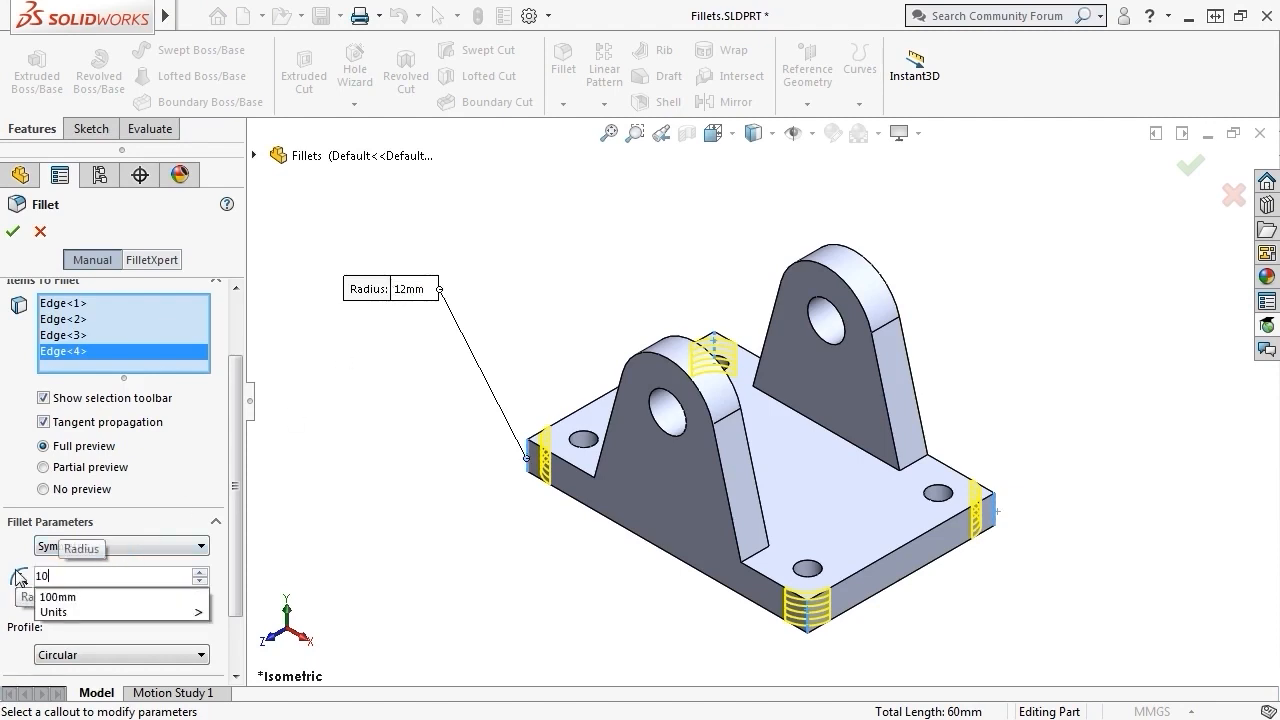
key("Return")
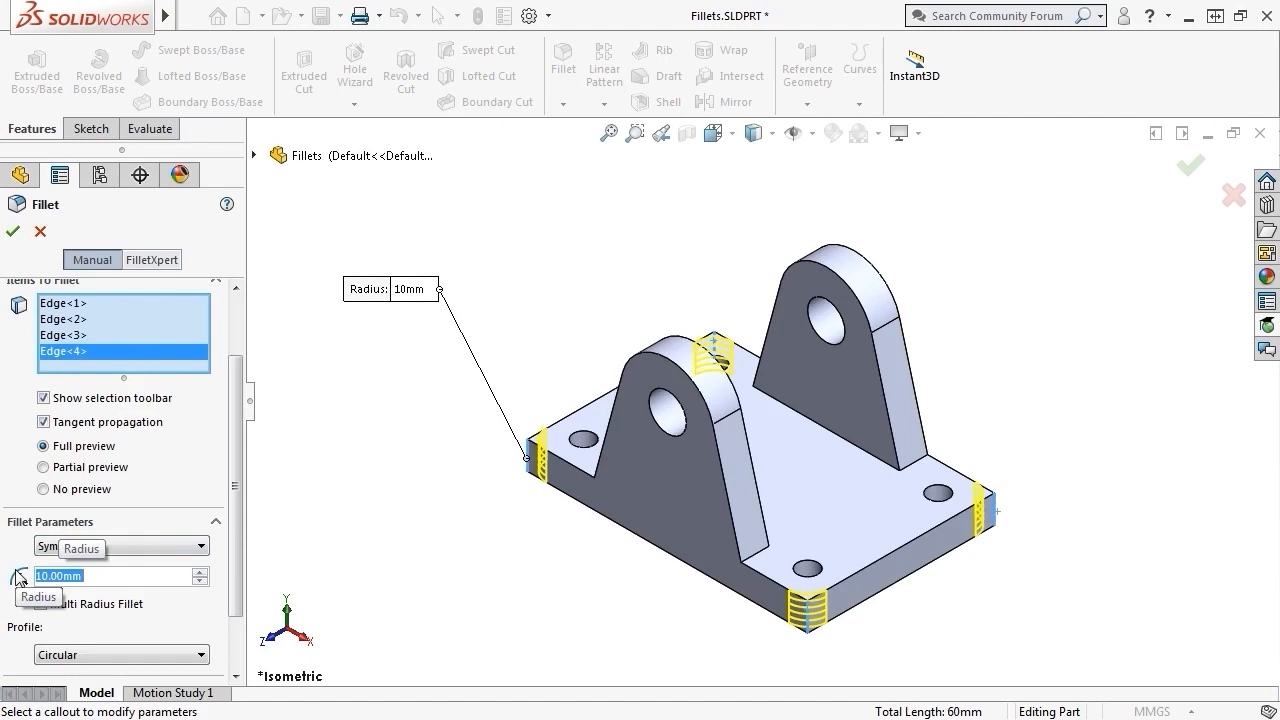
key("Return")
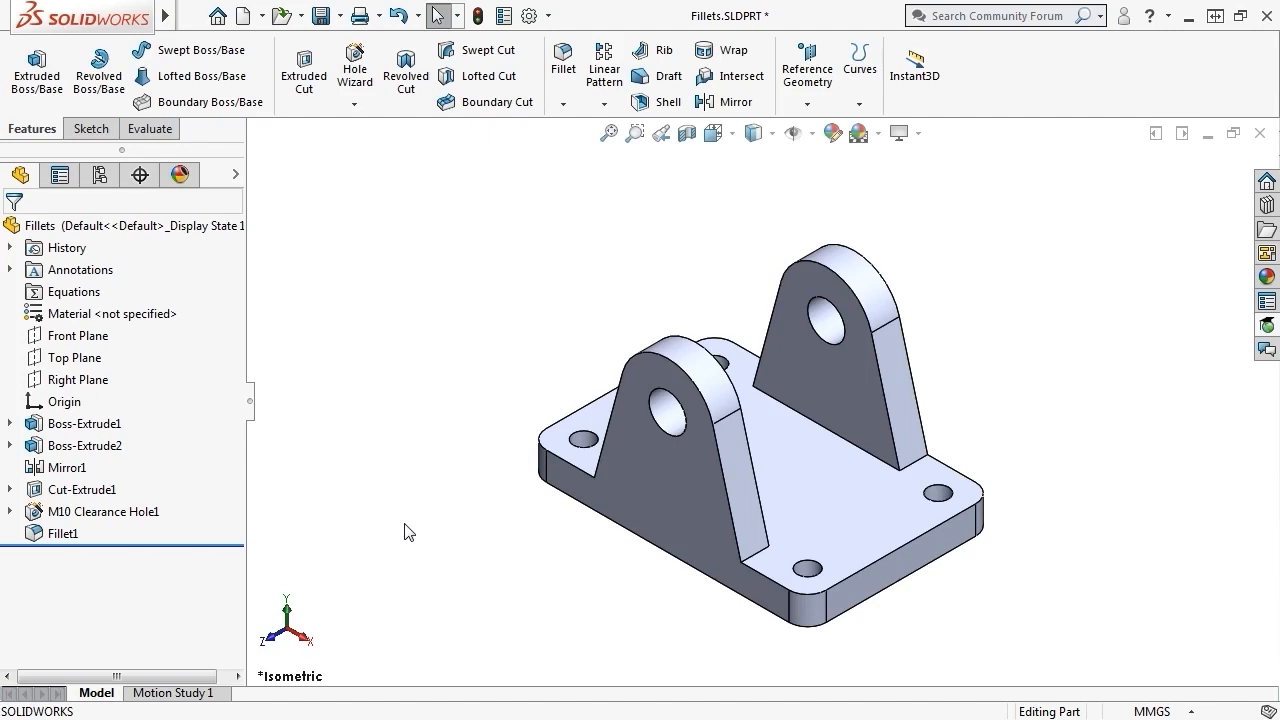
- Start another constant size fillet and set its radius to 3 mm
key("Return")
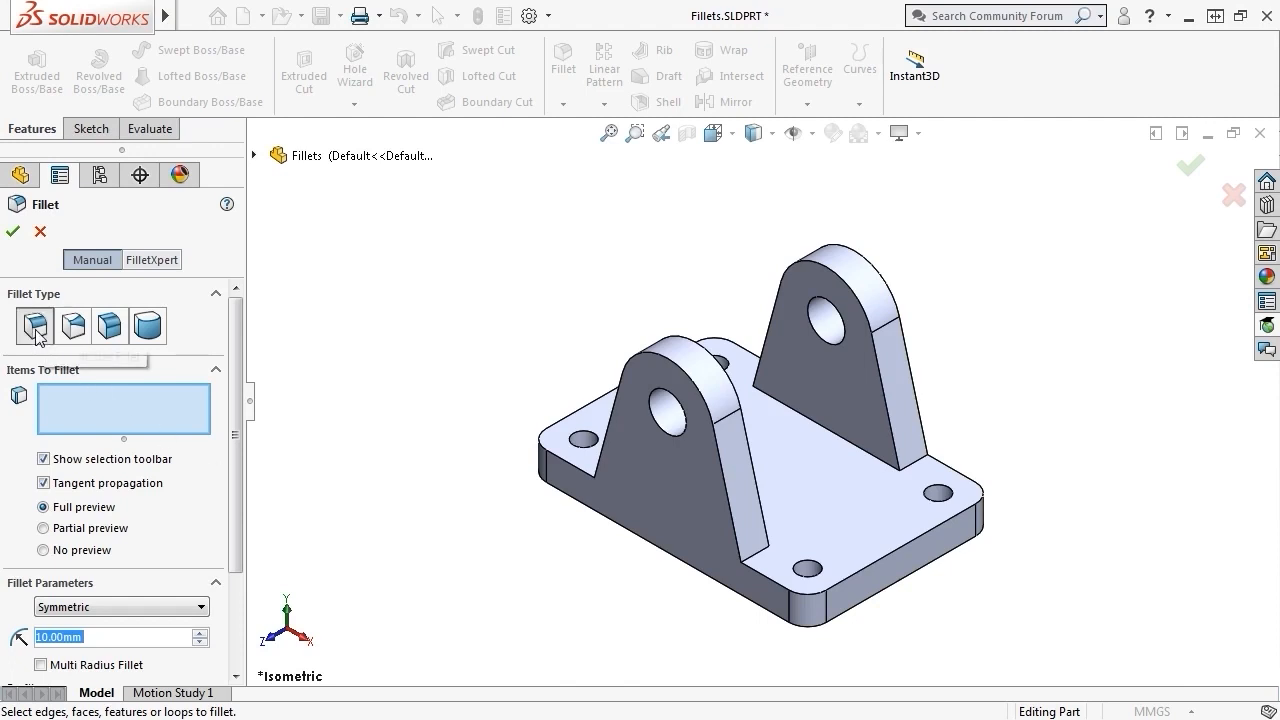
scroll(173, 400, "down", 2)
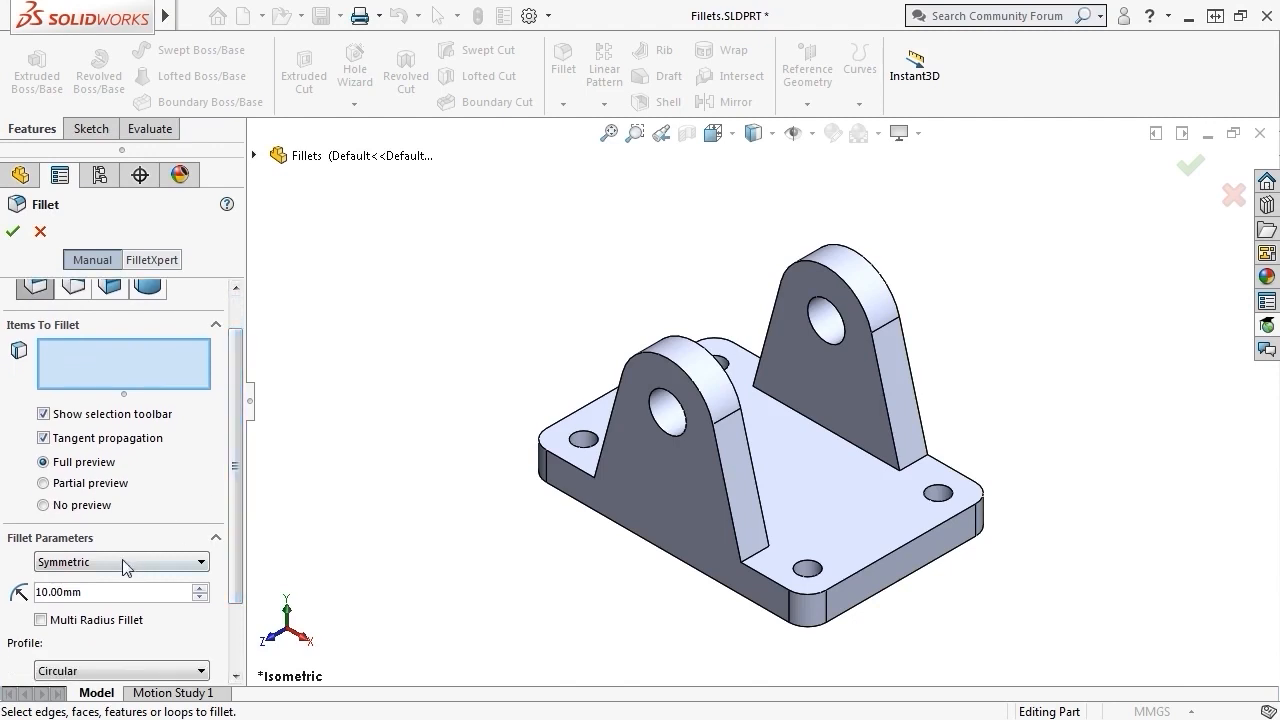
type("5")
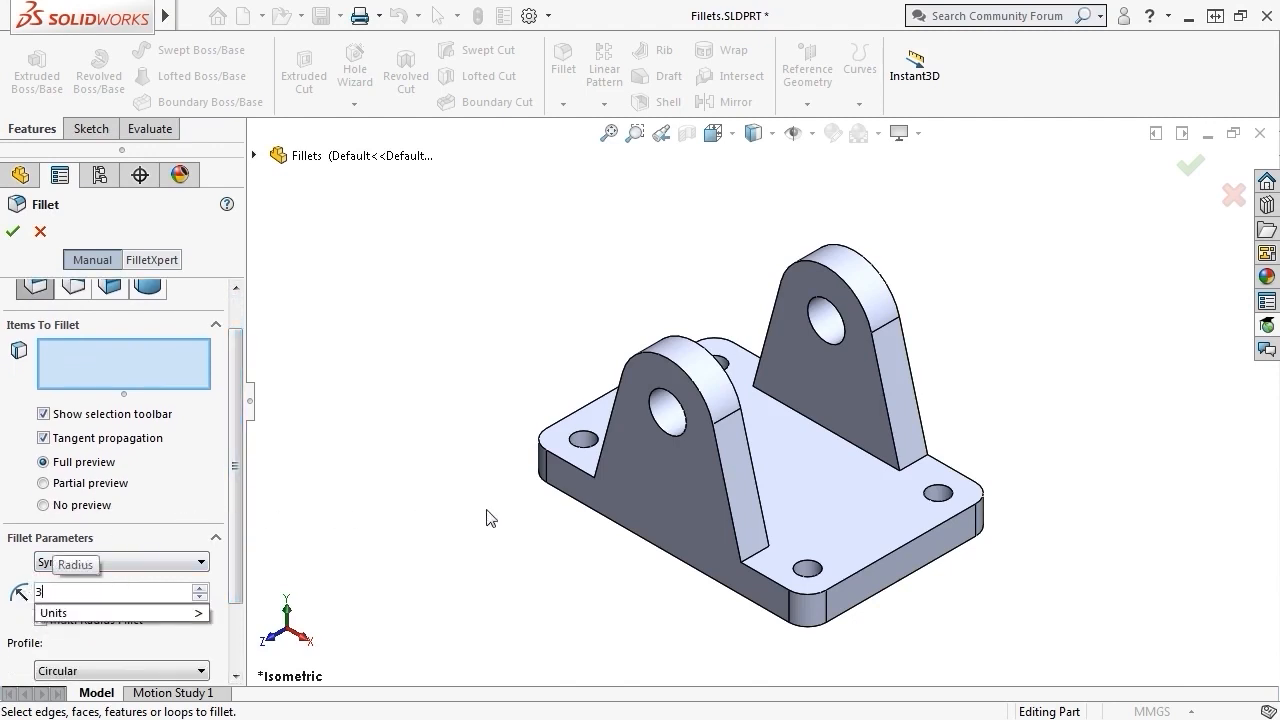
- Try the 3 mm fillet on the base plate's whole top face, inspect the preview around a hole, and remove the face
left_click(797, 496)
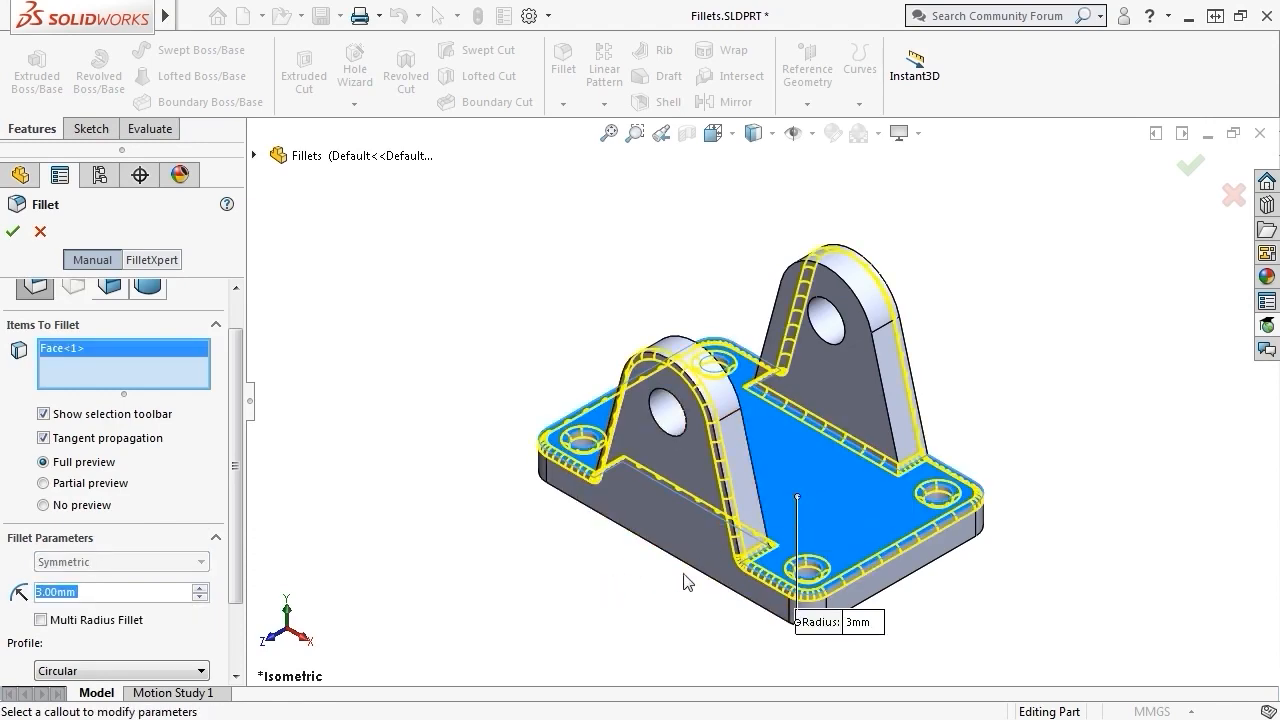
scroll(805, 575, "down", 6)
scroll(812, 530, "down", 2)
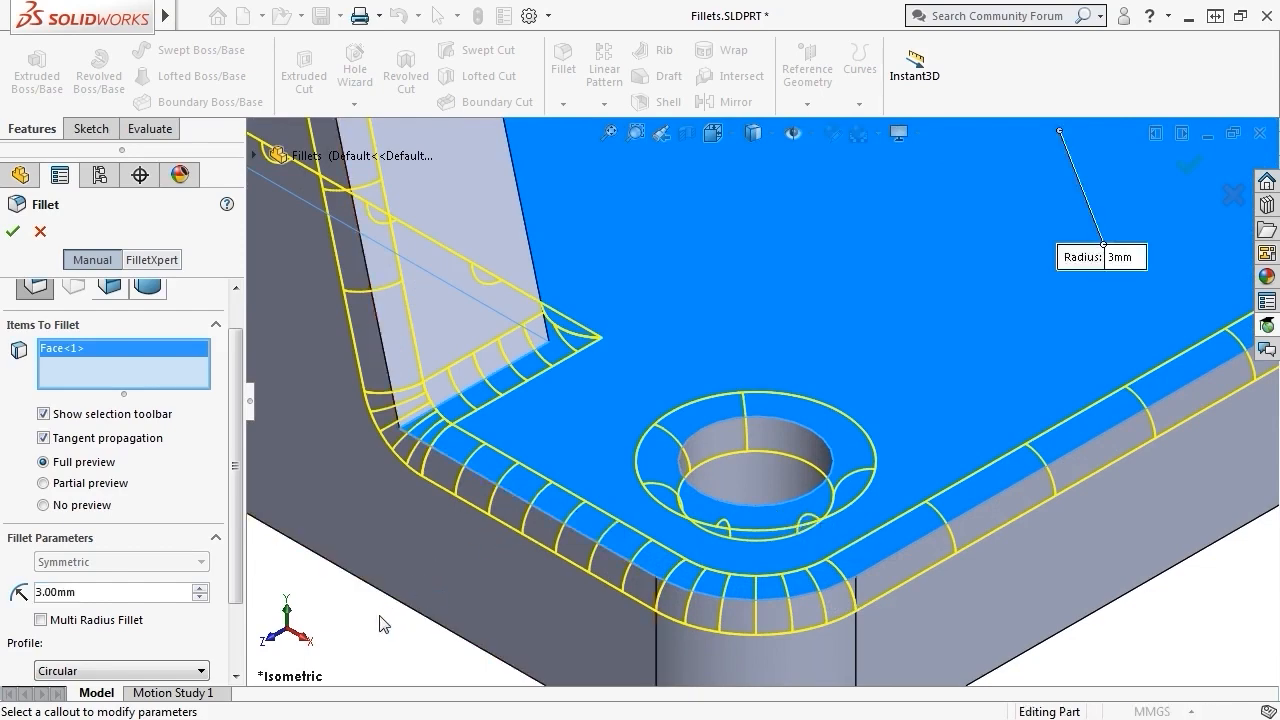
key("f")
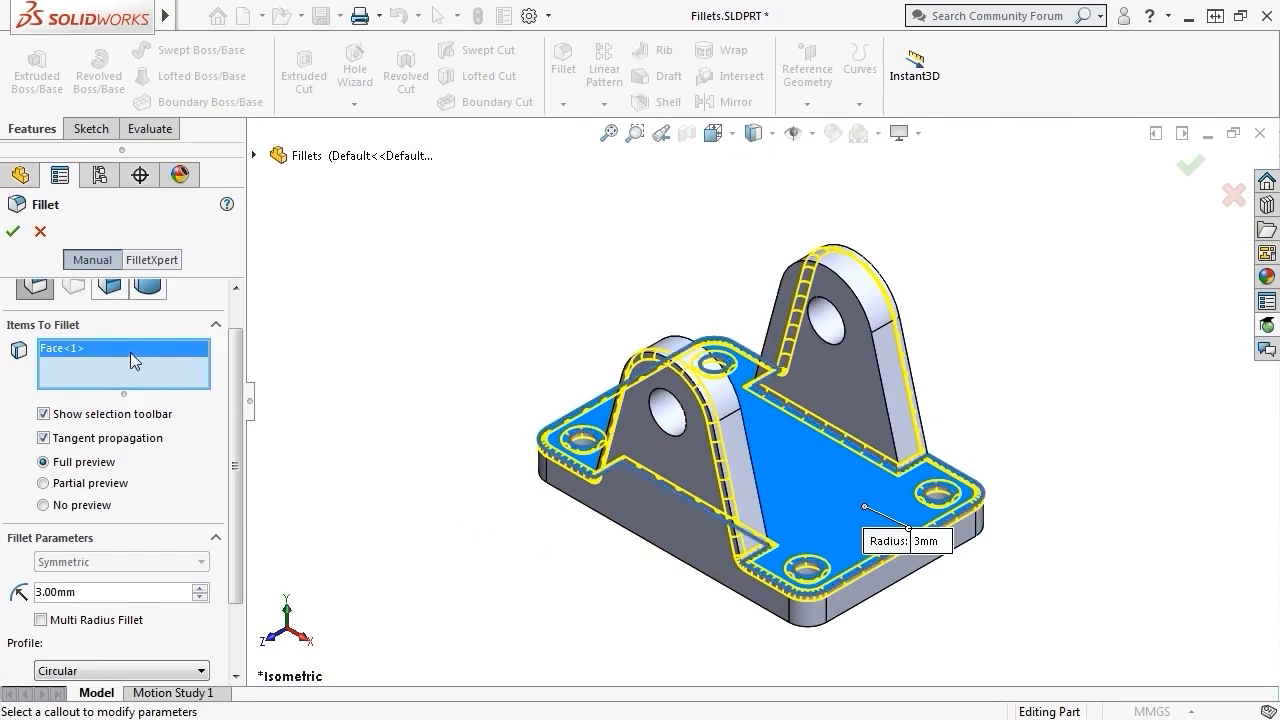
key("Delete")
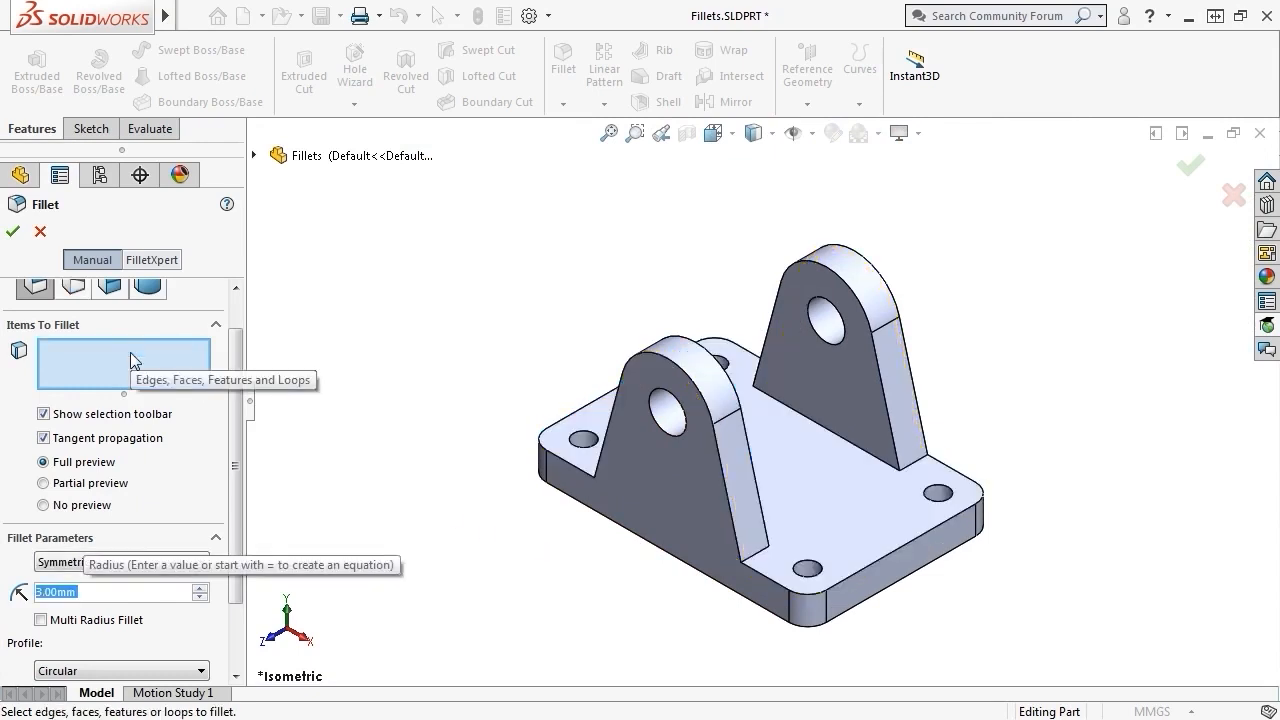
- Toggle the plate's top face in and out of the fillet selection, then clear the selection
left_click(842, 485)
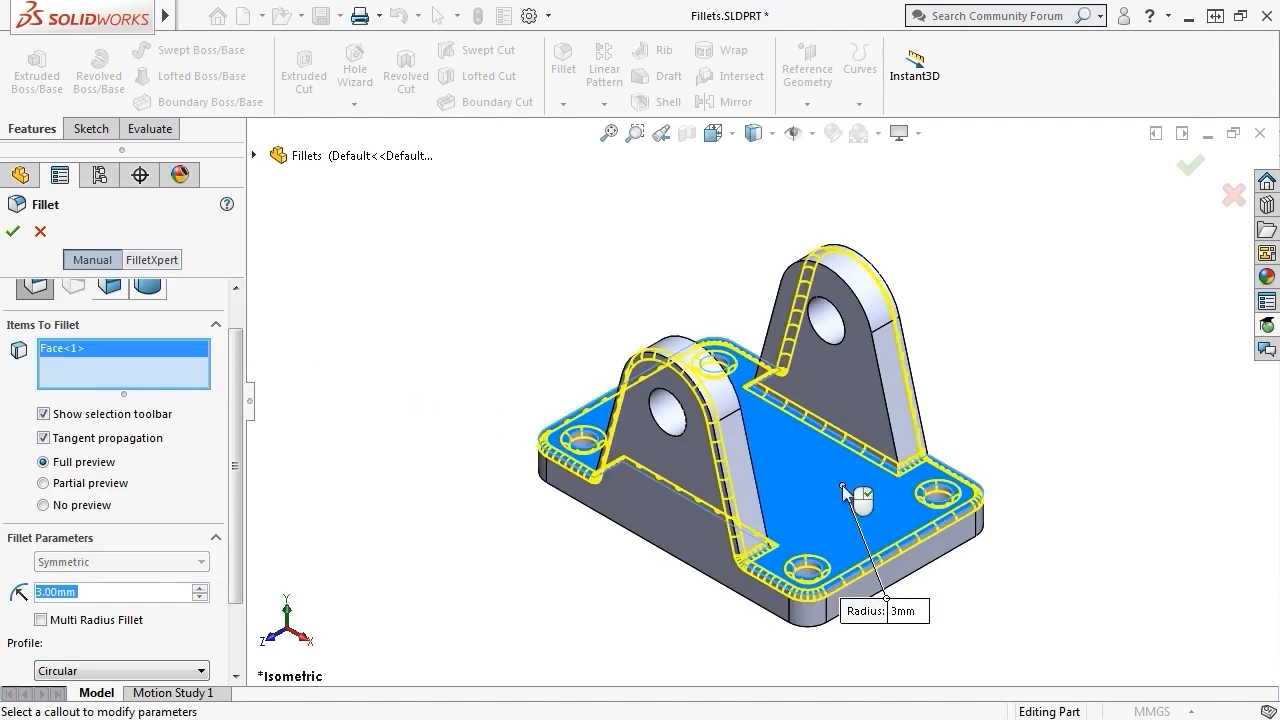
left_click(842, 485)
left_click(842, 485)
left_click(842, 485)
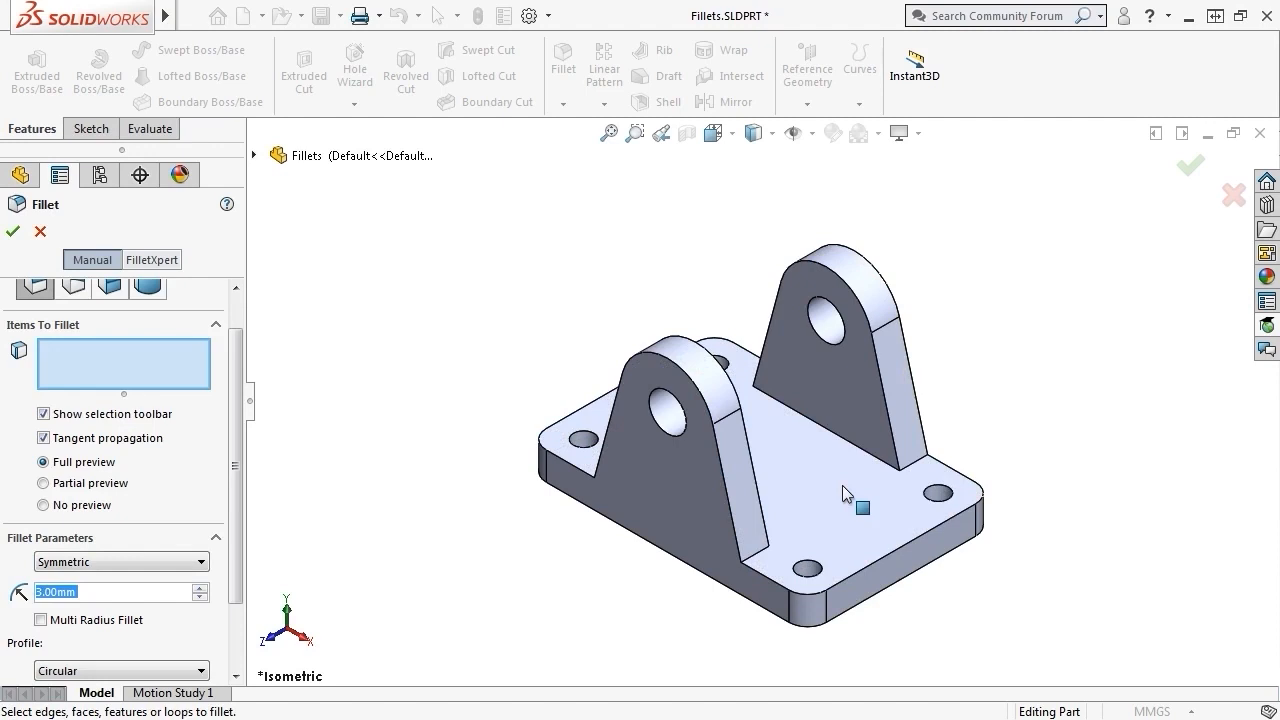
left_click(842, 485)
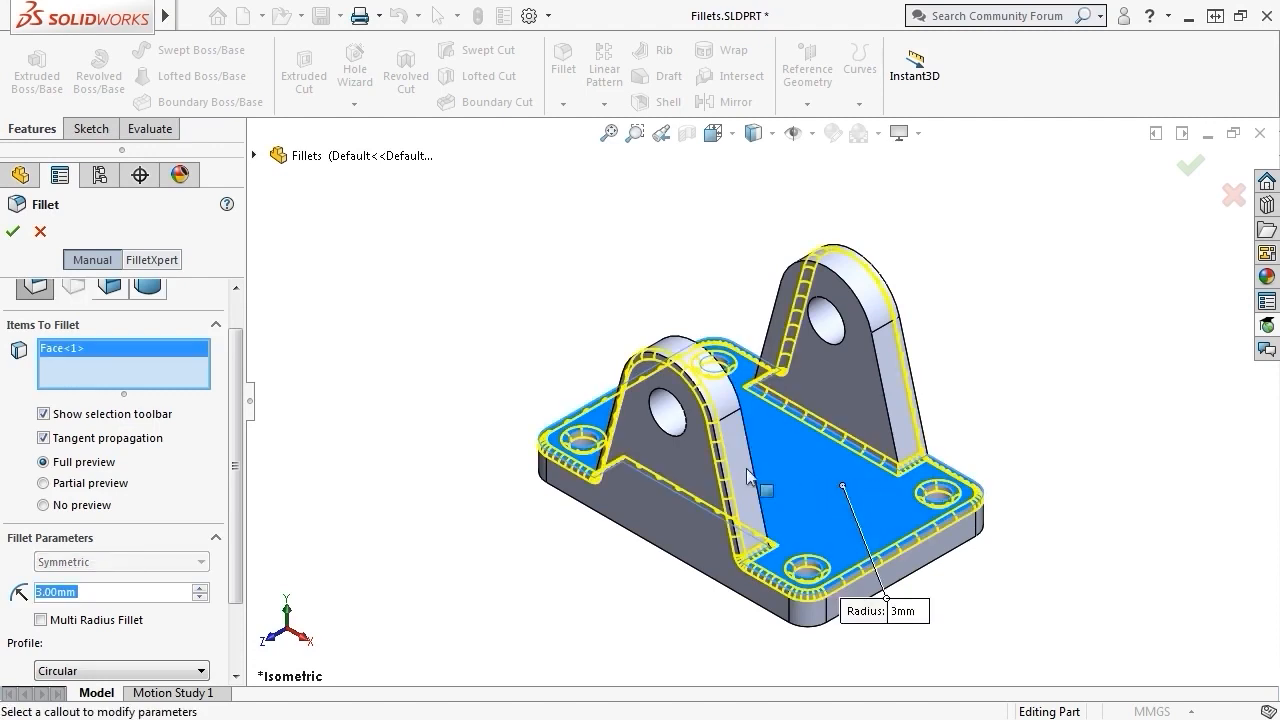
left_click(127, 352)
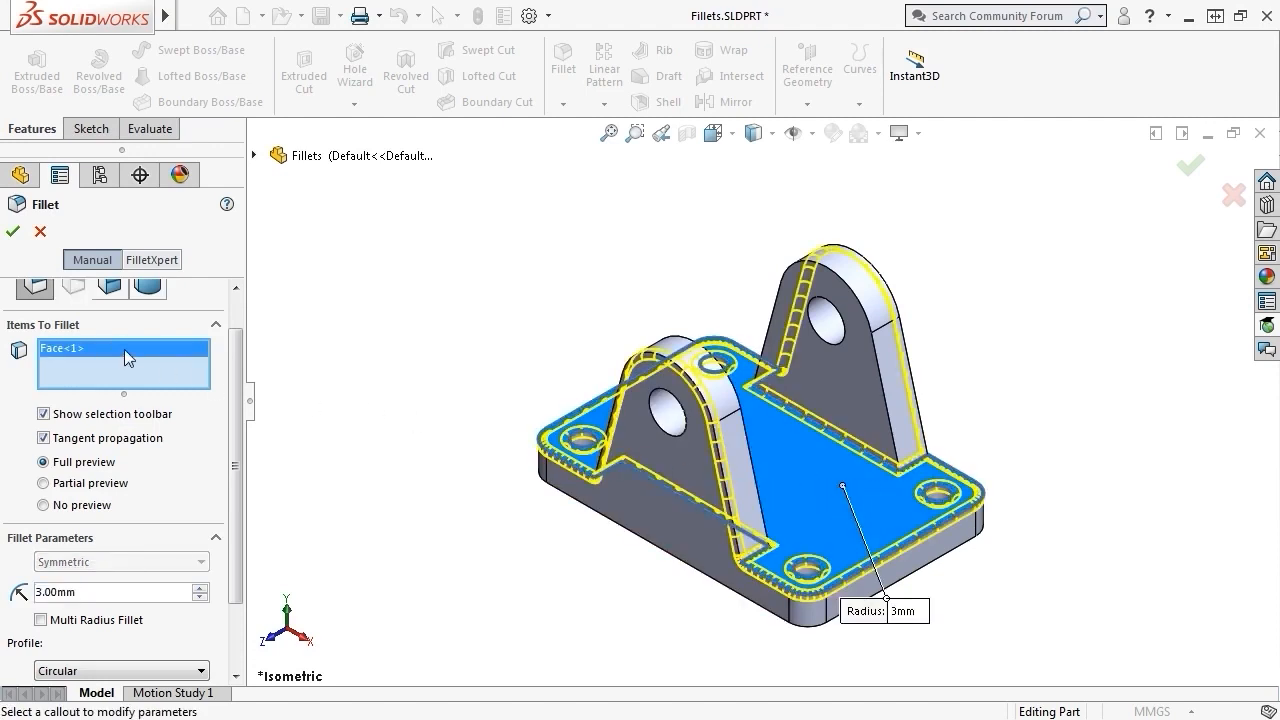
key("Delete")
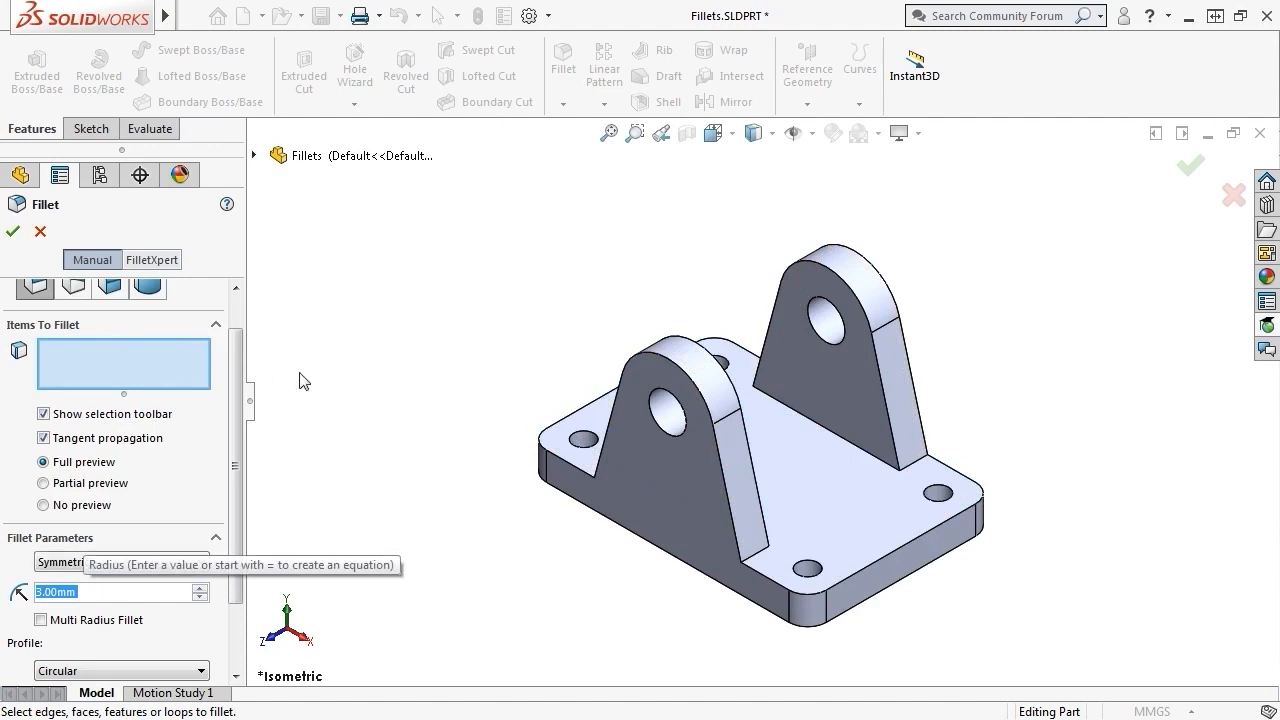
- Select the plate's upper outer edges on both sides and the front lug's outer, inner and base edges for the 3 mm fillet
left_click(767, 575)
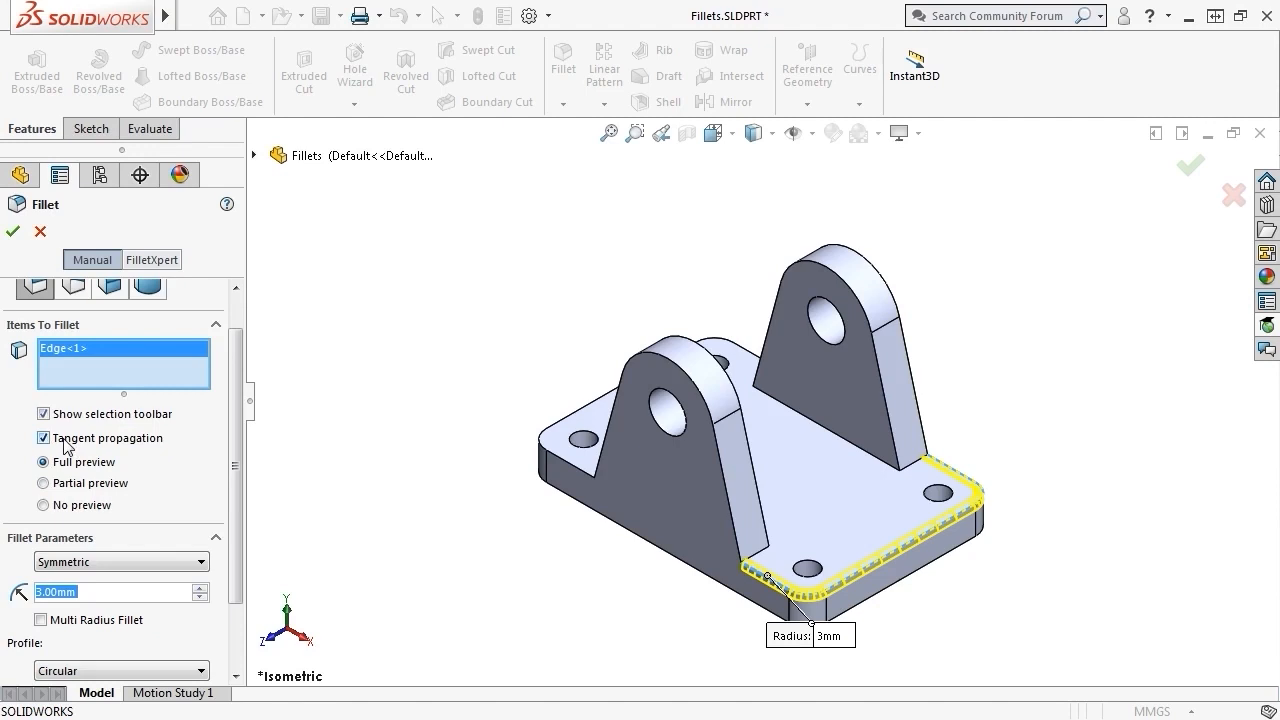
left_click(722, 475)
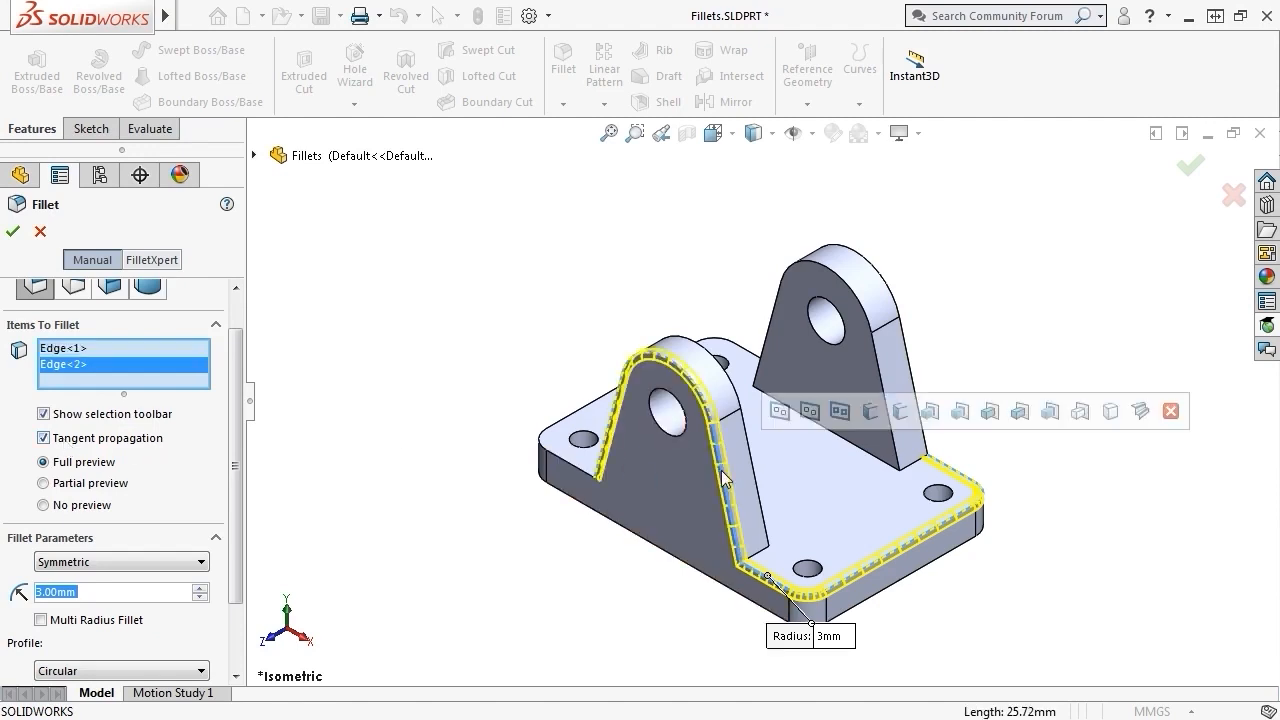
left_click(563, 463)
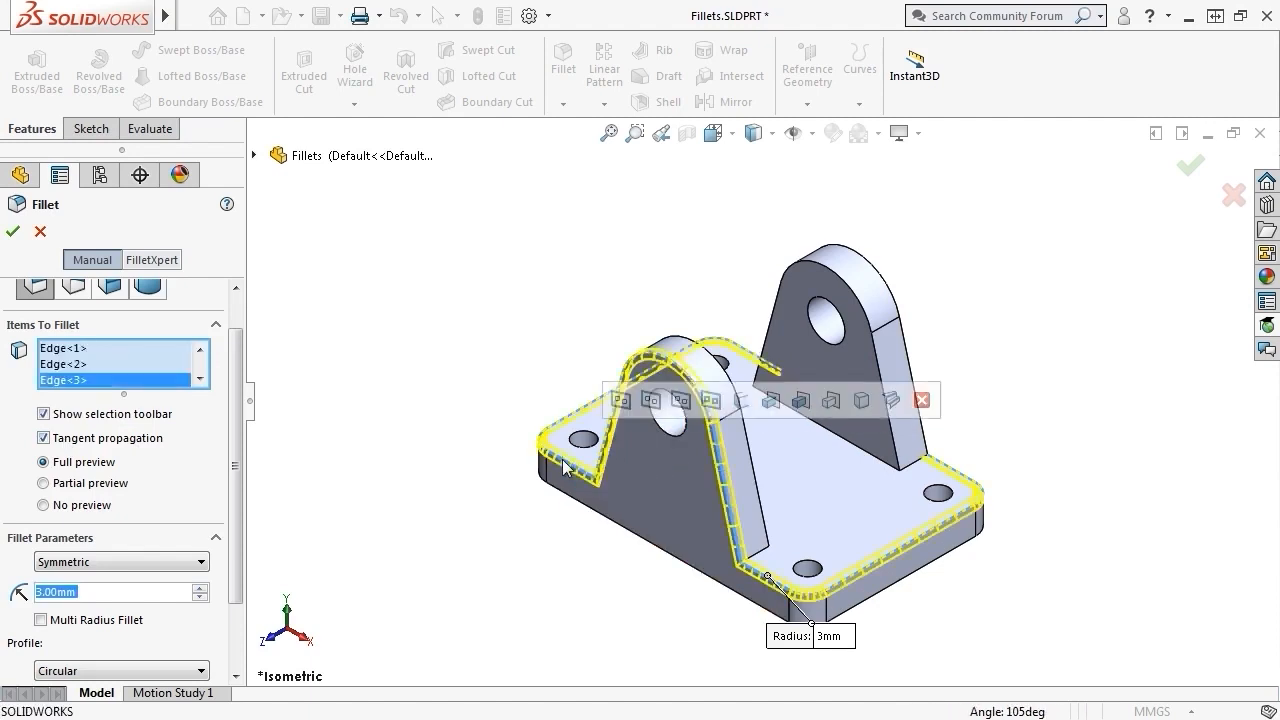
left_click(751, 457)
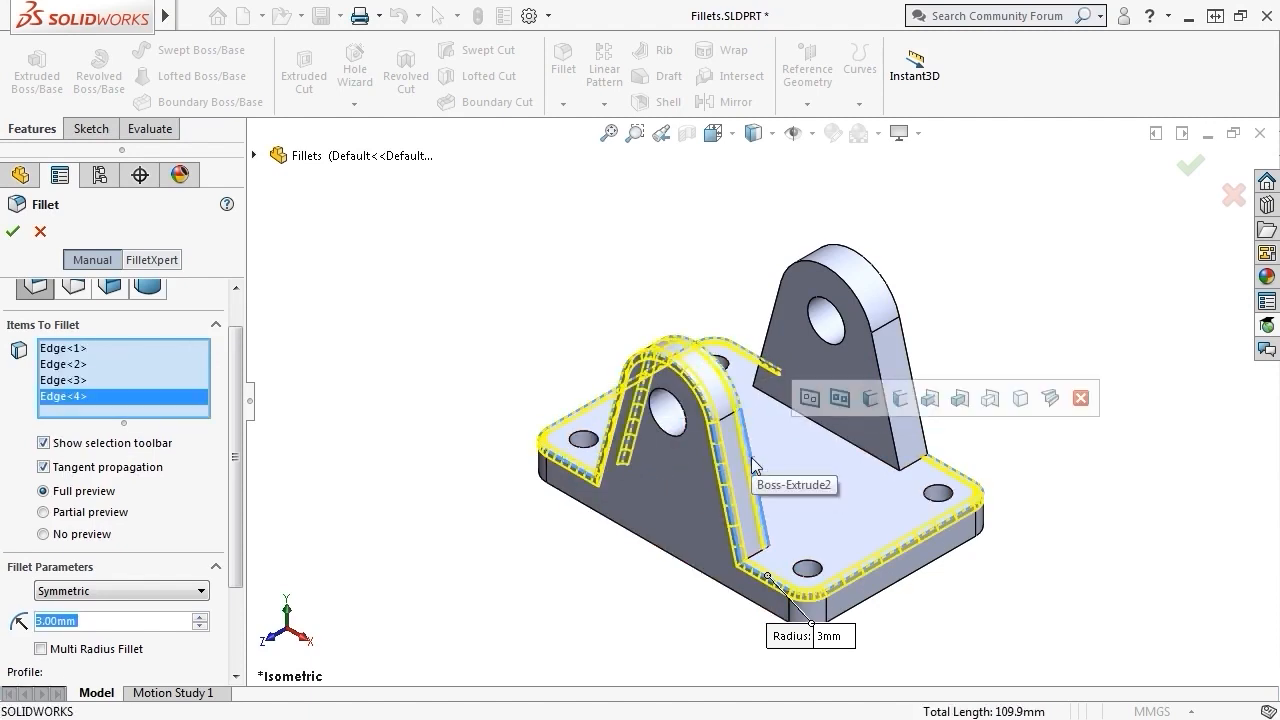
left_click(757, 556)
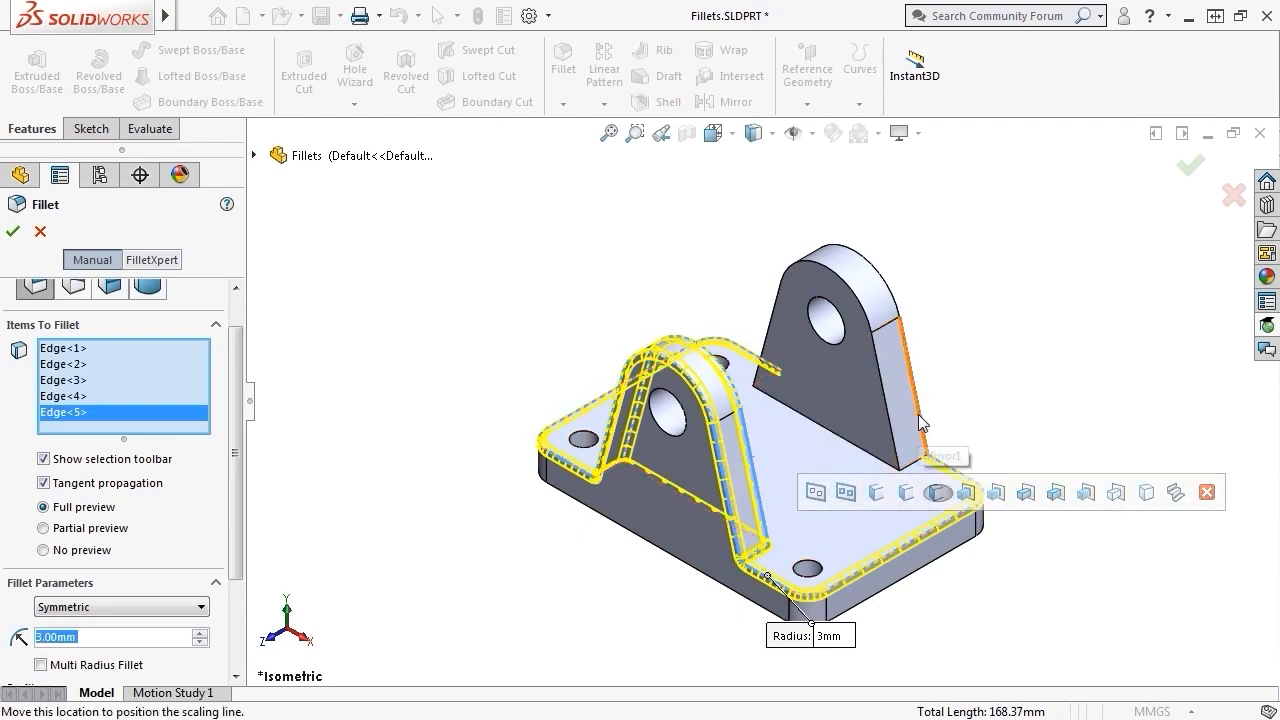
- Add the rear lug's two outline edges and its base edge to the selection, and complete the 3 mm fillet
left_click(887, 428)
left_click(889, 430)
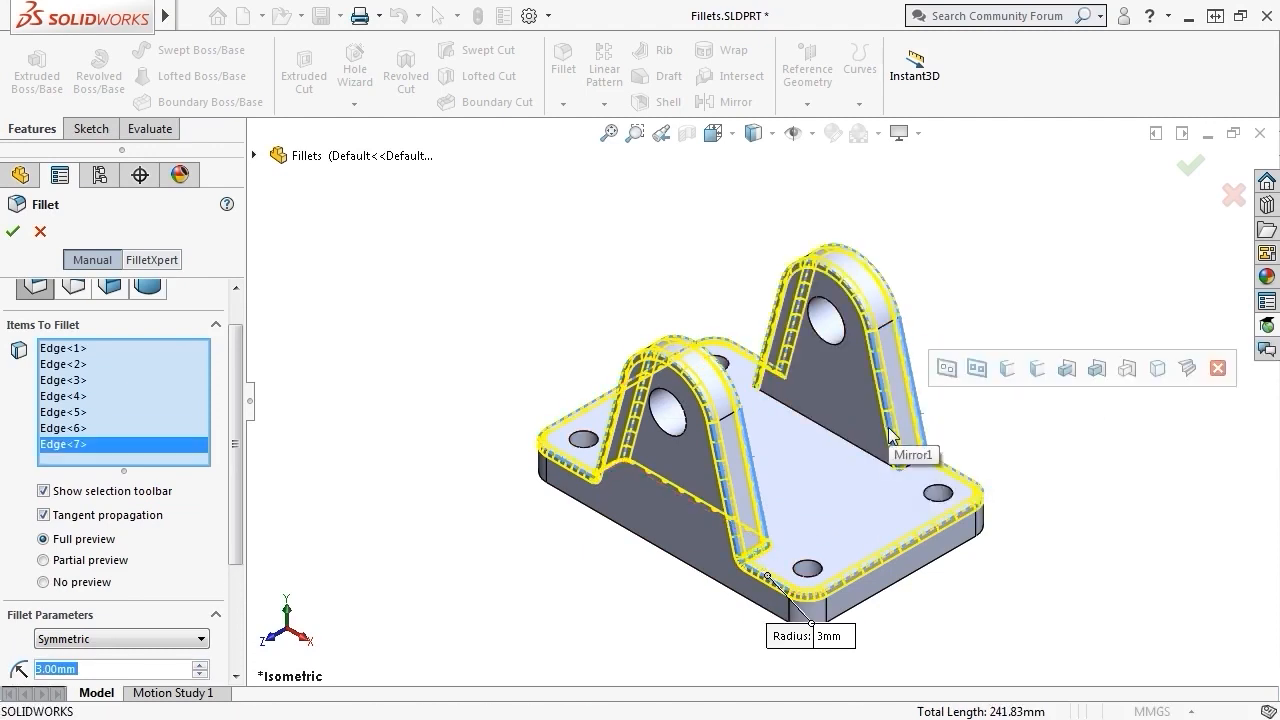
left_click(916, 468)
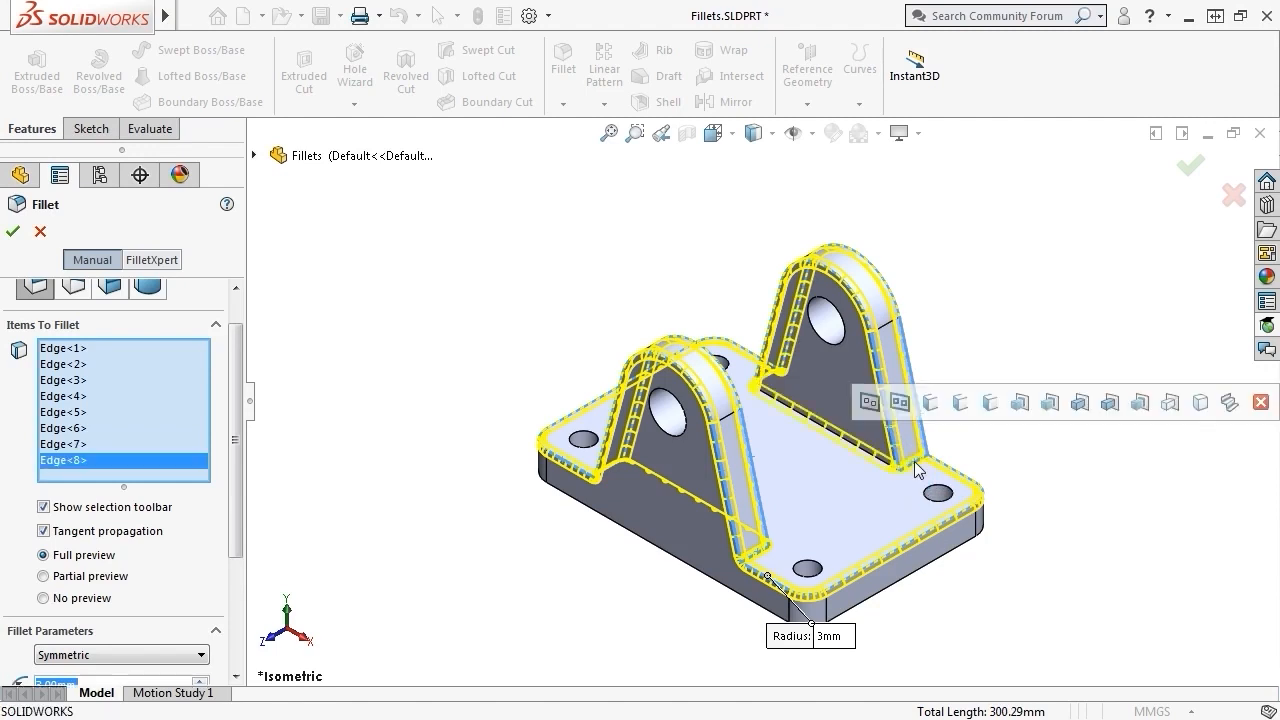
left_click(1188, 166)
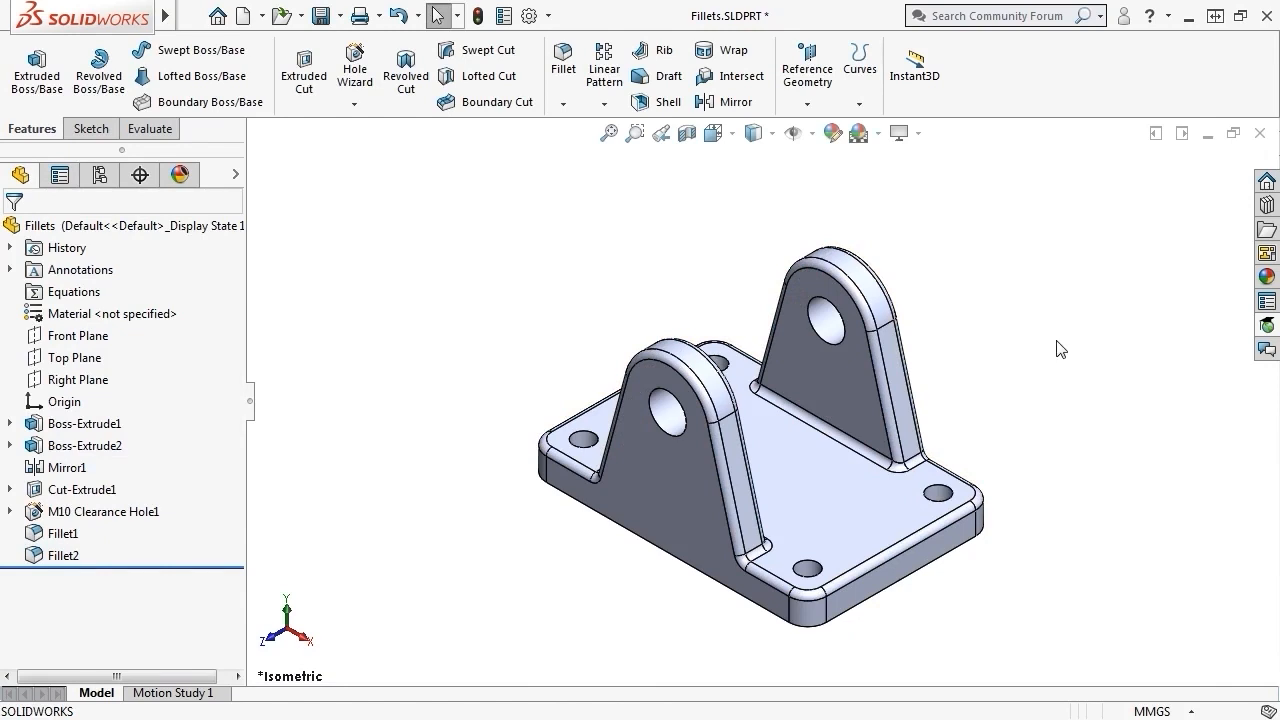
- Edit the fillet along the plate and lug edges and set its radius to 4 mm
right_click(60, 554)
left_click(79, 241)
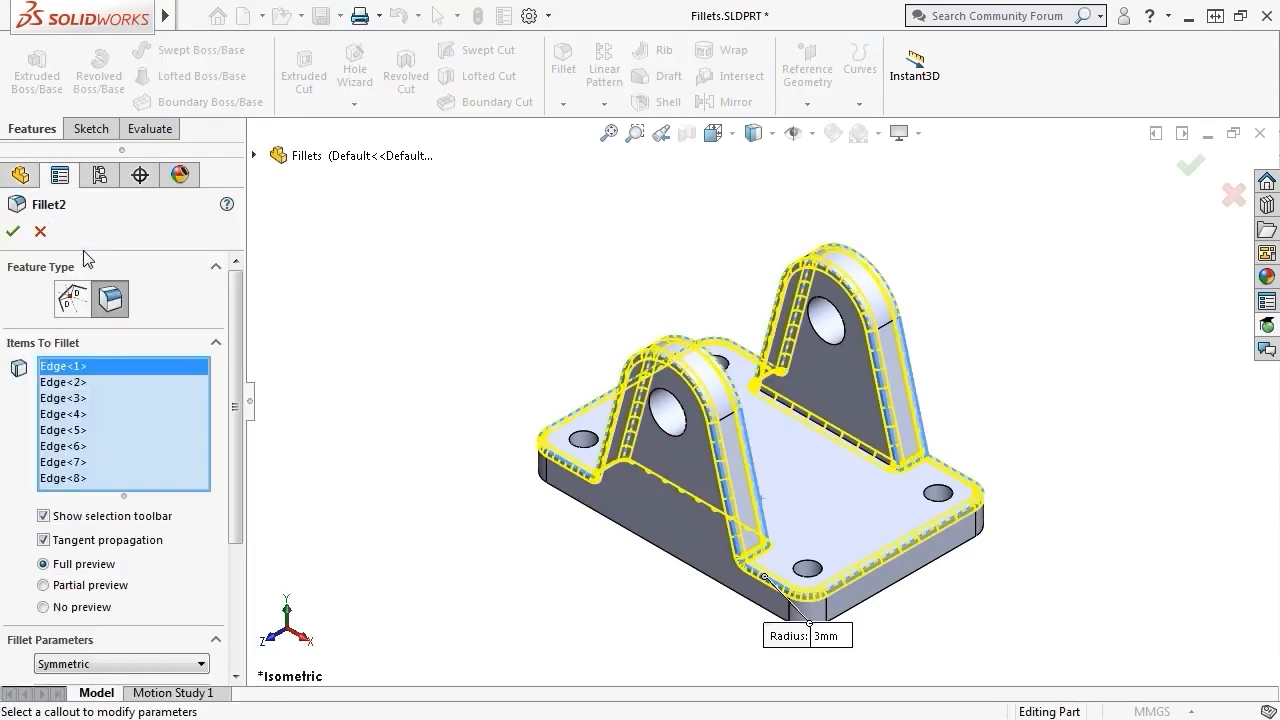
left_click_drag(229, 368, 232, 457)
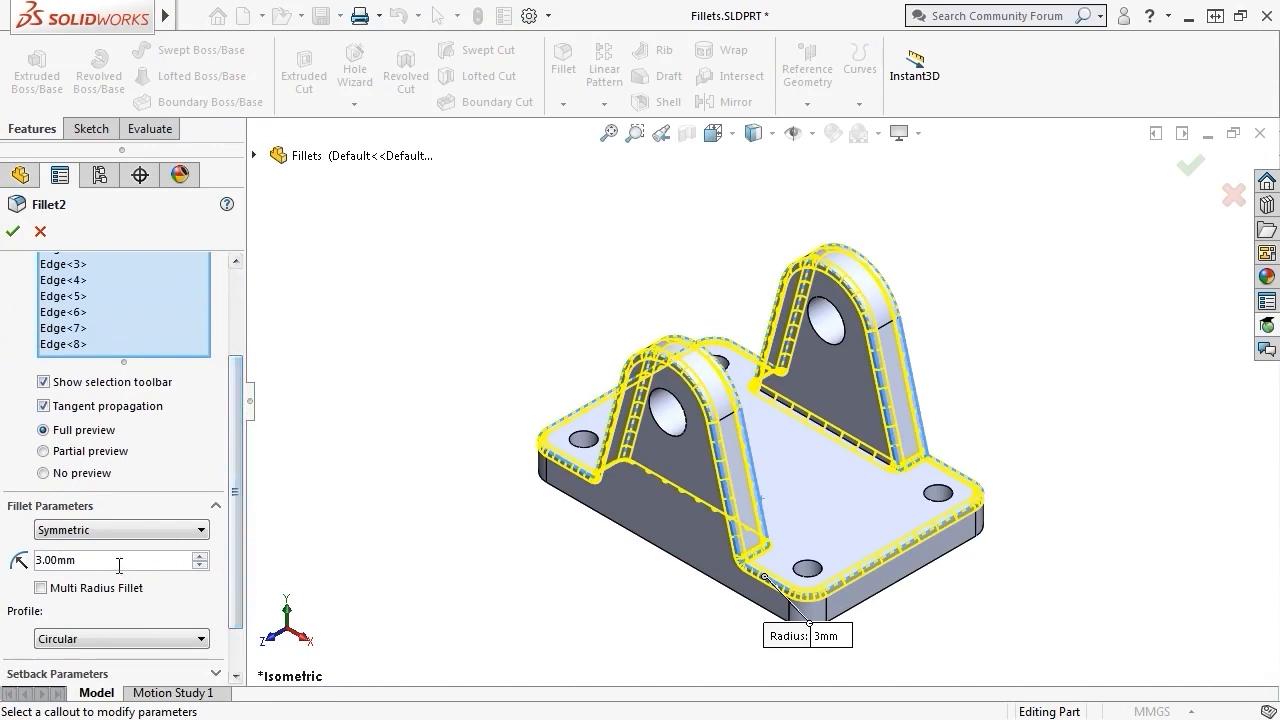
left_click_drag(75, 561, 12, 570)
type("4")
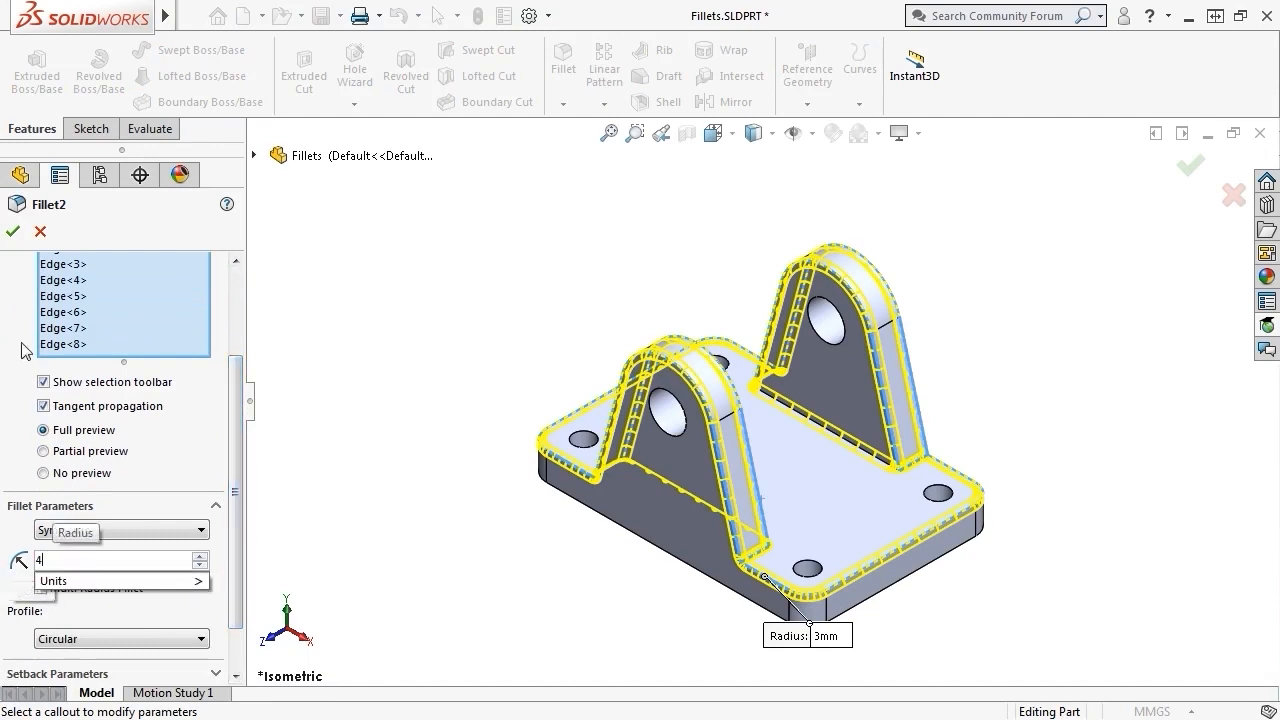
left_click(13, 231)
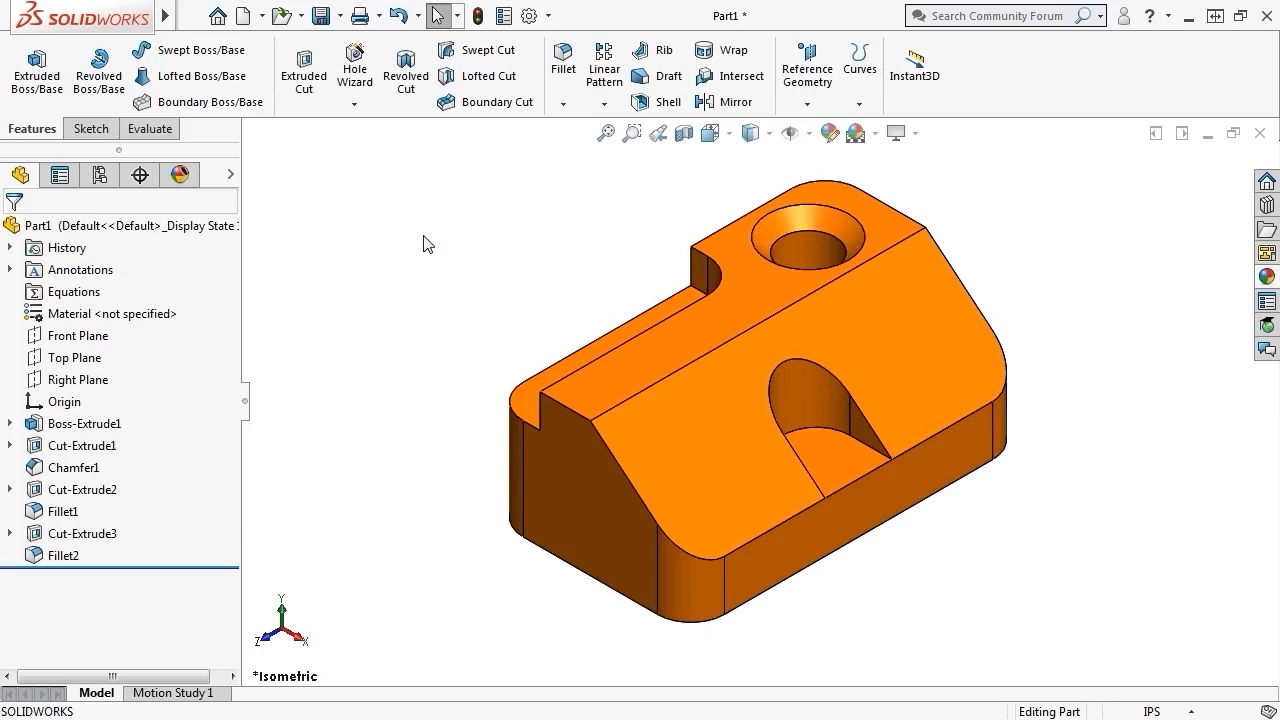
- Roll the orange block's history back to its base extrusion, examine the underlying sketch, and roll forward to the last feature
left_click(172, 565)
left_click_drag(172, 565, 179, 443)
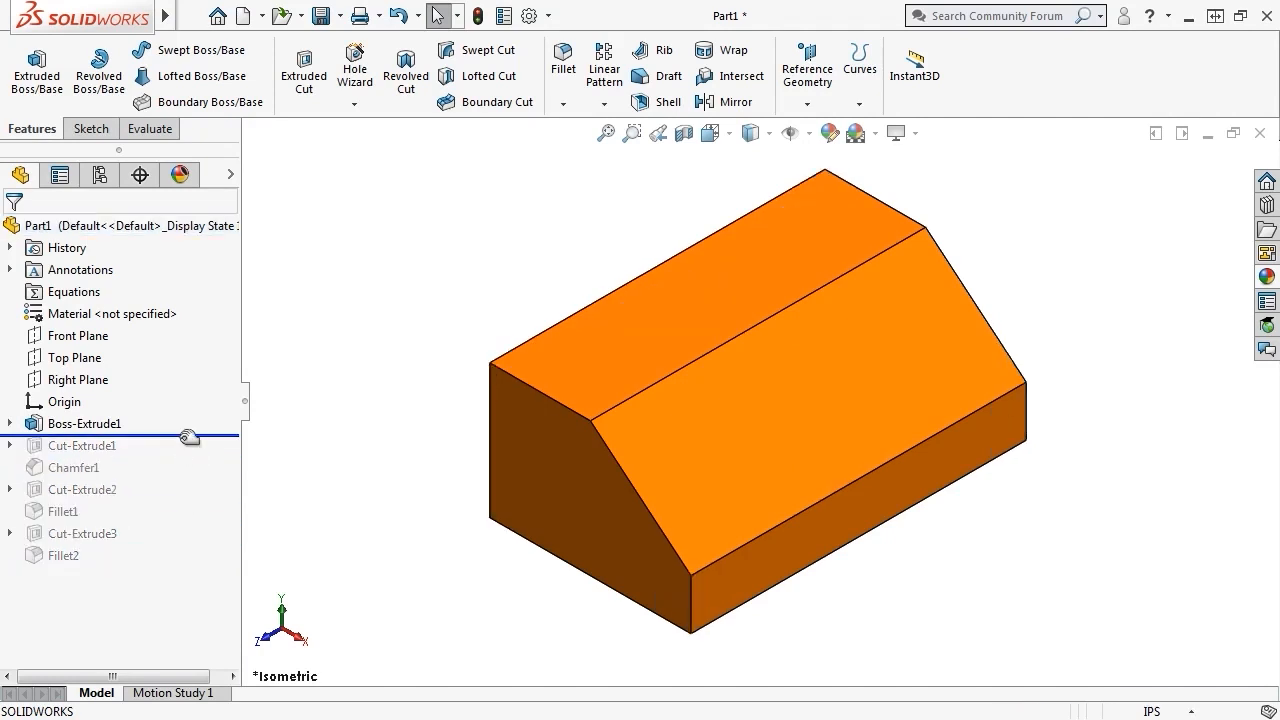
left_click(11, 424)
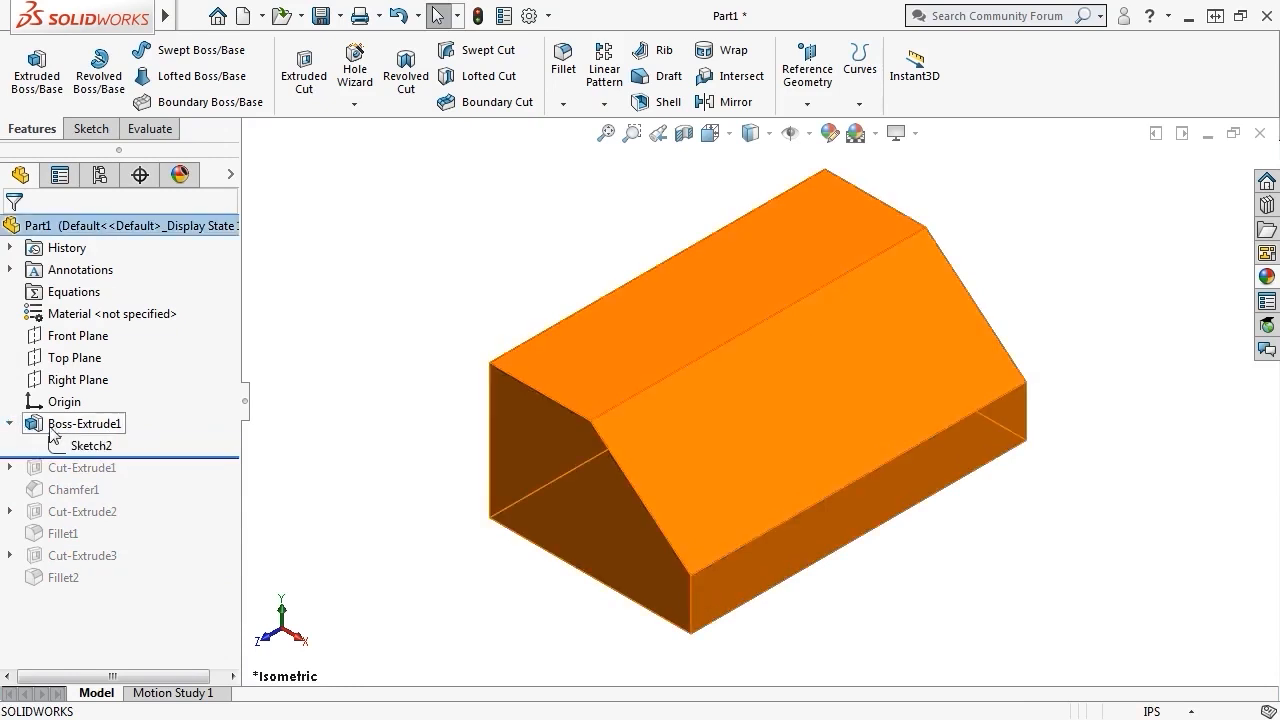
mouse_move(76, 448)
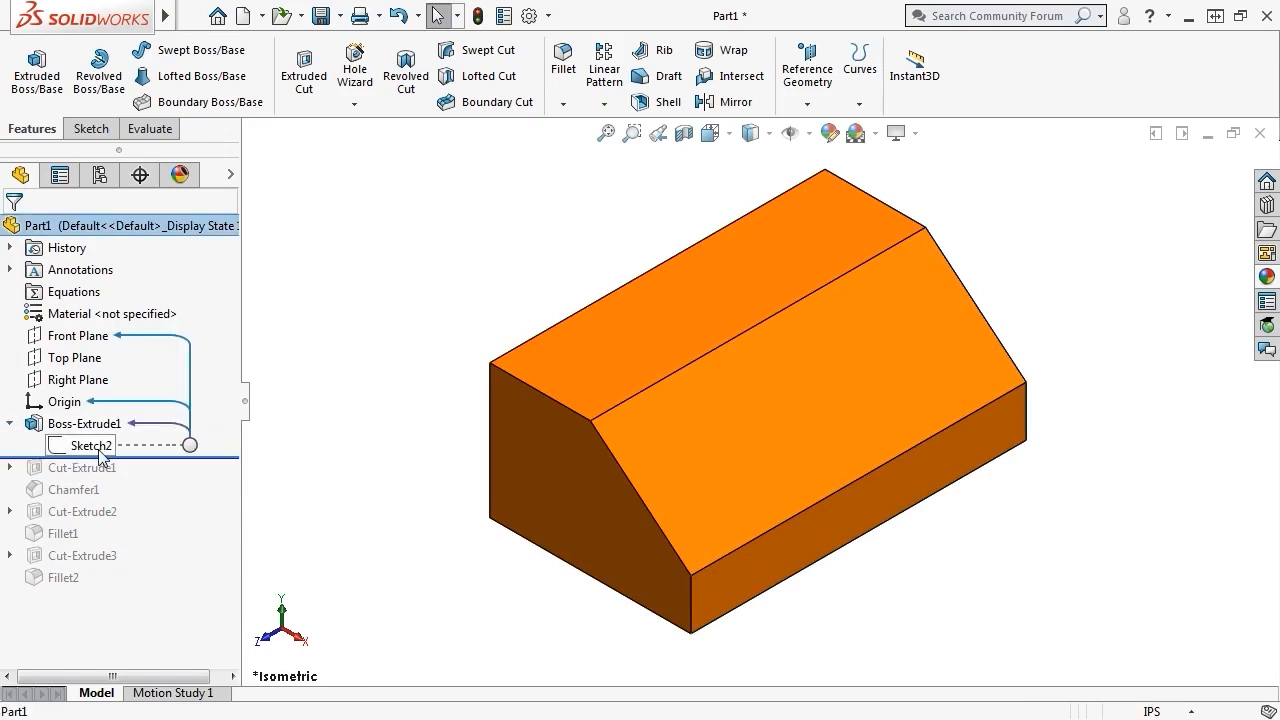
left_click(100, 452)
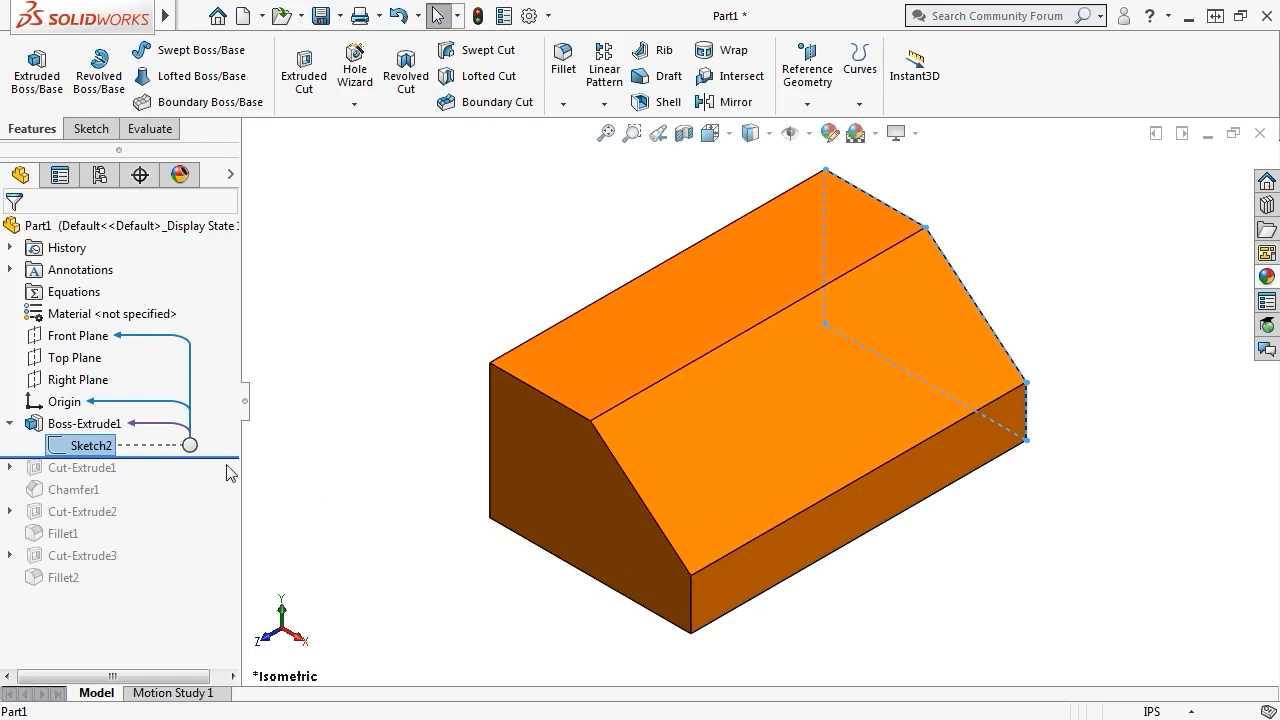
mouse_move(228, 459)
left_mouse_down()
mouse_move(194, 543)
mouse_move(201, 588)
left_mouse_up()
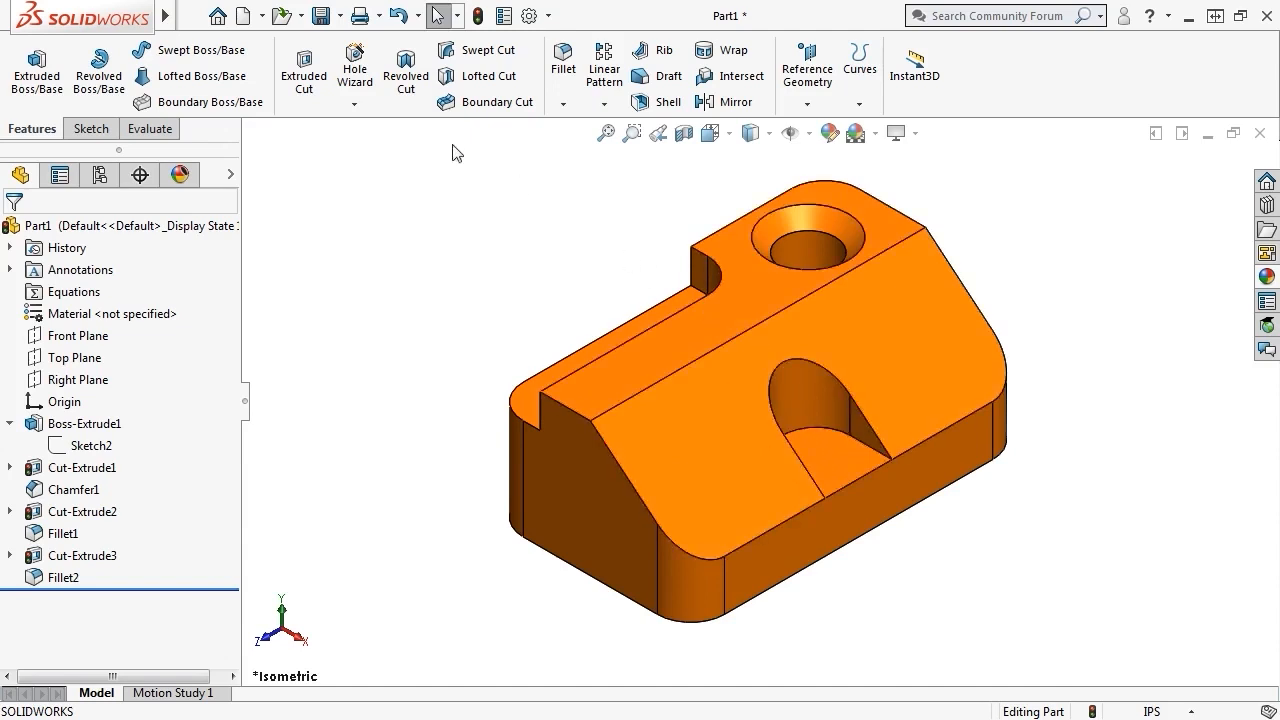
- Create a new part and start an extruded boss with its sketch on the Front Plane
left_click(243, 15)
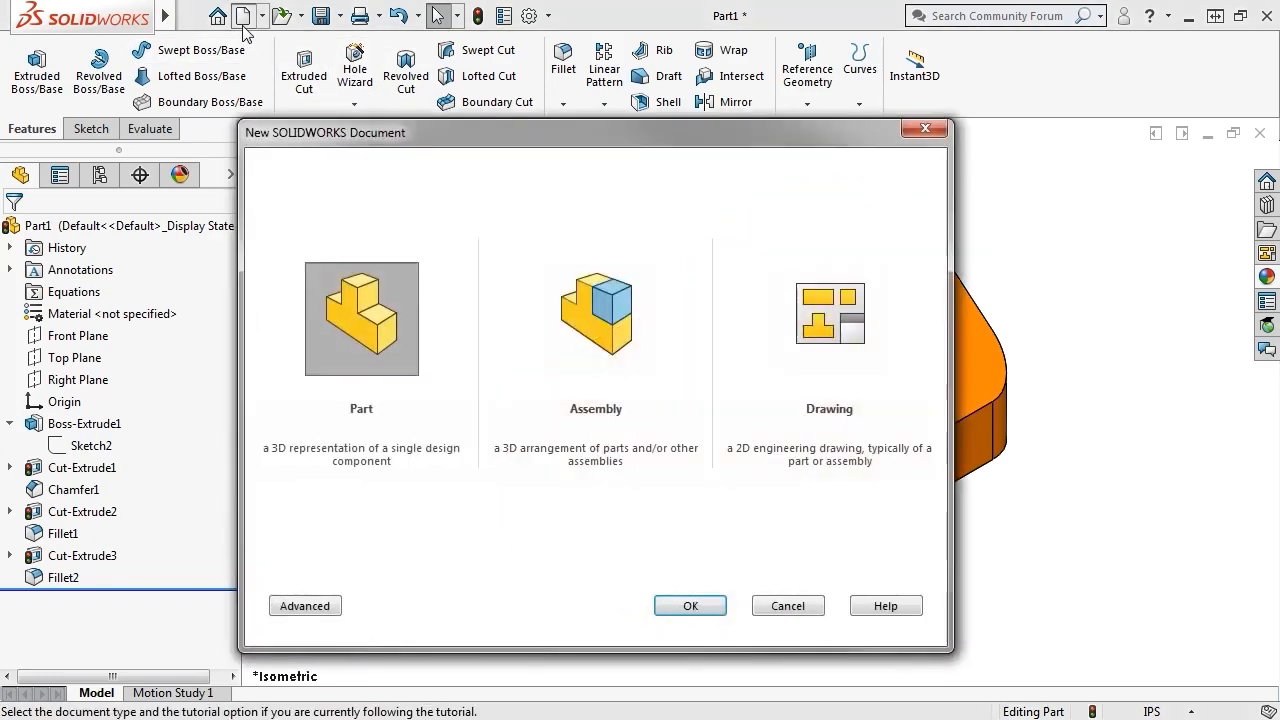
left_click(690, 606)
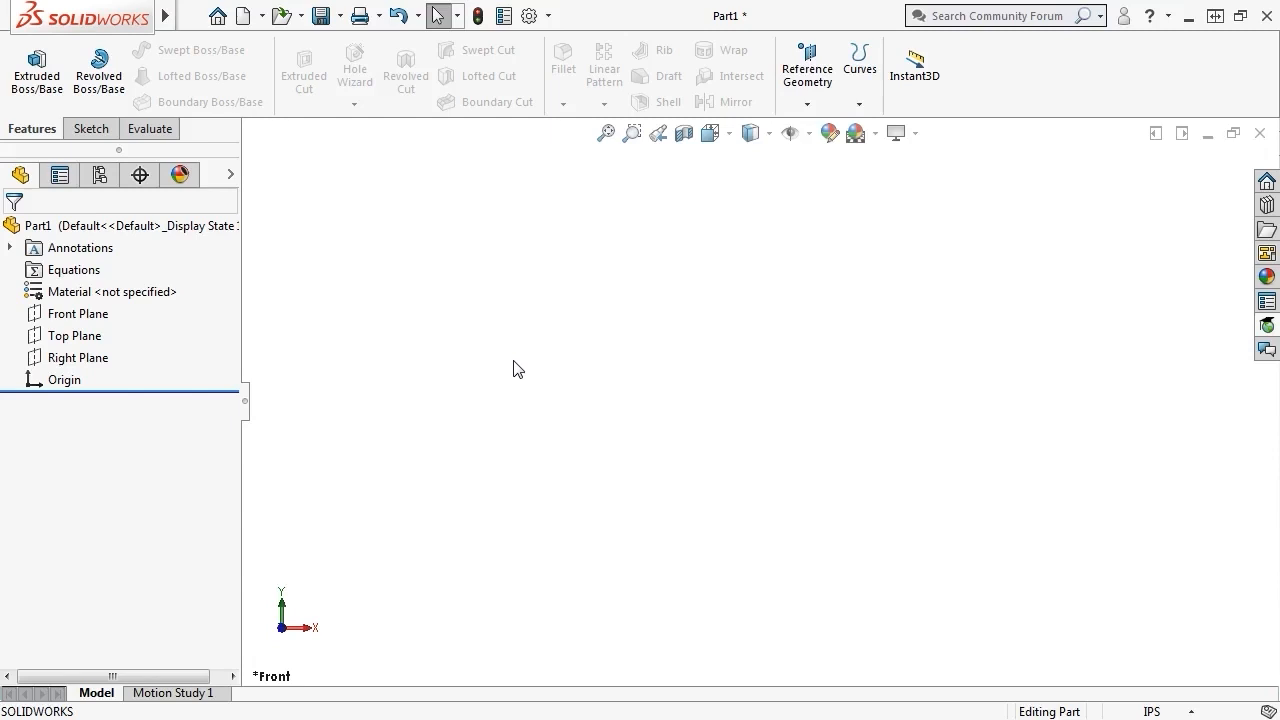
left_click(40, 72)
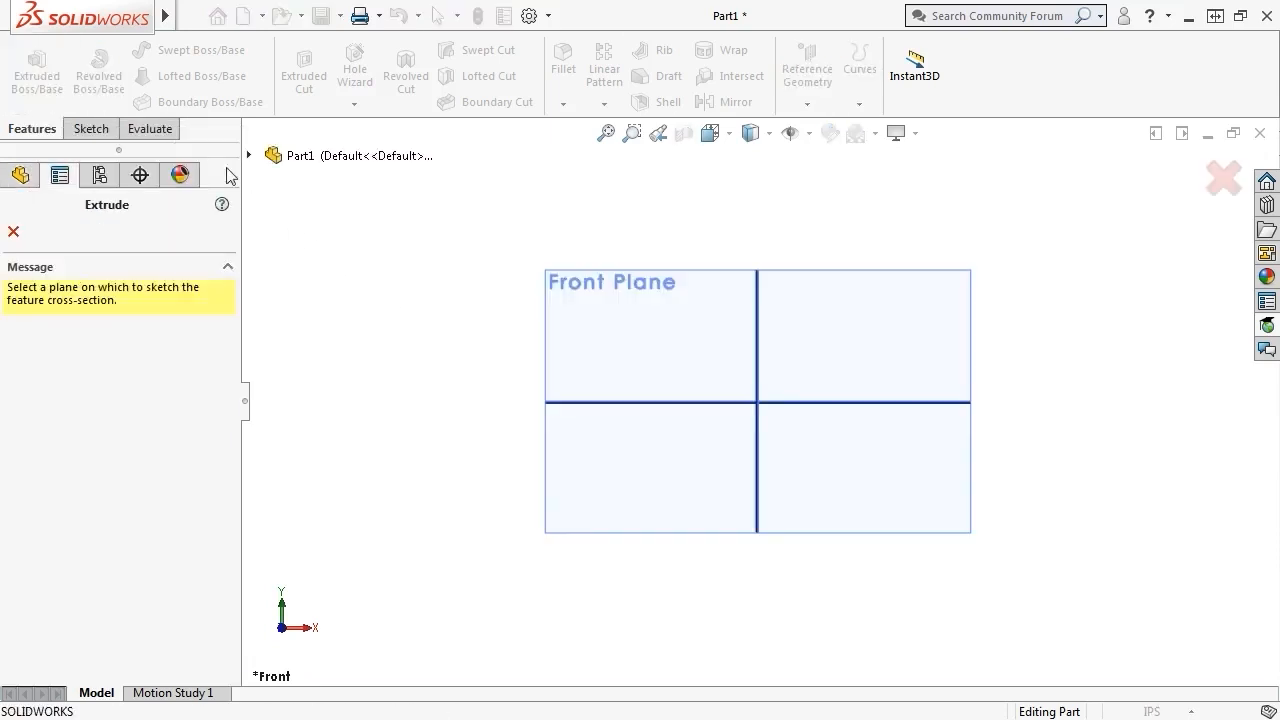
left_click(603, 313)
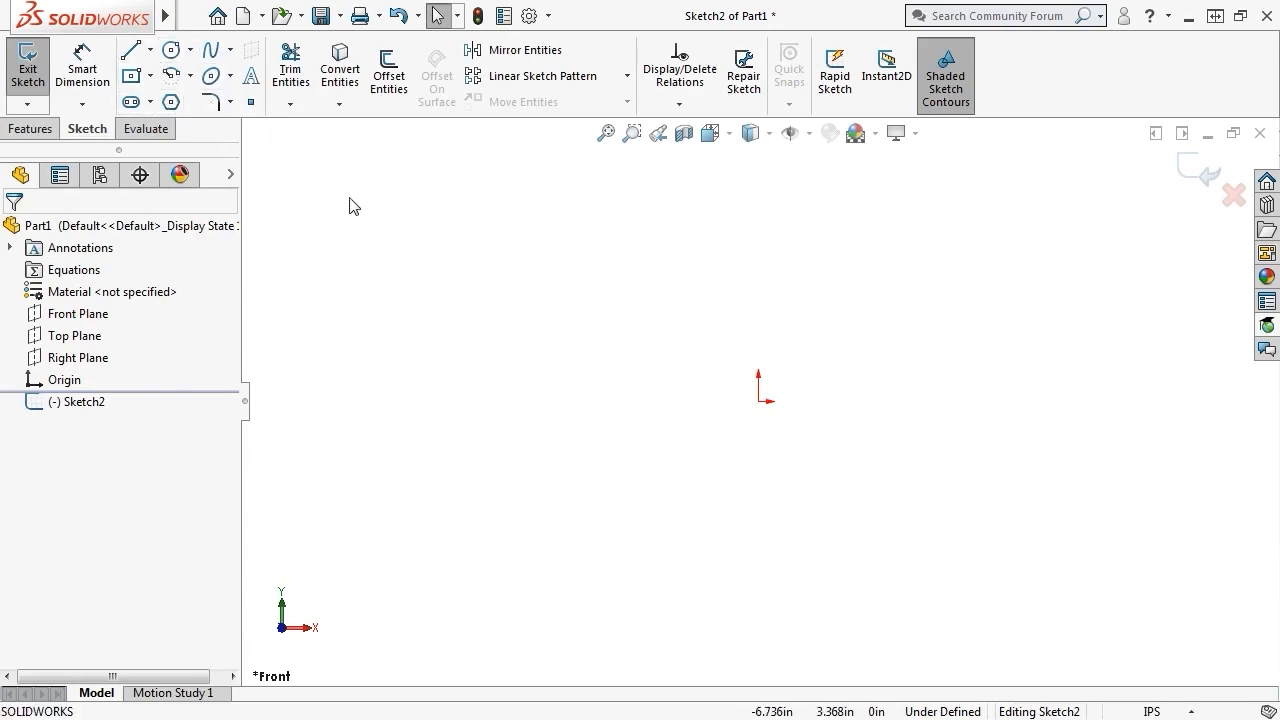
- Sketch a closed five-sided profile from the origin with a sloped upper-right corner, about 4.2 in wide and 2.4 in high
left_click(130, 50)
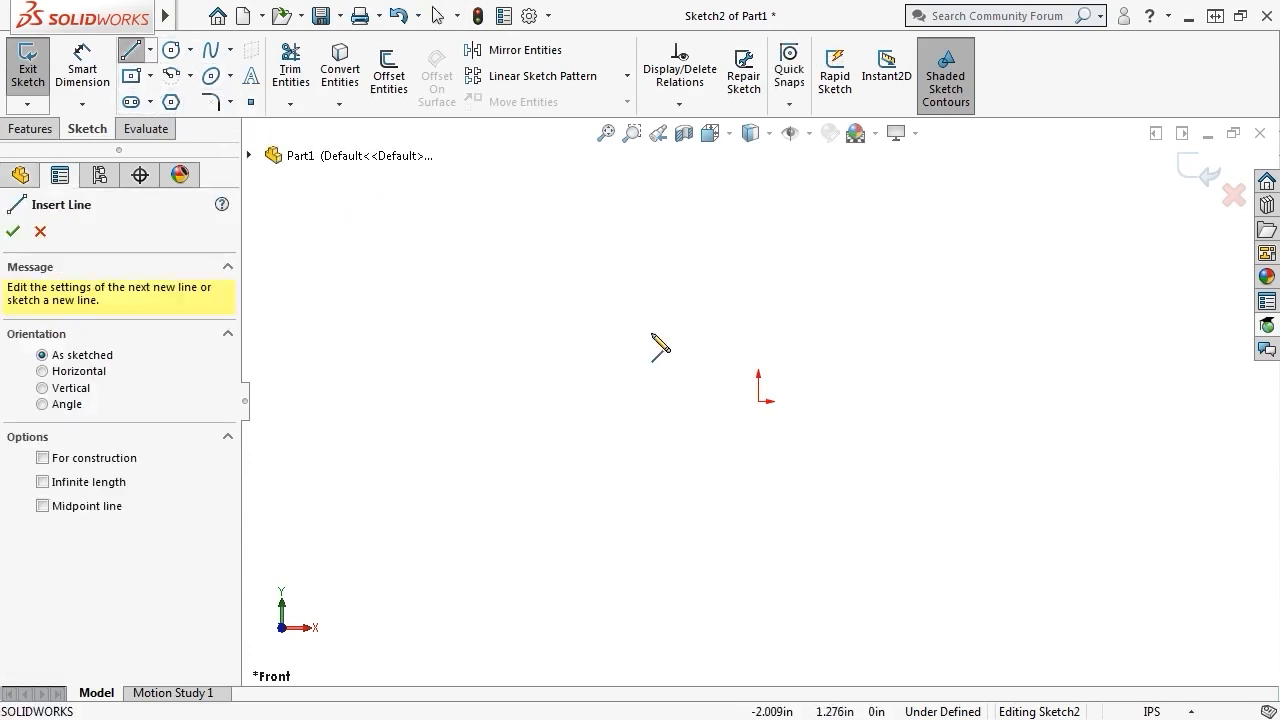
left_click(758, 401)
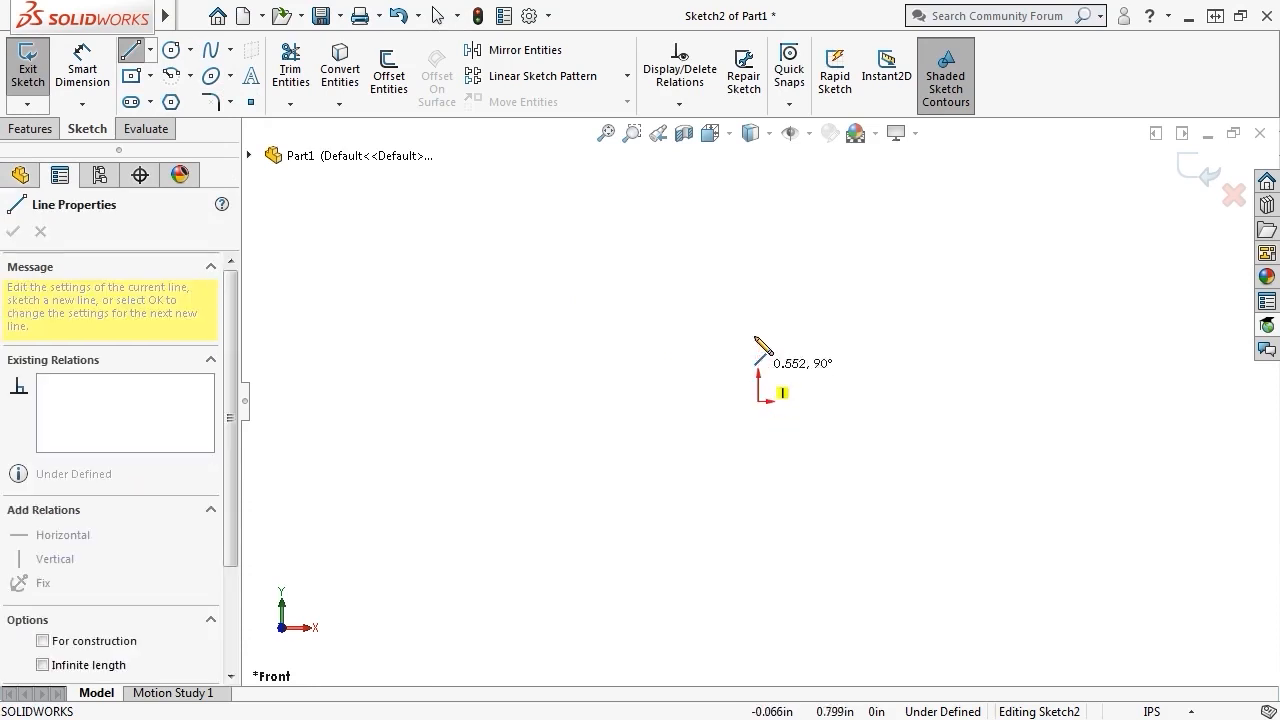
left_click(751, 253)
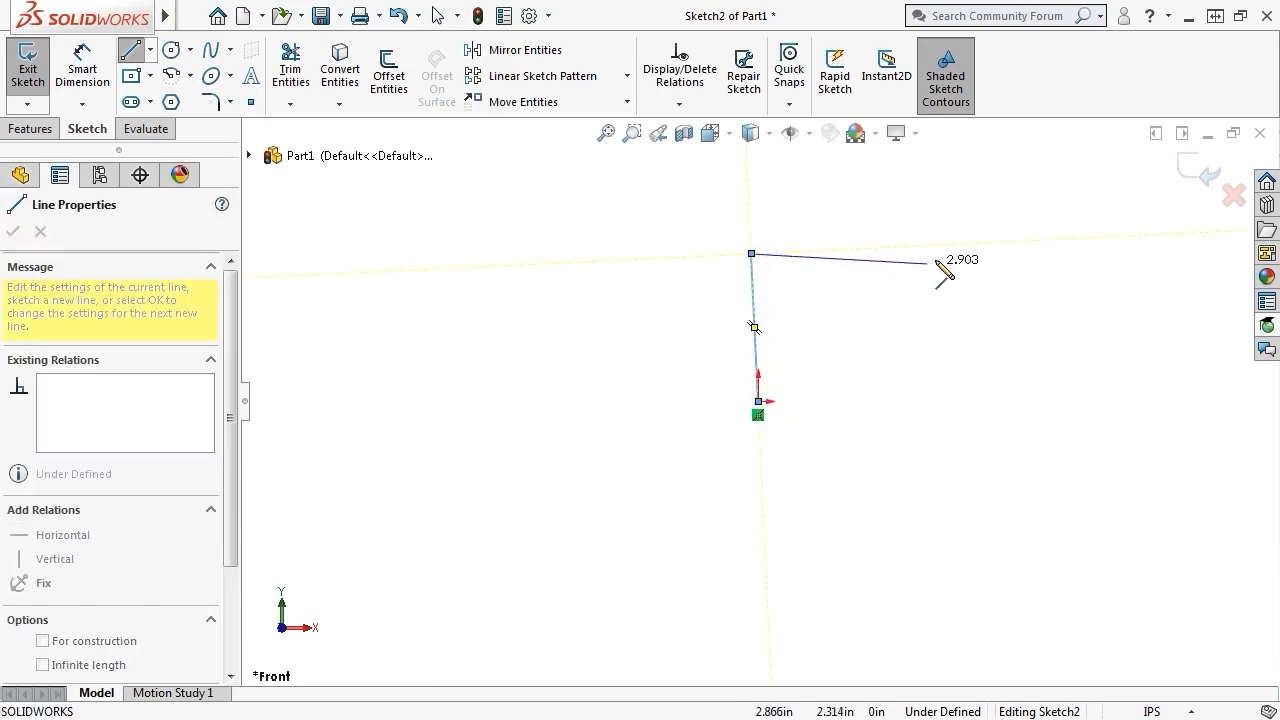
left_click(939, 253)
left_click(1005, 315)
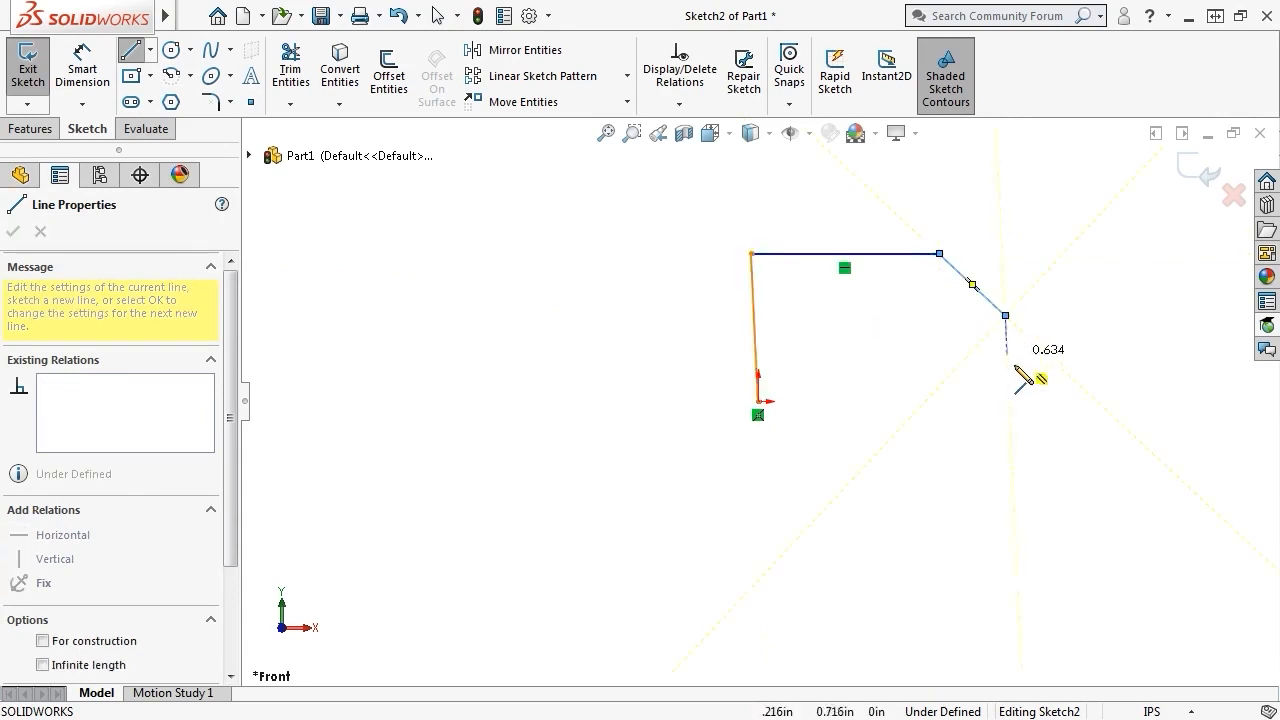
left_click(1005, 401)
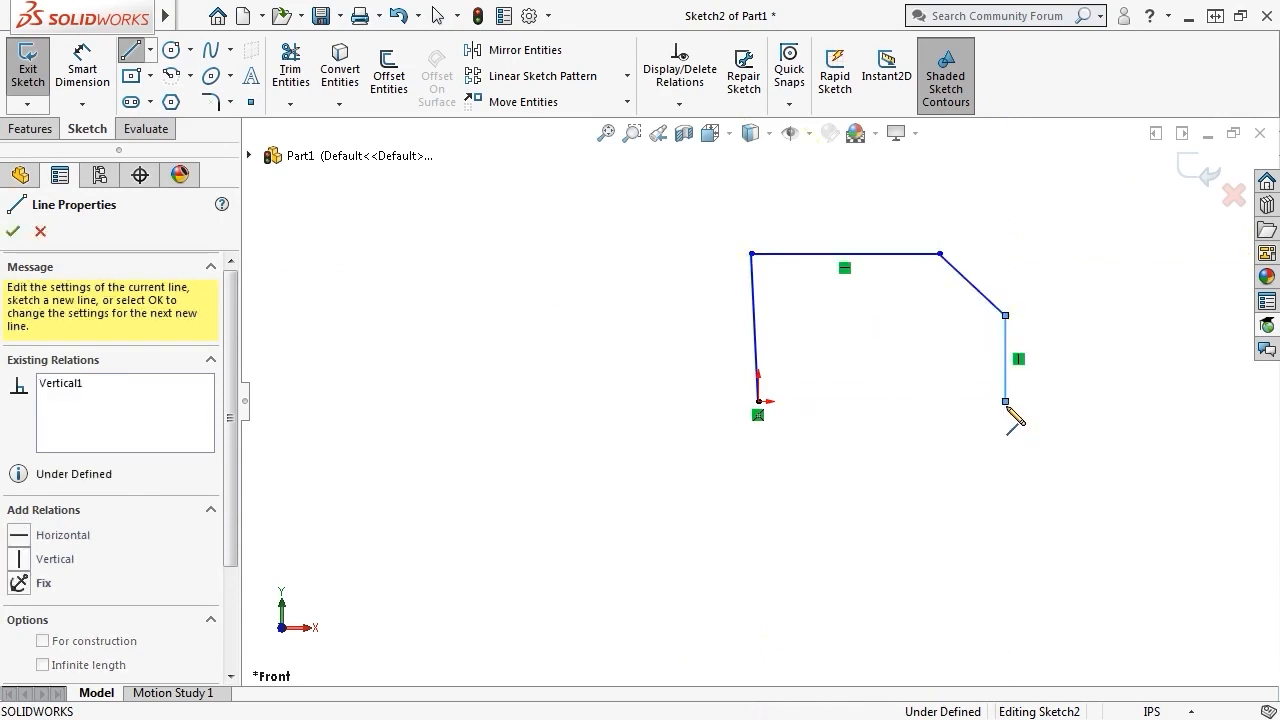
left_click(758, 401)
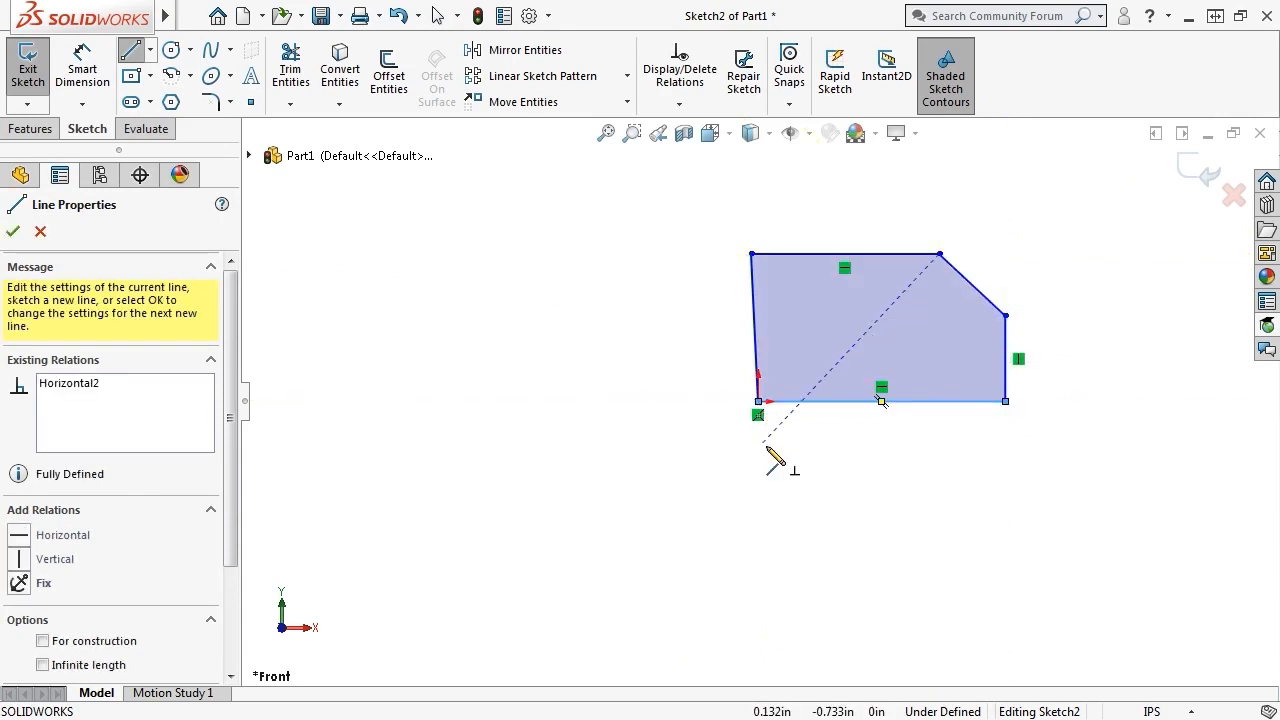
key("Escape")
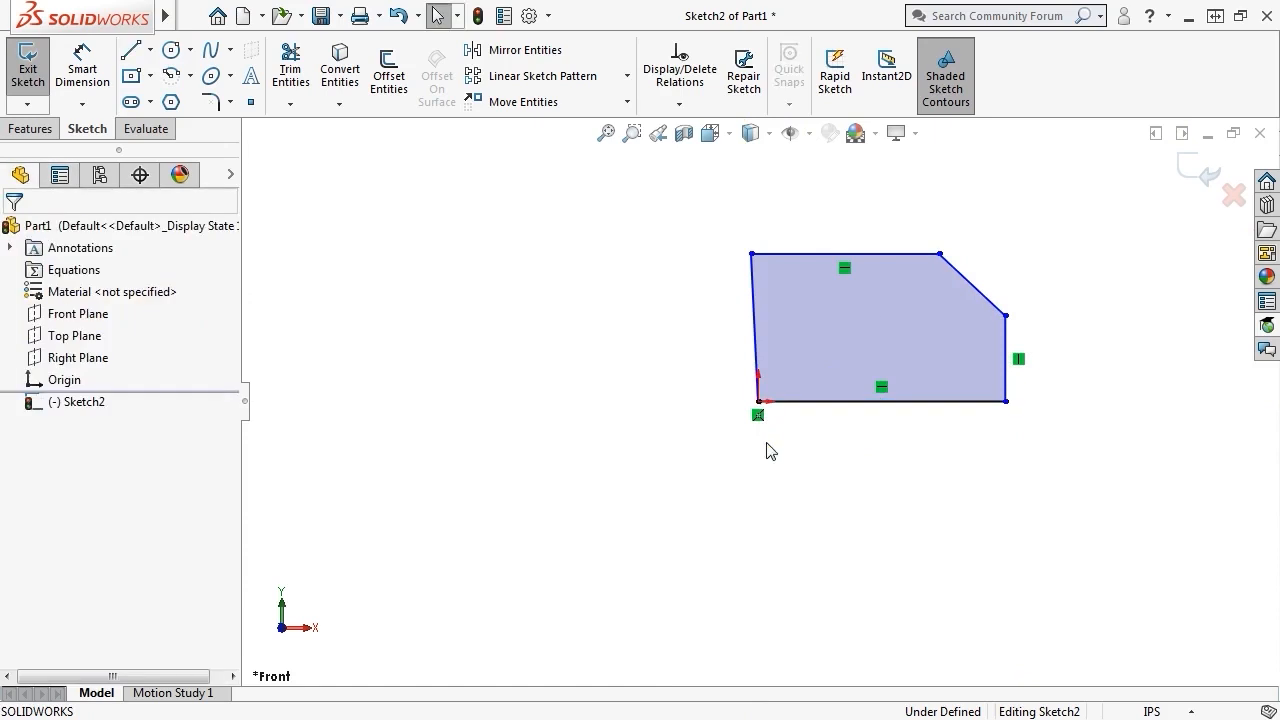
- Add a vertical relation to the slanted line on the profile's left side
left_click(757, 365)
left_click(842, 268)
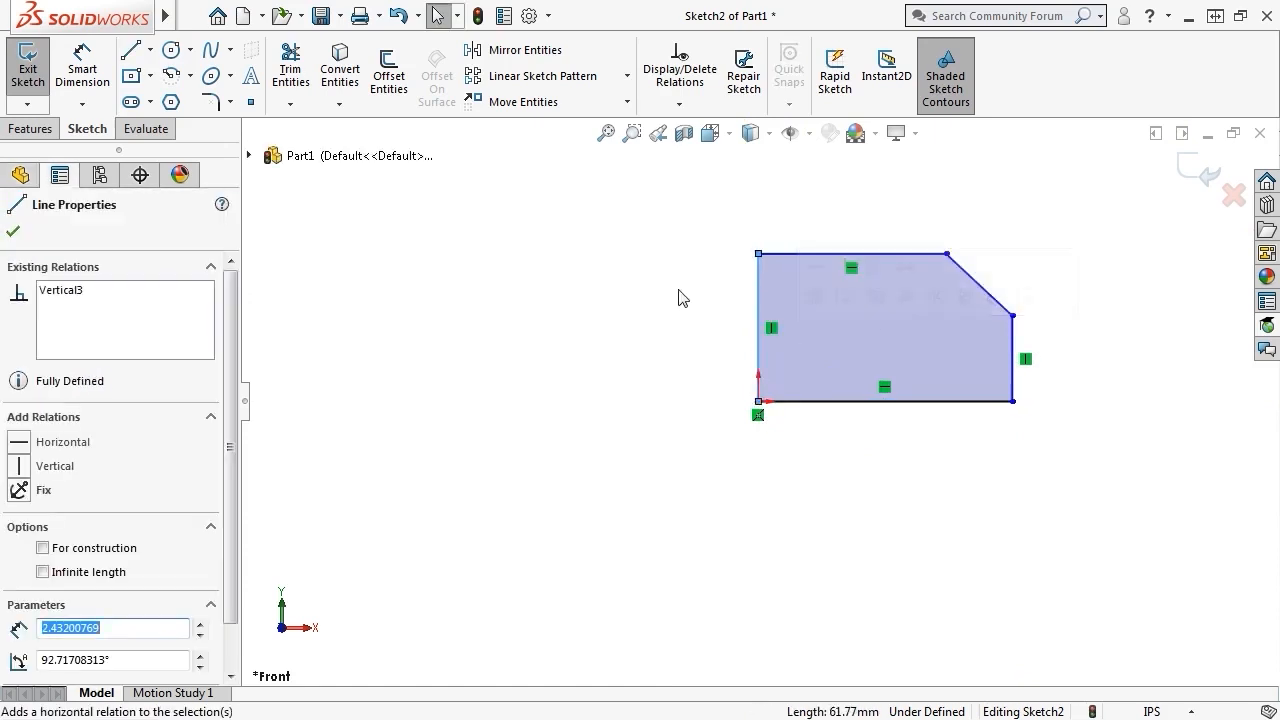
left_click(678, 296)
- Dimension the profile's bottom line to 3 in and its left vertical line to 2 in
key("s")
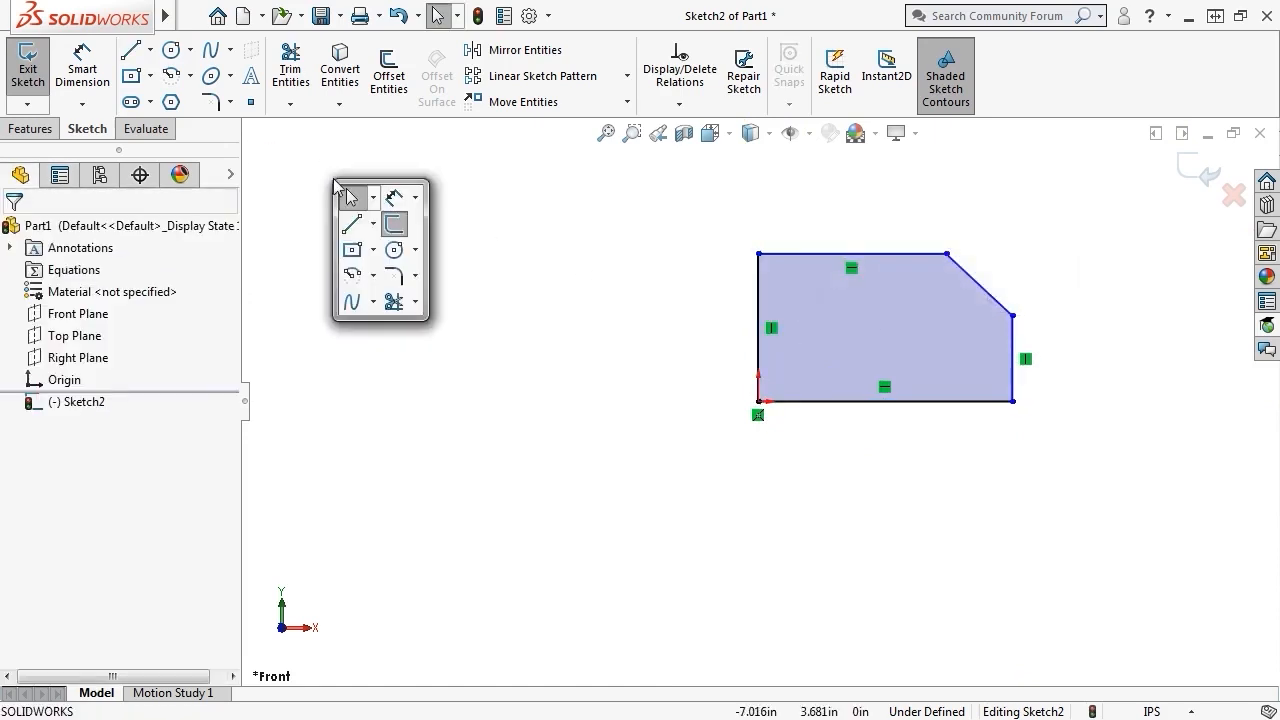
left_click(393, 198)
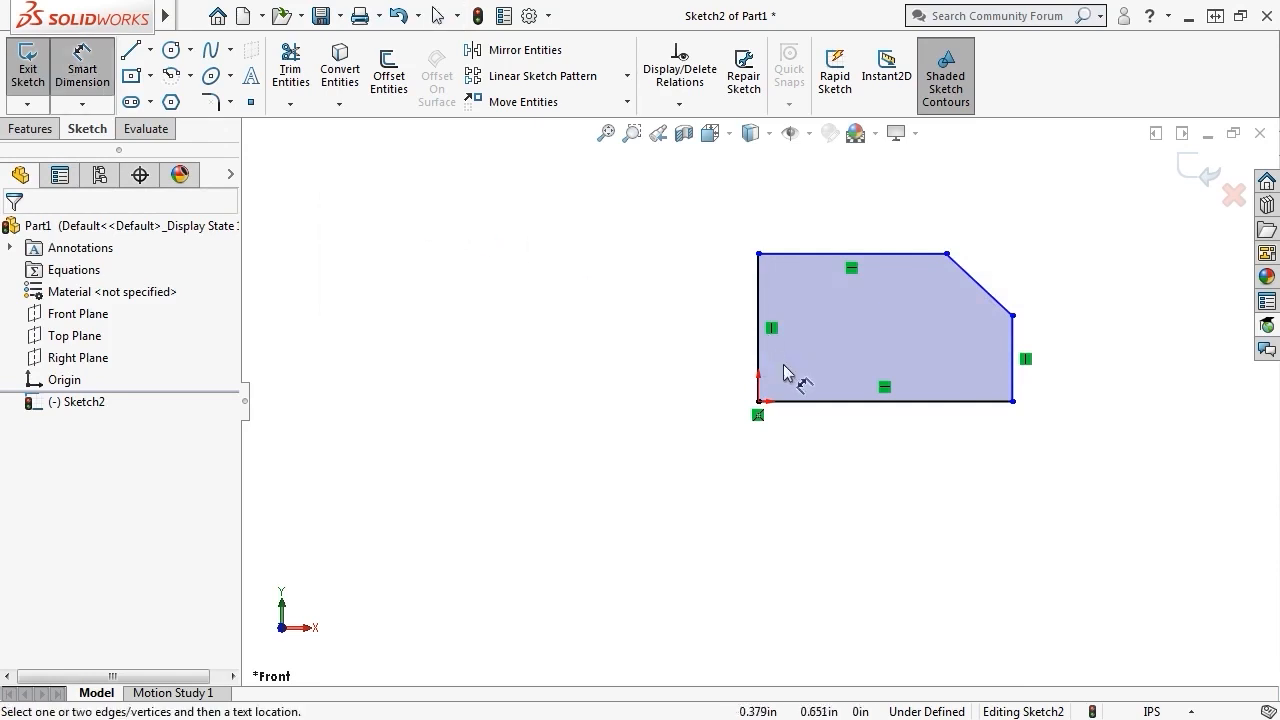
left_click(800, 401)
left_click(829, 457)
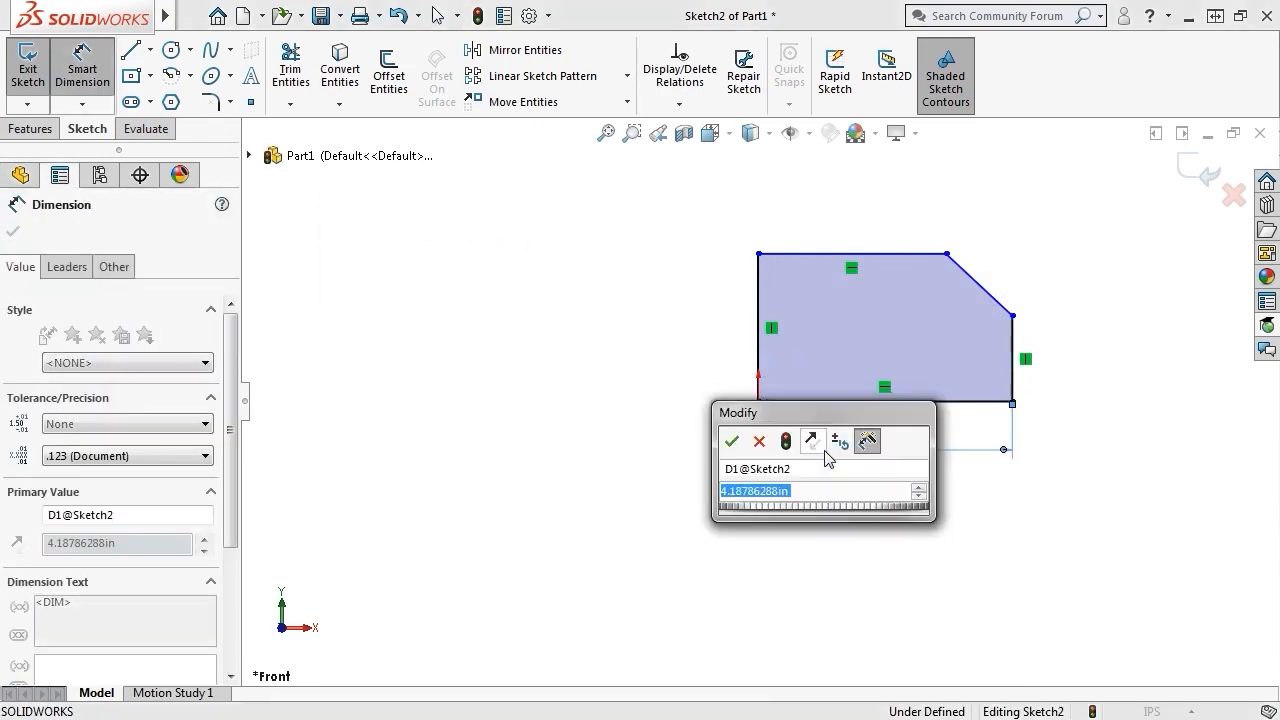
type("3")
key("Return")
left_click(758, 380)
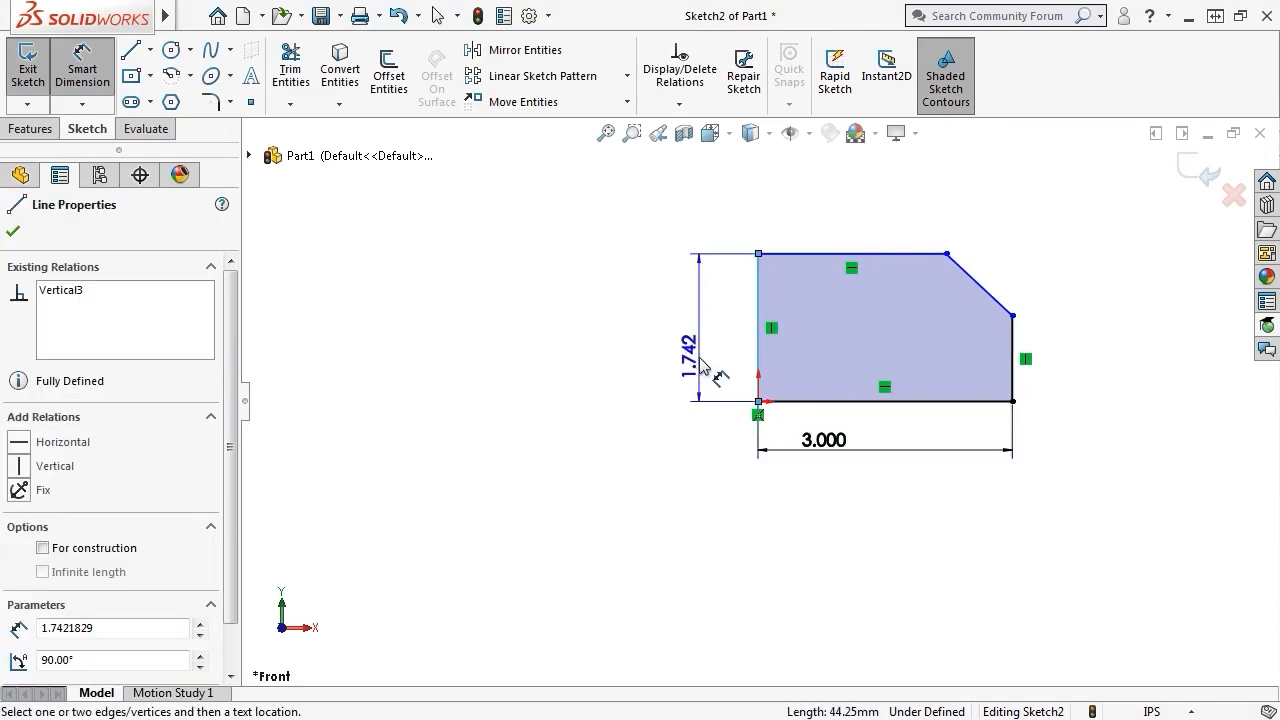
left_click(703, 366)
type("2")
key("Return")
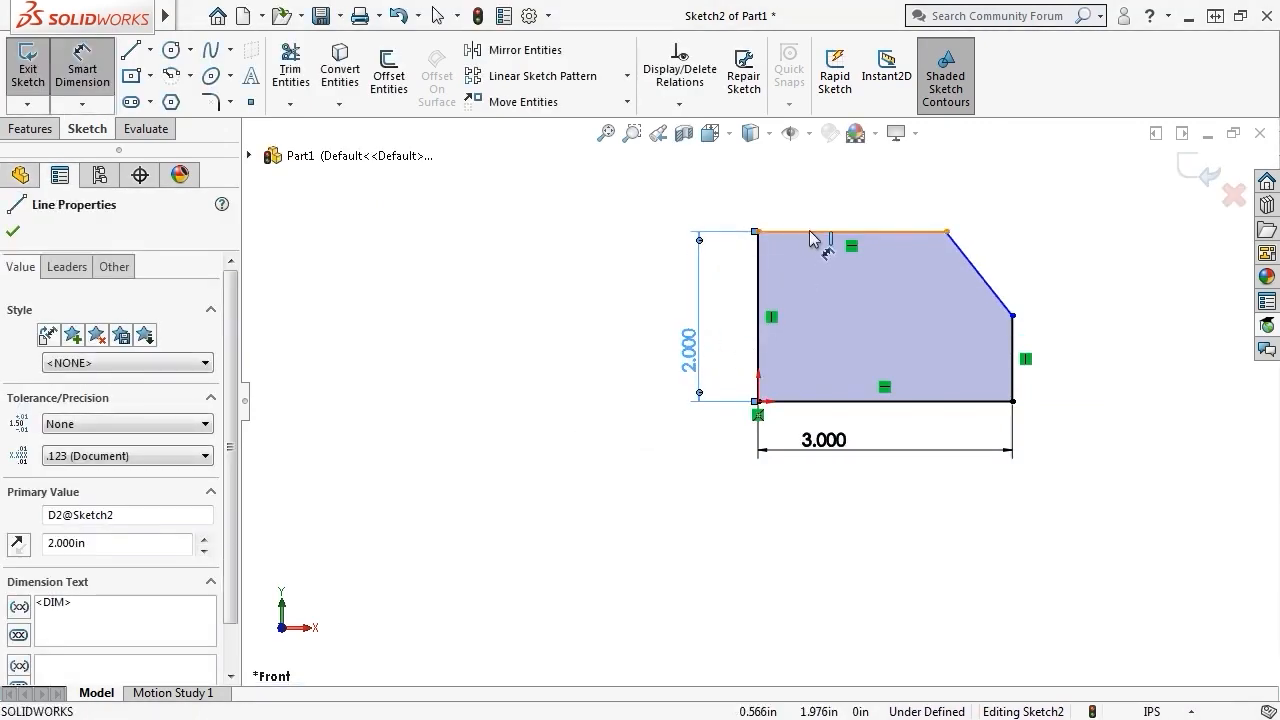
- Dimension the profile's top line to 1.5 in and its short right vertical line to 0.75 in
left_click(810, 238)
left_click(820, 212)
type("1.5")
key("Return")
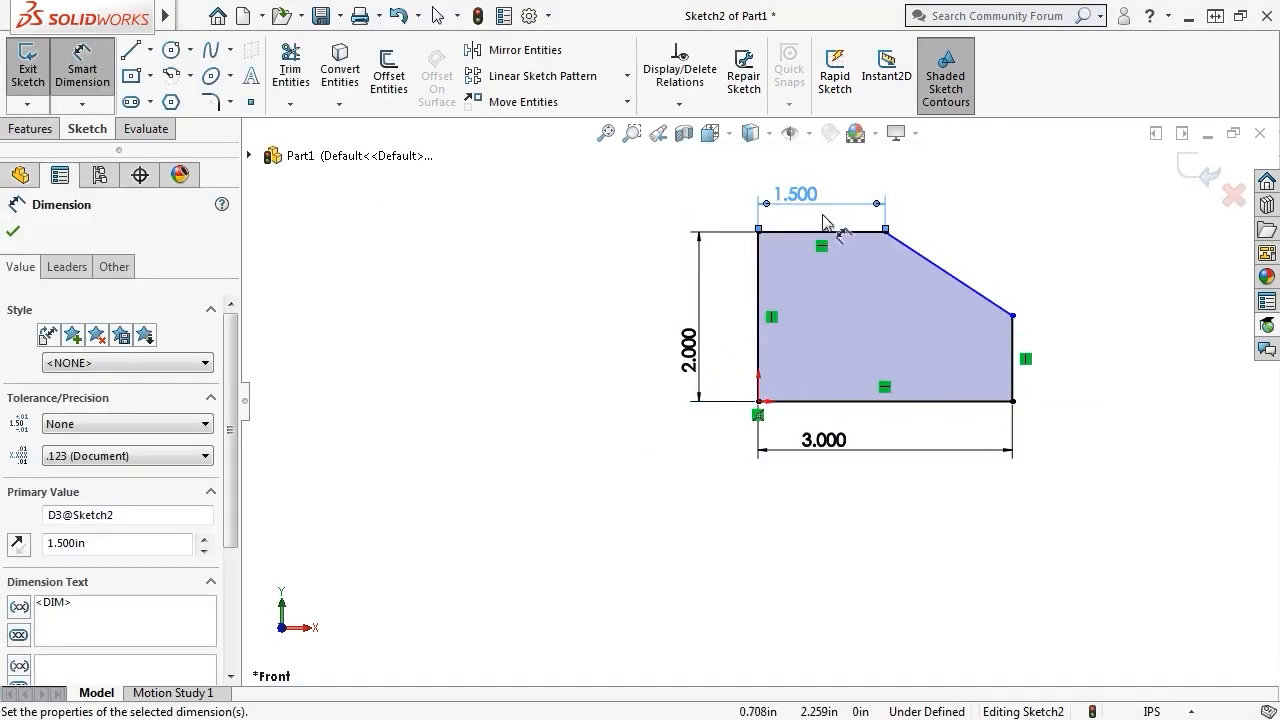
left_click(1016, 363)
left_click(1062, 366)
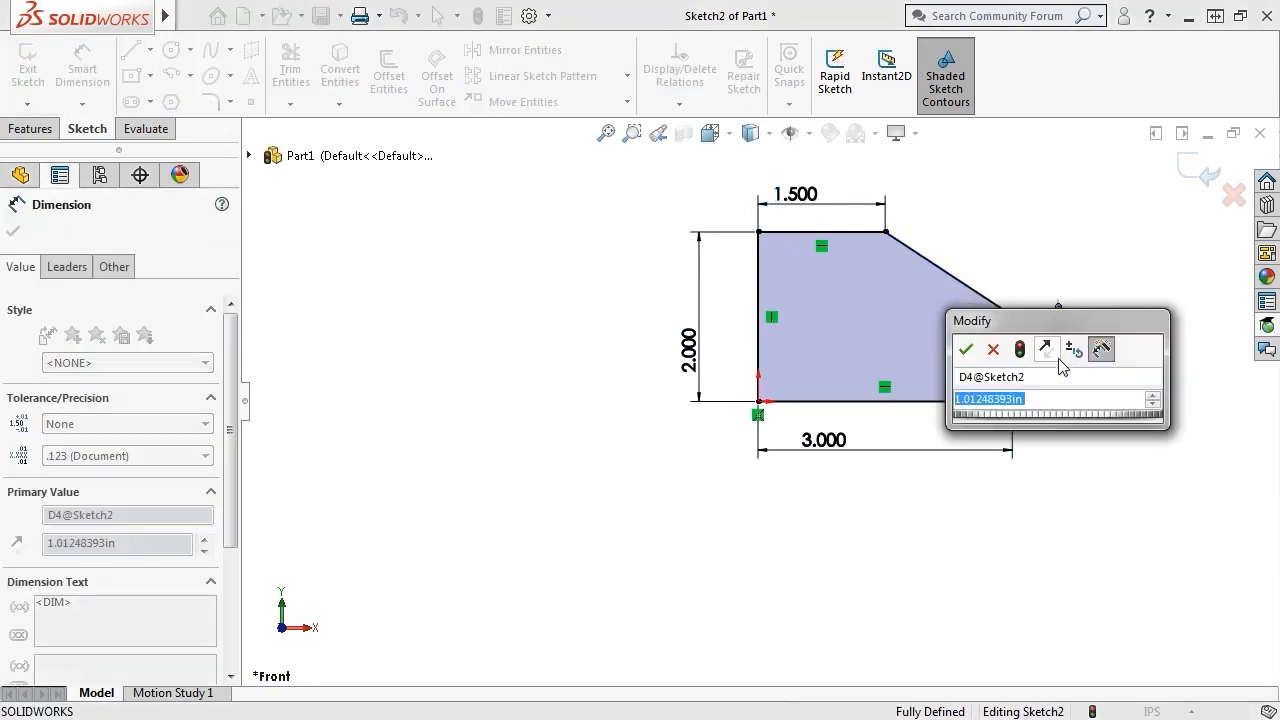
type(".75")
key("Return")
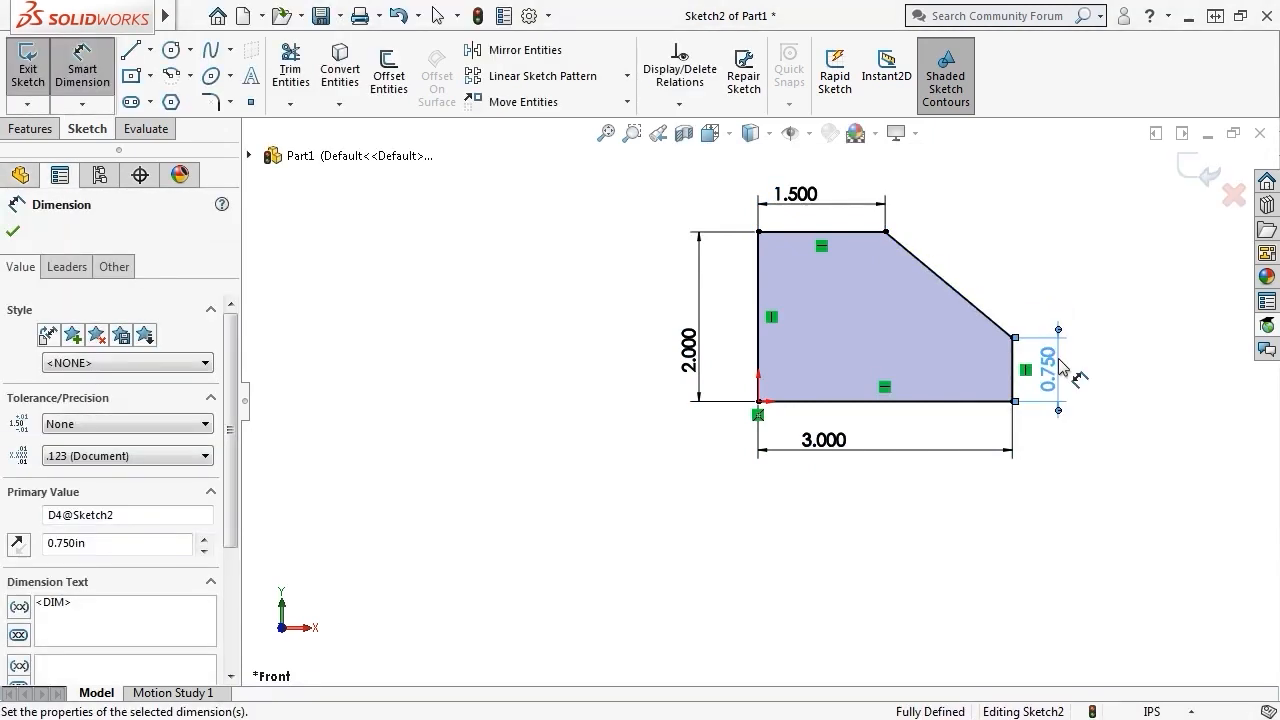
key("Escape")
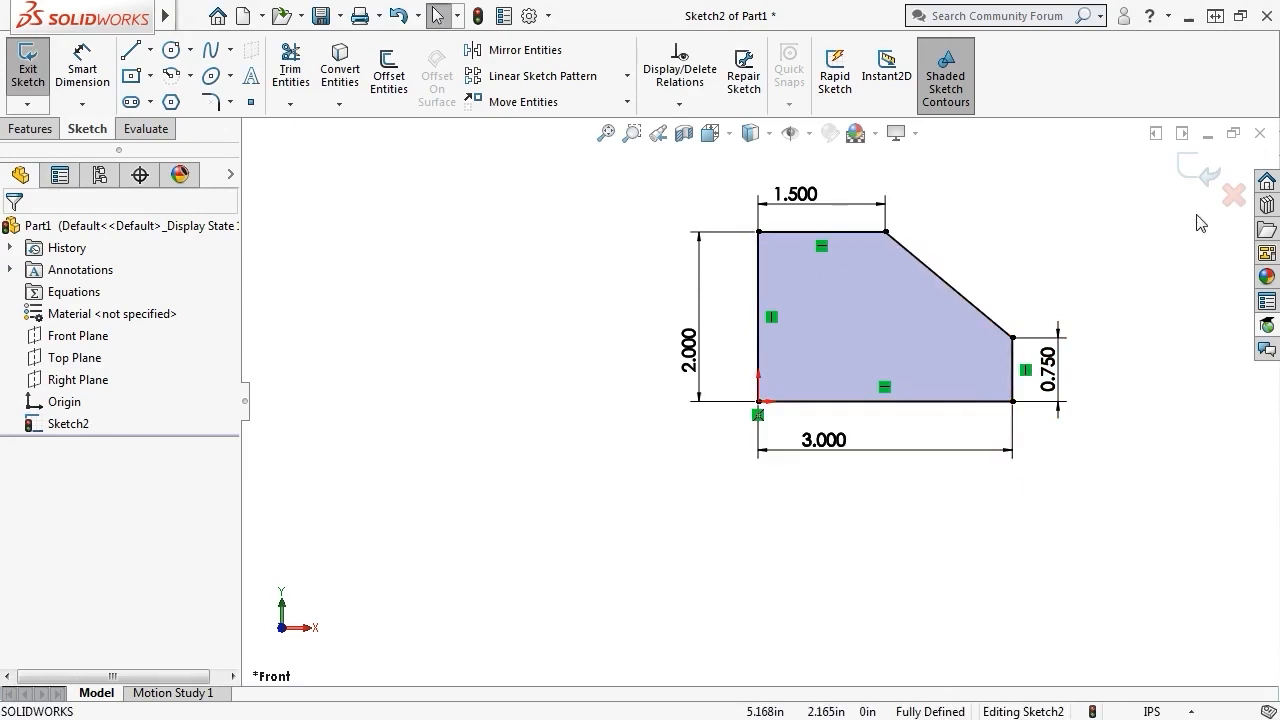
- Finish the sketch, extrude the profile to a blind depth of 5 in, and show the block in isometric view
left_click(1198, 184)
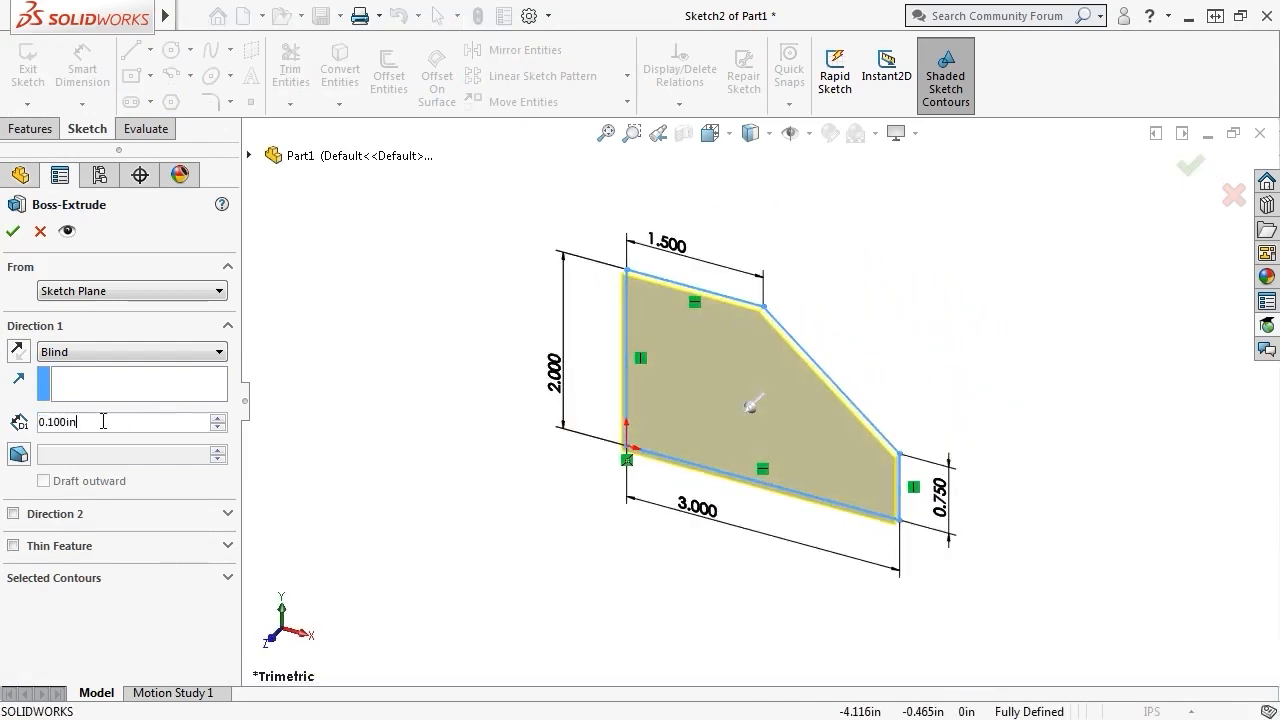
type("5")
key("Return")
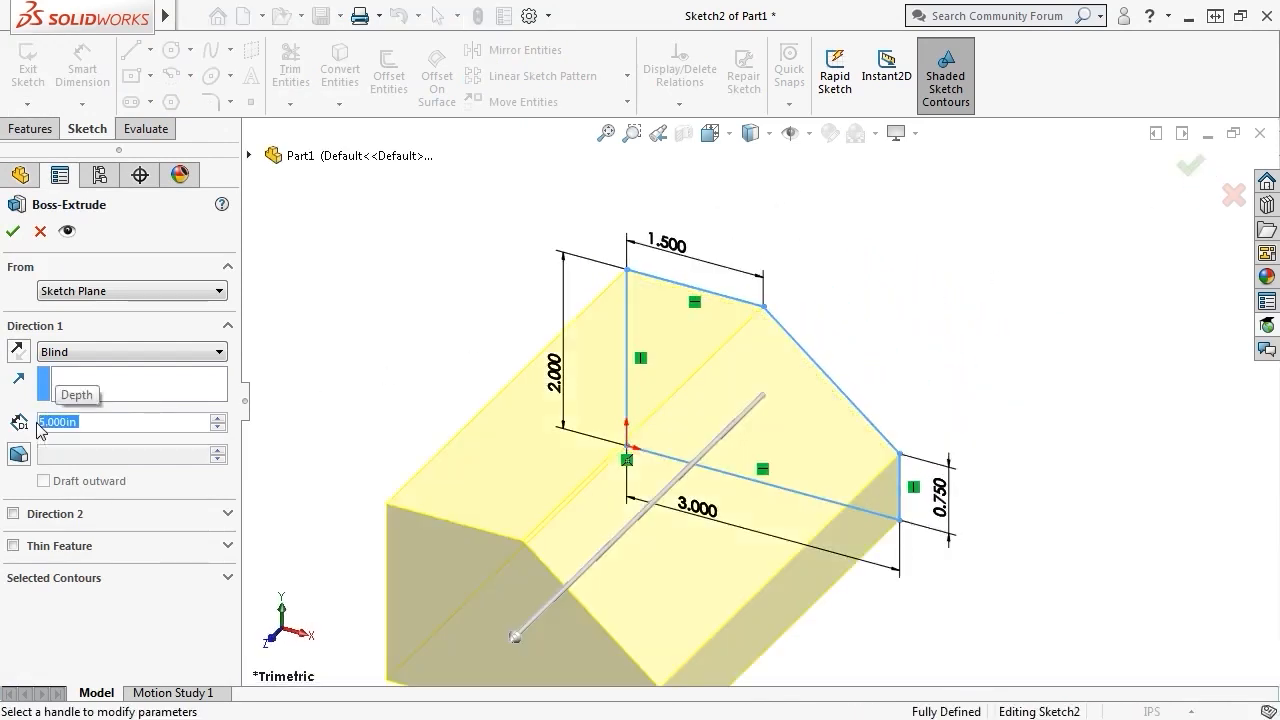
left_click(13, 231)
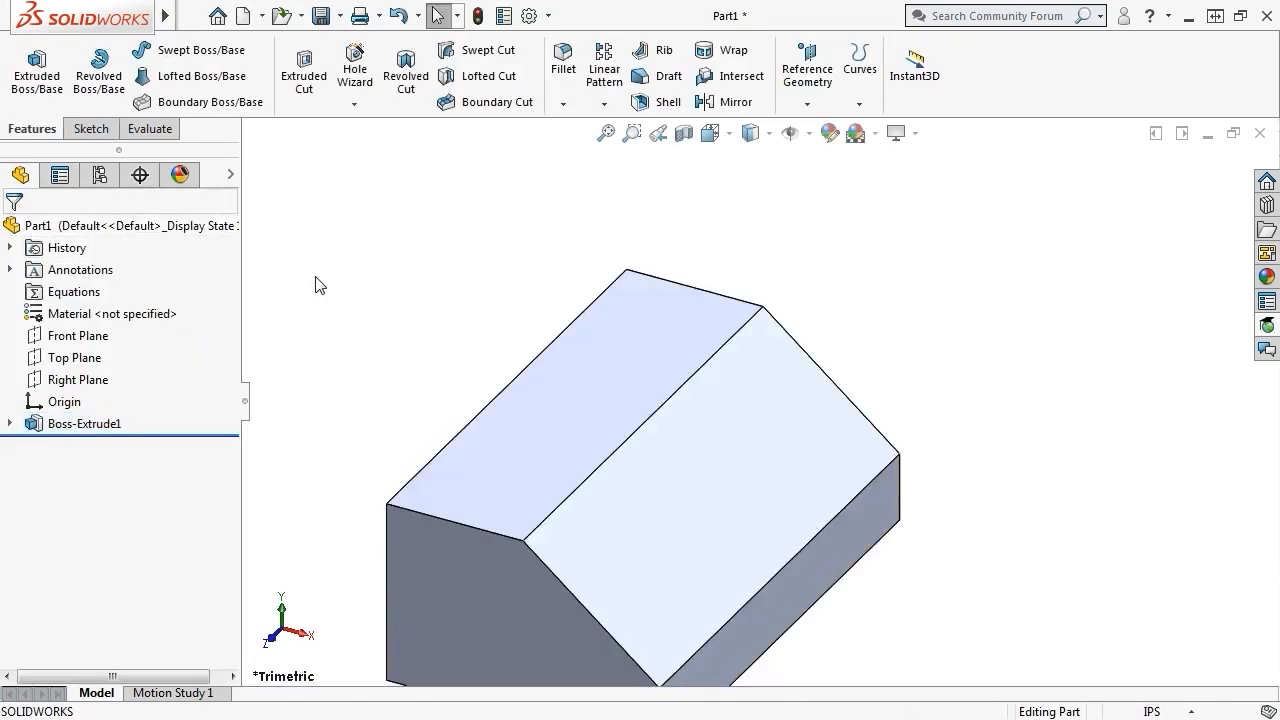
key("ctrl+7")
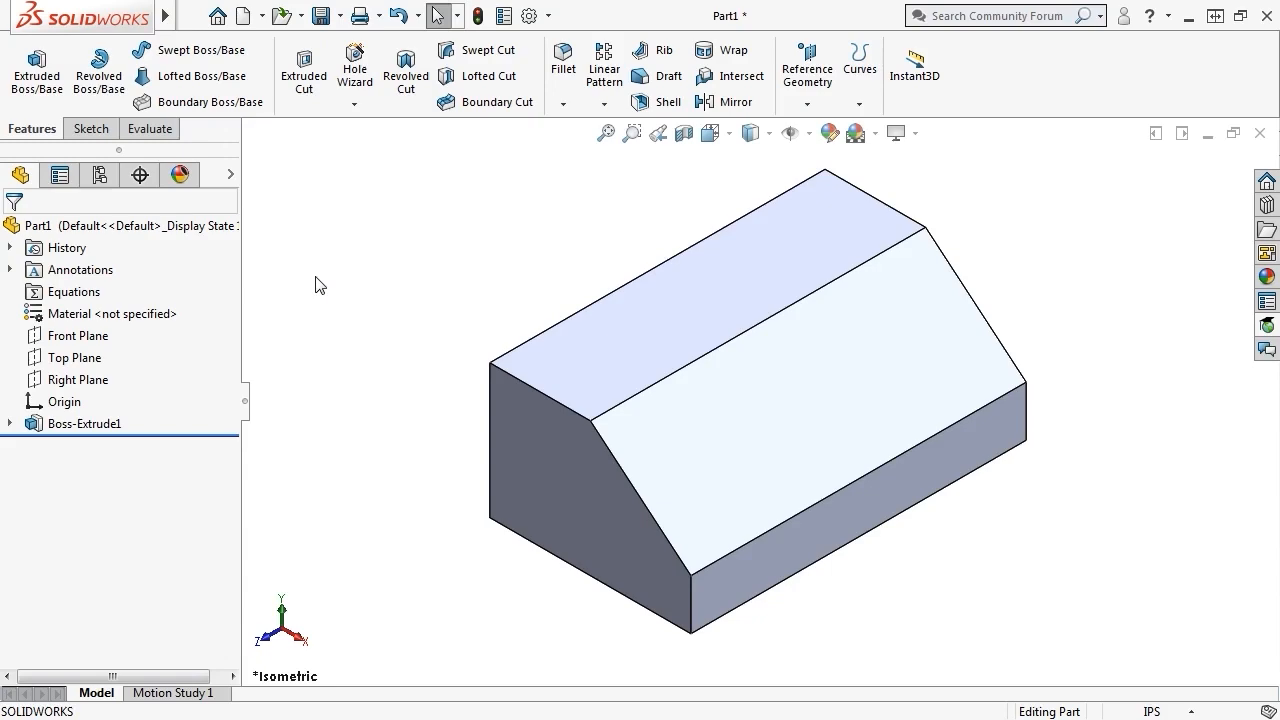
- Create another new, empty part document
left_click(243, 15)
left_click(690, 607)
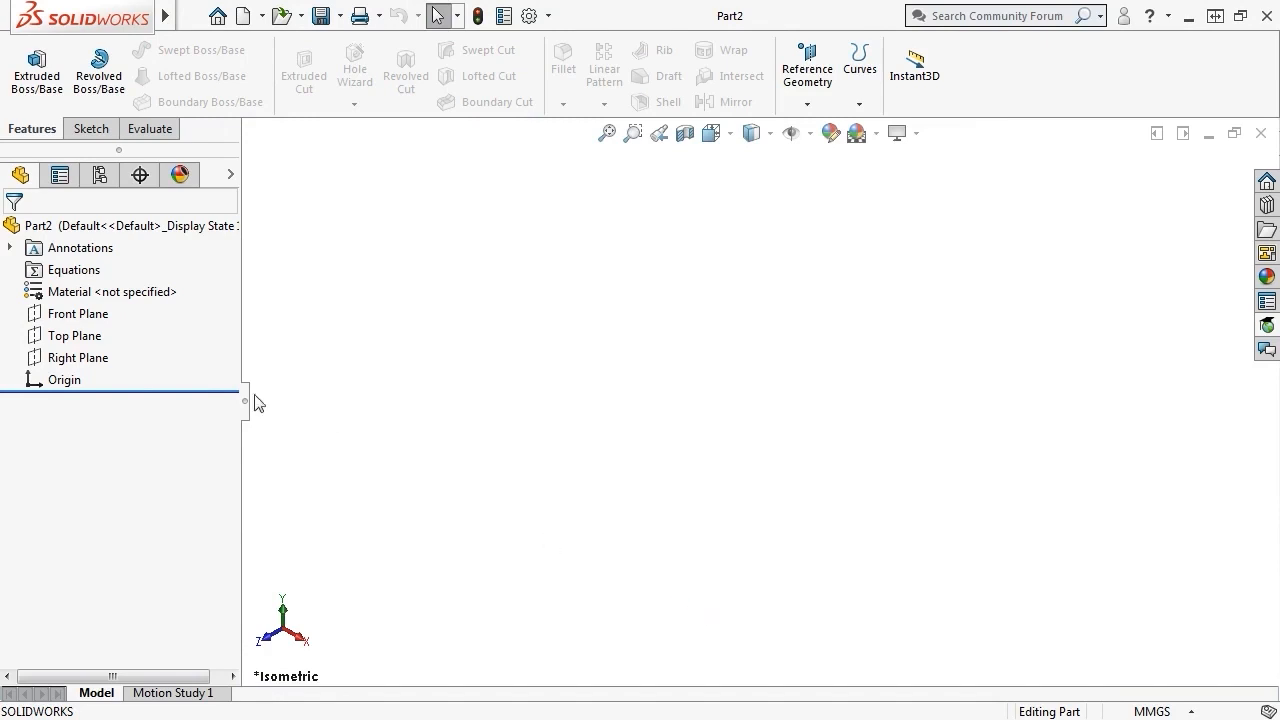
- Sketch a corner rectangle around the origin on the Front Plane and finish the sketch
left_click(78, 313)
left_click(97, 283)
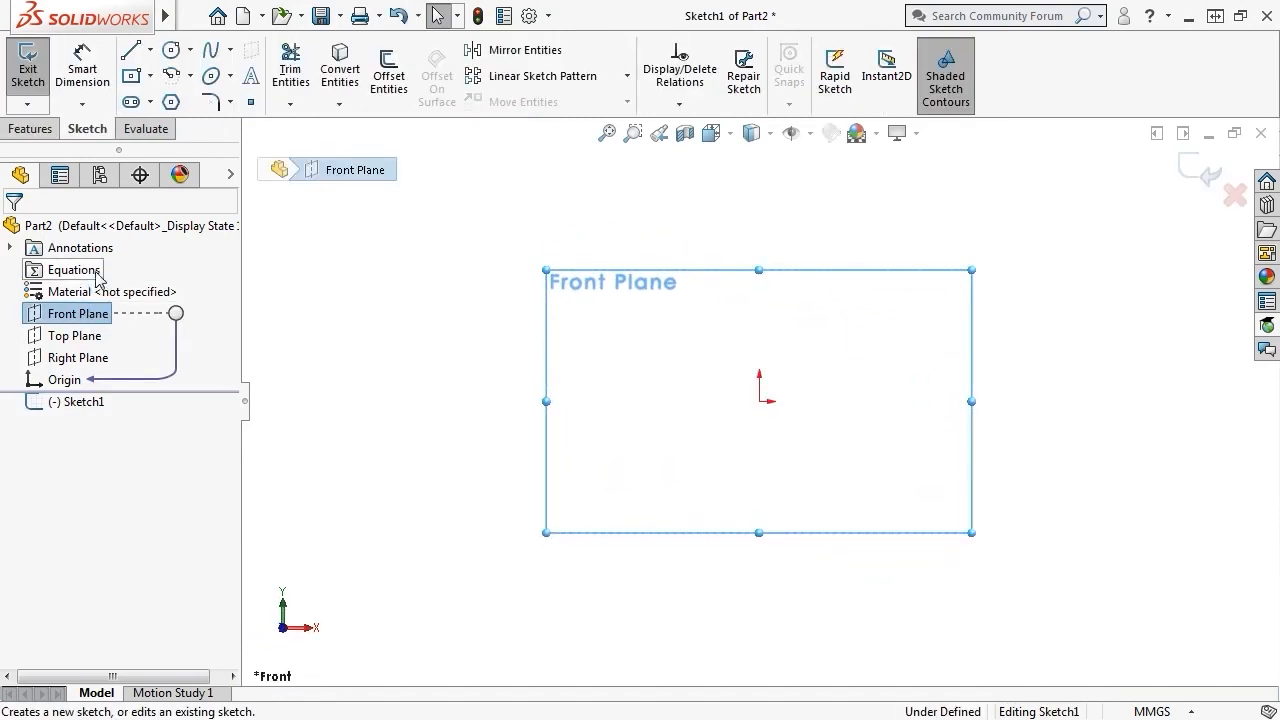
left_click(149, 76)
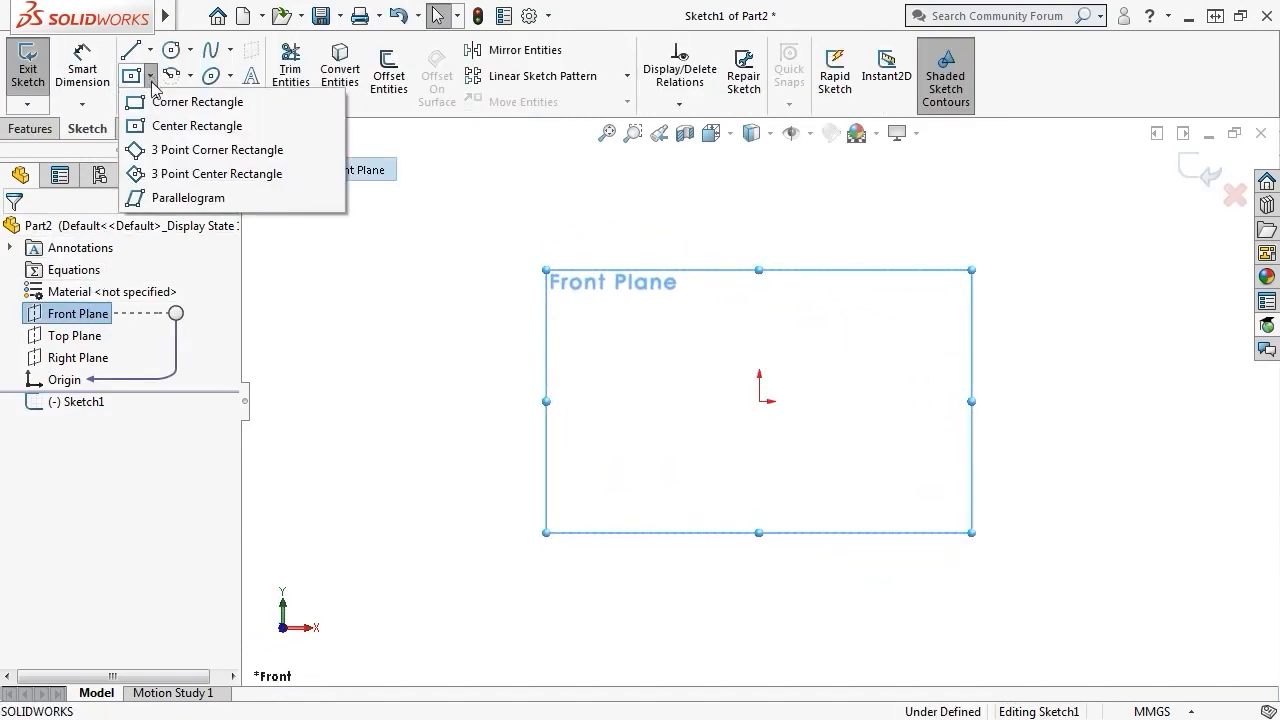
left_click(190, 100)
left_click(675, 440)
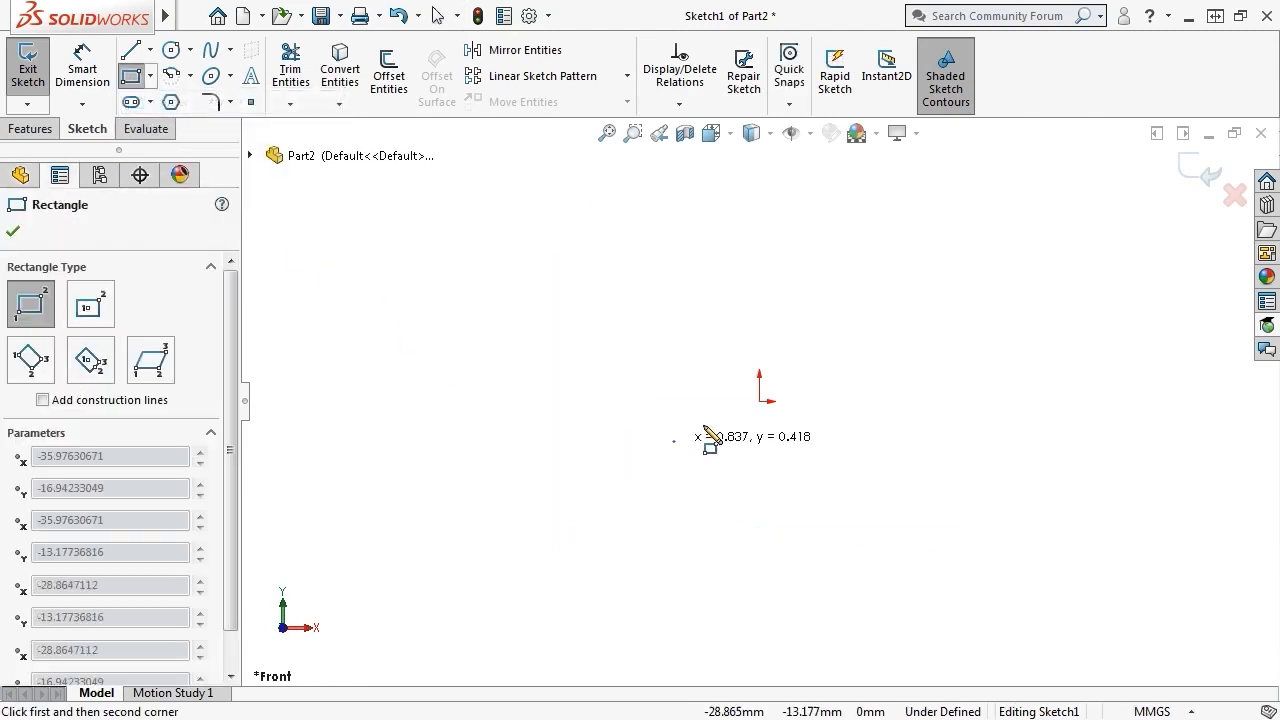
left_click(878, 332)
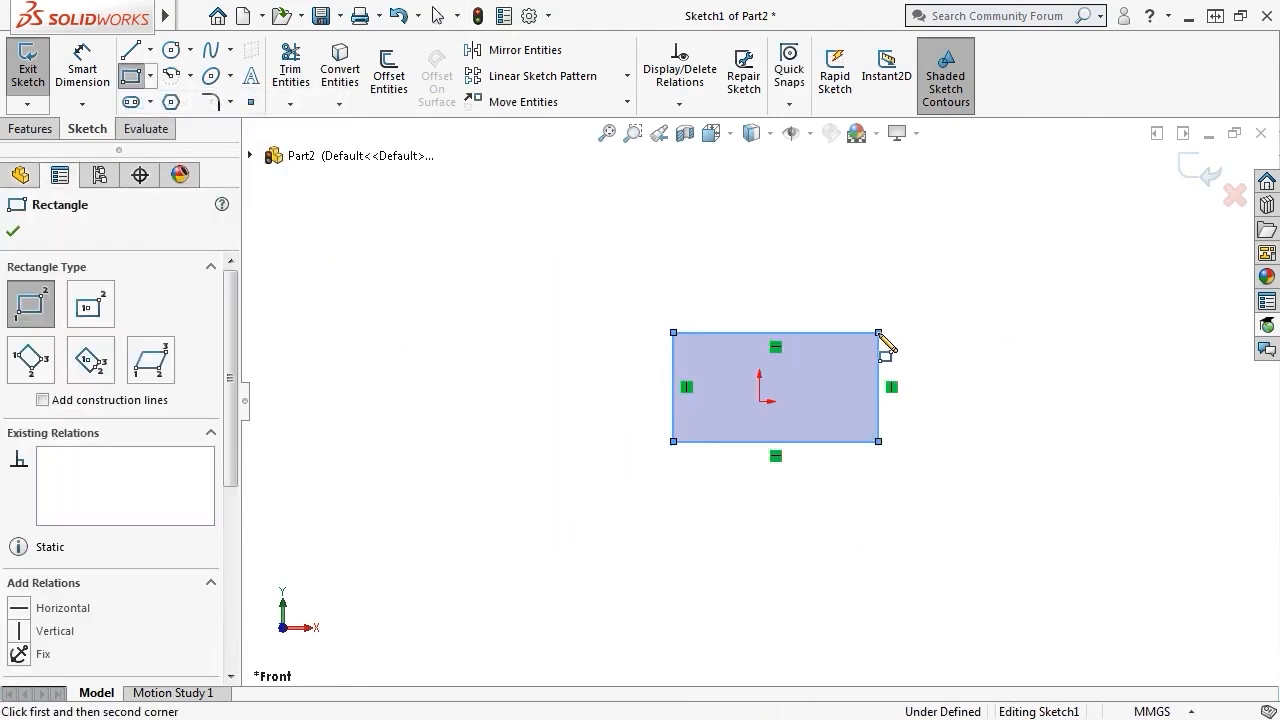
left_click(1192, 174)
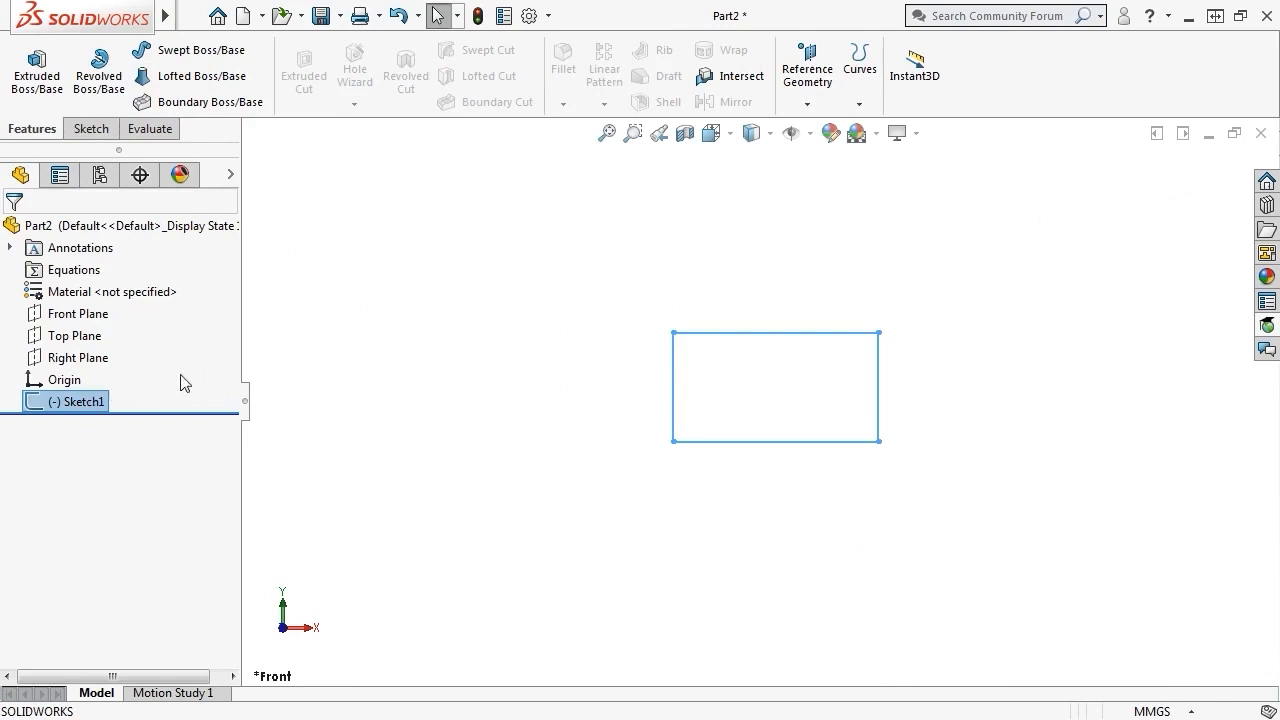
- Extrude the rectangle to a blind depth of 100 mm and show the block in isometric view
left_click(38, 72)
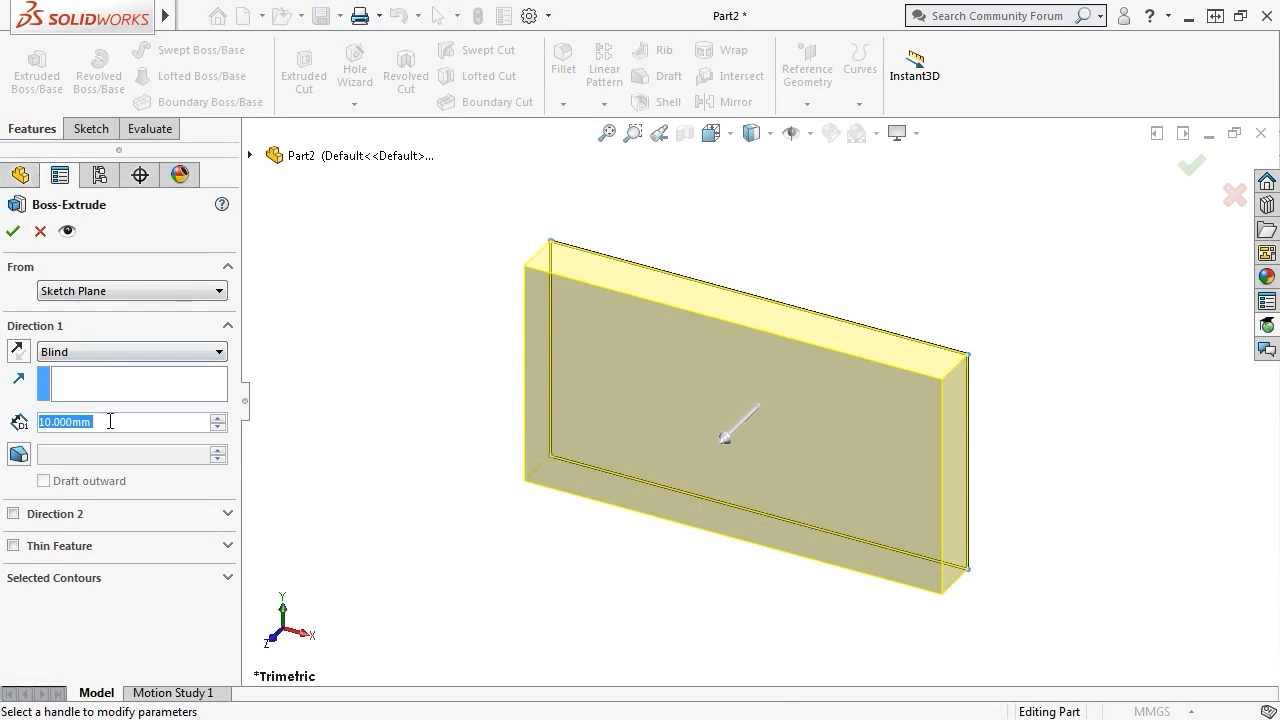
type("100")
key("Return")
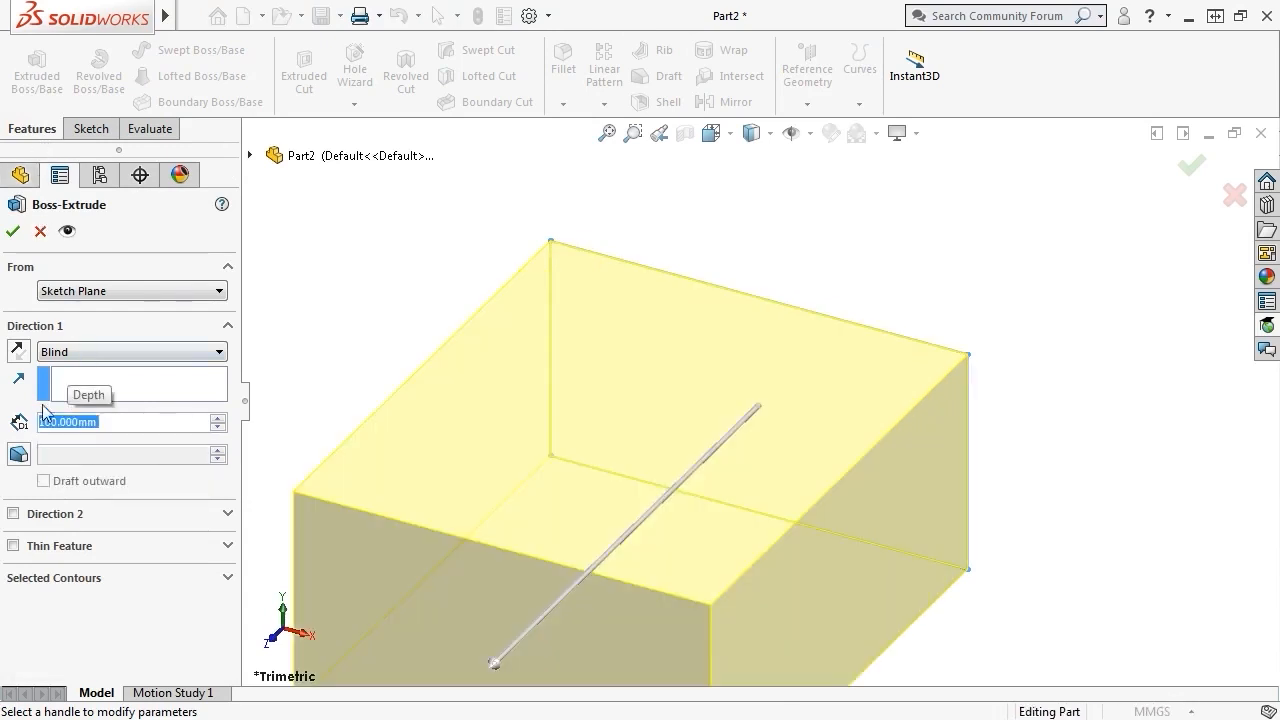
left_click(13, 233)
key("ctrl+7")
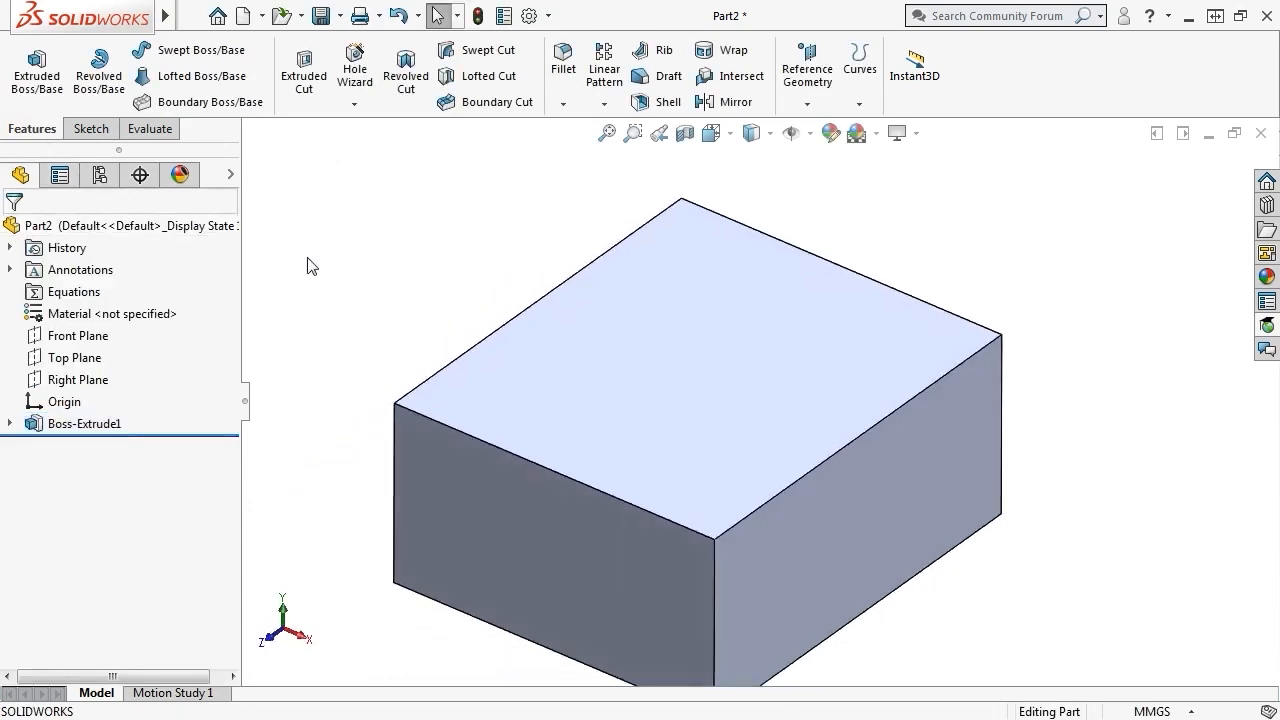
- Sketch a diagonal line across the upper right corner of the block's front face, with its ends on the top and right edges
left_click(524, 425)
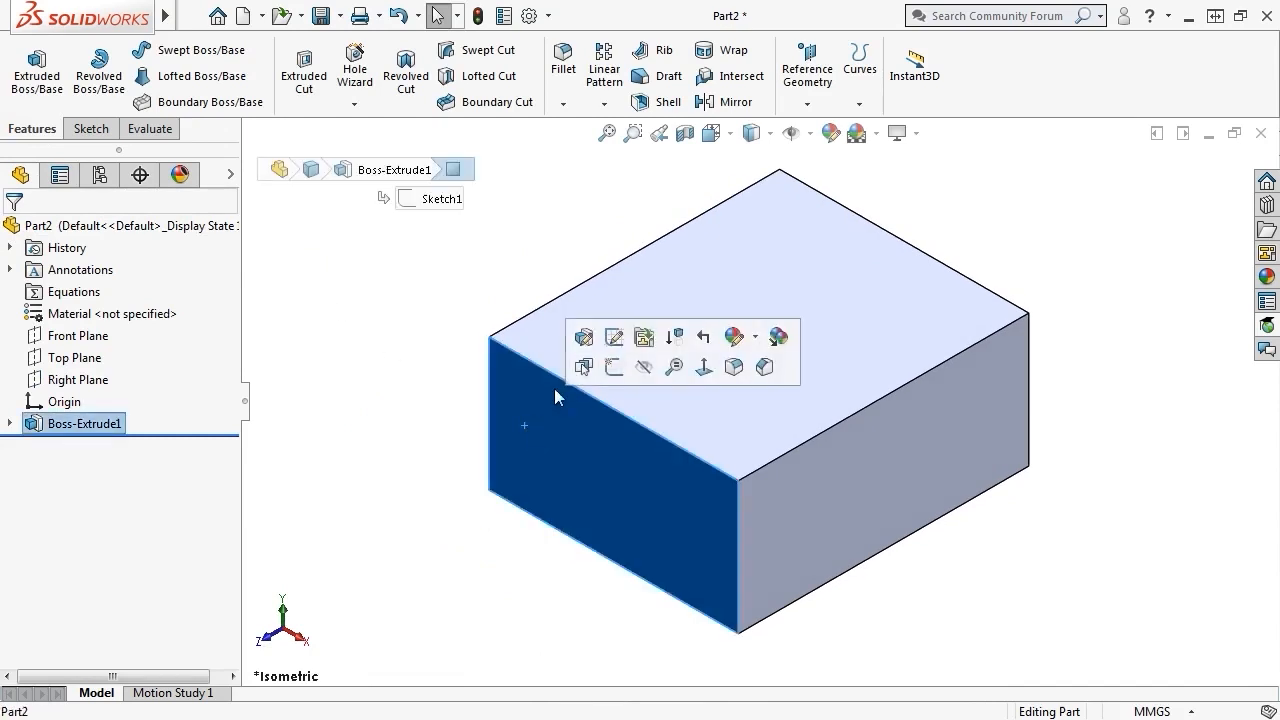
left_click(606, 364)
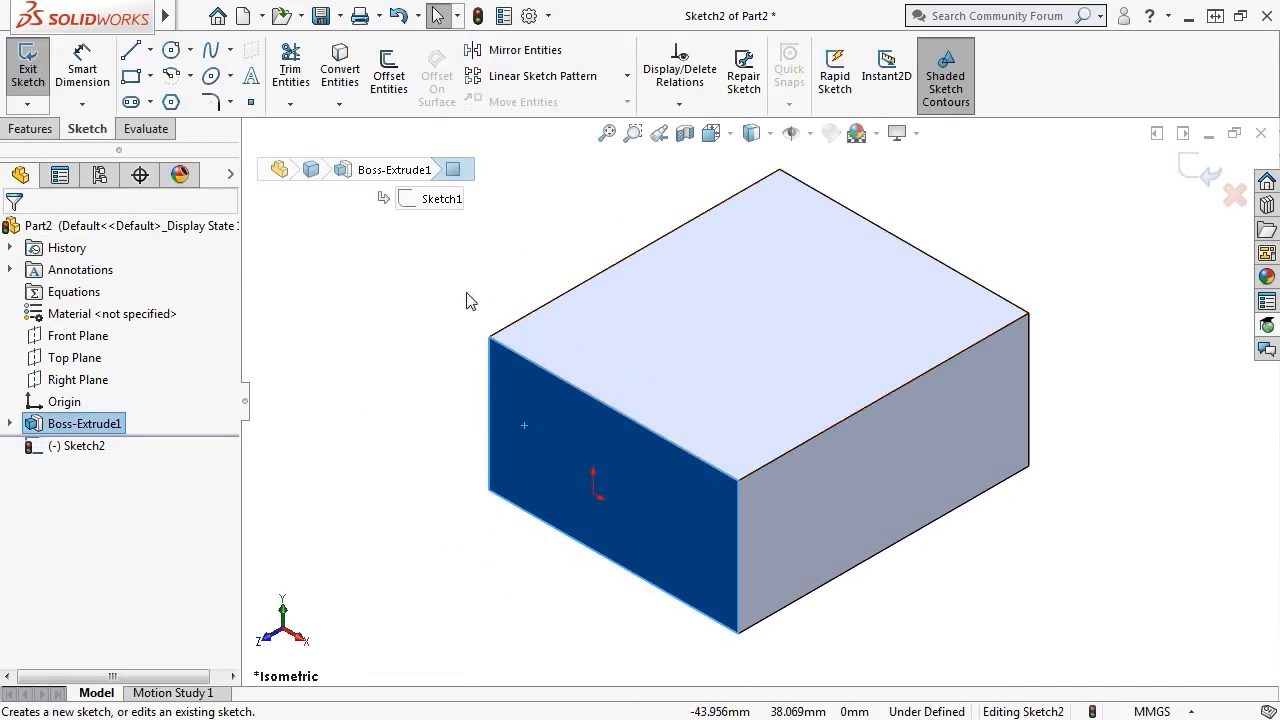
left_click(130, 50)
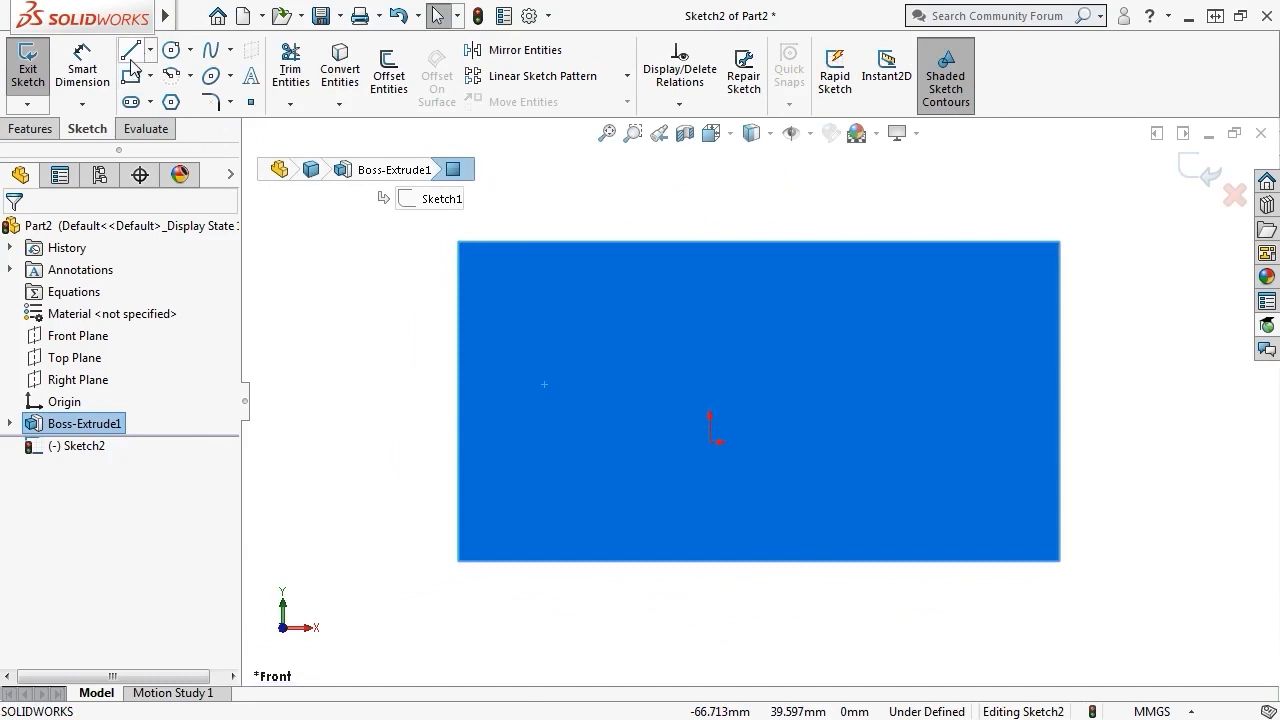
left_click(897, 241)
left_click(1060, 351)
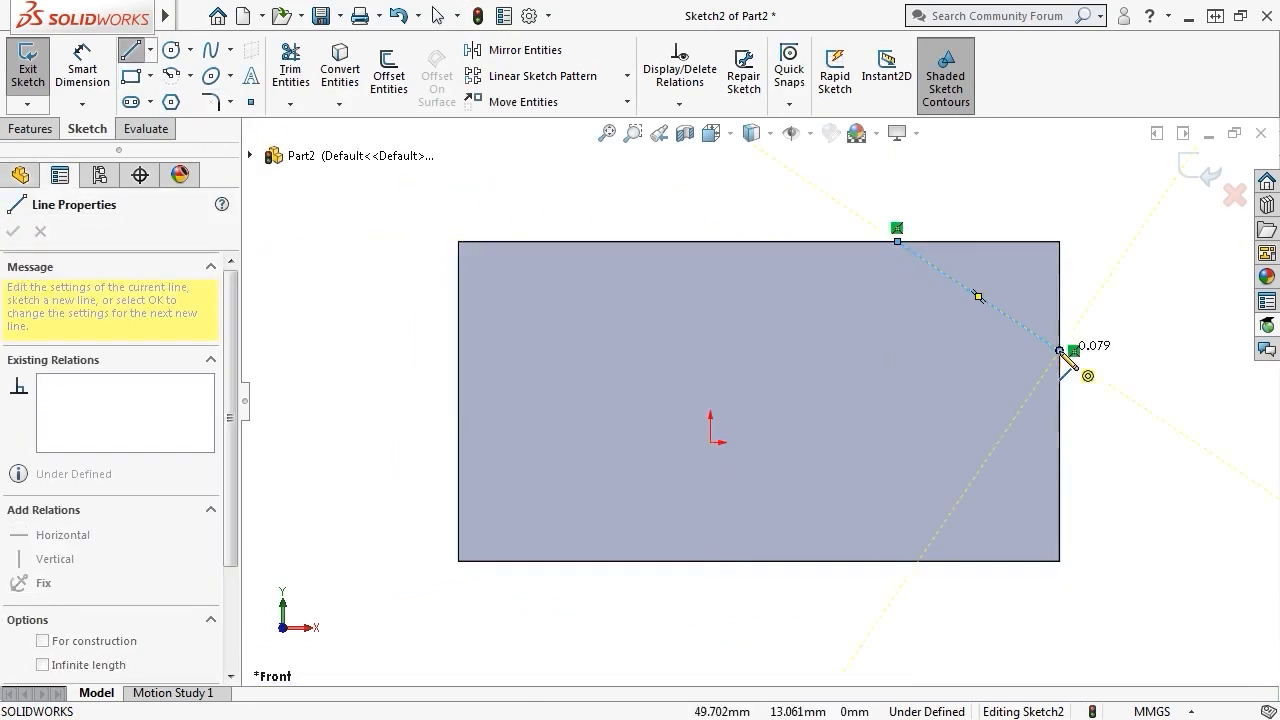
key("Escape")
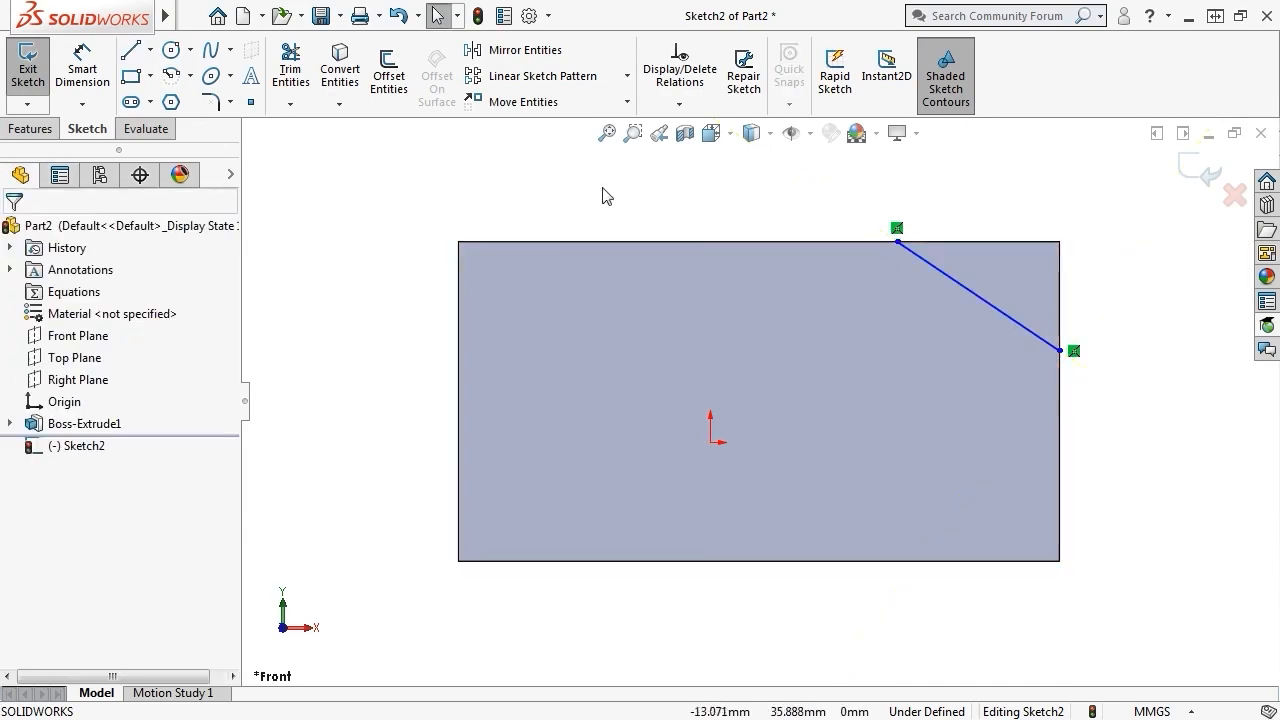
- Cut away the block's corner beyond the diagonal line with a Through All extruded cut and show the isometric view
left_click(45, 128)
left_click(304, 75)
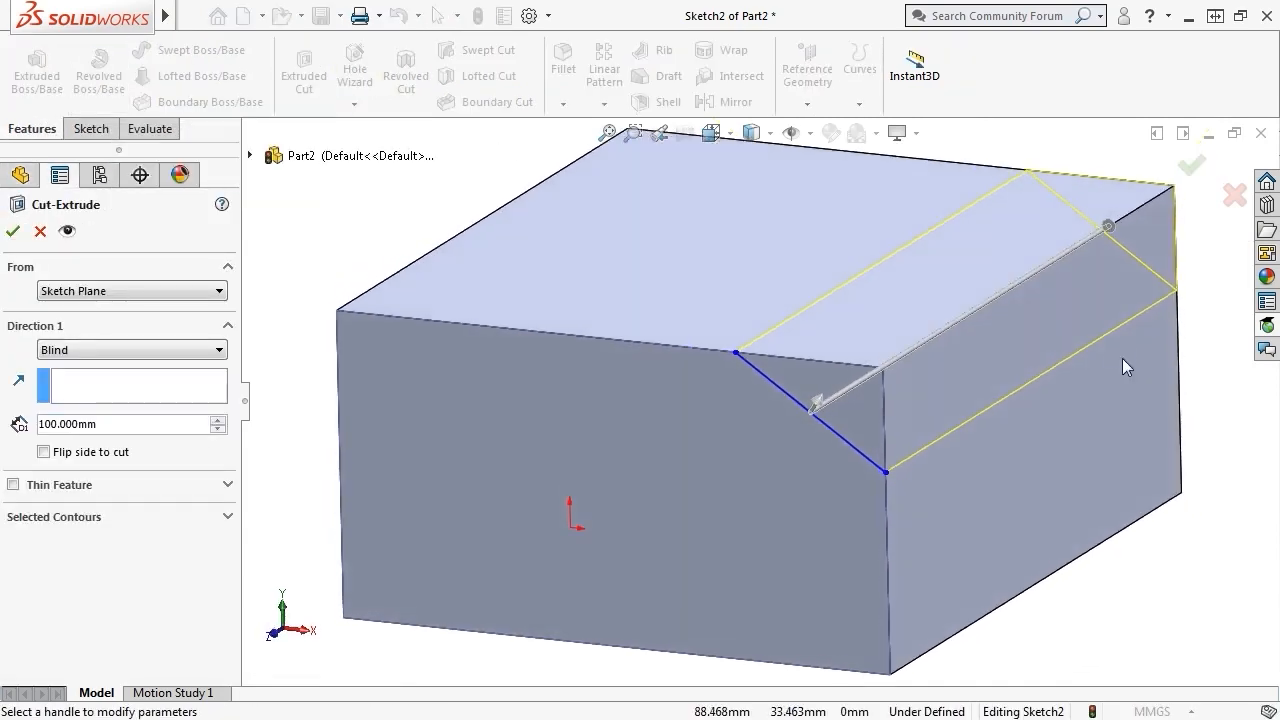
left_click(215, 350)
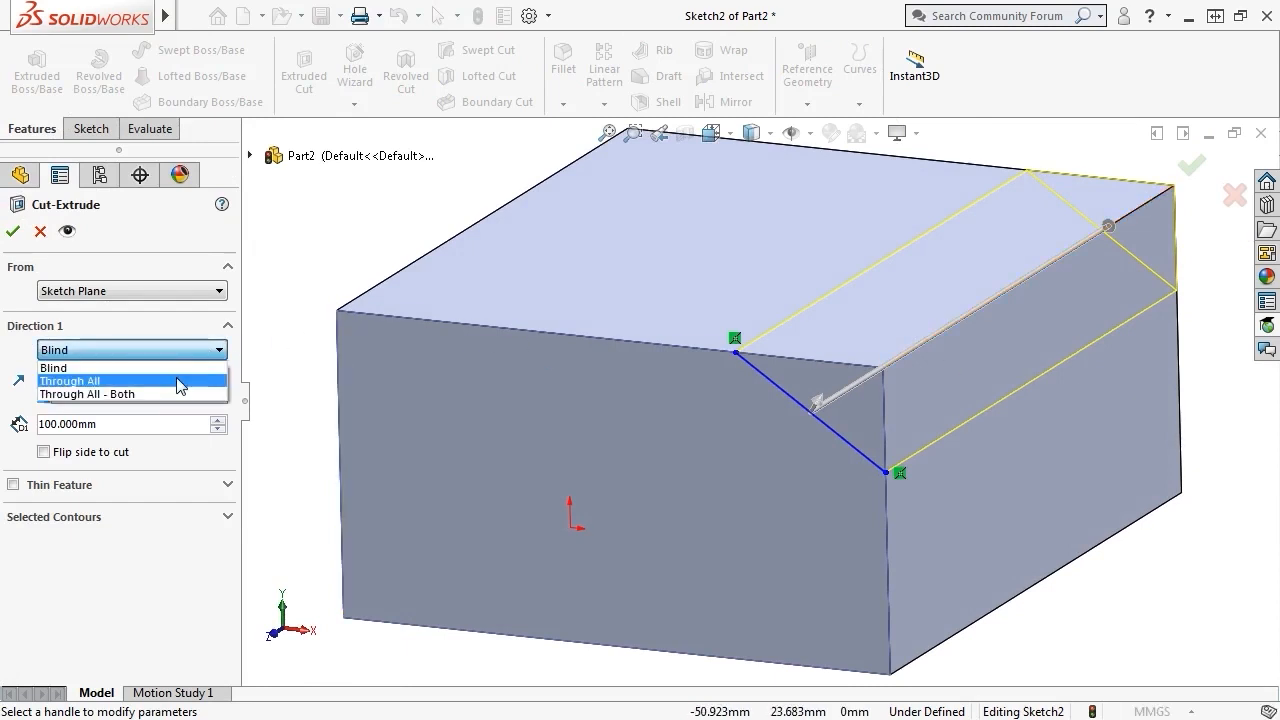
left_click(150, 386)
left_click(14, 232)
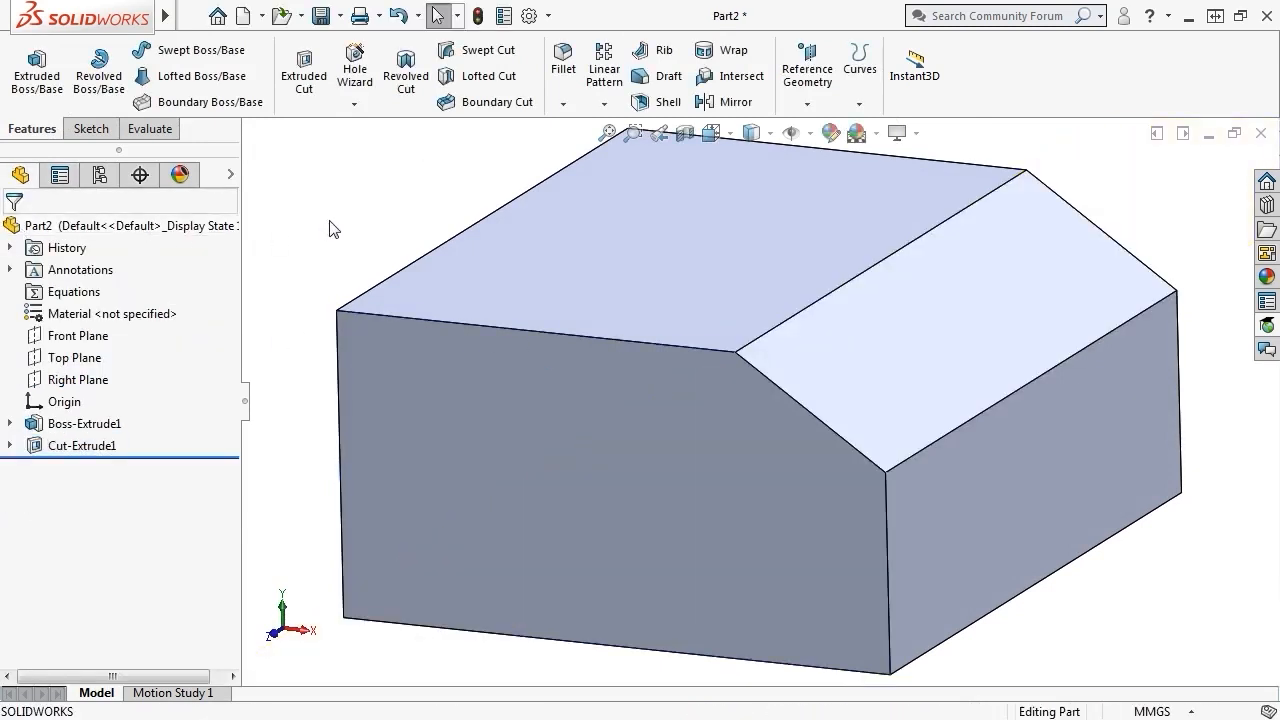
key("ctrl+7")
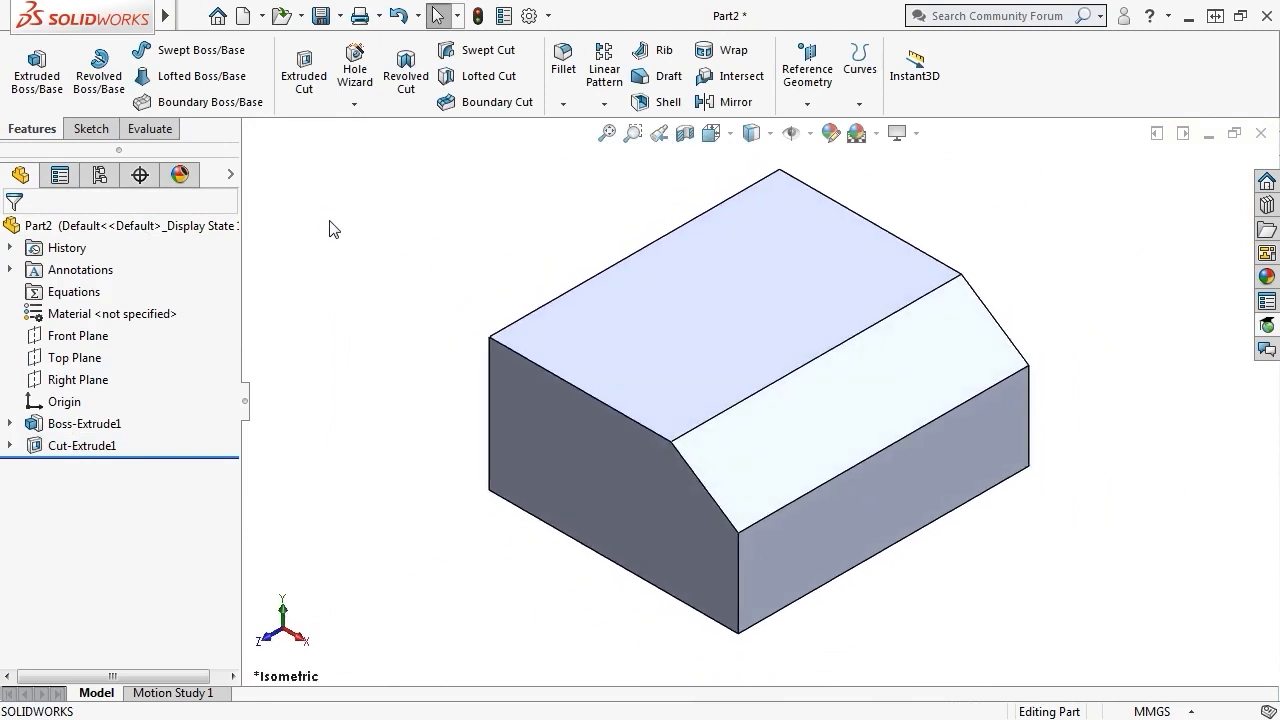
- Switch to Part1, start an extruded cut on the block's flat top face, and sketch a circle about 0.9 in across near its back end
key("ctrl+Tab")
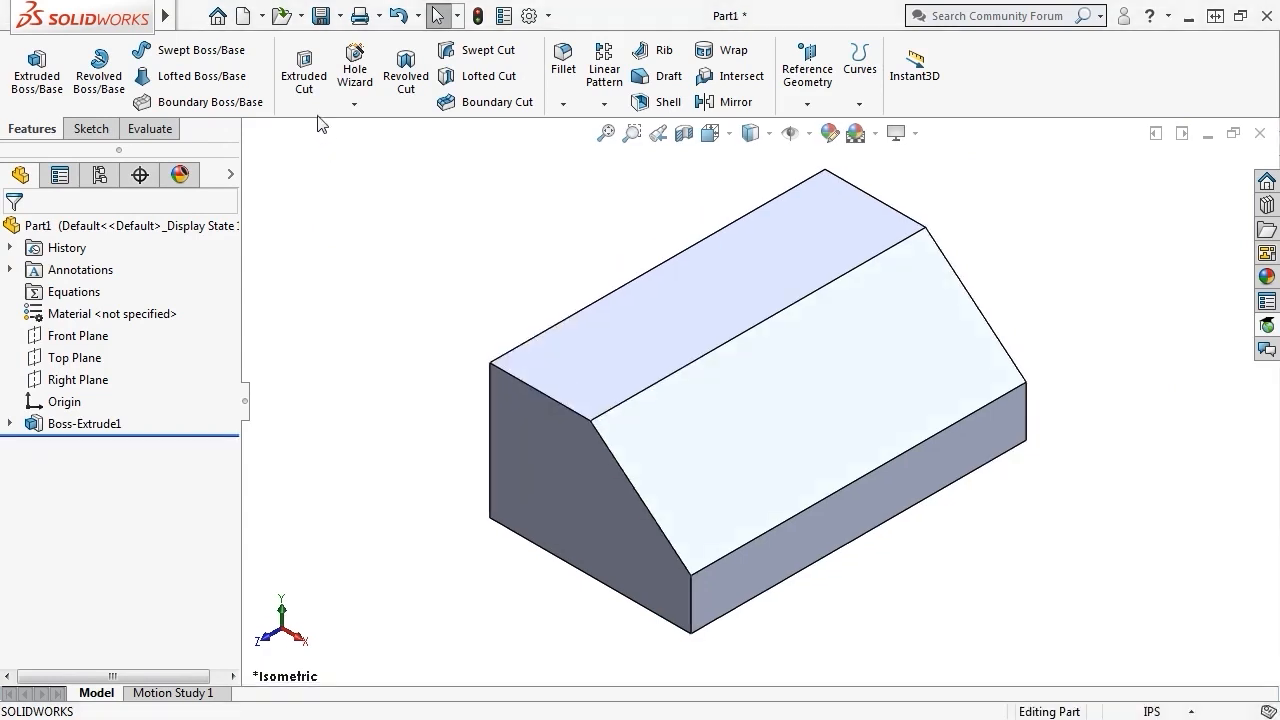
left_click(305, 78)
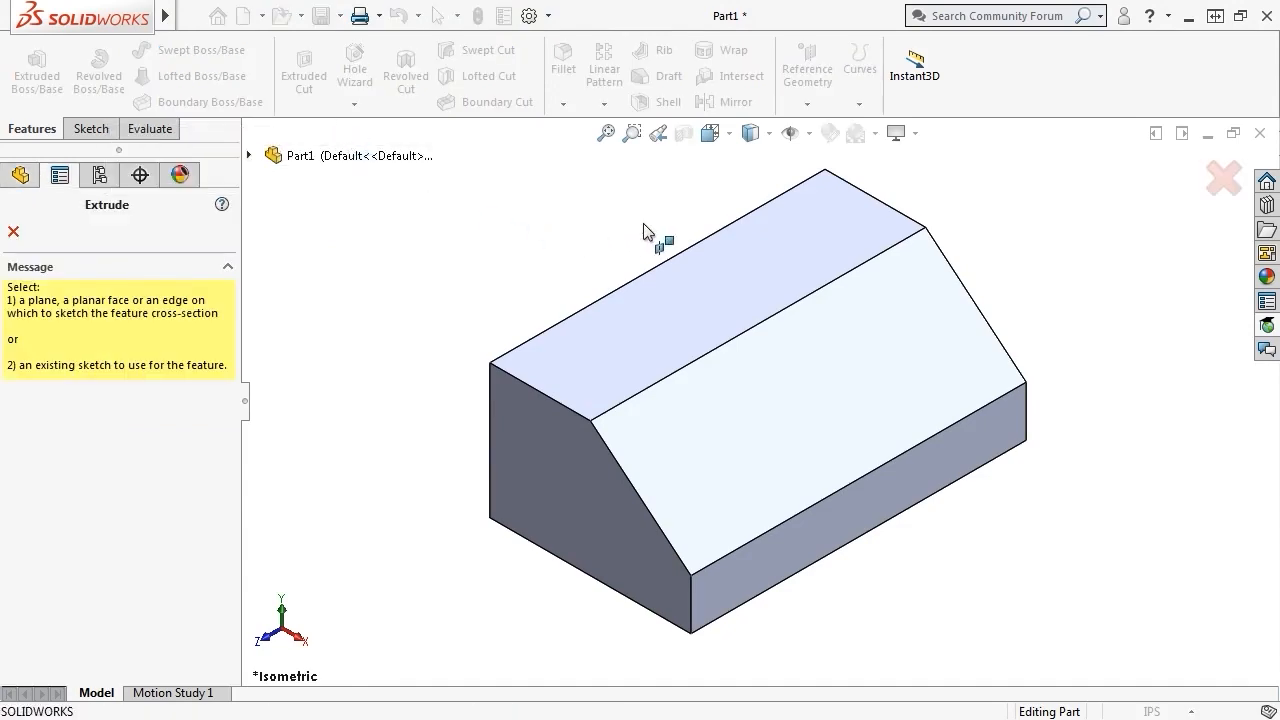
left_click(778, 244)
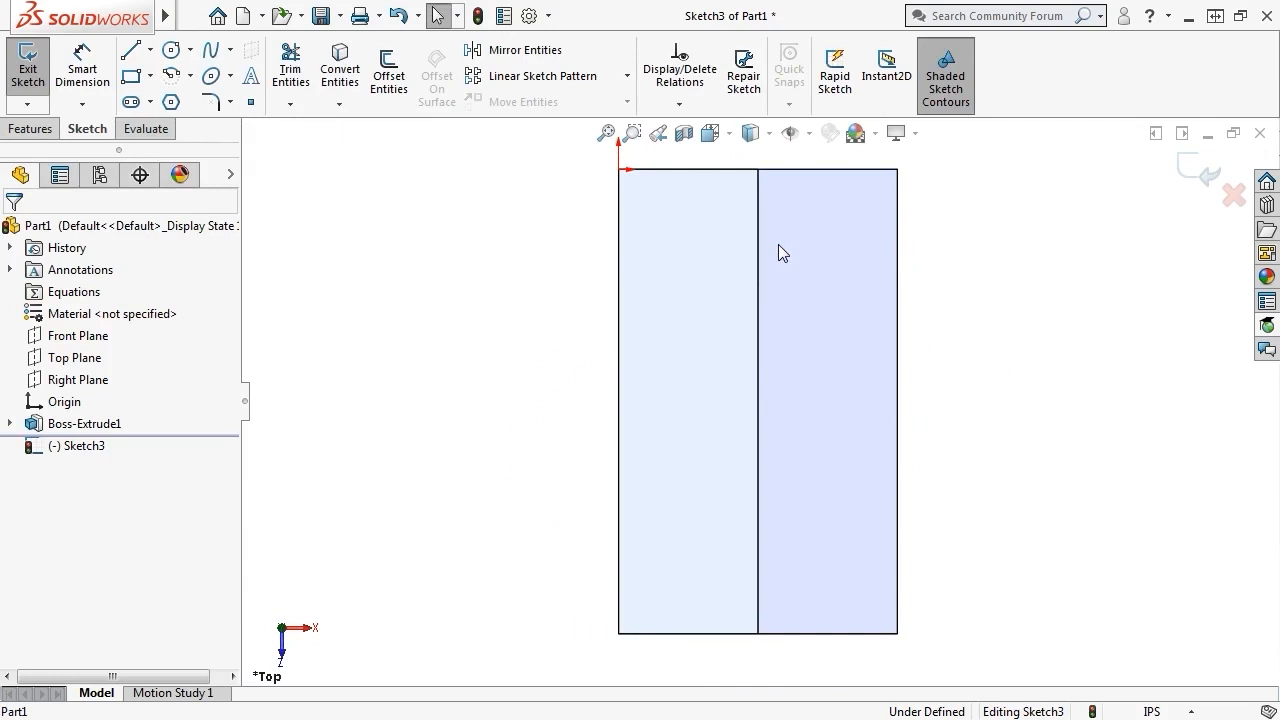
left_click(170, 52)
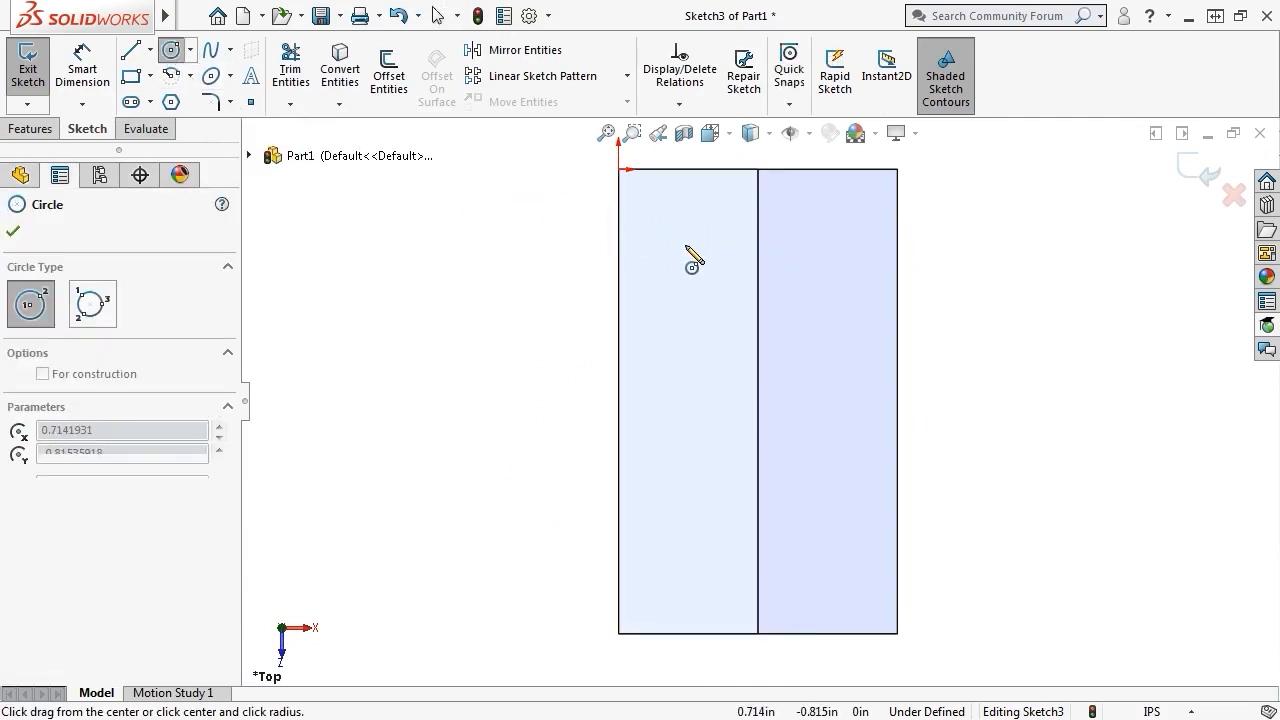
left_click_drag(685, 244, 713, 214)
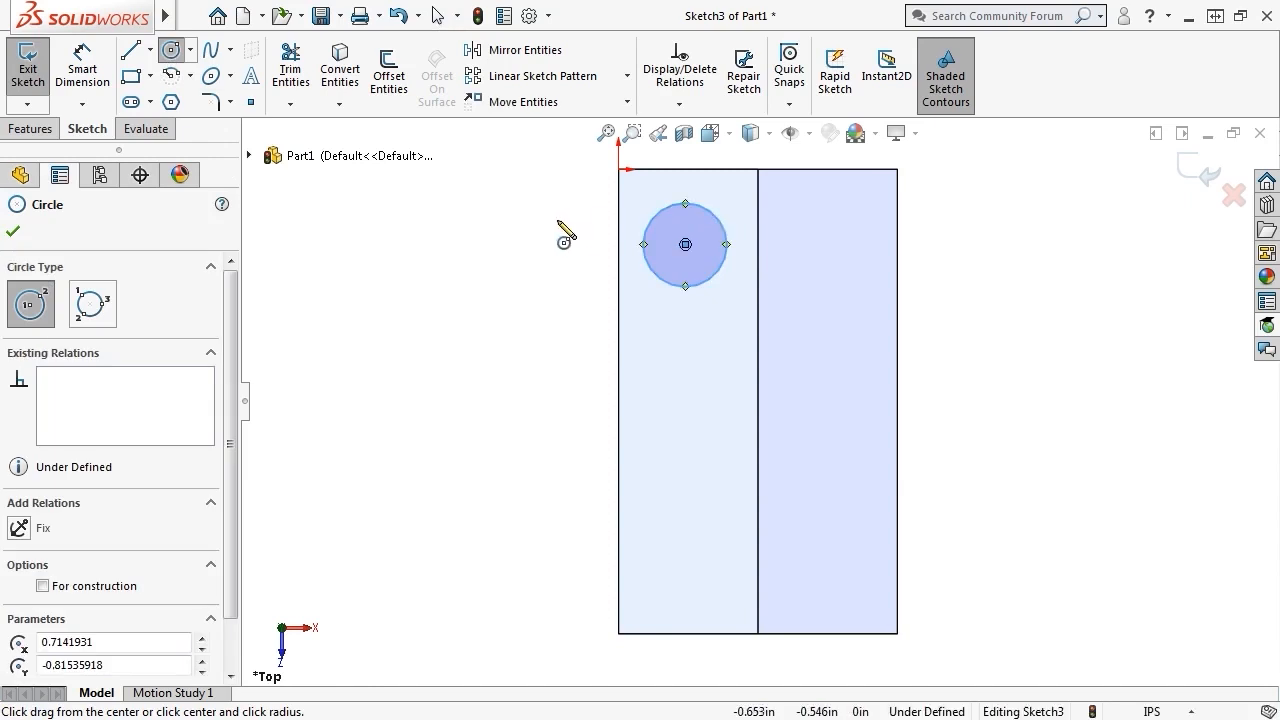
key("Escape")
- Dimension the circle's diameter to 0.8 in
key("s")
left_click(618, 241)
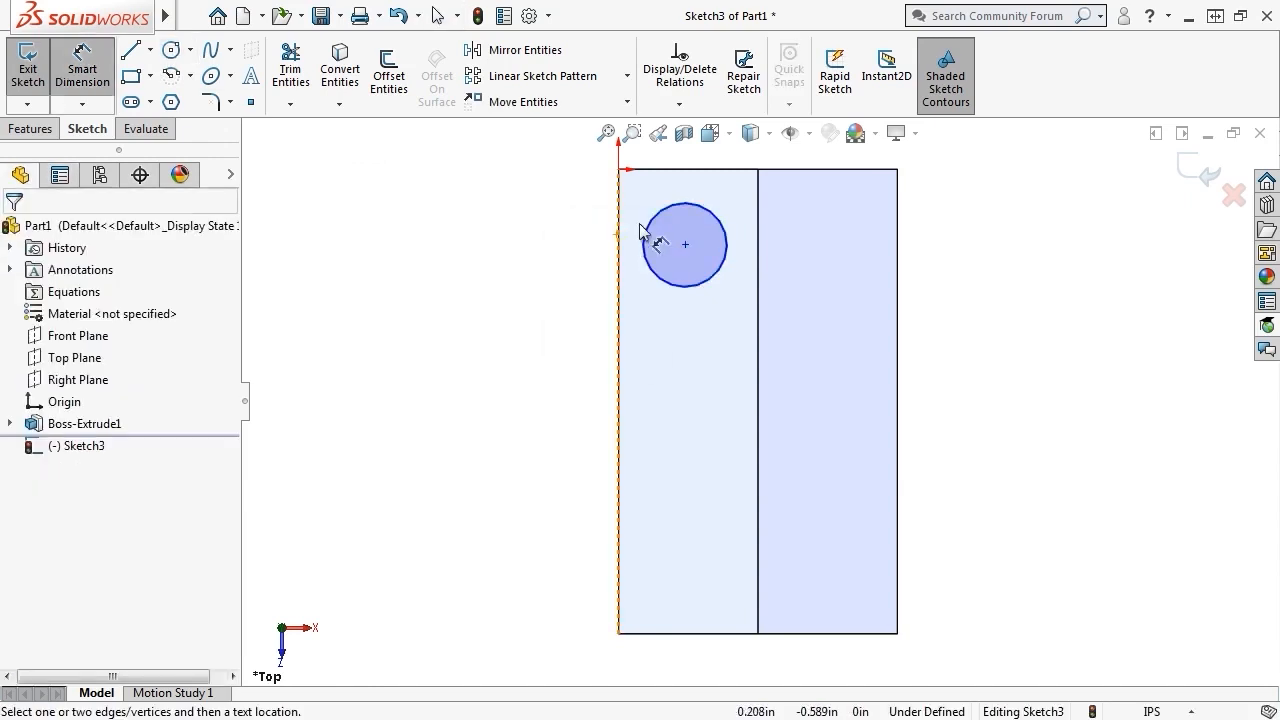
left_click(645, 232)
left_click(563, 241)
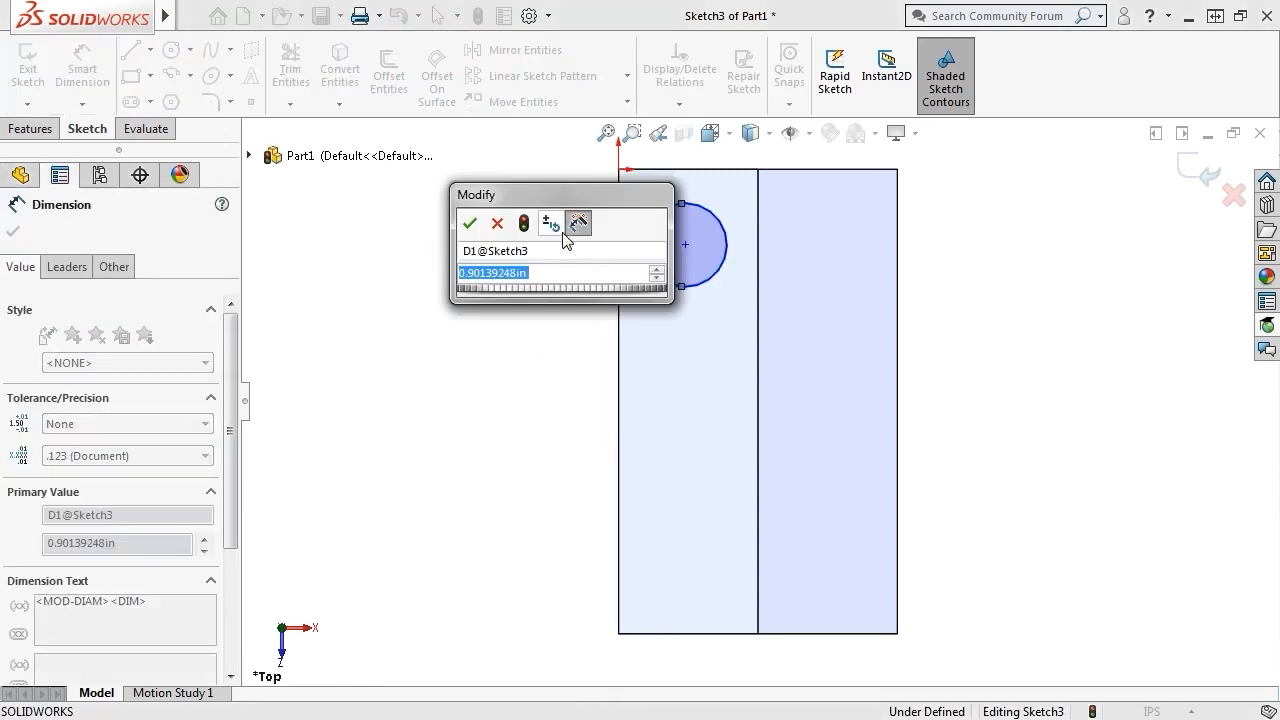
type("0.8")
key("Return")
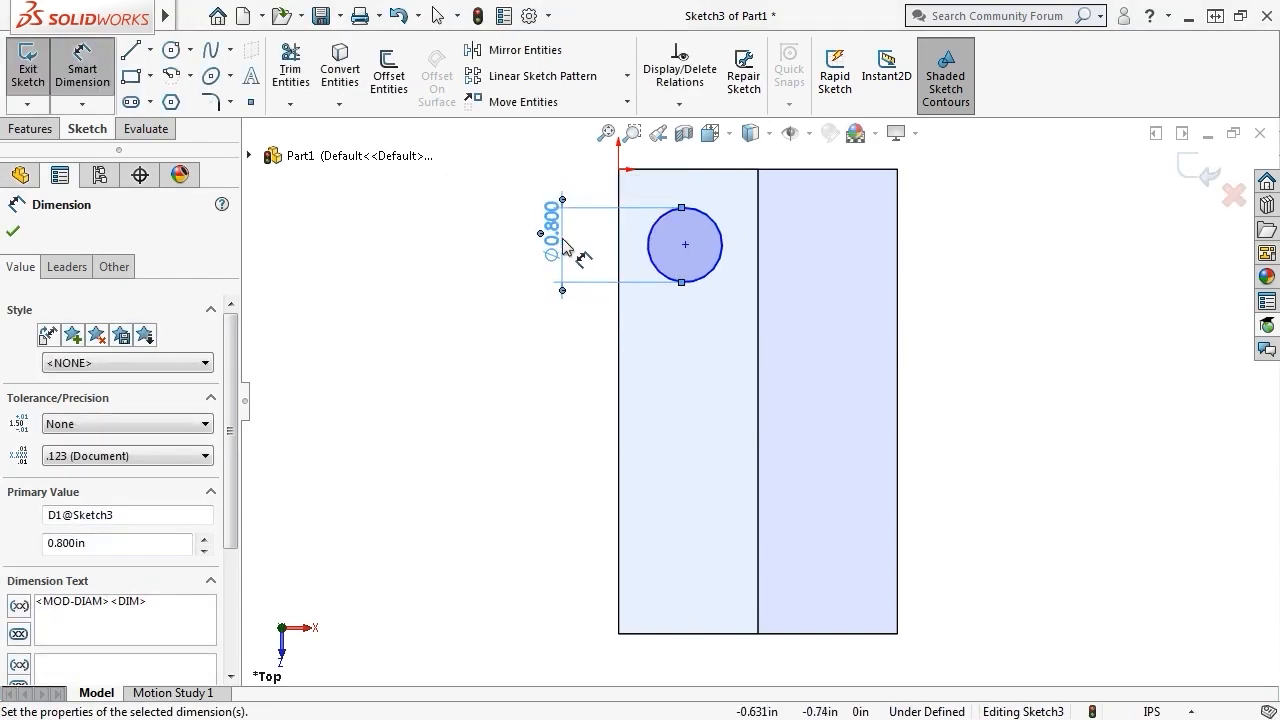
- Dimension the circle's centre 0.75 in from the top face's long left edge
left_click(685, 246)
left_click(619, 260)
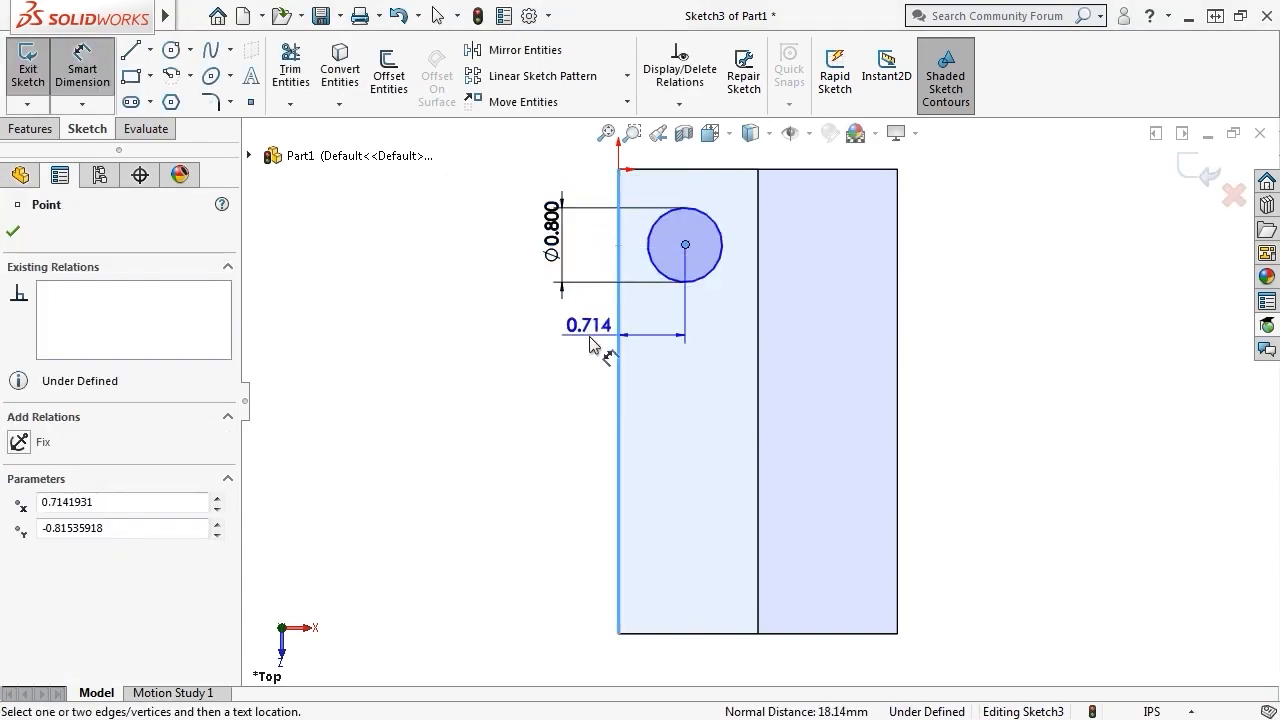
left_click(650, 346)
type(".75")
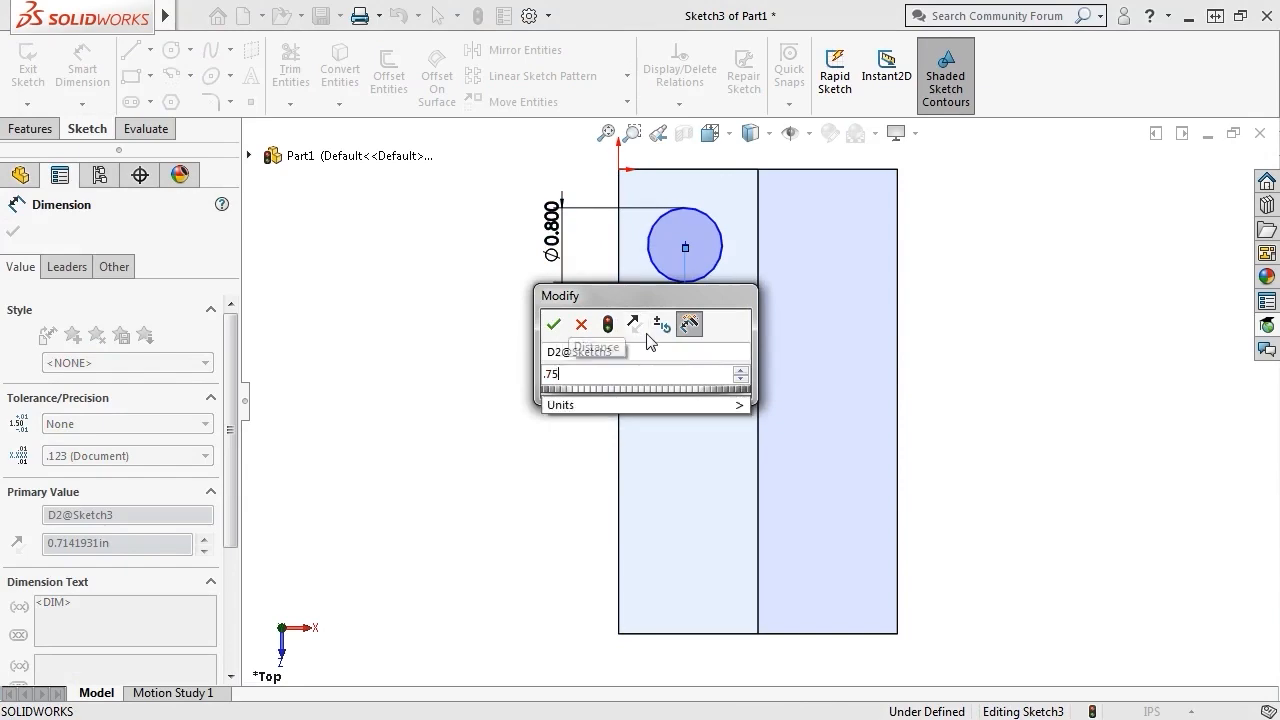
key("Return")
- Dimension the circle's centre 1 in from the block's back edge and leave the dimension tool
left_click(688, 246)
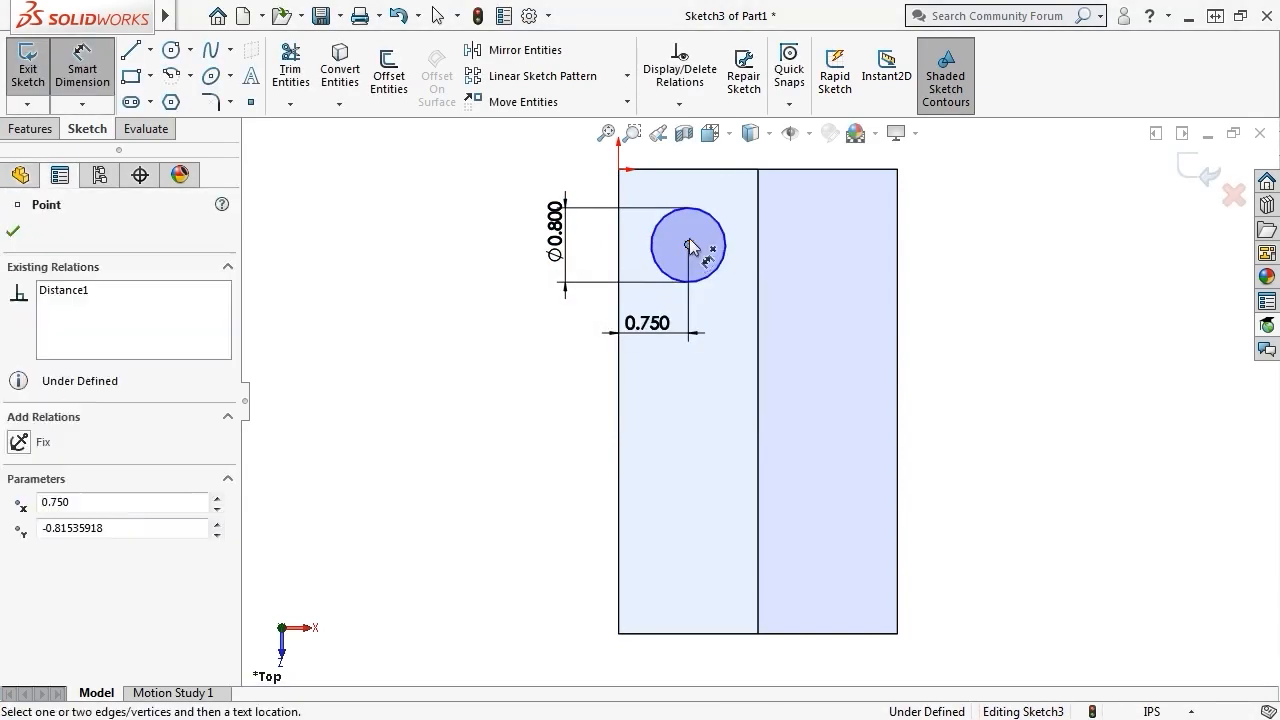
left_click(708, 170)
left_click(790, 222)
type("1")
key("Return")
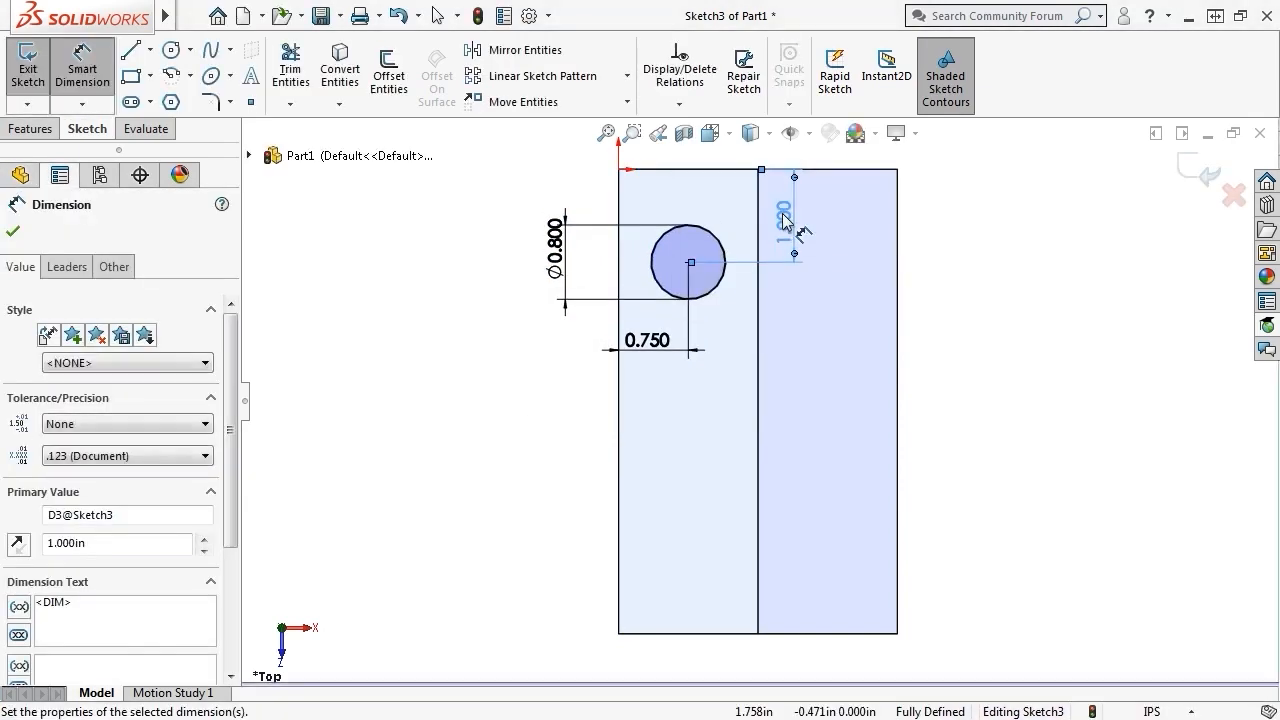
key("Escape")
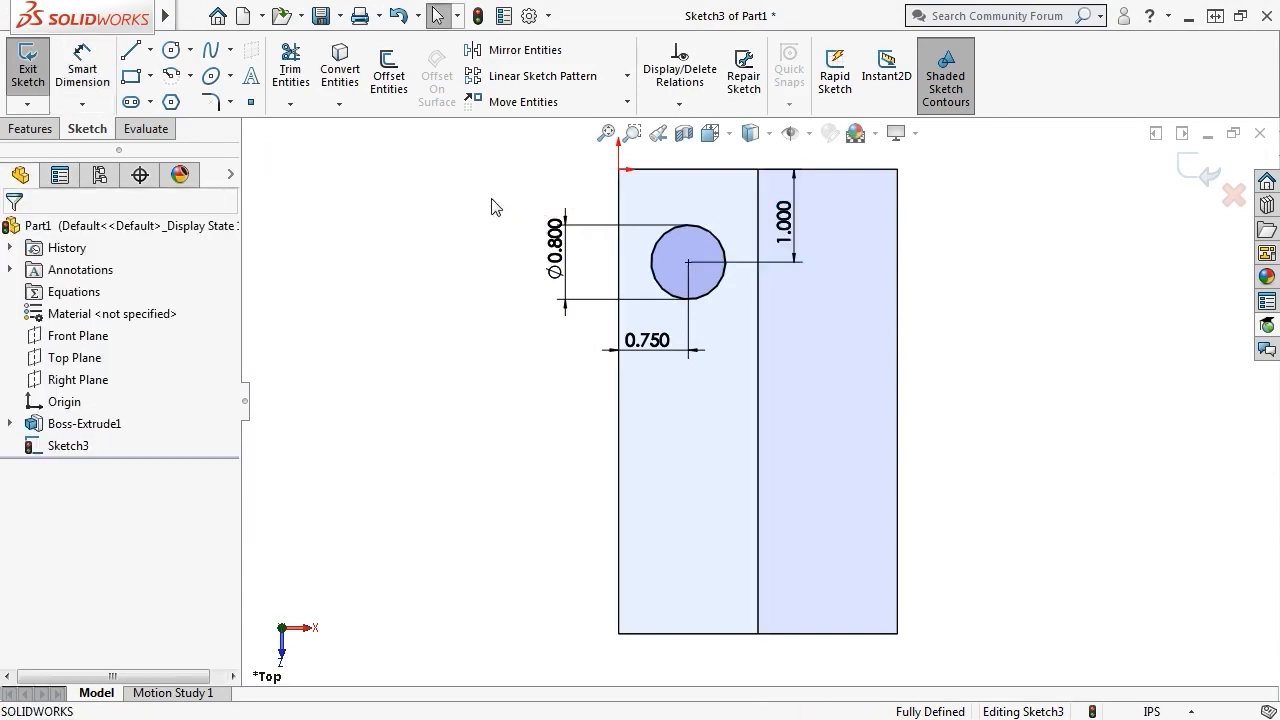
- Finish the circle sketch and examine the extruded-cut preview through the block from several angles before returning to isometric view
left_click(1185, 180)
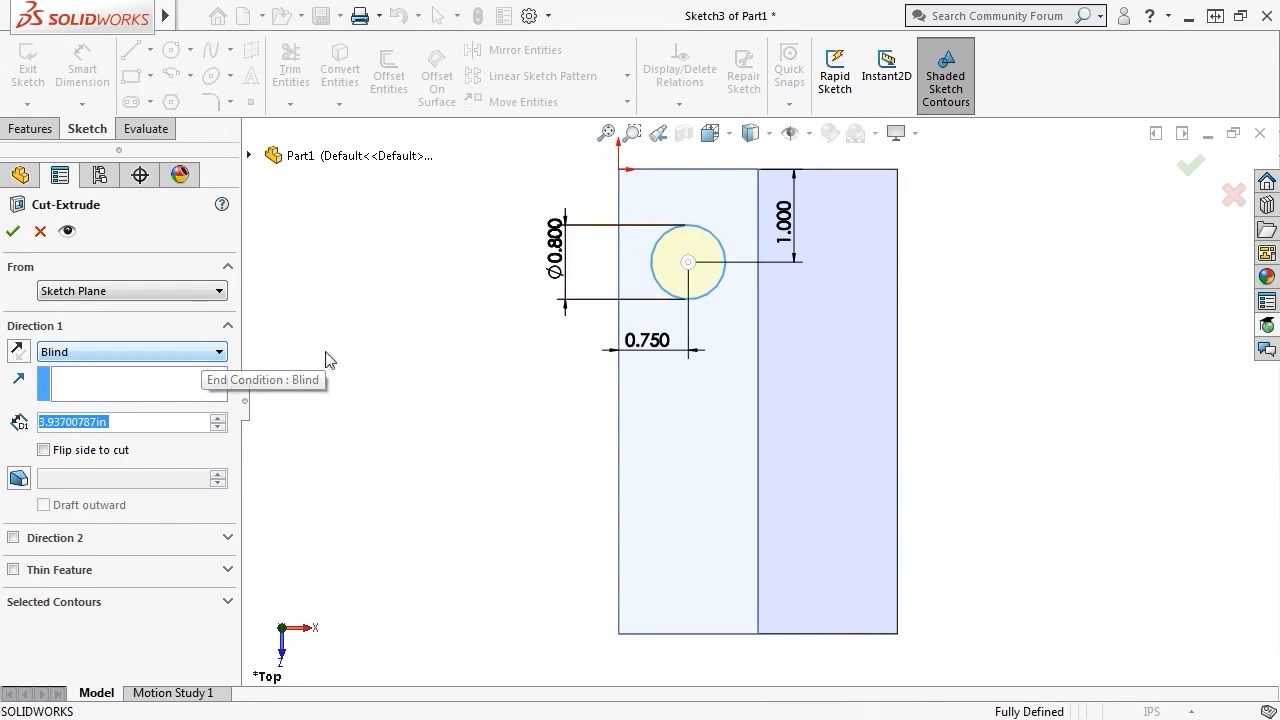
middle_click_drag(391, 357, 274, 235)
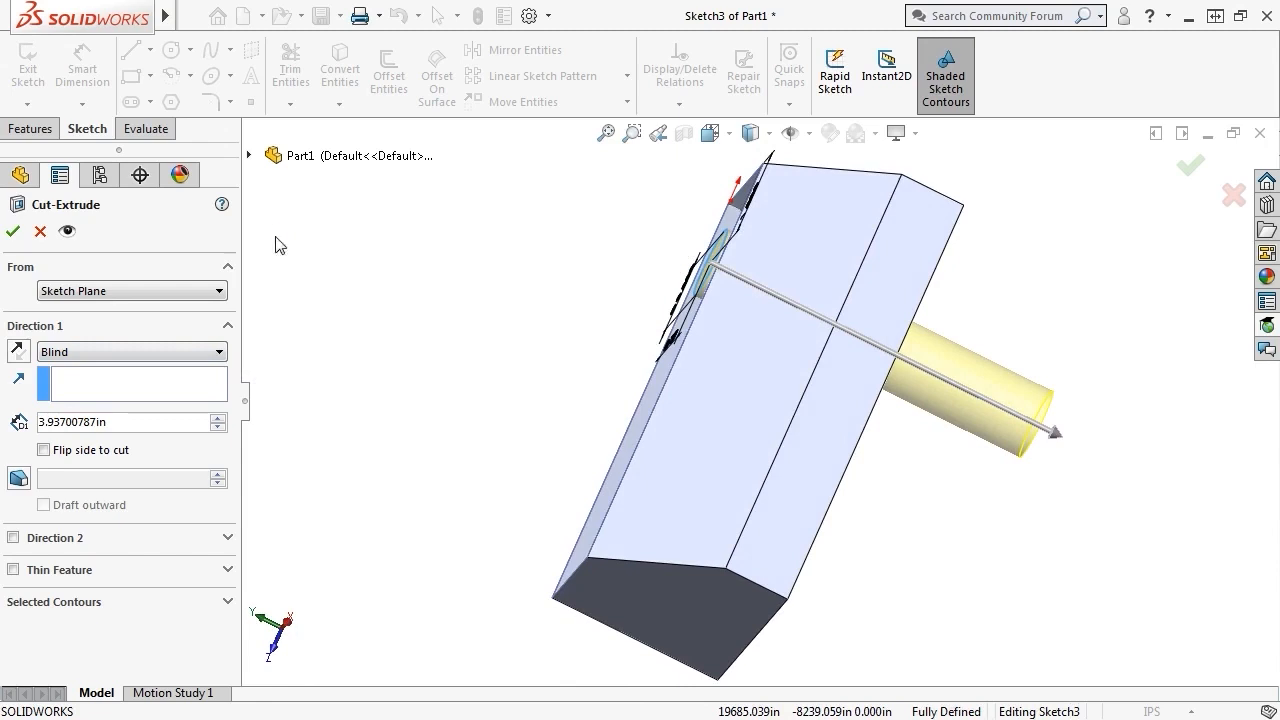
key("ctrl+7")
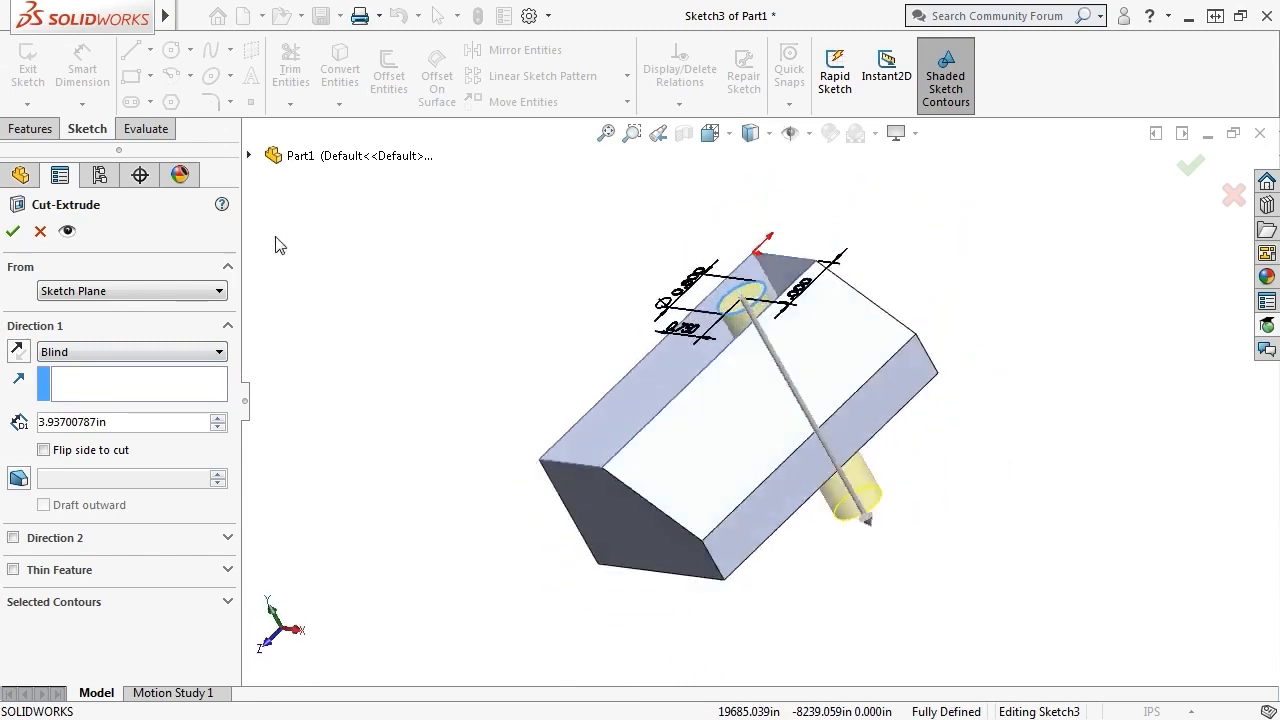
middle_click_drag(409, 354, 546, 380)
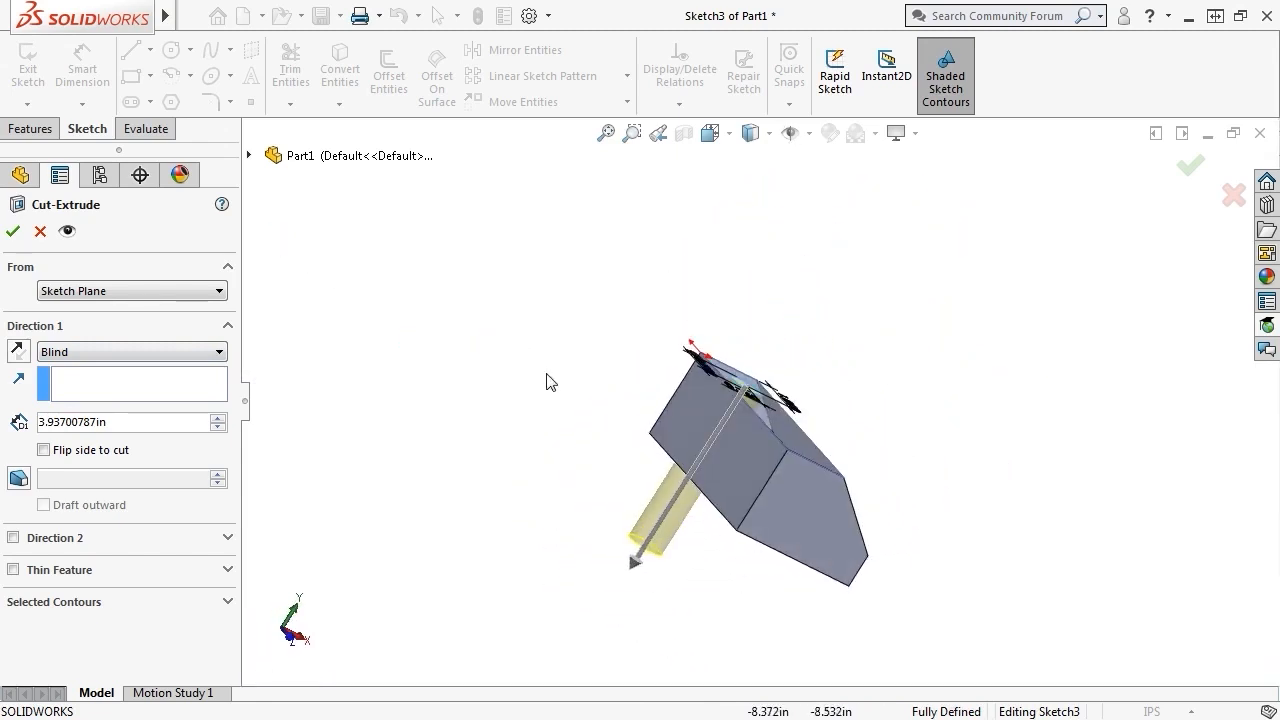
key("ctrl+7")
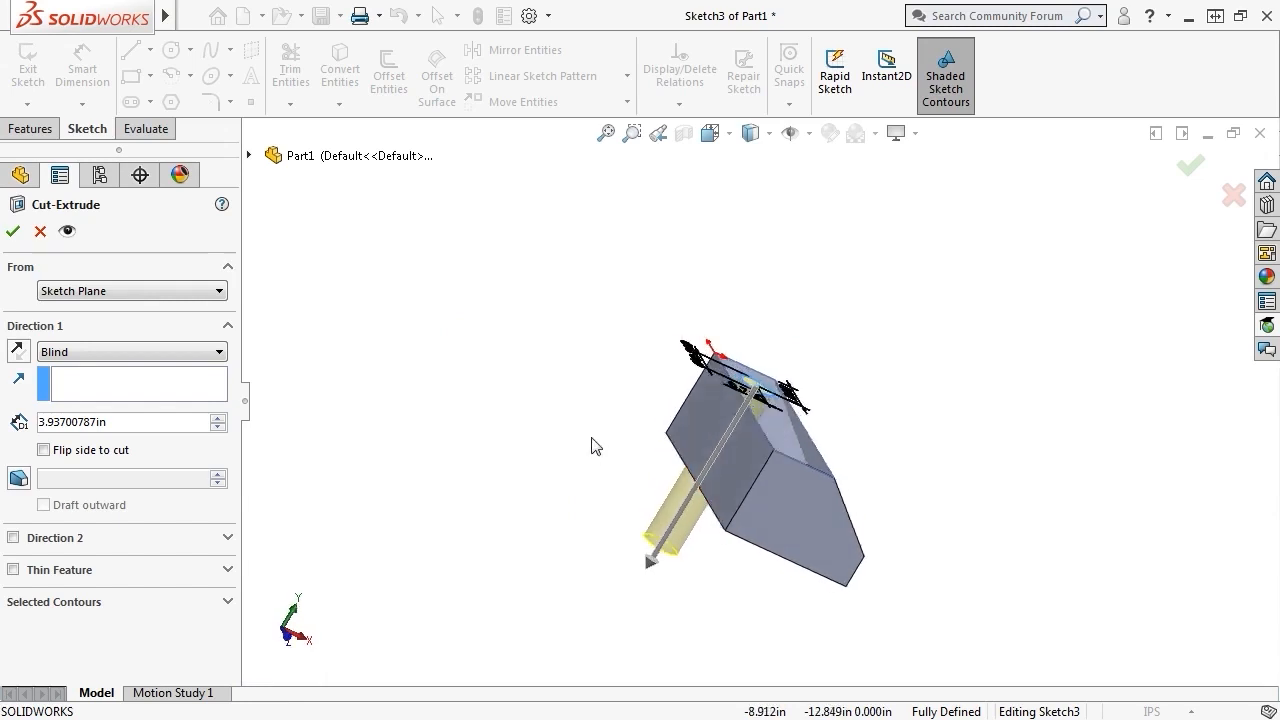
- Cut the circular hole sketch on the block's top face with the Through All end condition
left_click(170, 354)
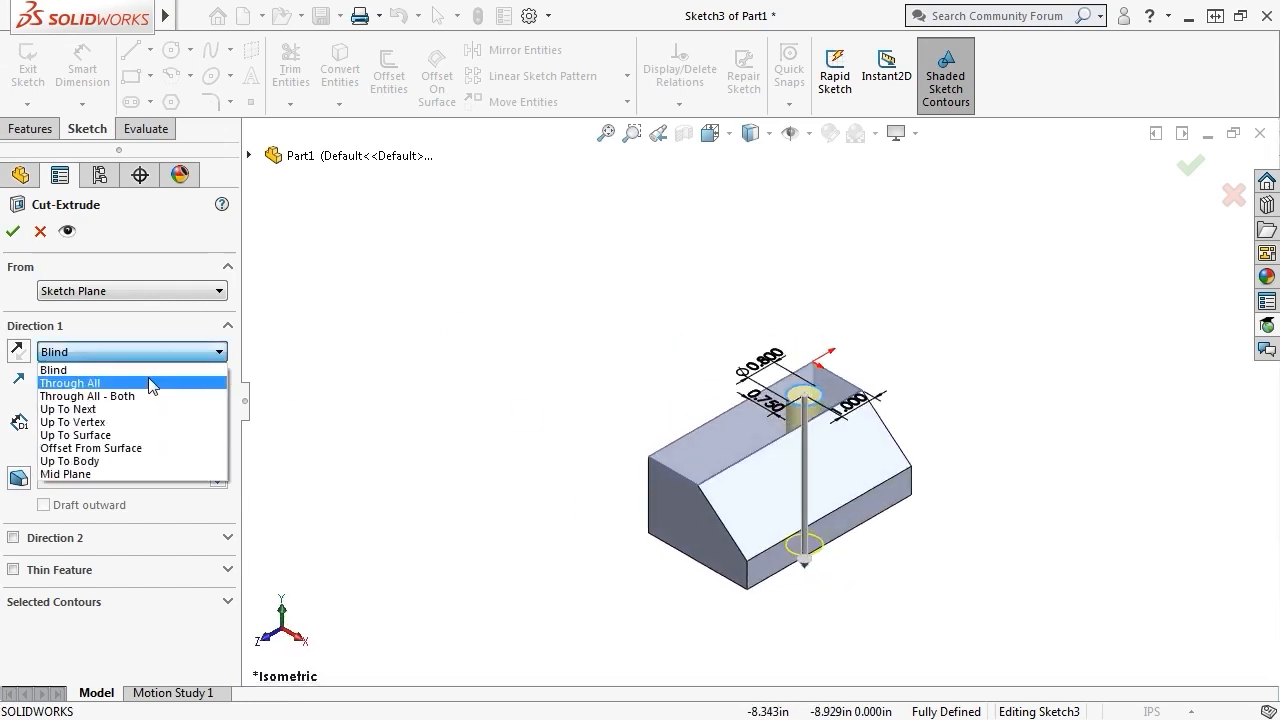
left_click(150, 383)
middle_click_drag(629, 597, 620, 563)
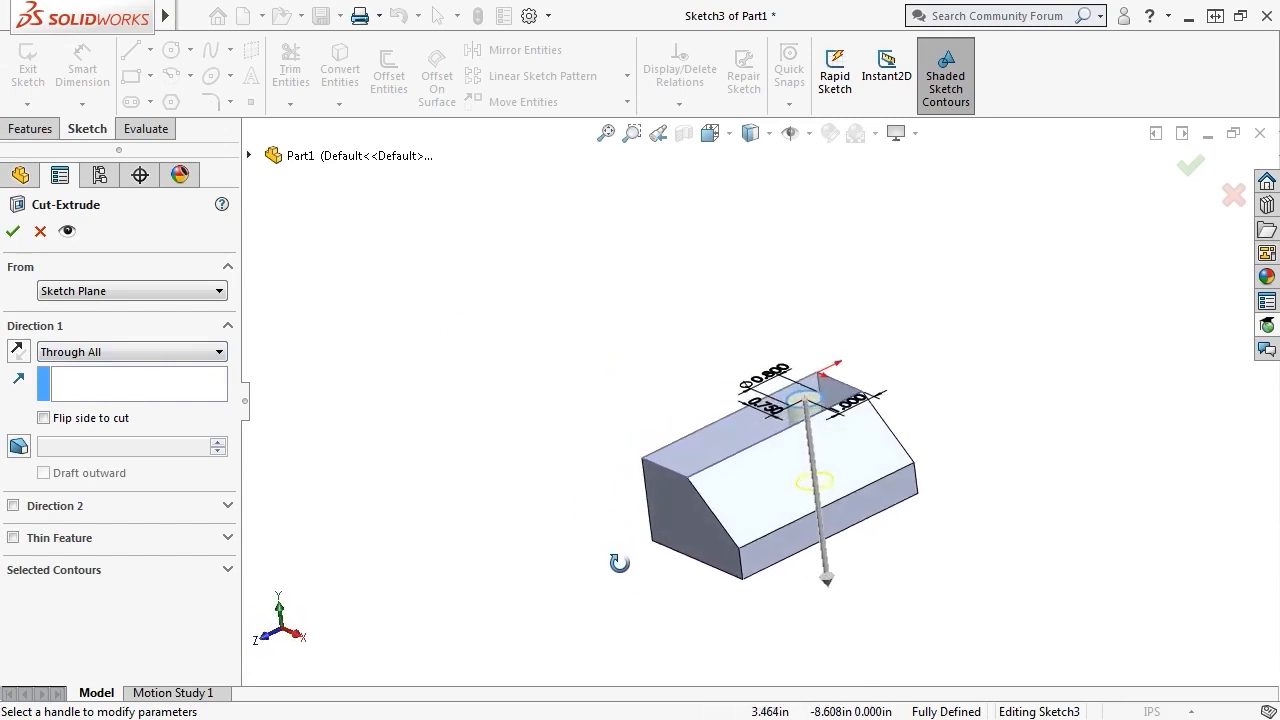
left_click(13, 231)
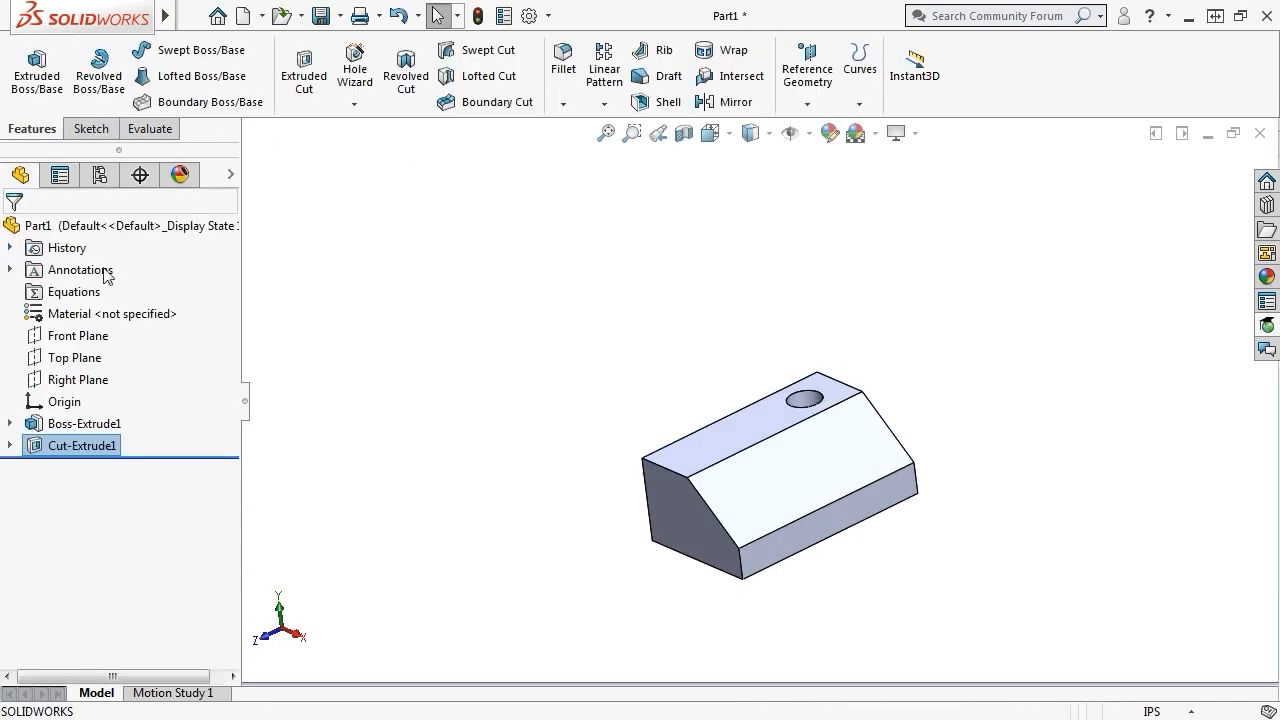
key("f")
key("ctrl+7")
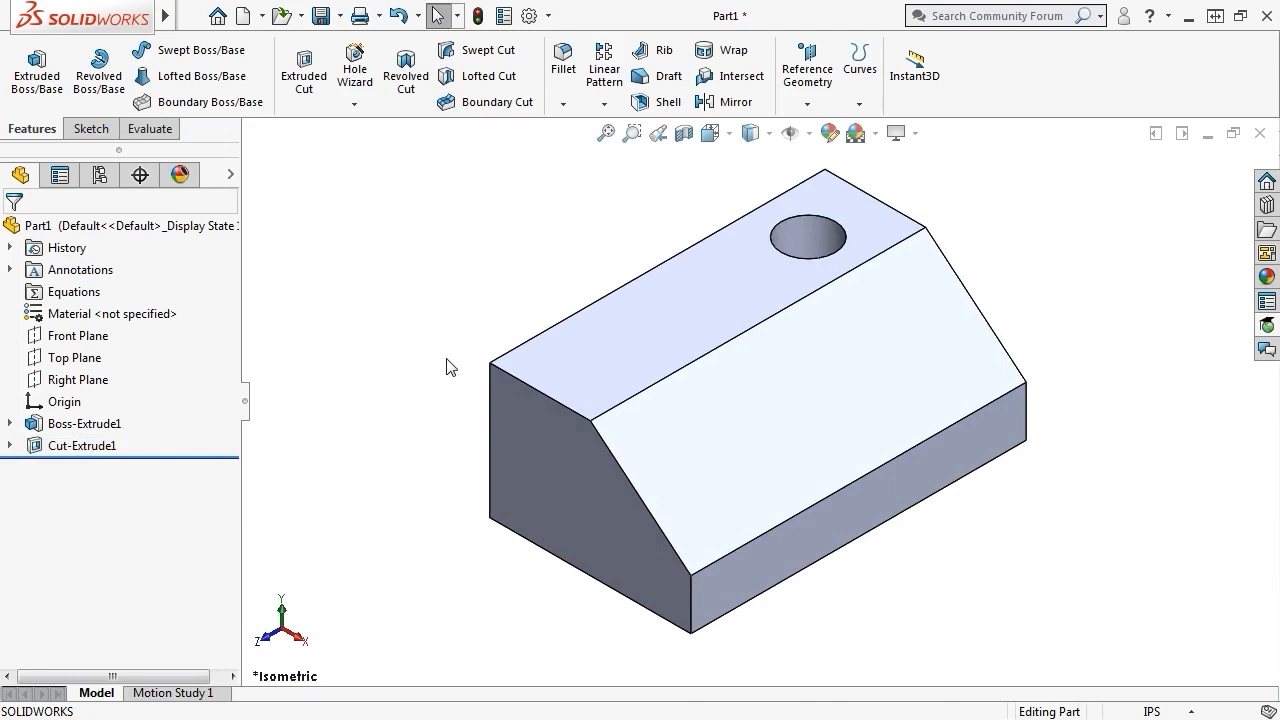
- Chamfer the hole's upper edge with a distance of 0.2 in at 45 degrees
left_click(793, 217)
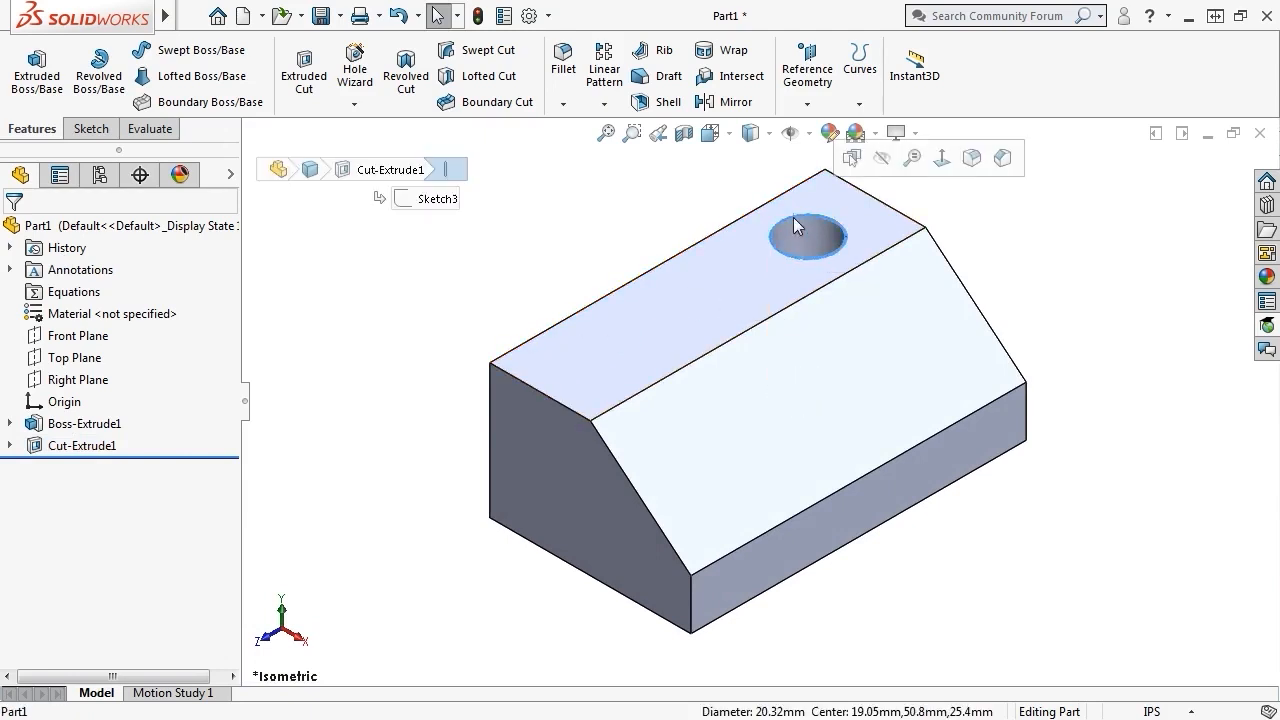
left_click(1001, 158)
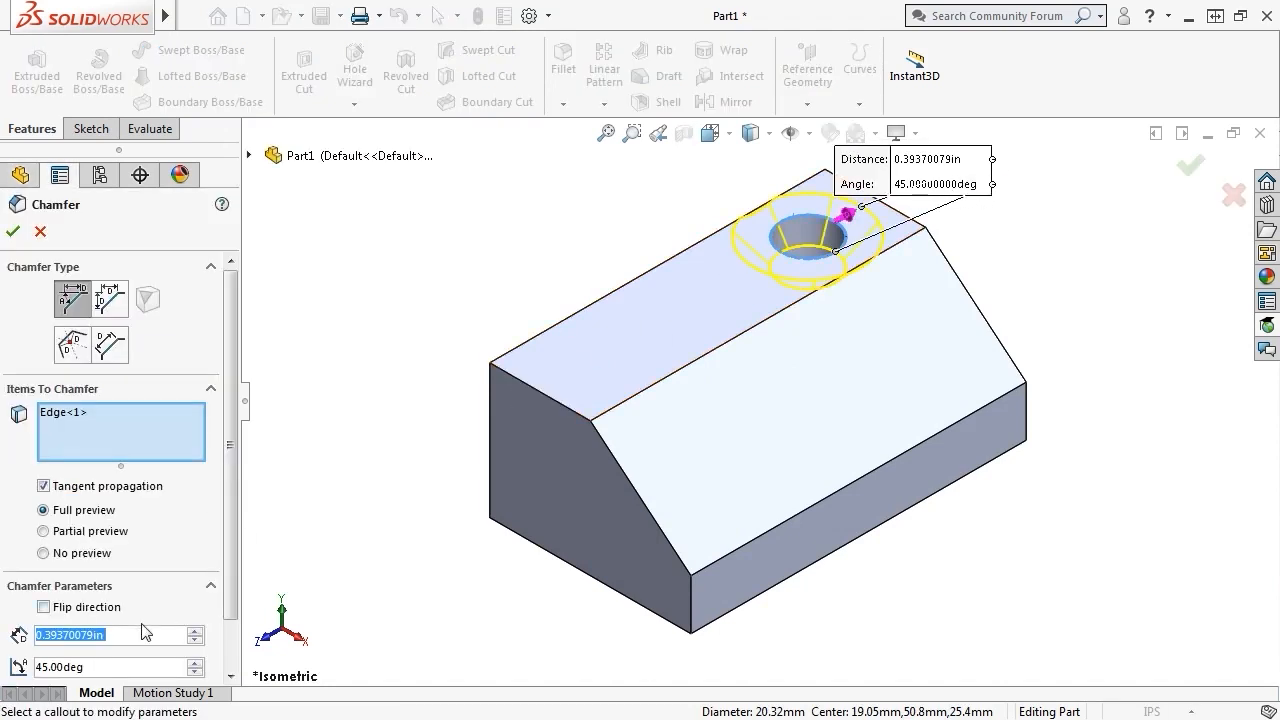
type("0.2")
key("Return")
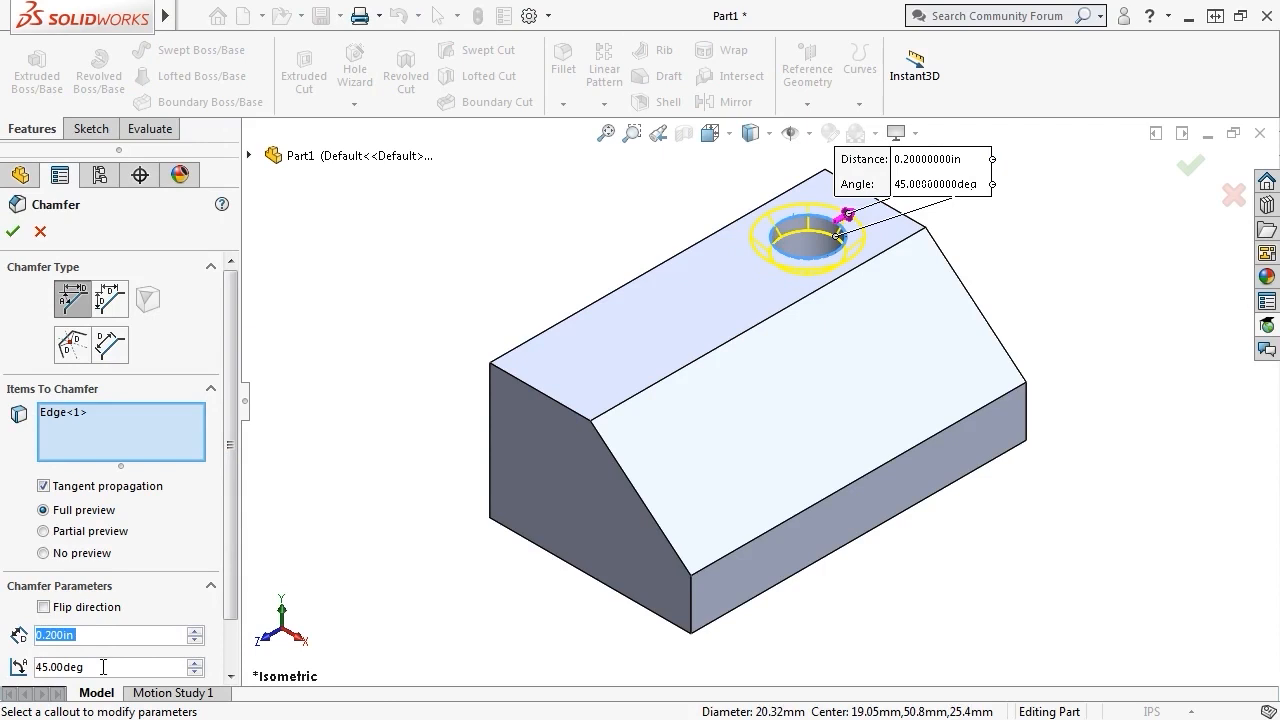
left_click(13, 231)
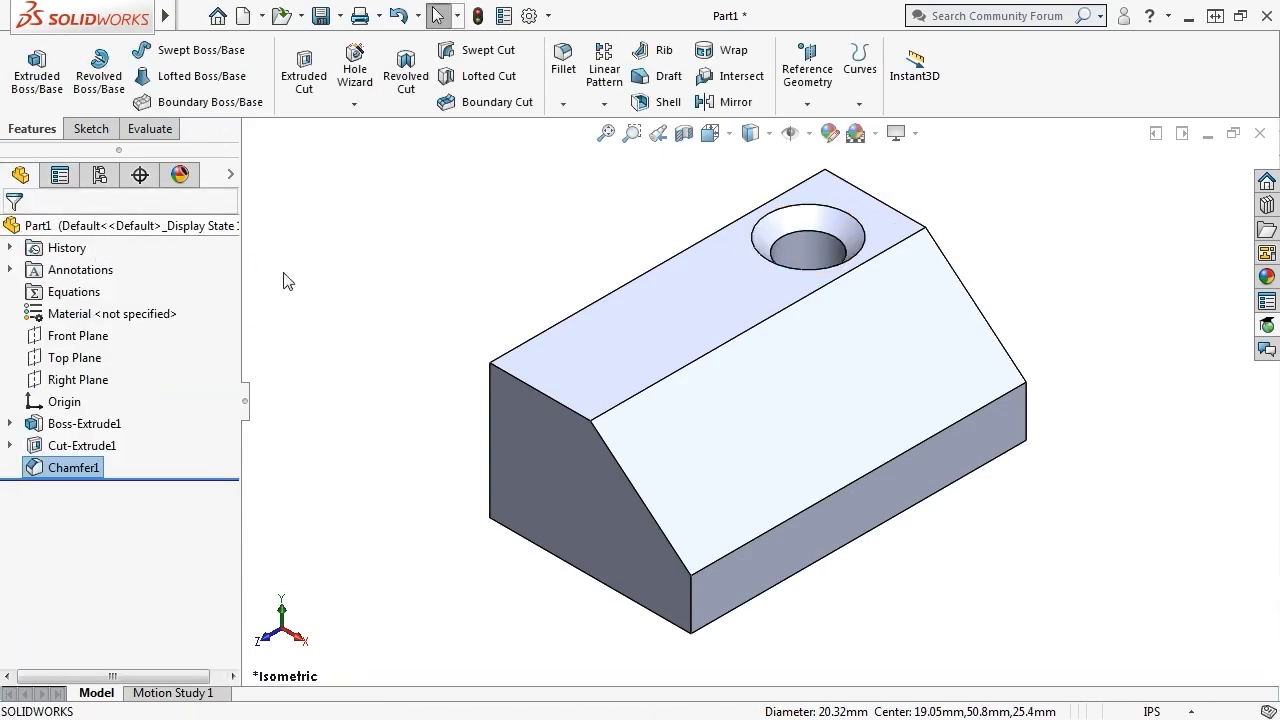
left_click(372, 287)
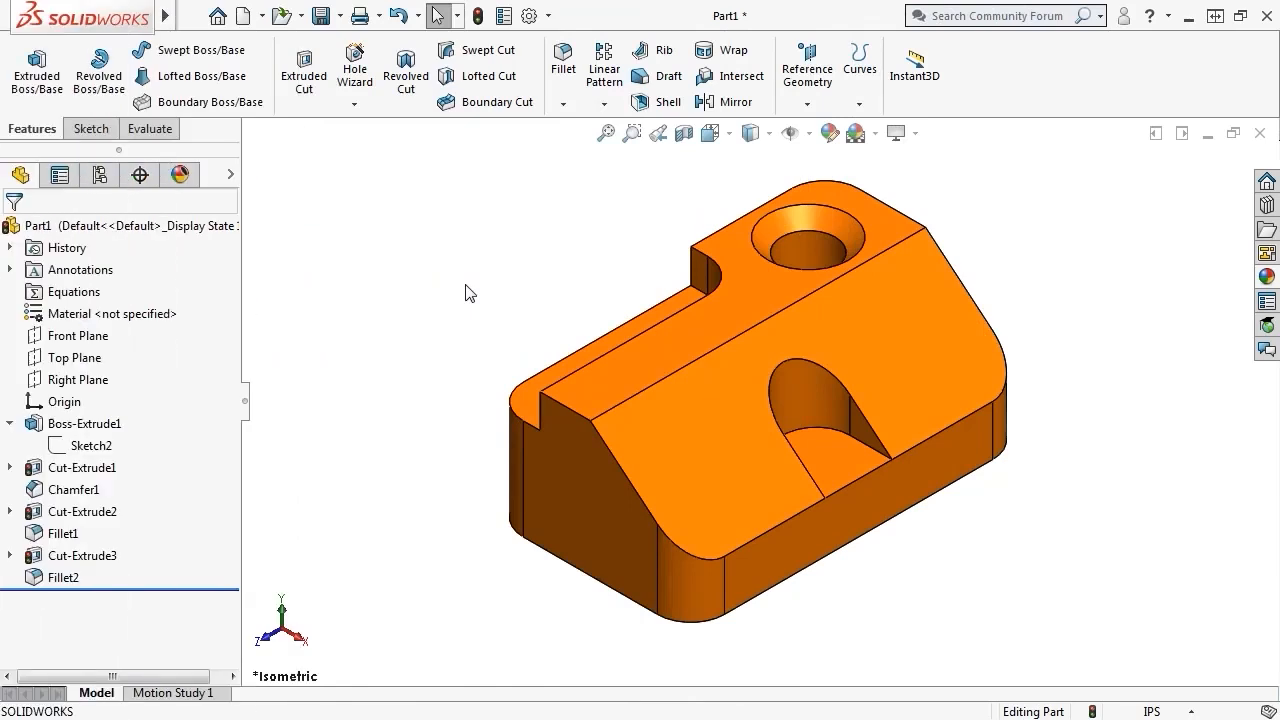
- Start a sketch on the top face and draw a corner rectangle about 0.8 in wide from the face's front outer corner
middle_click_drag(466, 289, 565, 239)
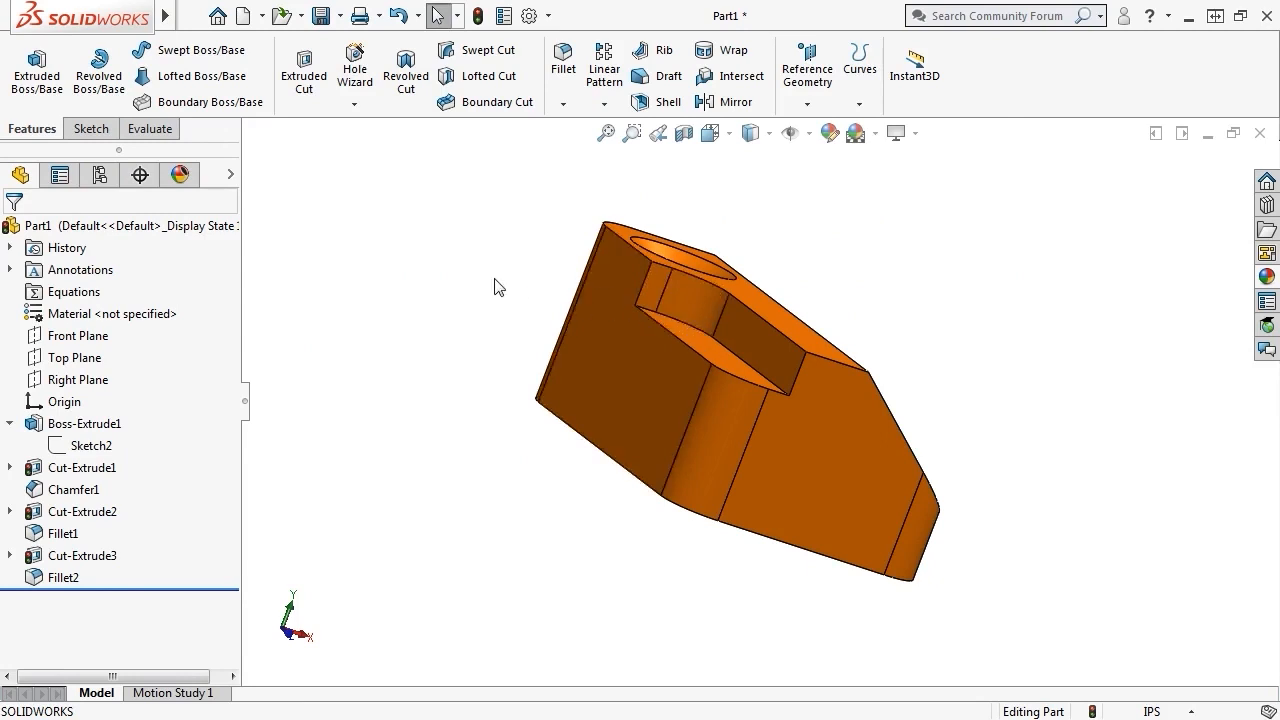
key("ctrl+7")
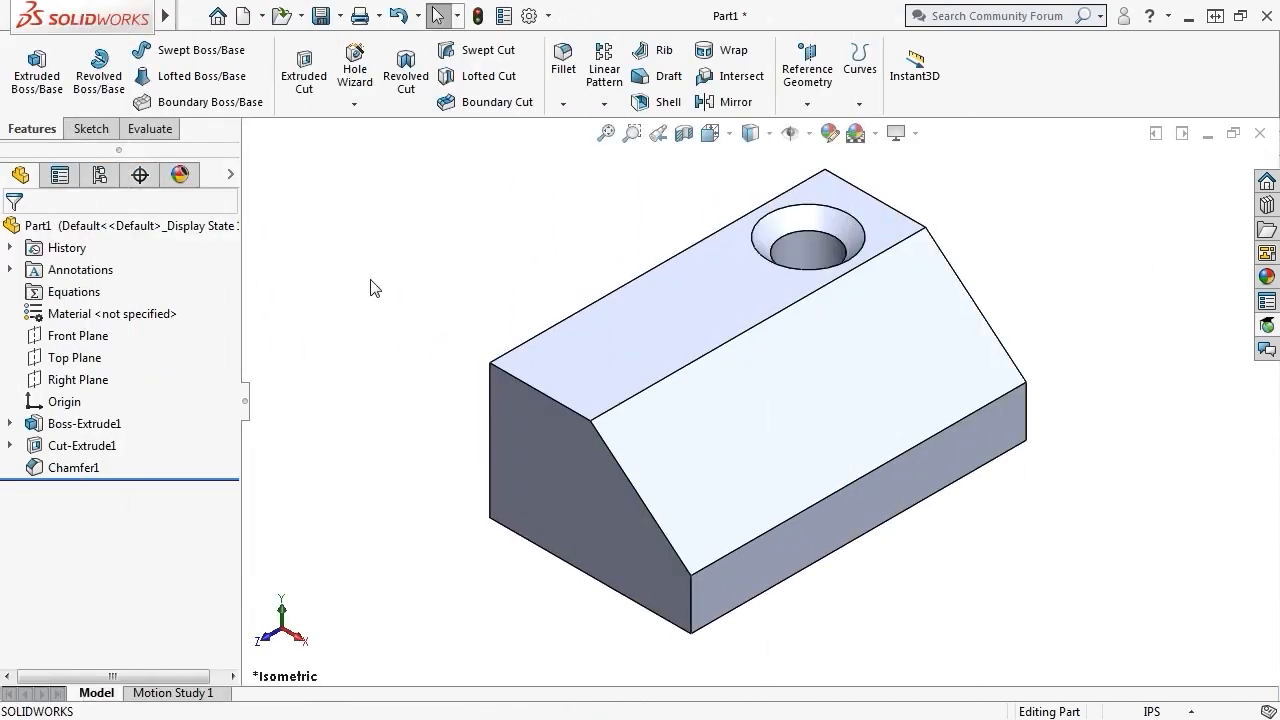
left_click(562, 349)
left_click(658, 289)
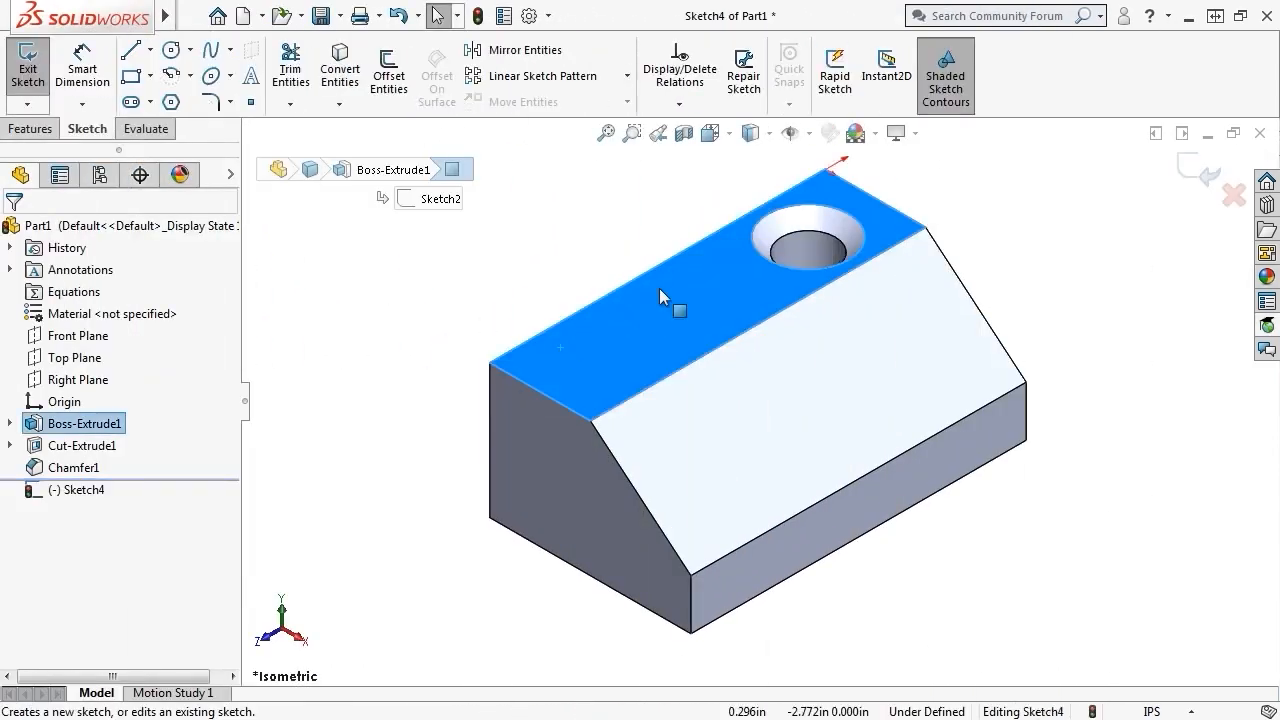
key("space")
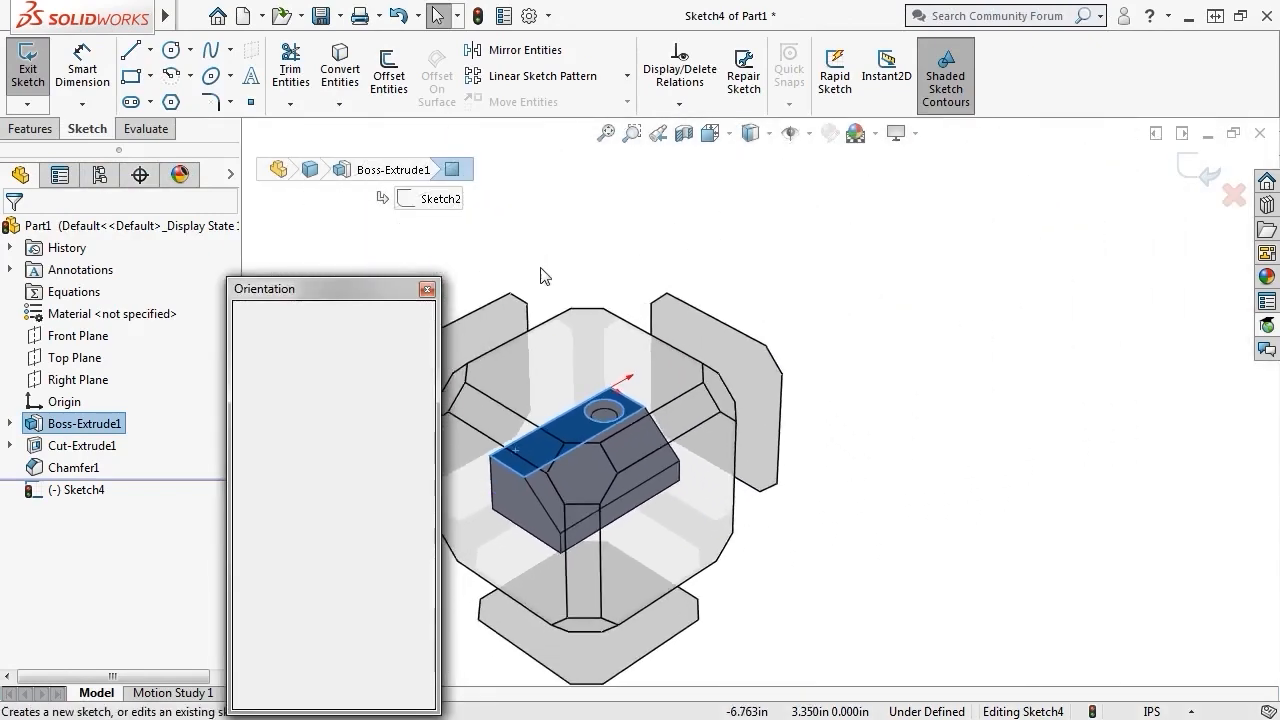
left_click(422, 398)
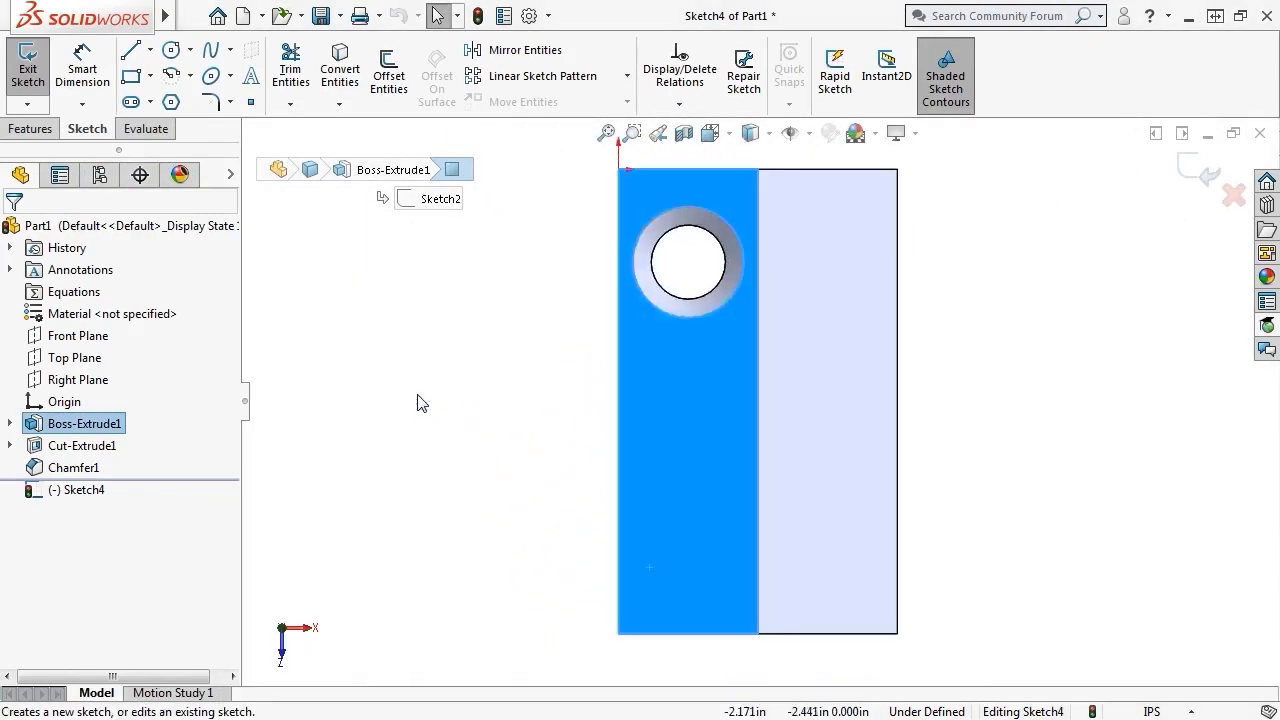
left_click(131, 76)
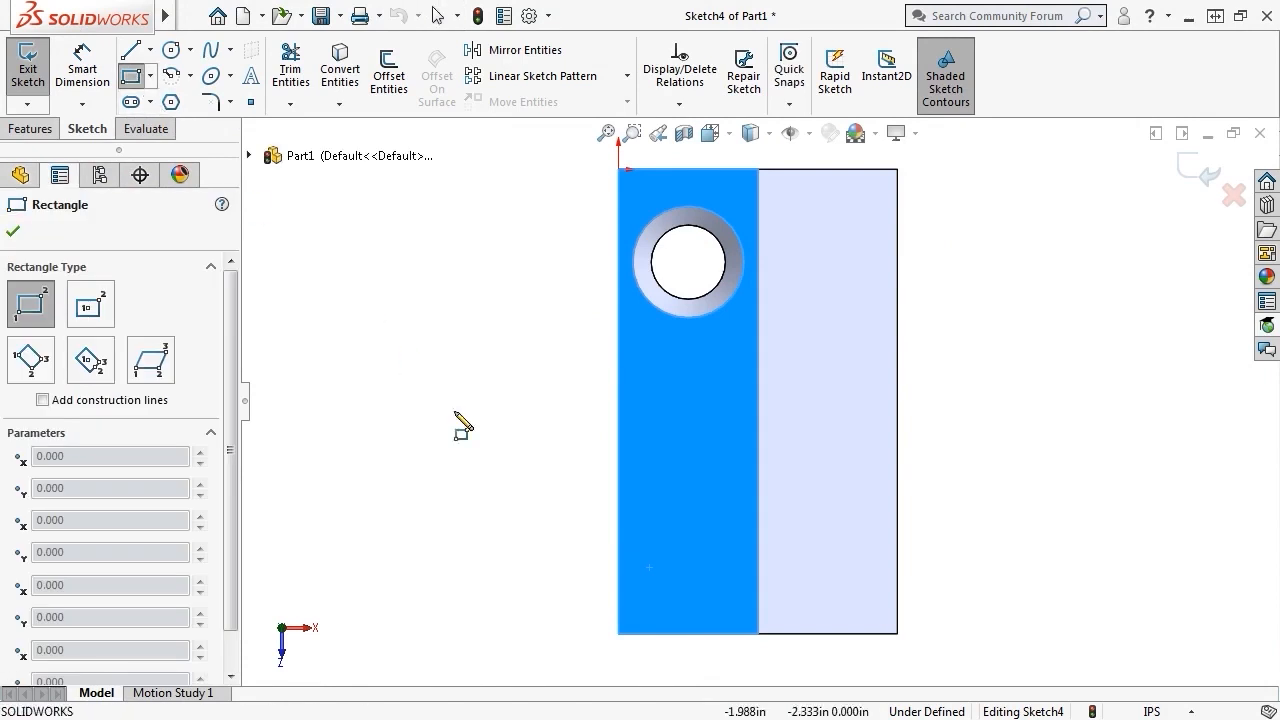
left_click(619, 633)
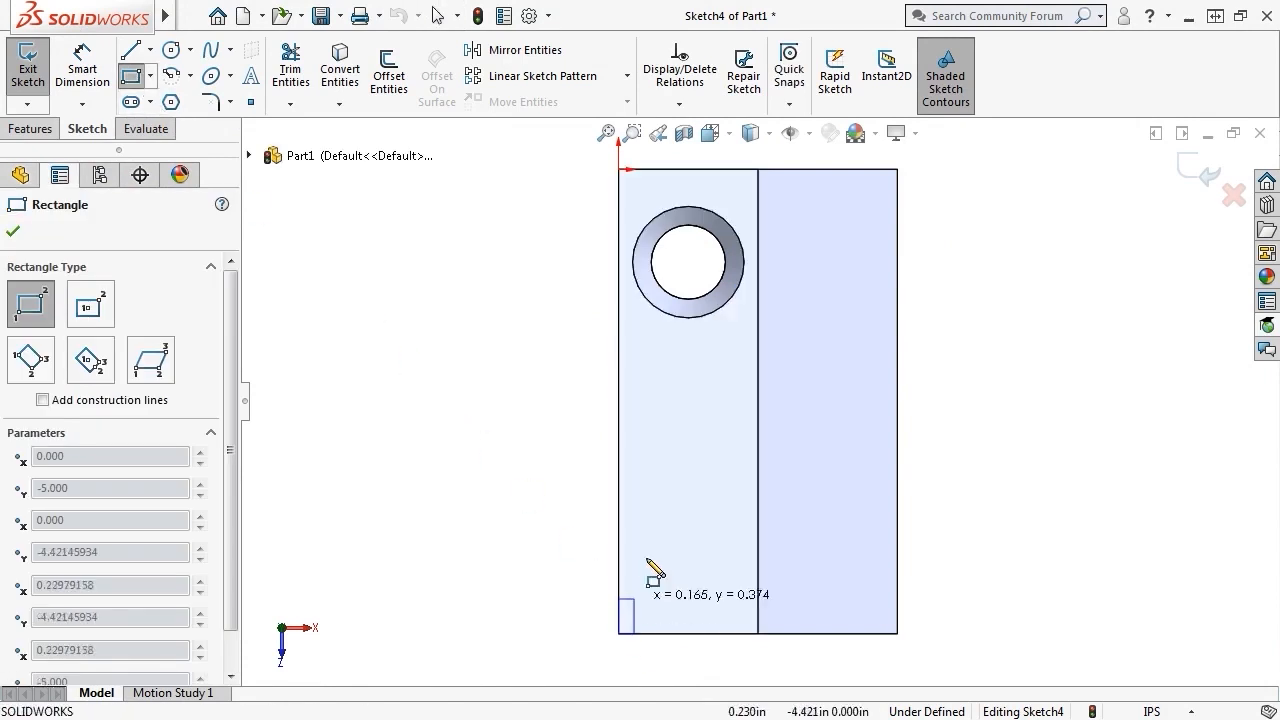
left_click(695, 447)
key("Escape")
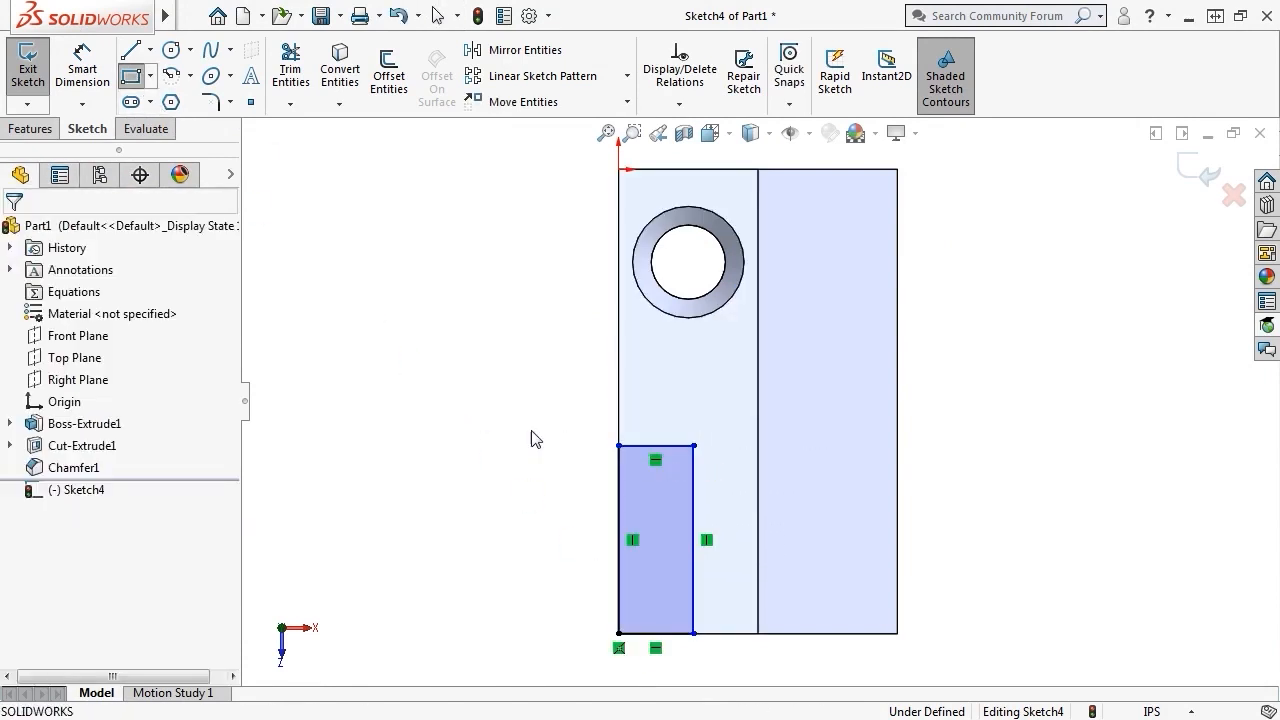
- Dimension the rectangle 3 in long and 0.75 in wide
key("s")
left_click(593, 449)
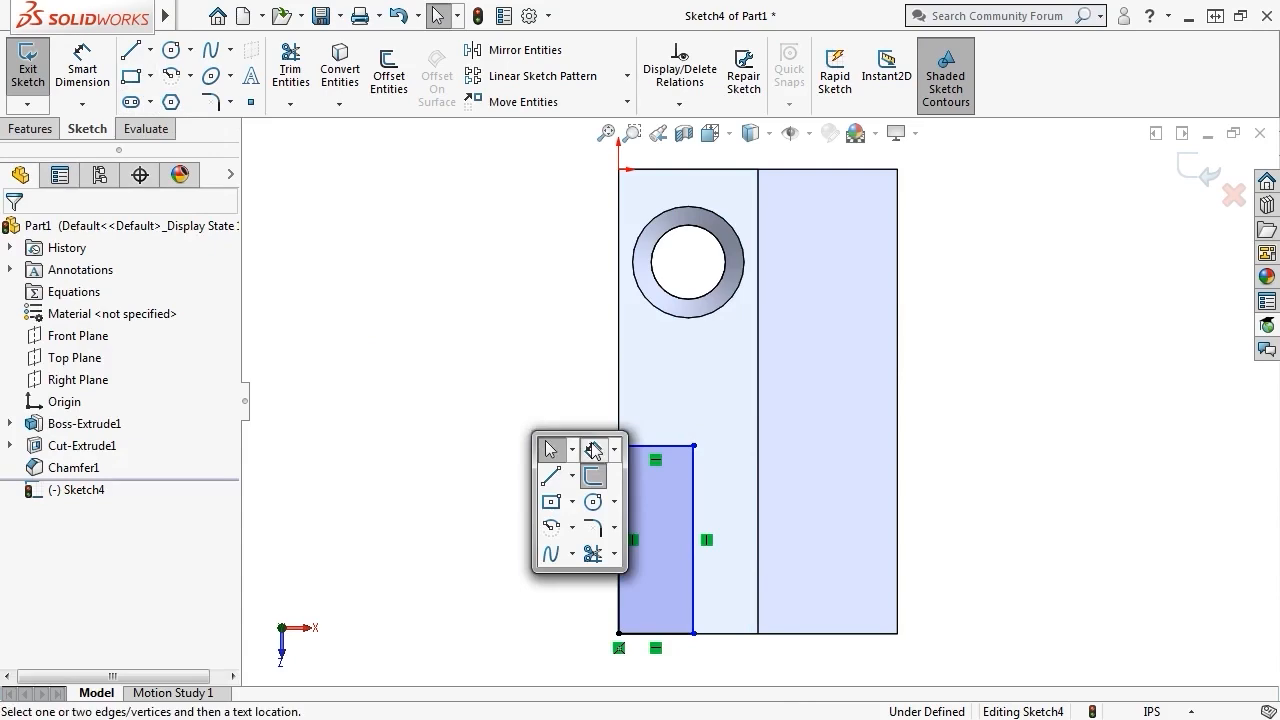
left_click(693, 545)
left_click(721, 524)
type("3")
key("Return")
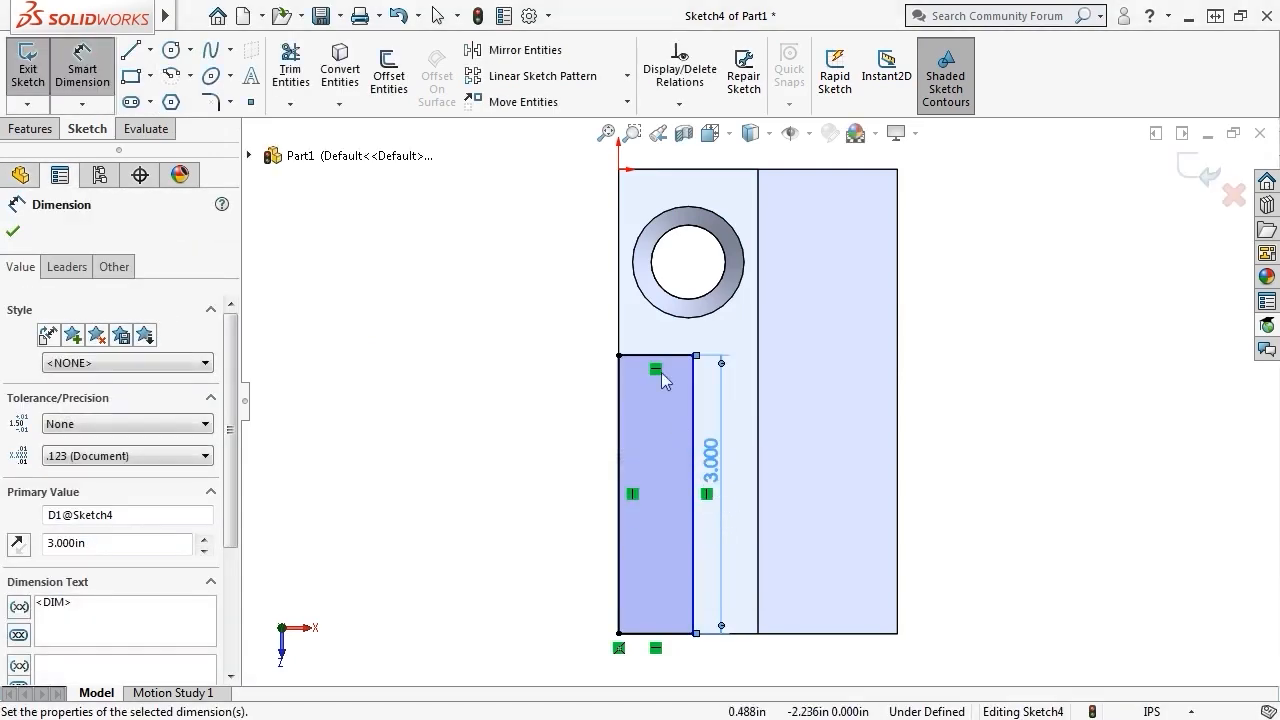
left_click(655, 356)
left_click(648, 328)
type(".75")
key("Return")
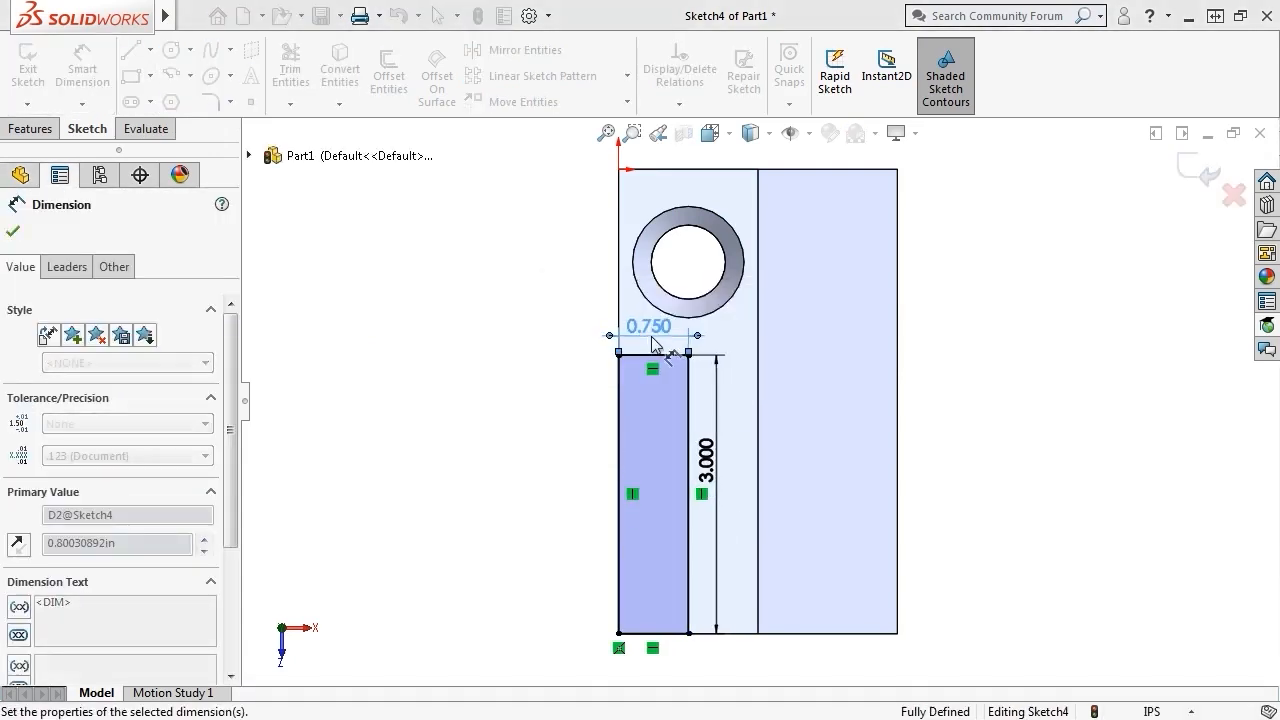
key("Escape")
- Extrude-cut the rectangle as a blind cut 0.5 in deep into the block
left_click(31, 128)
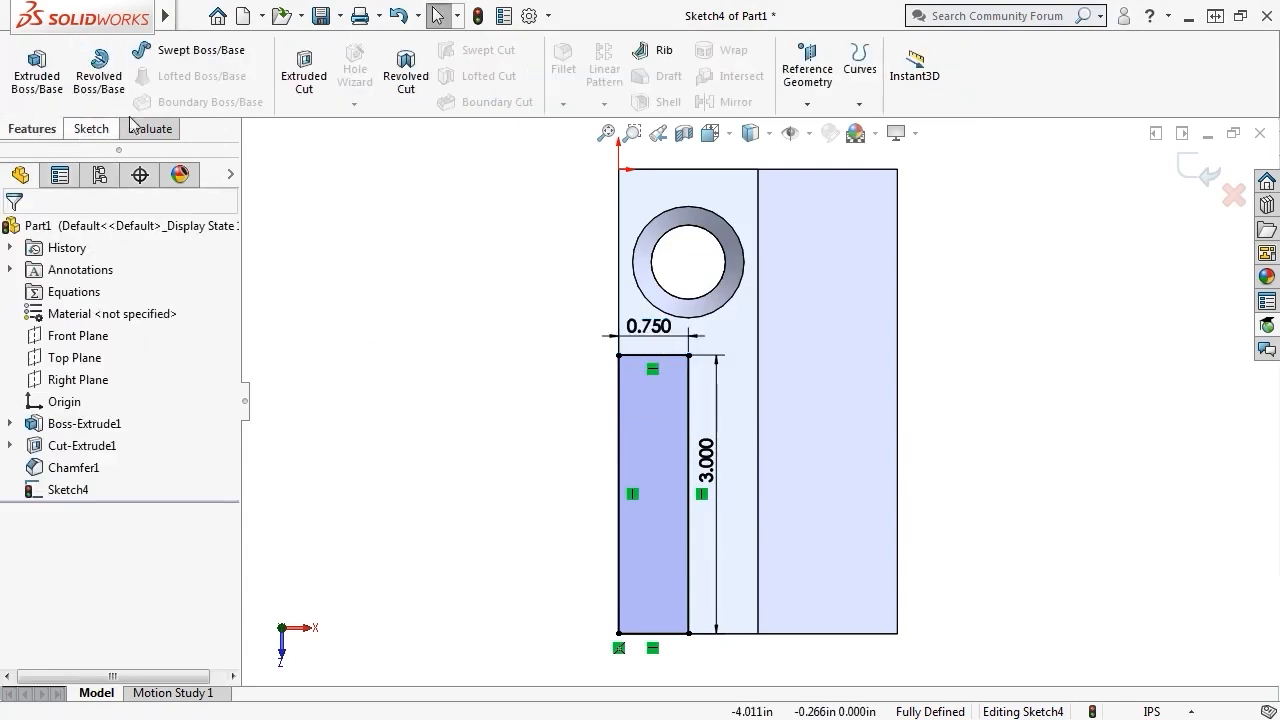
left_click(303, 92)
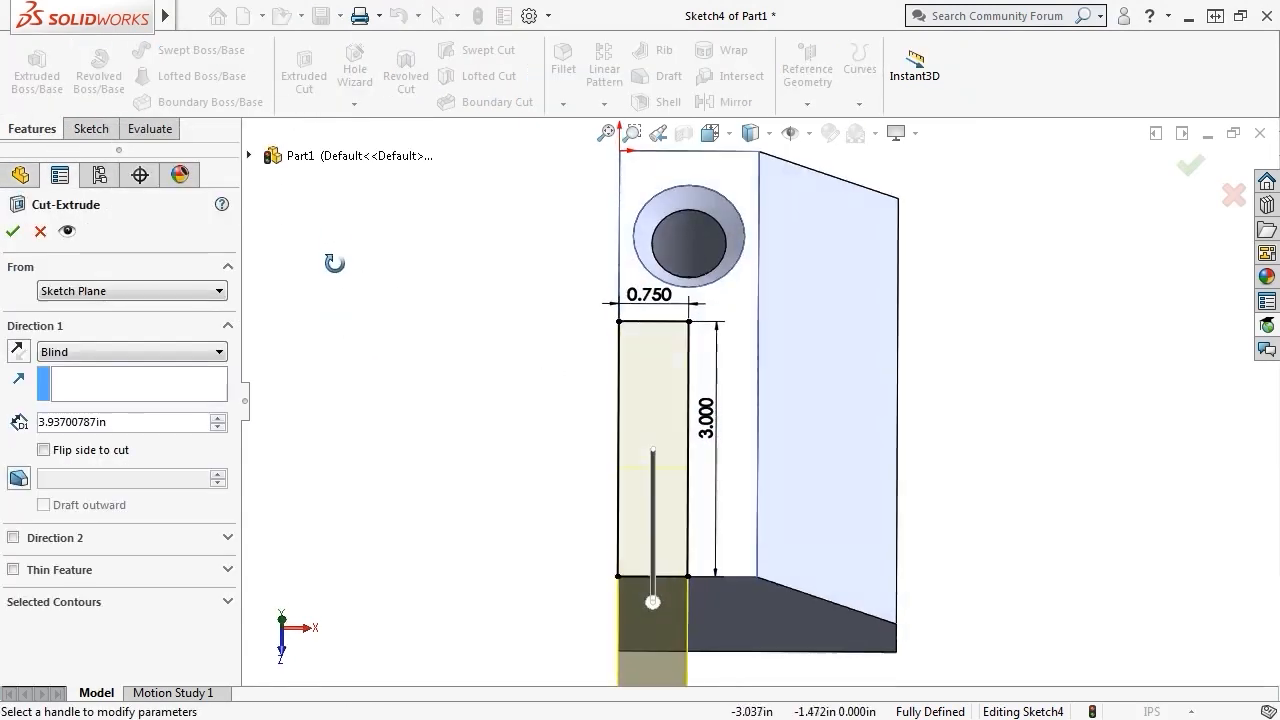
left_click_drag(104, 421, 36, 423)
type(".5")
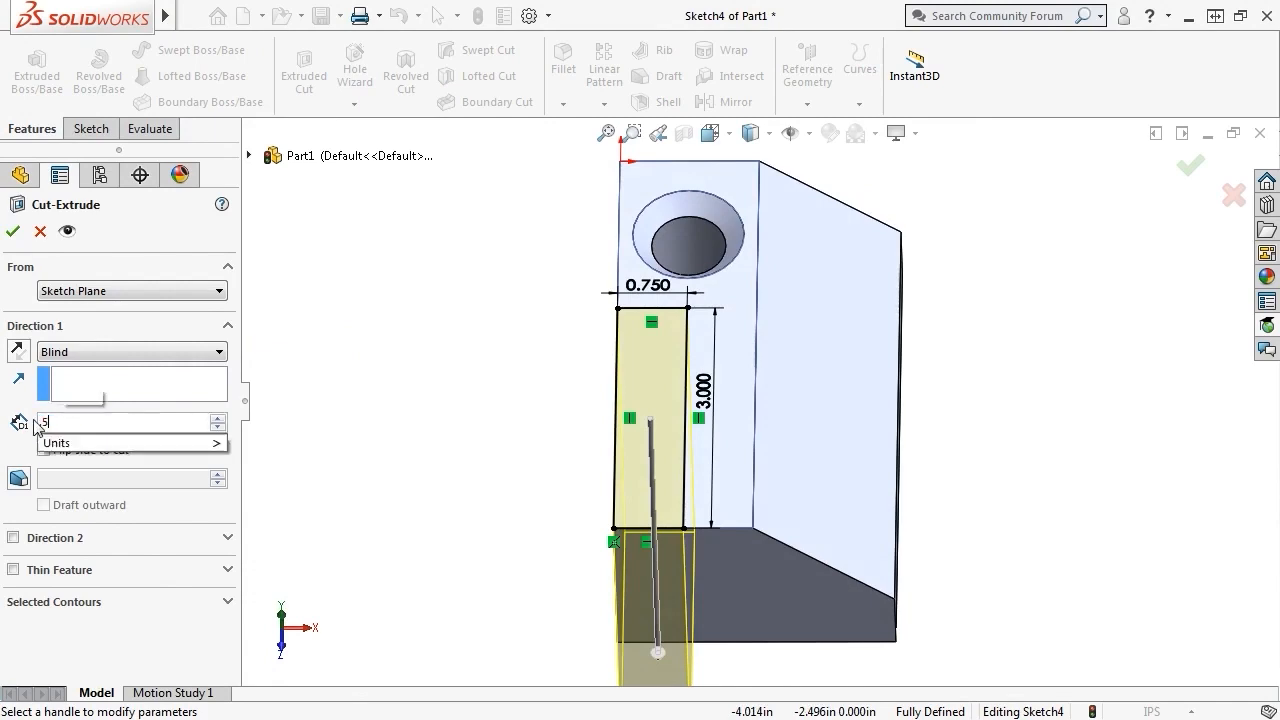
key("Return")
left_click(16, 233)
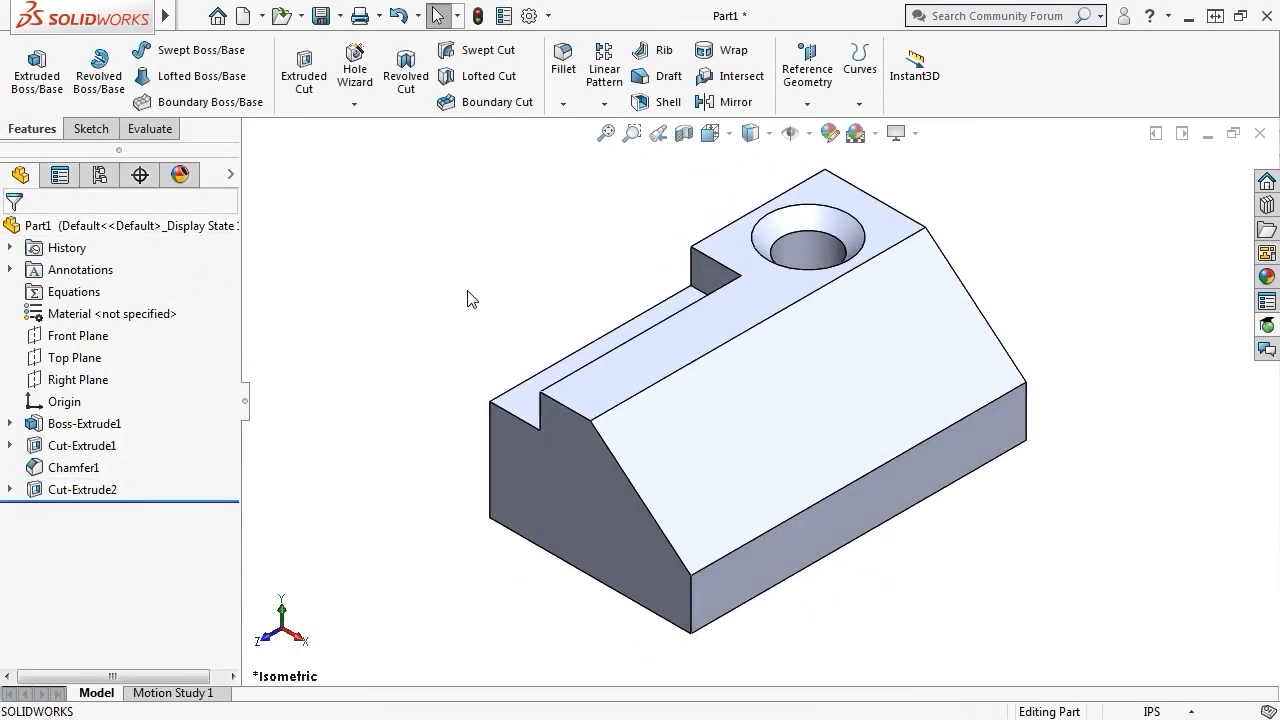
- Fillet the inner vertical corner edge of the rectangular notch with a 0.5 in radius
middle_click_drag(472, 298, 554, 291)
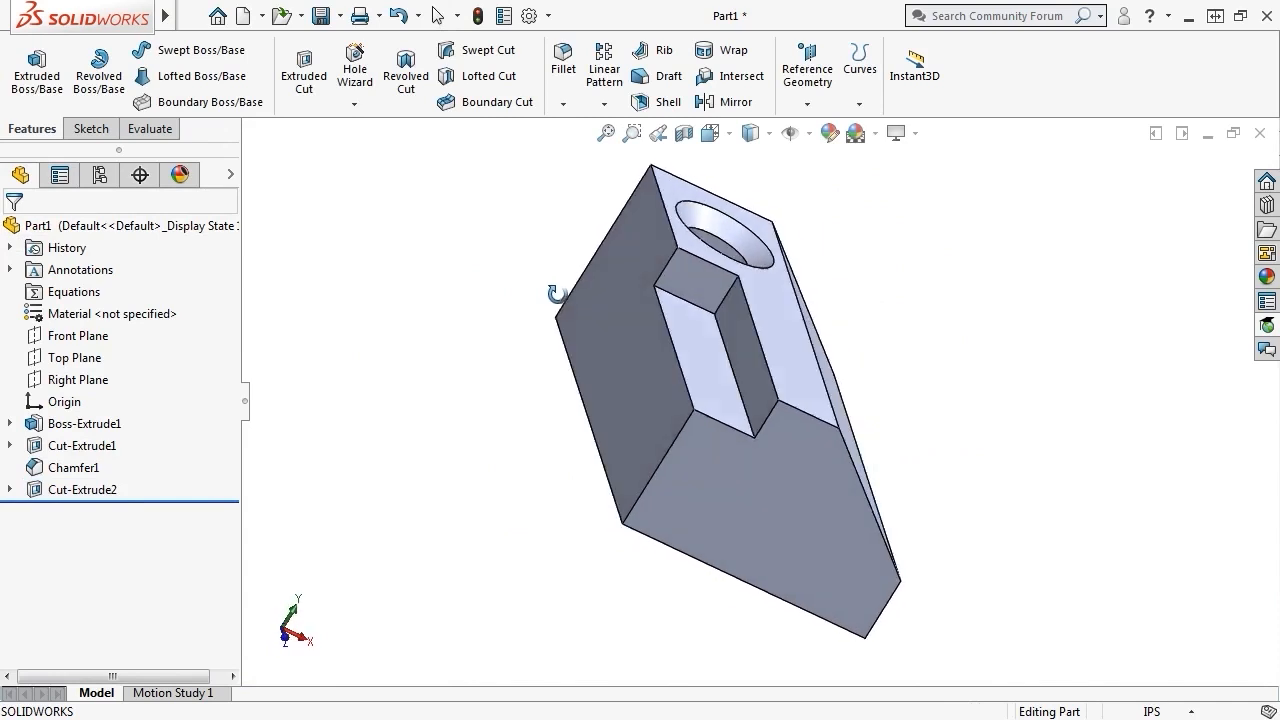
left_click(722, 292)
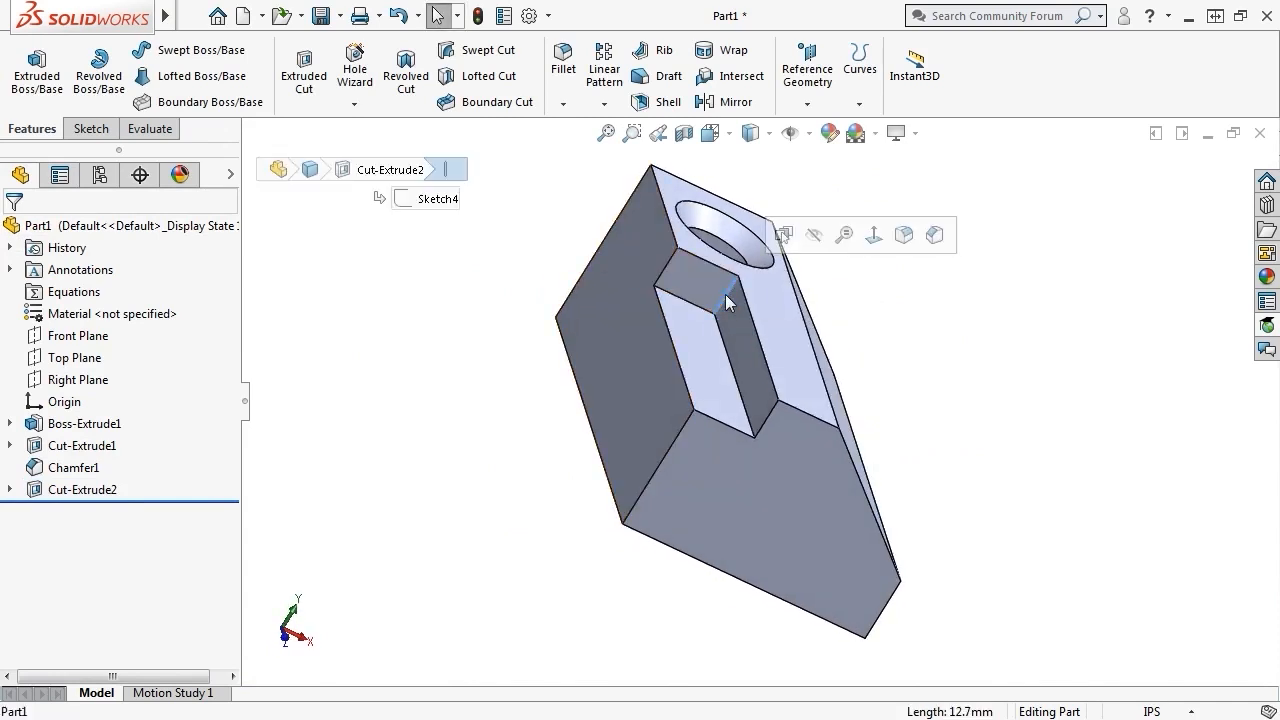
left_click(904, 236)
left_click_drag(121, 640, 40, 641)
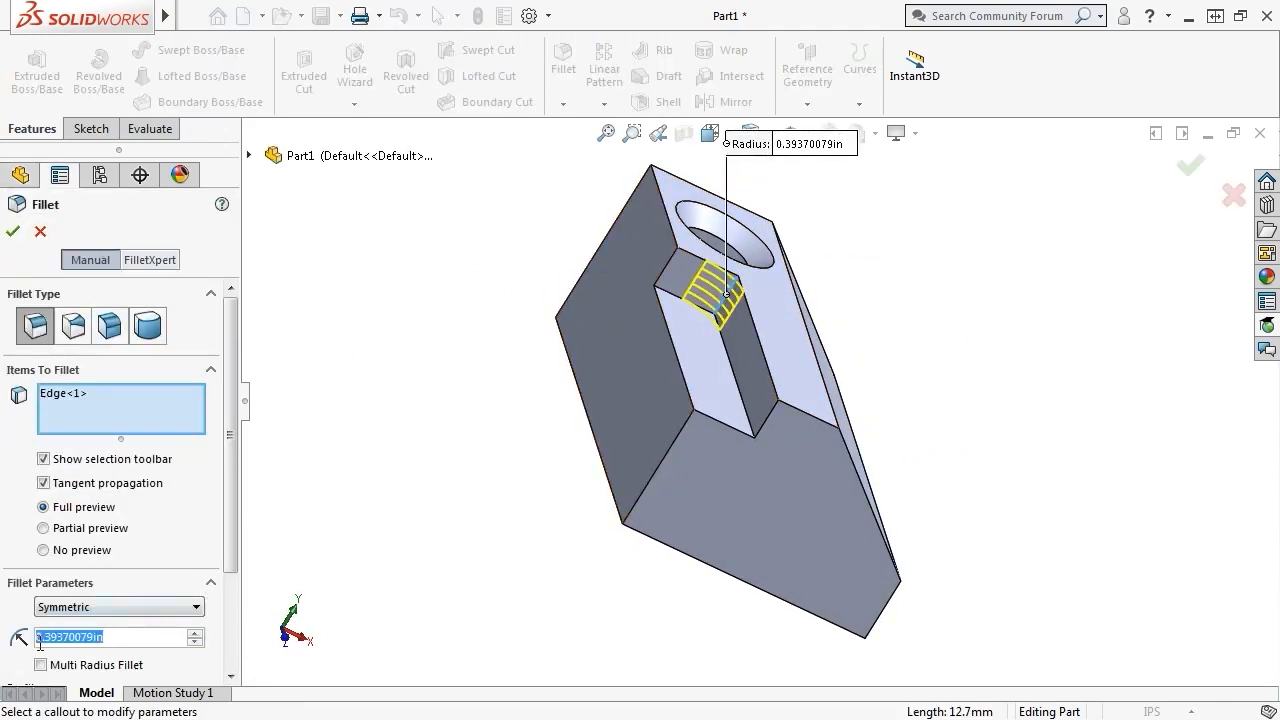
type("0.5")
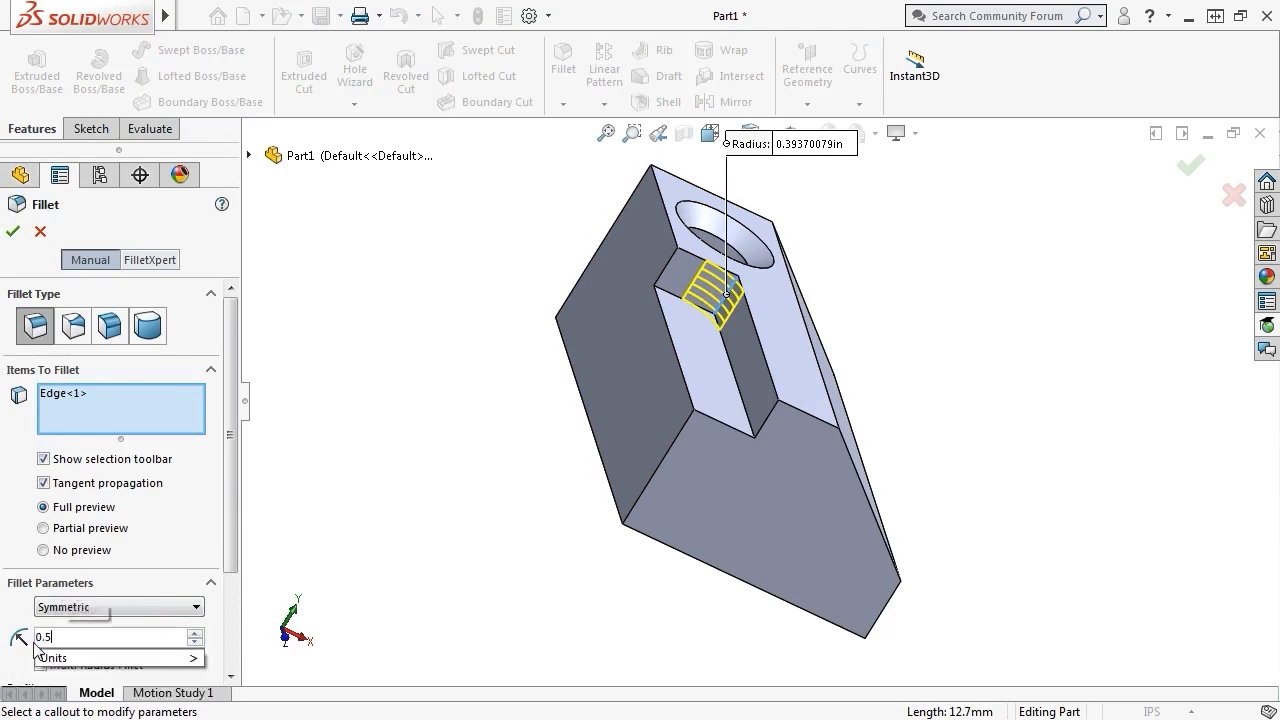
key("Return")
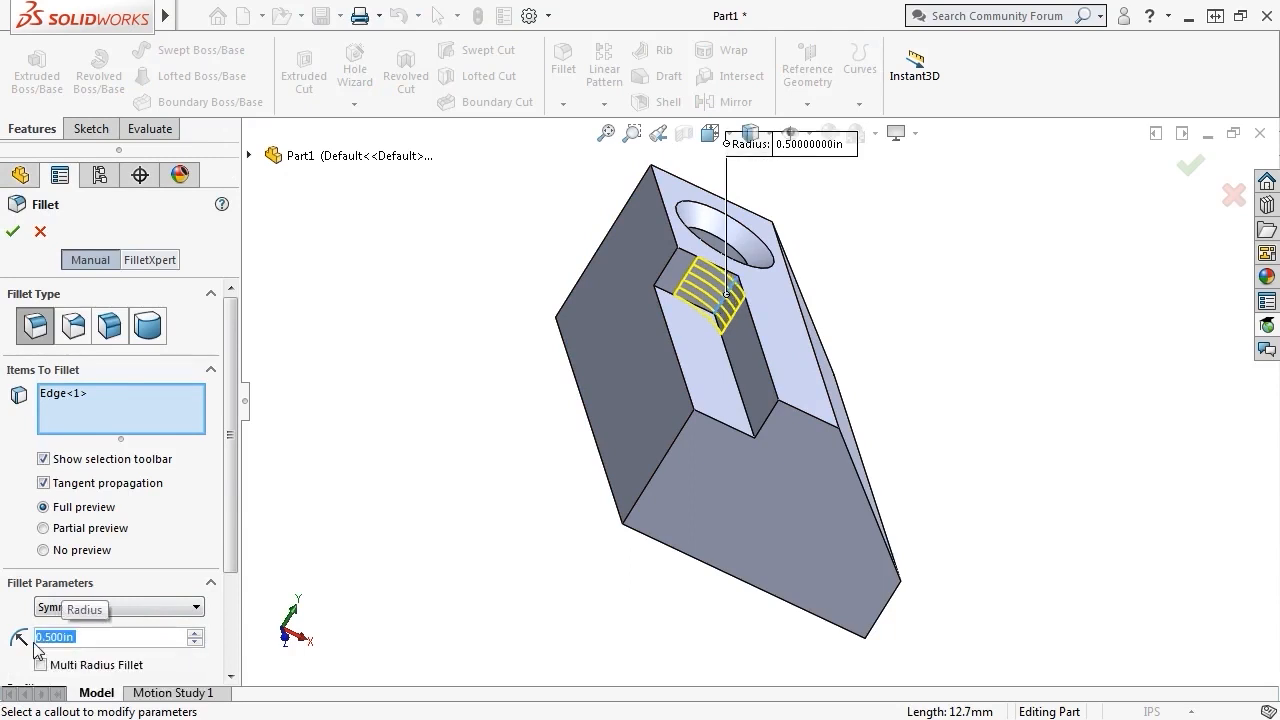
left_click(13, 232)
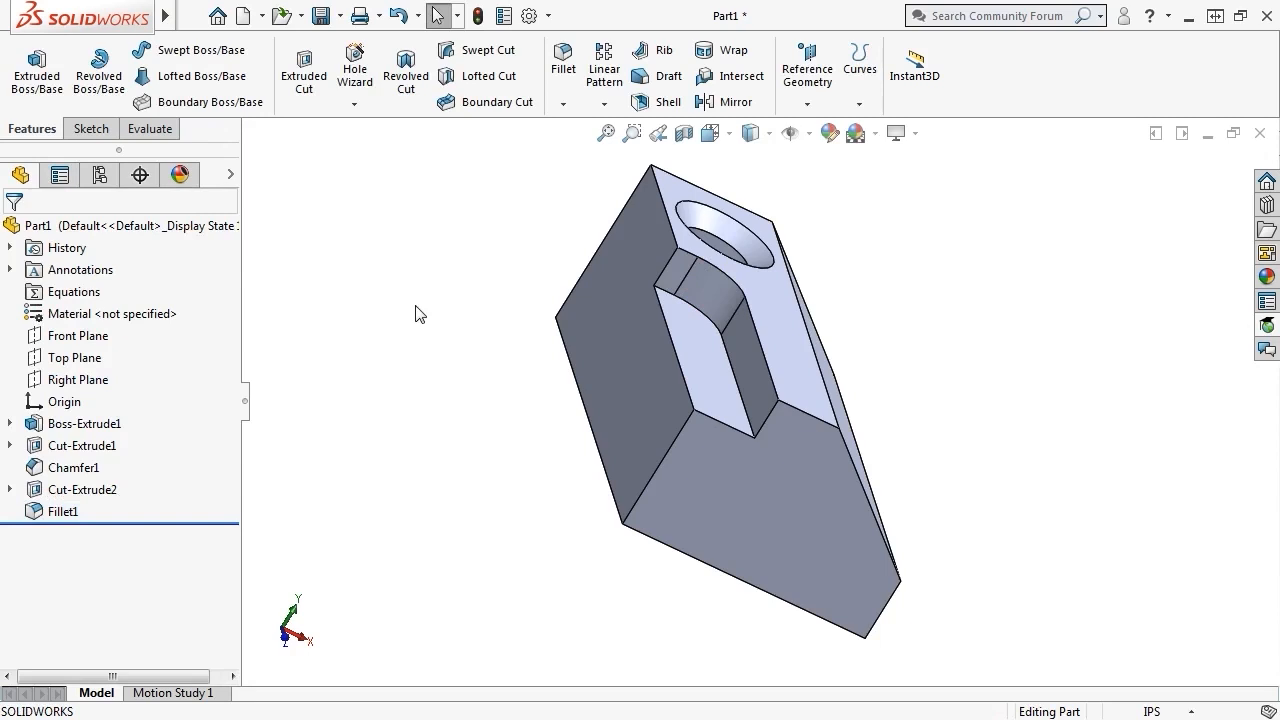
- Display the finished orange part with hidden lines visible and view it from the front to examine where the slot cut starts
key("ctrl+7")
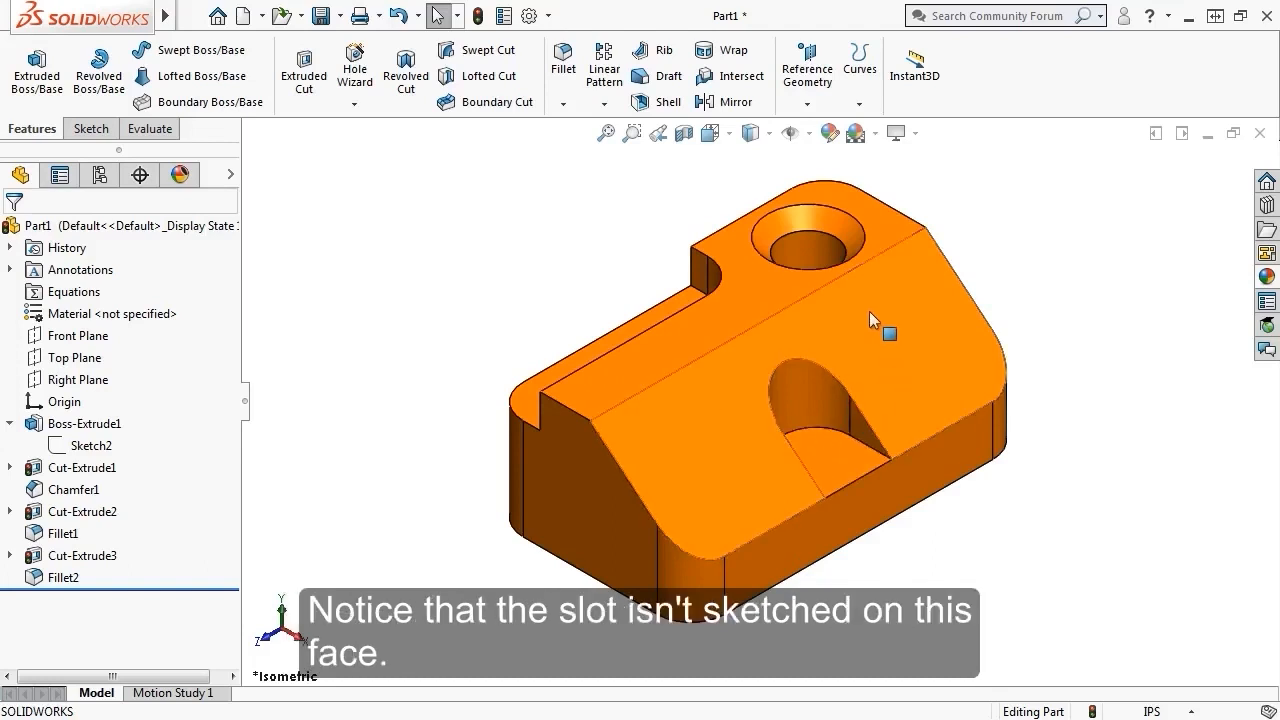
left_click(752, 133)
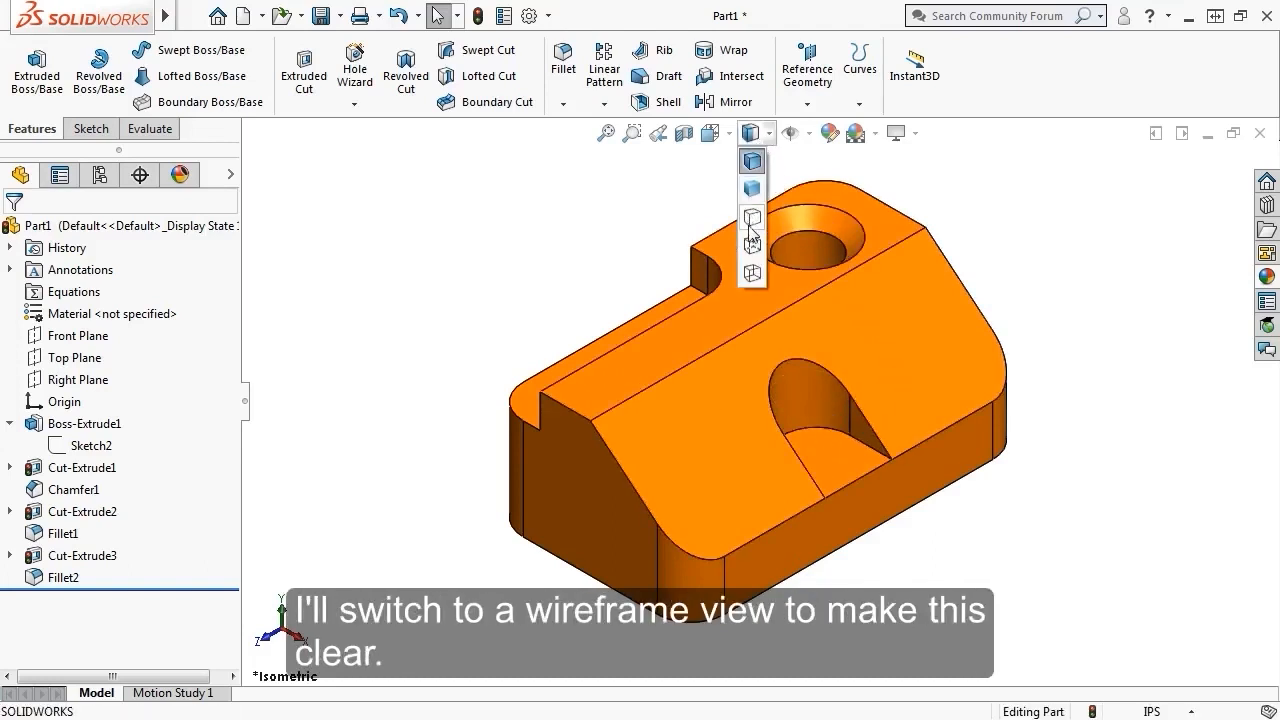
left_click(752, 228)
key("space")
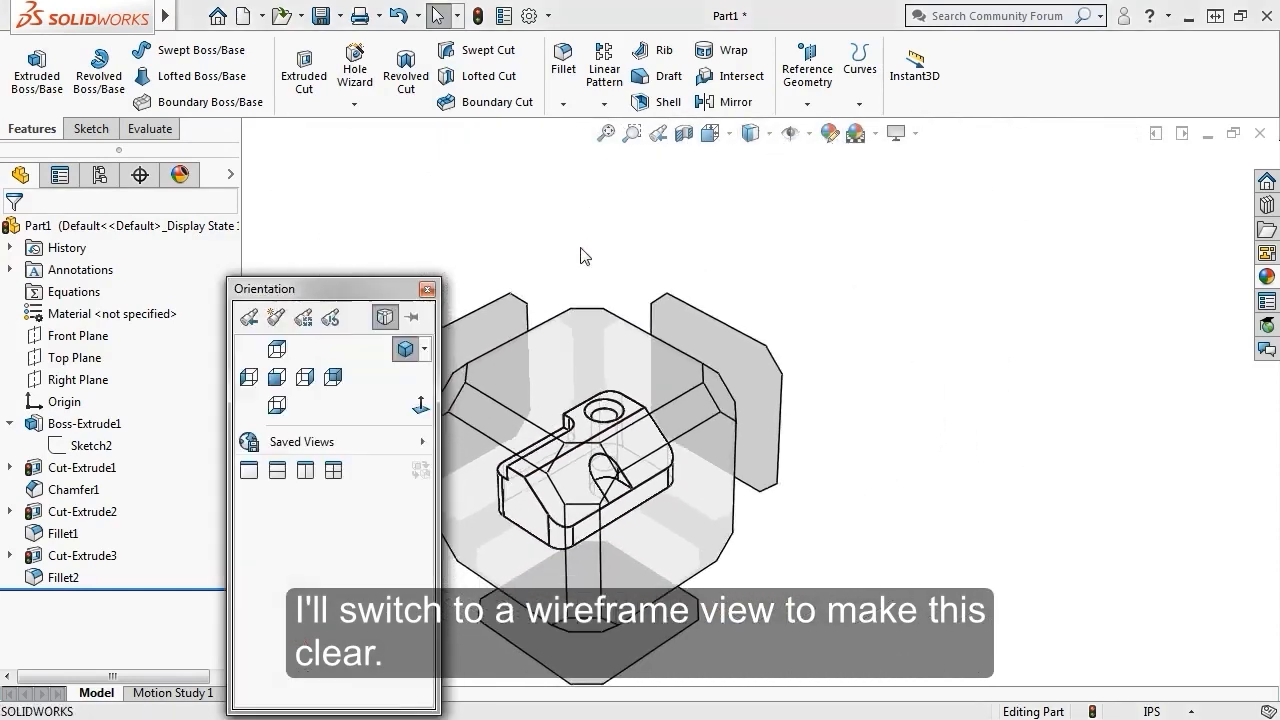
left_click(478, 484)
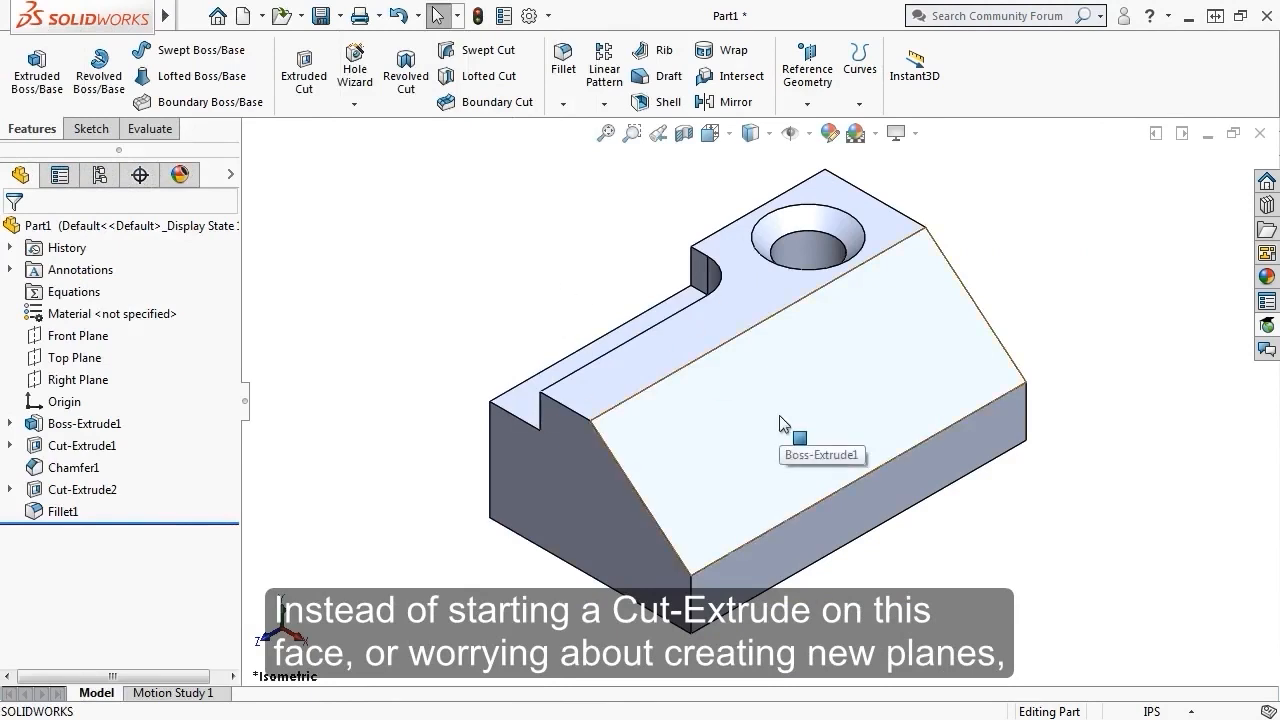
- Start a sketch on the block's top face and look straight at the sketch plane
left_click(685, 343)
left_click(771, 287)
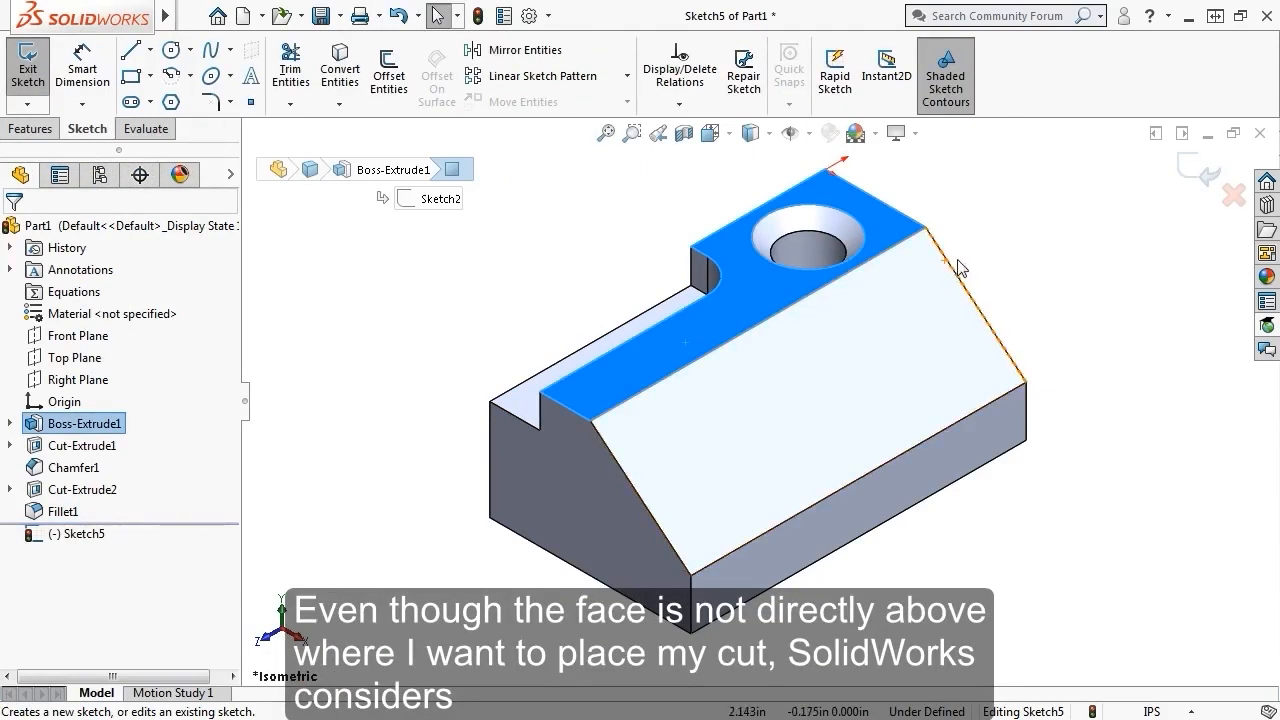
middle_click_drag(958, 268, 786, 251)
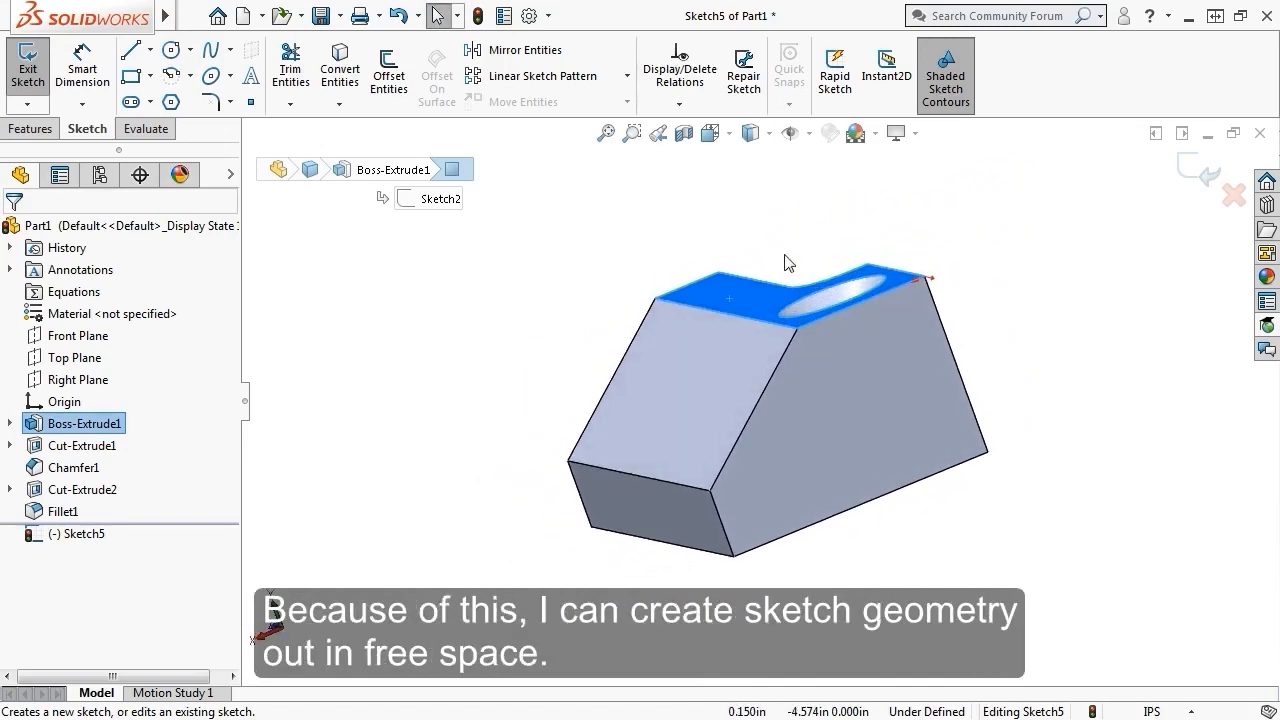
key("ctrl+7")
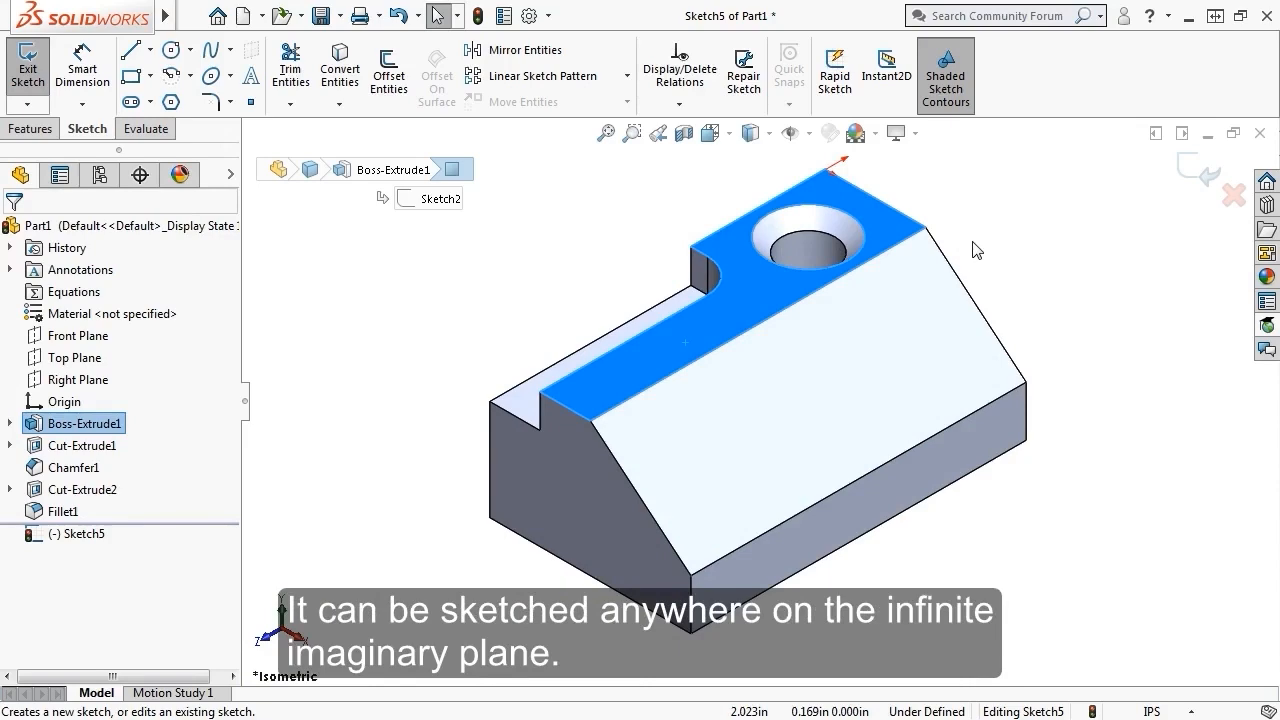
key("space")
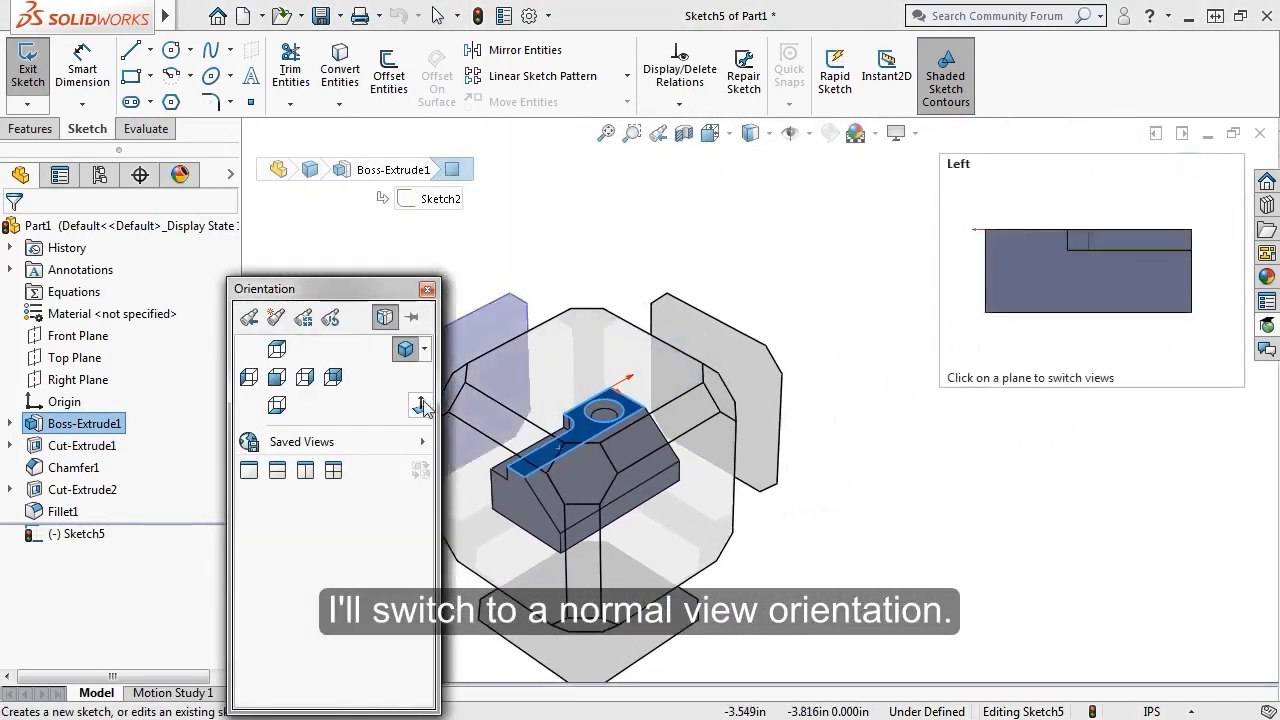
left_click(421, 404)
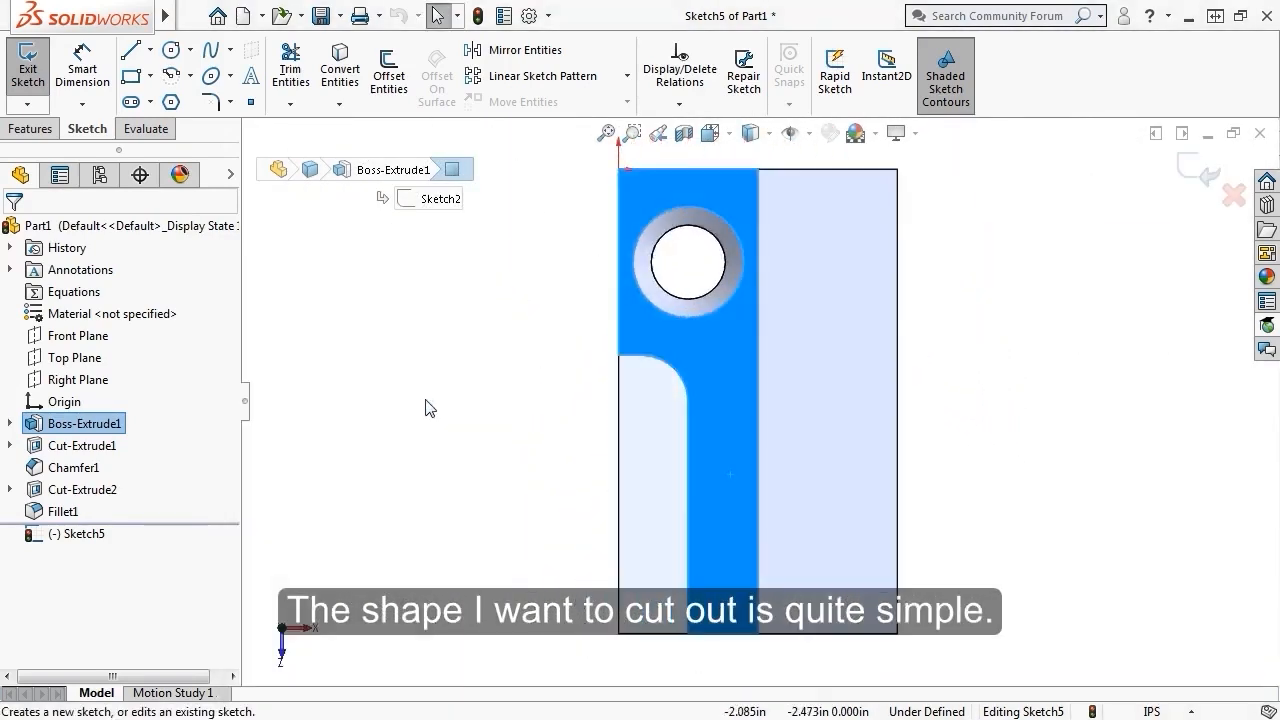
- Sketch a closed slot profile on the block's sloped side edge, with straight sides about 0.83 in long joined by a tangent arc
key("s")
left_click(443, 425)
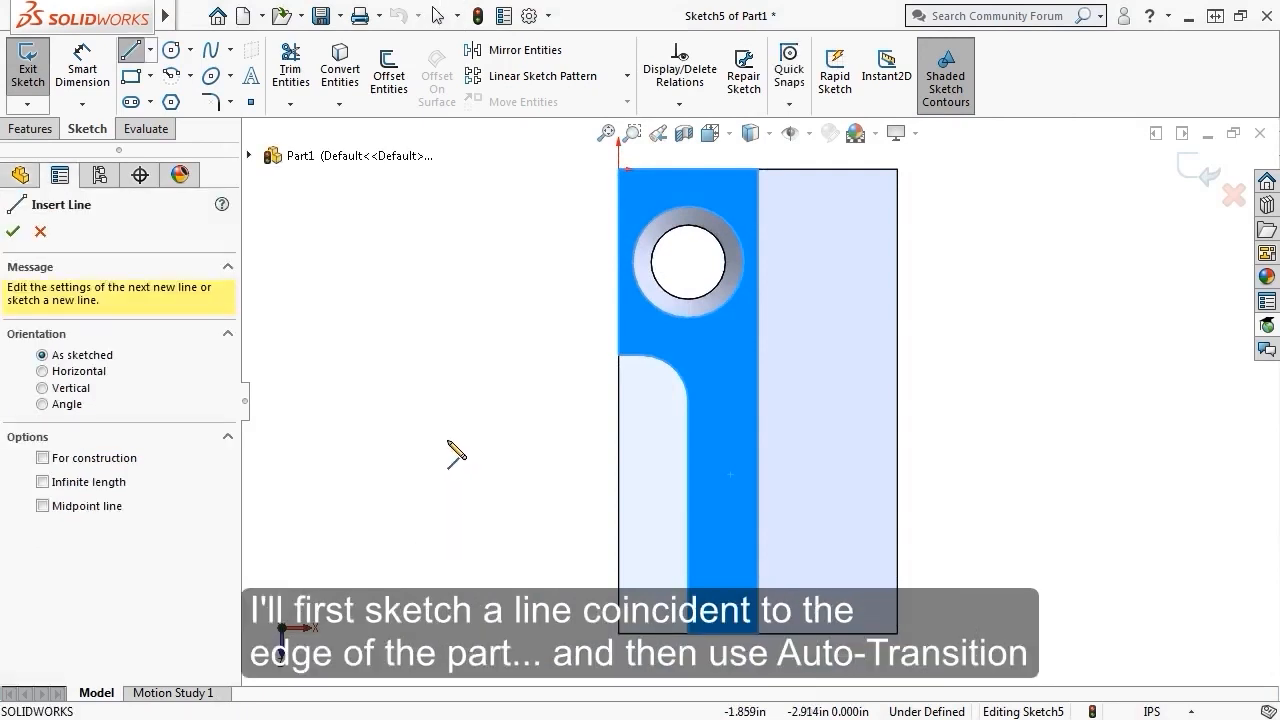
left_click(896, 382)
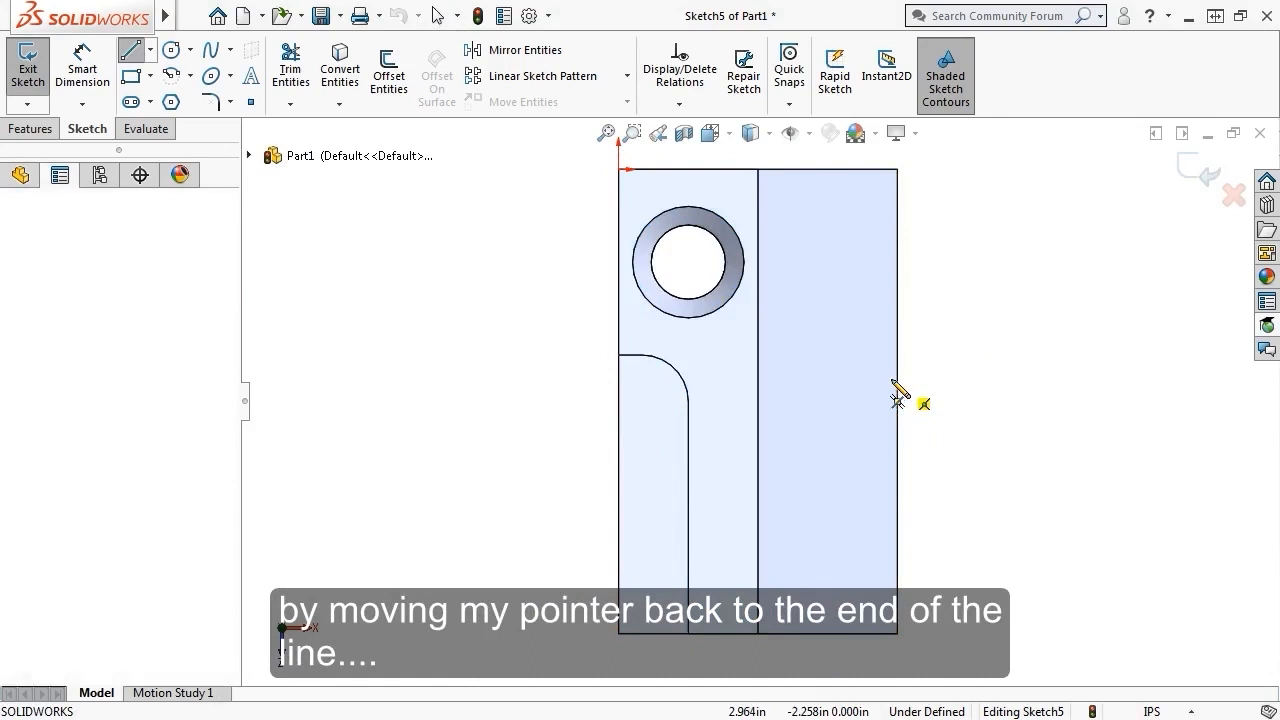
left_click(822, 380)
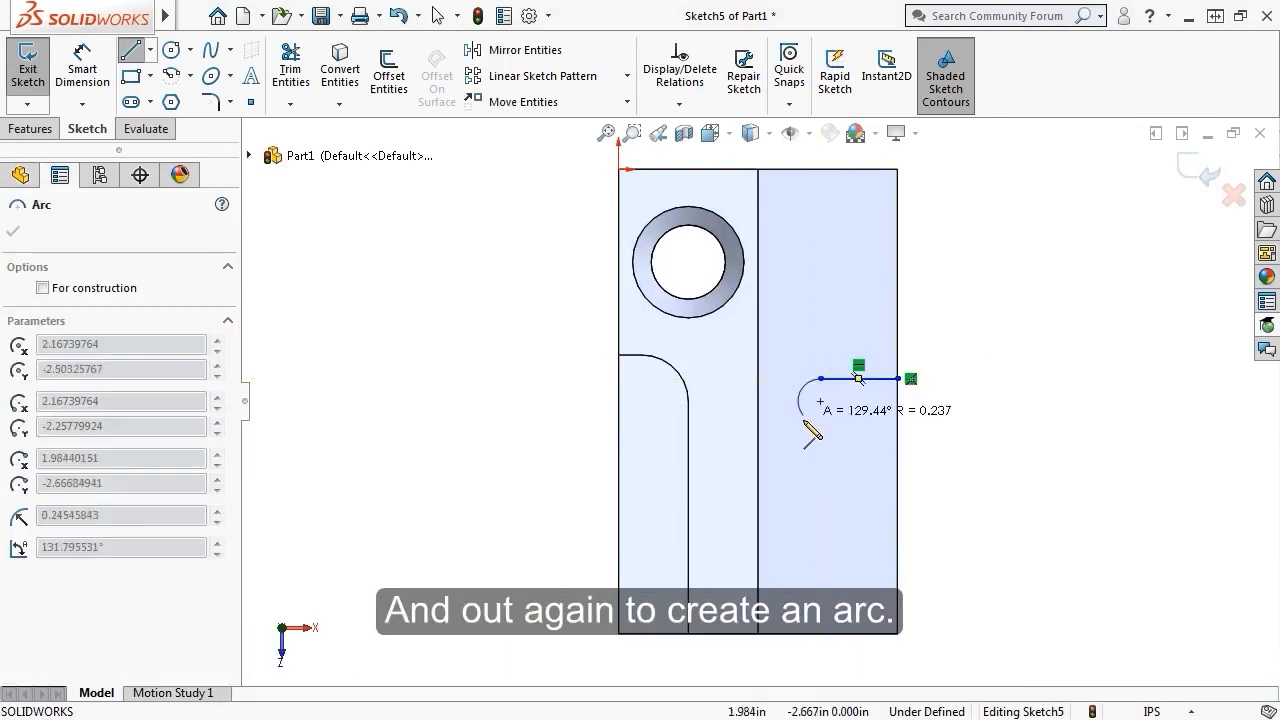
left_click(821, 477)
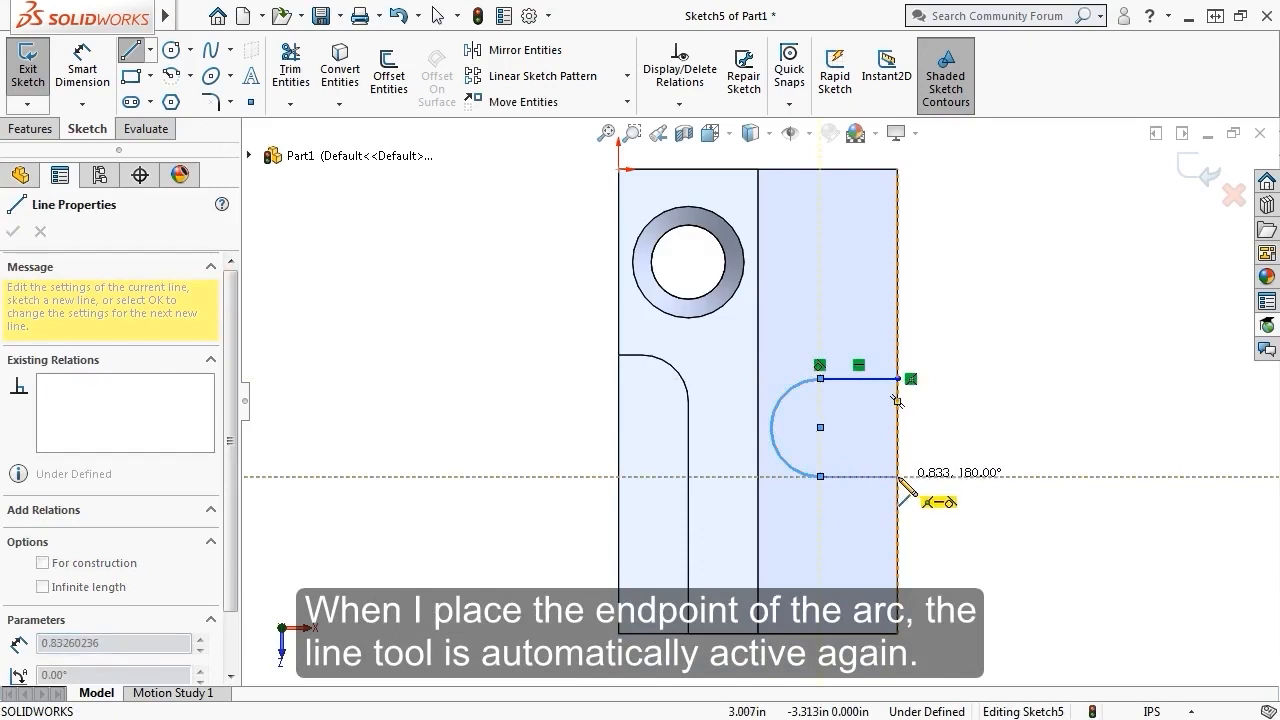
left_click(897, 477)
left_click(897, 379)
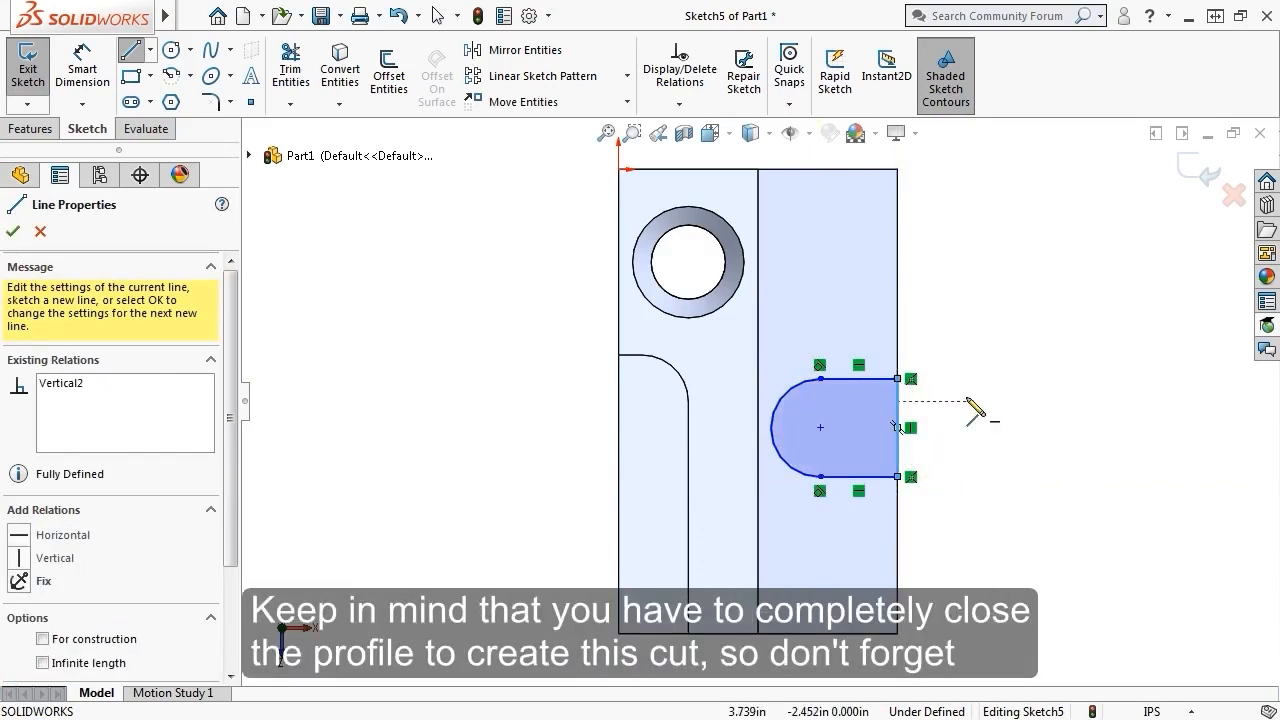
key("Escape")
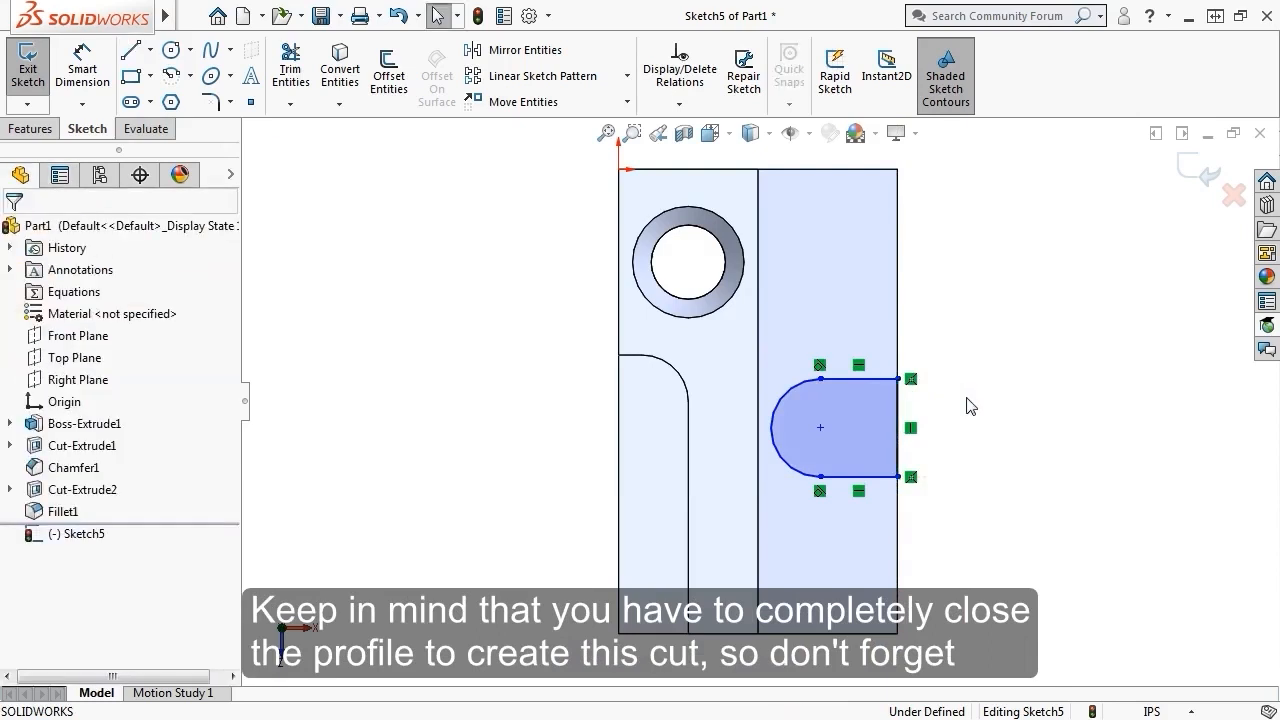
- Dimension the slot profile's straight side to 0.63 in
key("s")
left_click(1020, 418)
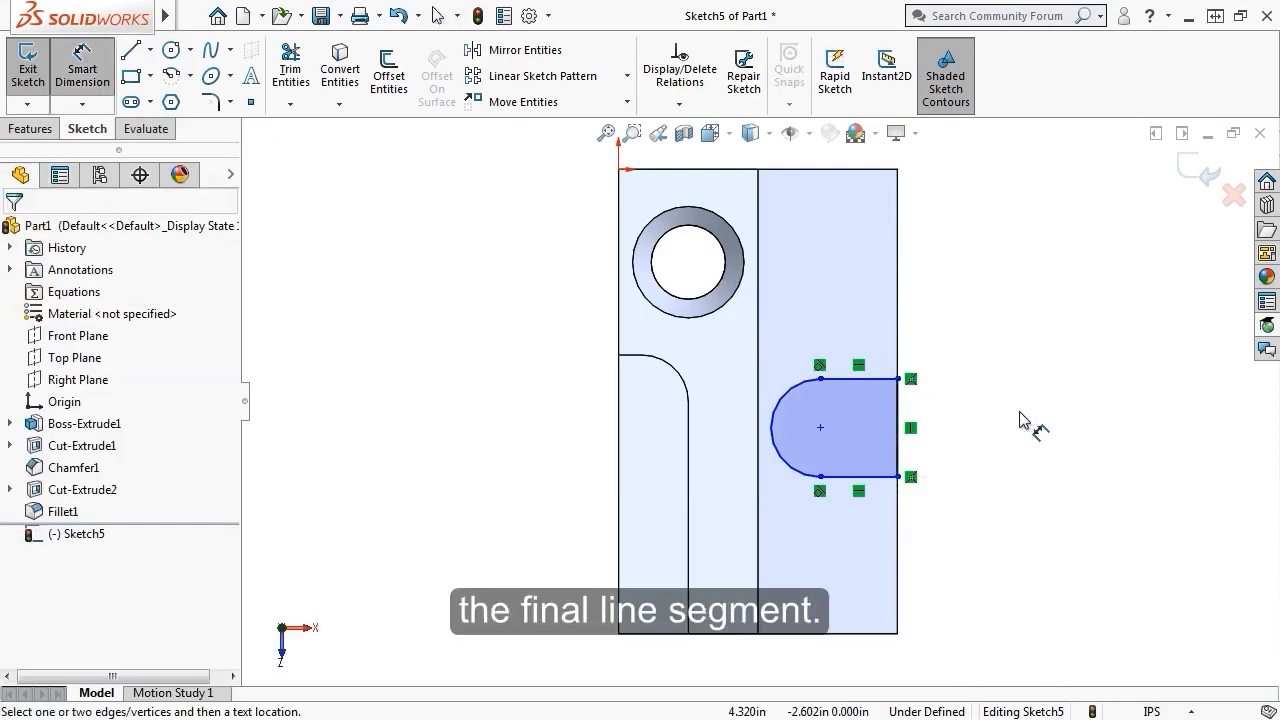
left_click(866, 379)
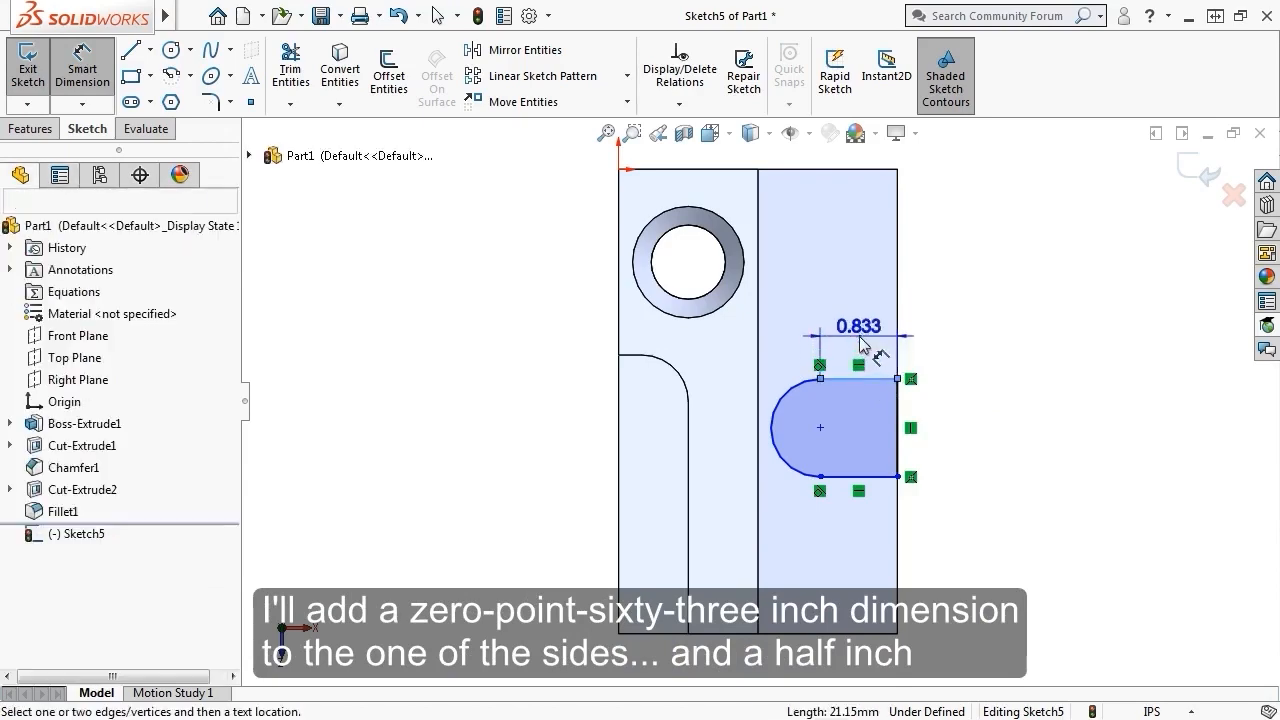
left_click(862, 343)
type("0.63")
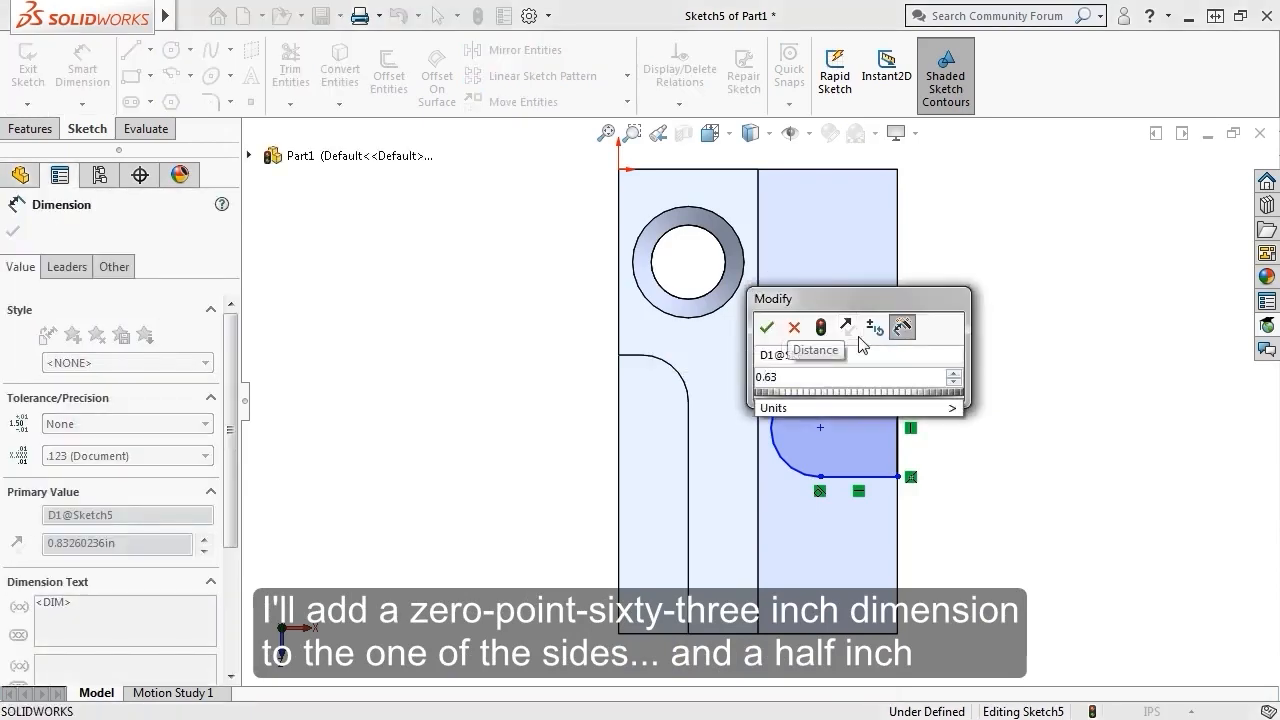
key("Return")
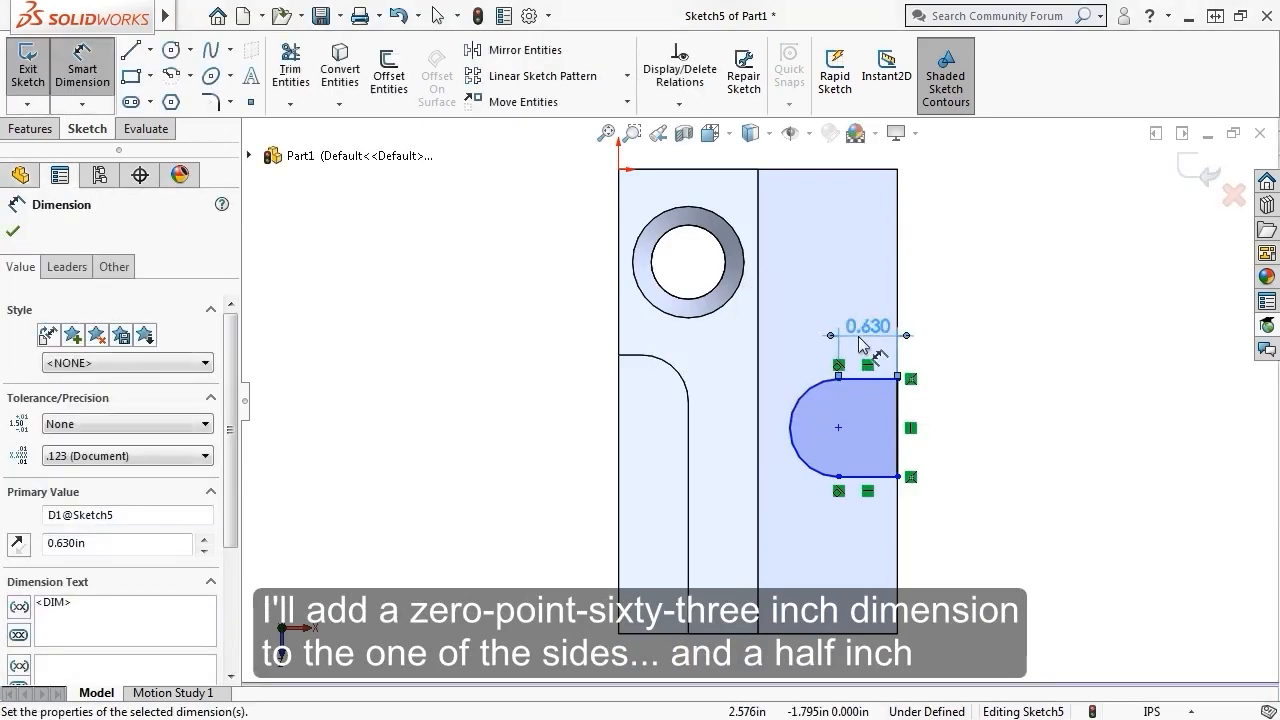
- Dimension the slot profile's arc with a 0.5 in radius
left_click(812, 392)
left_click(805, 345)
type(".5")
key("Return")
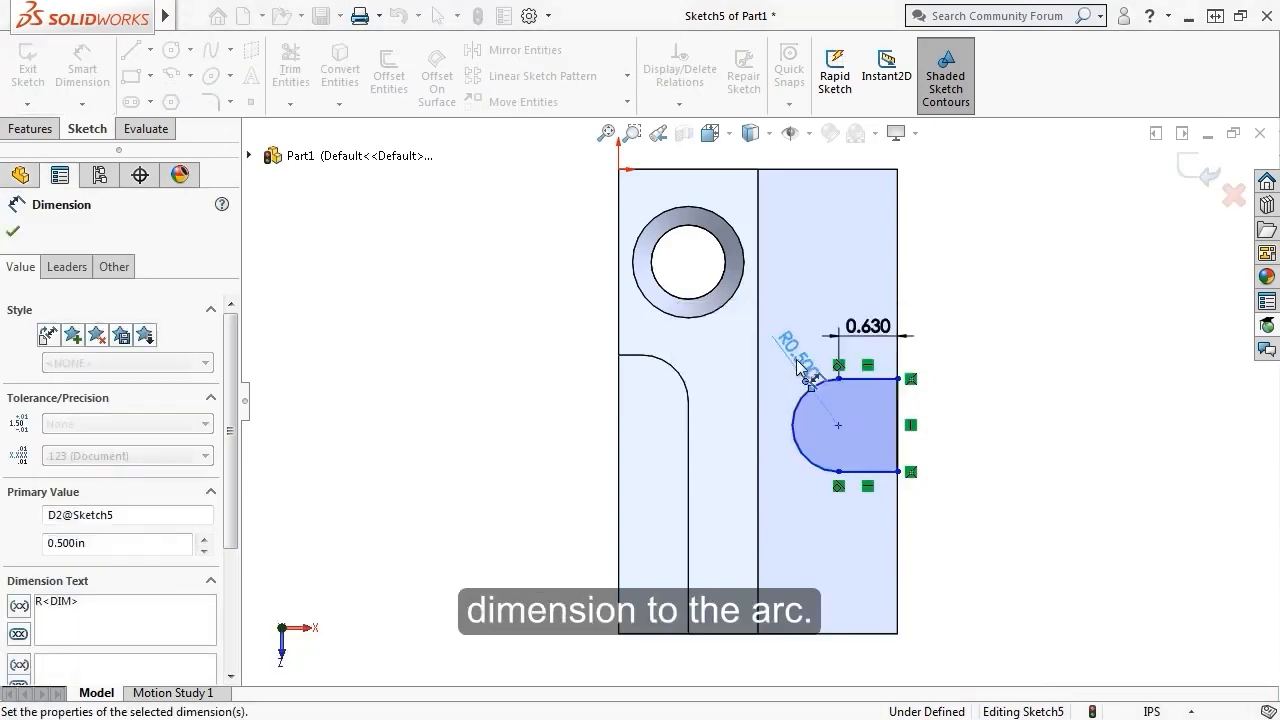
key("Escape")
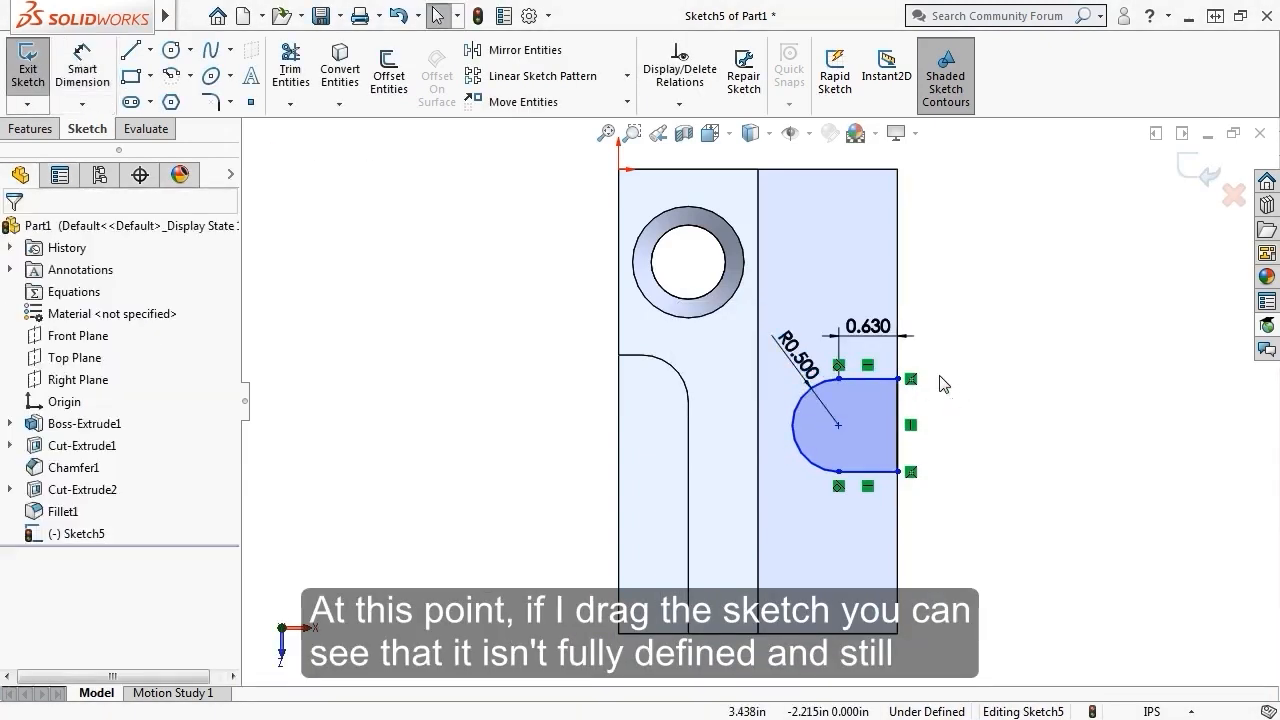
- Move the slot profile along the block's edge and dimension its arc centre 2.5 in from the block's short end edge near the hole
mouse_move(838, 430)
left_mouse_down()
mouse_move(841, 474)
mouse_move(841, 305)
mouse_move(866, 364)
left_mouse_up()
left_click(975, 370)
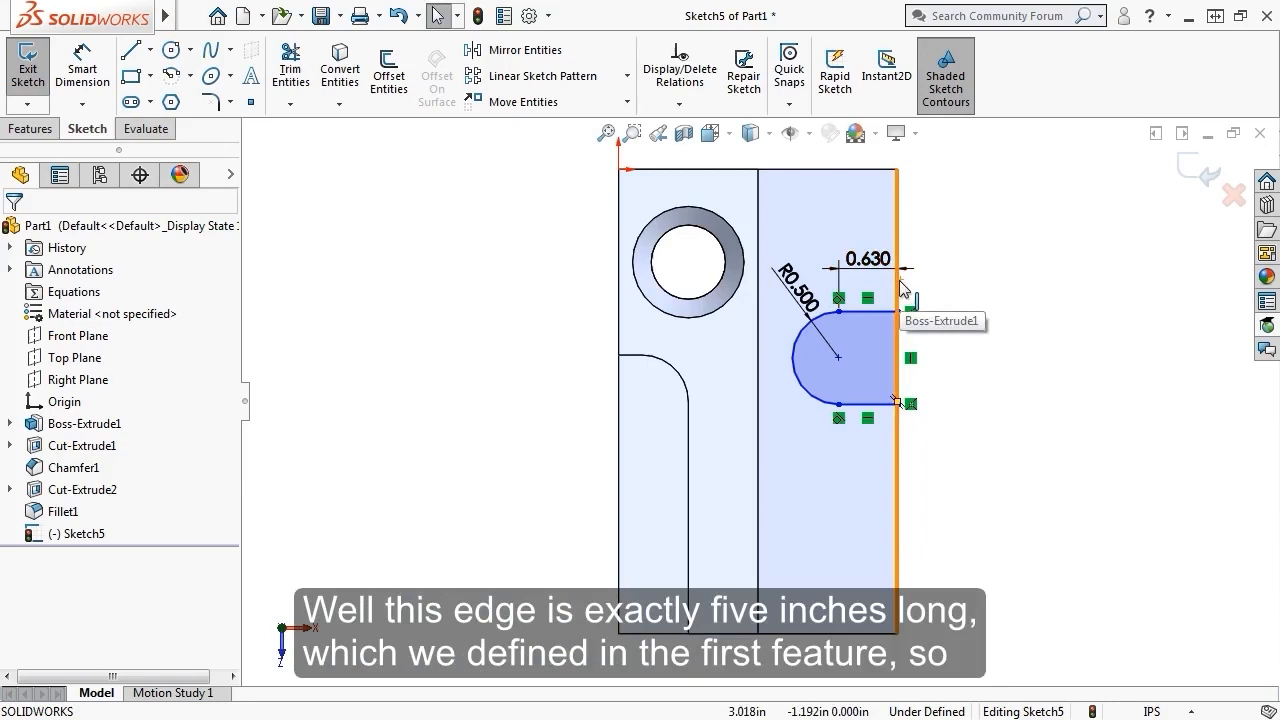
key("s")
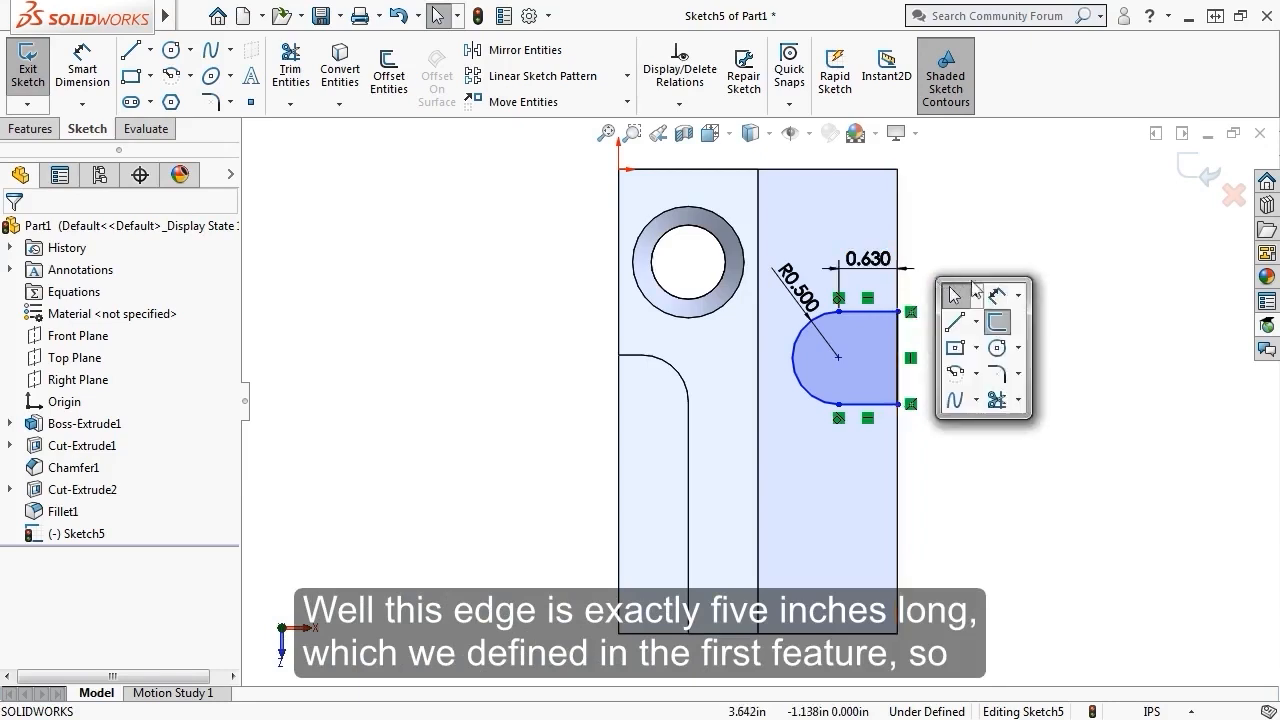
left_click(996, 297)
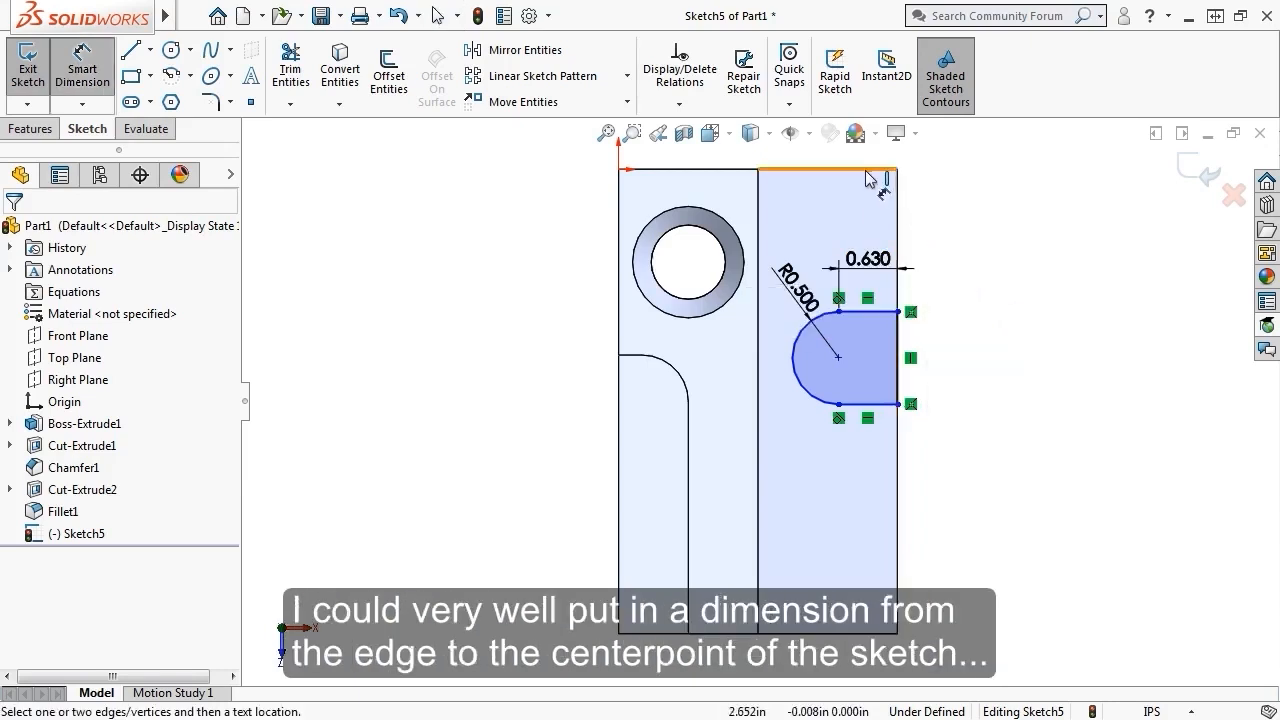
left_click(868, 170)
left_click(839, 357)
left_click(963, 300)
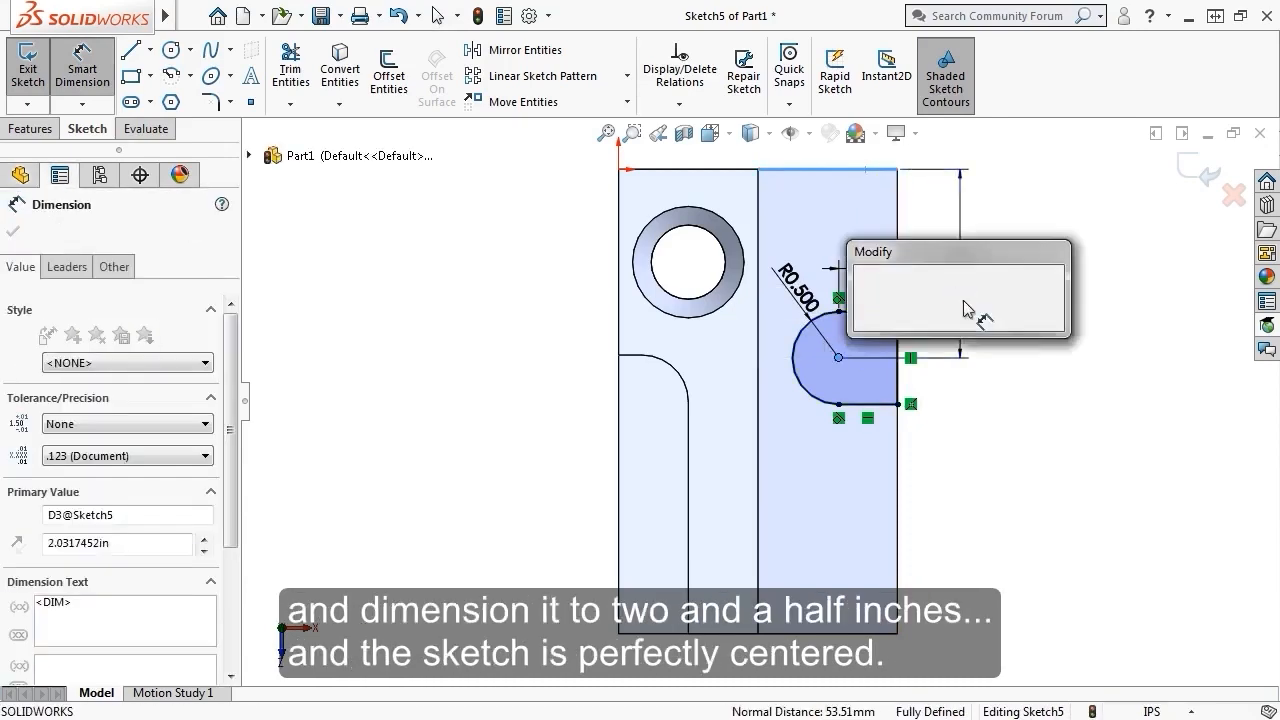
type("2.5")
key("Return")
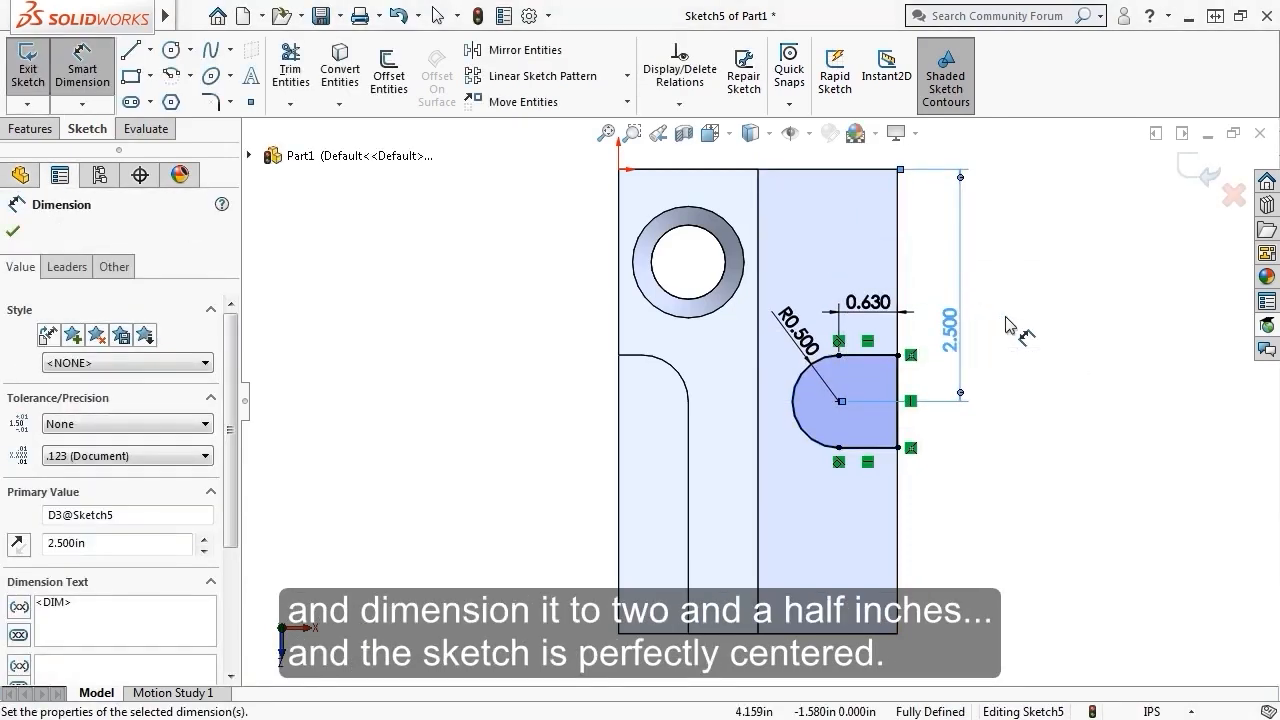
key("Escape")
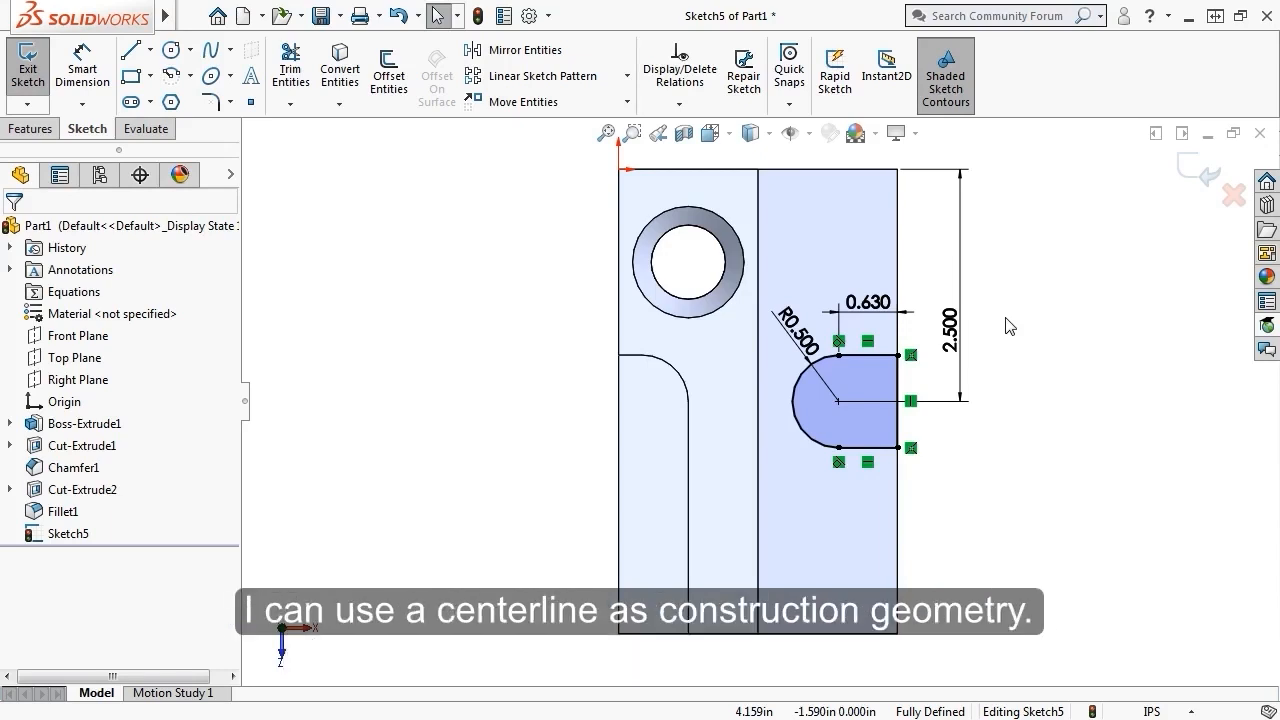
- Delete the 2.5 in position dimension and move the slot profile toward the hole end of the block
left_click(961, 310)
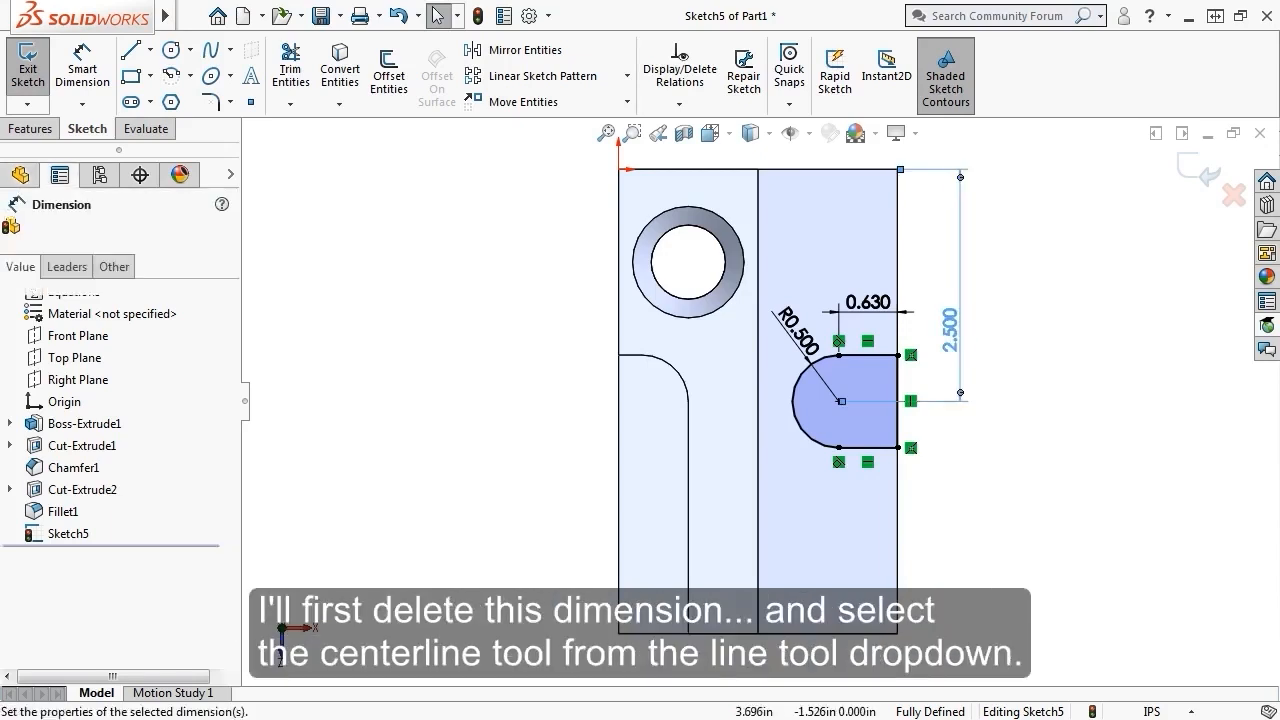
key("Delete")
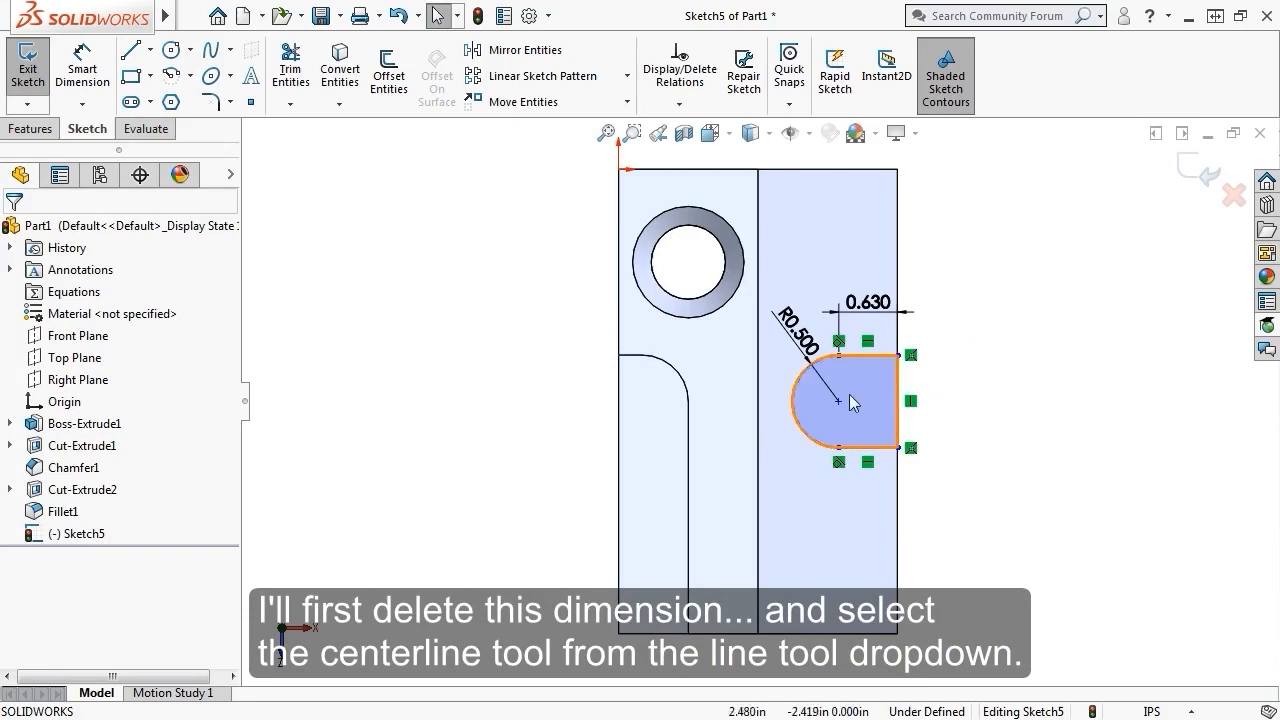
left_click_drag(839, 401, 840, 300)
- Sketch a horizontal centerline from the midpoint of the block's long edge at the slot across and past the opposite side
key("s")
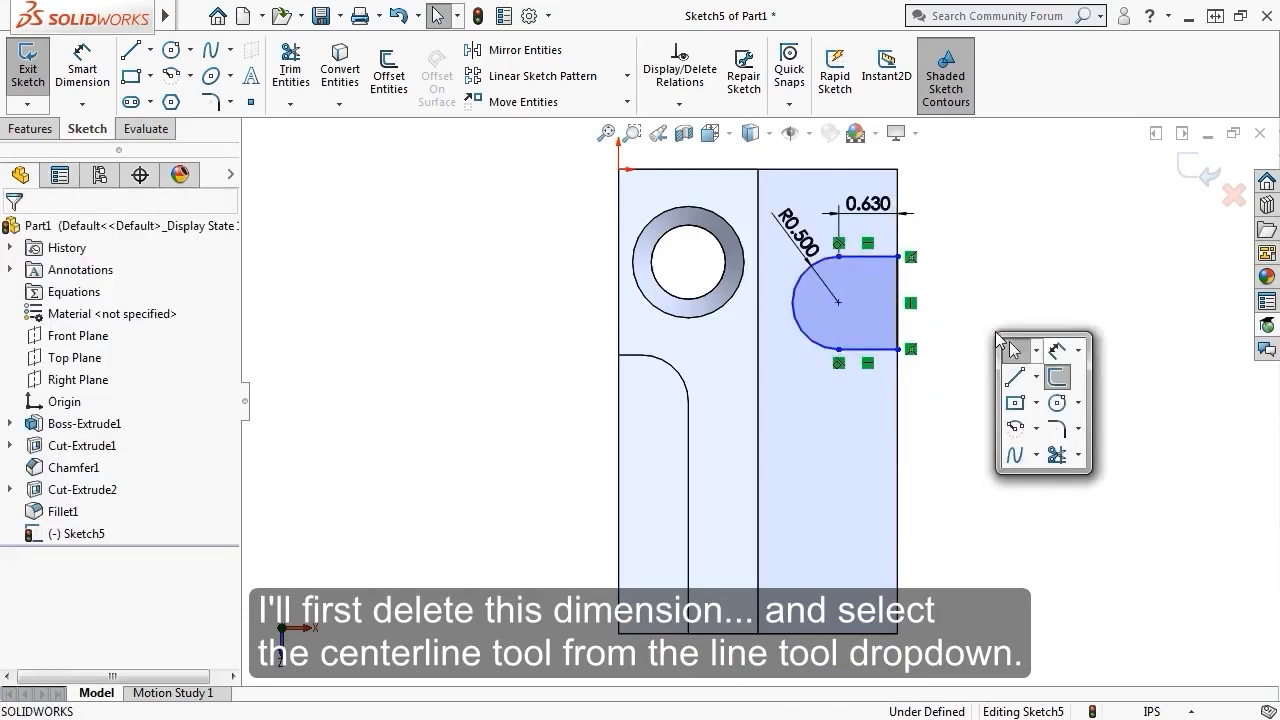
left_click(1036, 380)
left_click(1045, 428)
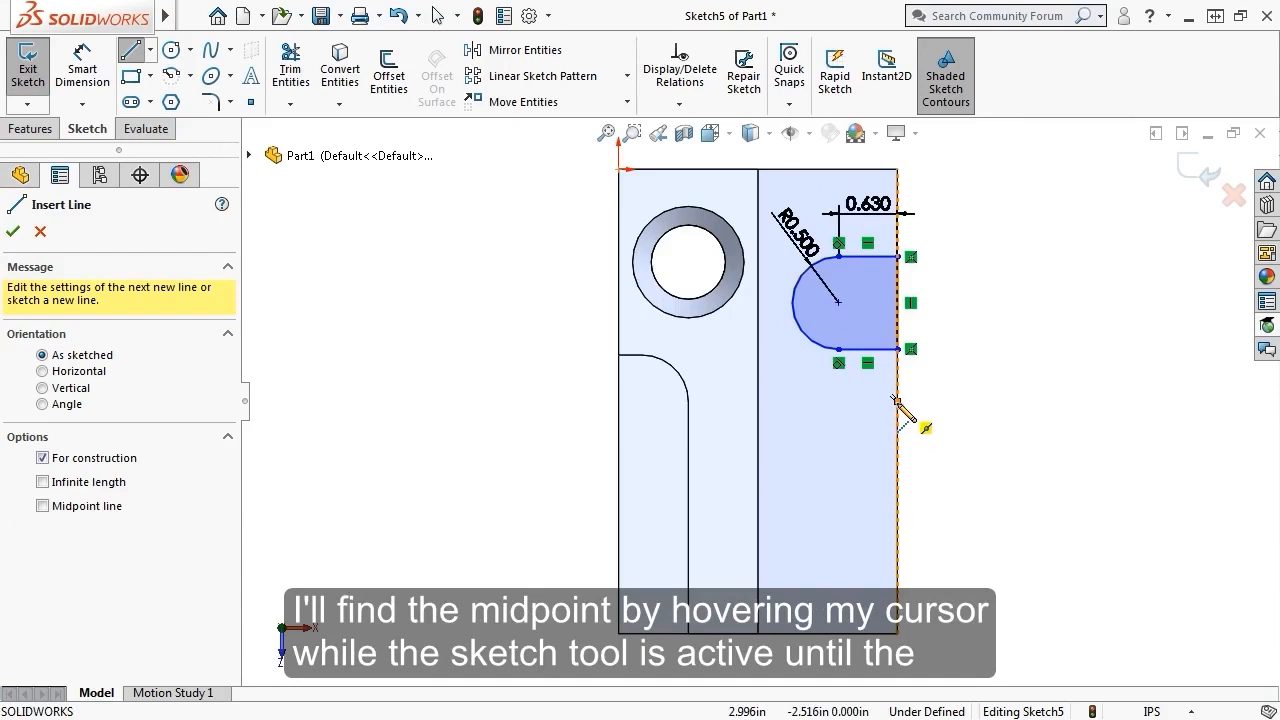
left_click(896, 400)
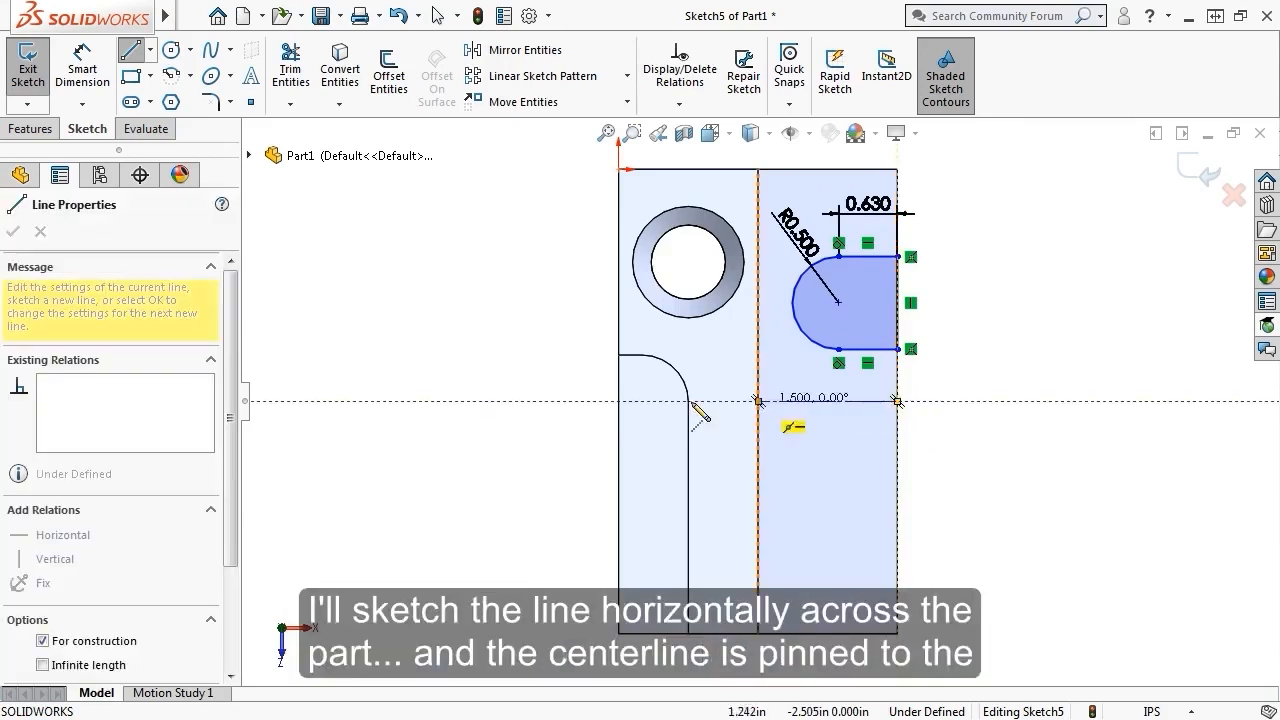
left_click(556, 401)
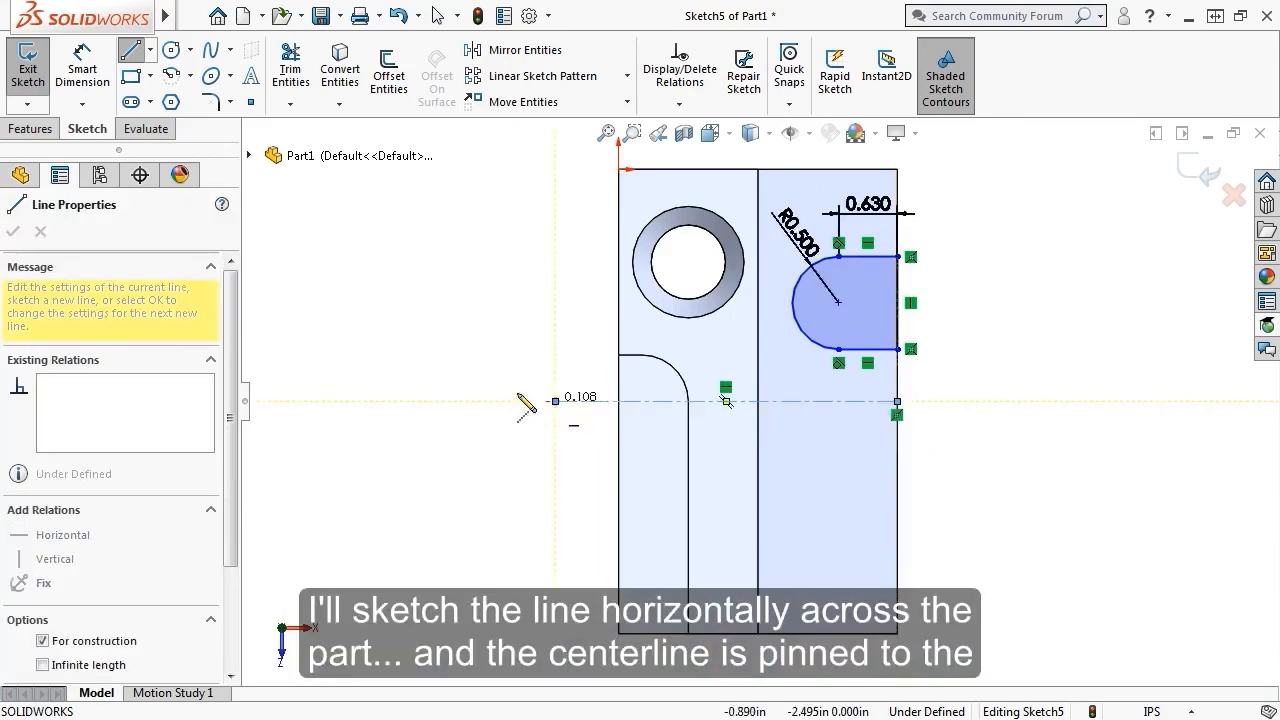
key("Escape")
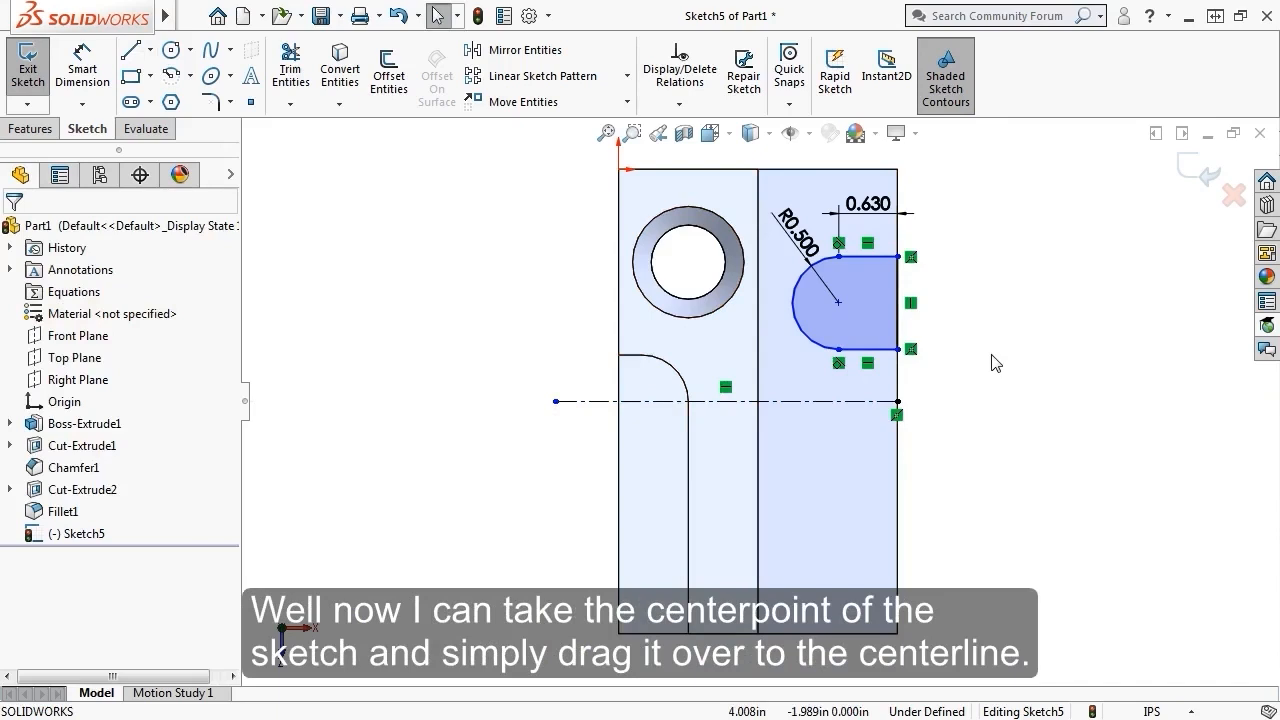
- Move the slot profile's arc centre onto the centerline so that it is coincident with it
left_click_drag(838, 302, 843, 402)
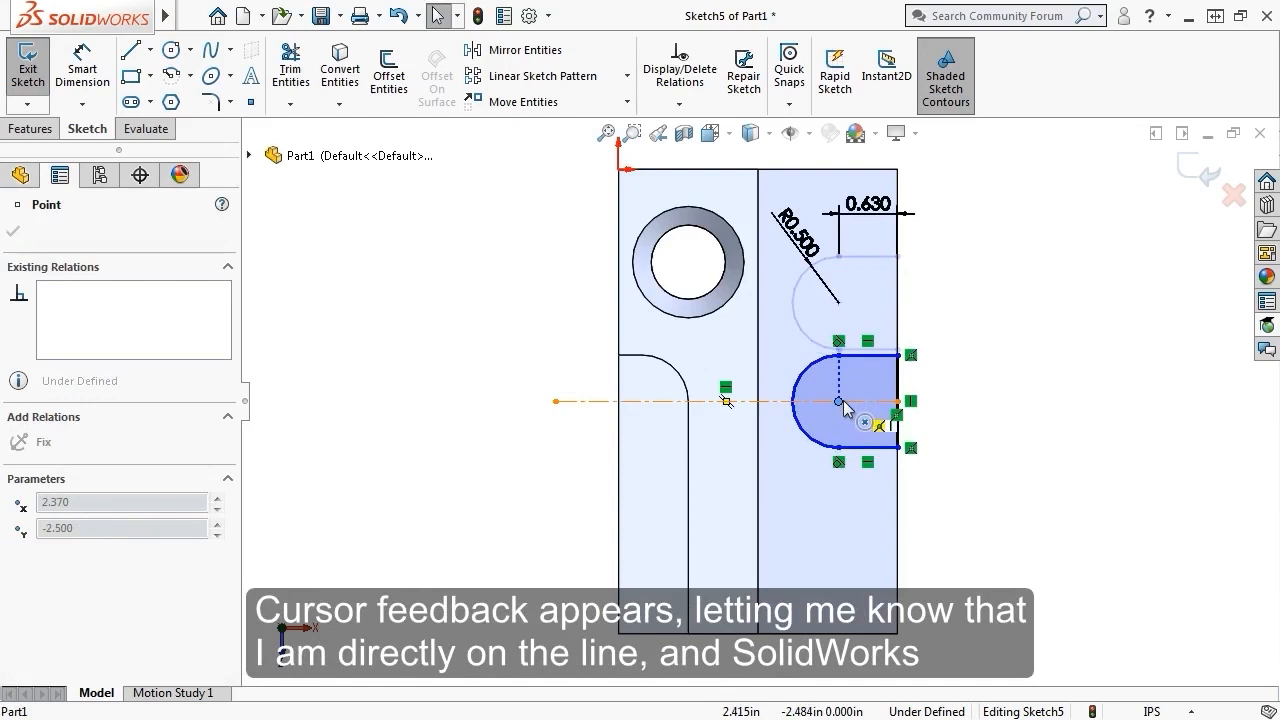
left_click_drag(843, 402, 845, 403)
left_click(975, 409)
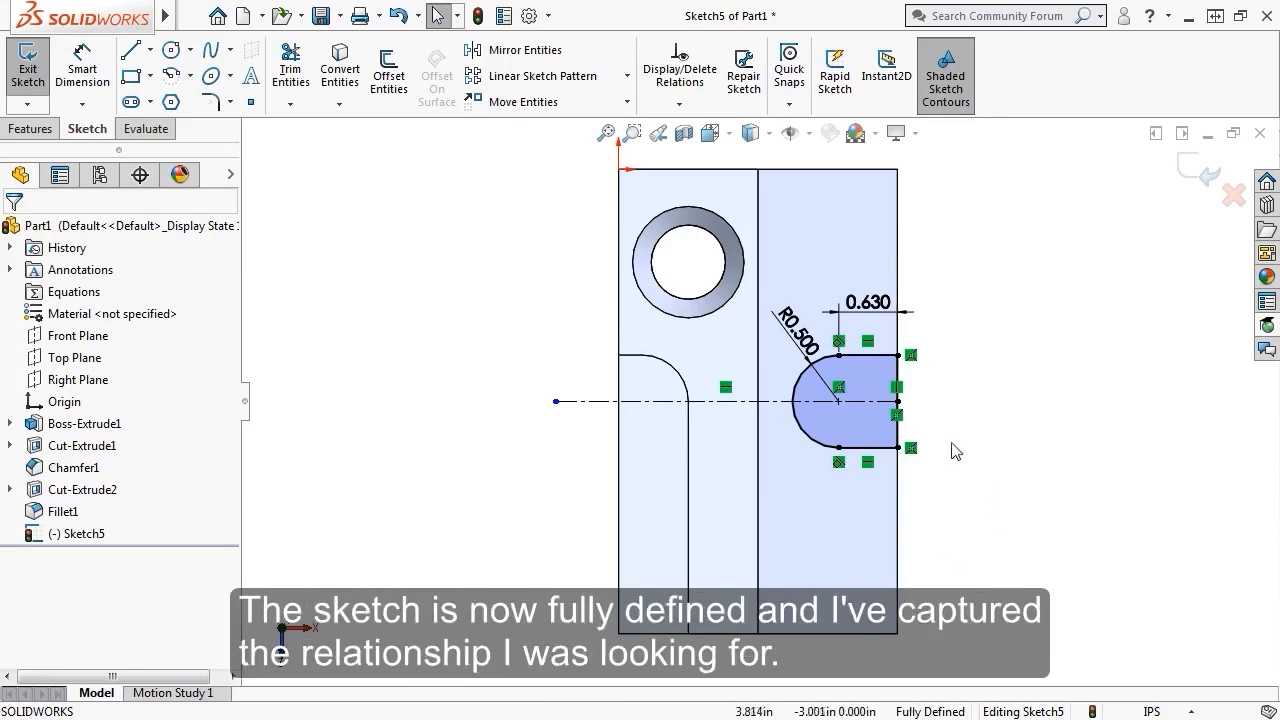
- Extrude-cut the slot profile using the Up To Vertex end condition, ending at the lower edge of the sloped face
left_click(40, 132)
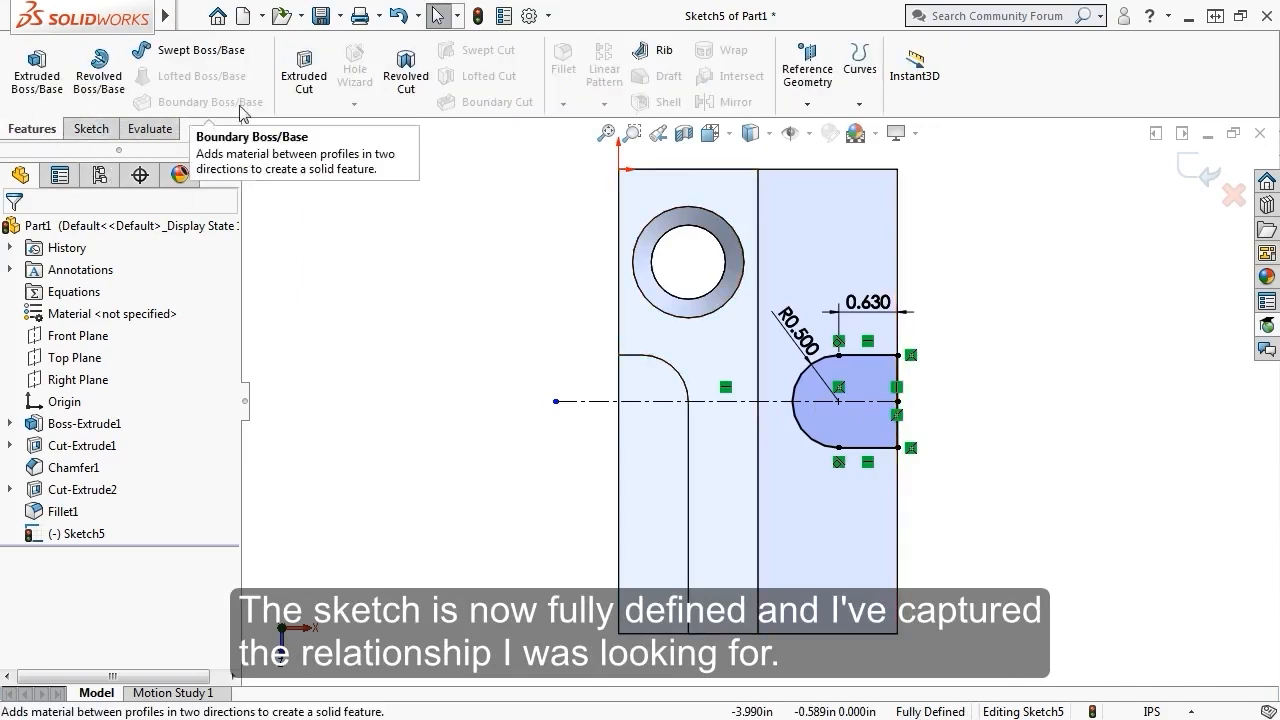
left_click(304, 70)
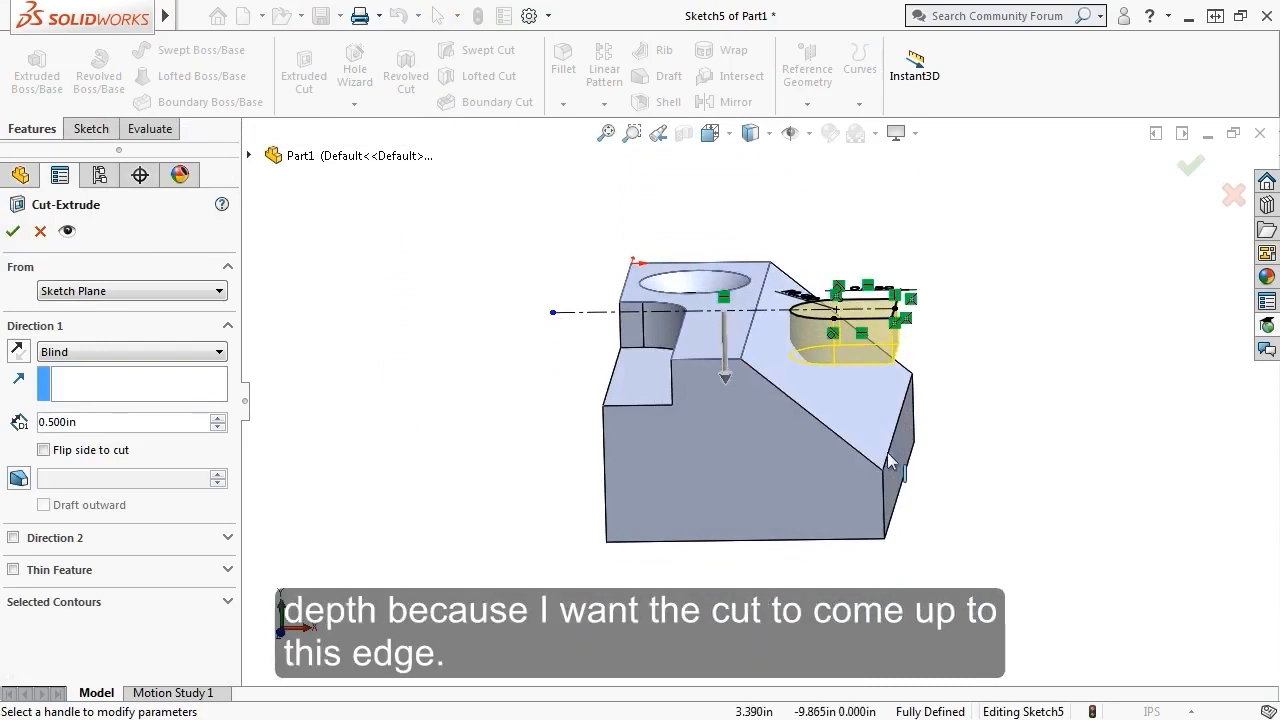
left_click(196, 353)
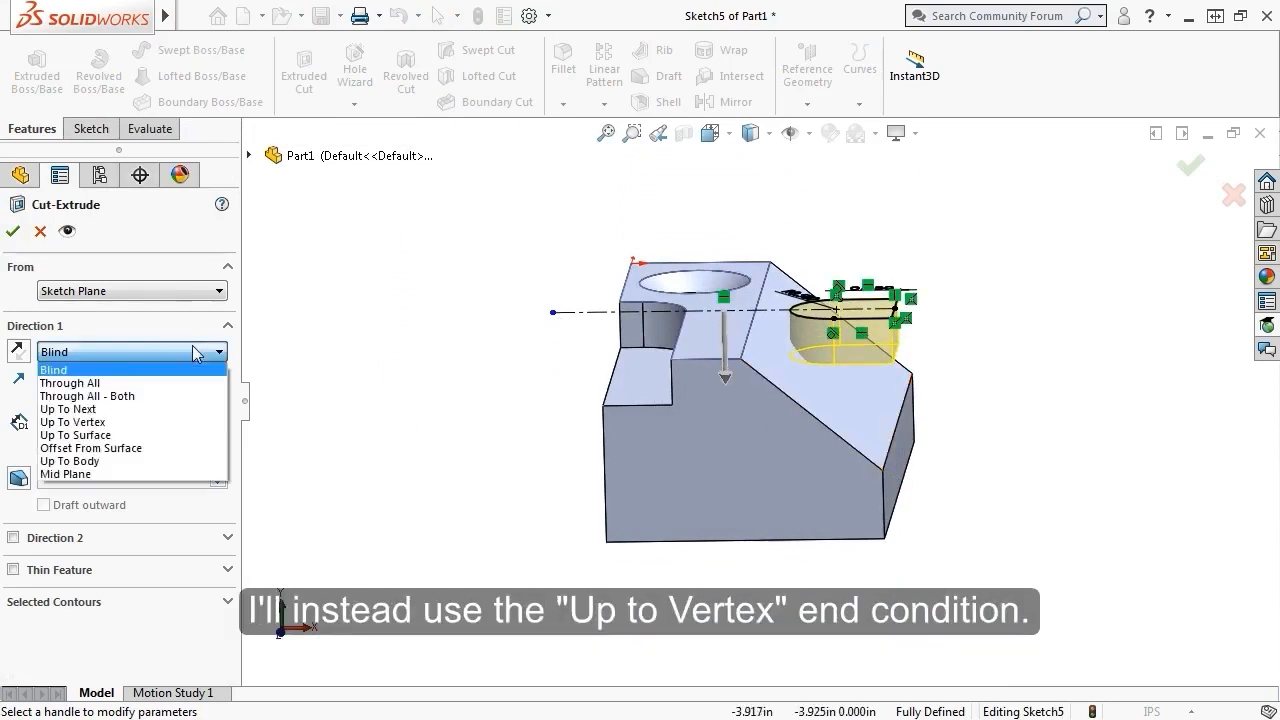
left_click(151, 422)
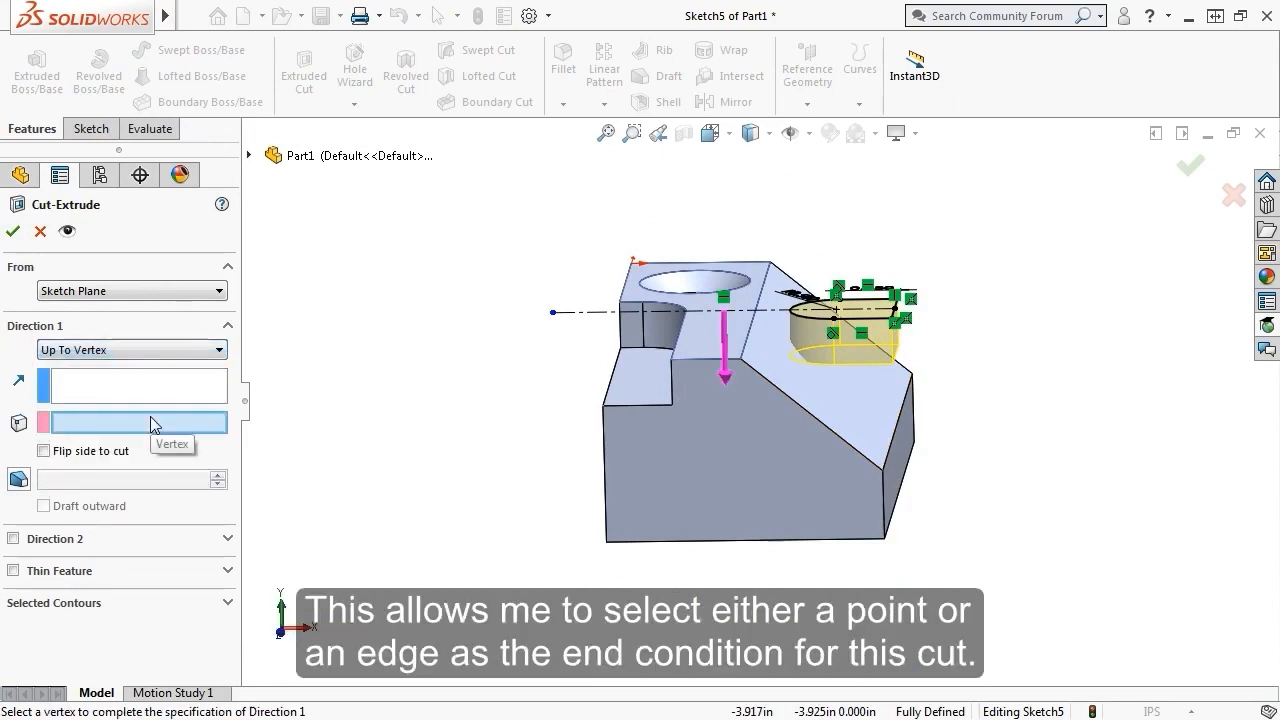
left_click(155, 424)
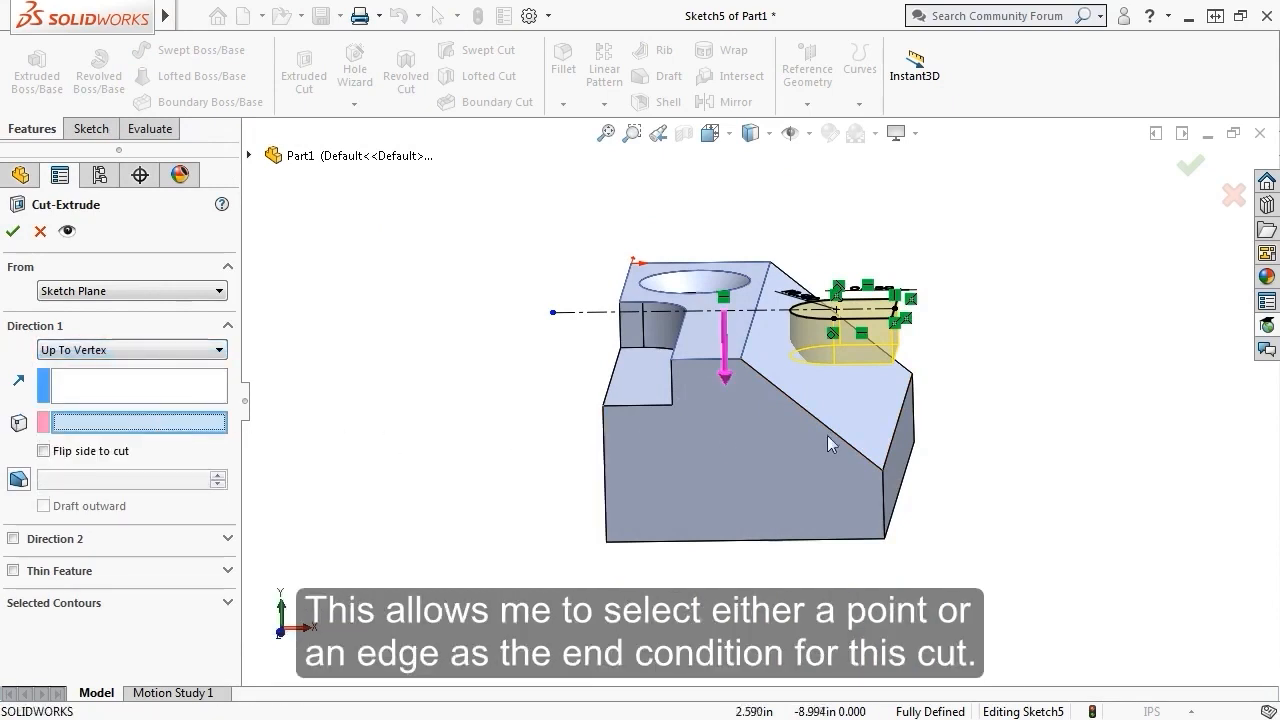
left_click(889, 450)
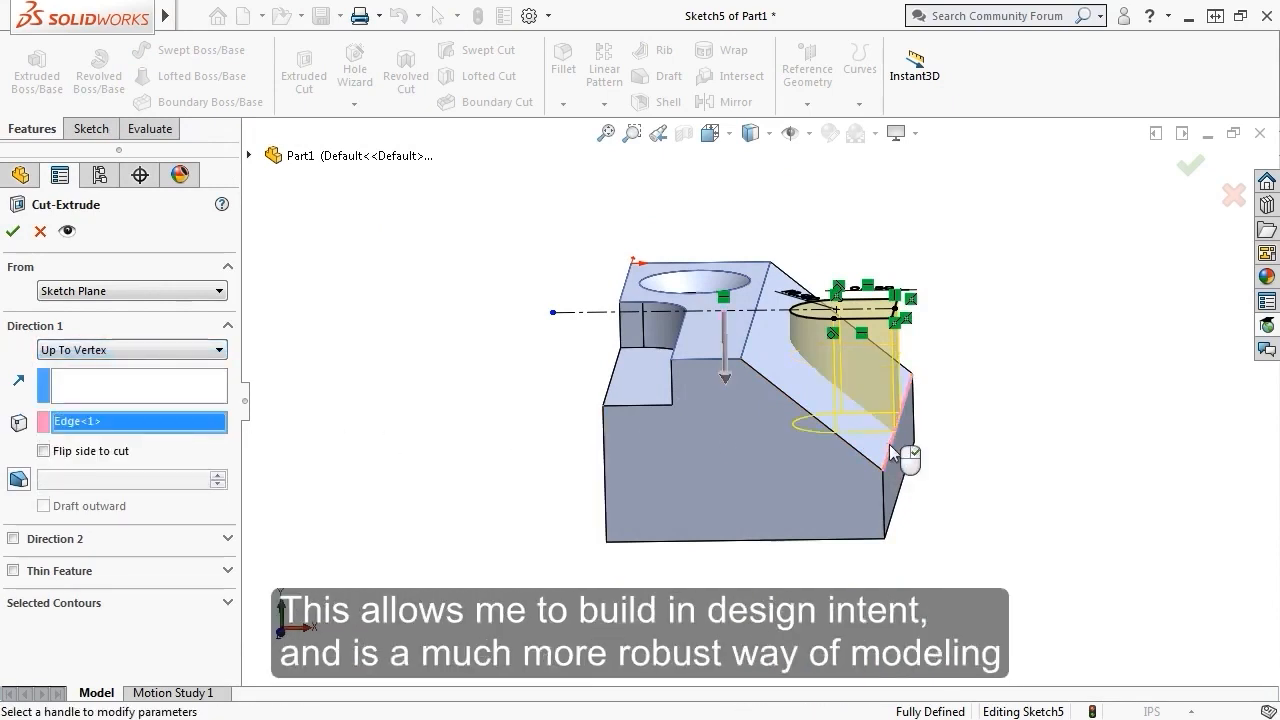
left_click(13, 231)
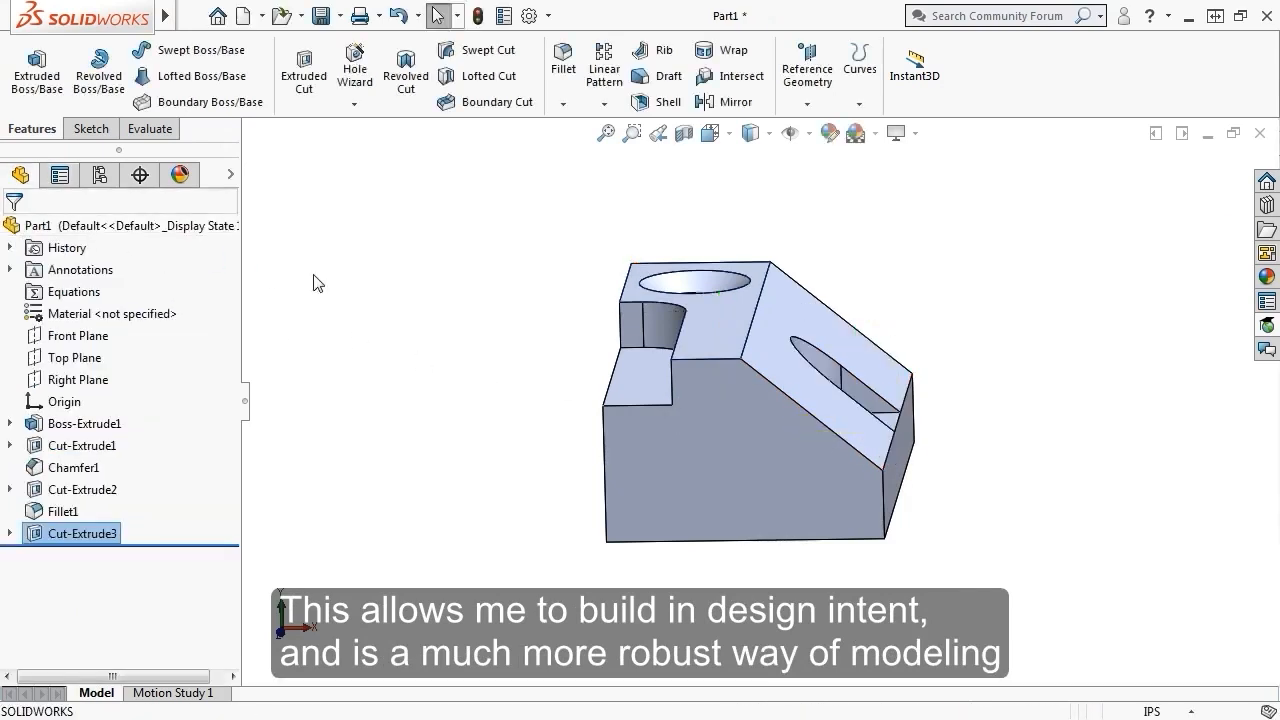
- Fillet the block's four vertical outer corner edges, including the hidden one behind the hole, with a 0.5 in radius
key("ctrl+7")
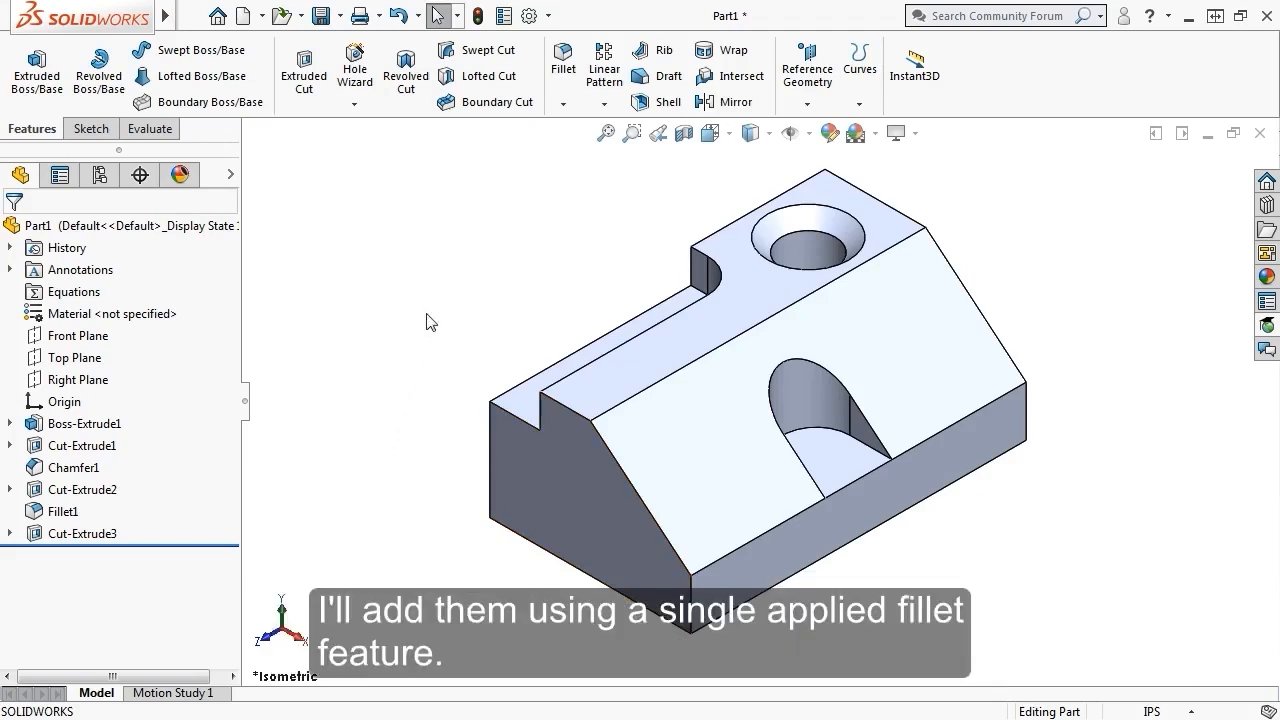
left_click(558, 98)
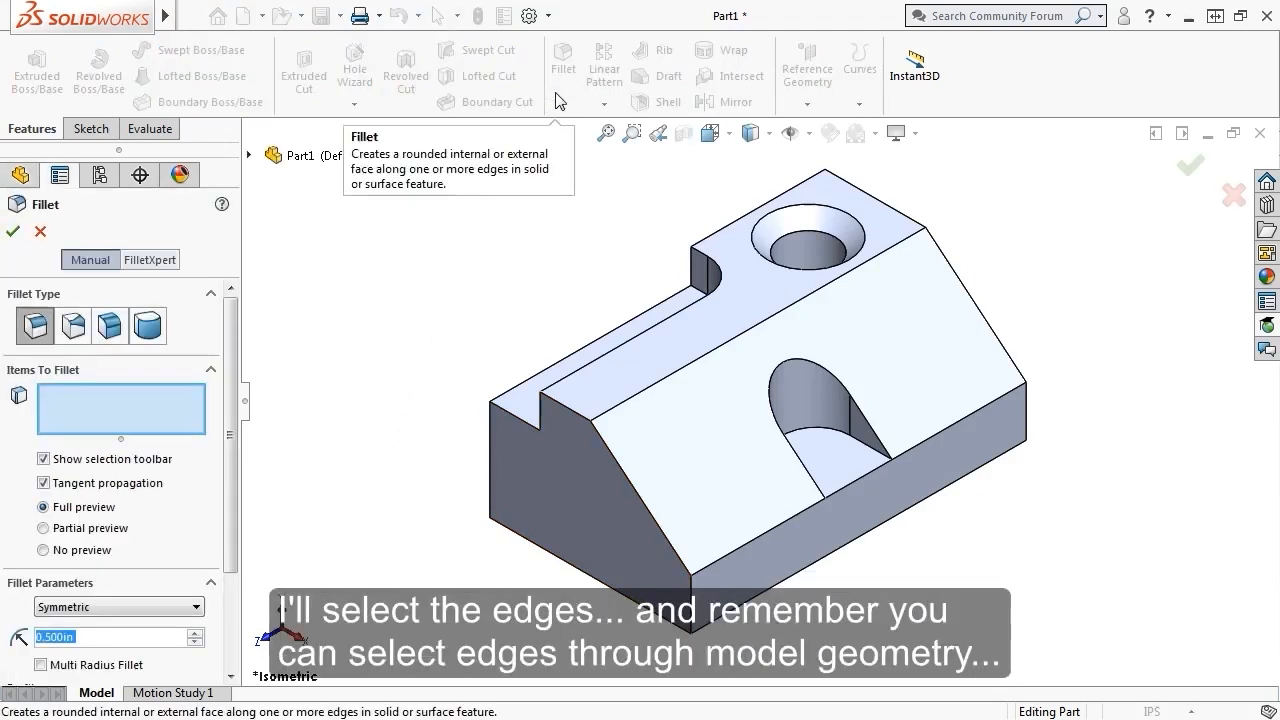
left_click(692, 596)
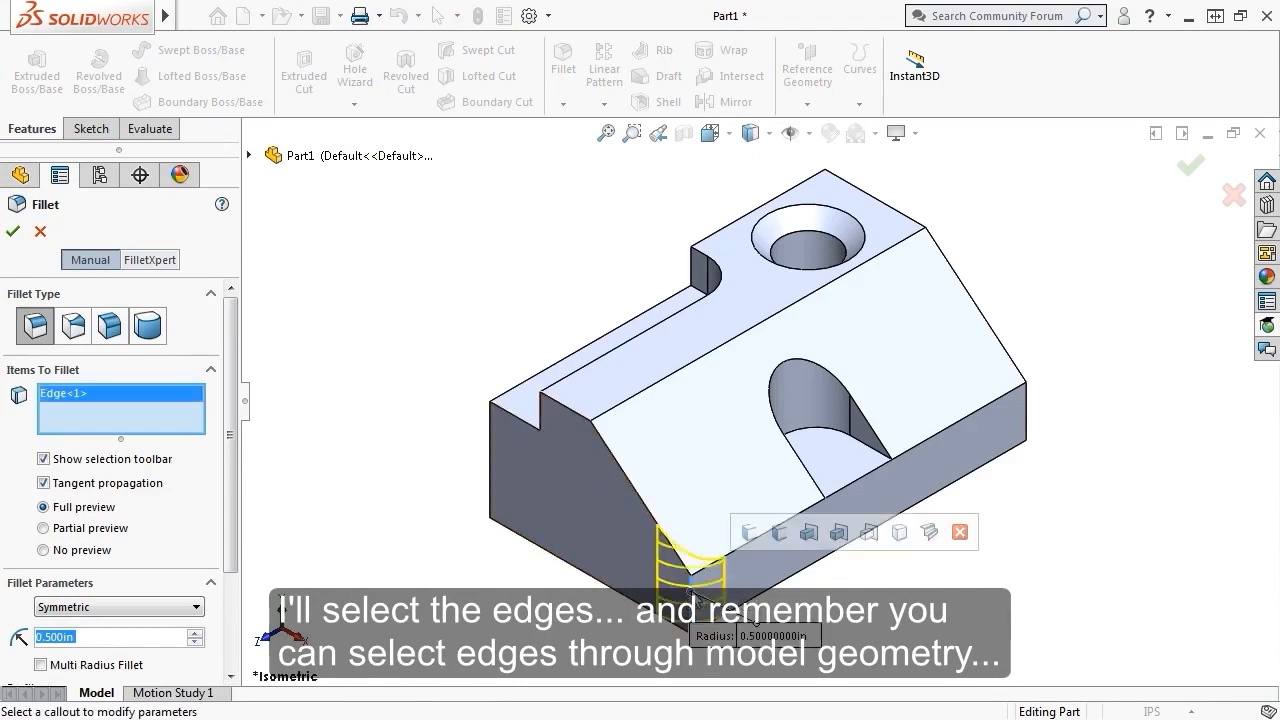
left_click(1030, 425)
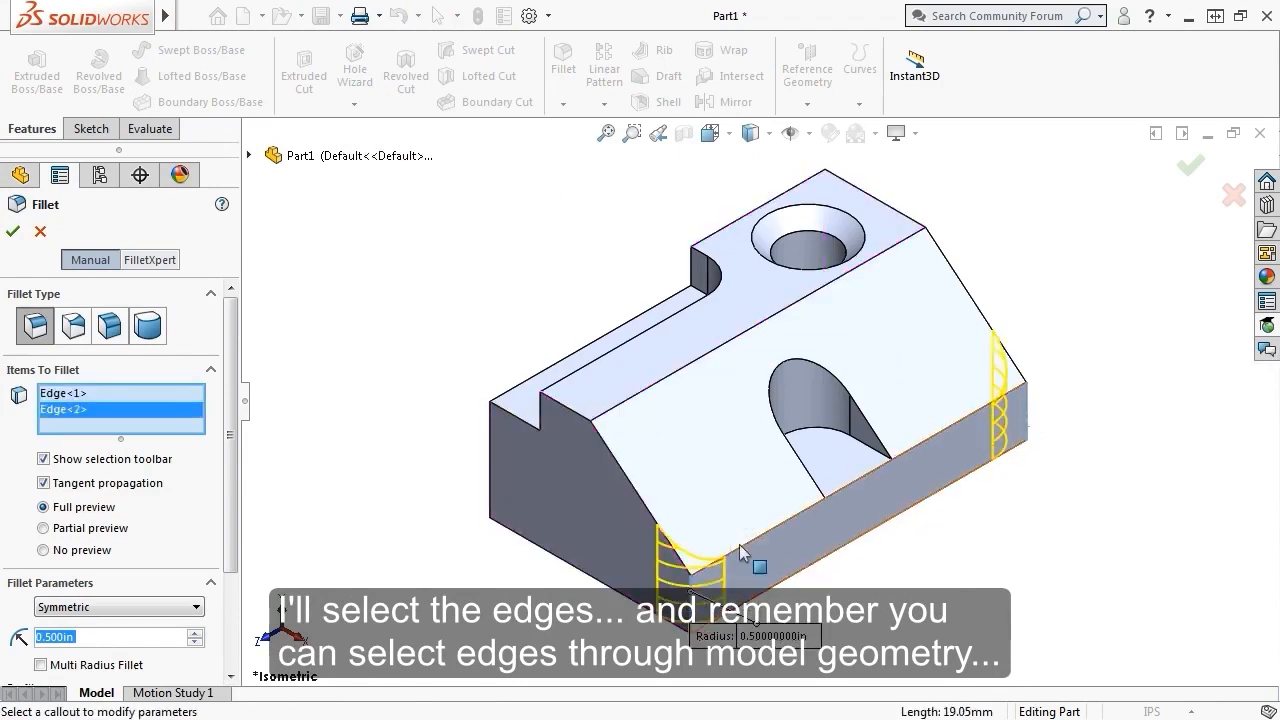
left_click(491, 487)
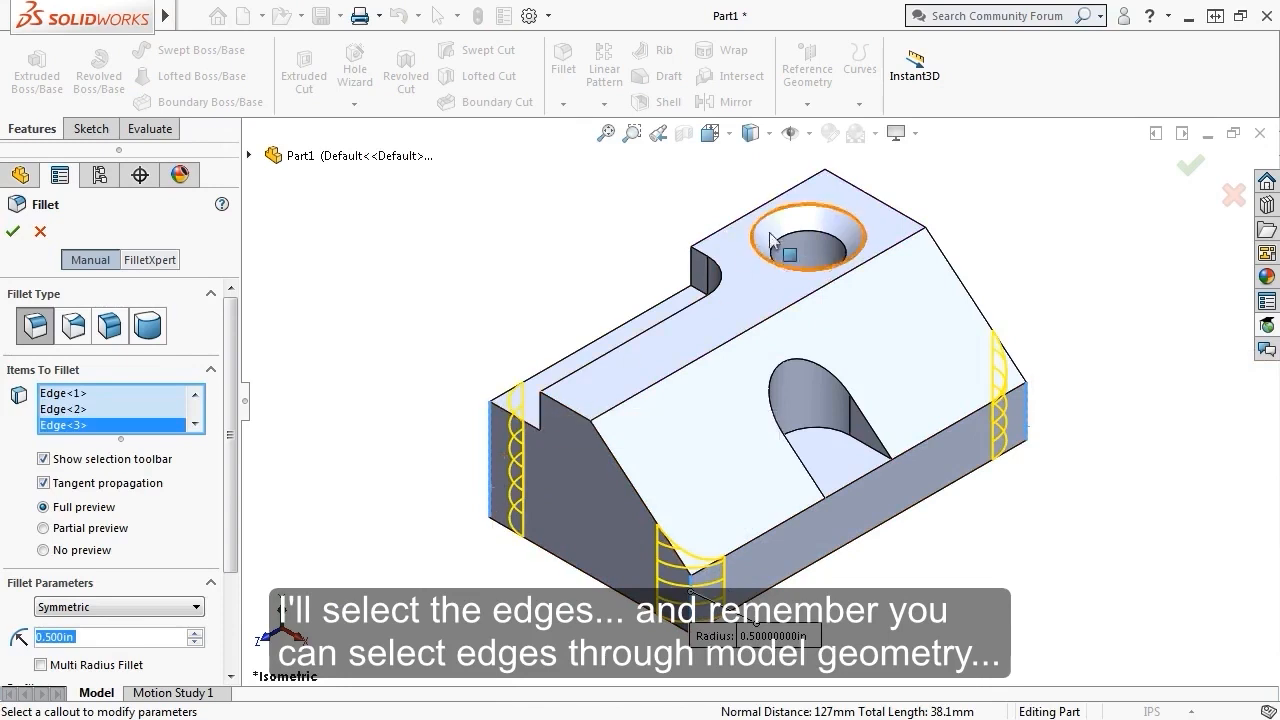
left_click(824, 228)
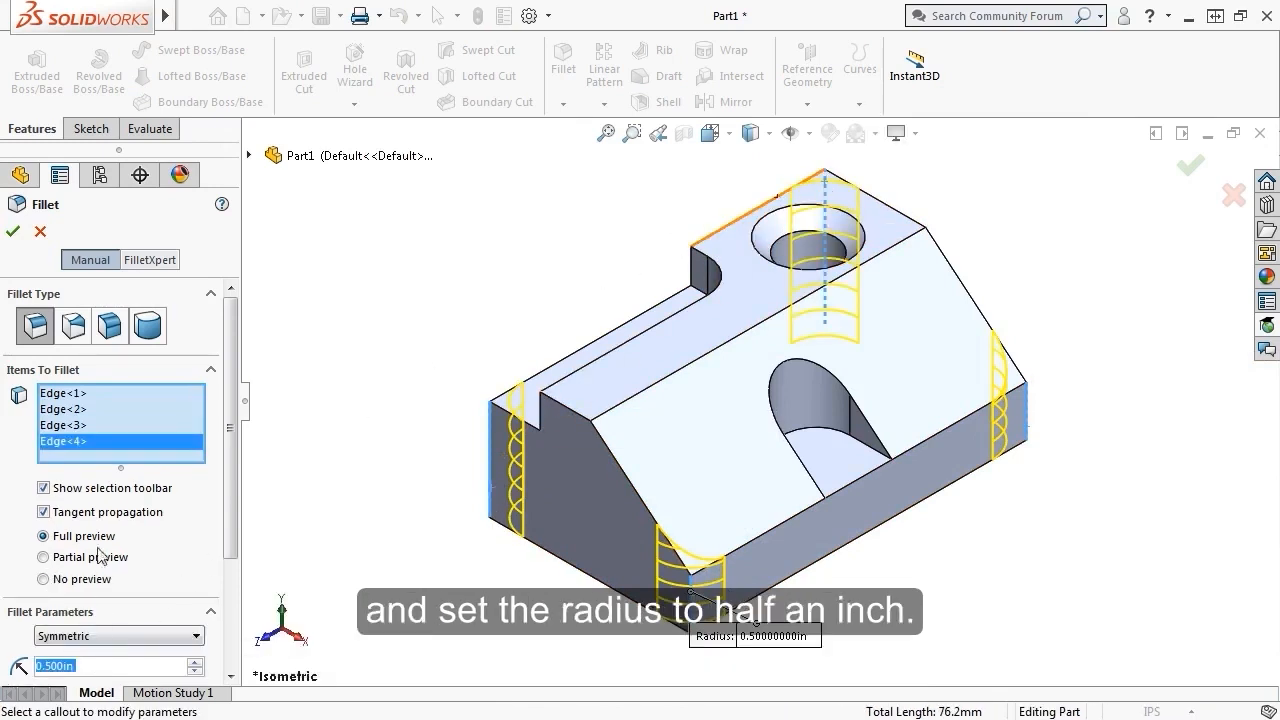
left_click(13, 231)
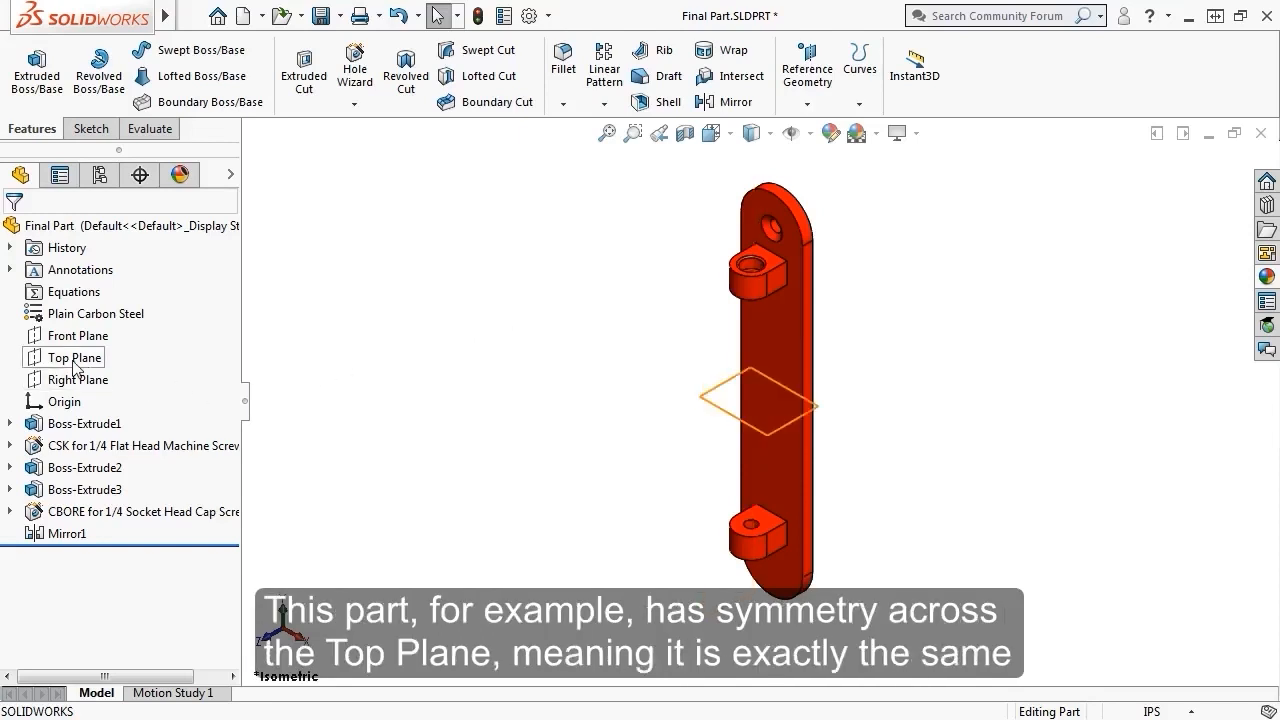
- Assign Plain Carbon Steel as the material of the new part
mouse_move(75, 367)
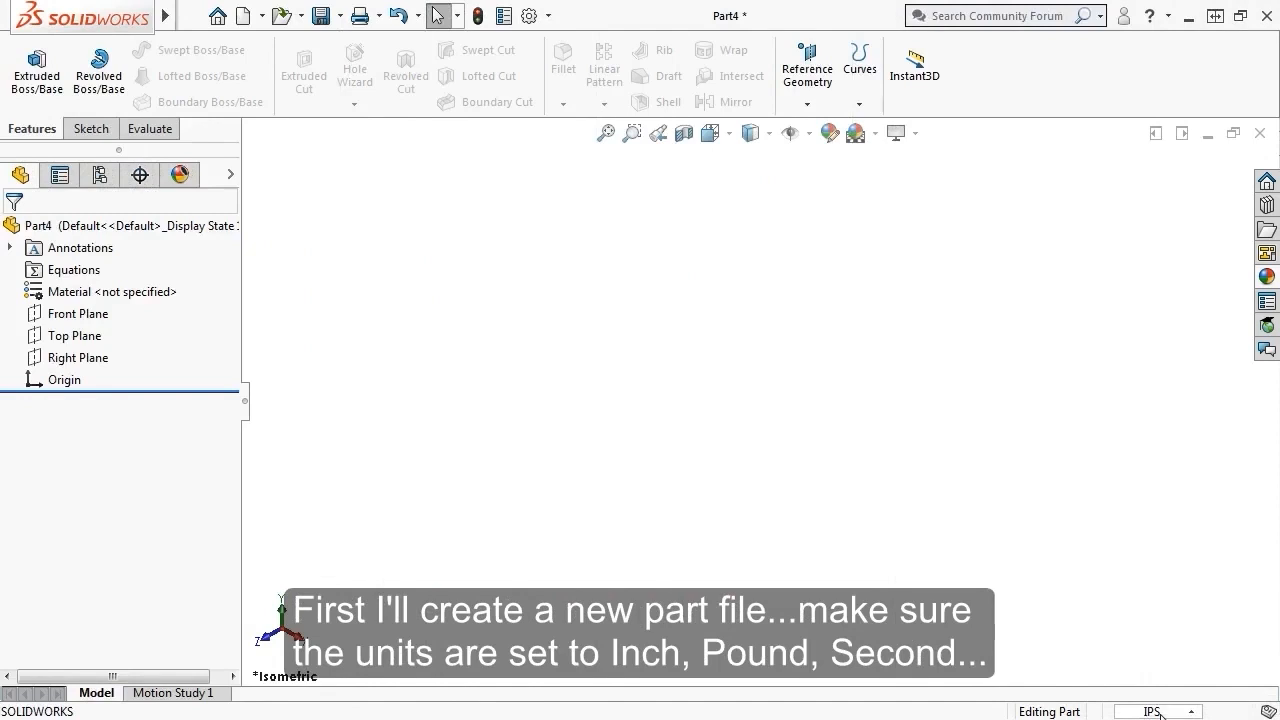
right_click(150, 291)
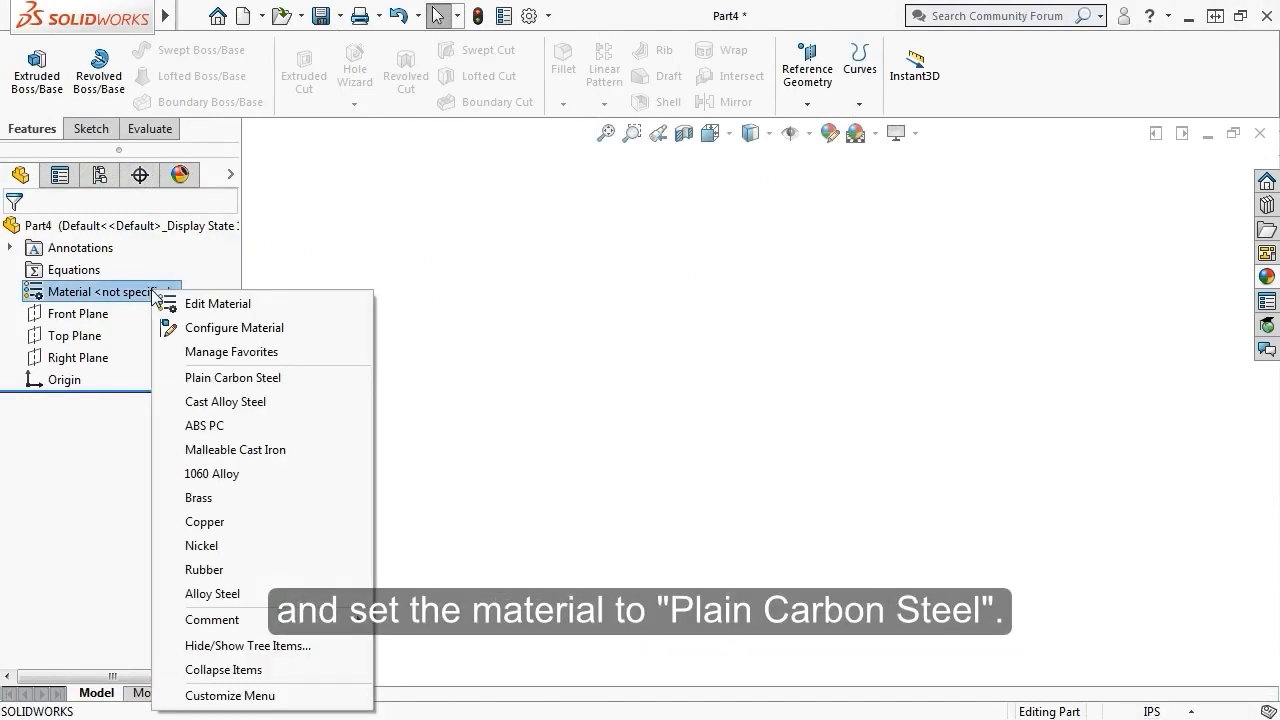
left_click(185, 374)
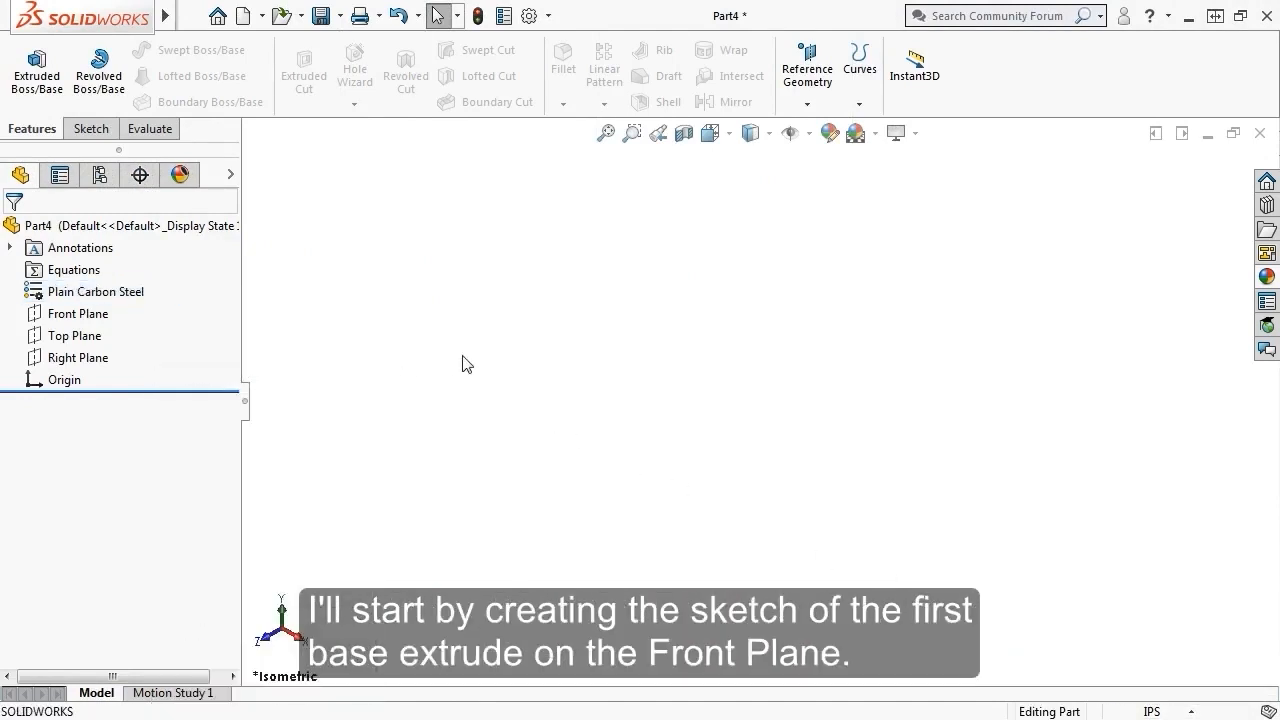
- Sketch a closed profile on the Front Plane from the origin: vertical sides about 2.05 in long, a tangent top arc of about 0.74 in radius, and a horizontal base
left_click(92, 316)
left_click(104, 277)
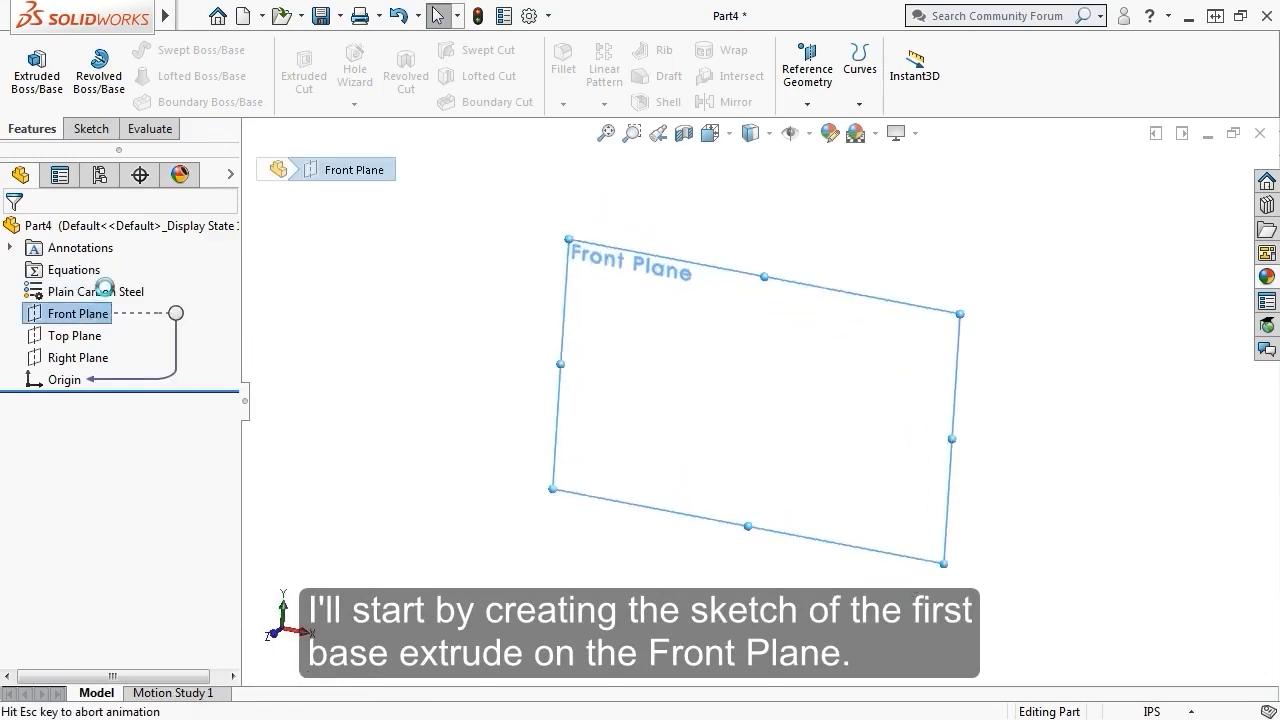
key("s")
left_click(372, 304)
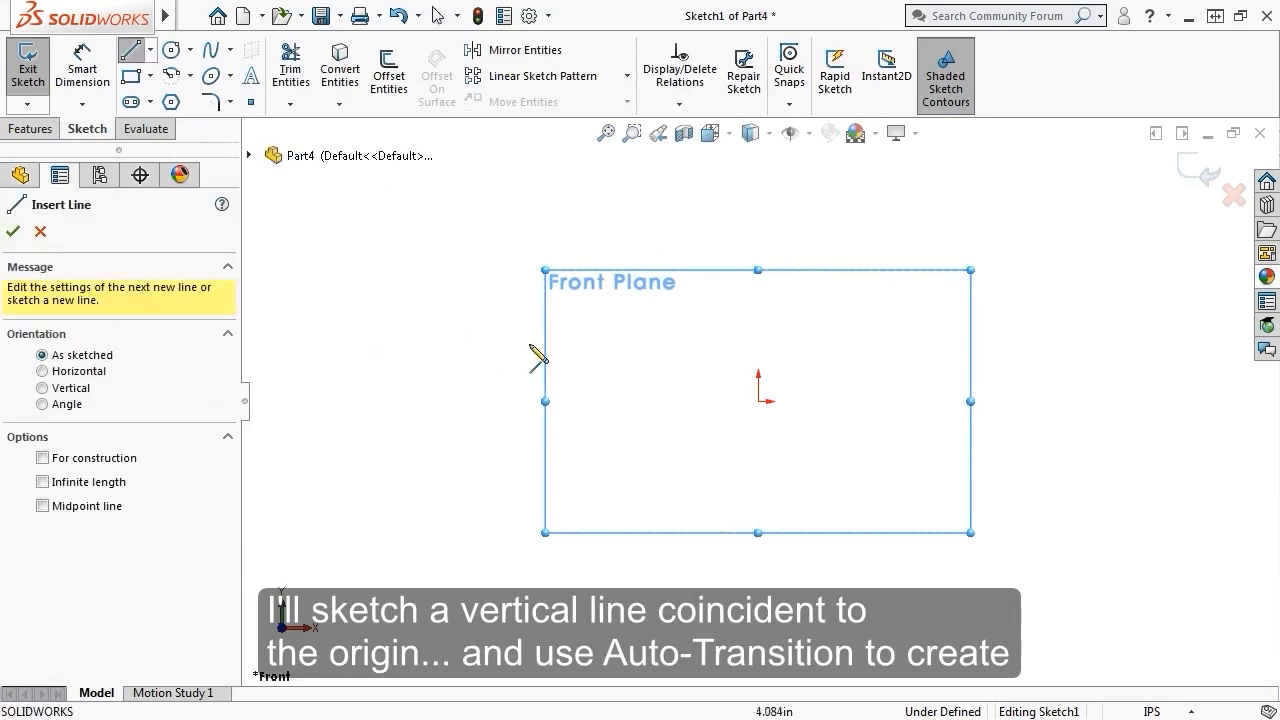
left_click(758, 401)
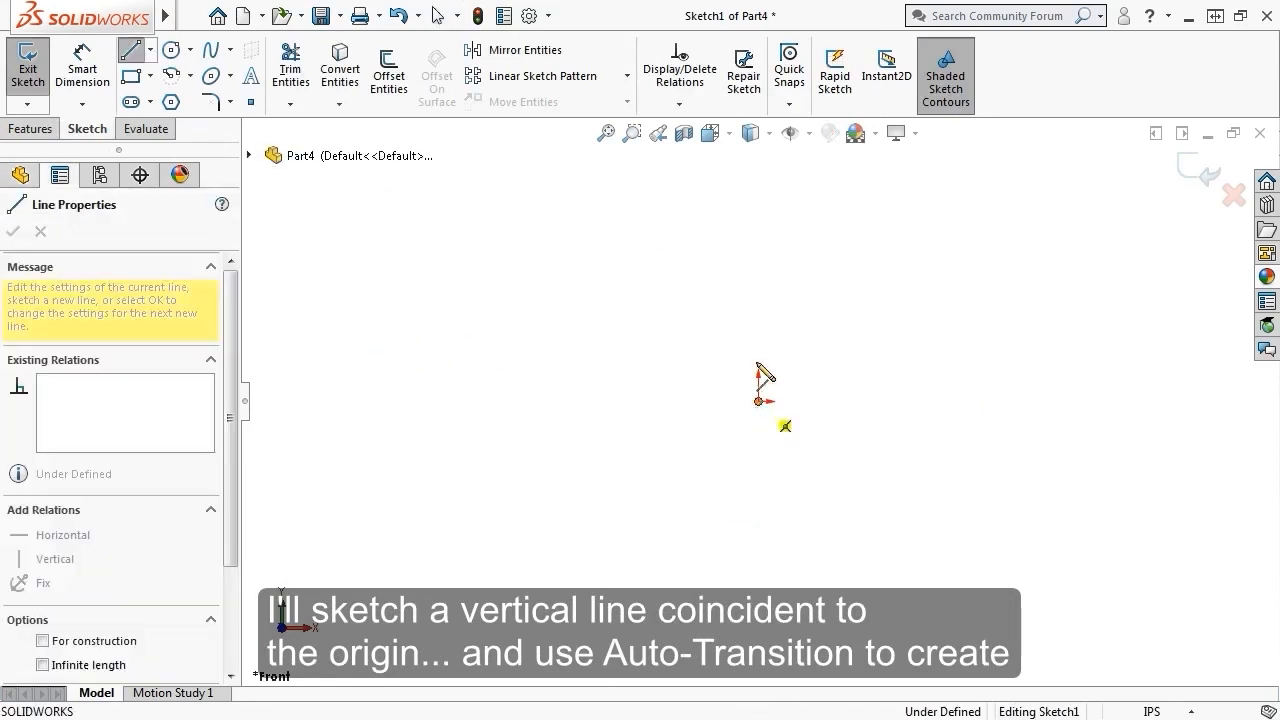
left_click(758, 276)
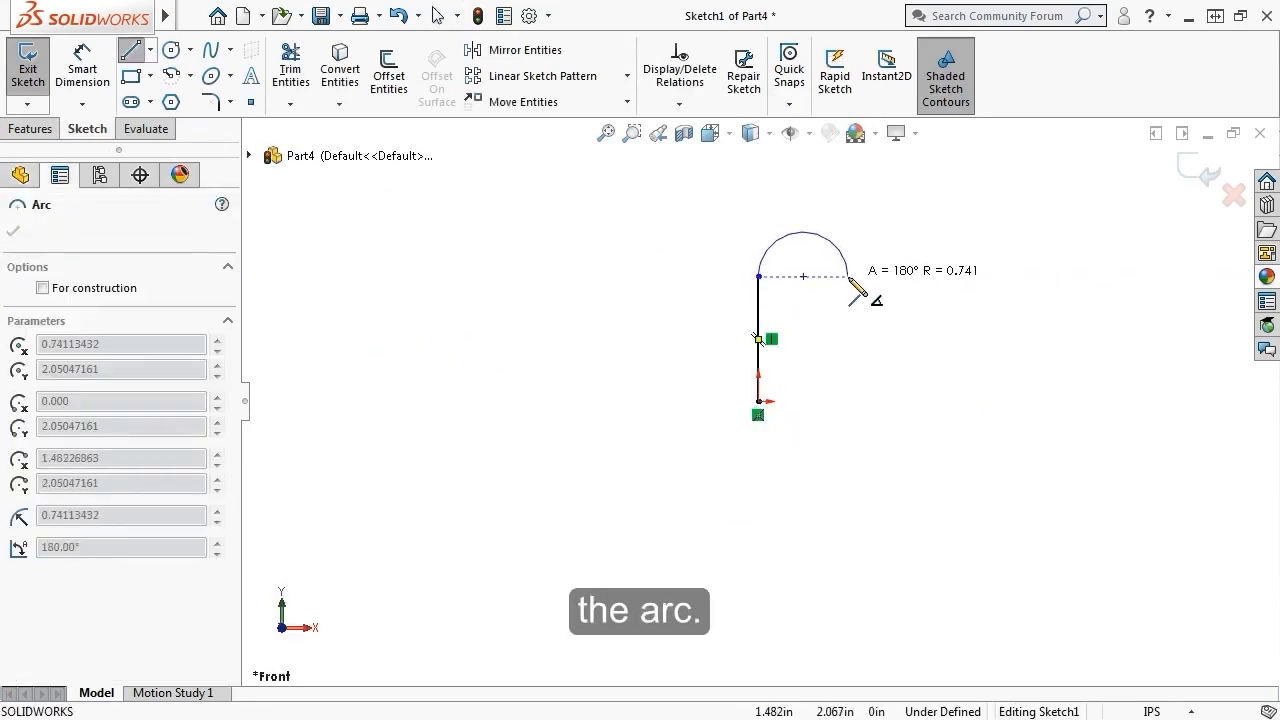
left_click(849, 277)
left_click(849, 401)
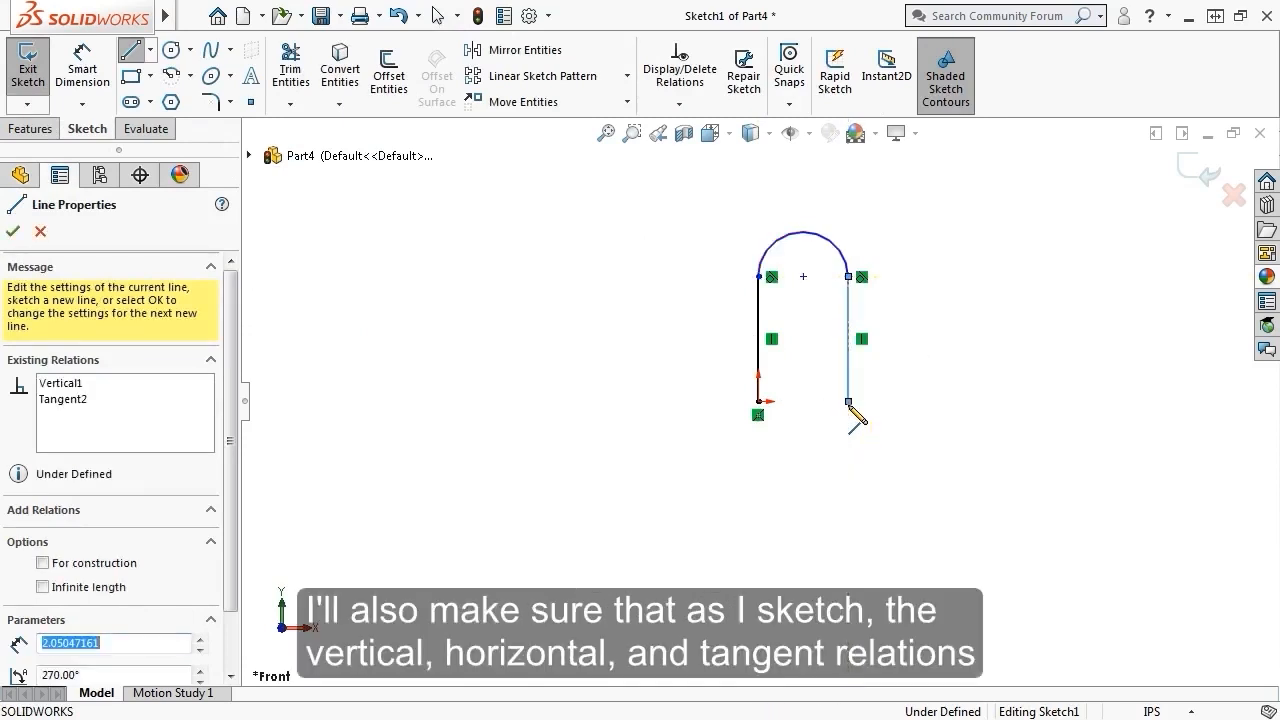
left_click(758, 401)
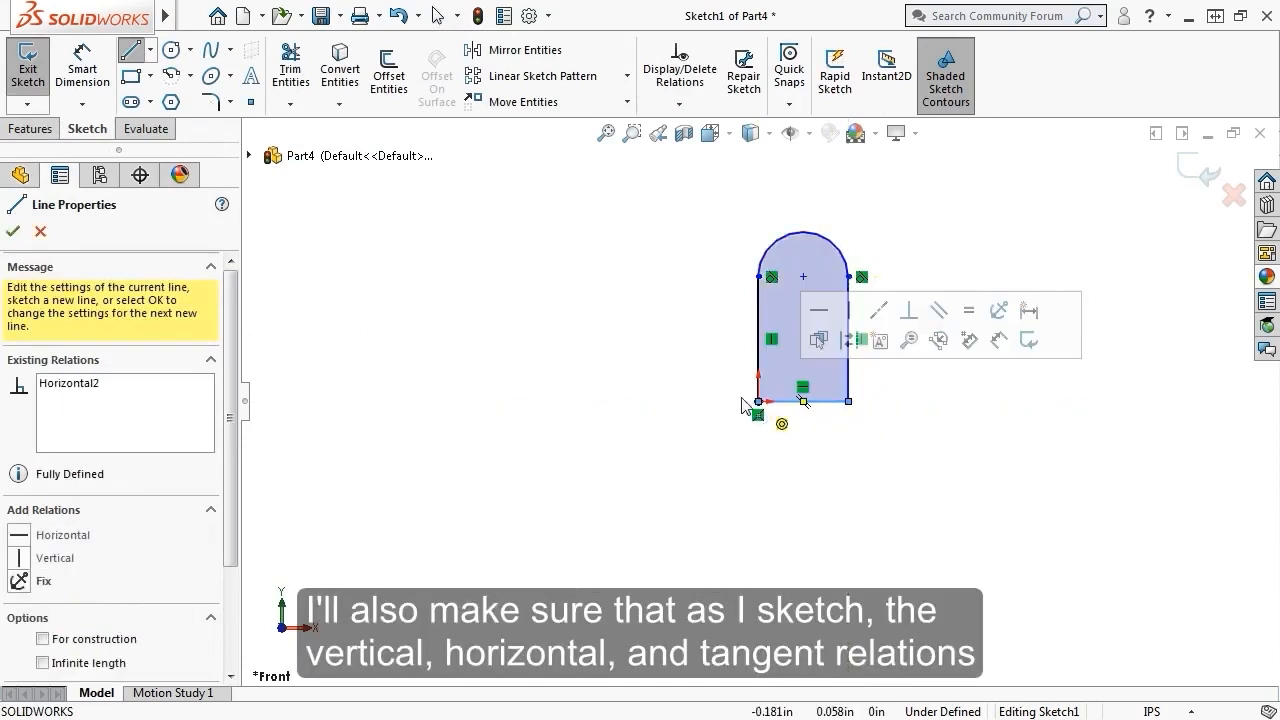
key("Escape")
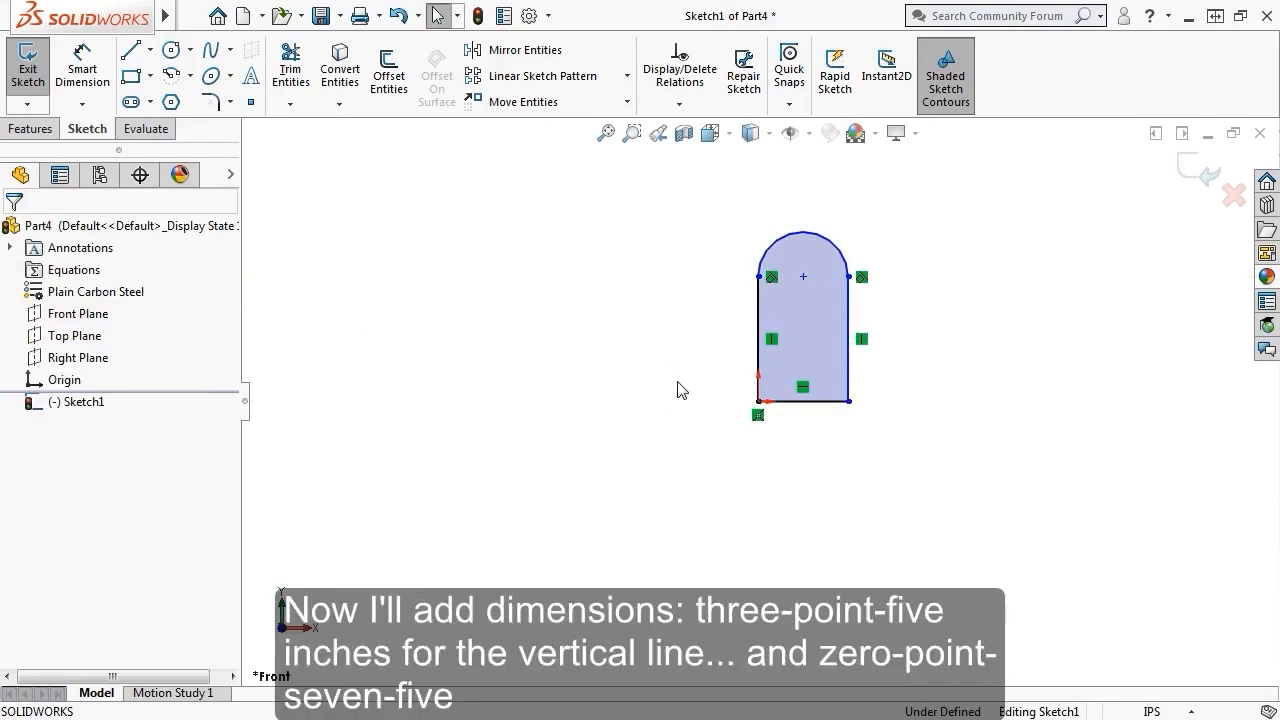
- Dimension the profile's vertical side opposite the origin to 3.5 in
key("s")
left_click(736, 400)
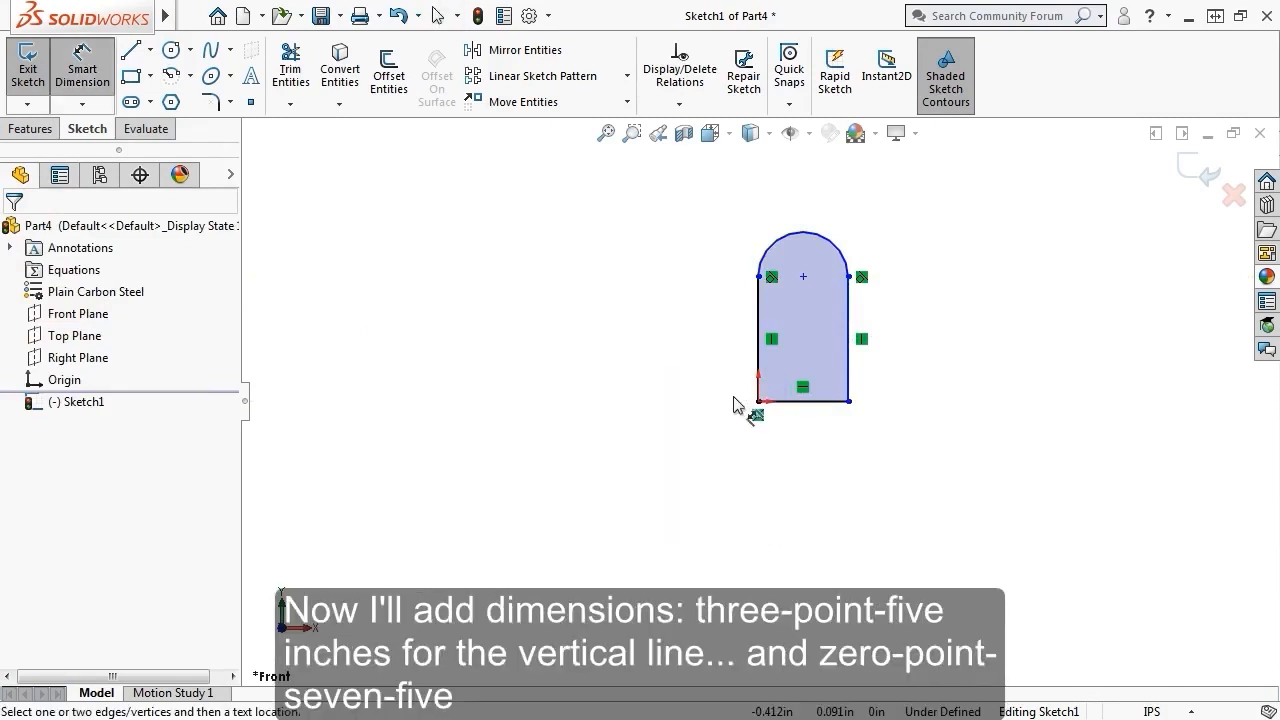
left_click(849, 350)
left_click(938, 356)
type("3.5")
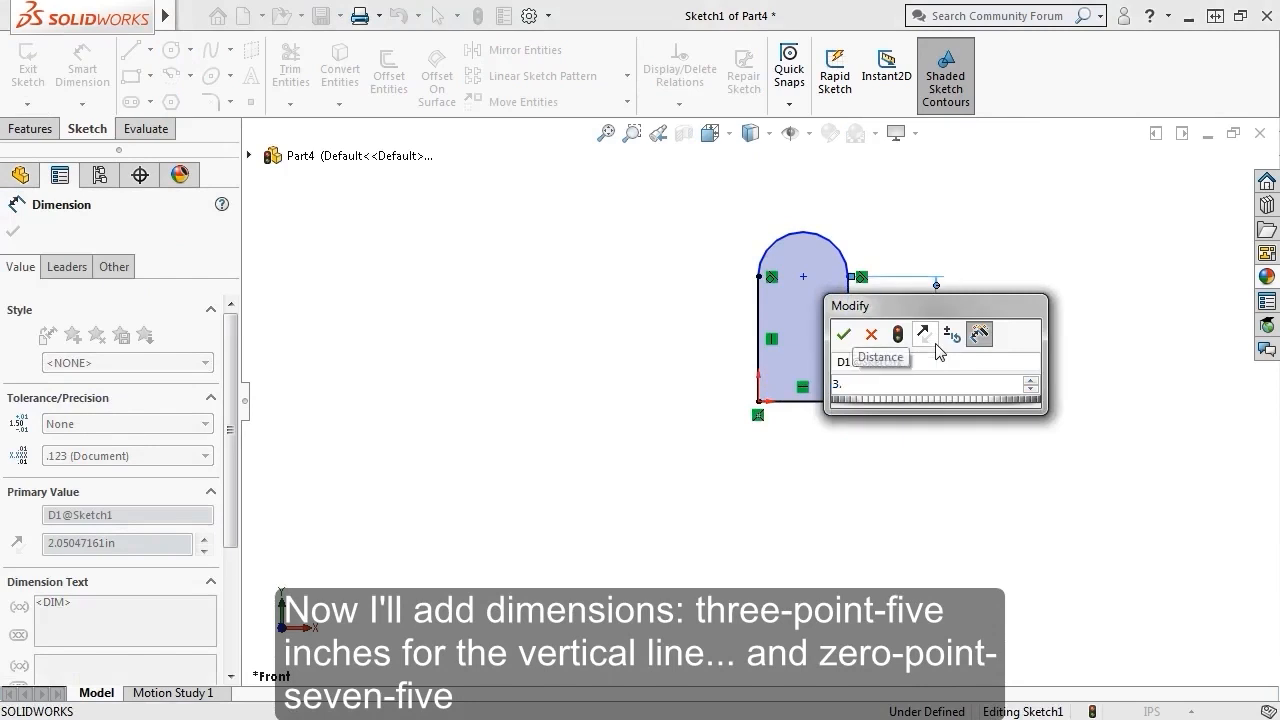
key("Return")
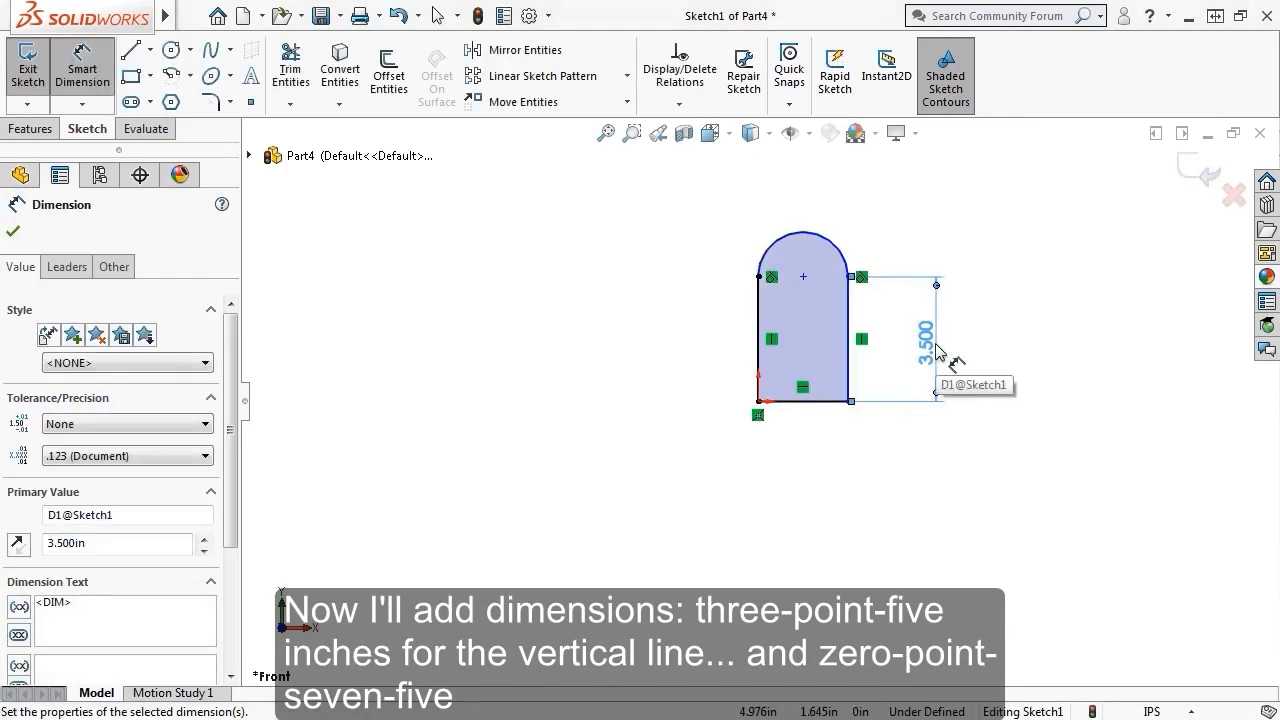
- Dimension the radius of the profile's top arc to 0.75 in
left_click(845, 250)
left_click(881, 229)
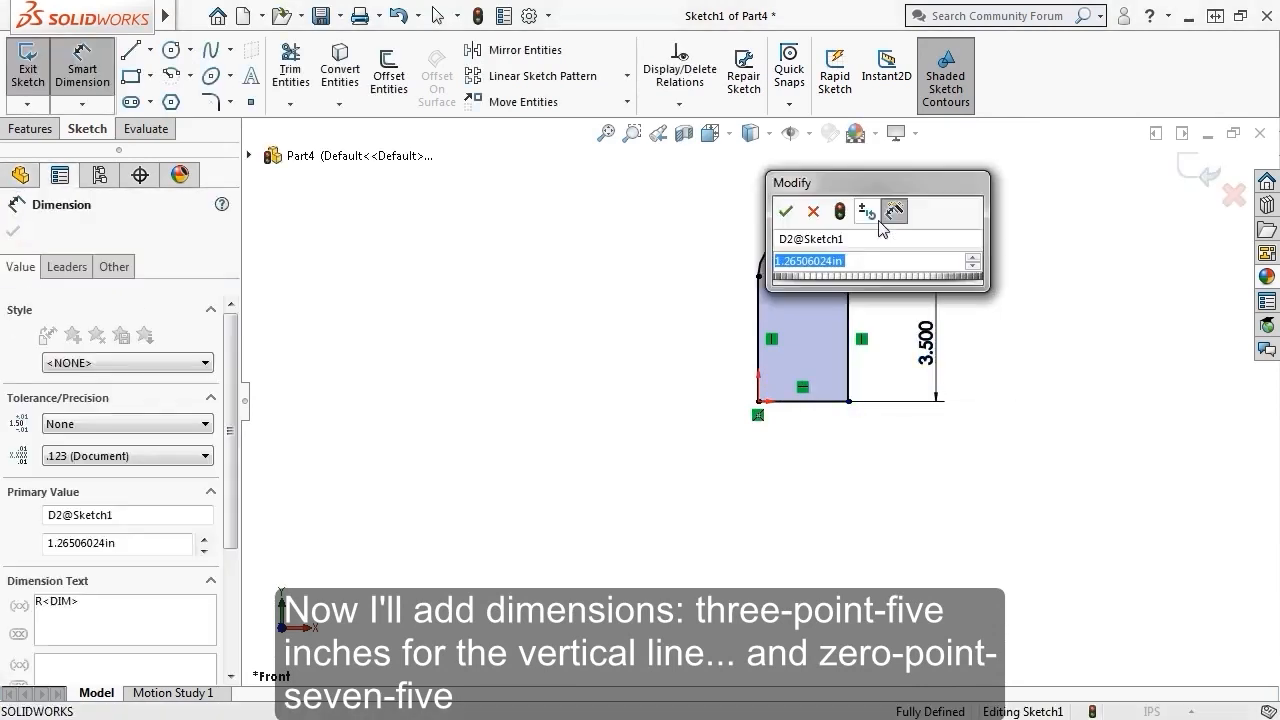
type("0.75")
key("Return")
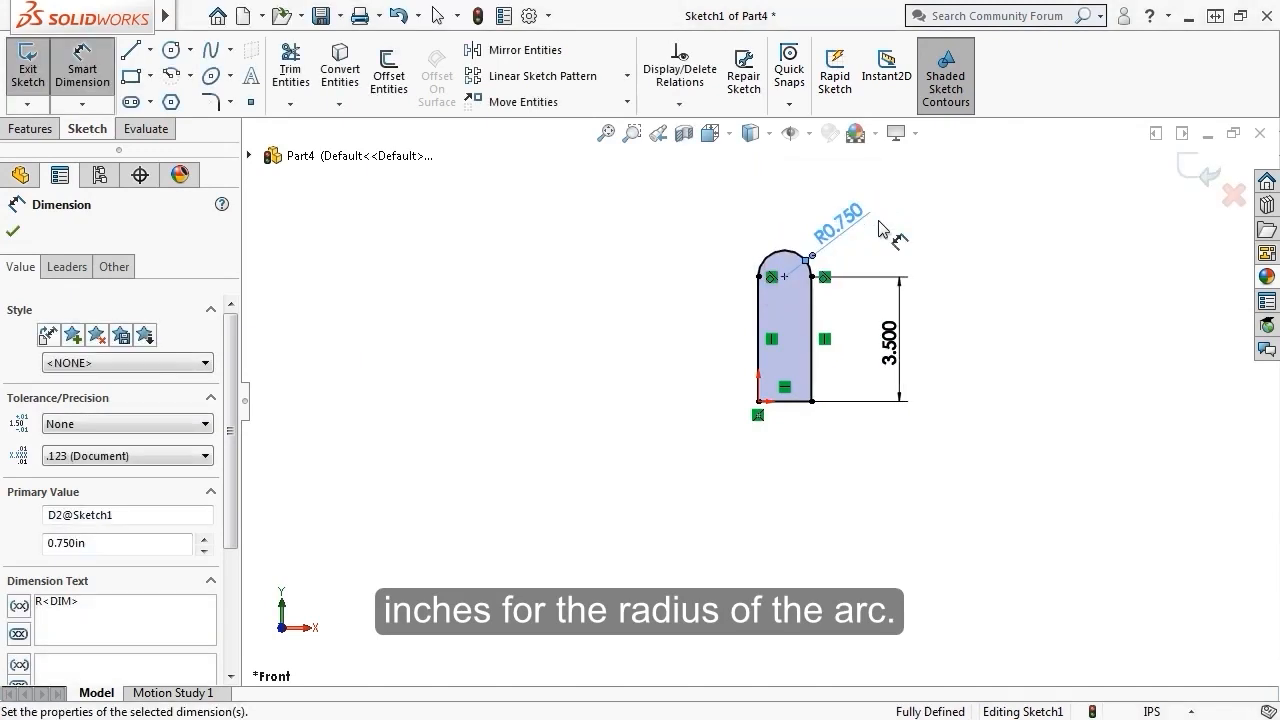
key("Escape")
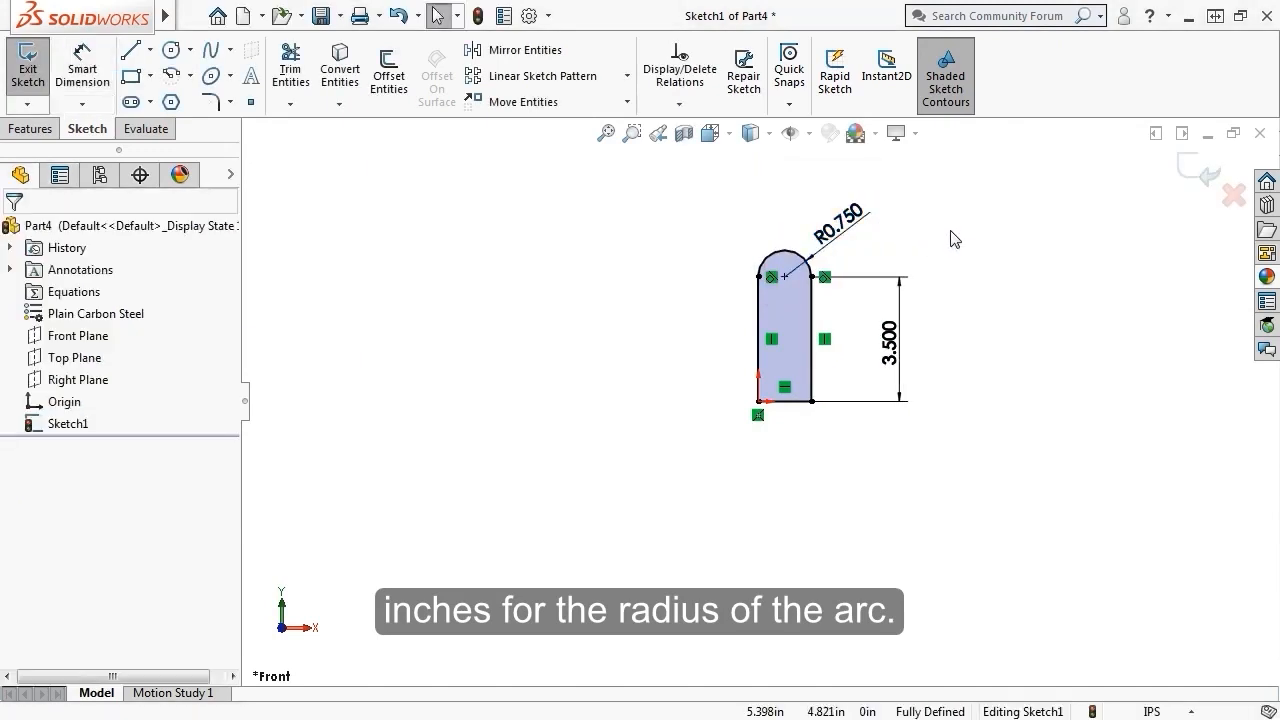
- Extrude the rounded profile as a blind boss 0.25 in deep
left_click(30, 129)
left_click(37, 70)
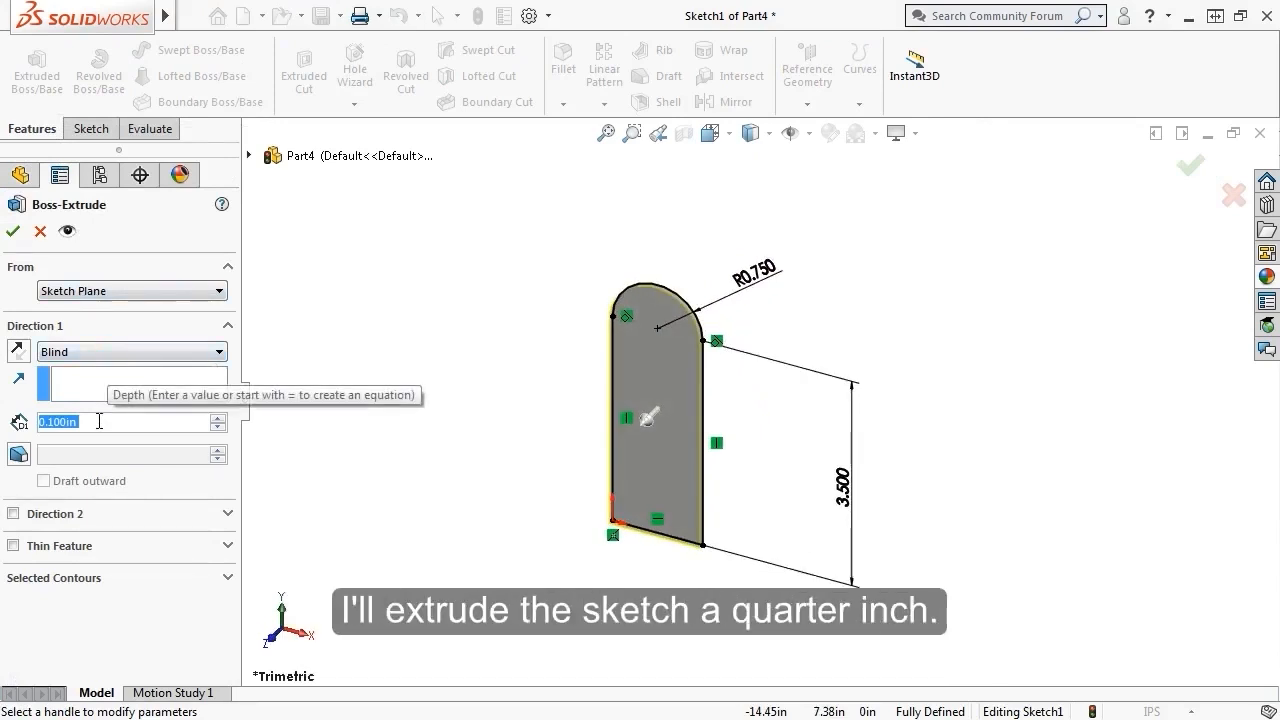
type(".25")
key("Return")
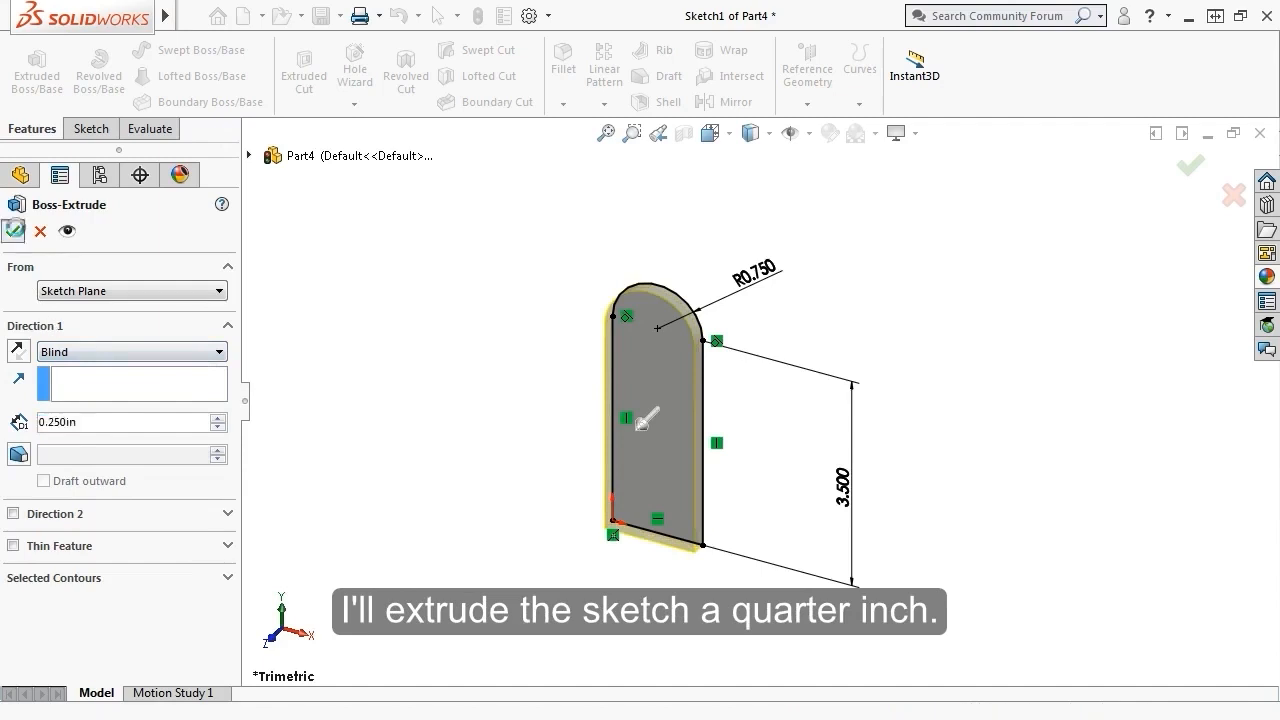
left_click(13, 231)
- Start a Hole Wizard countersink hole on the plate's front face using the ANSI Inch standard
key("ctrl+7")
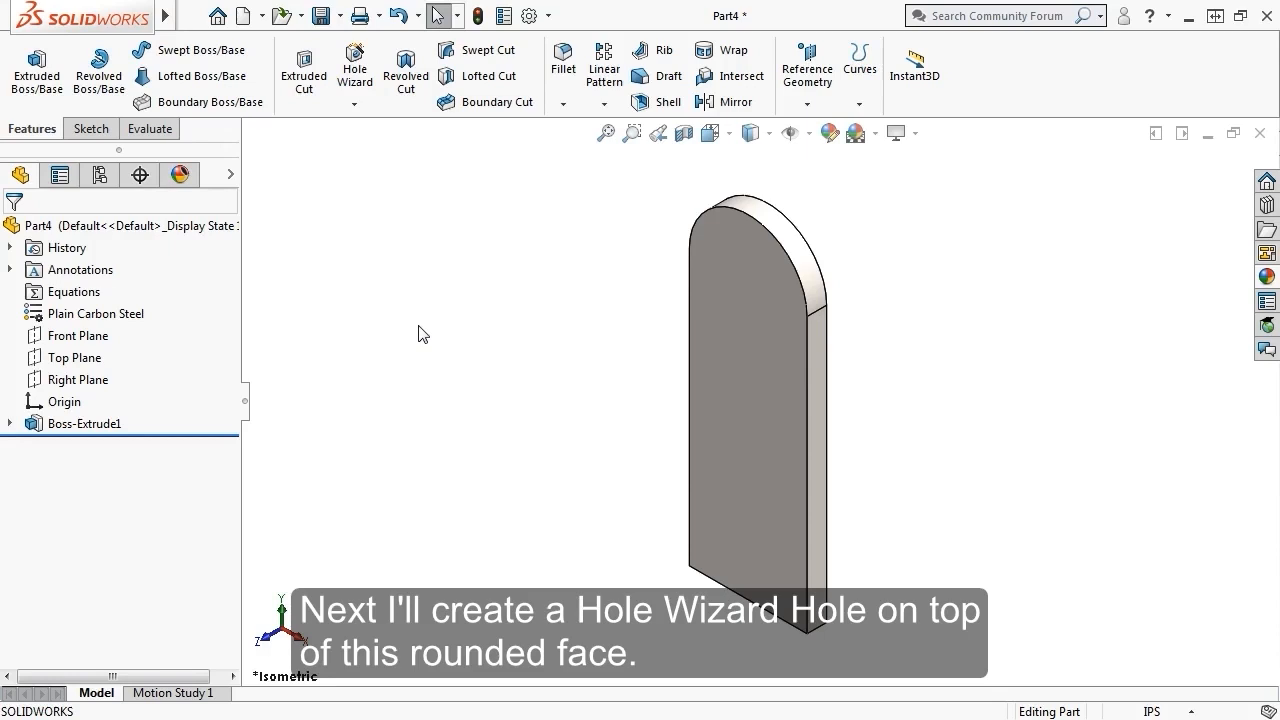
left_click(742, 289)
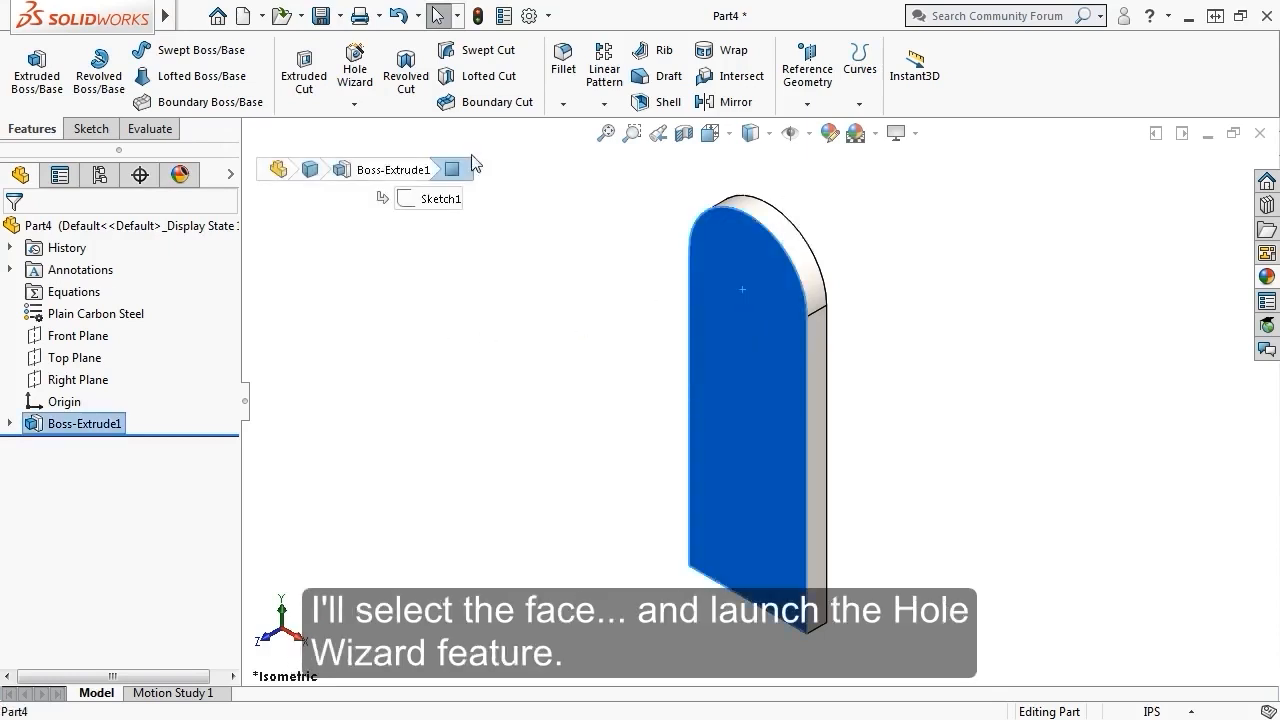
left_click(355, 88)
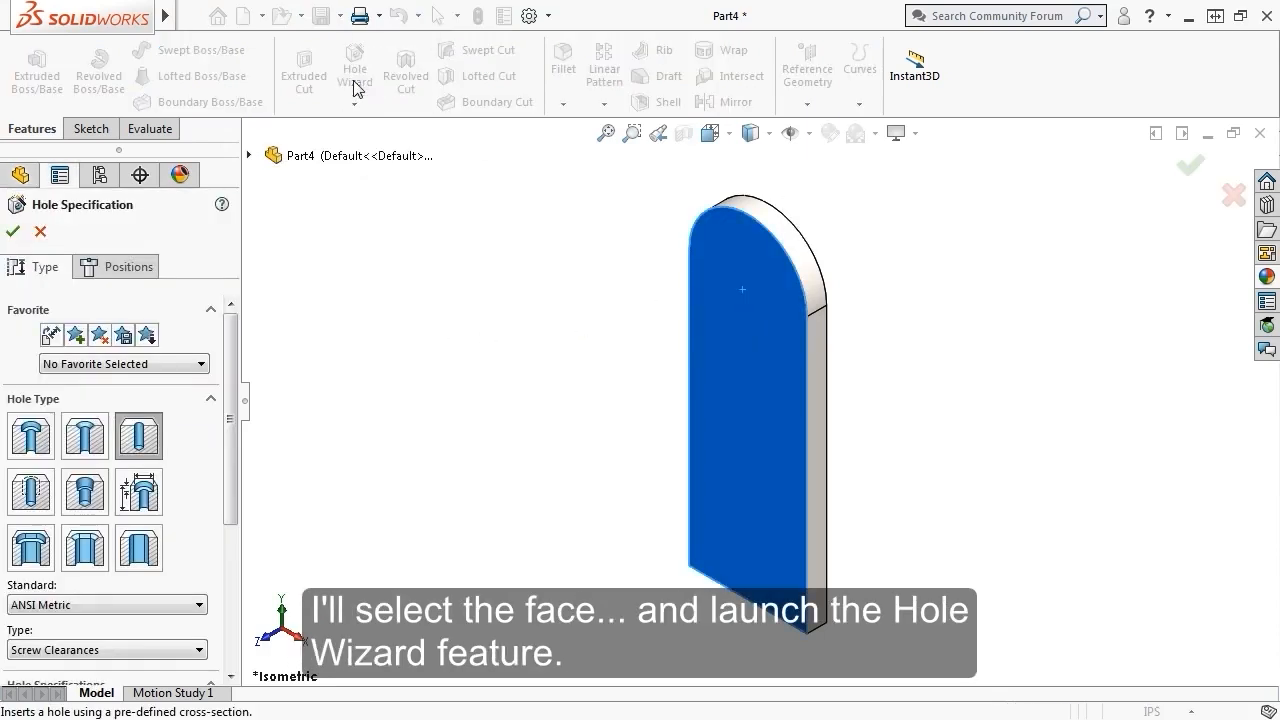
left_click(90, 432)
left_click_drag(229, 373, 229, 445)
left_click(160, 476)
scroll(200, 505, "up", 1)
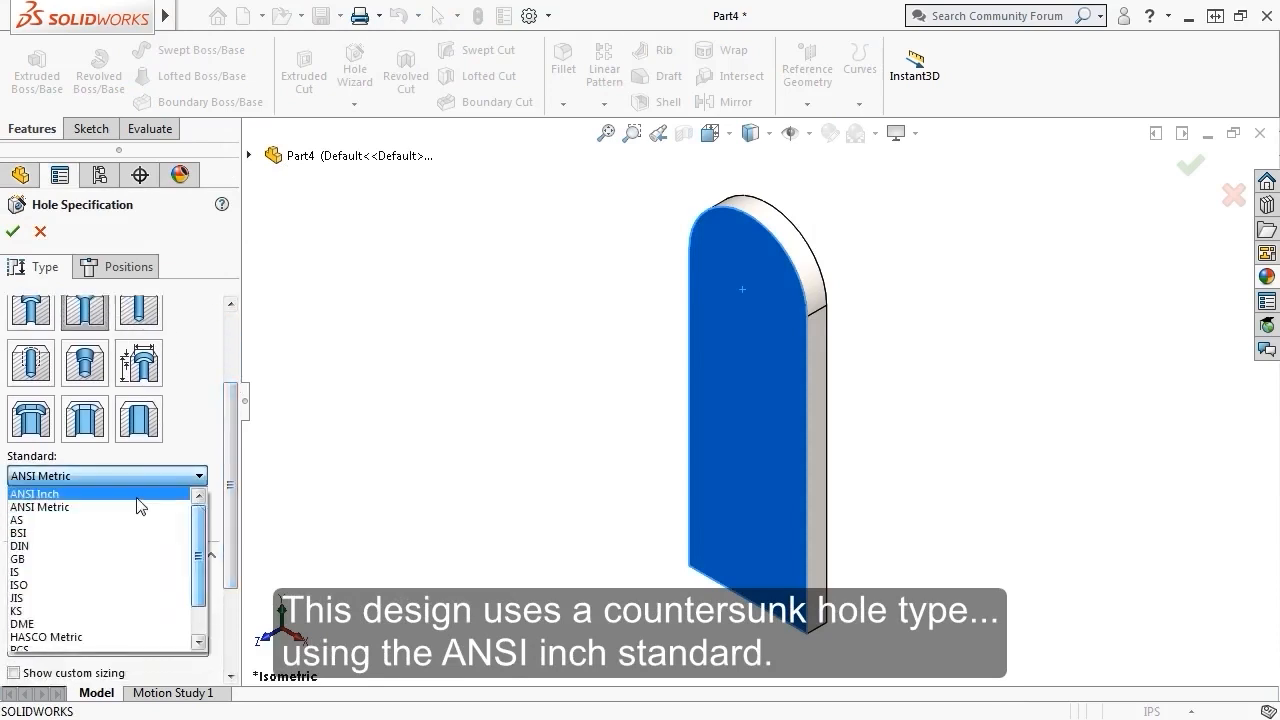
left_click(140, 492)
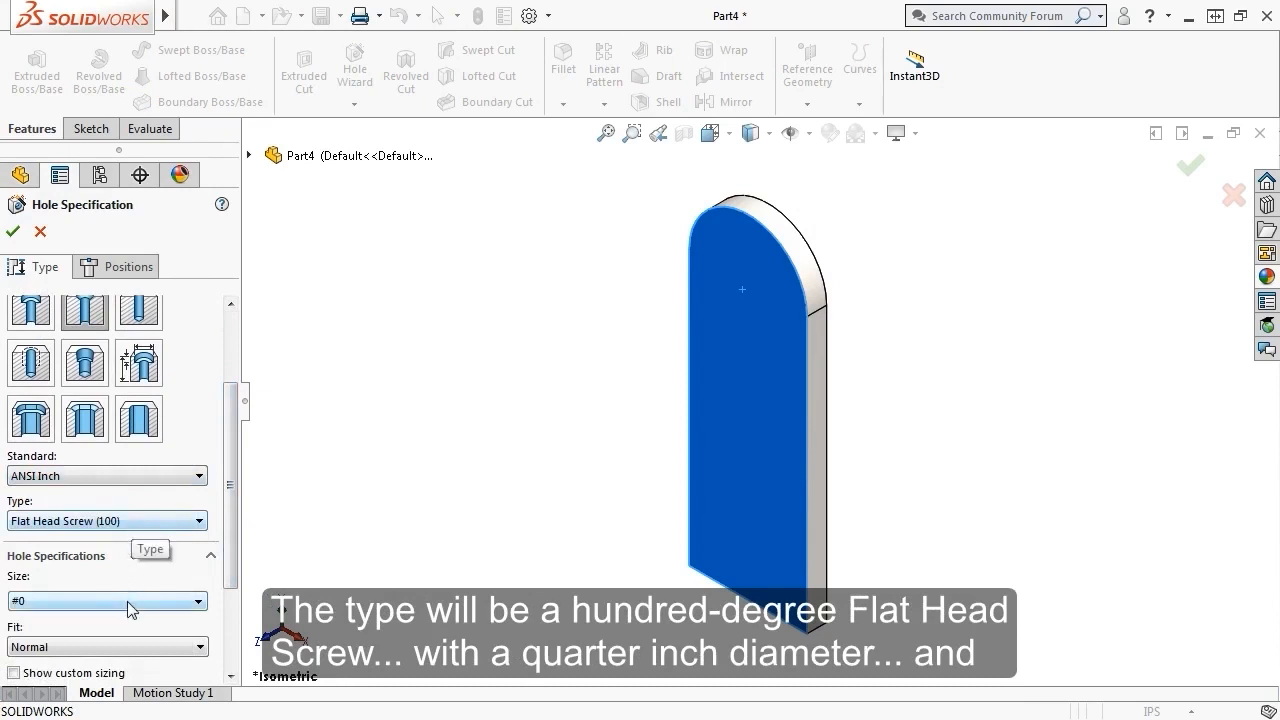
- Specify the countersink for a 1/4 Flat Head Screw (100) with a Through All end condition
left_click(127, 601)
scroll(114, 566, "down", 1)
left_click(108, 536)
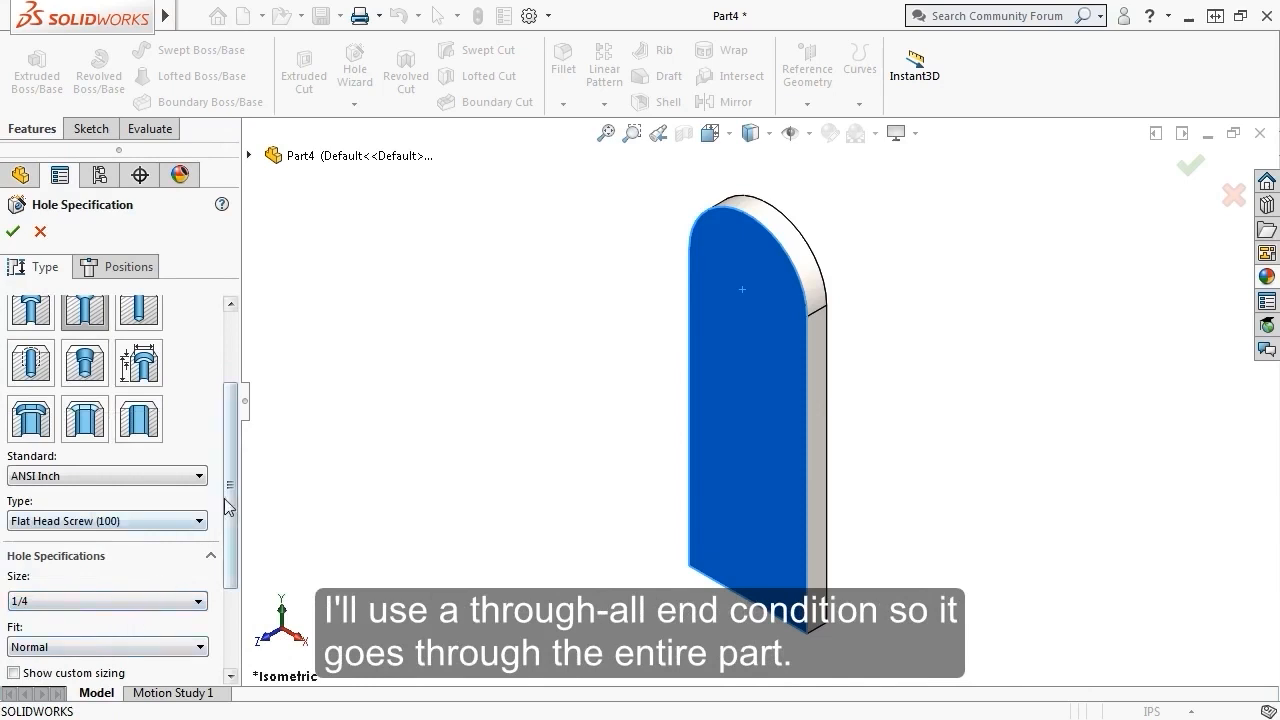
scroll(138, 614, "down", 3)
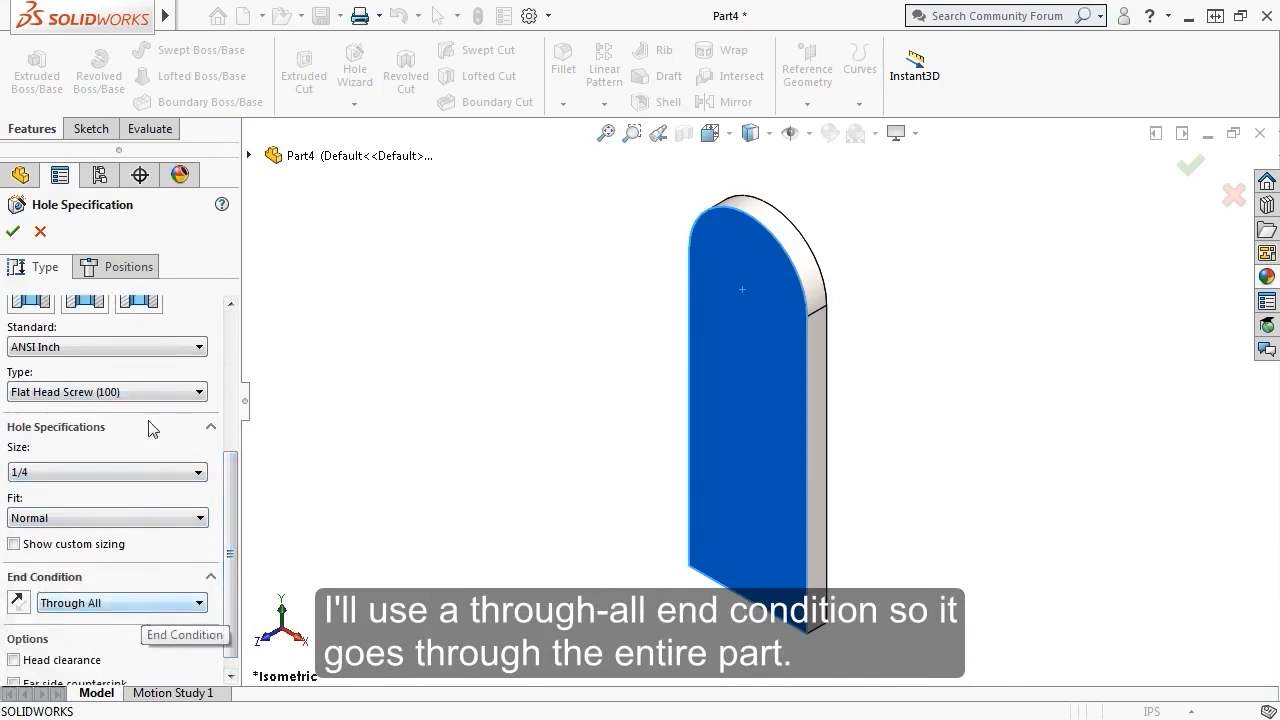
- Place one hole position point on the front face near the plate's rounded end
left_click(118, 268)
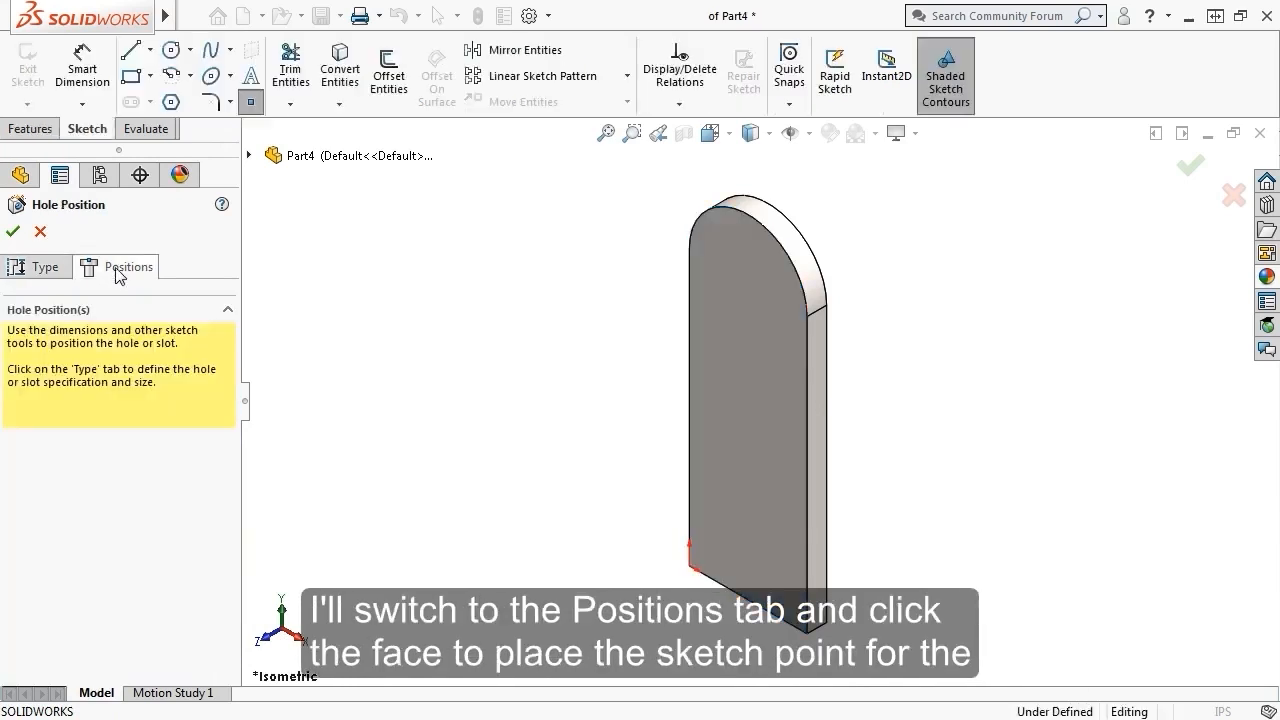
left_click(745, 266)
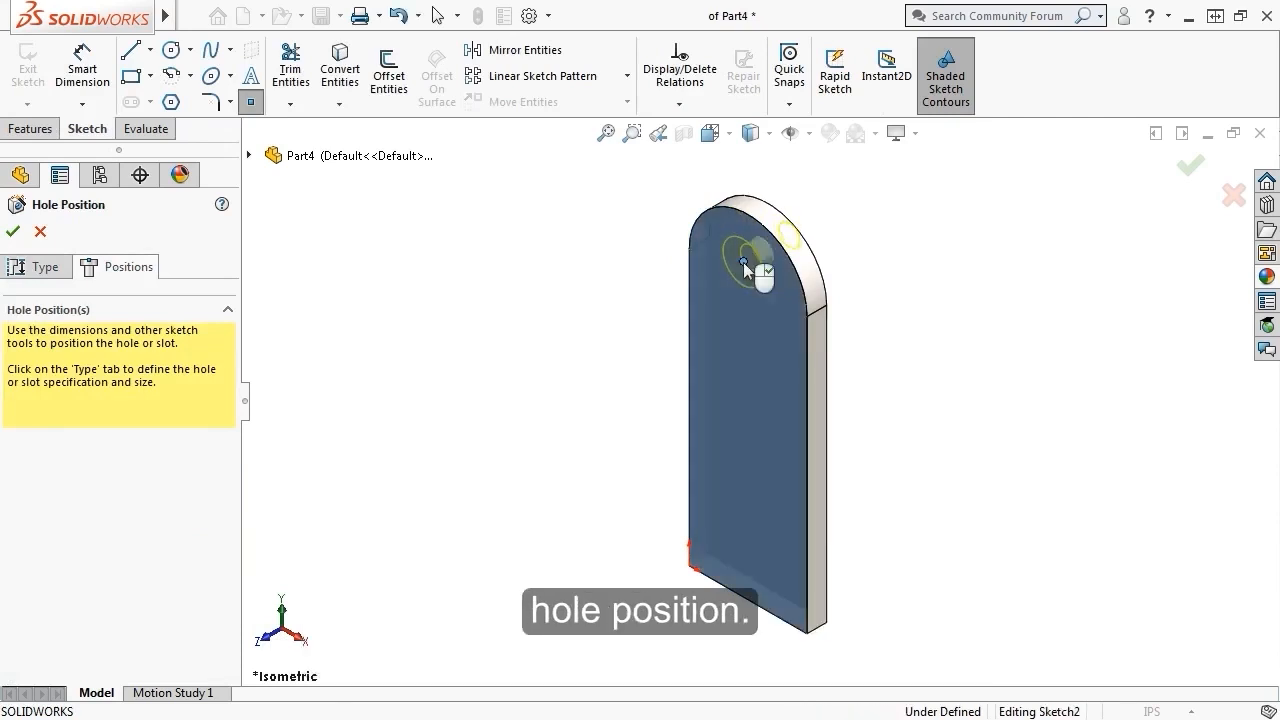
scroll(757, 265, "down", 2)
scroll(757, 266, "down", 3)
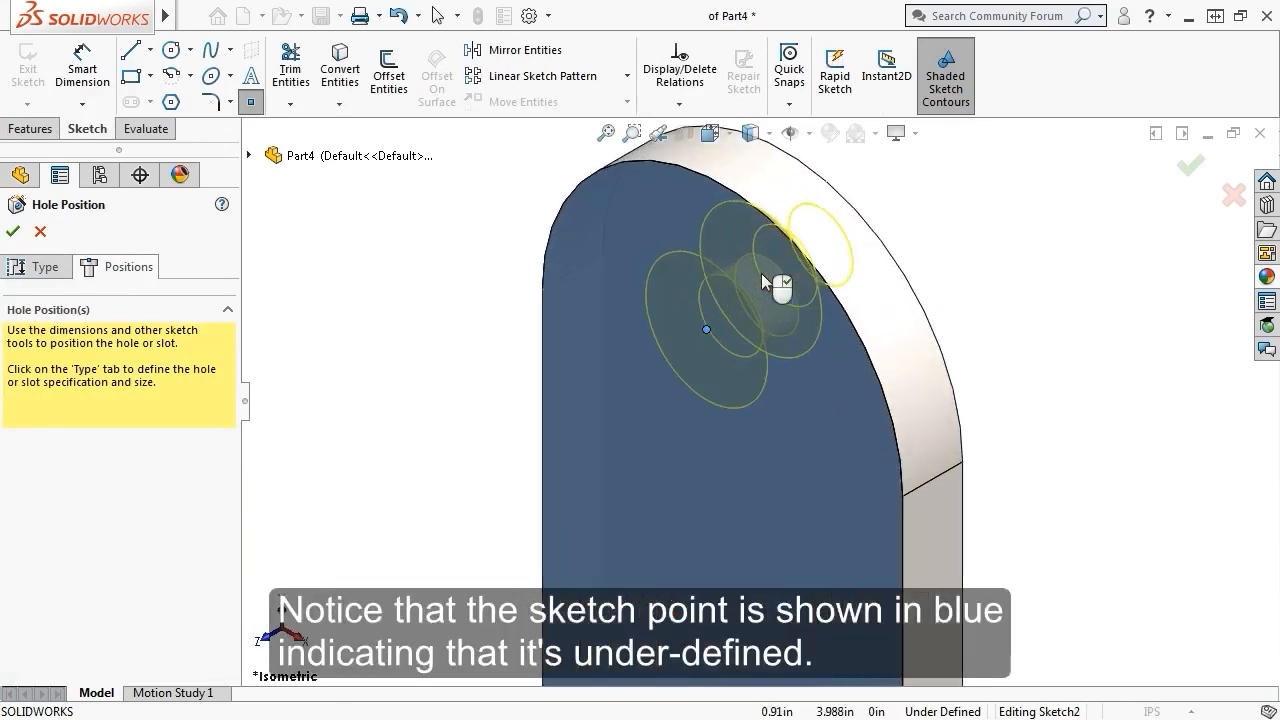
key("Escape")
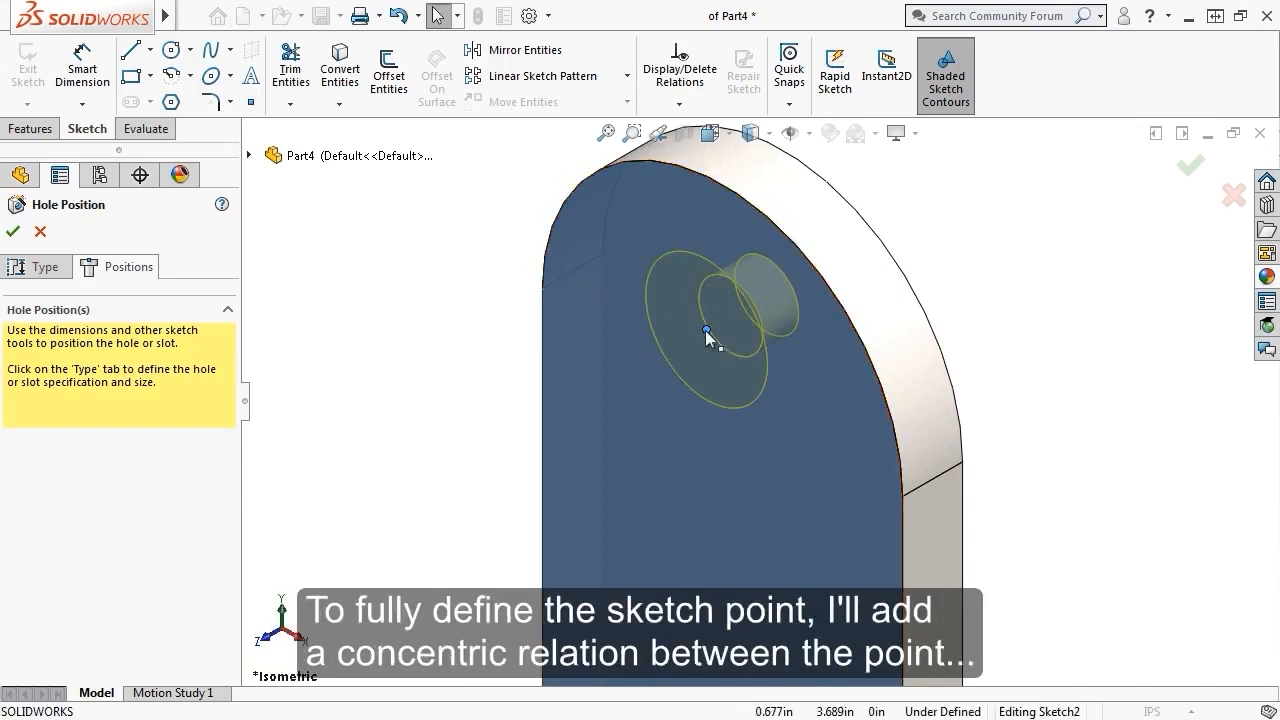
- Move the hole point onto the centre of the plate's top arc and complete the countersunk hole
mouse_move(705, 330)
left_mouse_down()
mouse_move(720, 242)
mouse_move(712, 183)
mouse_move(728, 195)
mouse_move(722, 396)
left_mouse_up()
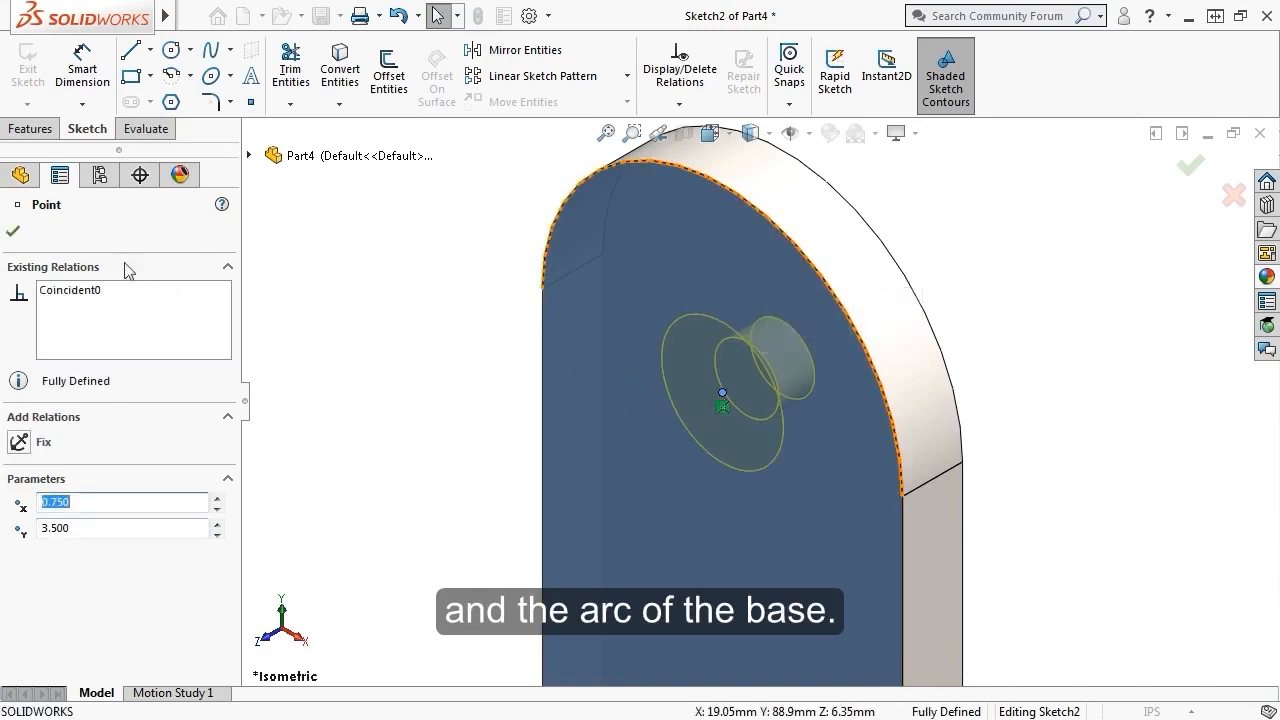
left_click(13, 231)
left_click(14, 226)
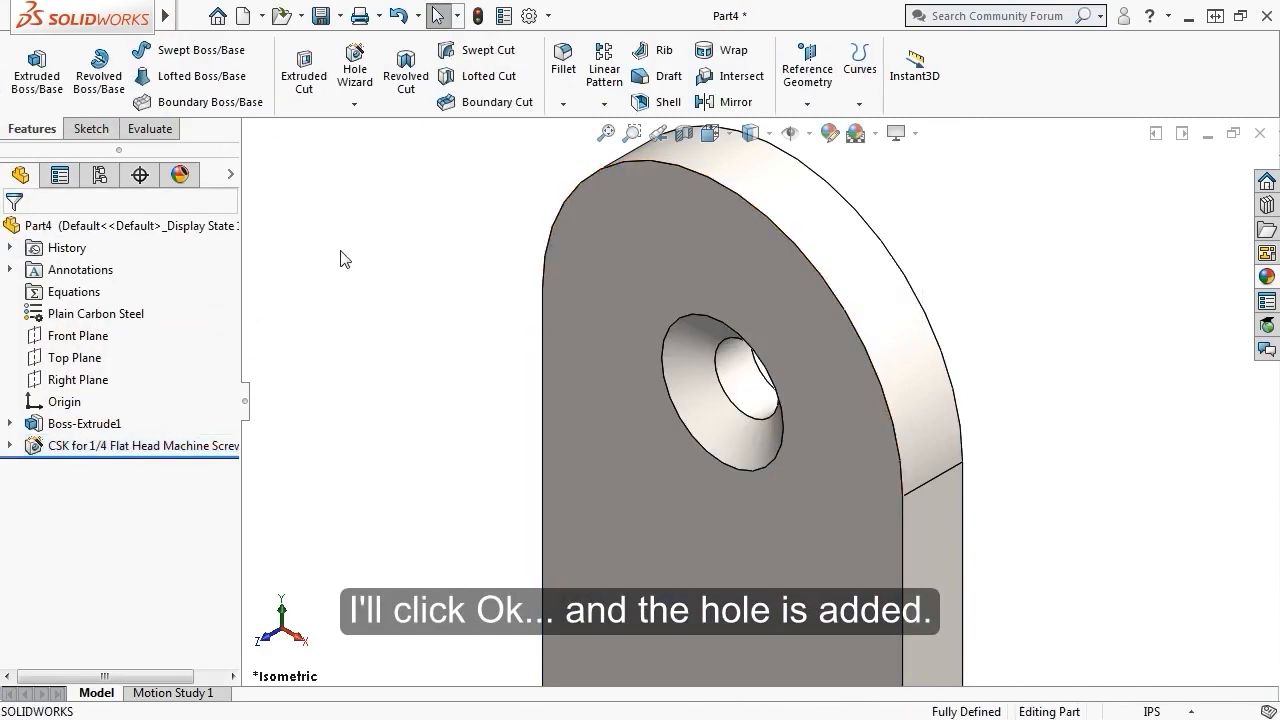
- Sketch a corner rectangle about 0.83 in wide and 0.51 in high on the plate's front face below the hole
scroll(340, 259, "up", 3)
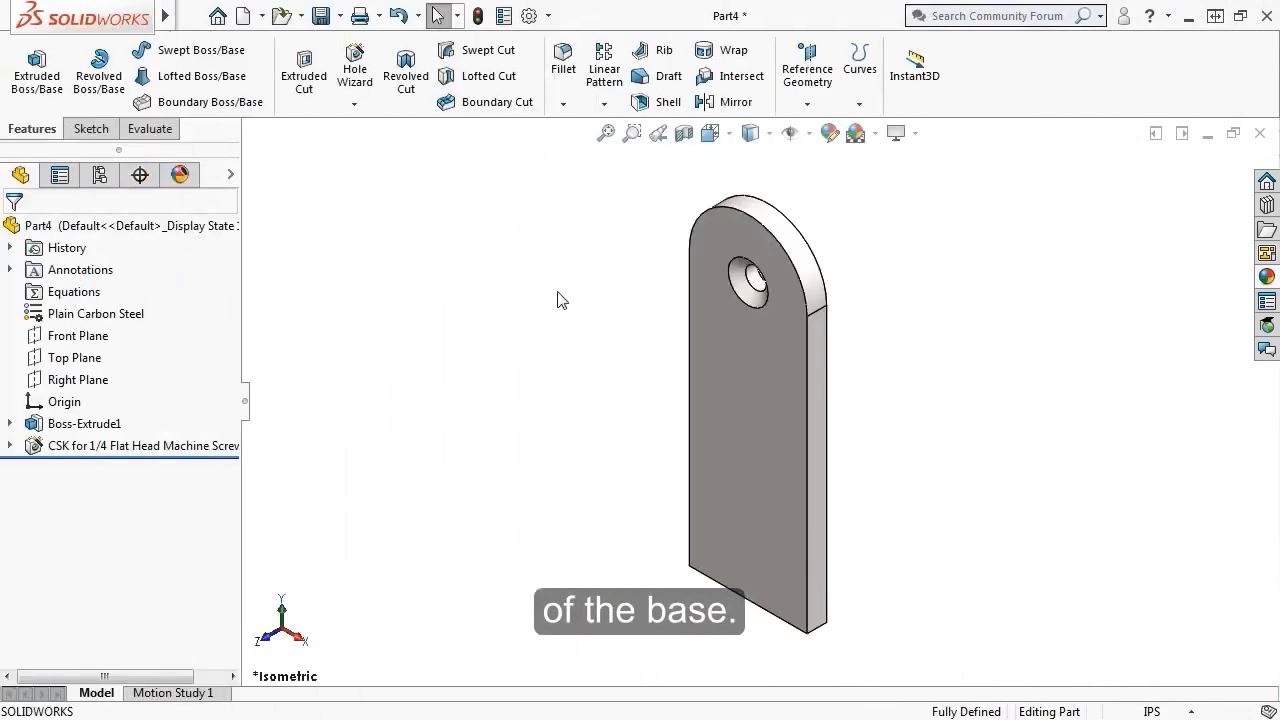
left_click(772, 327)
left_click(865, 279)
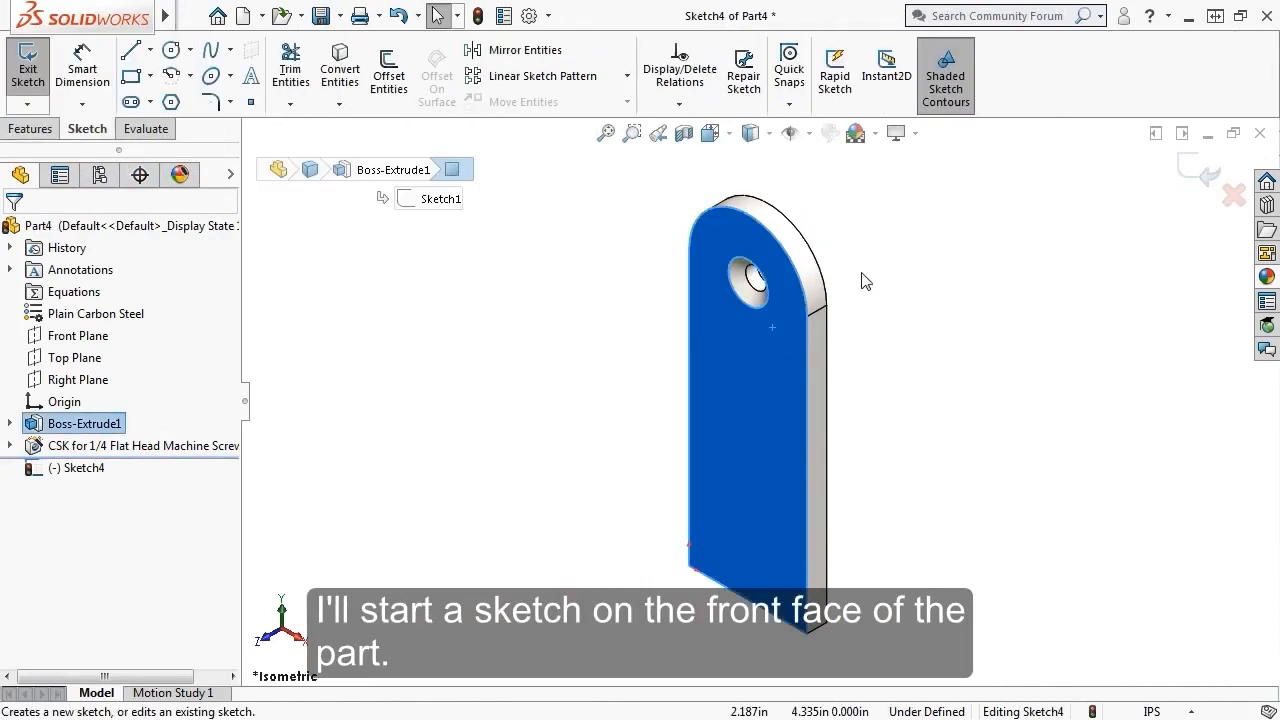
key("space")
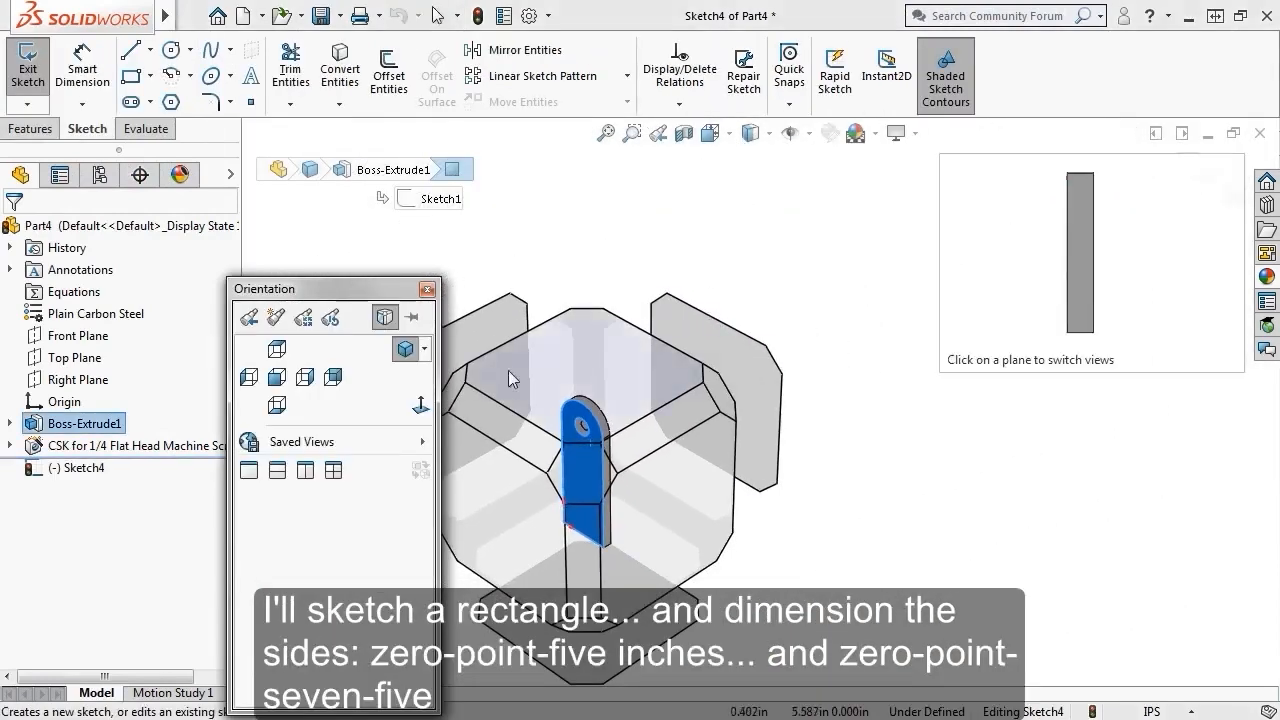
left_click(420, 405)
key("s")
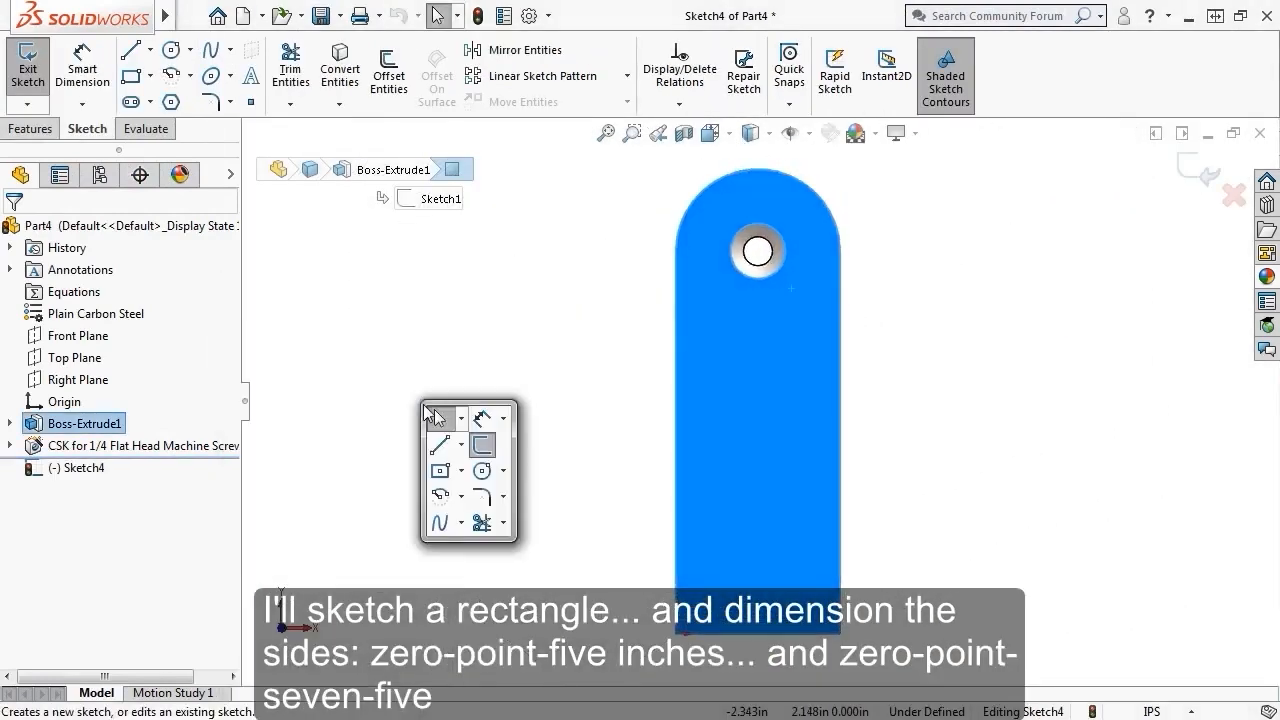
left_click(462, 471)
left_click(492, 497)
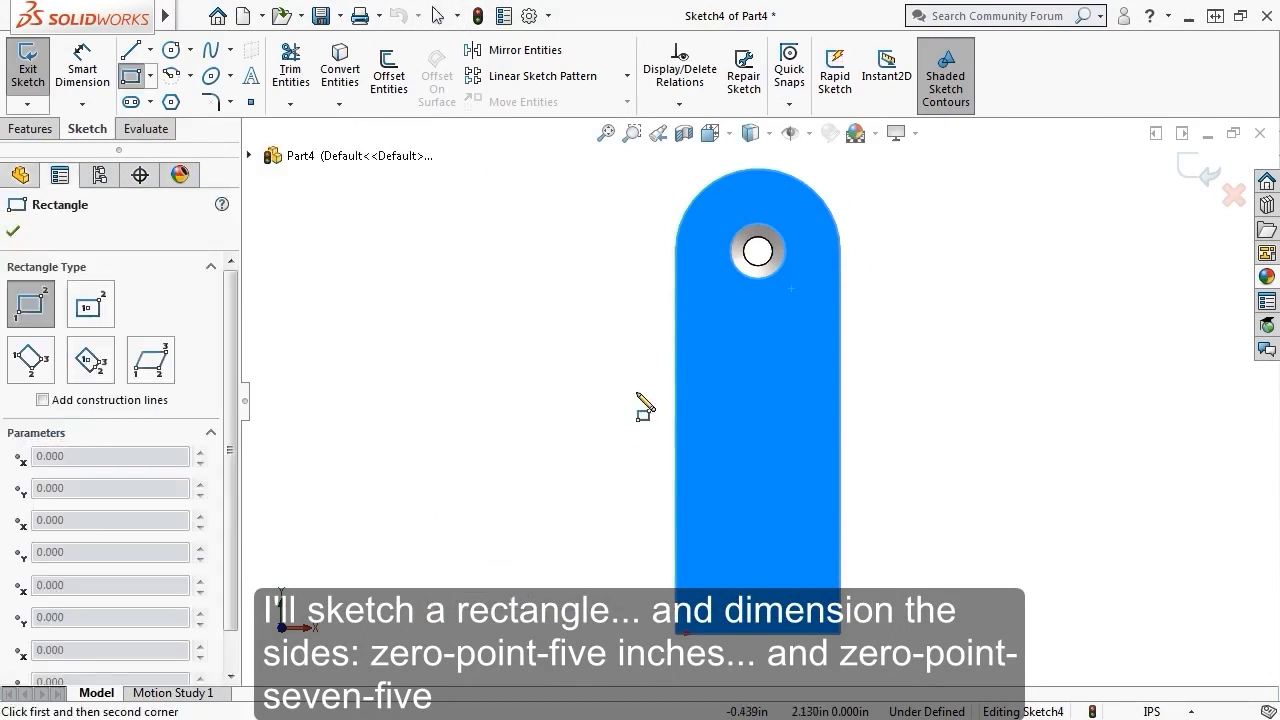
left_click(722, 383)
left_click(814, 326)
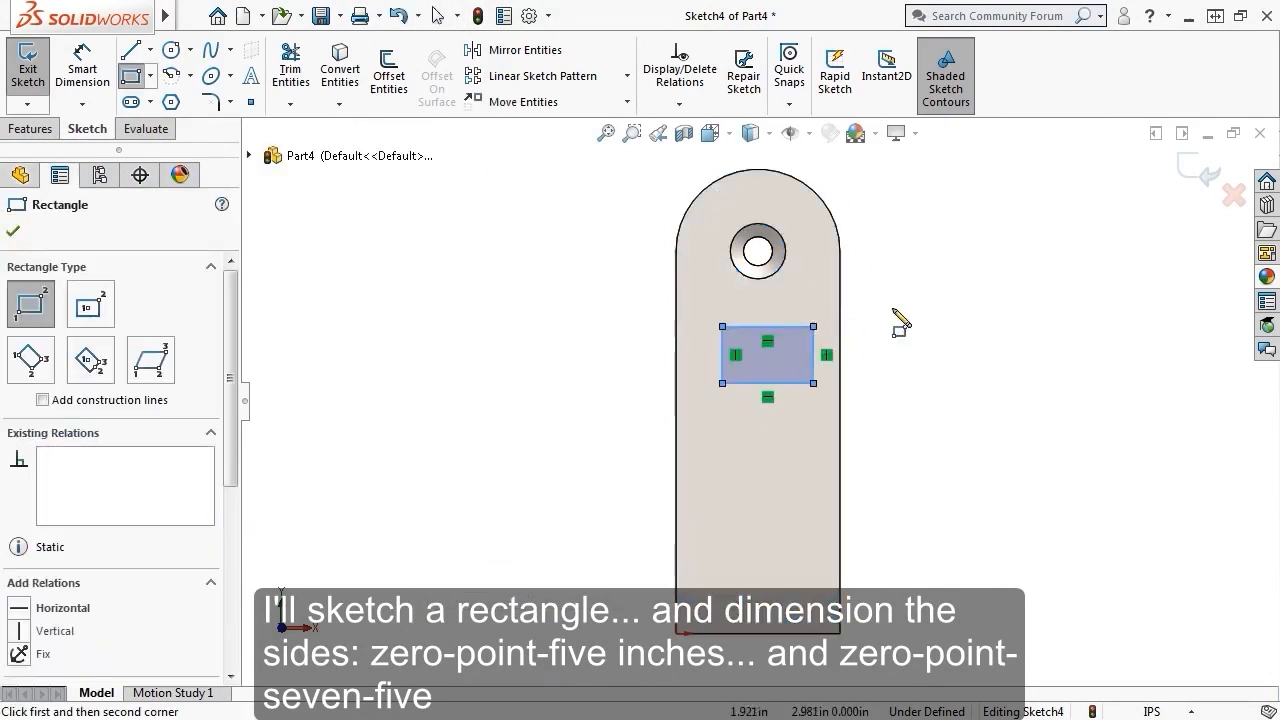
key("Escape")
- Dimension the rectangle's vertical side to 0.5 in
key("s")
left_click(1005, 318)
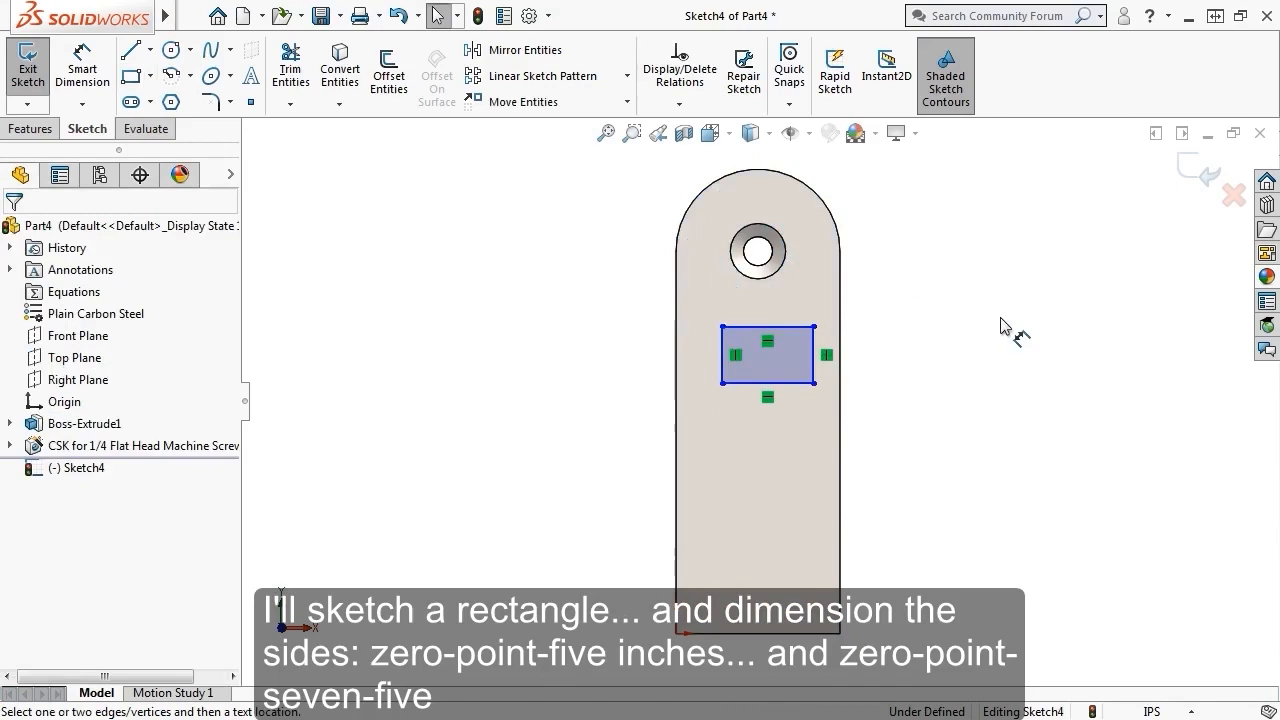
left_click(814, 358)
left_click(890, 360)
type("0.51238916in")
key("Return")
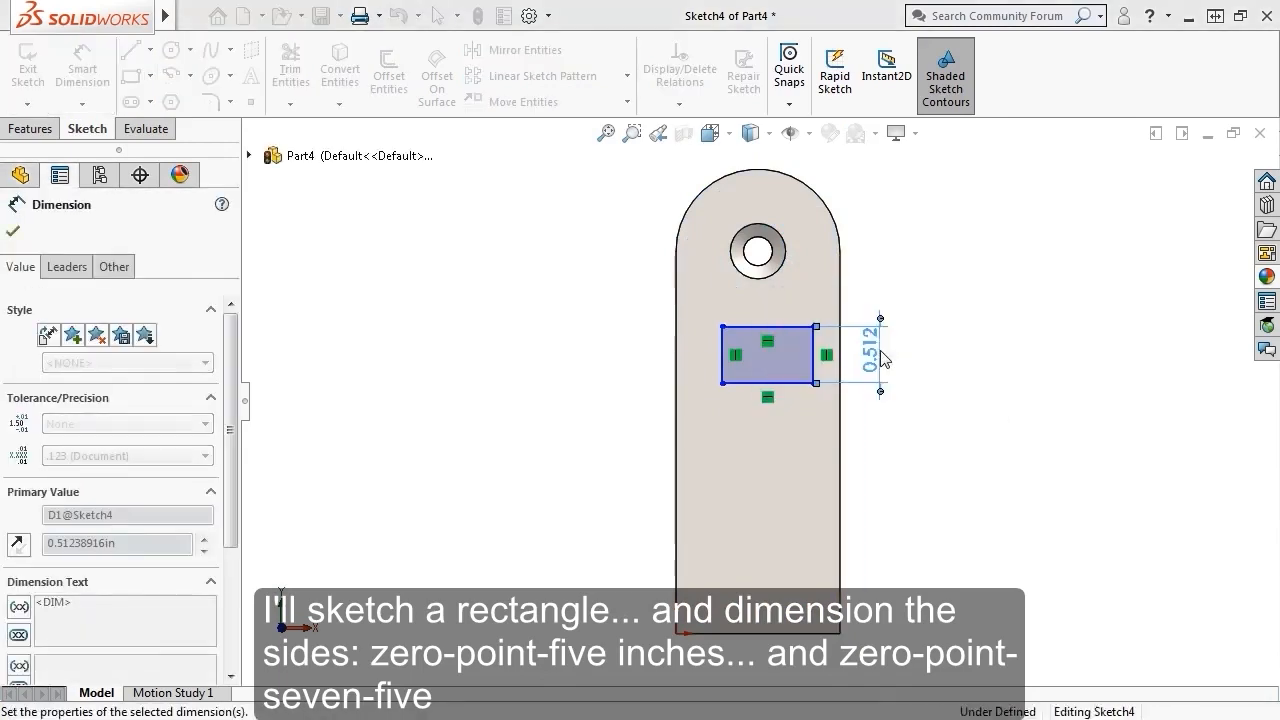
- Dimension the rectangle's lower horizontal side to 0.75 in
left_click(792, 384)
left_click(792, 430)
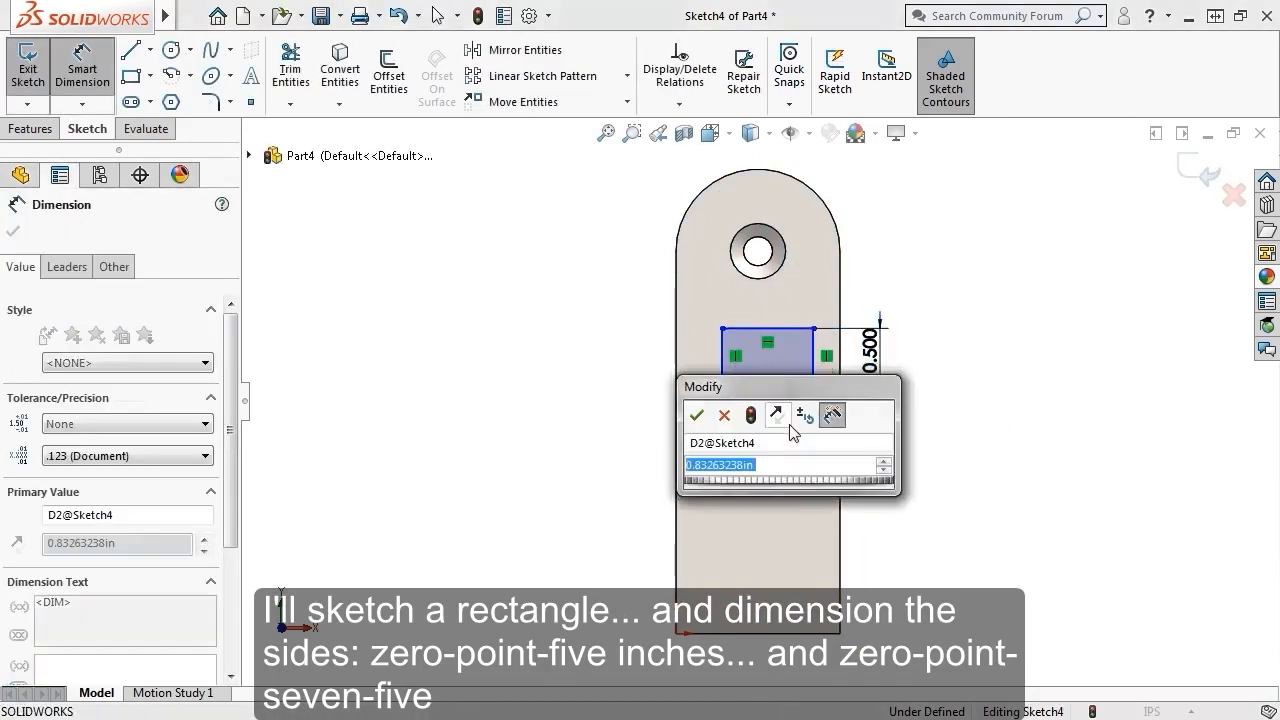
type(".75")
key("Return")
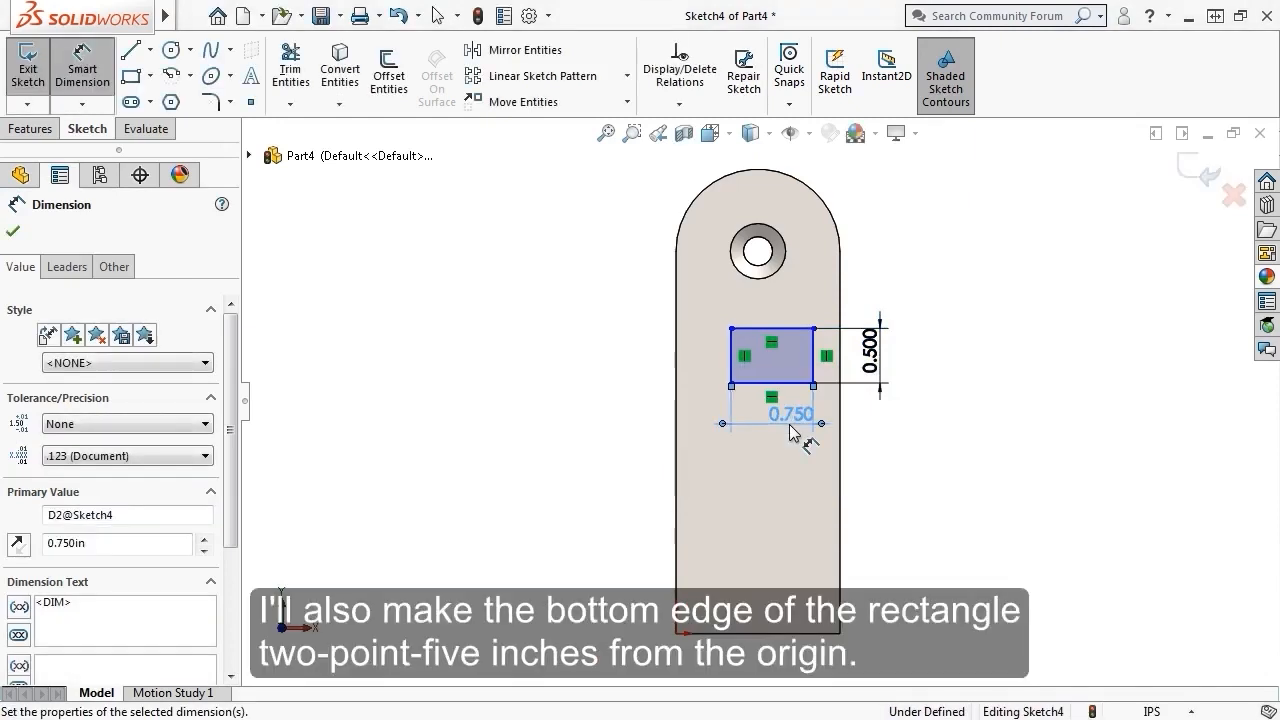
- Dimension the distance from the rectangle's lower side to the plate's bottom edge as 2.5 in
left_click(775, 384)
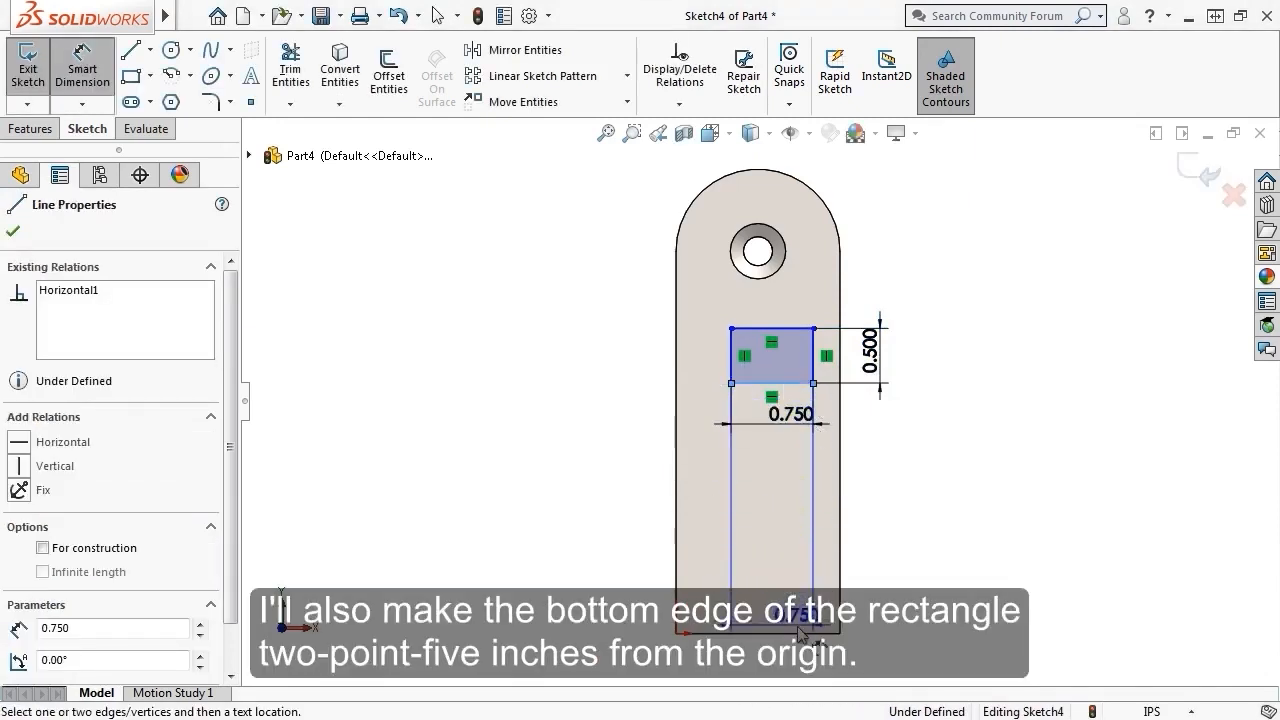
left_click(800, 632)
left_click(898, 515)
type("2.5")
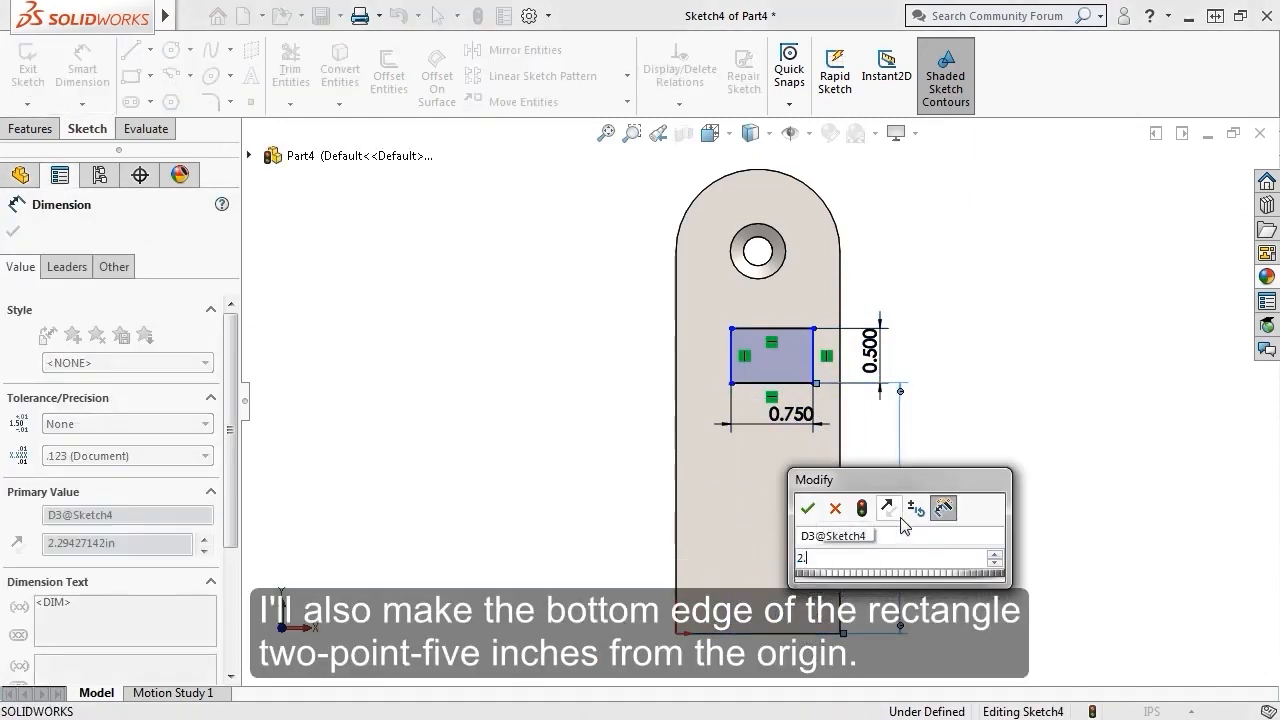
key("Return")
key("Escape")
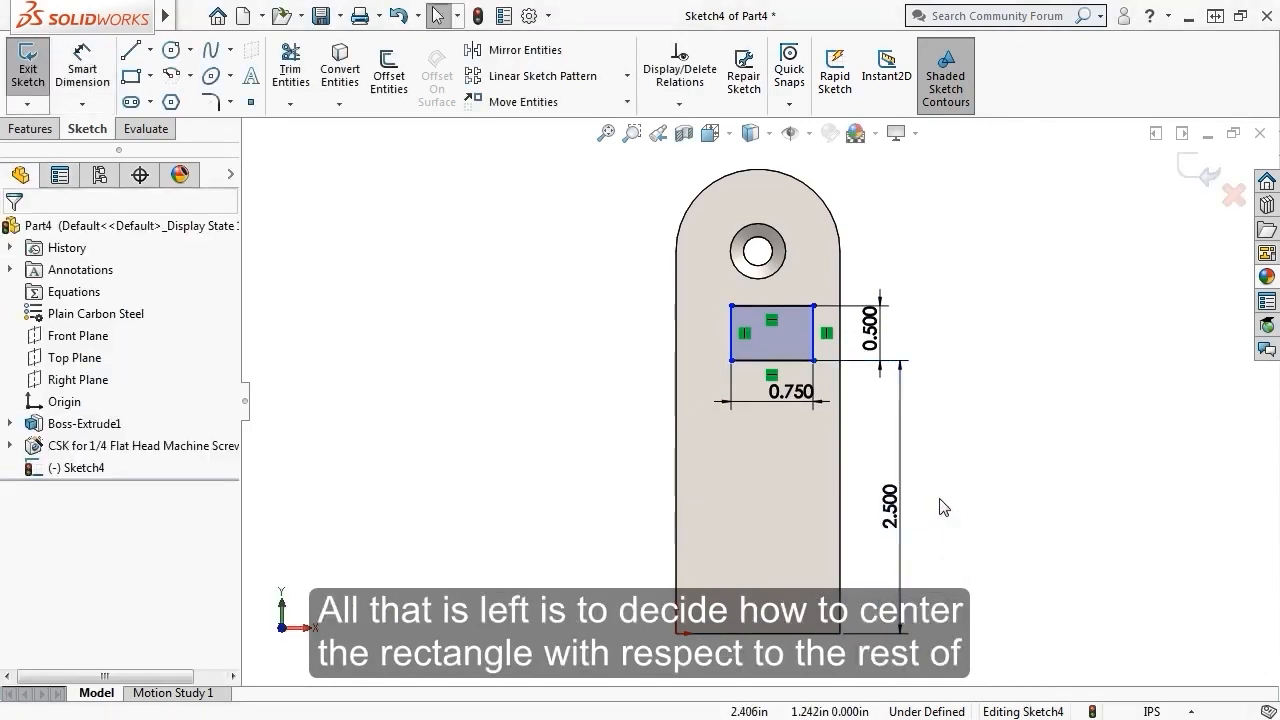
- Shift the rectangle sideways toward the plate's edge above the origin to test its horizontal freedom
left_click(813, 343)
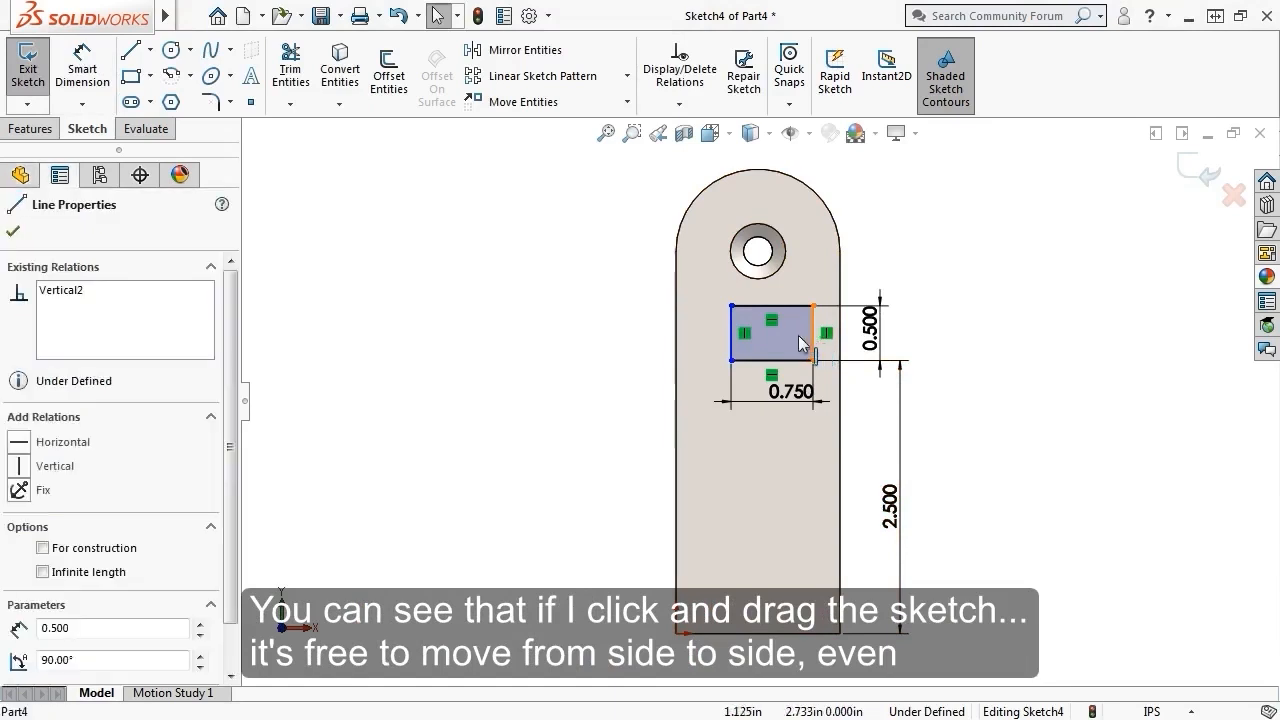
mouse_move(800, 343)
left_mouse_down()
mouse_move(649, 343)
mouse_move(770, 352)
left_mouse_up()
left_click(537, 354)
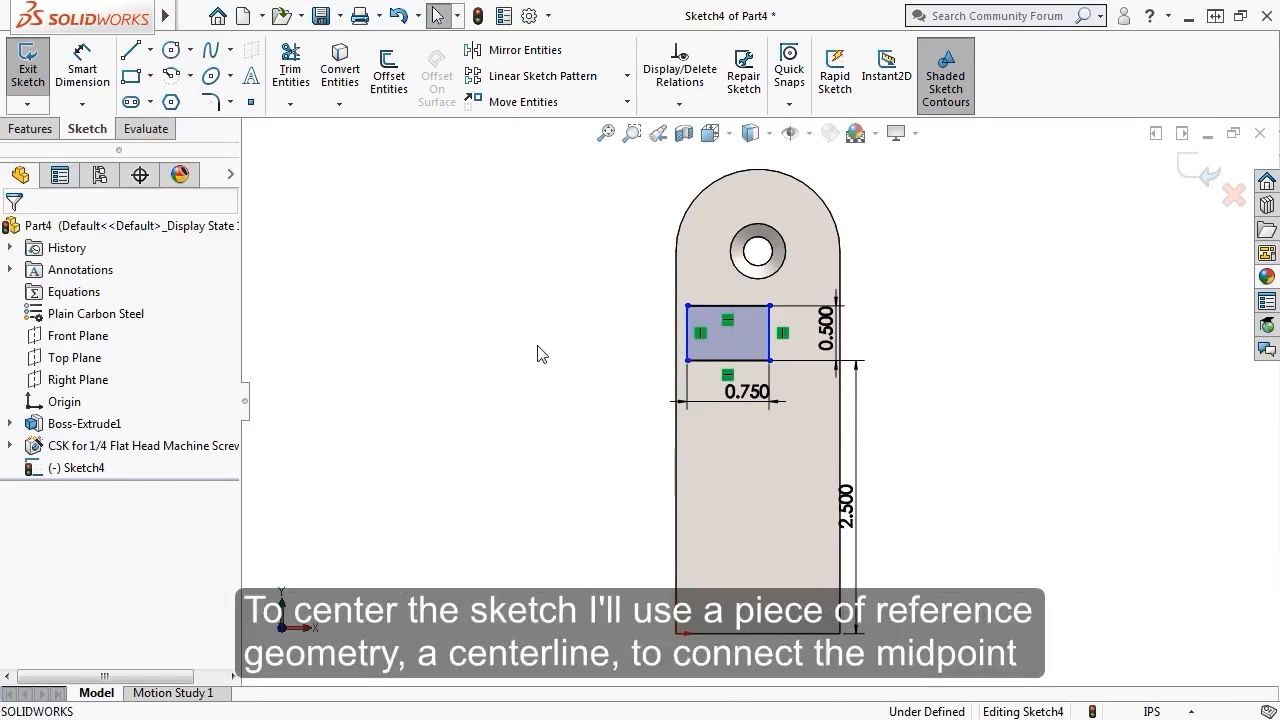
- Draw a centerline from the midpoint of the plate's bottom edge to the midpoint of the rectangle's lower side and make it vertical
key("s")
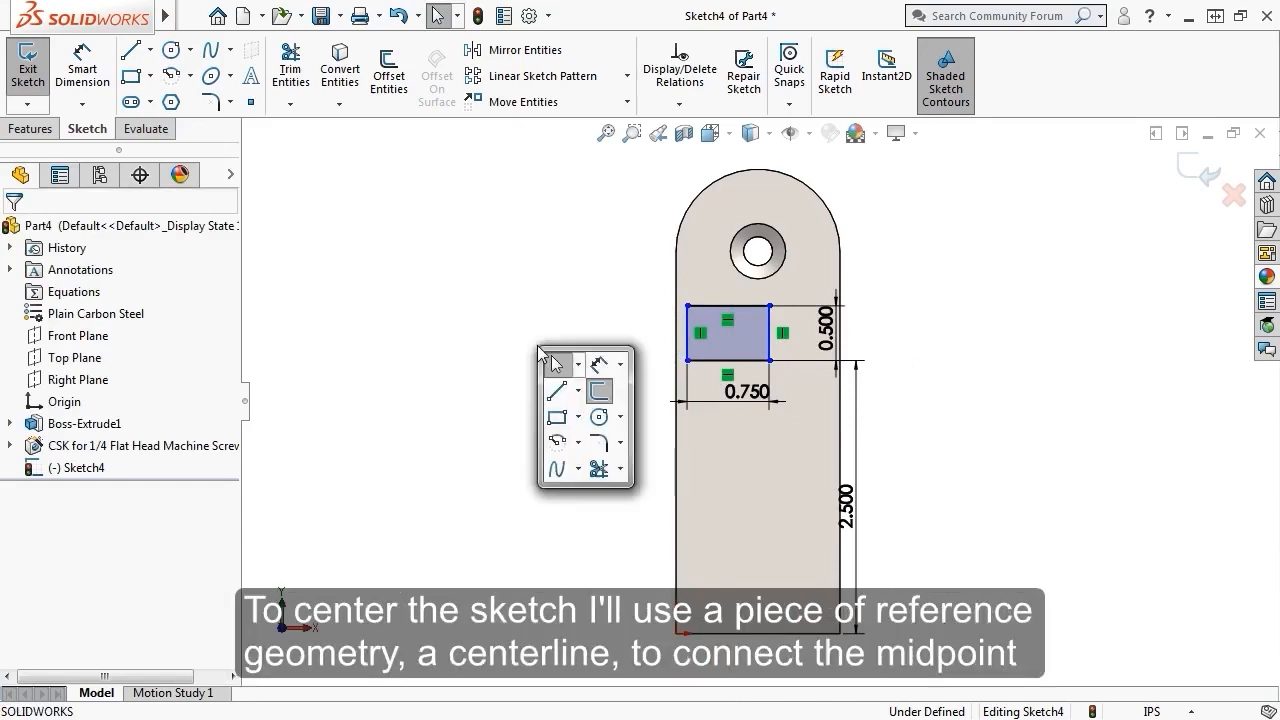
left_click(567, 388)
left_click(588, 442)
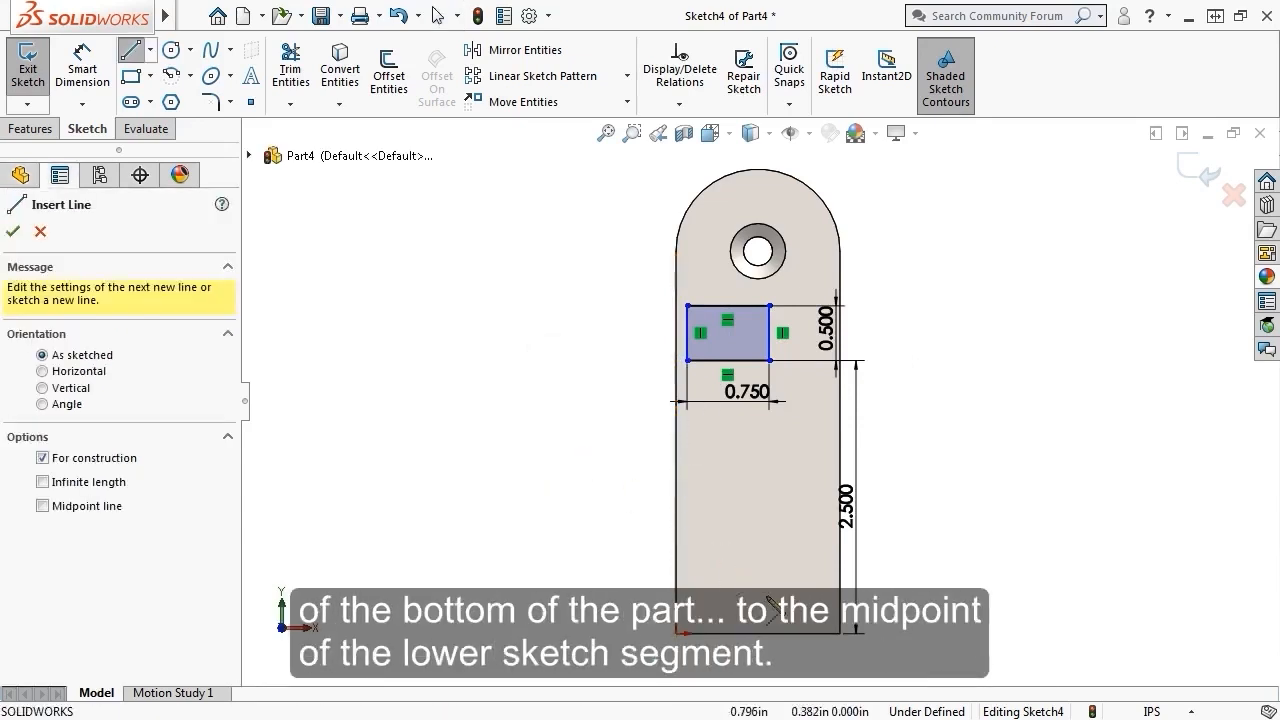
left_click(758, 632)
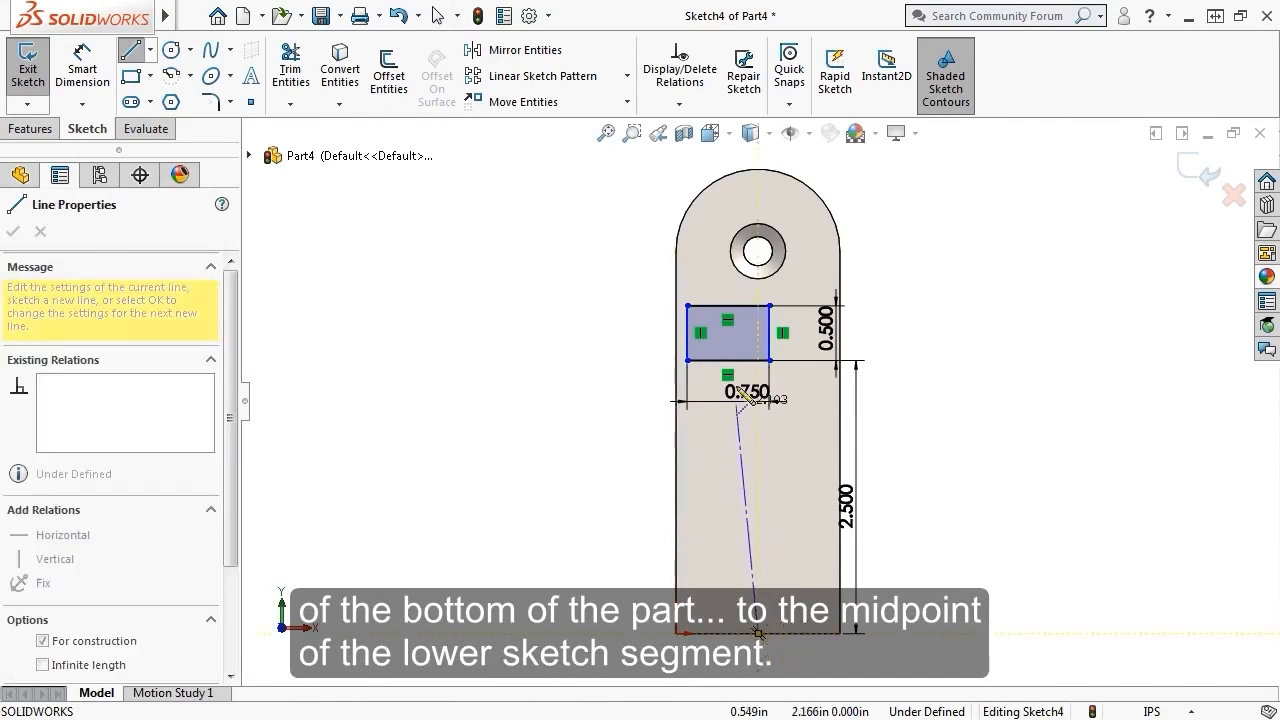
left_click(727, 360)
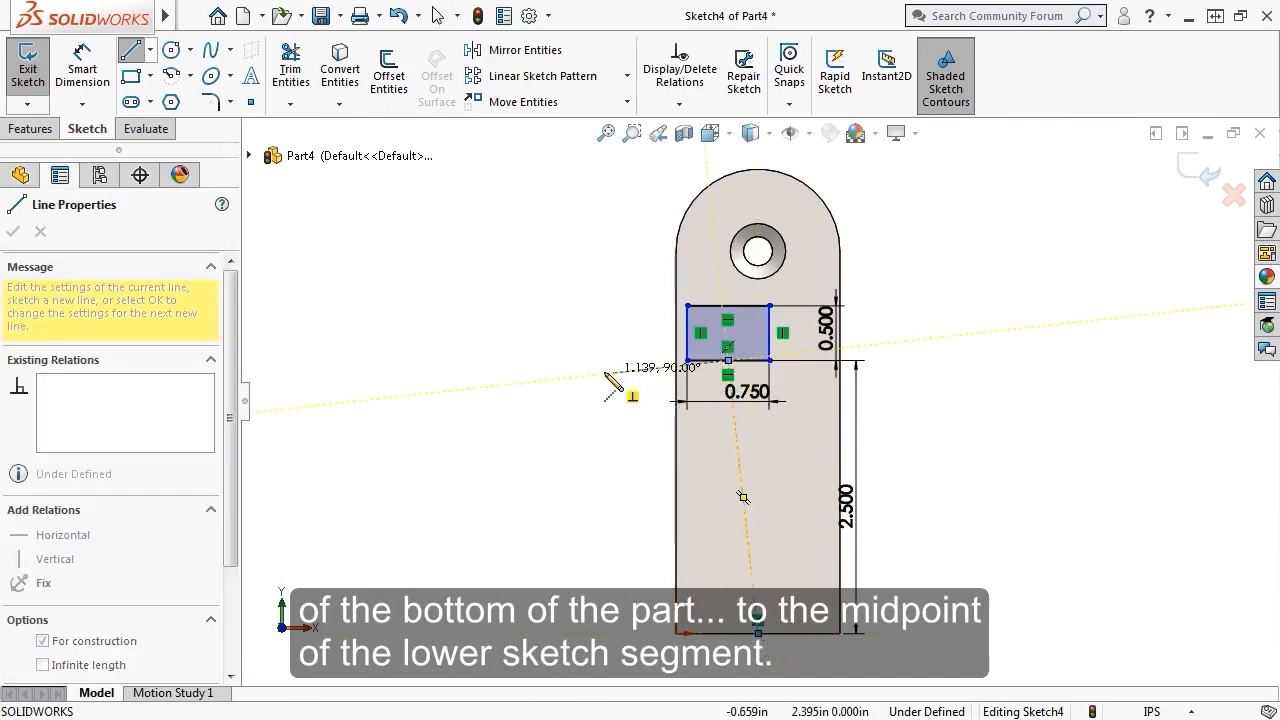
key("Escape")
left_click(733, 441)
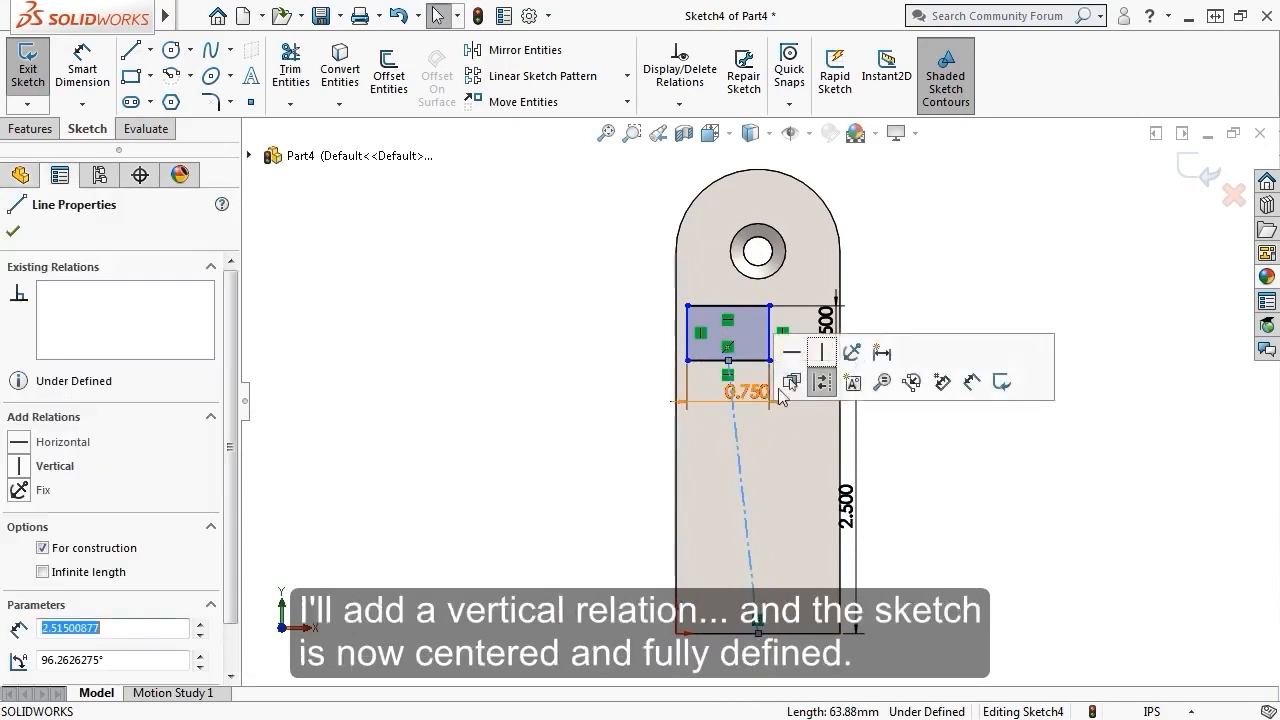
left_click(824, 378)
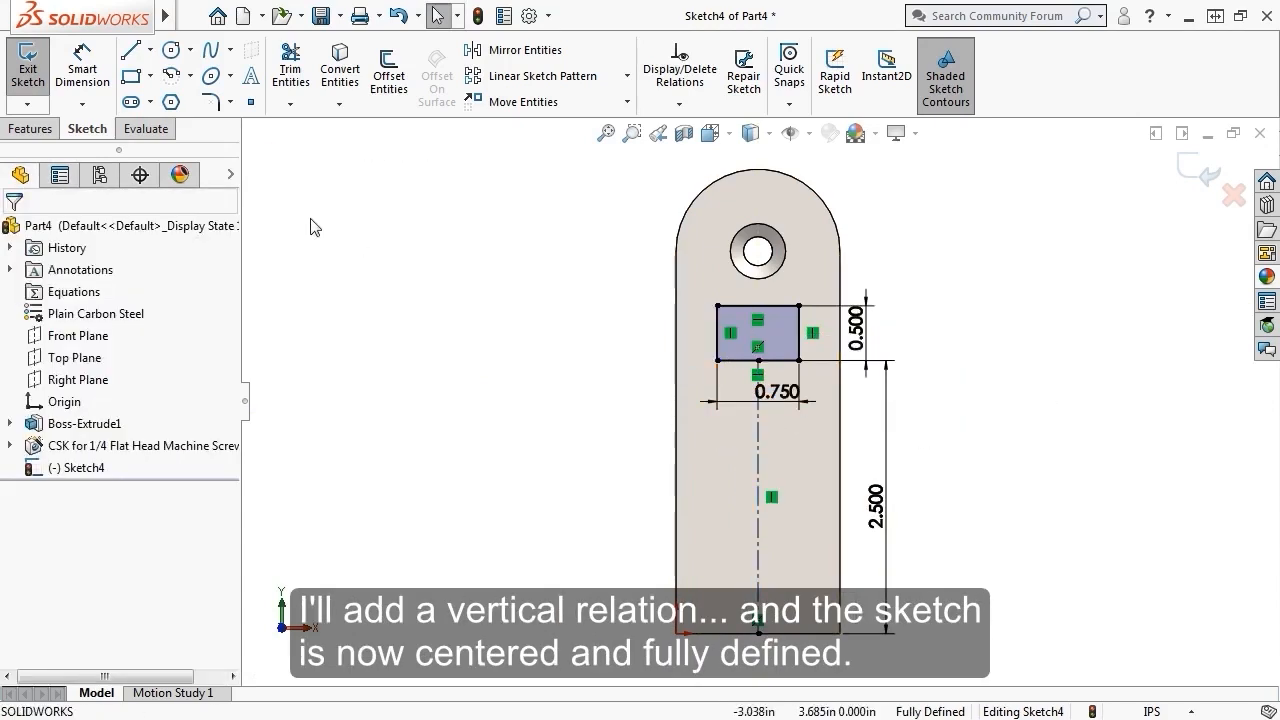
- Extrude the rectangle sketch on the plate's front face as a blind boss 0.5 in deep, merged with the plate
left_click(30, 128)
left_click(36, 75)
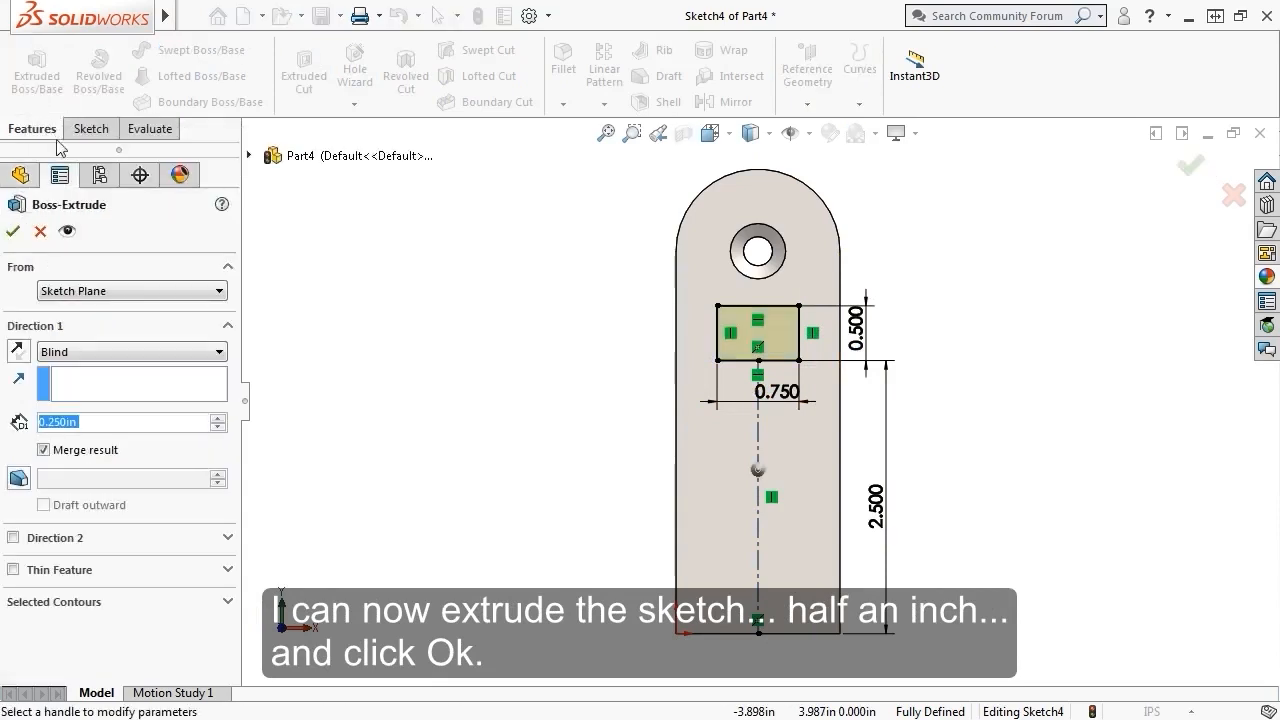
type("0.5")
key("Return")
middle_click_drag(382, 370, 365, 381)
left_click(13, 232)
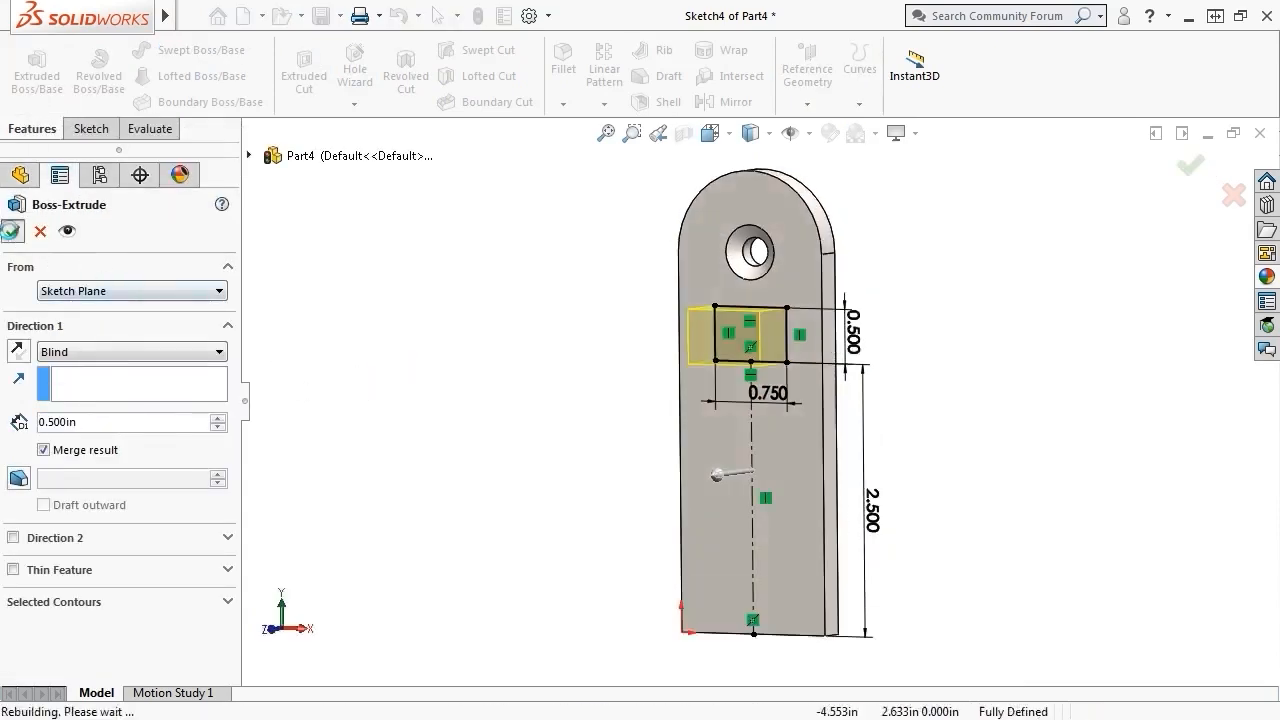
left_click(362, 311)
key("ctrl+7")
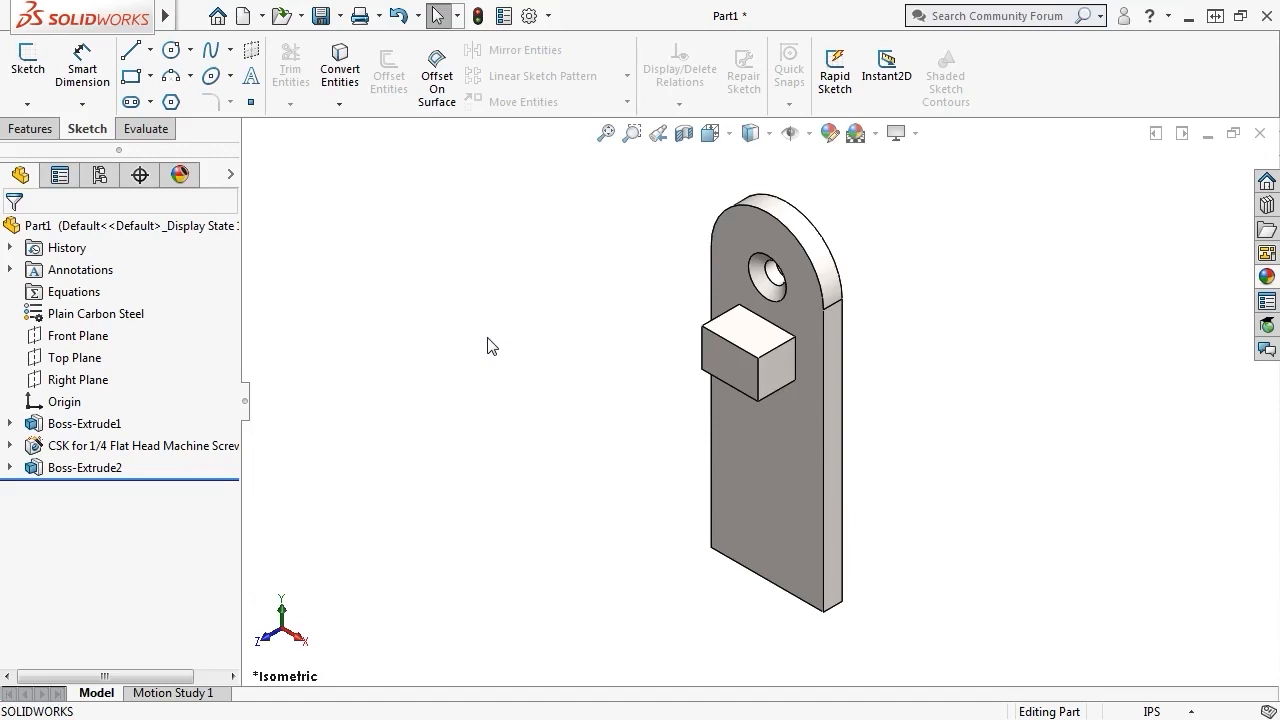
- Open a new sketch on the rectangular boss's upper face and view it from the top
left_click(738, 333)
left_click(827, 275)
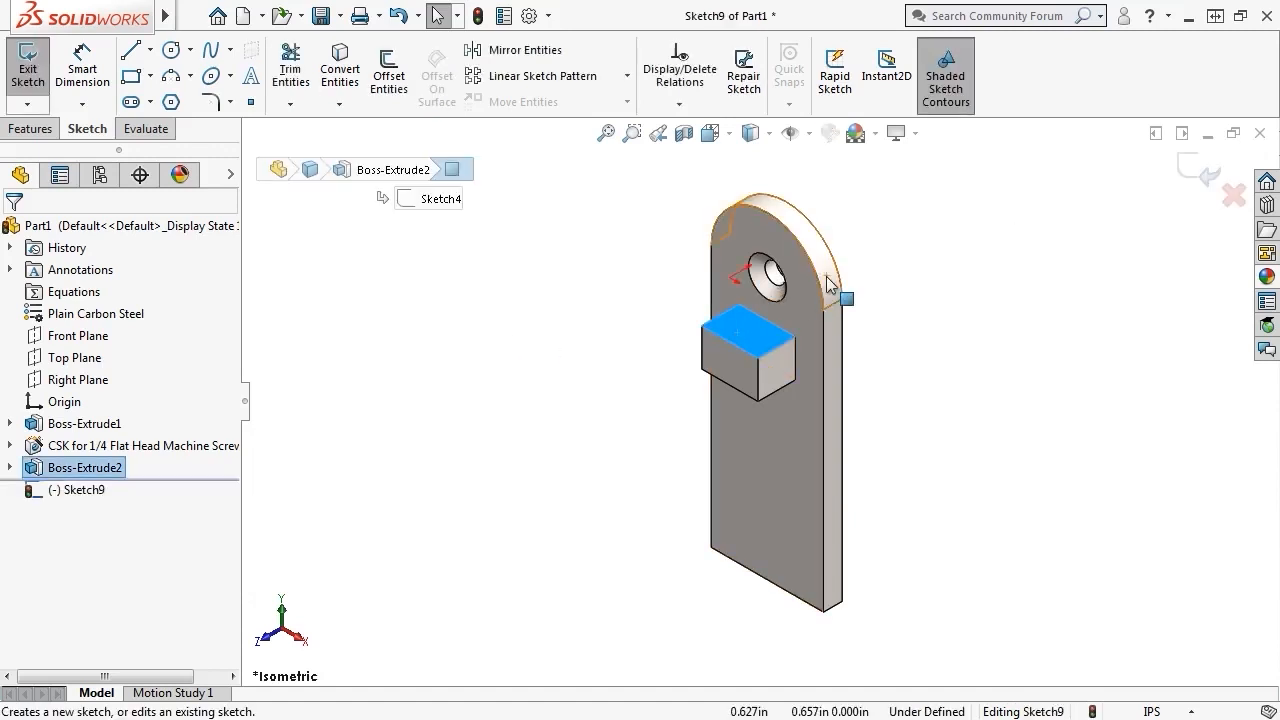
key("ctrl+5")
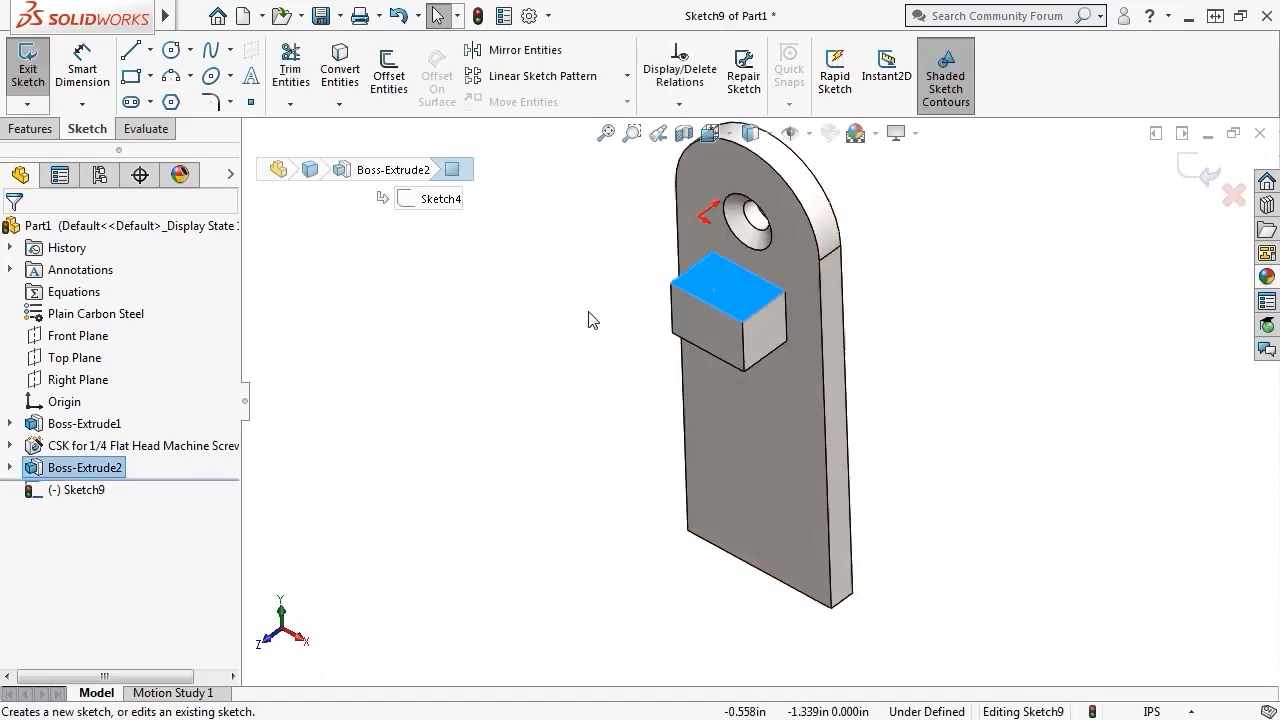
- Try to start a tangent arc directly at an outer corner of the rectangular boss's upper face
key("s")
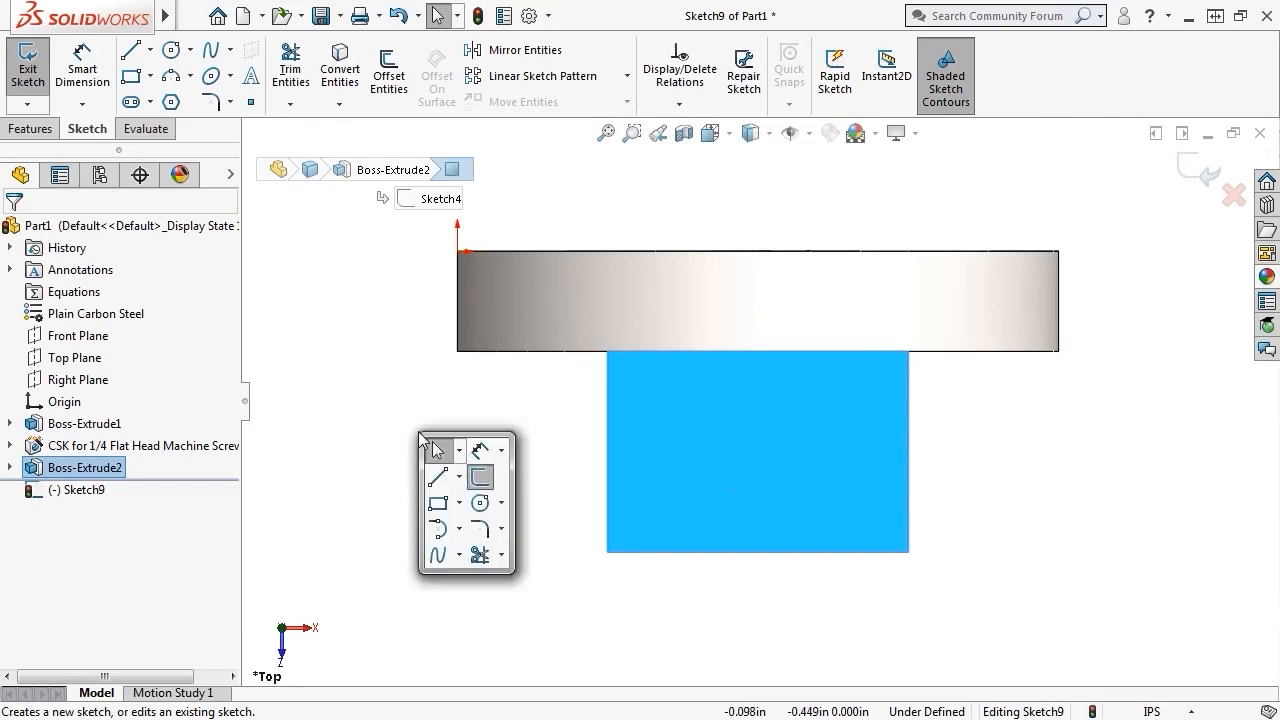
left_click(437, 528)
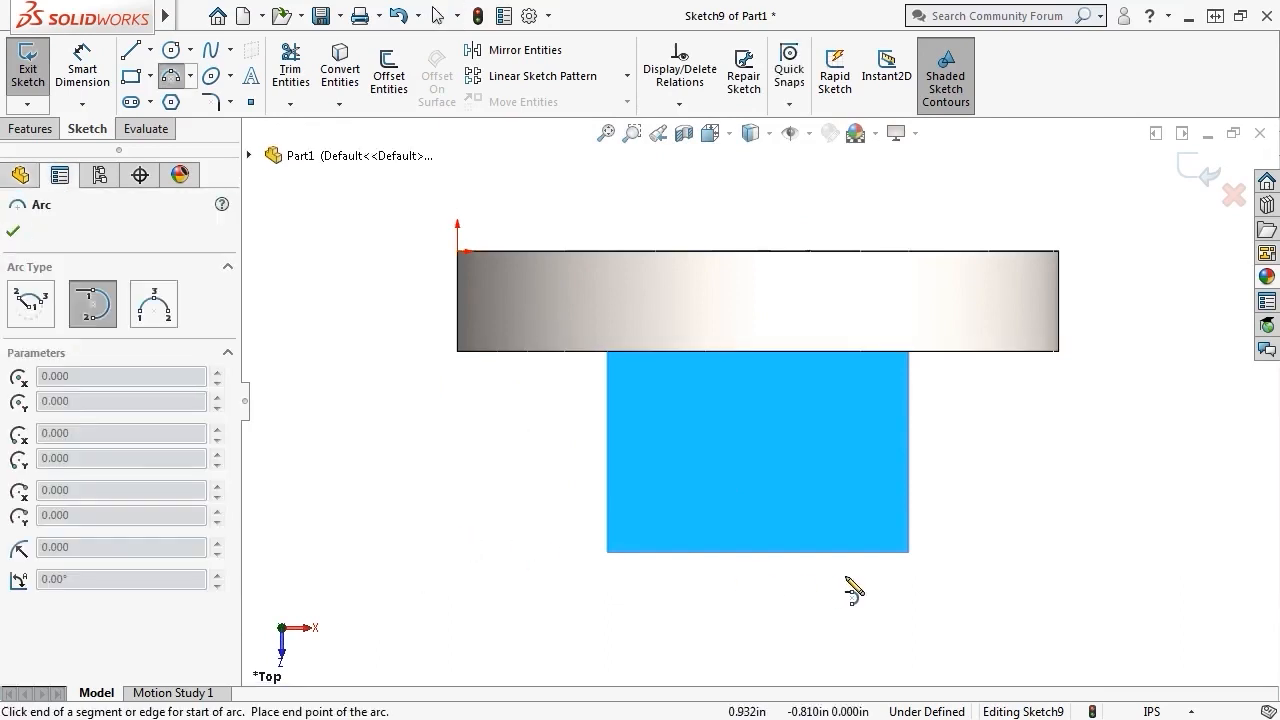
left_click(909, 553)
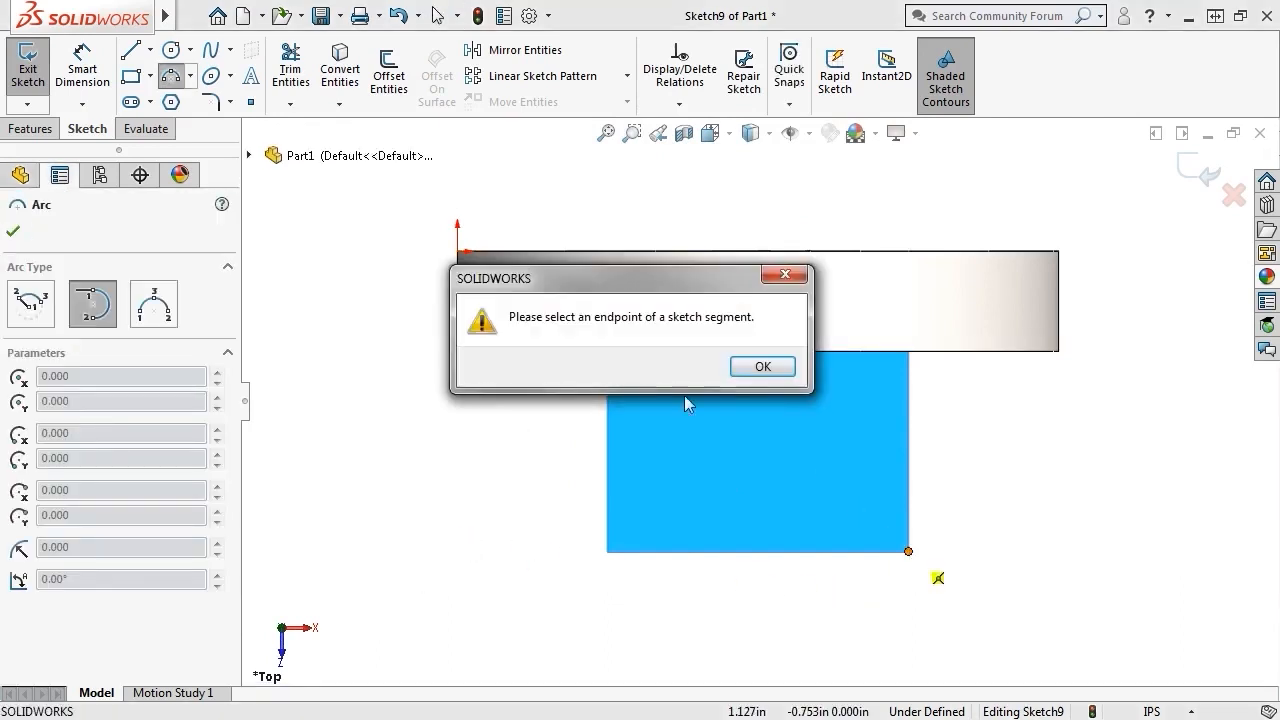
left_click(756, 364)
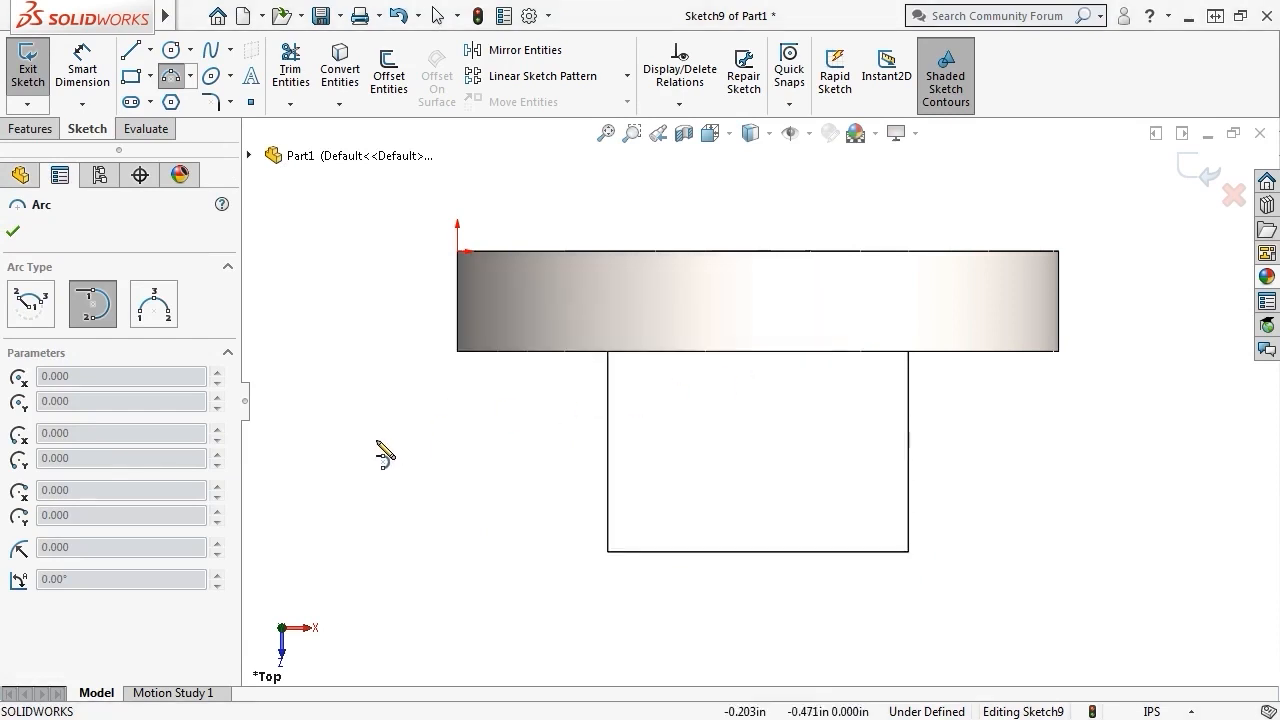
- Draw a horizontal line along the boss's outer edge, joining its two outer corners
key("s")
left_click(394, 491)
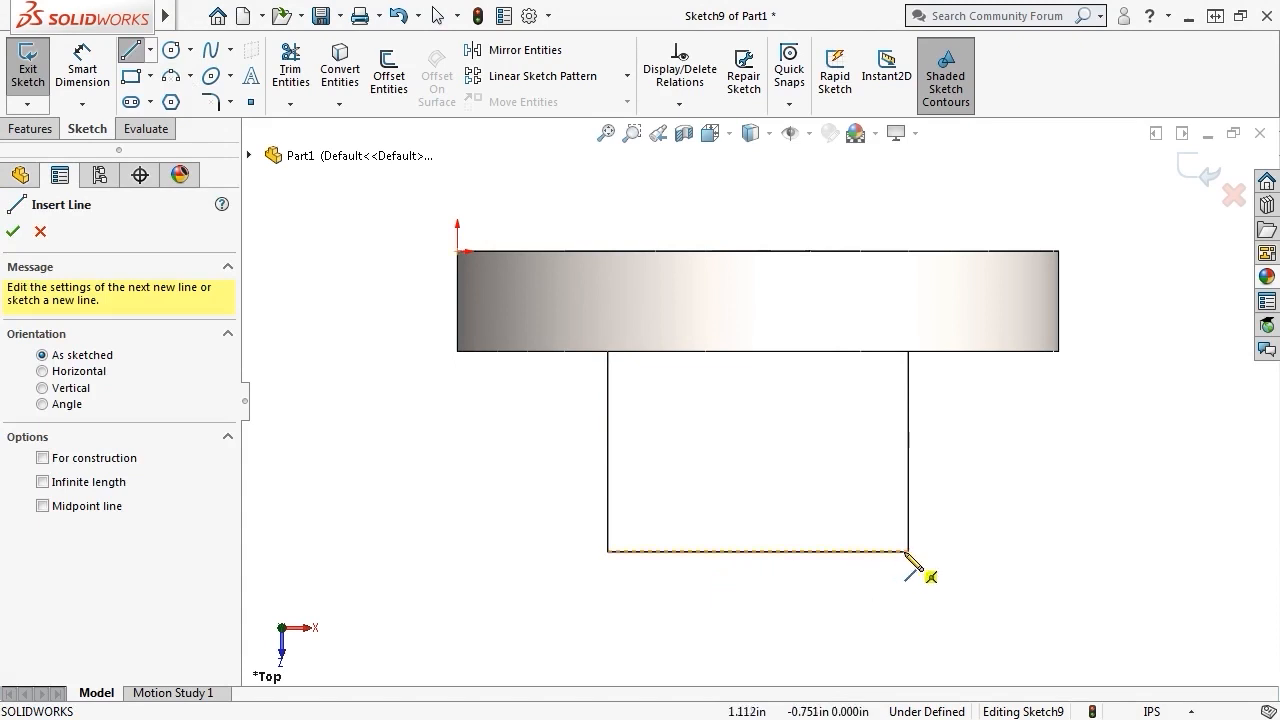
left_click(908, 551)
left_click(607, 551)
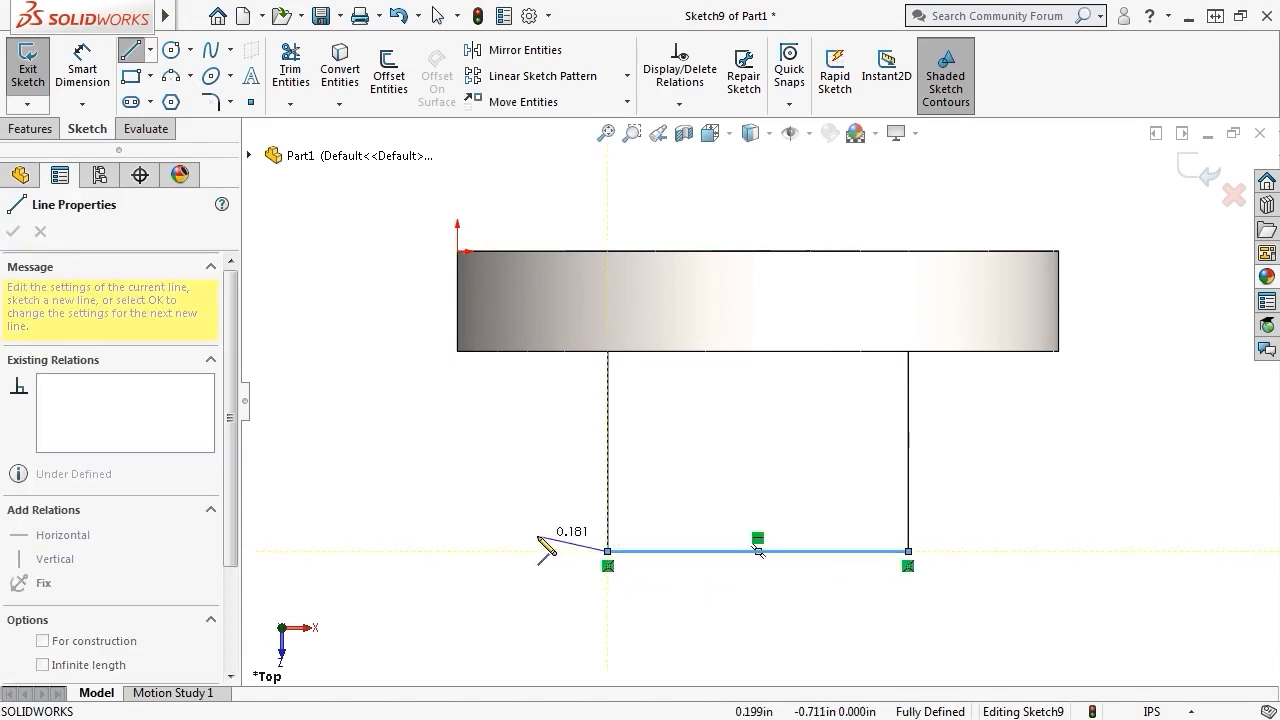
key("Escape")
- Draw a semicircular tangent arc outward from one end of the line to the other, closing the profile
key("s")
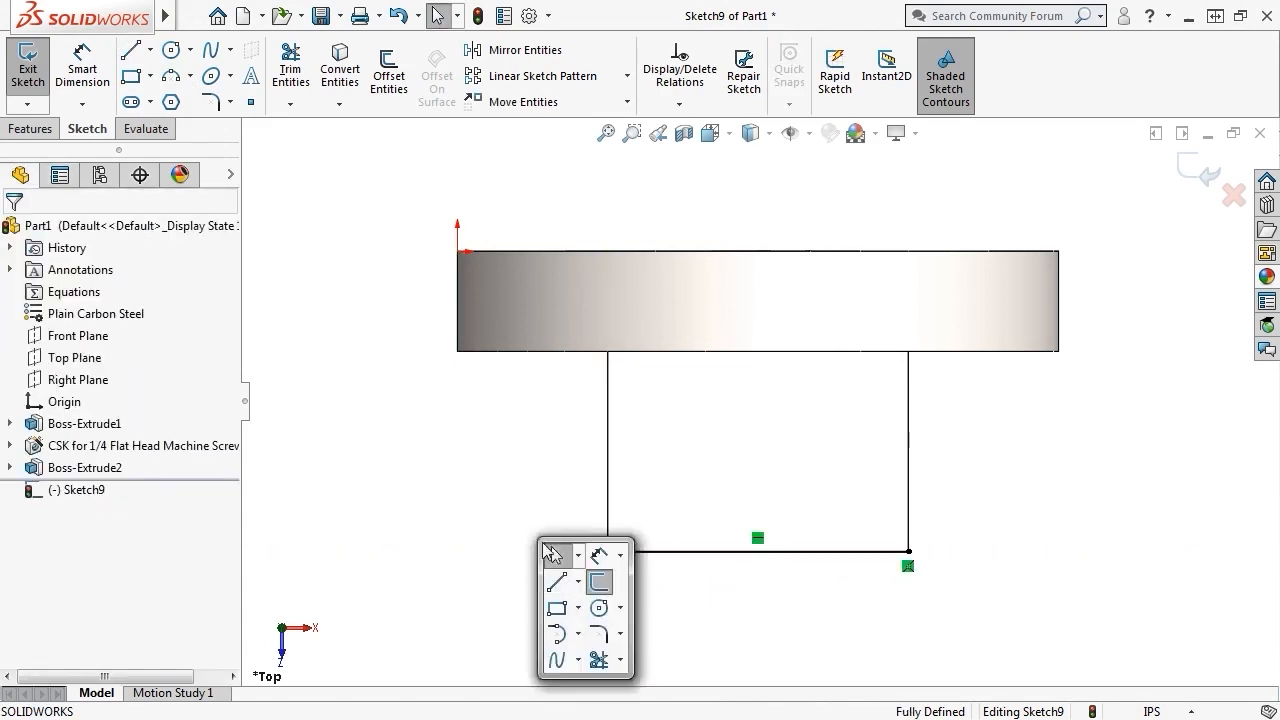
left_click(557, 633)
left_click(607, 551)
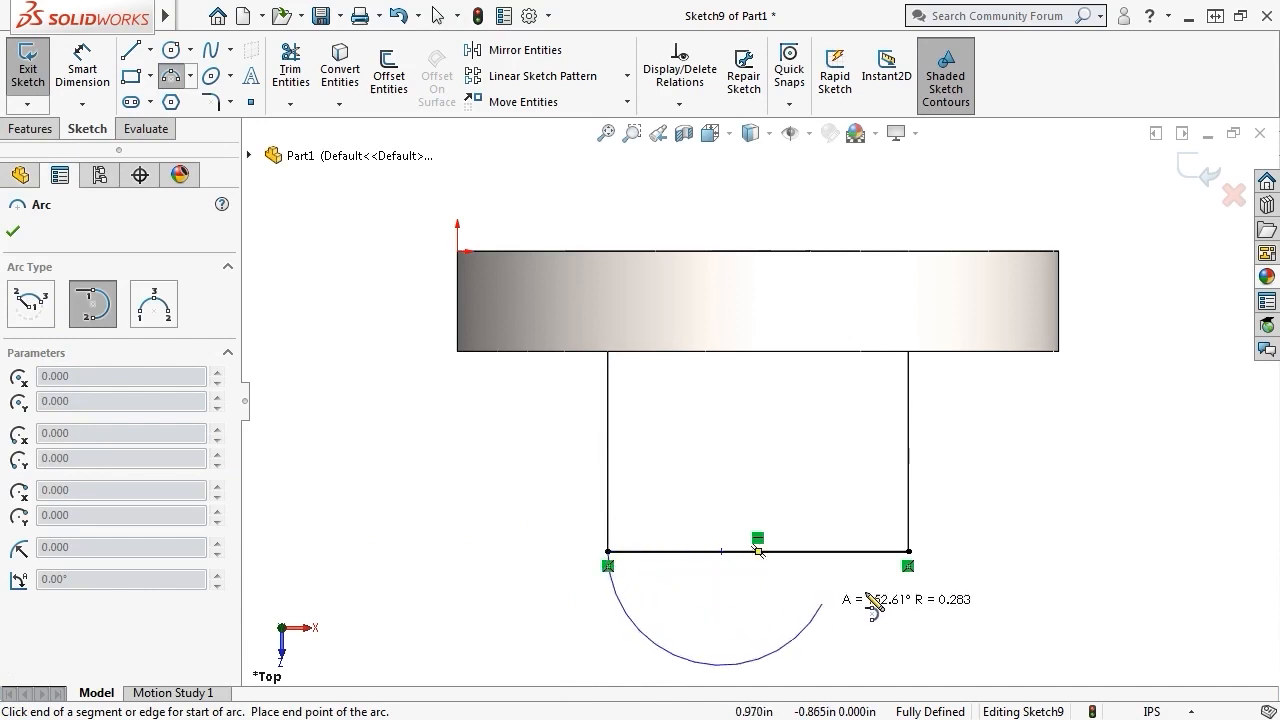
left_click(908, 551)
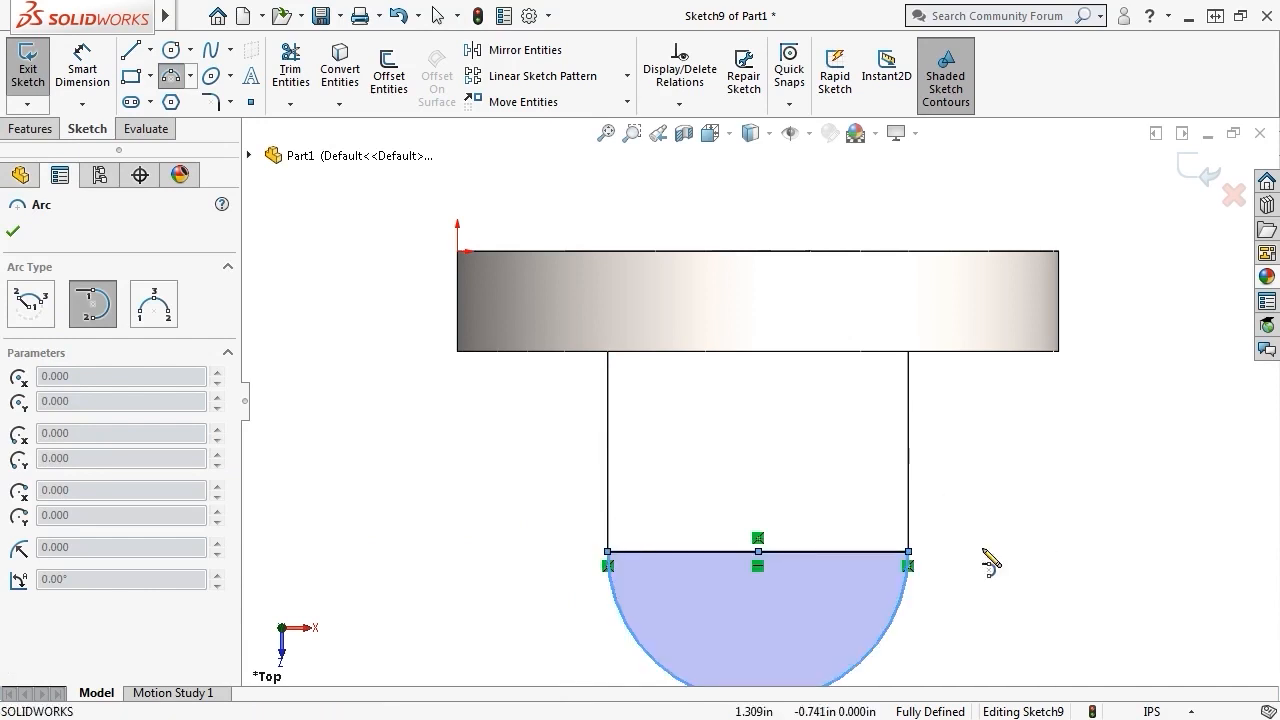
key("Escape")
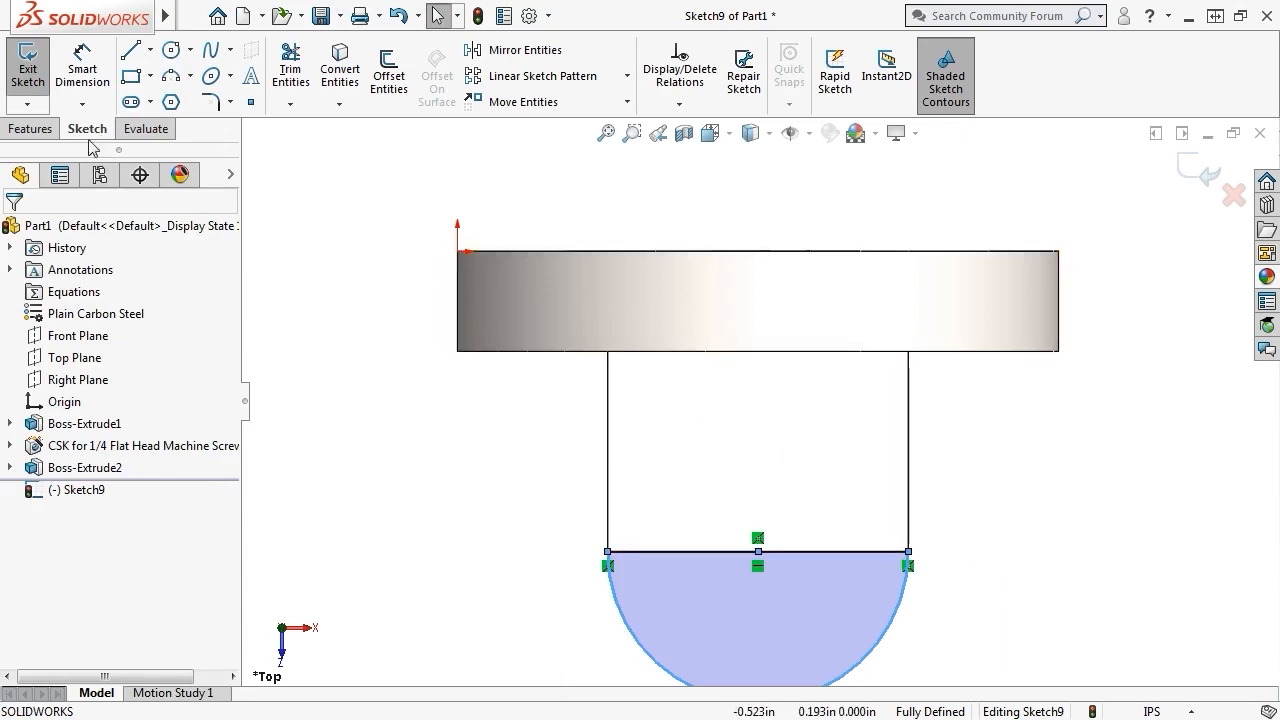
- Extrude the semicircle profile downward with the Up To Surface end condition, ending at the rectangular boss's underside
left_click(30, 128)
left_click(38, 88)
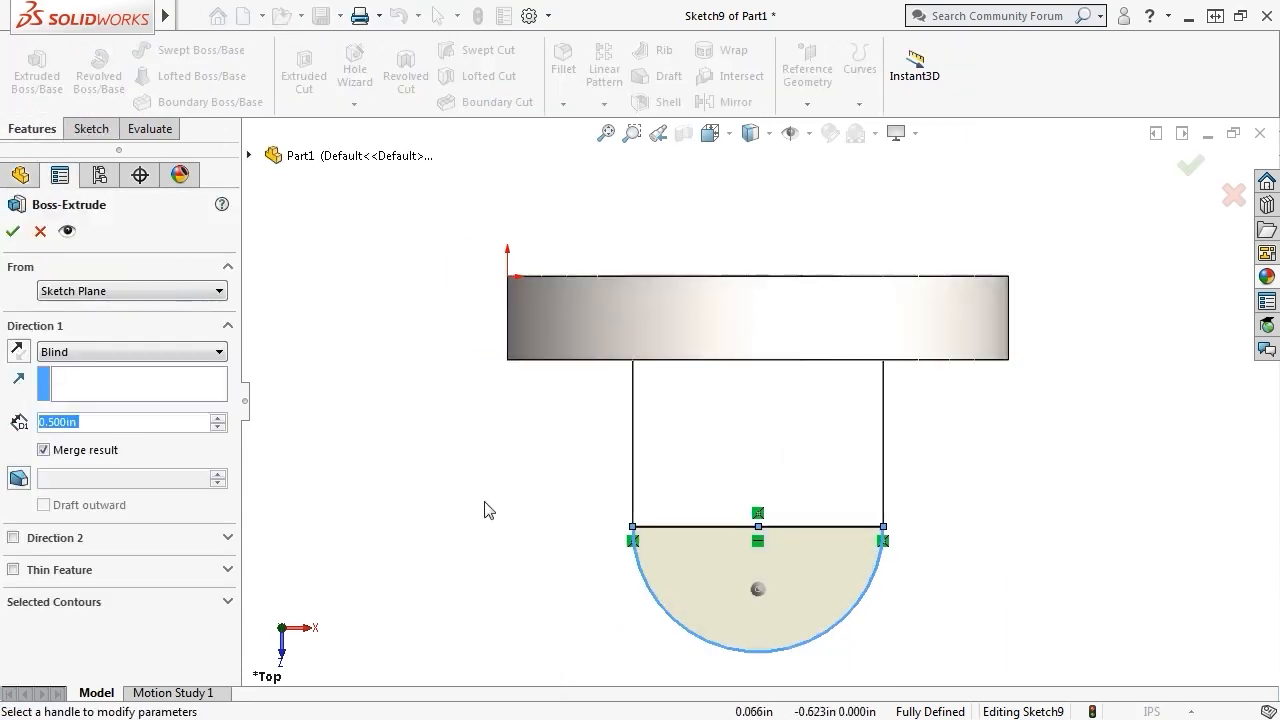
key("ctrl+7")
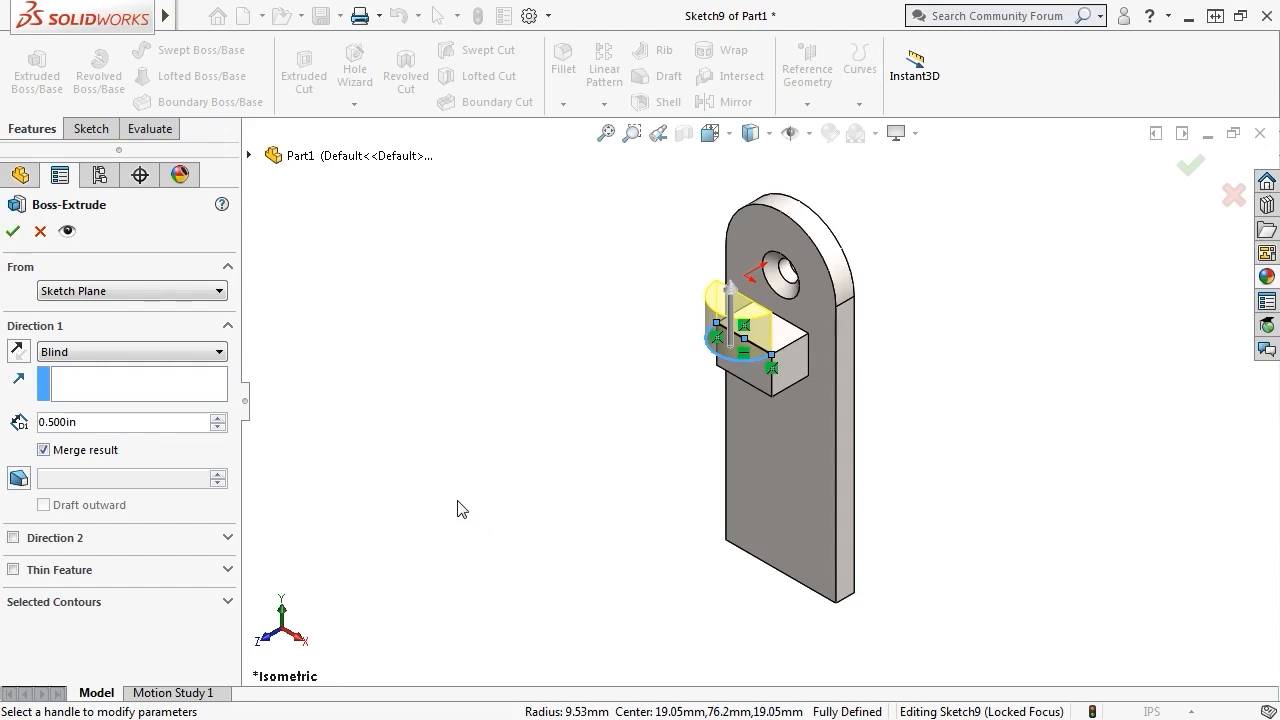
left_click(178, 354)
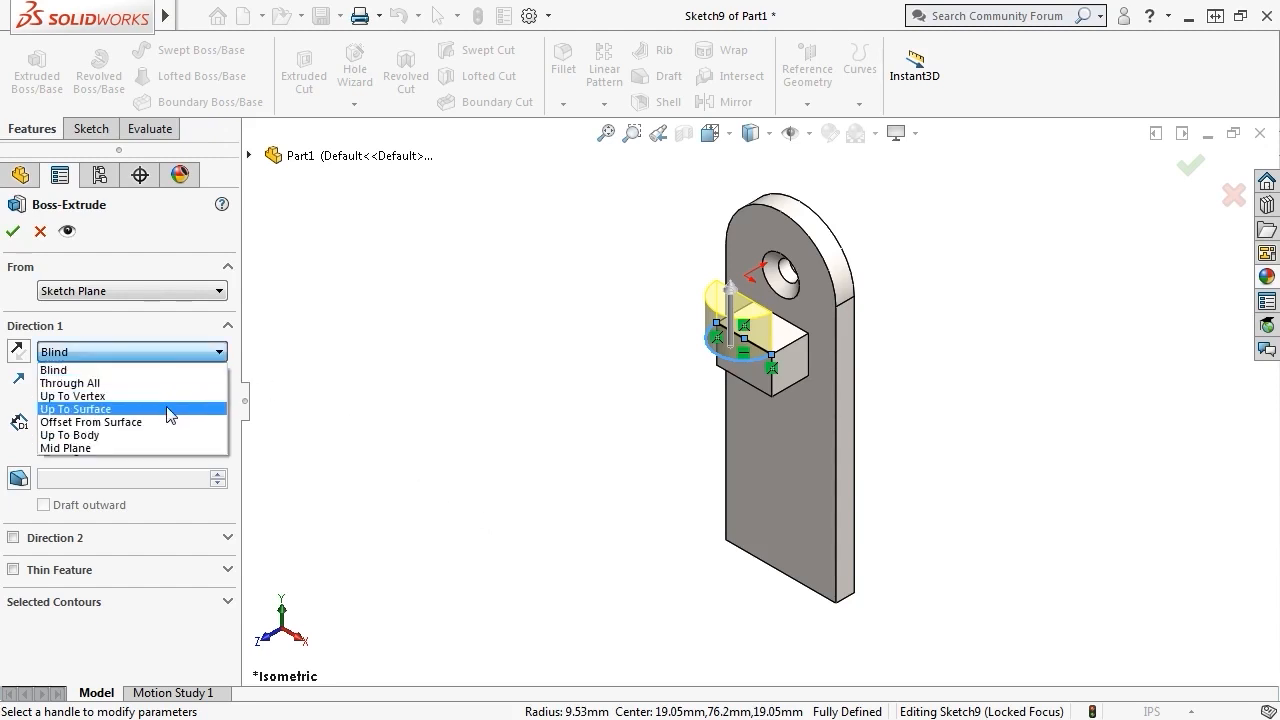
left_click(170, 410)
middle_click_drag(300, 429, 549, 320)
left_click(777, 364)
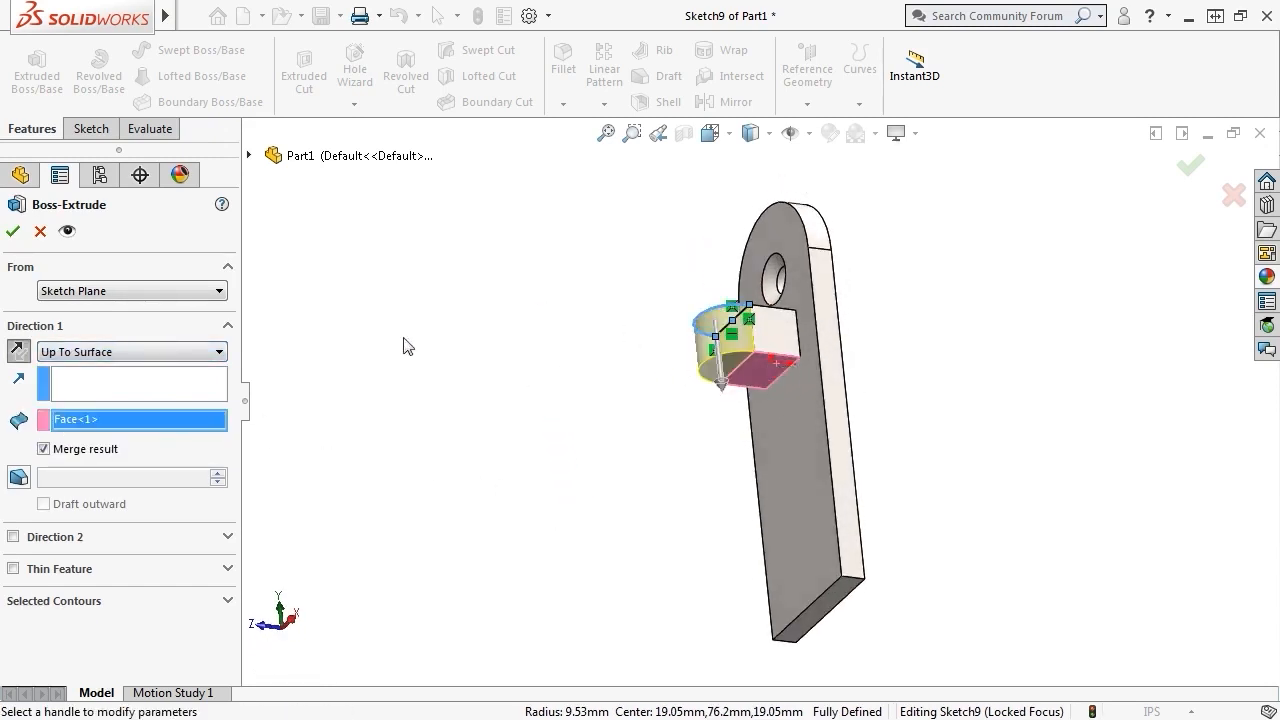
left_click(13, 231)
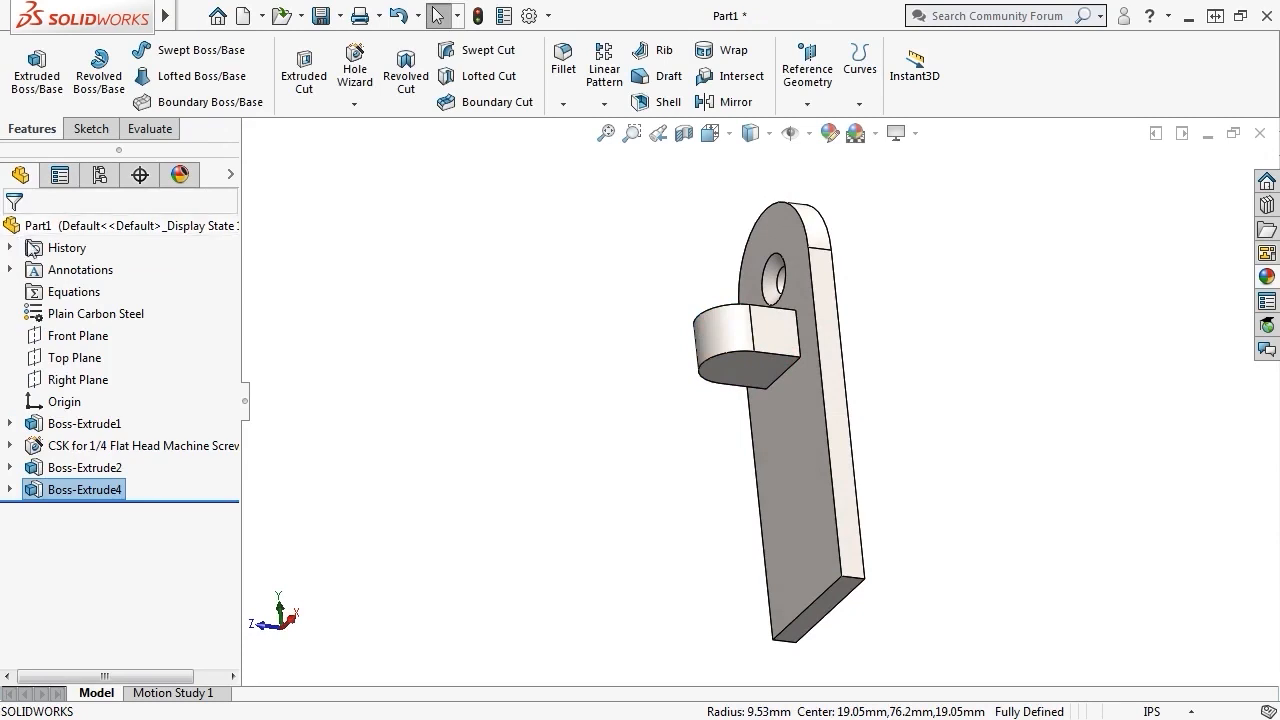
left_click(460, 291)
key("ctrl+7")
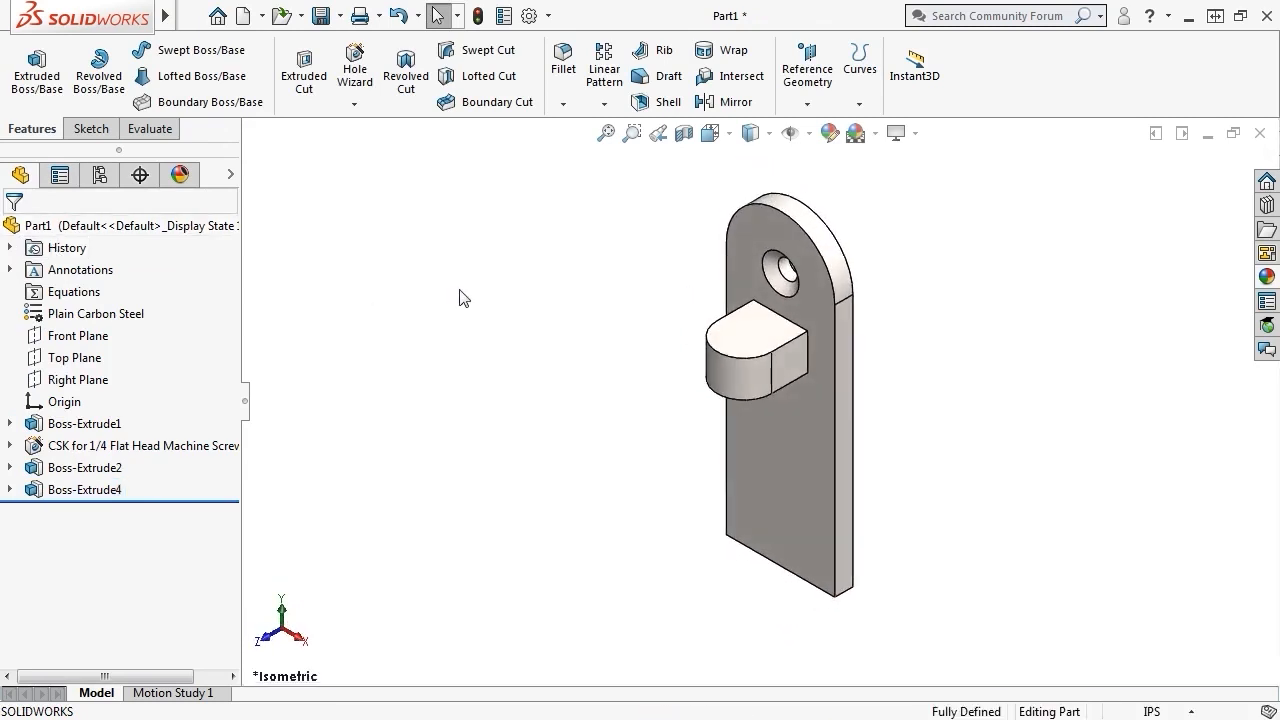
- Set up a Hole Wizard counterbore on the rounded boss's upper face for a Socket Head Cap Screw with Close fit
left_click(737, 343)
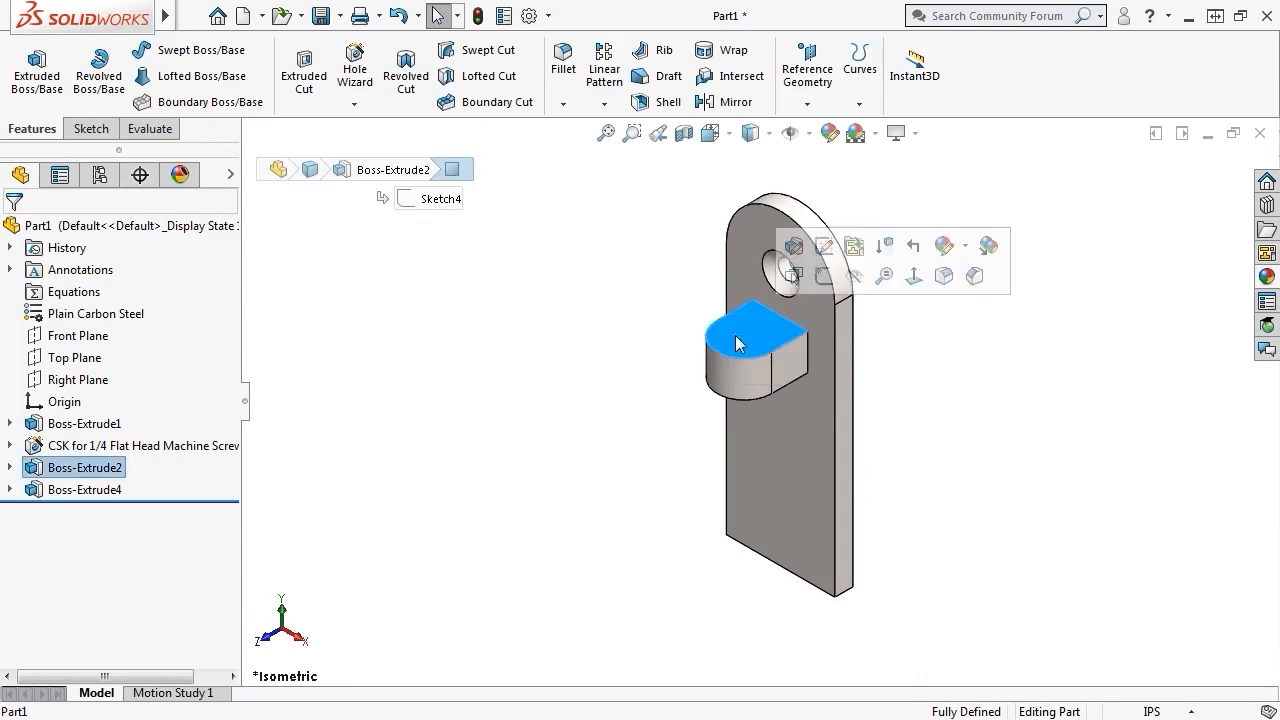
left_click(358, 82)
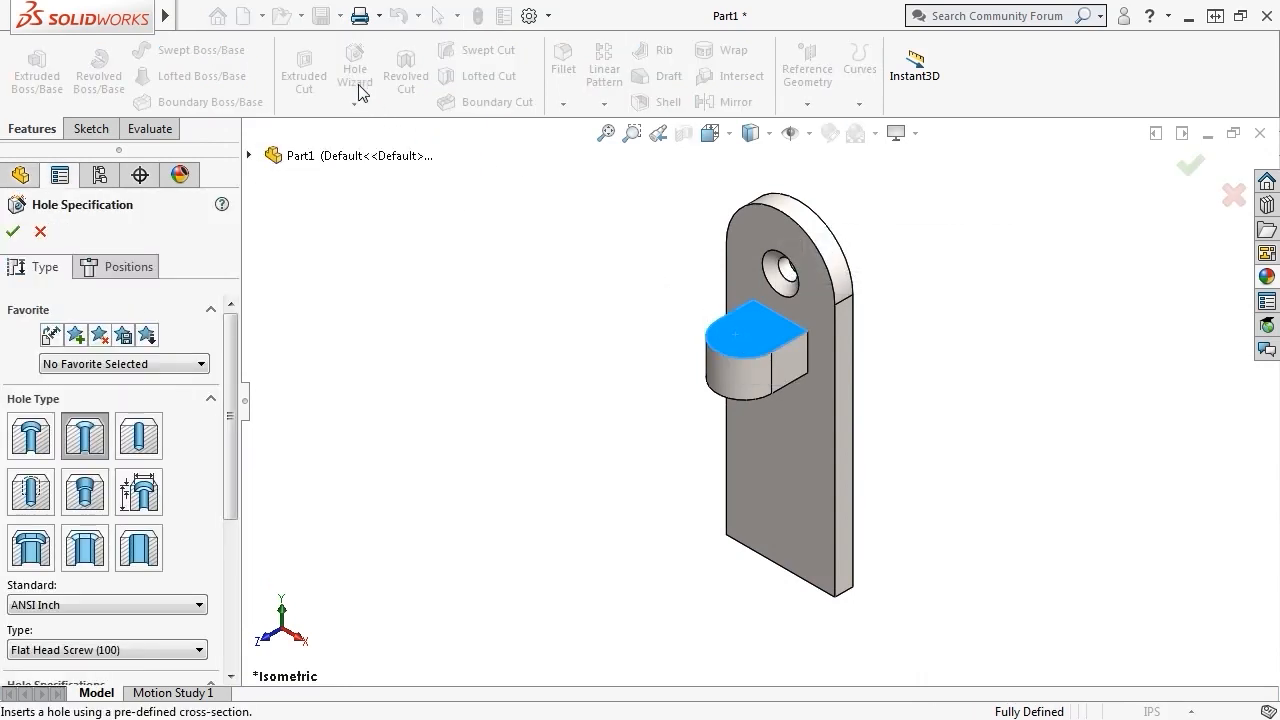
left_click(31, 436)
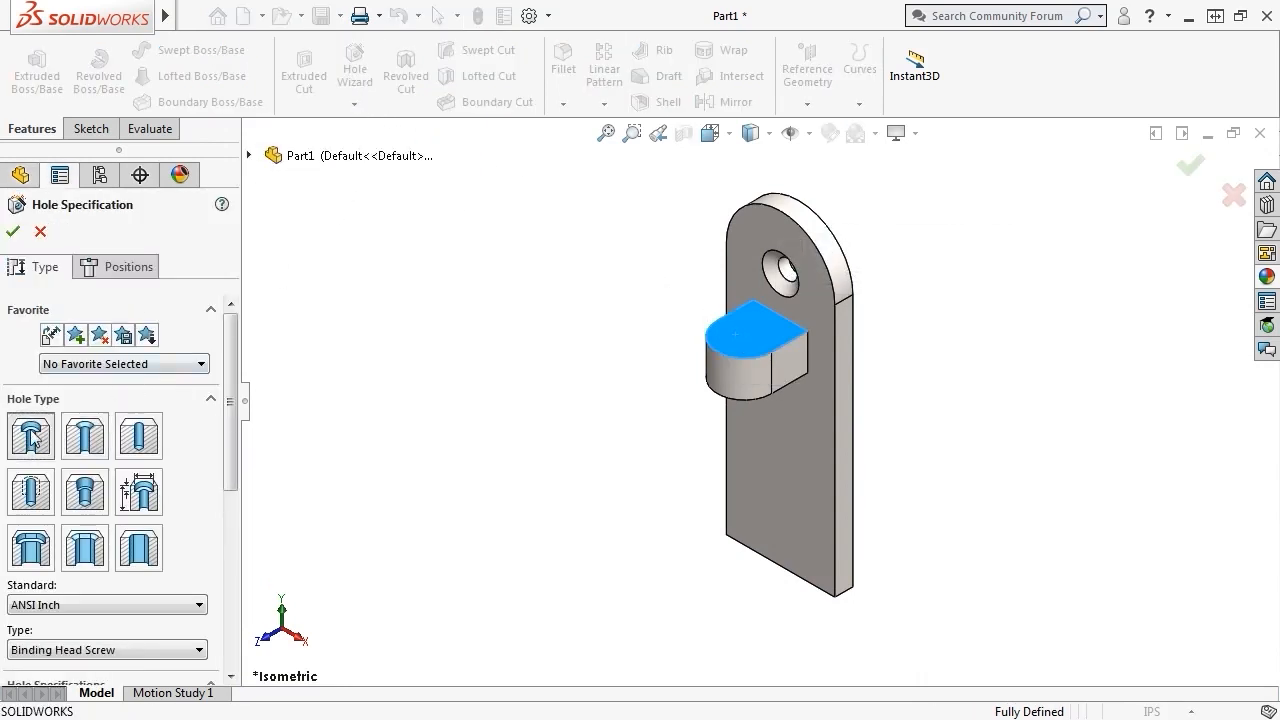
left_click_drag(233, 430, 235, 513)
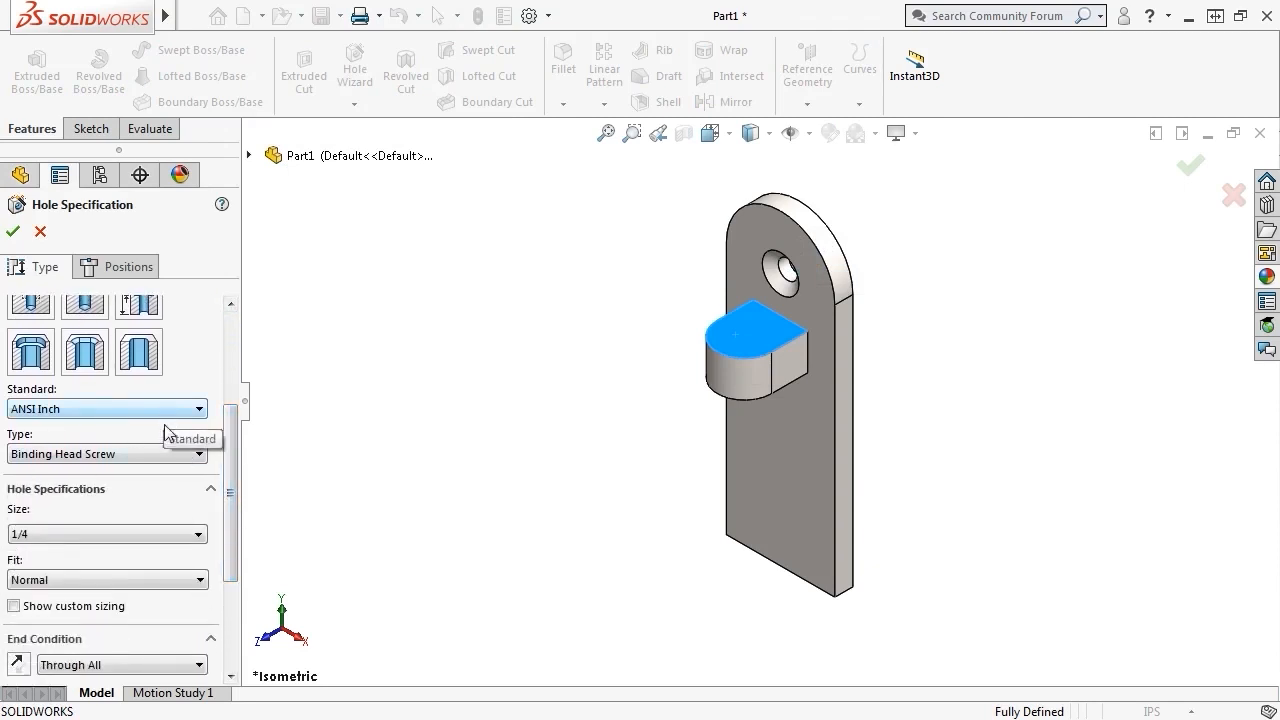
left_click(173, 455)
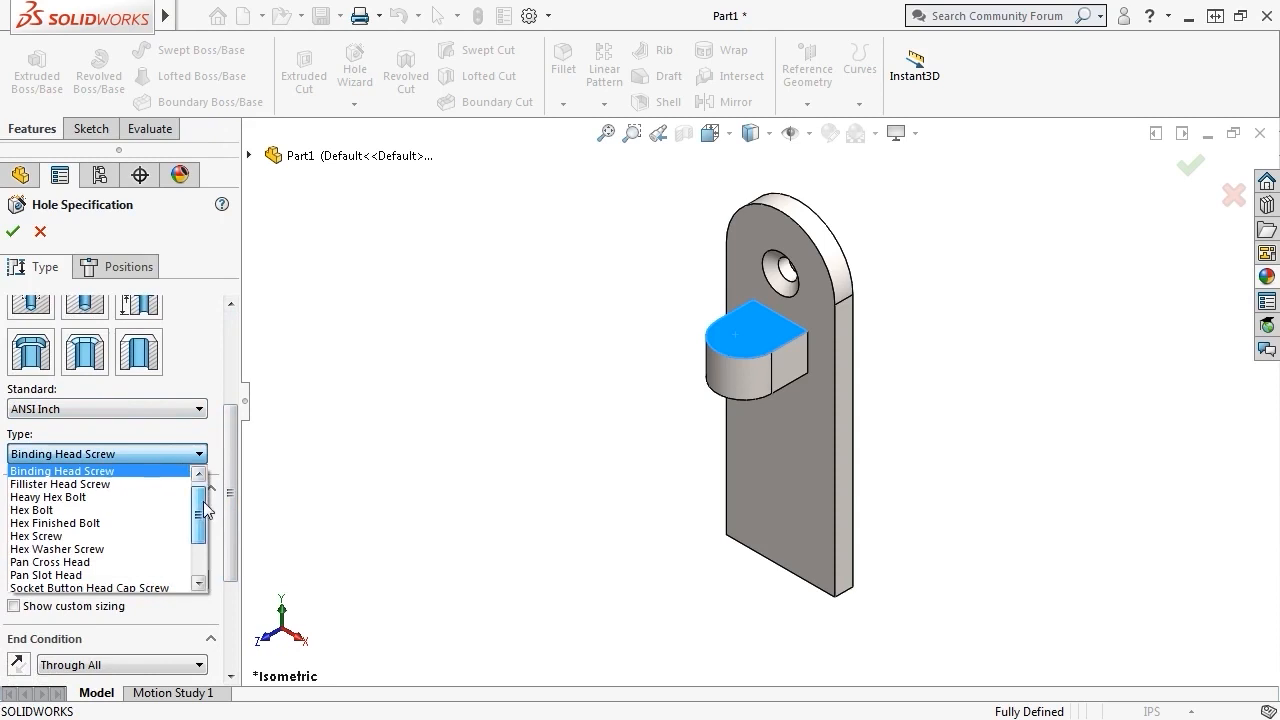
scroll(190, 515, "down", 2)
left_click(165, 538)
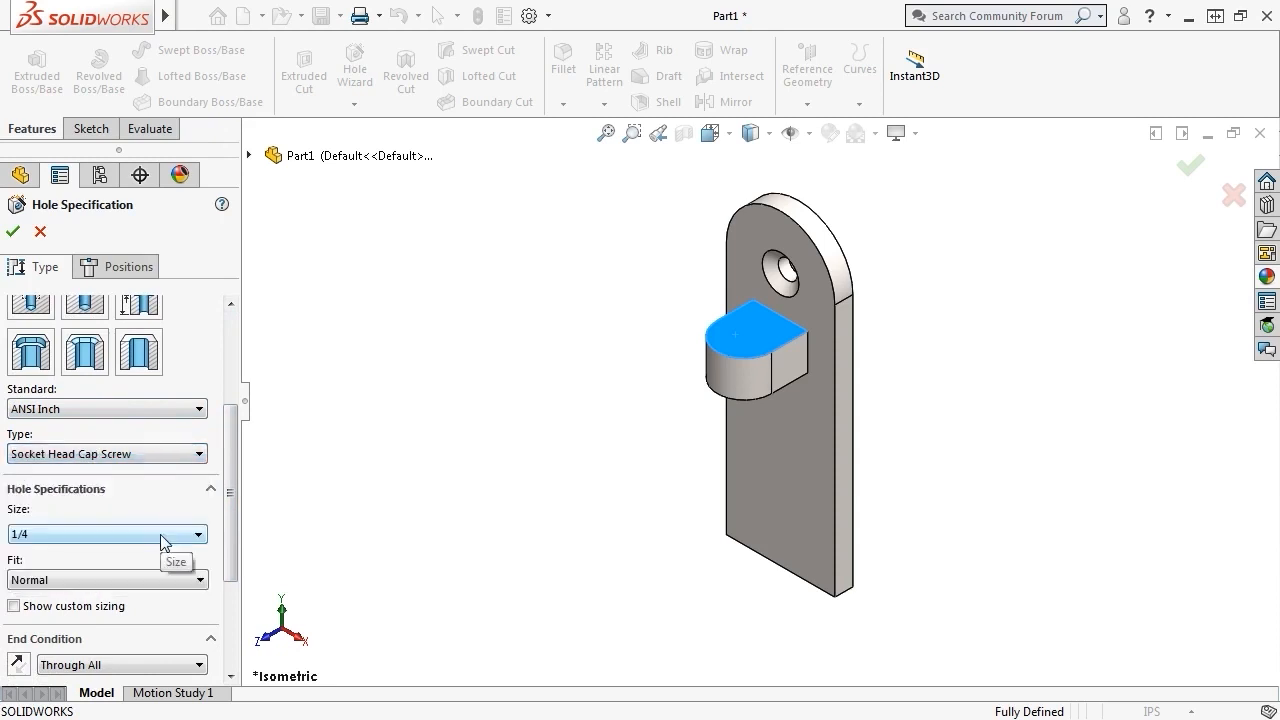
scroll(185, 525, "down", 2)
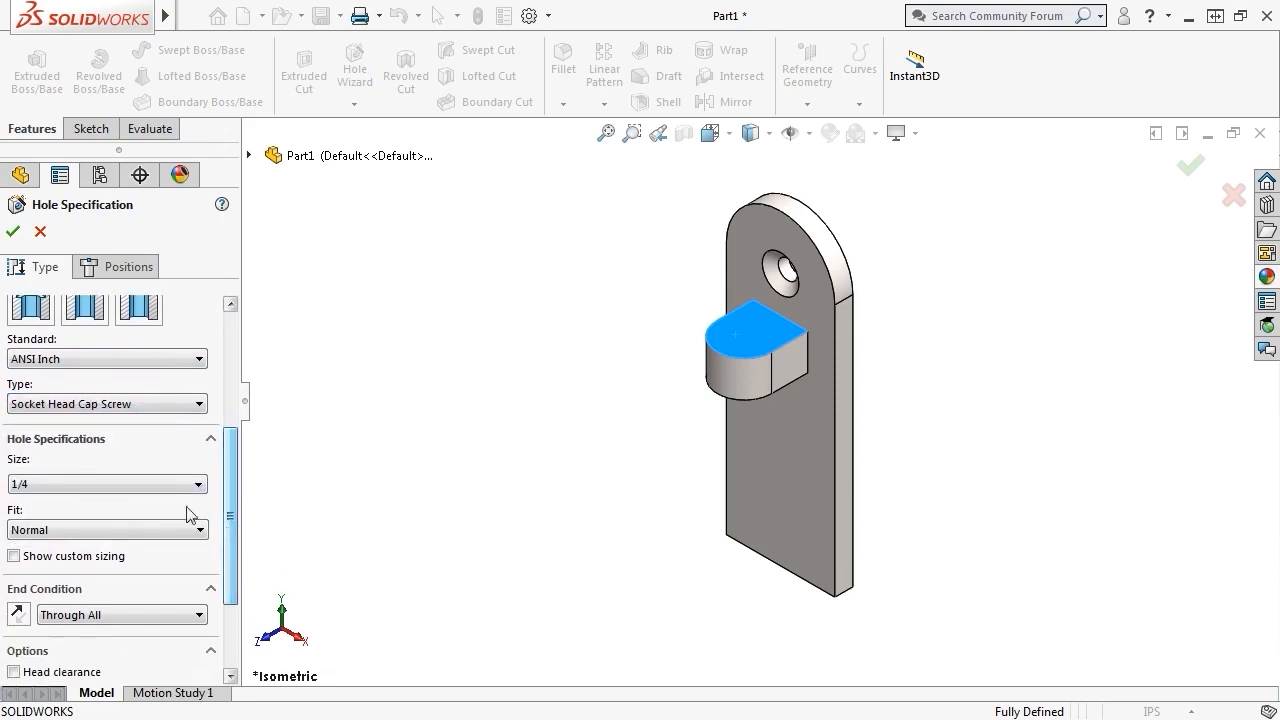
left_click(157, 533)
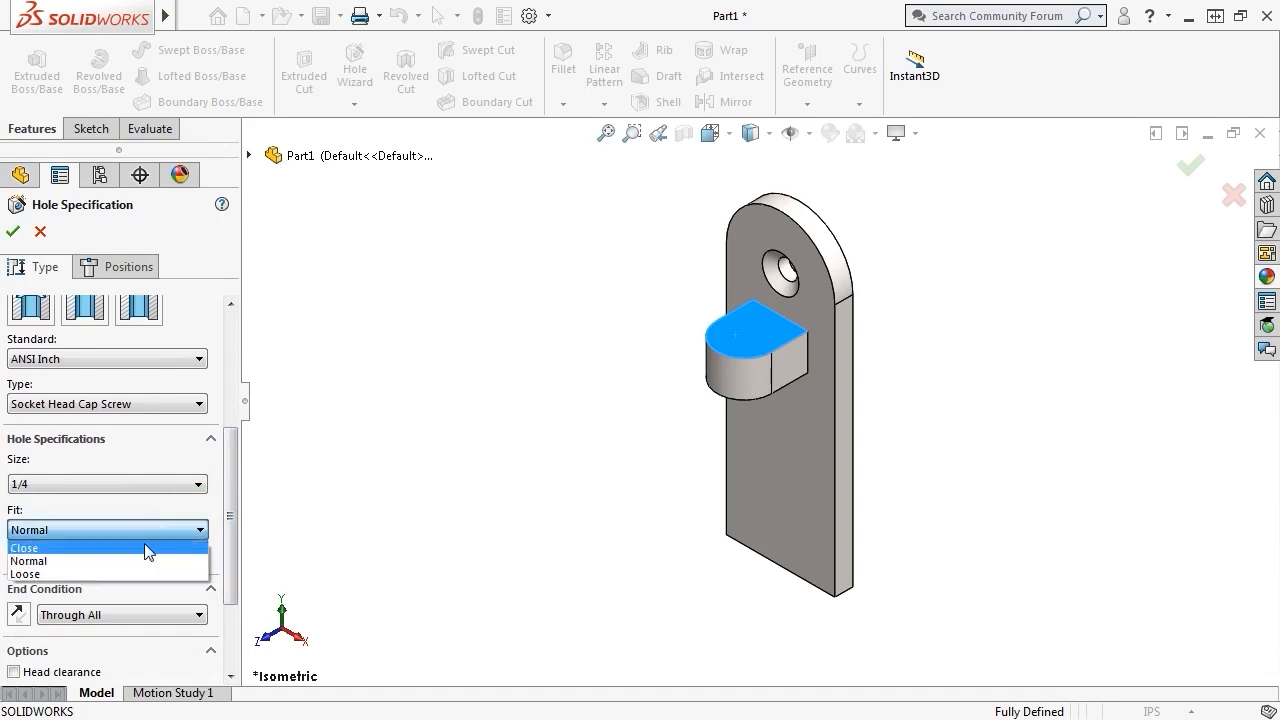
left_click(149, 548)
- Set the hole's end condition to Up To Surface, ending at the rounded boss's underside
left_click(145, 612)
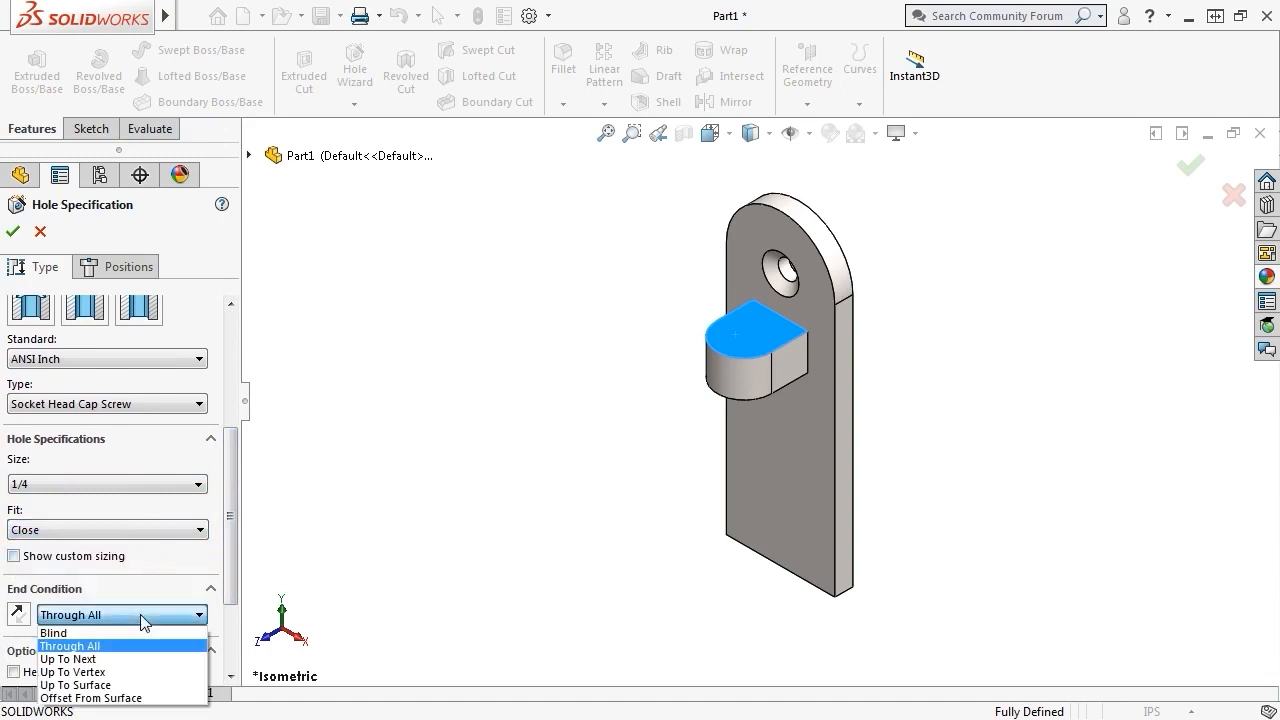
left_click(140, 688)
middle_click_drag(620, 525, 740, 365)
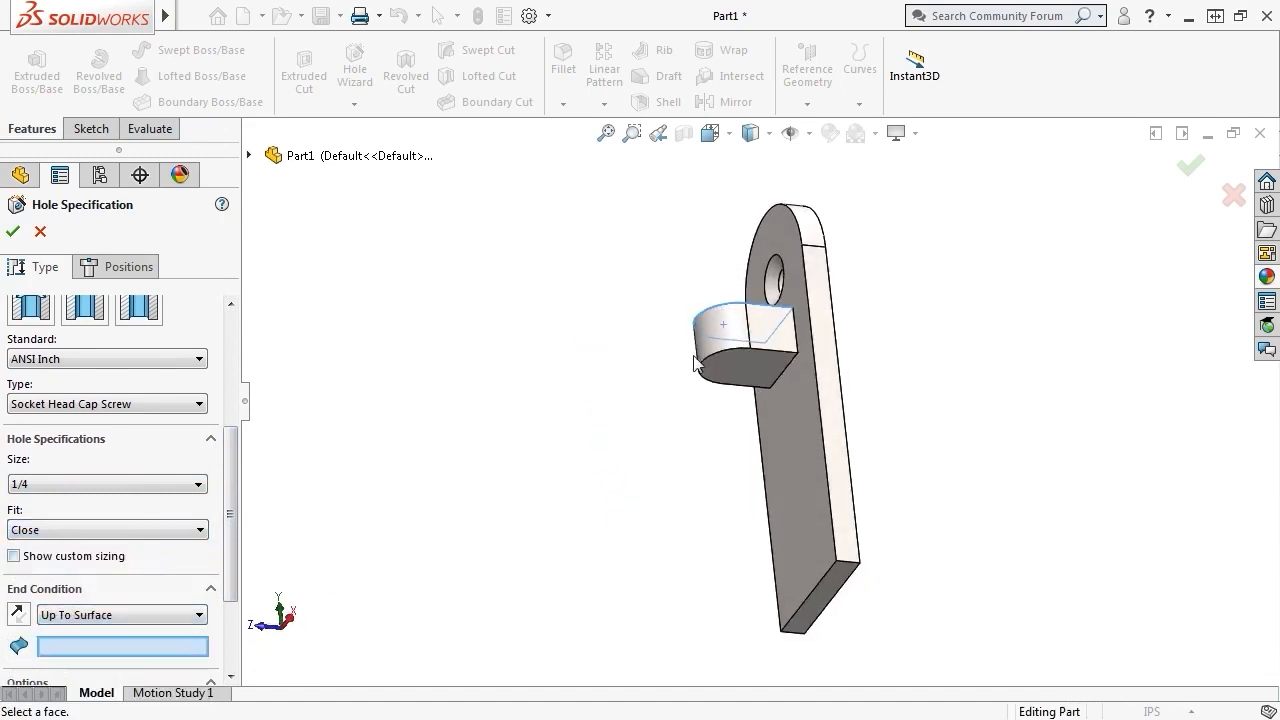
left_click(744, 363)
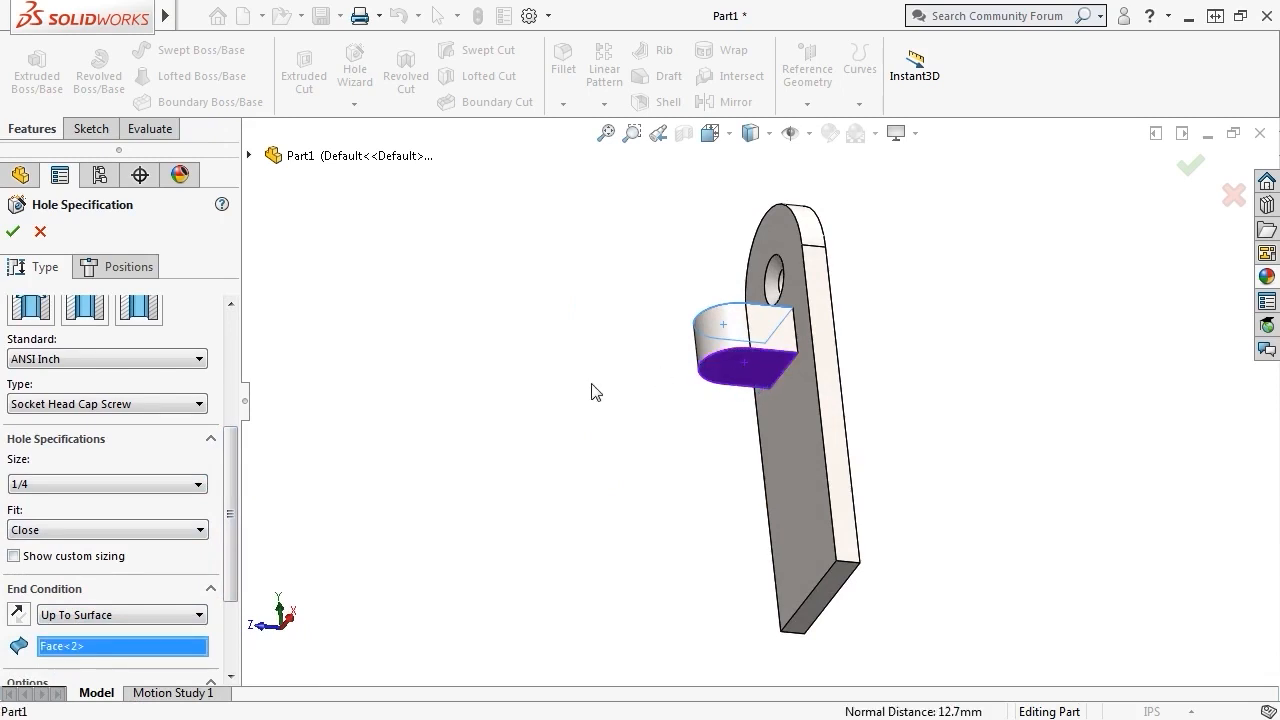
- Place the counterbored hole's centre point on the rounded boss's upper face
key("ctrl+7")
left_click(129, 270)
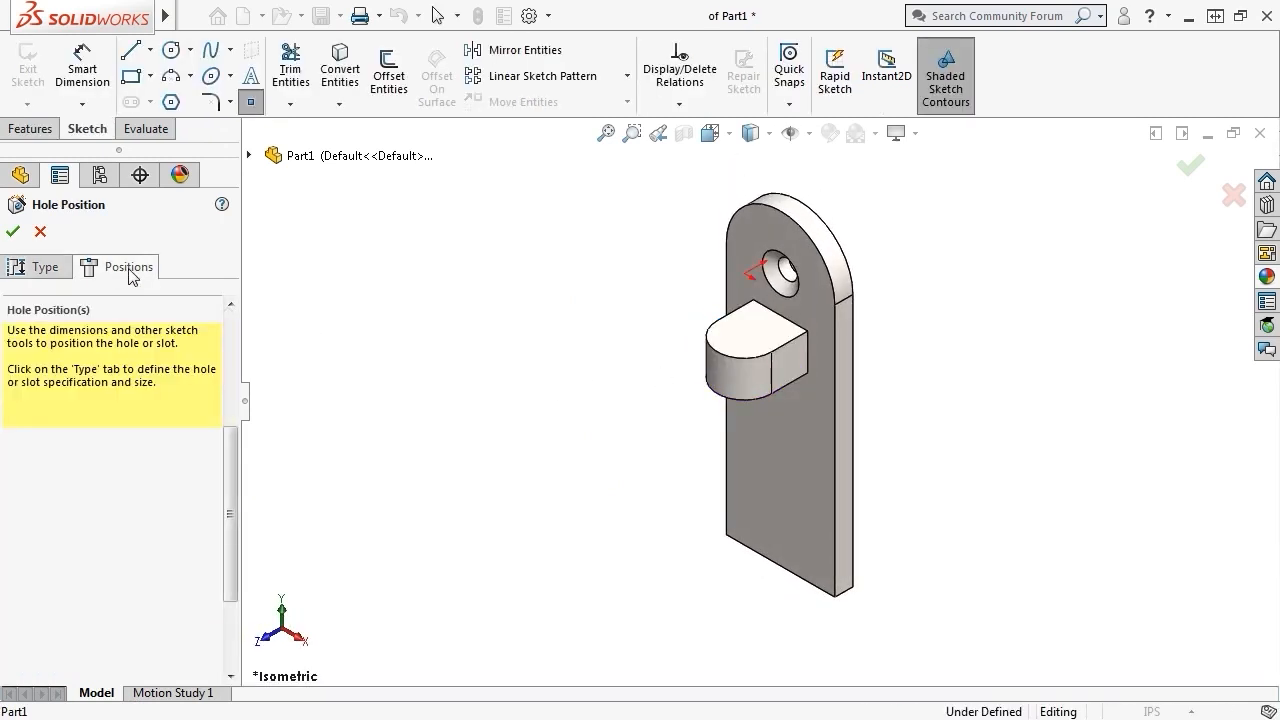
scroll(740, 365, "down", 5)
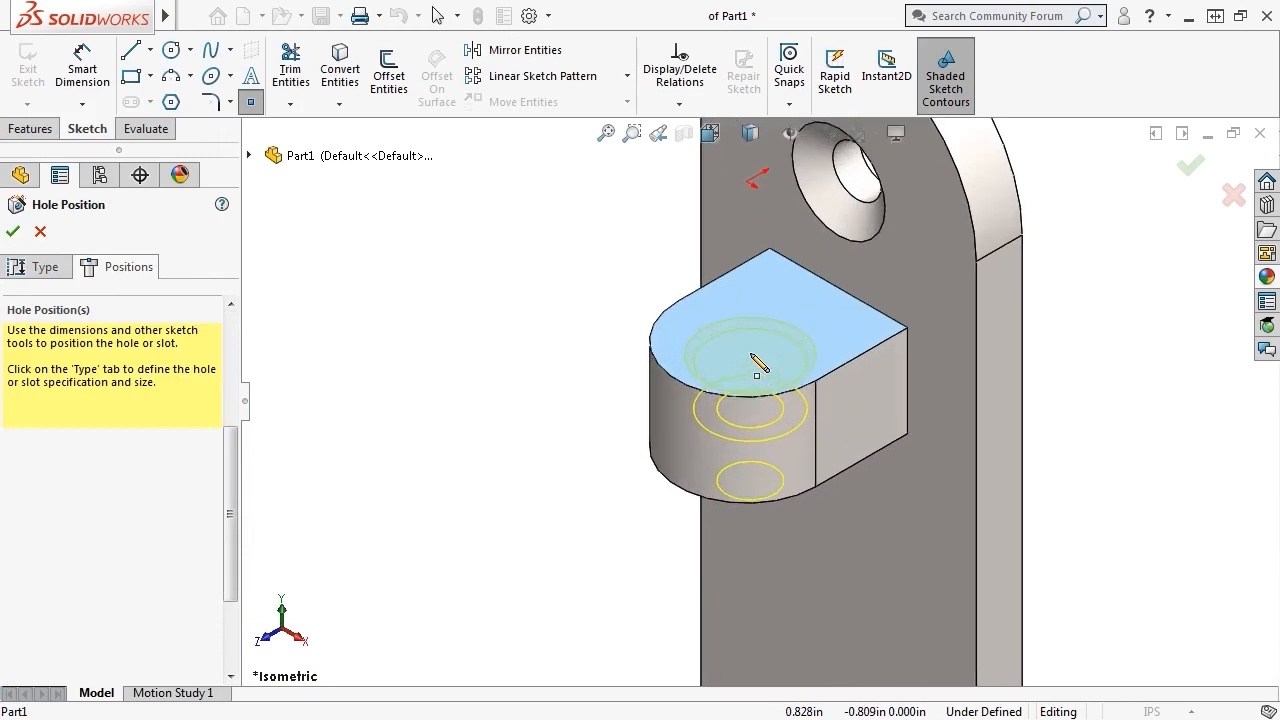
left_click(762, 348)
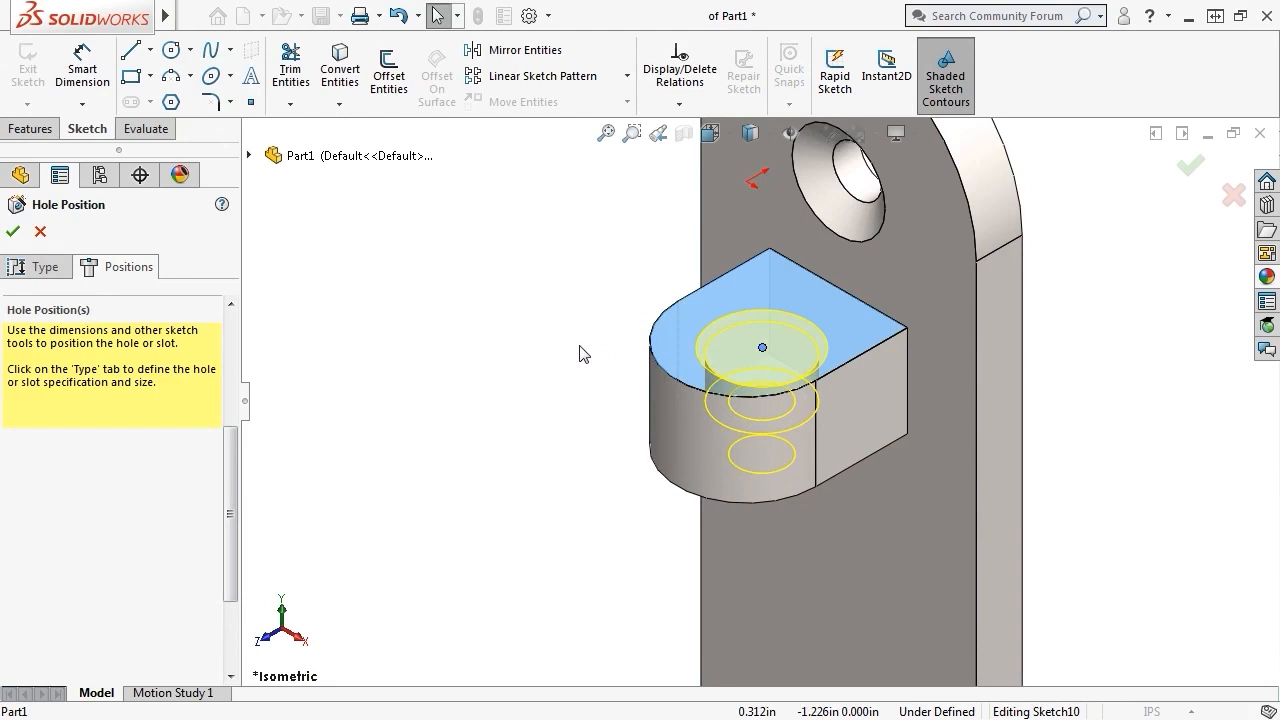
- Make the counterbored hole's centre concentric with the boss's rounded edge and finish the hole
left_click(763, 348)
mouse_move(763, 348)
left_mouse_down()
mouse_move(736, 402)
mouse_move(747, 341)
left_mouse_up()
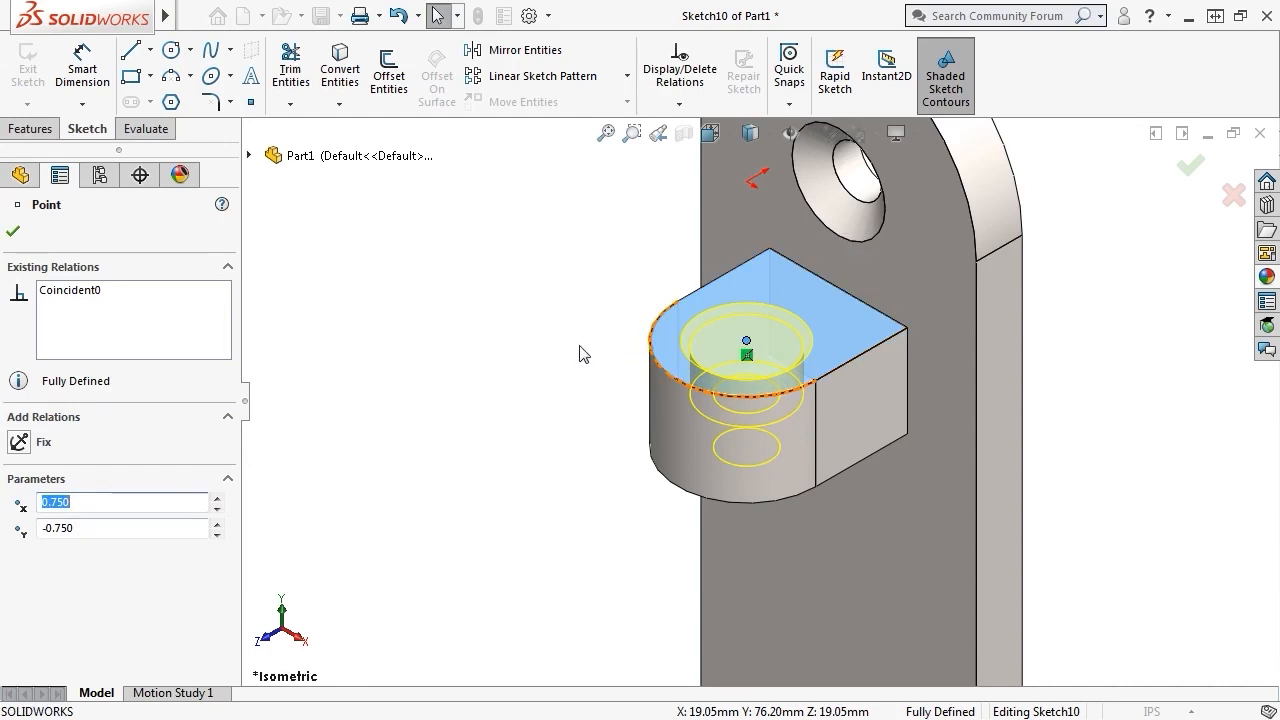
left_click(13, 231)
left_click(13, 231)
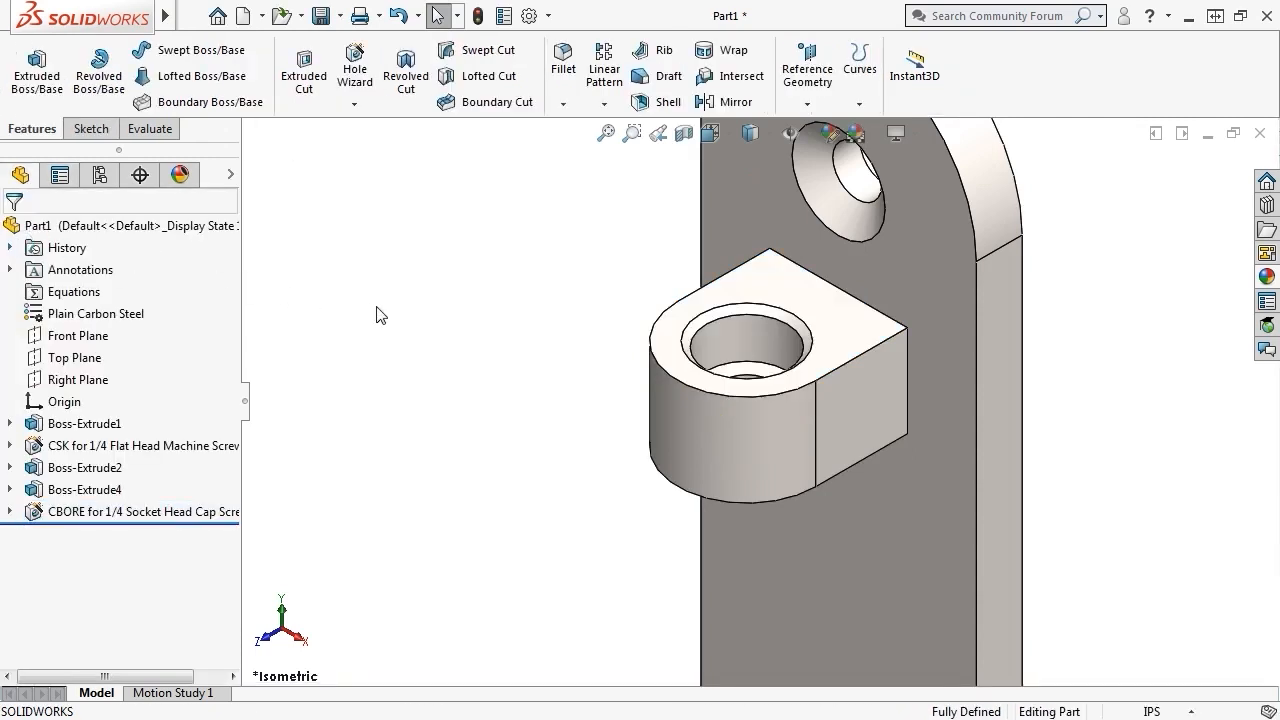
- Mirror the entire solid body about the plate's flat lower end face, with Merge solids enabled
key("f")
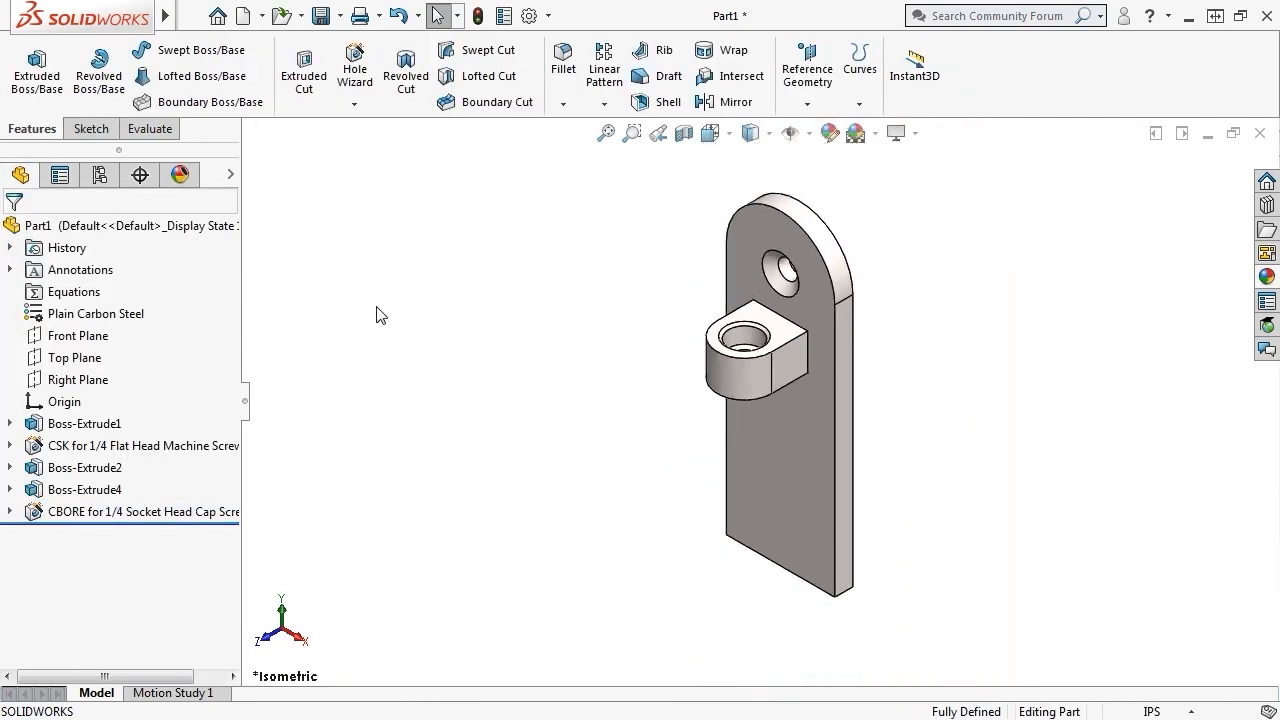
left_click(712, 100)
middle_click_drag(627, 417, 620, 193)
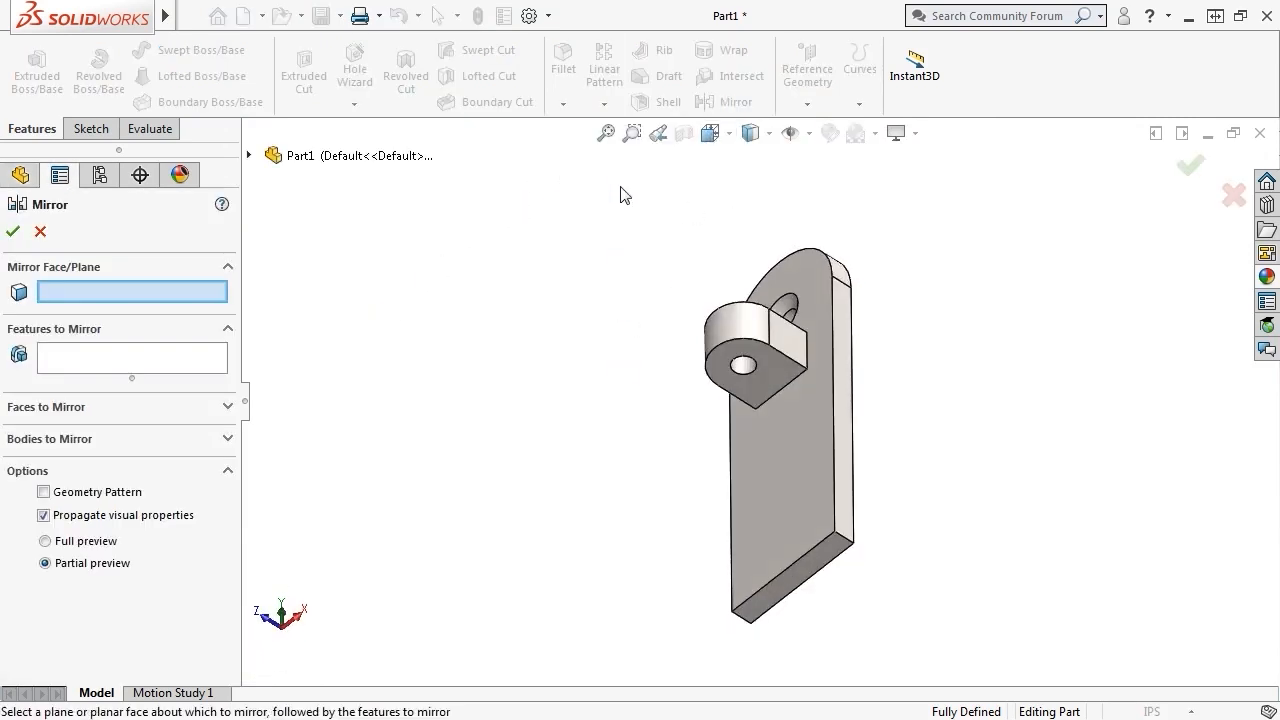
left_click(791, 577)
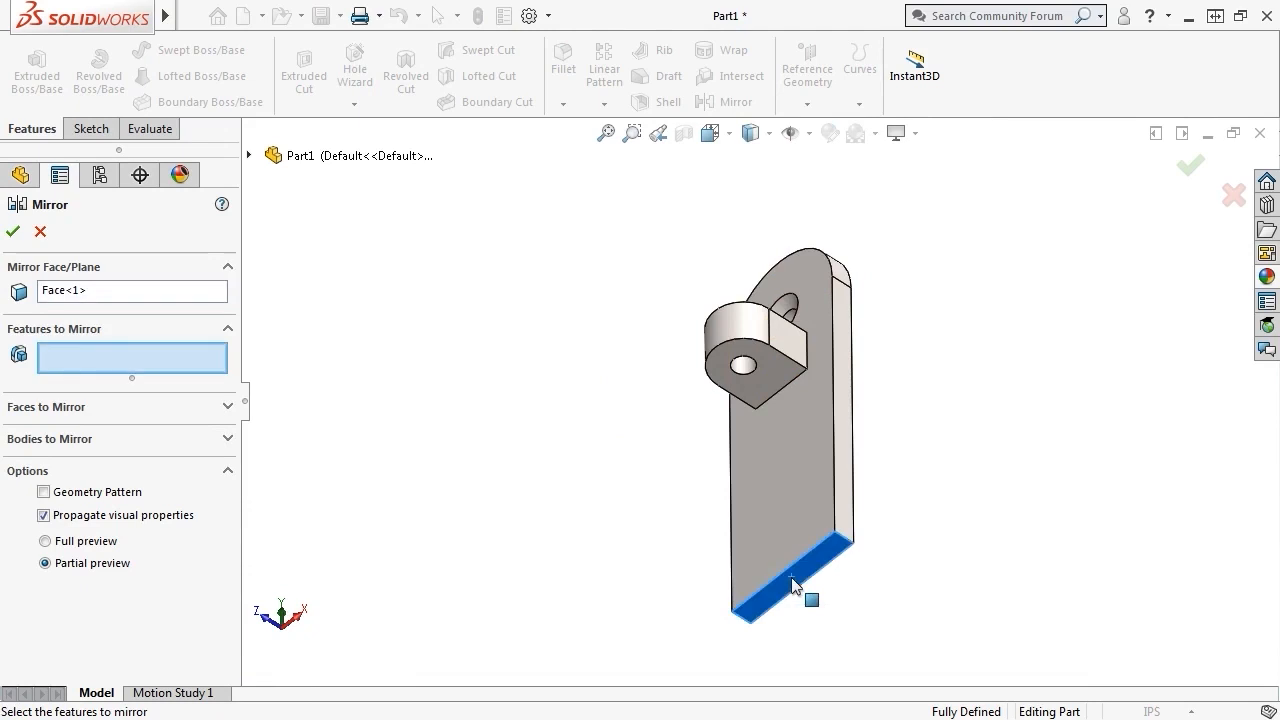
left_click(100, 440)
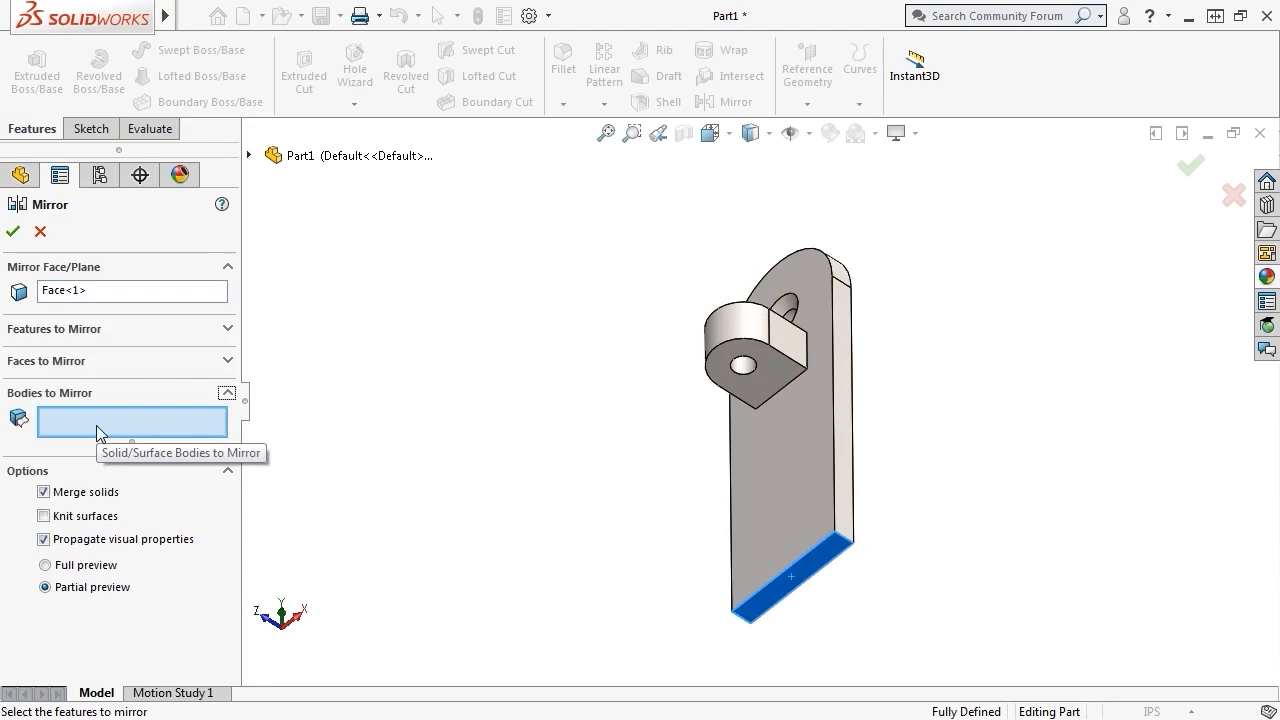
left_click(782, 461)
key("ctrl+7")
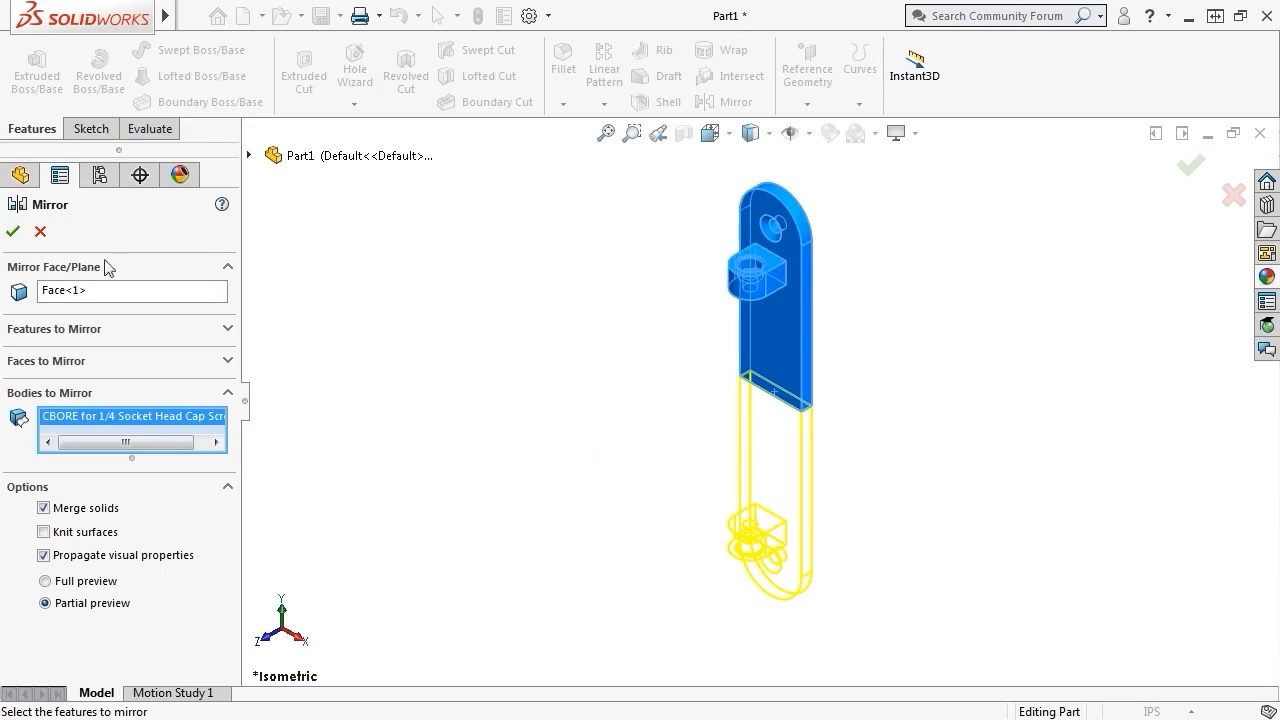
left_click(13, 231)
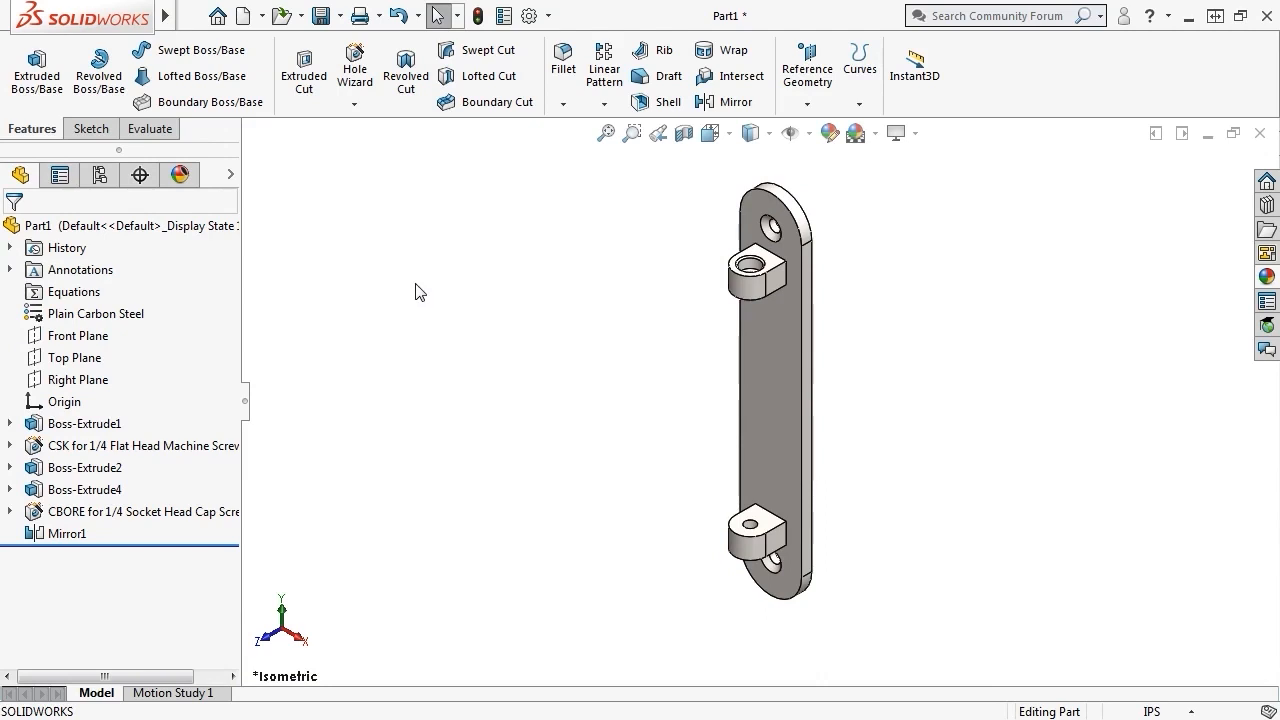
- Examine the mirrored part's mass properties, in particular the Y coordinate of its center of mass
left_click(154, 128)
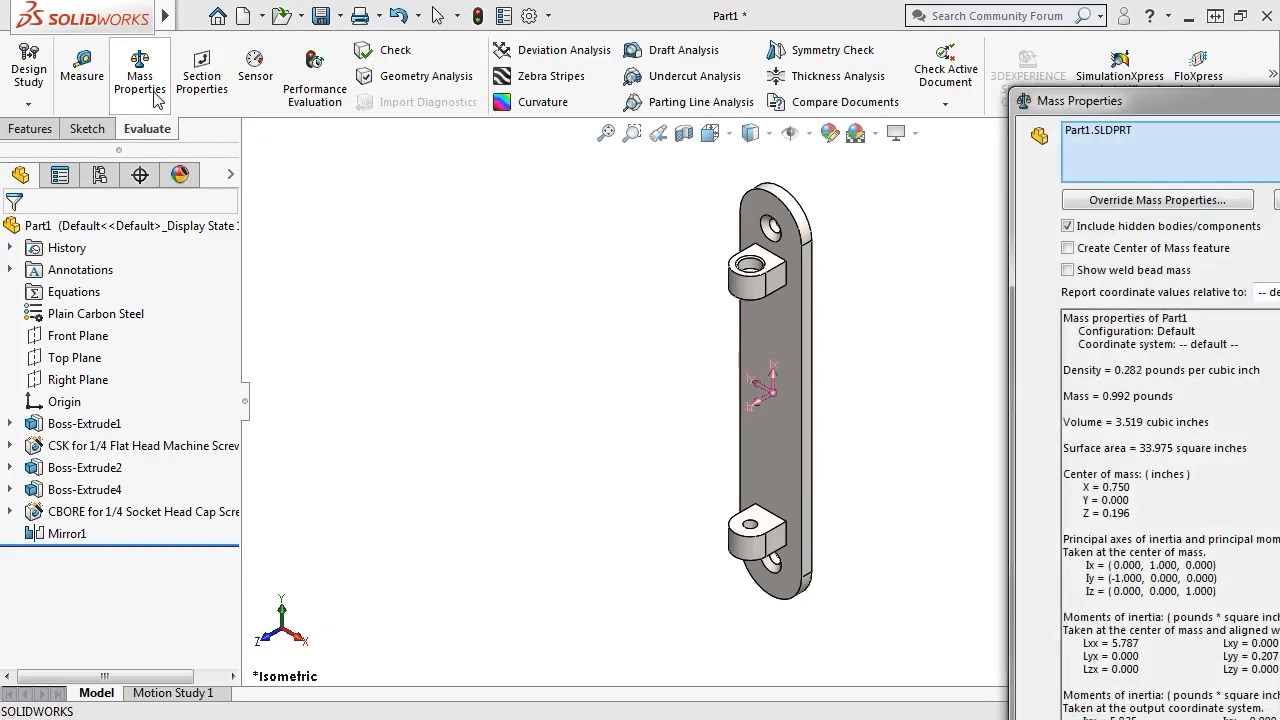
left_click_drag(1080, 101, 244, 17)
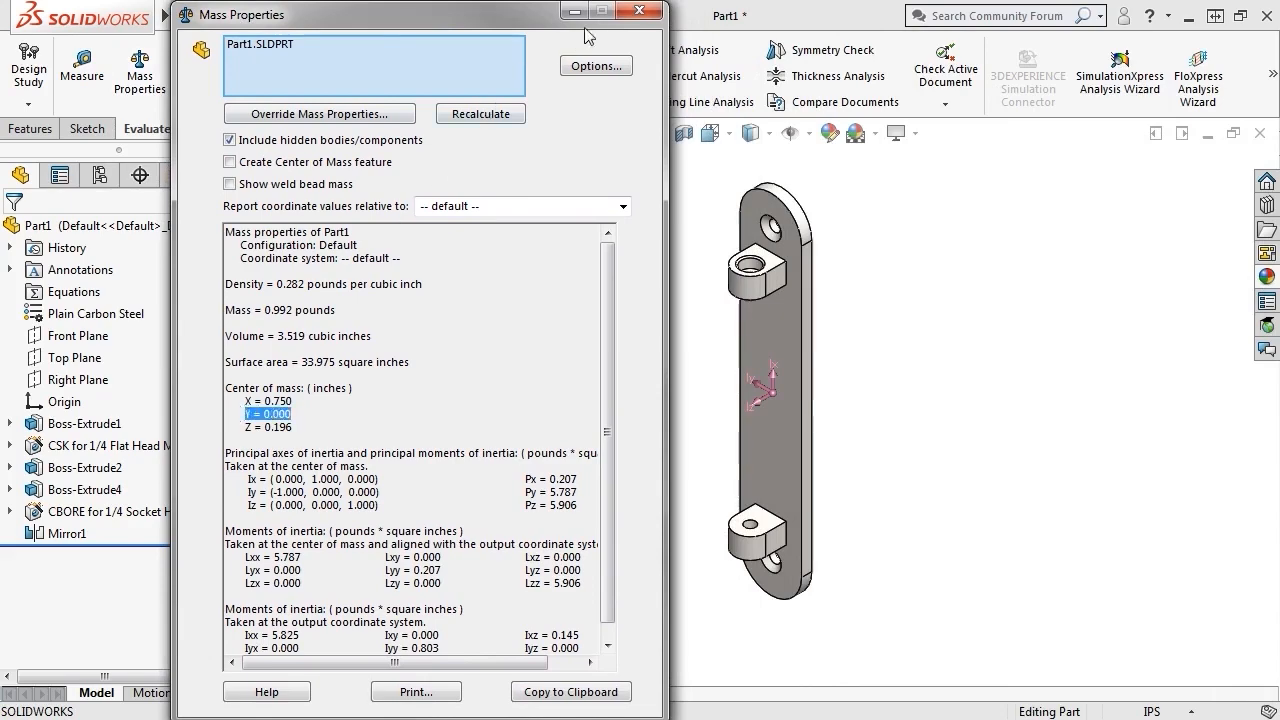
left_click(637, 11)
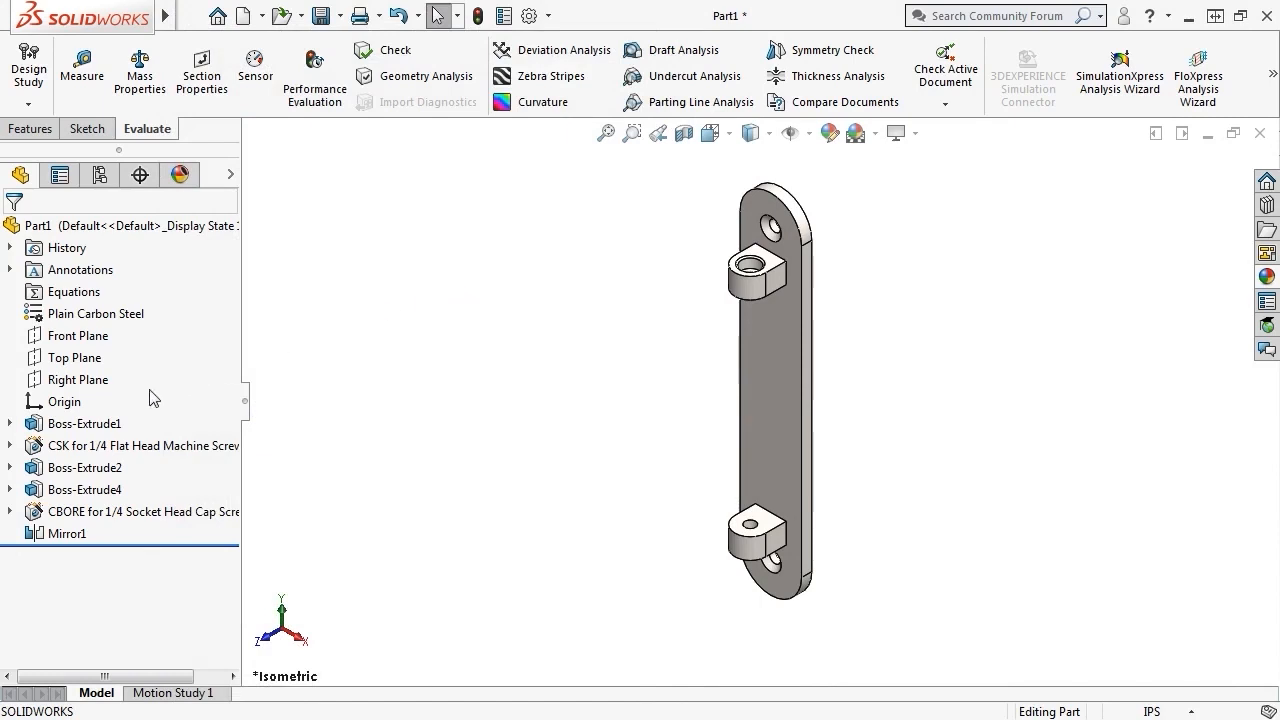
- Edit the base plate's sketch and set the rounded end's radius to 1.5 in
right_click(88, 424)
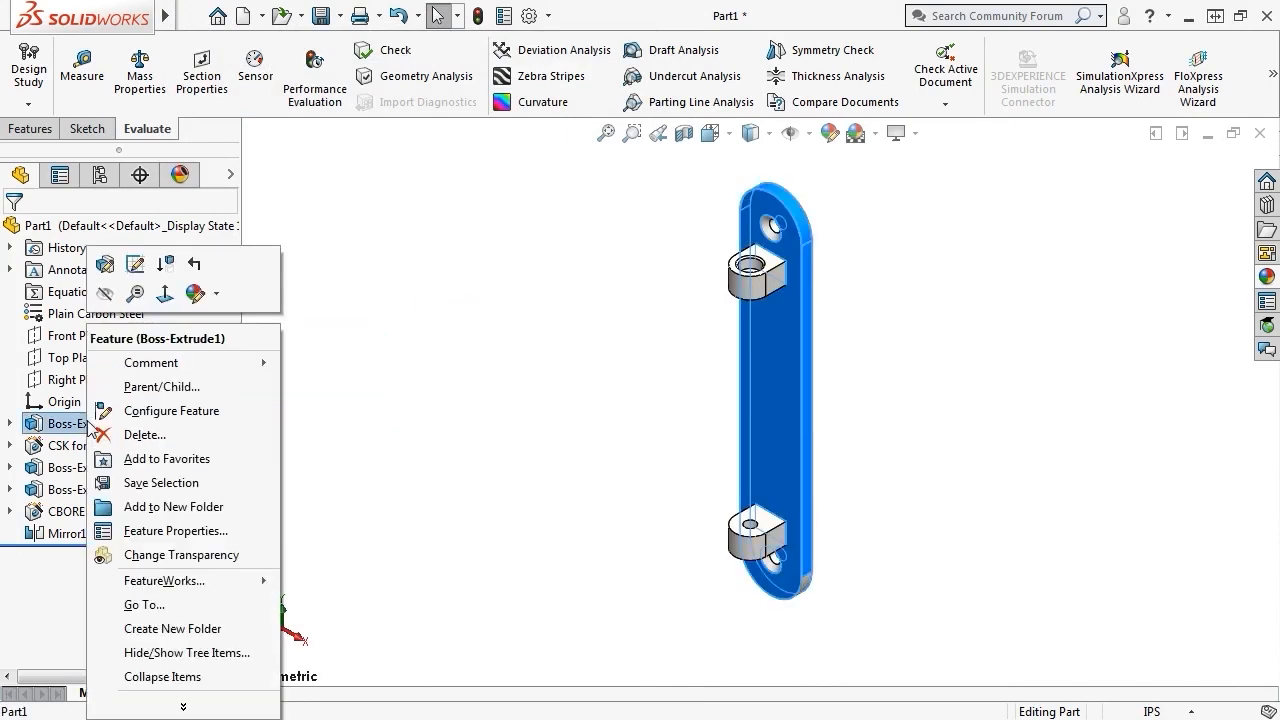
left_click(135, 264)
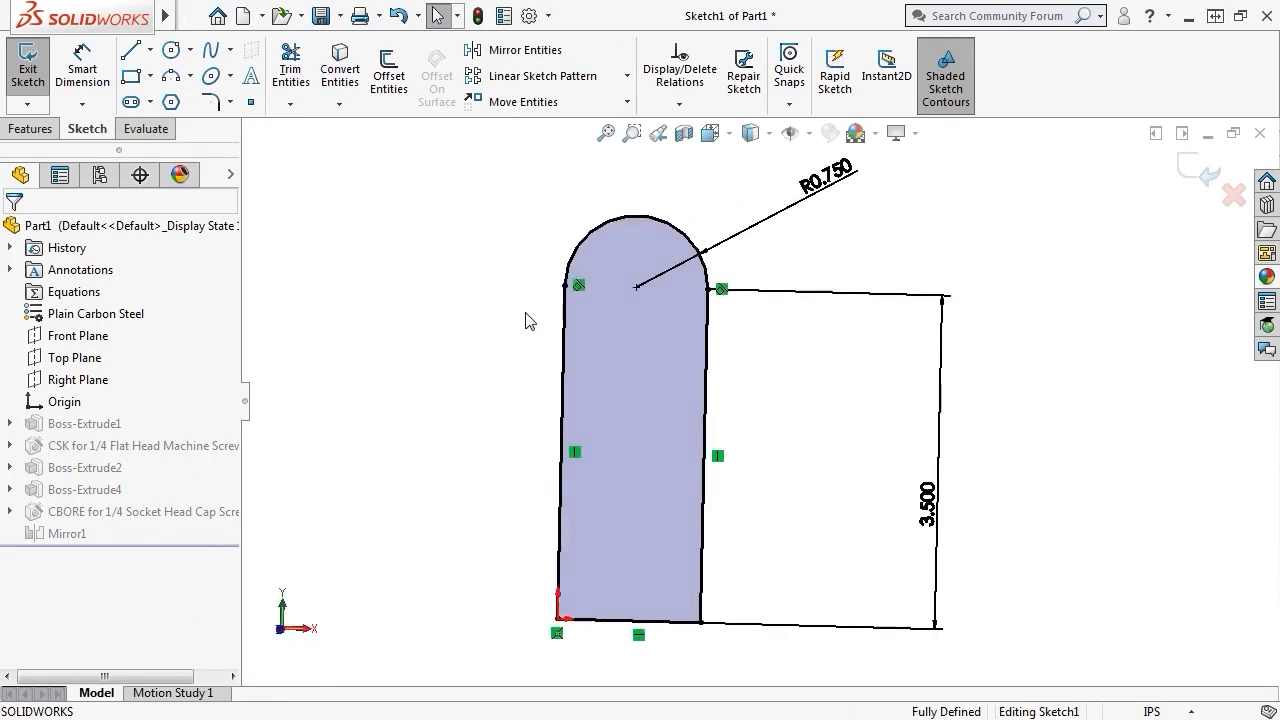
double_click(805, 190)
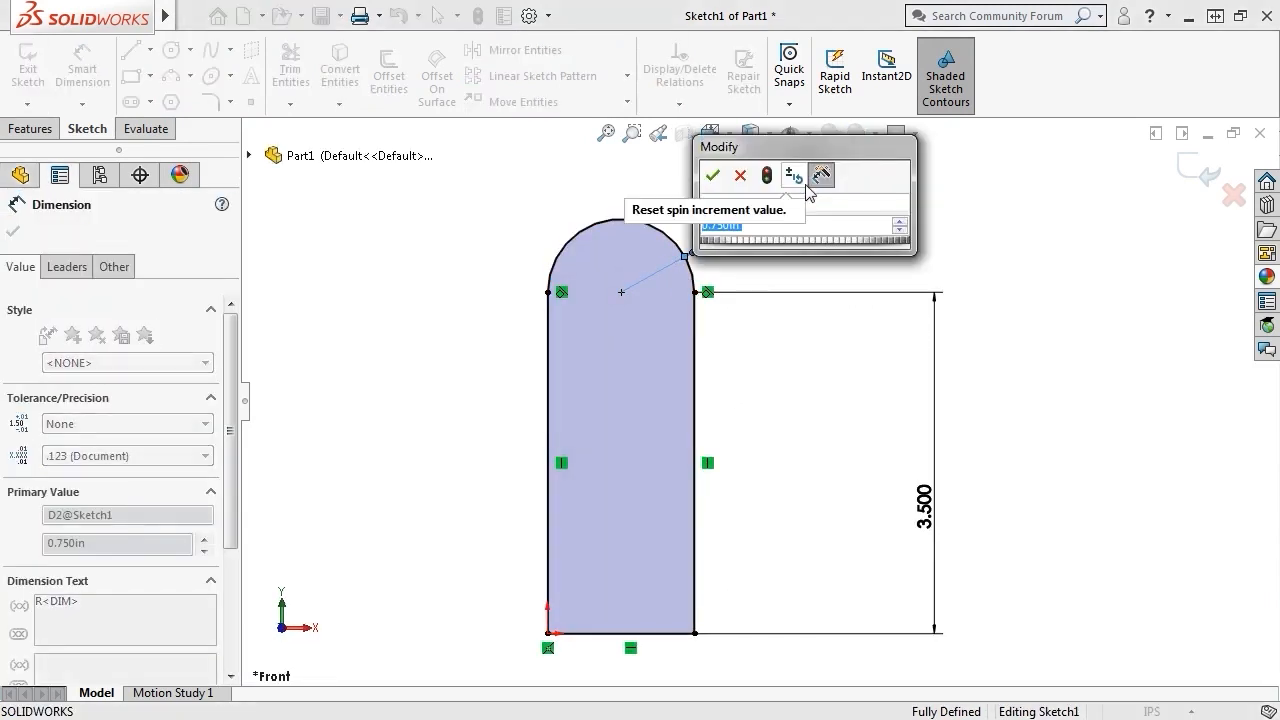
type("1.5")
key("Return")
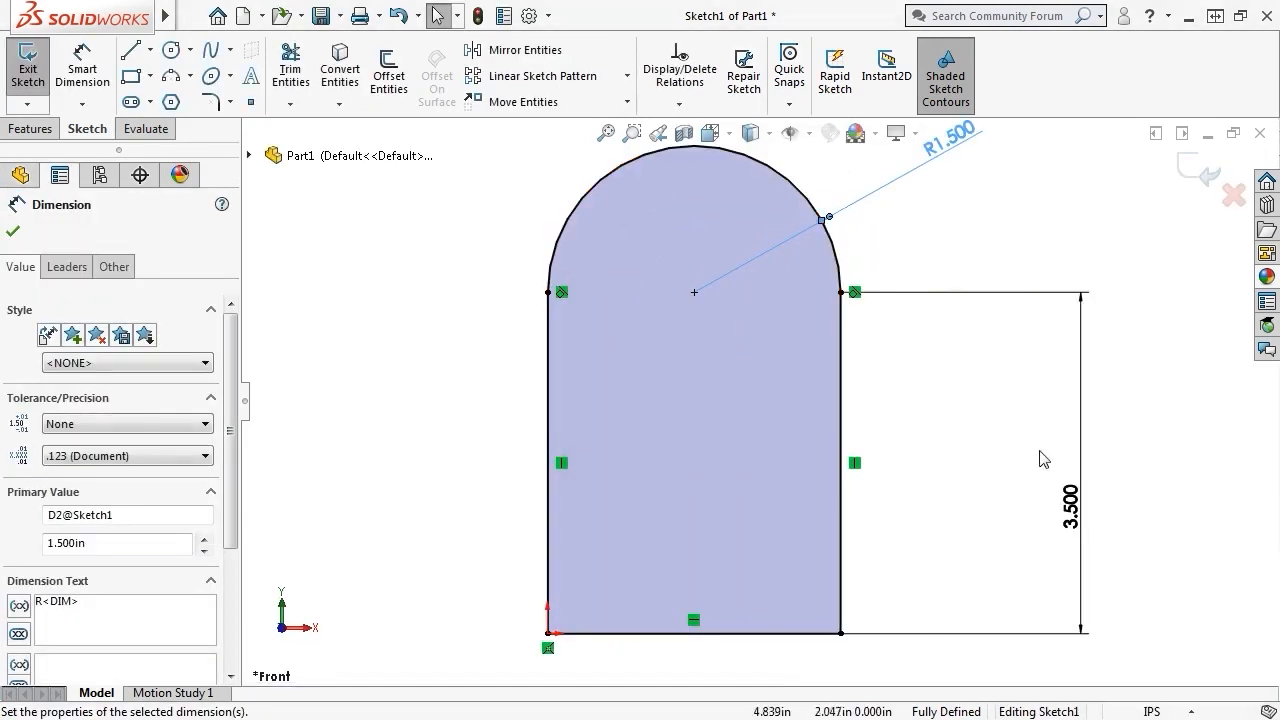
- Set the straight side's length in the base sketch to 2 in and exit the sketch
double_click(1076, 503)
type("2")
key("Return")
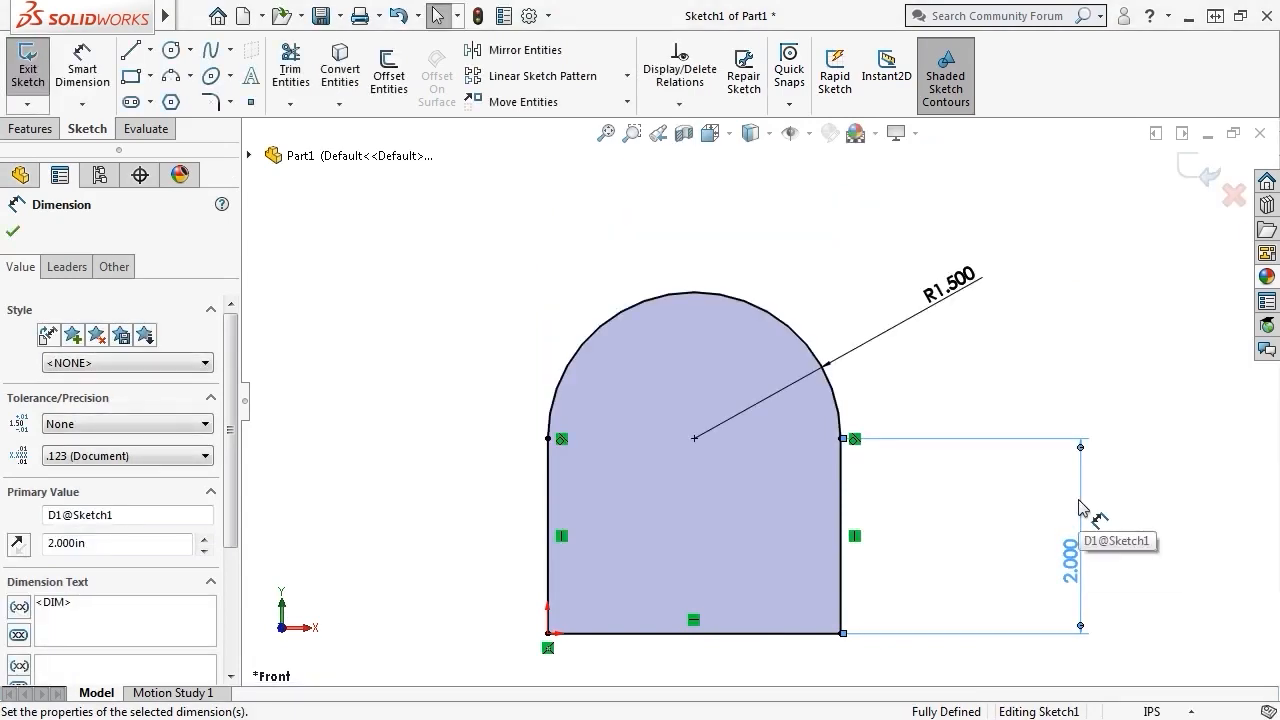
key("Escape")
left_click(1187, 164)
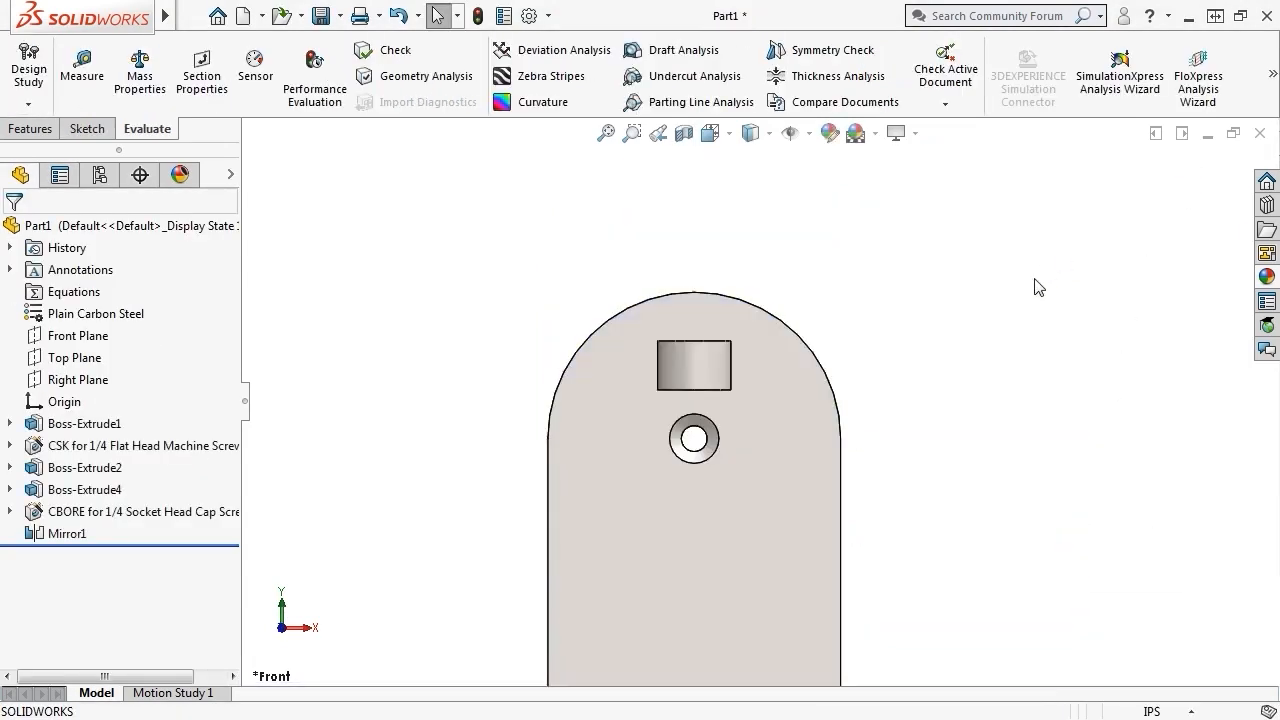
- Check the resized part's mass properties again, looking at the center of mass coordinates
key("ctrl+7")
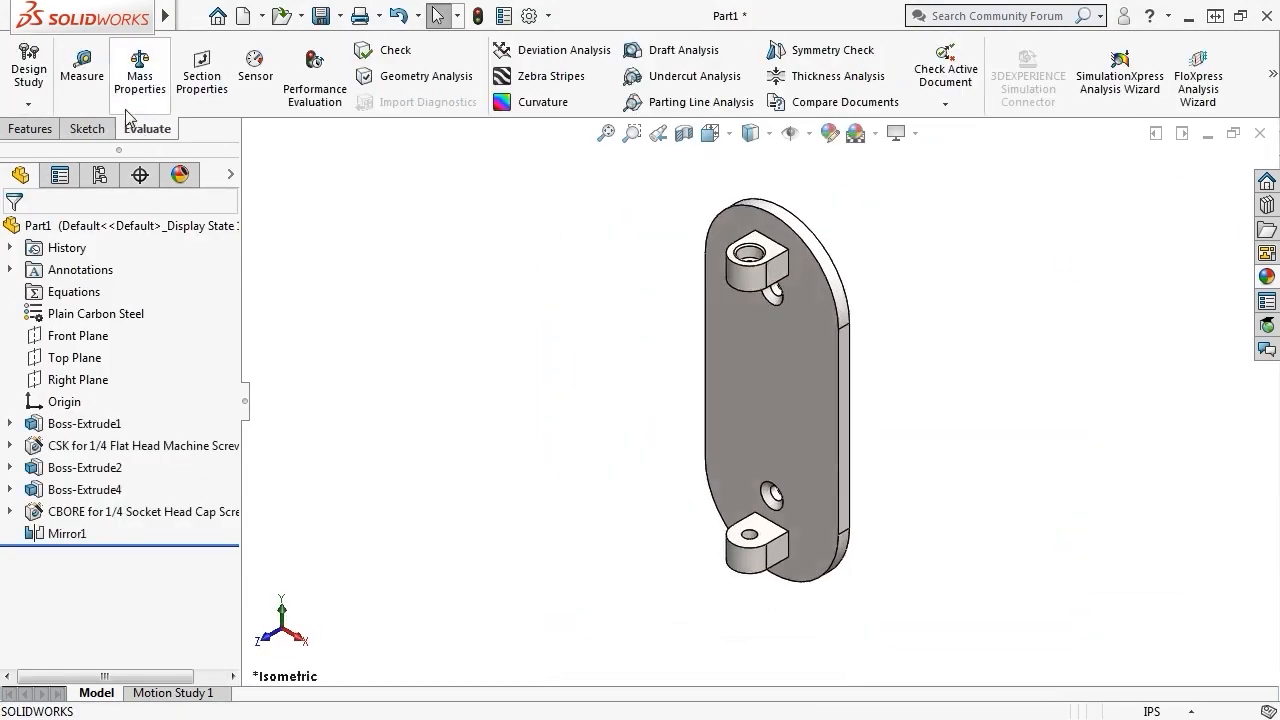
left_click(130, 95)
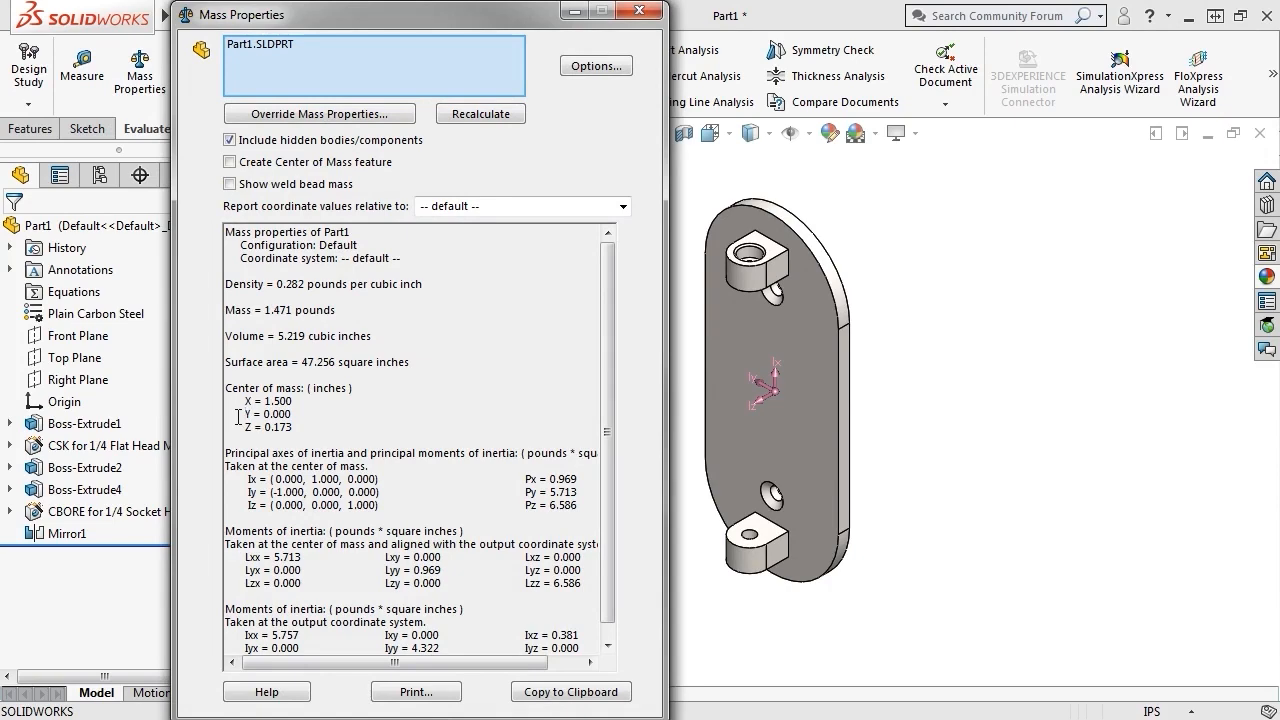
left_click(640, 14)
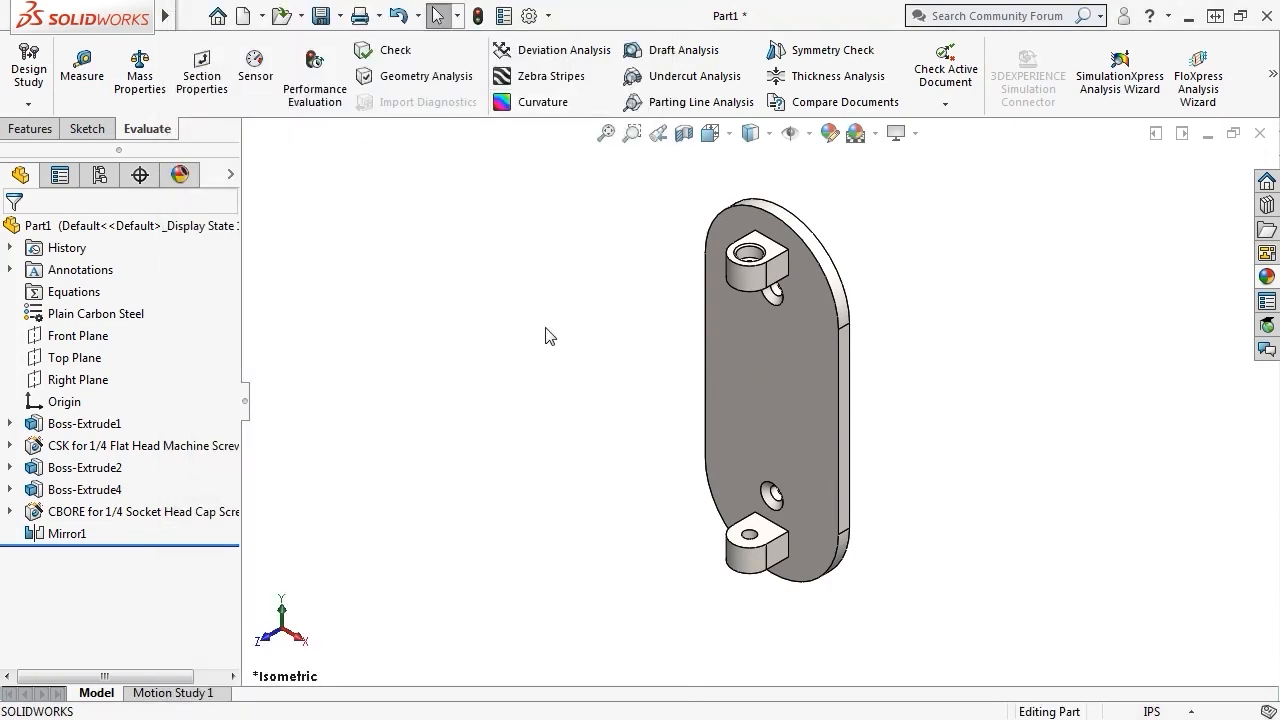
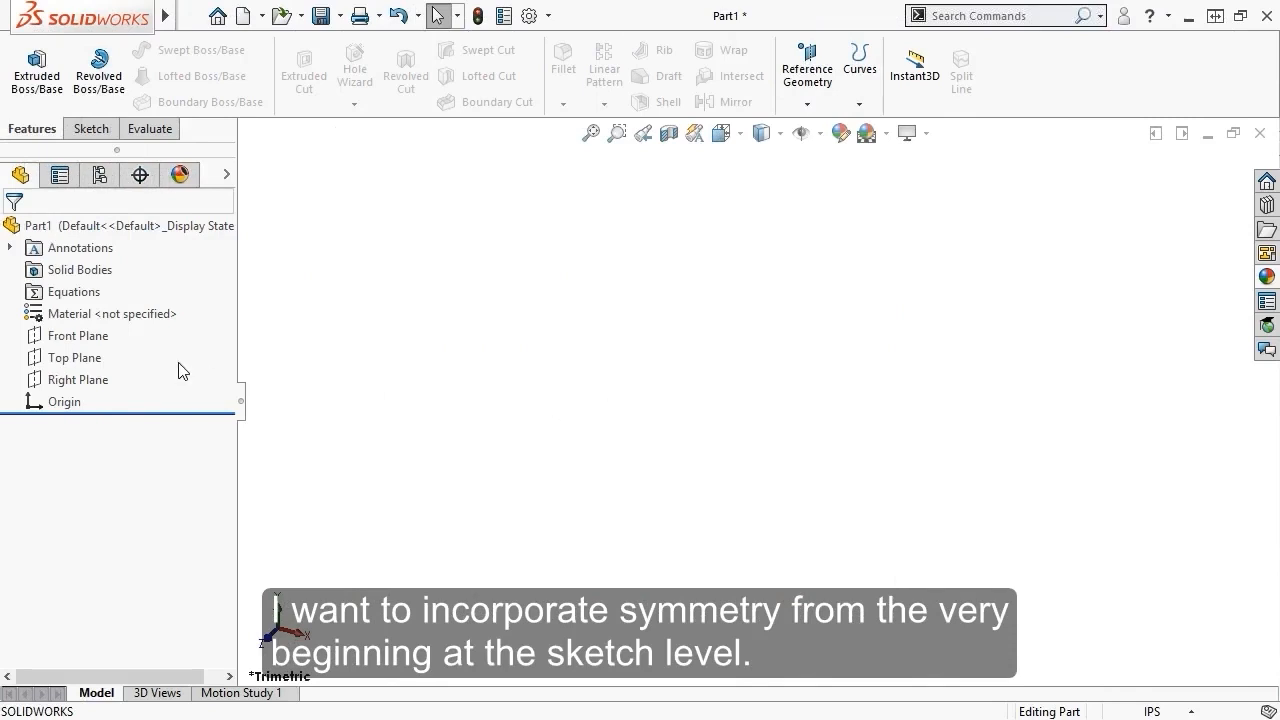
- On the Front Plane, sketch an open profile from the origin: two vertical lines about 1.62 in long joined by a tangent arc on top
left_click(100, 337)
left_click(106, 298)
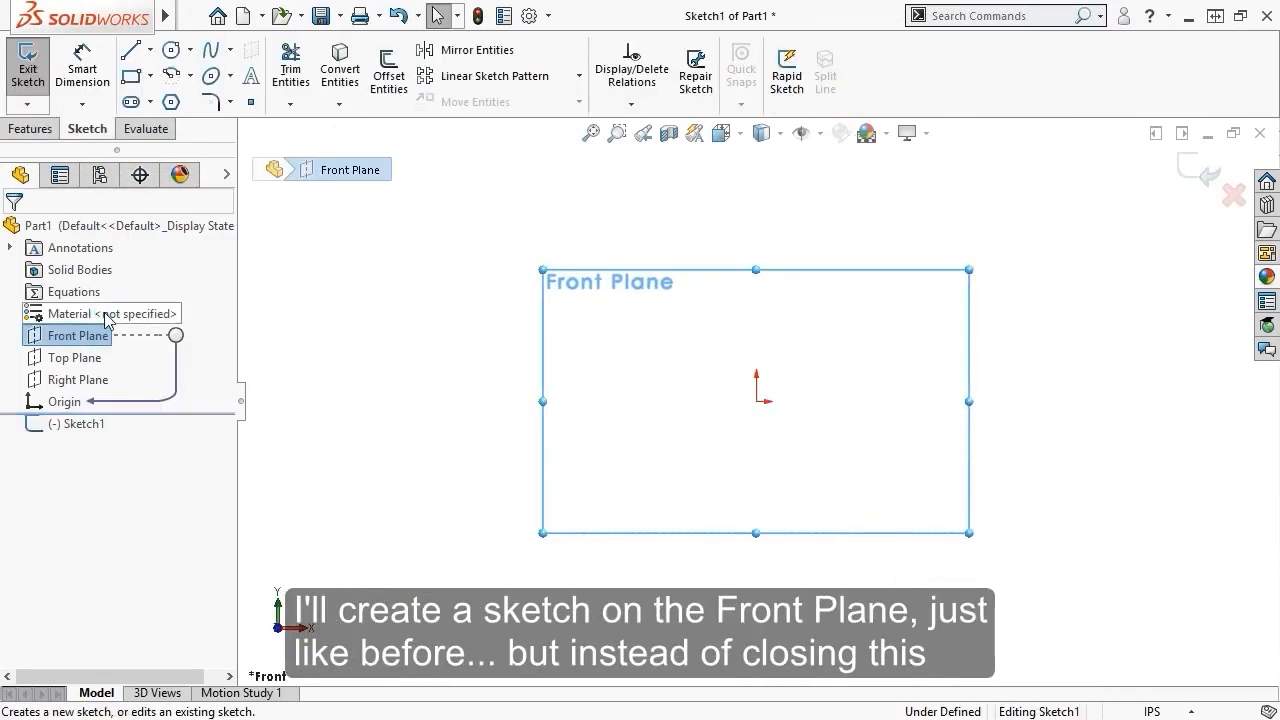
left_click(130, 50)
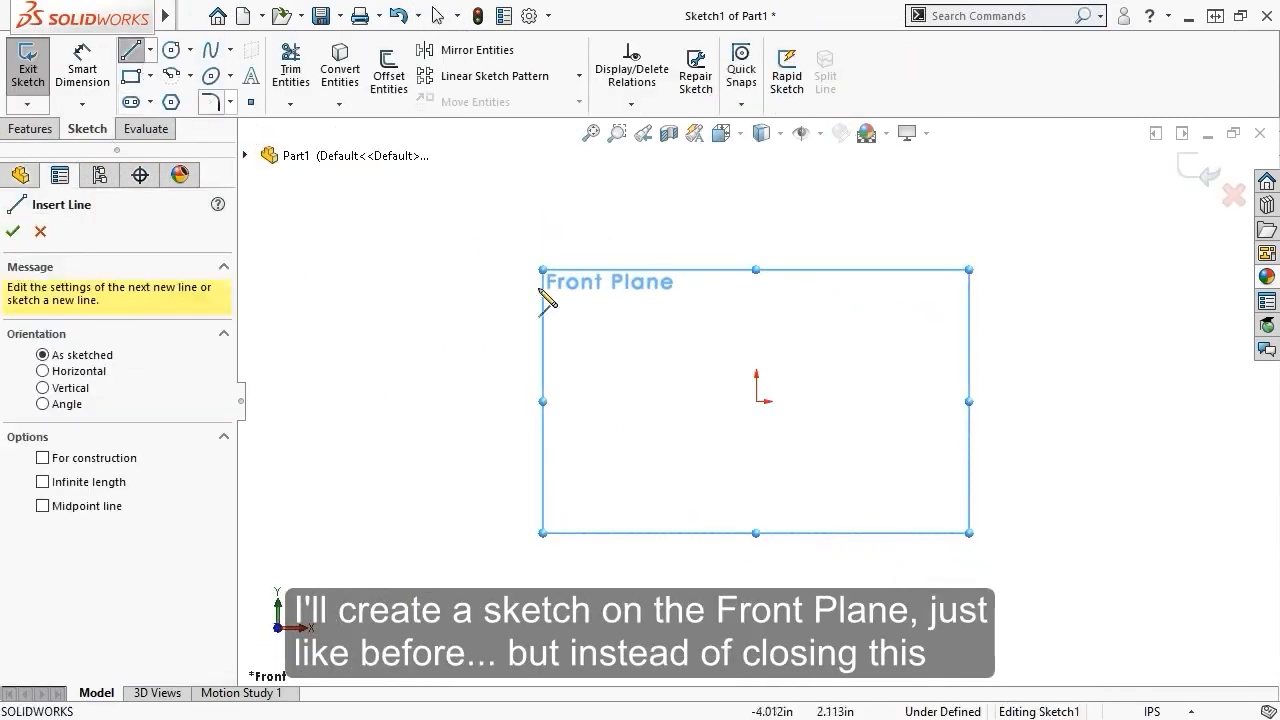
left_click(756, 401)
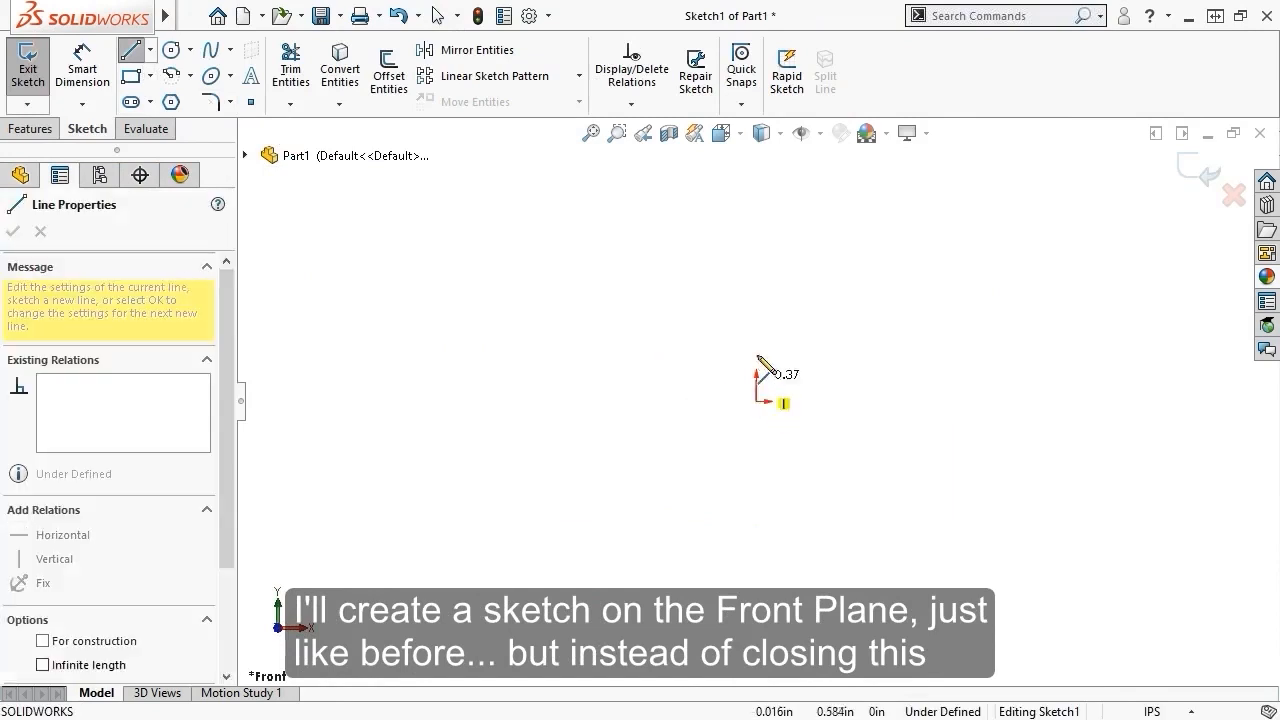
left_click(756, 302)
mouse_move(756, 302)
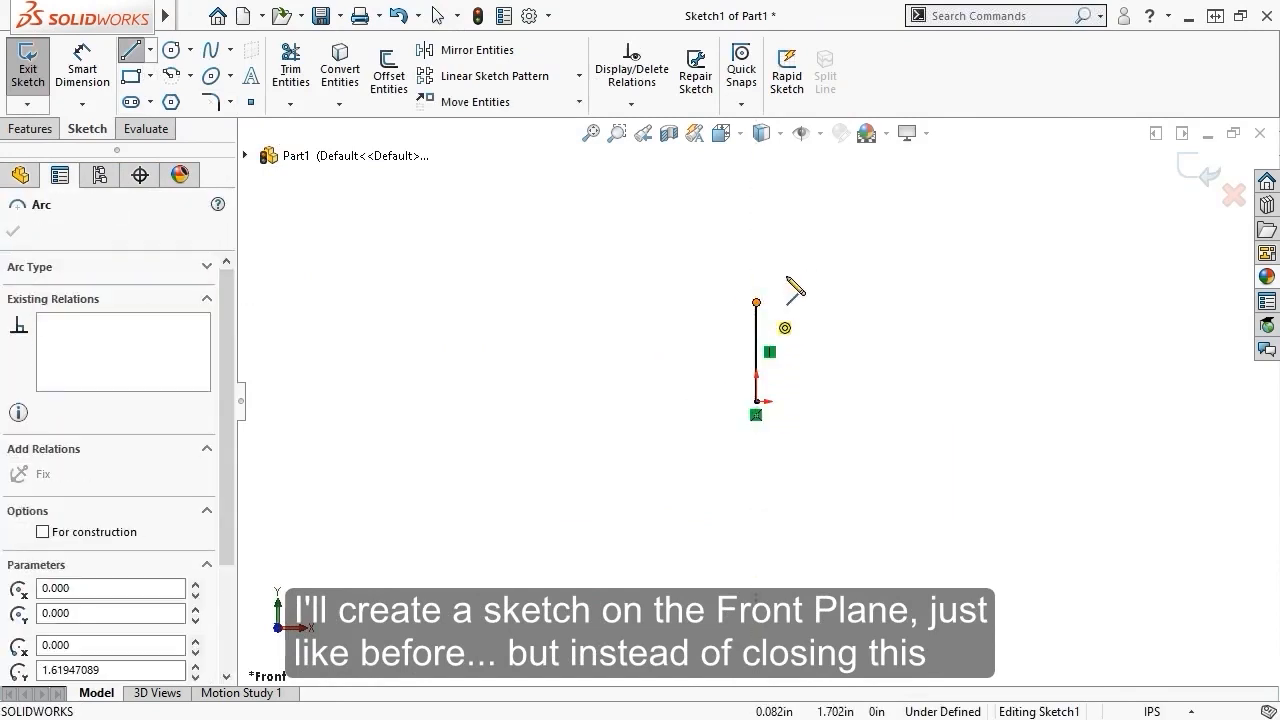
left_click(835, 302)
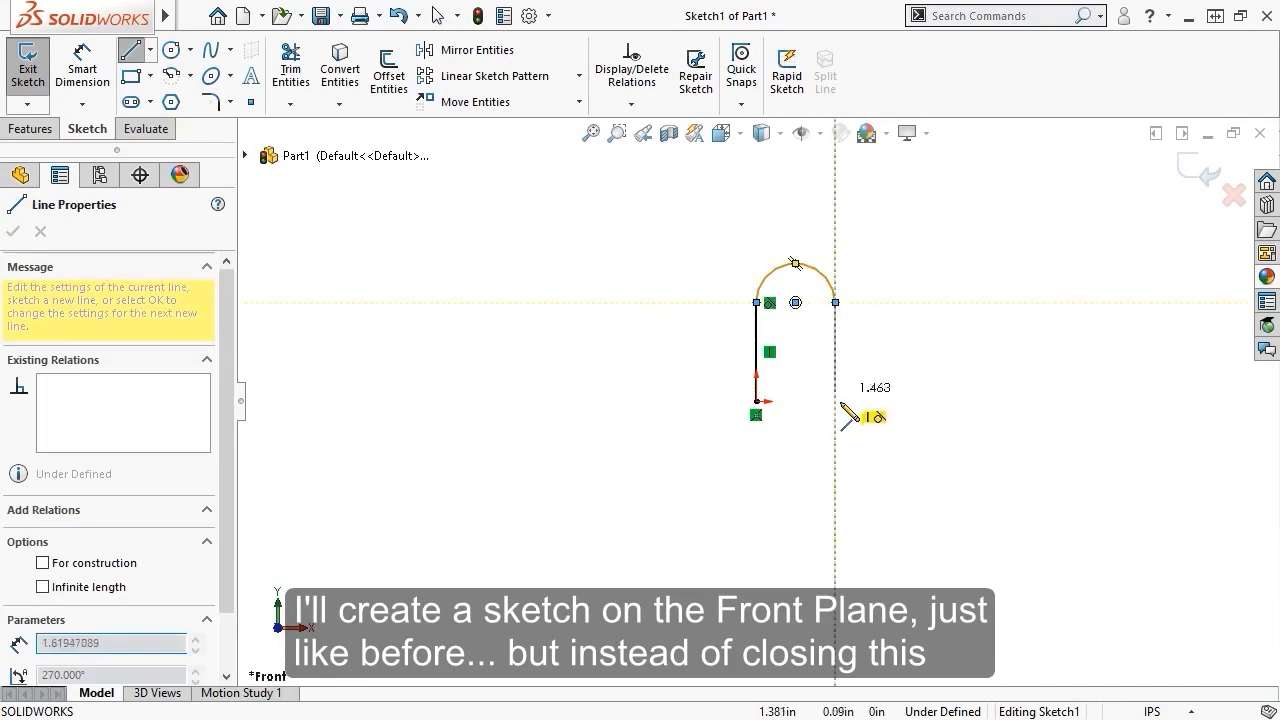
left_click(836, 401)
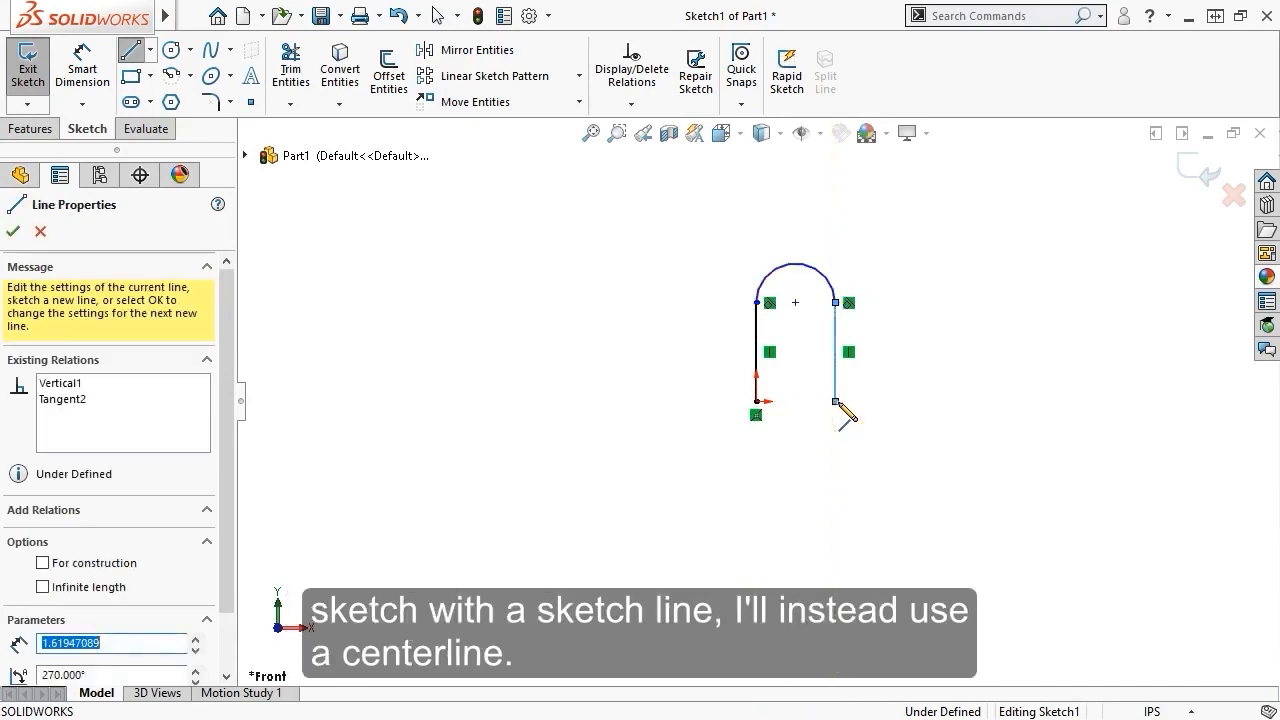
key("Escape")
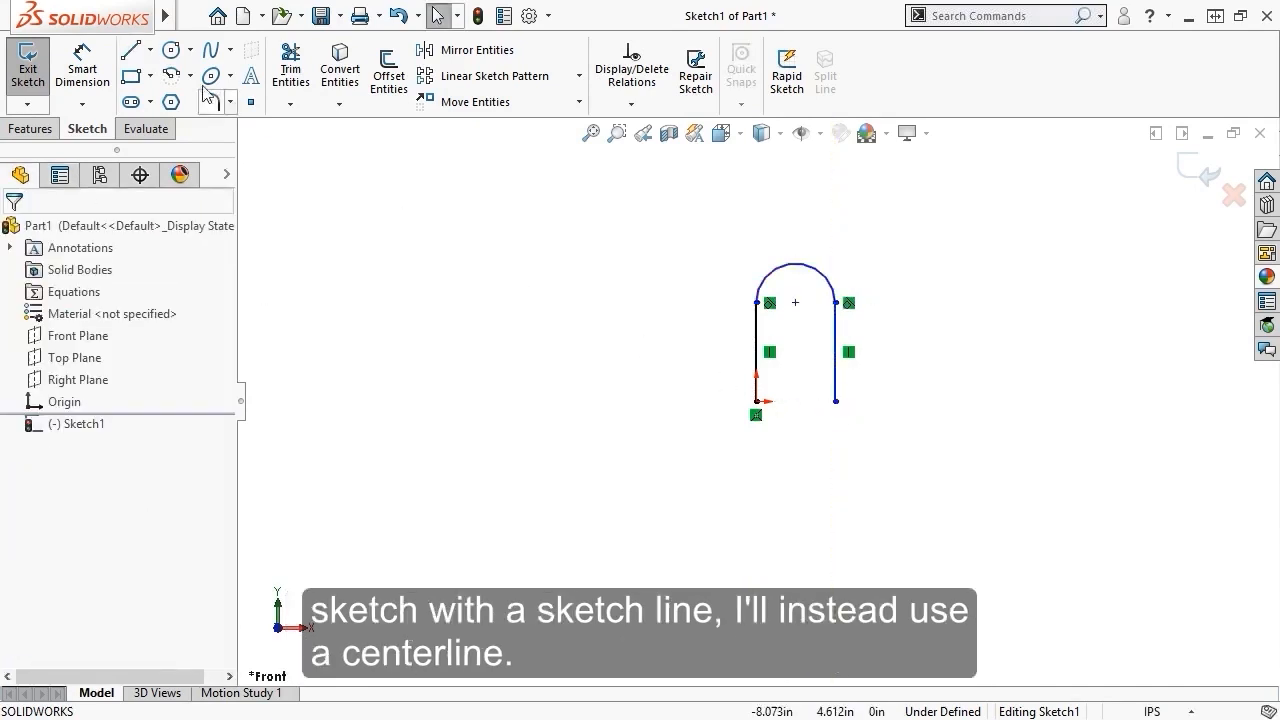
- Draw a horizontal centerline from the origin through the profile's open lower end, extending past the second vertical line
left_click(149, 49)
left_click(165, 100)
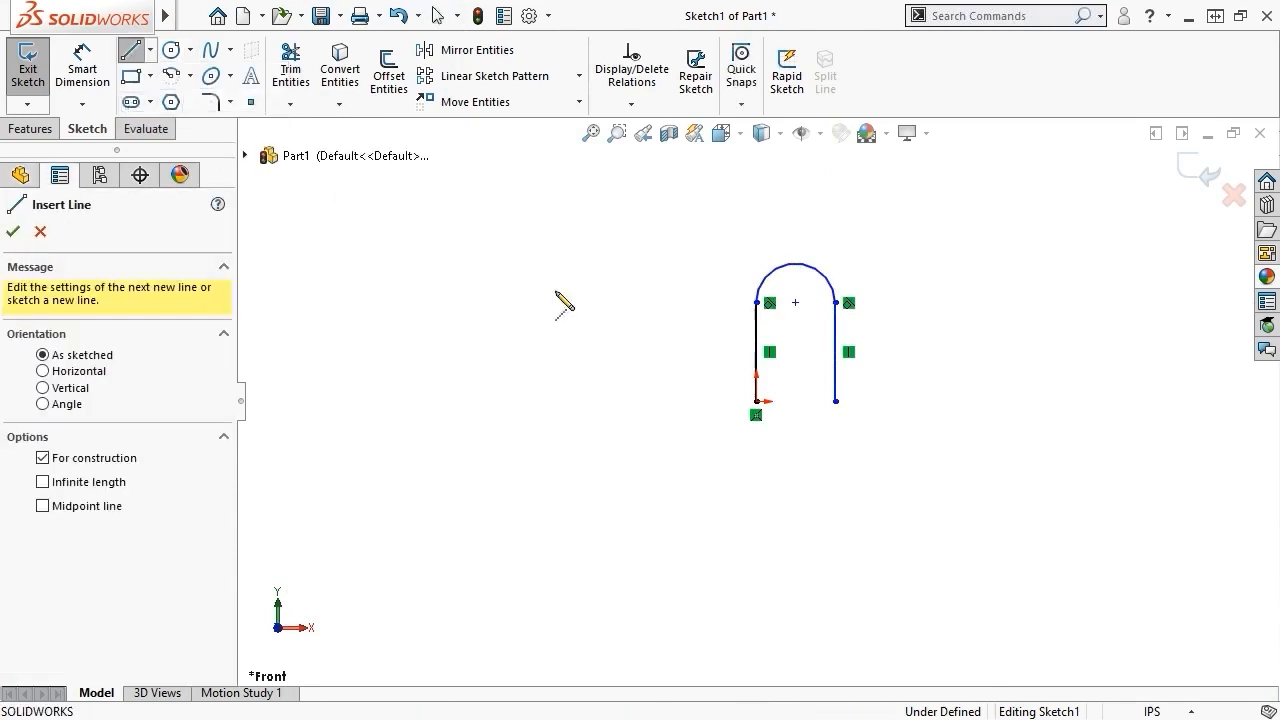
left_click(757, 402)
left_click(882, 401)
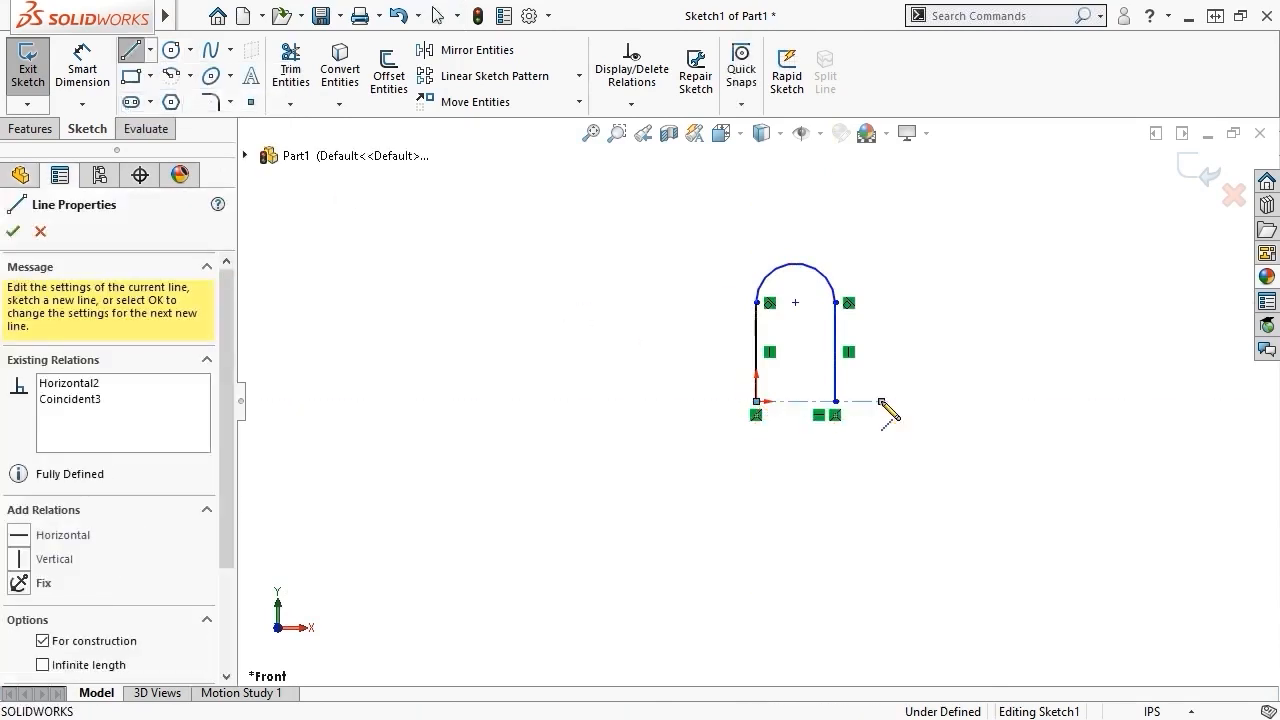
key("Escape")
- Dimension the vertical line at the origin to 3.5 in
left_click(82, 62)
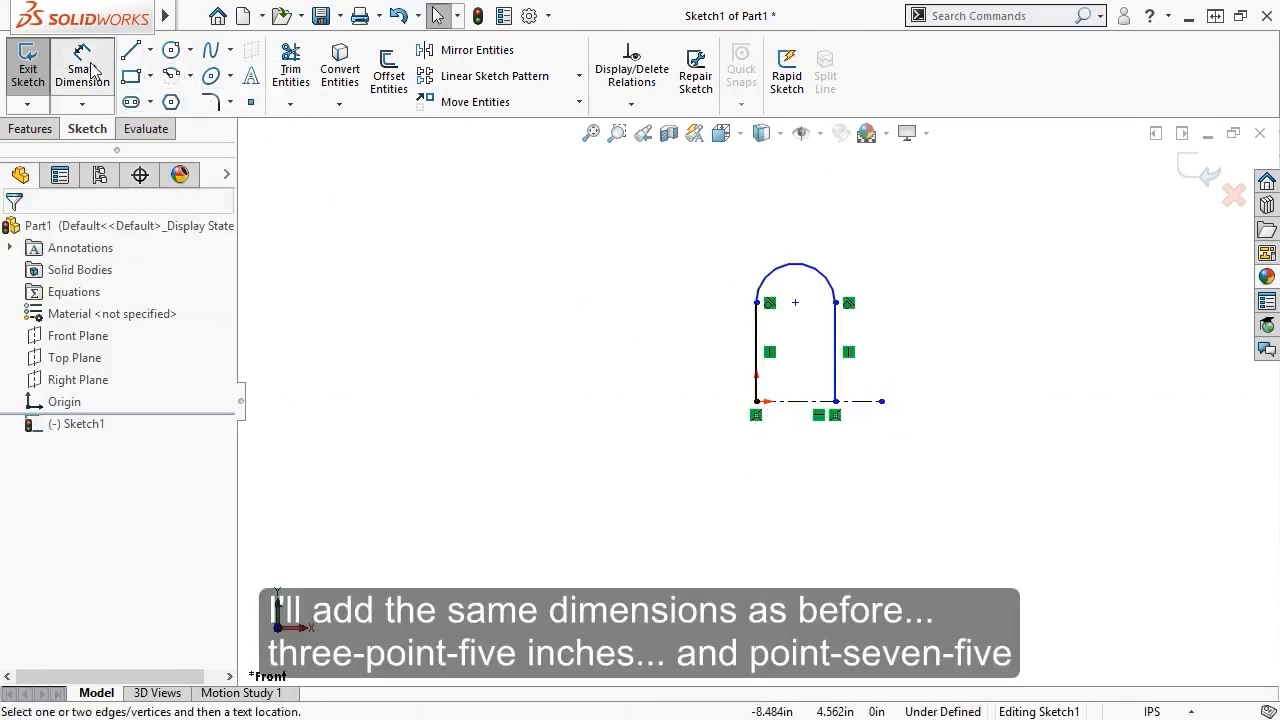
left_click(756, 345)
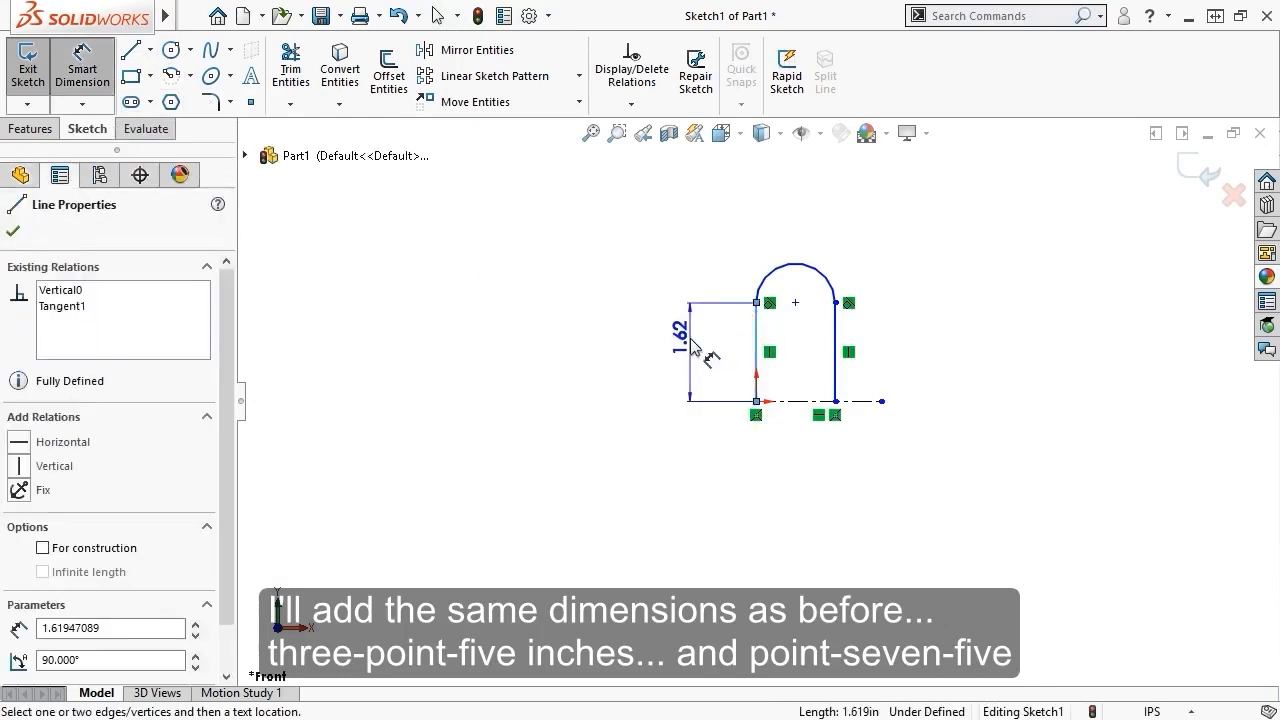
left_click(695, 347)
type("3.5")
key("Return")
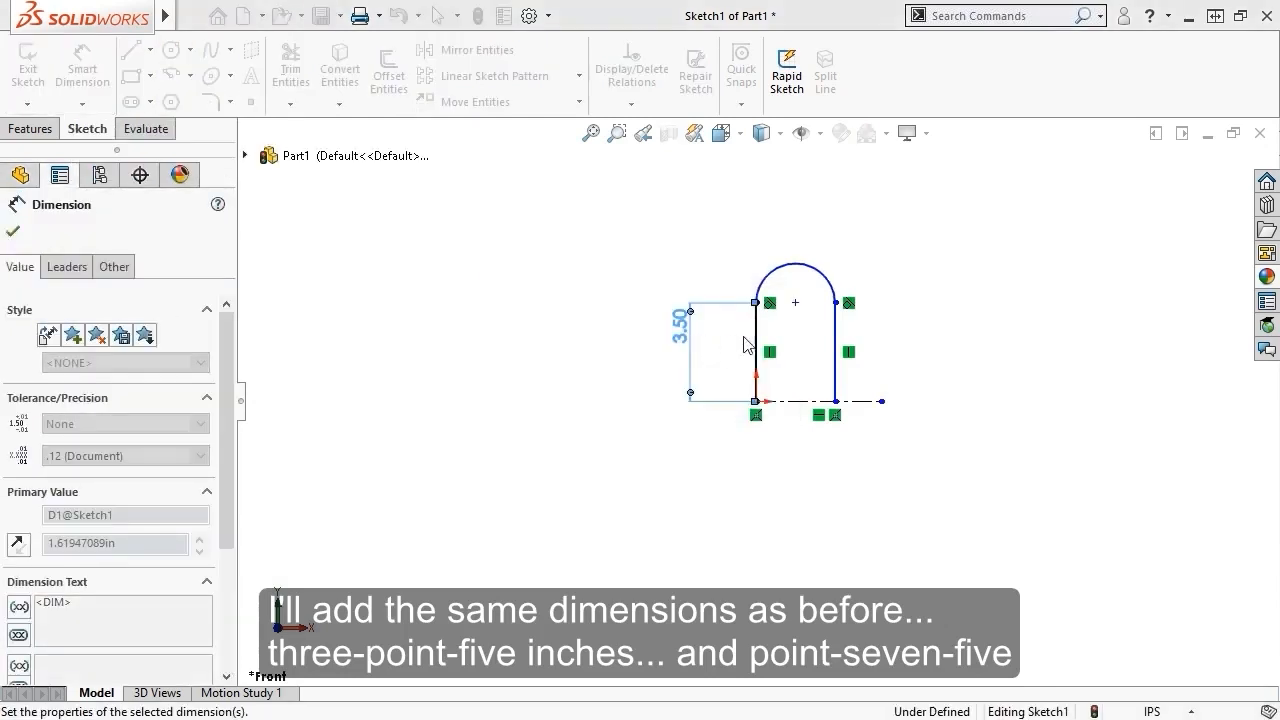
- Dimension the profile's top arc with a radius of 0.75 in
left_click(820, 279)
left_click(875, 257)
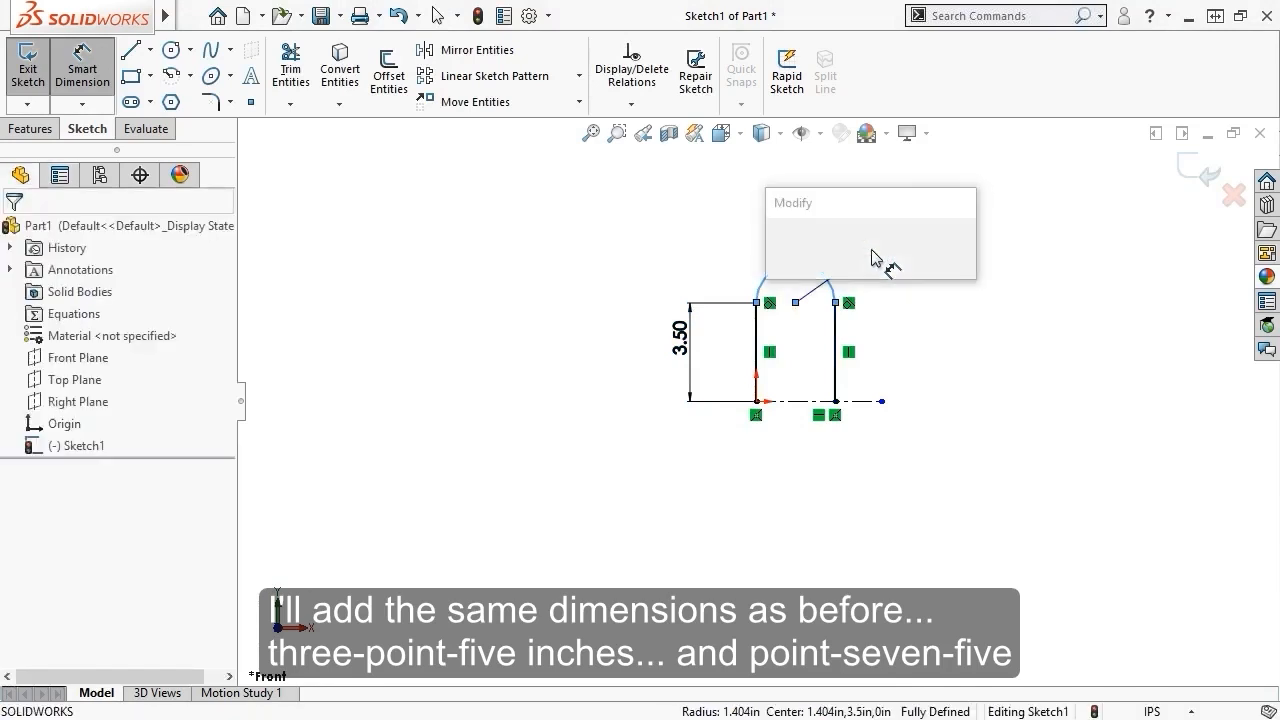
type(".75")
key("Return")
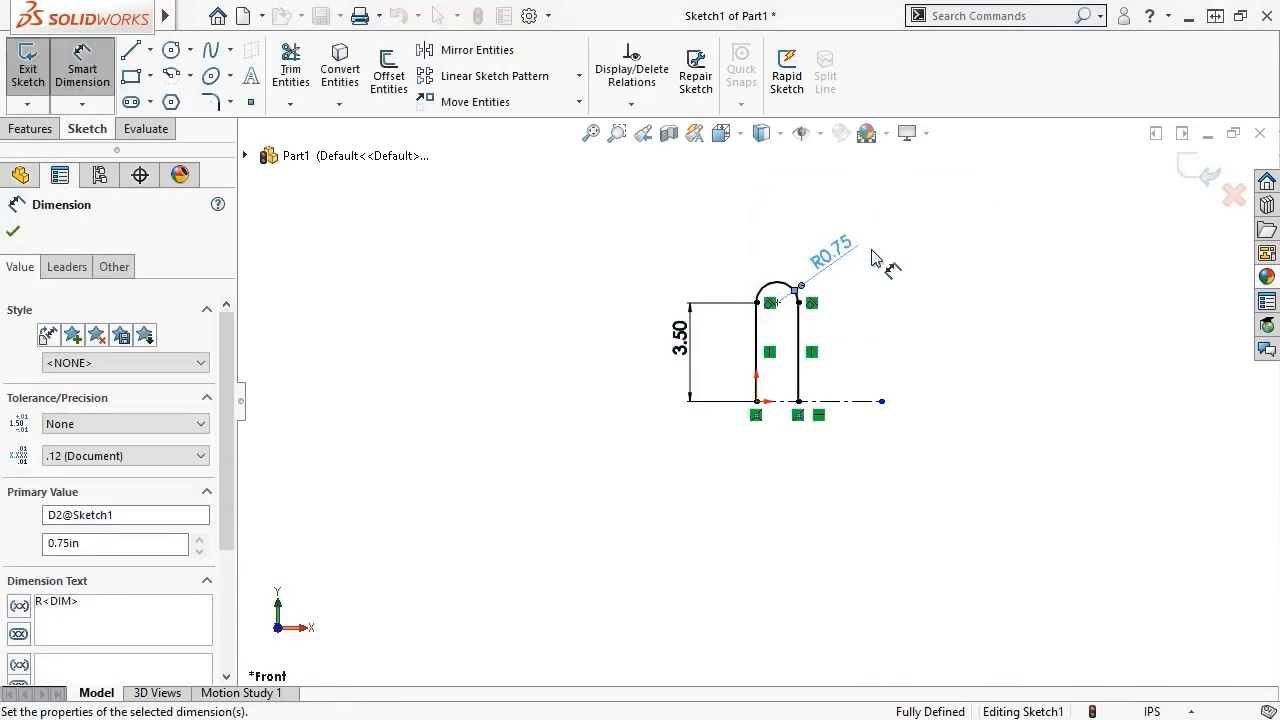
- Mirror the entire profile about the horizontal centerline to close the slot-shaped outline
key("Escape")
key("Escape")
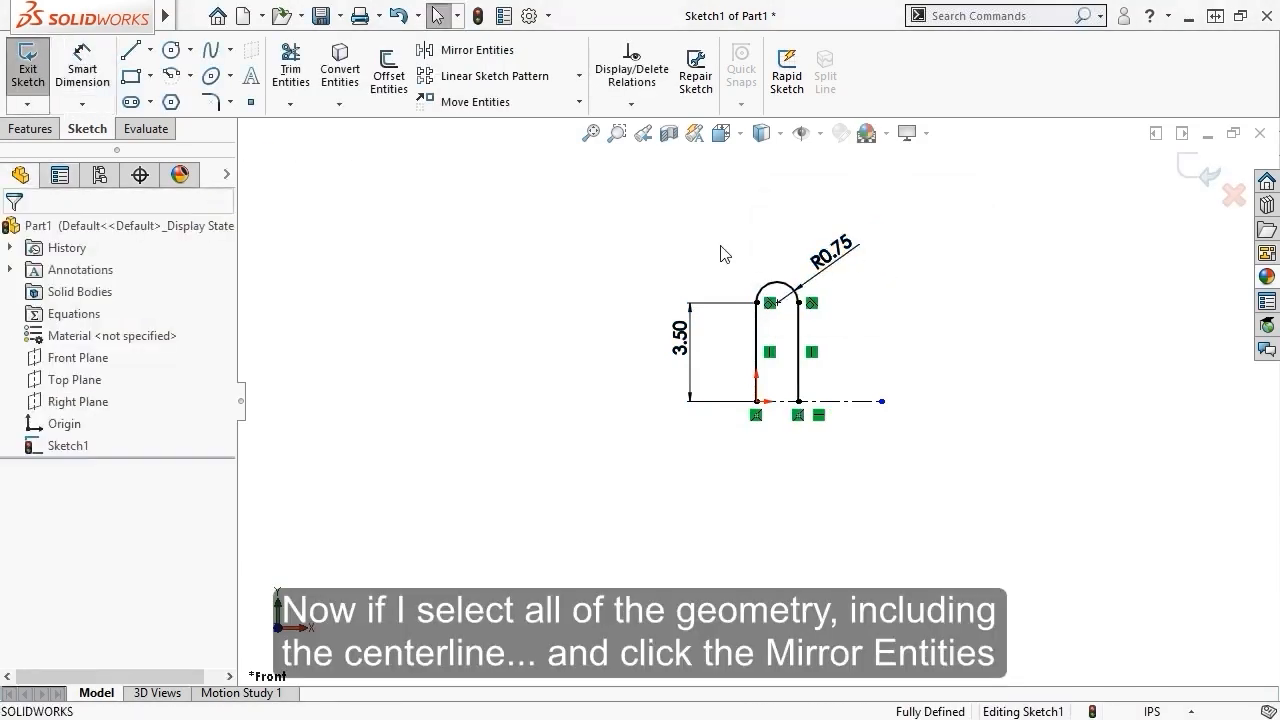
left_click_drag(618, 196, 975, 495)
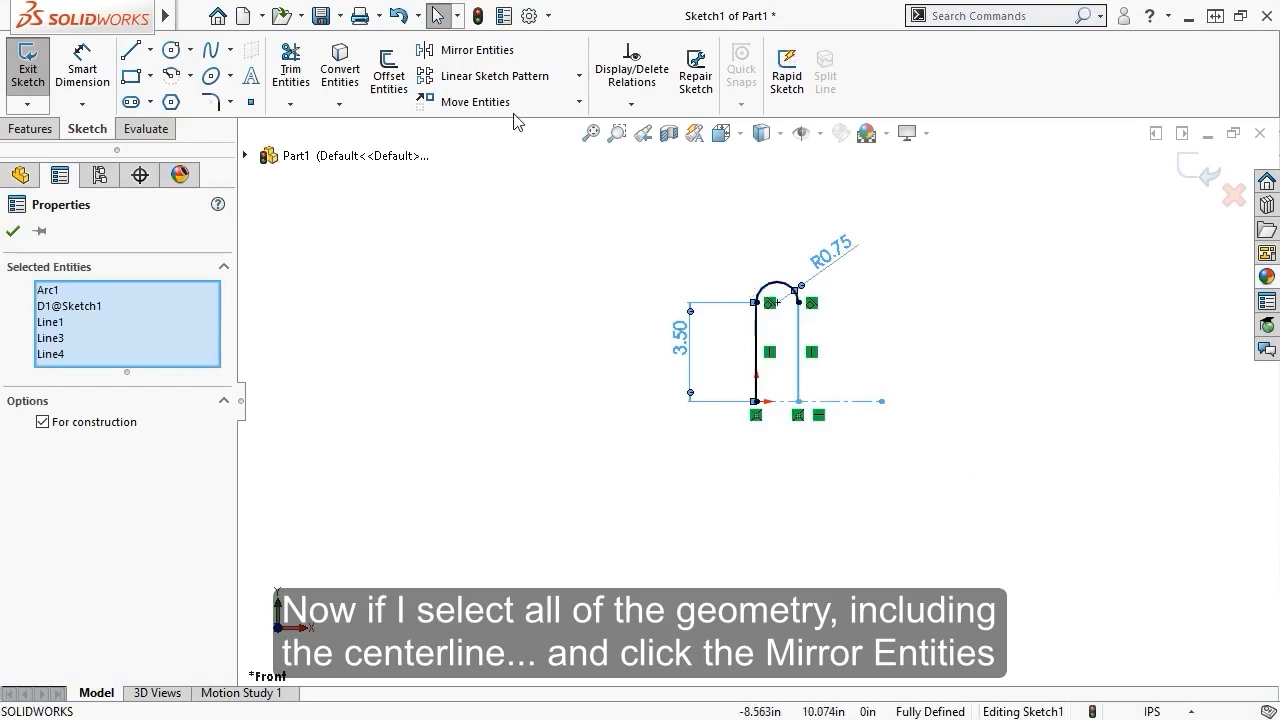
left_click(462, 52)
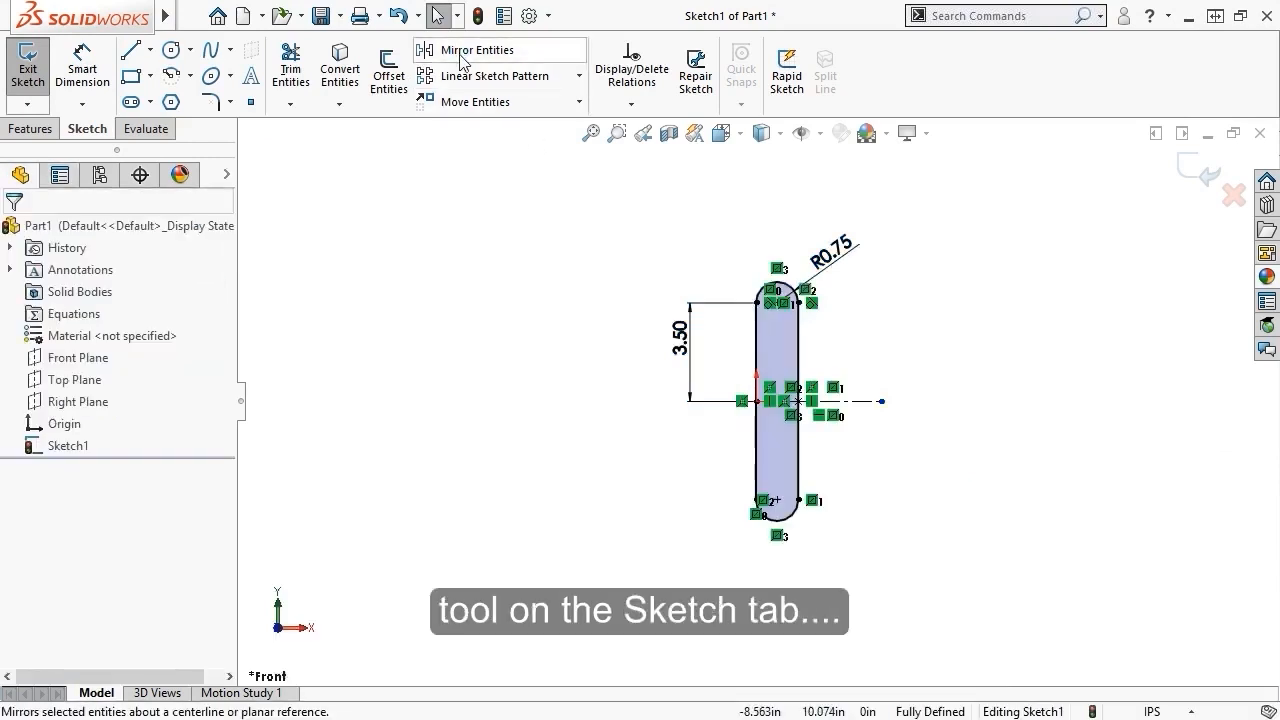
- Extrude the closed outline as a blind boss with a depth of 0.25 in
left_click(30, 128)
left_click(37, 85)
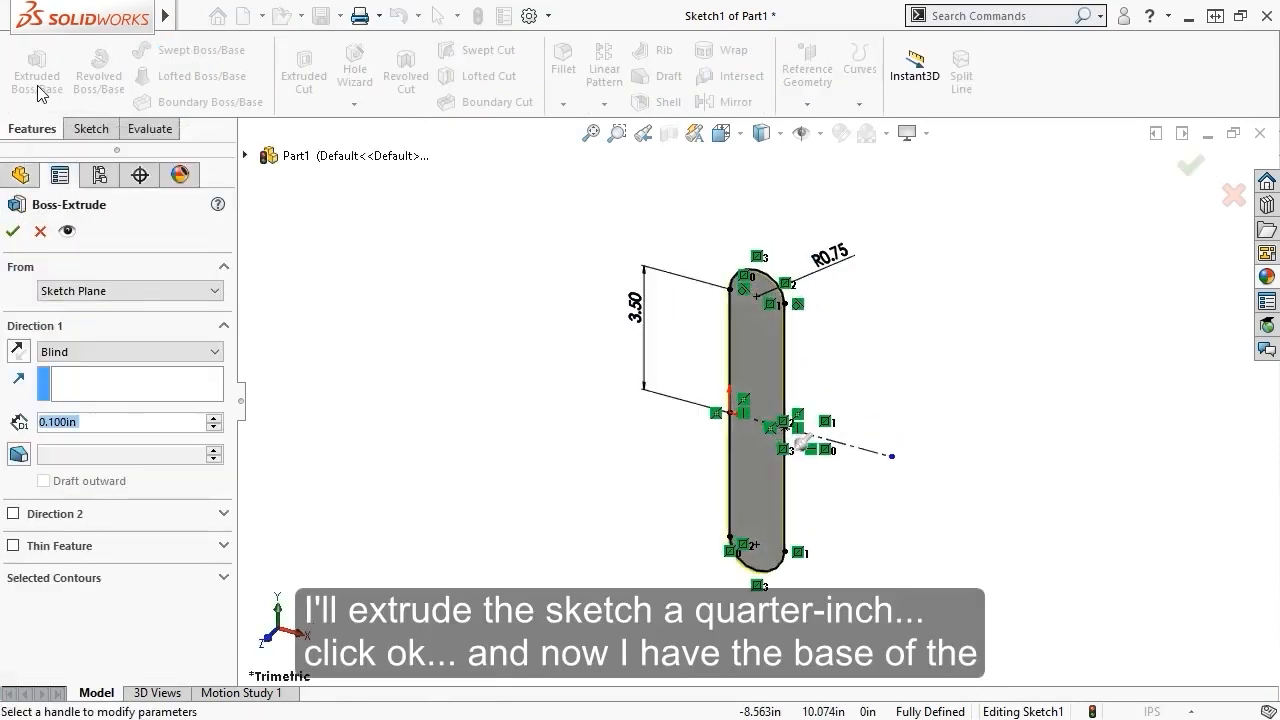
type(".25")
key("Return")
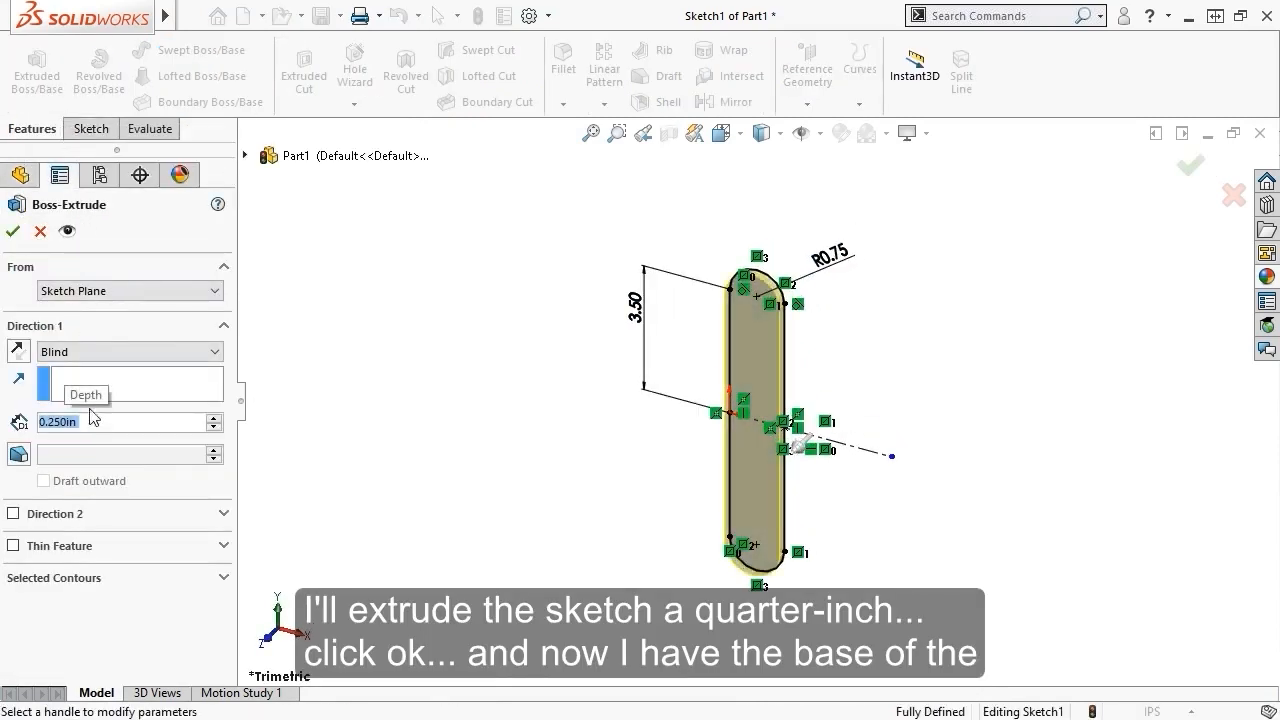
left_click(13, 233)
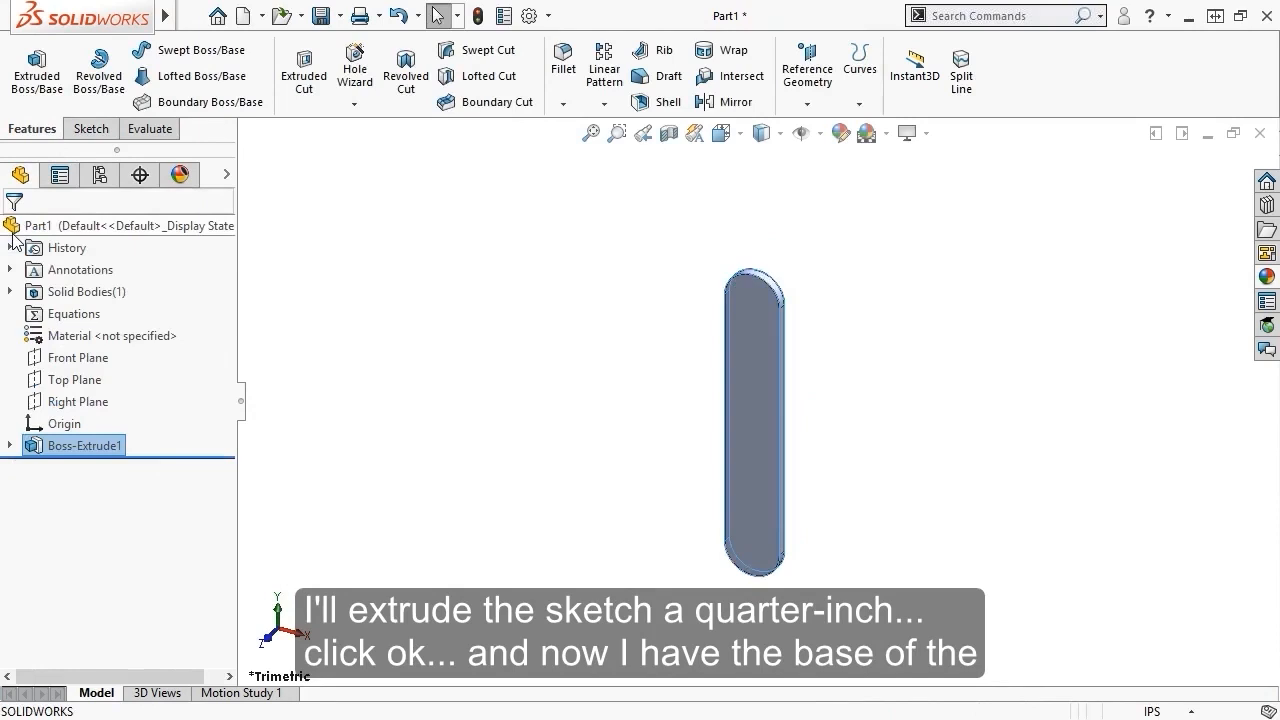
left_click(402, 409)
- Set up a countersunk hole on the plate's front face: ANSI Inch, Flat Head Screw (100), size 1/4, Through All
key("ctrl+7")
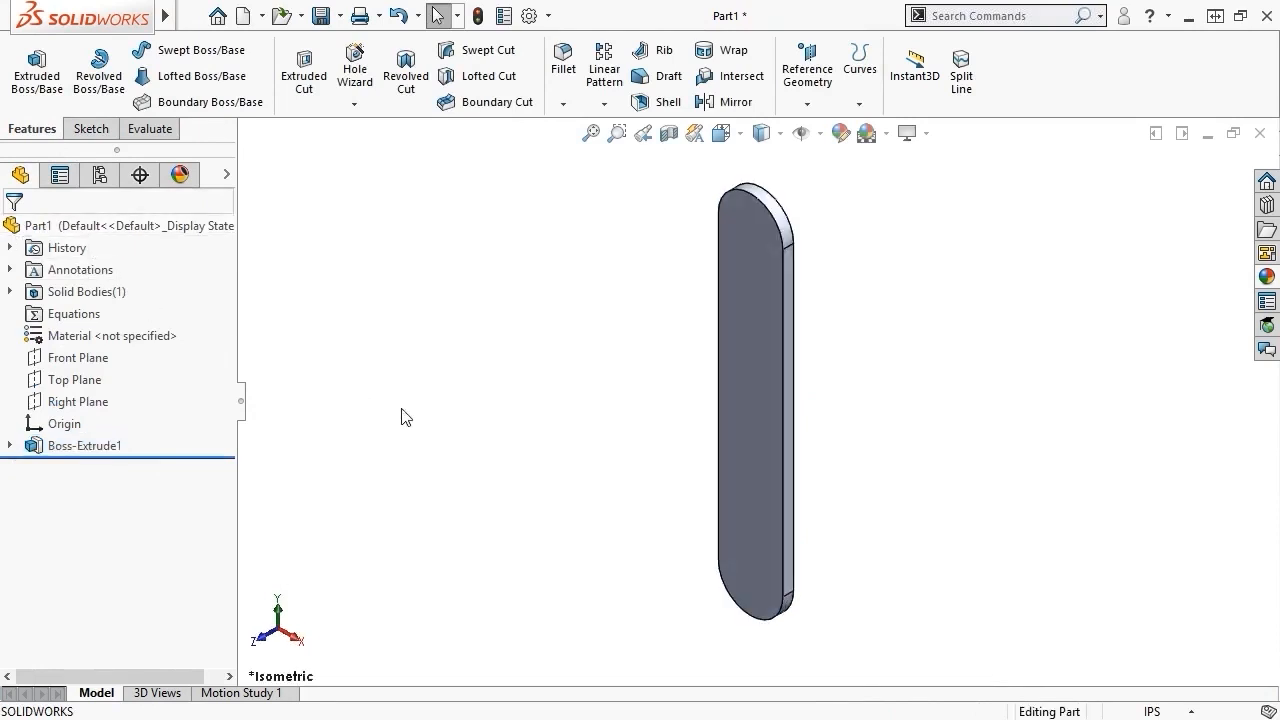
left_click(754, 241)
left_click(362, 80)
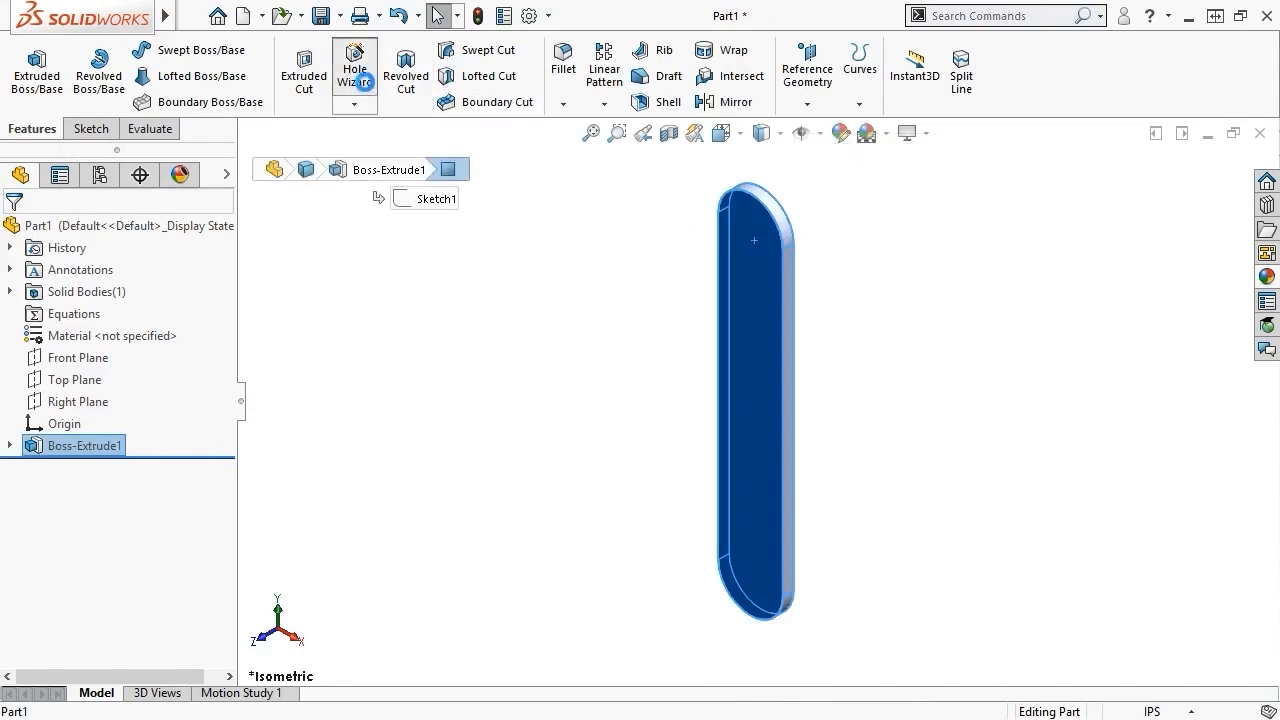
left_click(85, 379)
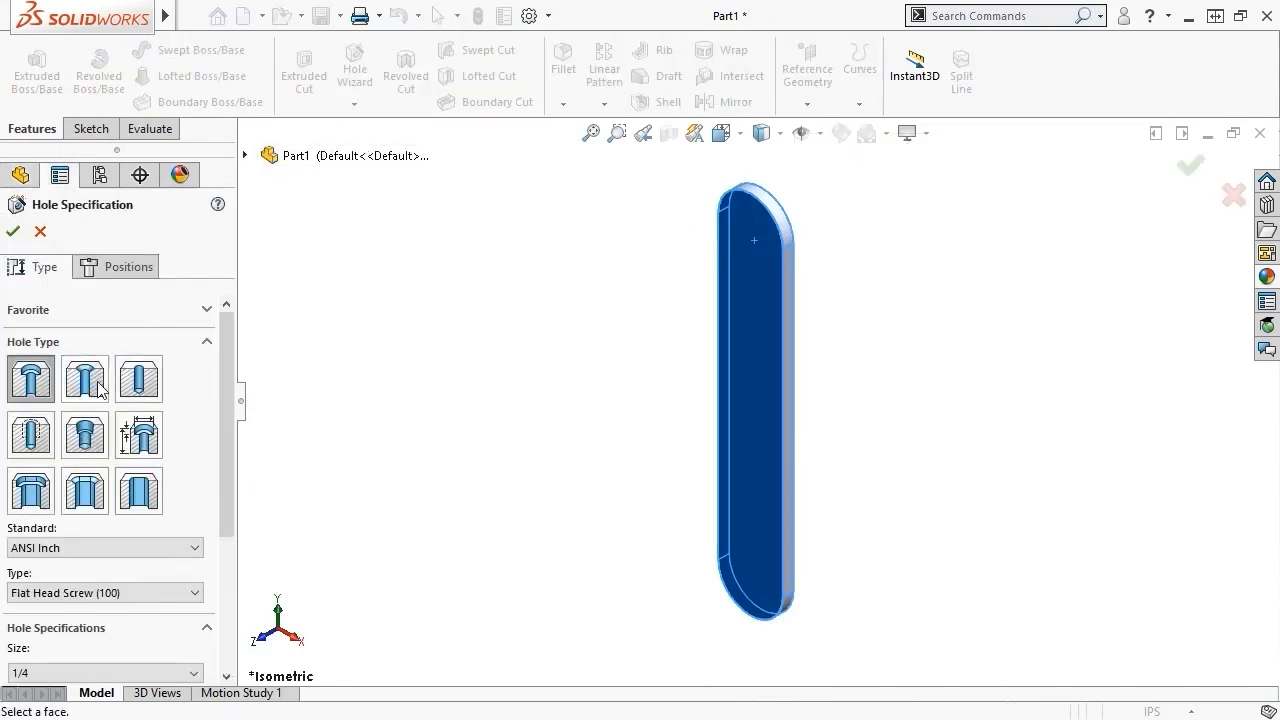
left_click_drag(225, 366, 226, 471)
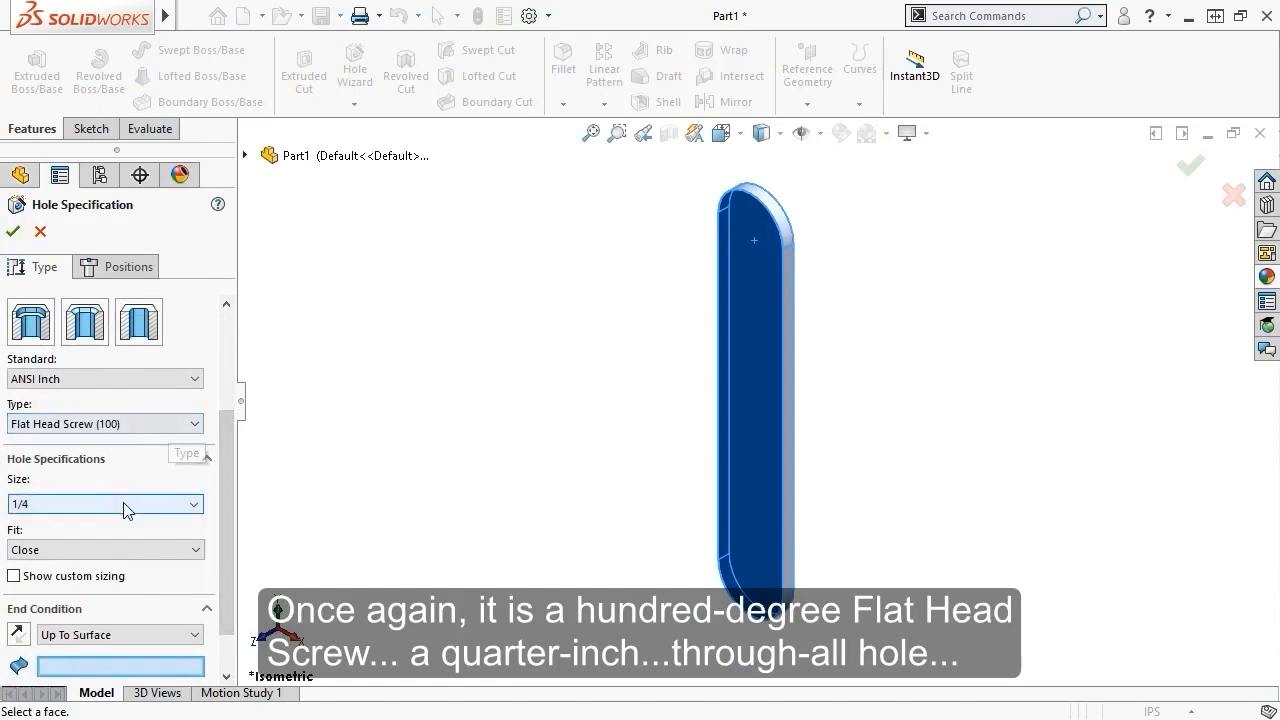
left_click(150, 632)
left_click(150, 563)
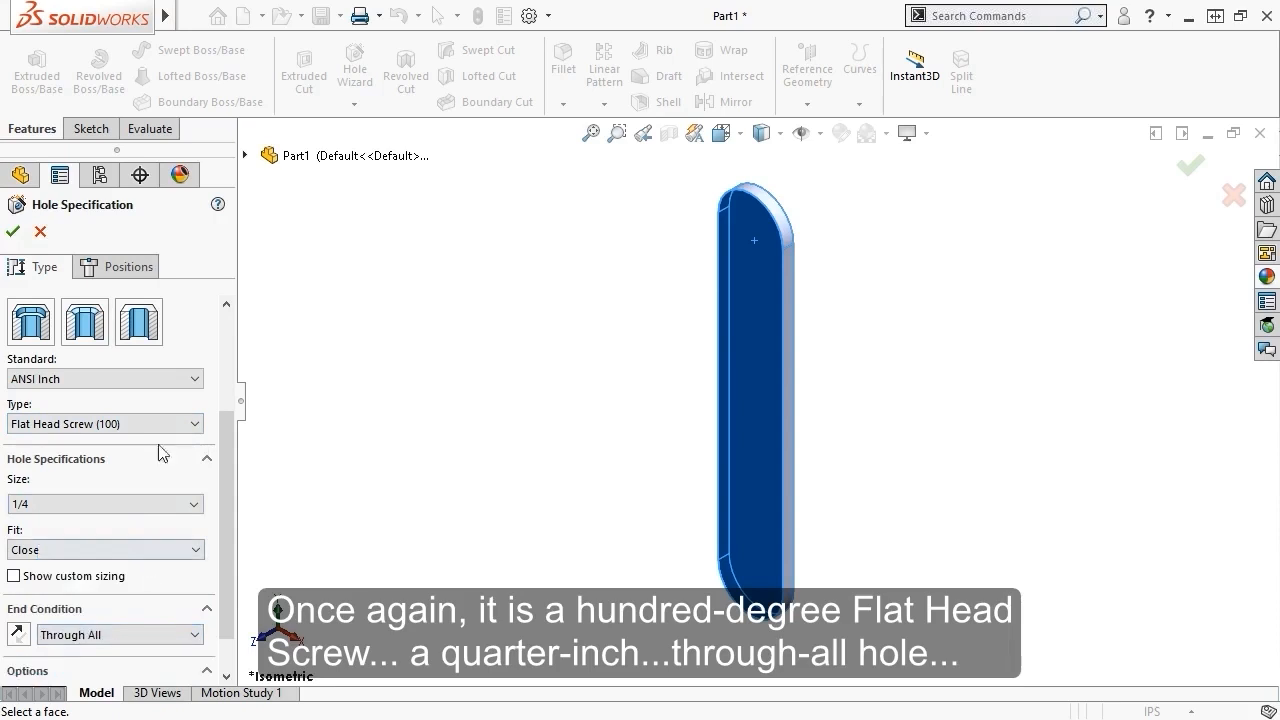
- Place the countersunk hole at the center of the plate's upper rounded end and finish the hole
left_click(120, 266)
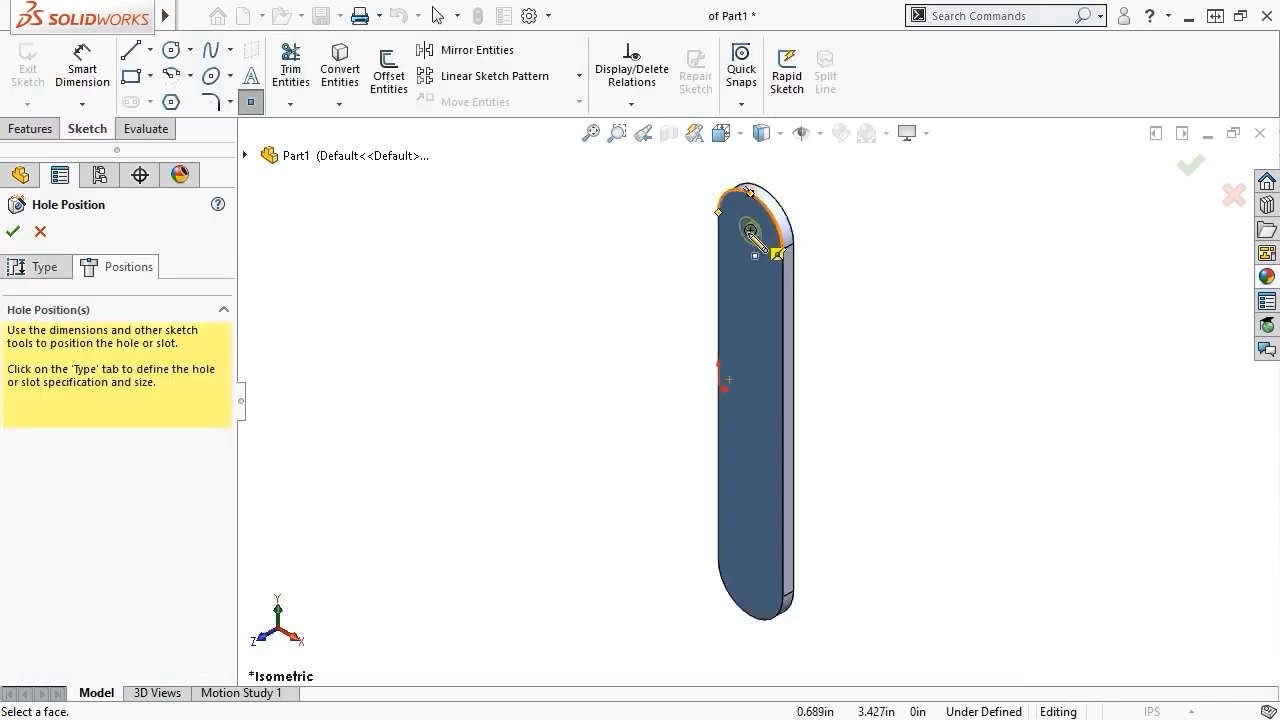
left_click(751, 231)
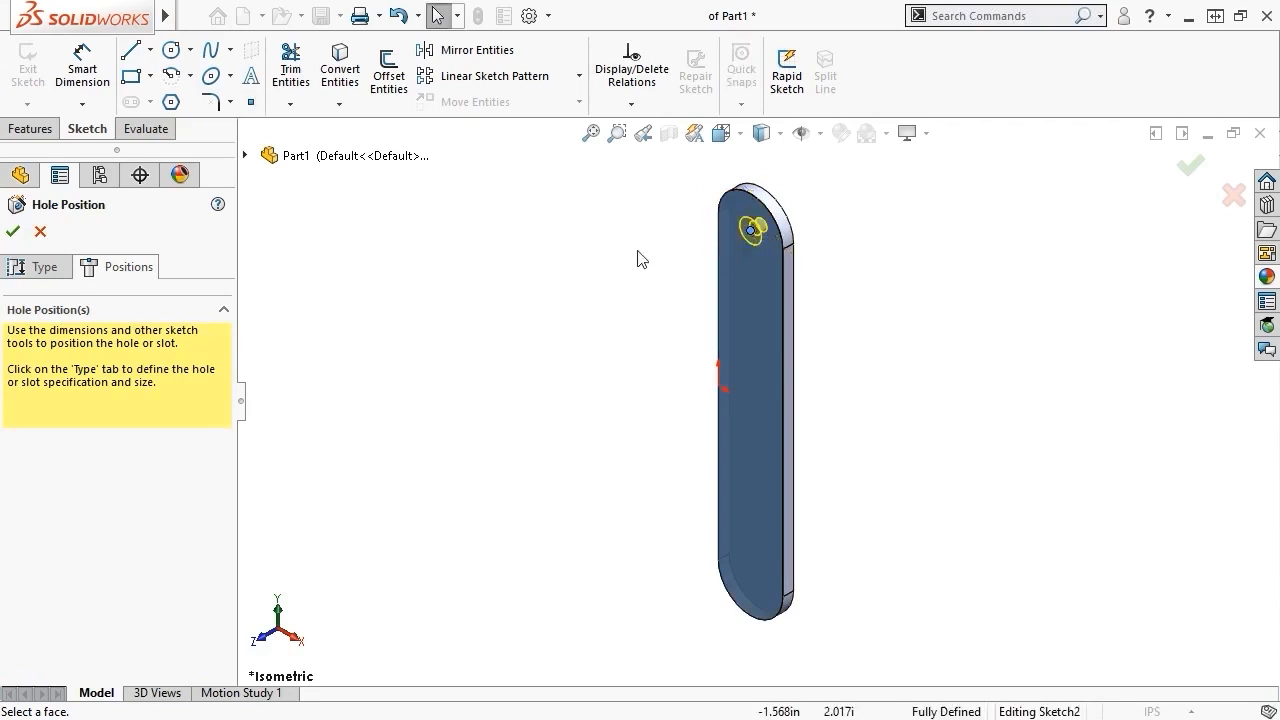
left_click(14, 232)
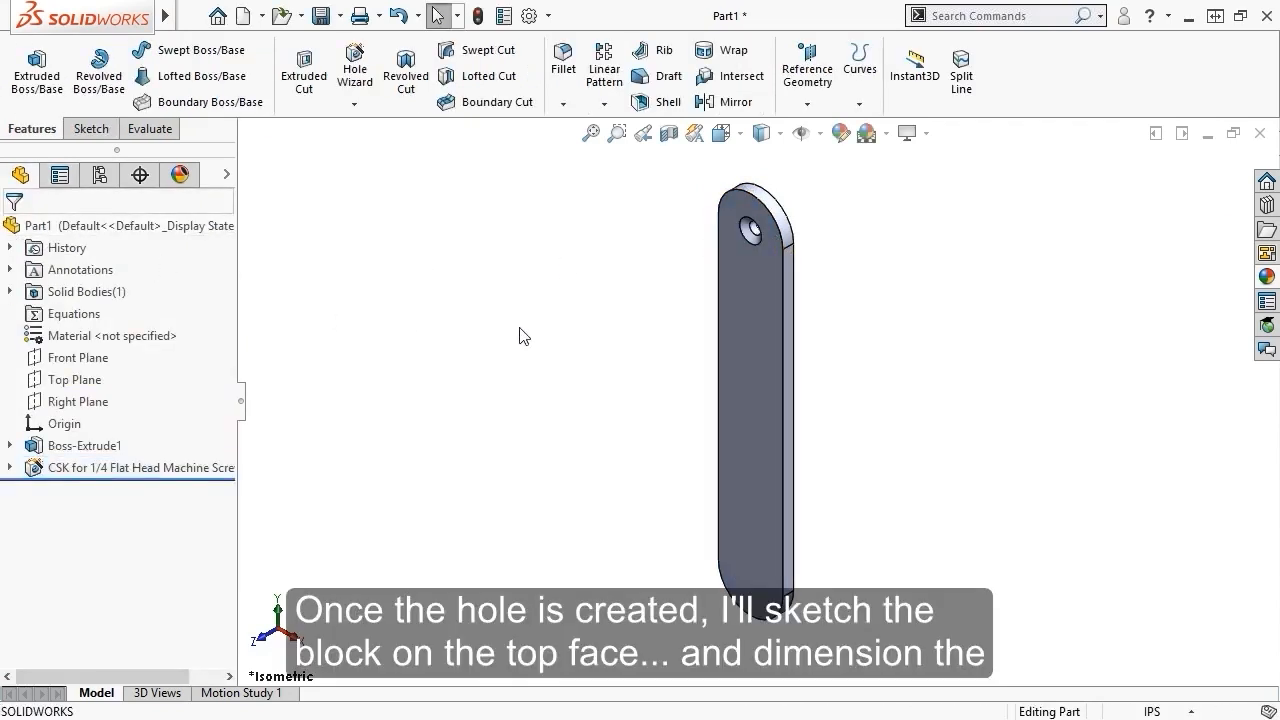
- Sketch a rectangle about 1.04 in wide and 0.62 in high on the plate's front face, just below the hole
left_click(745, 330)
left_click(809, 271)
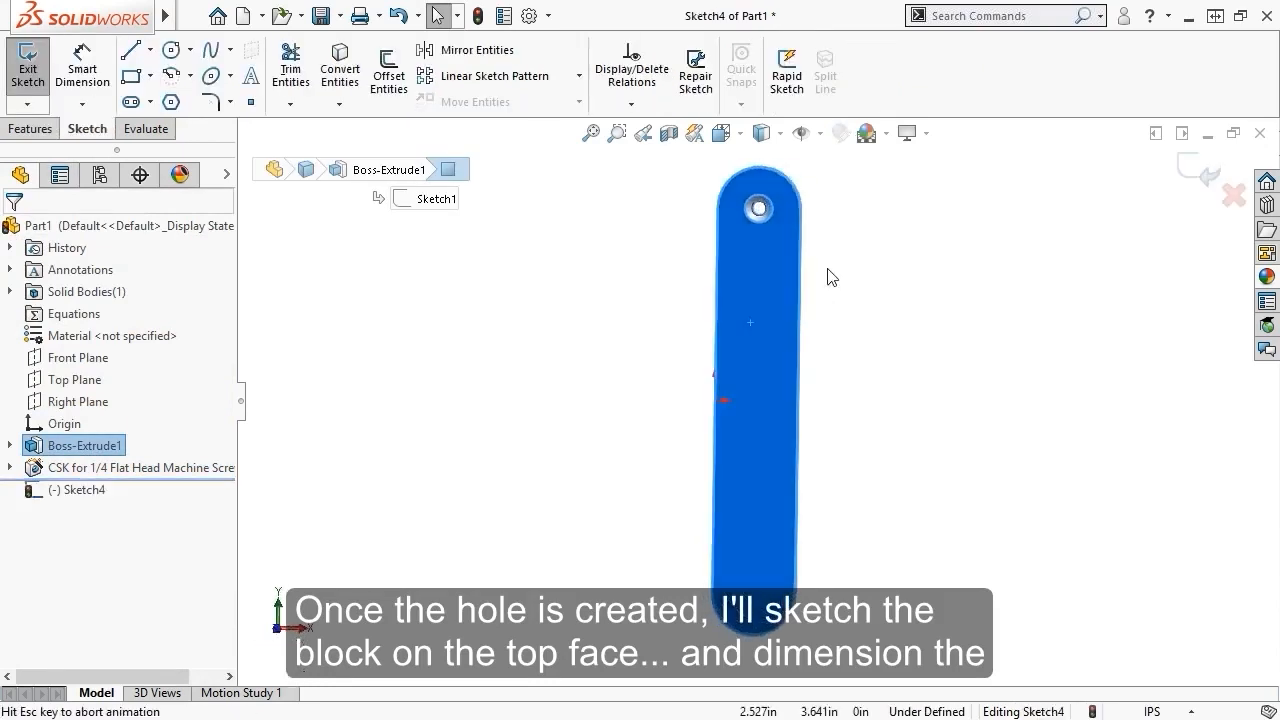
left_click(131, 79)
left_click_drag(730, 247, 788, 280)
key("Escape")
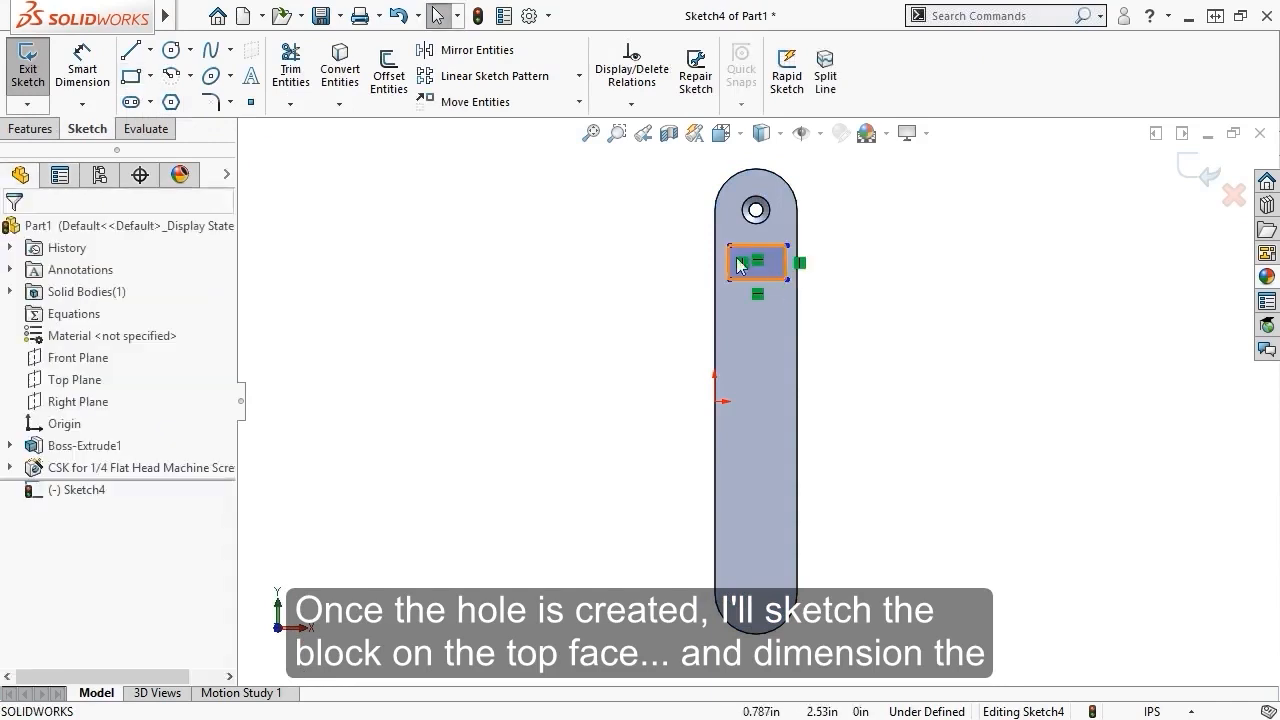
- Dimension the rectangle to 0.5 in high and 0.75 in wide
left_click(82, 70)
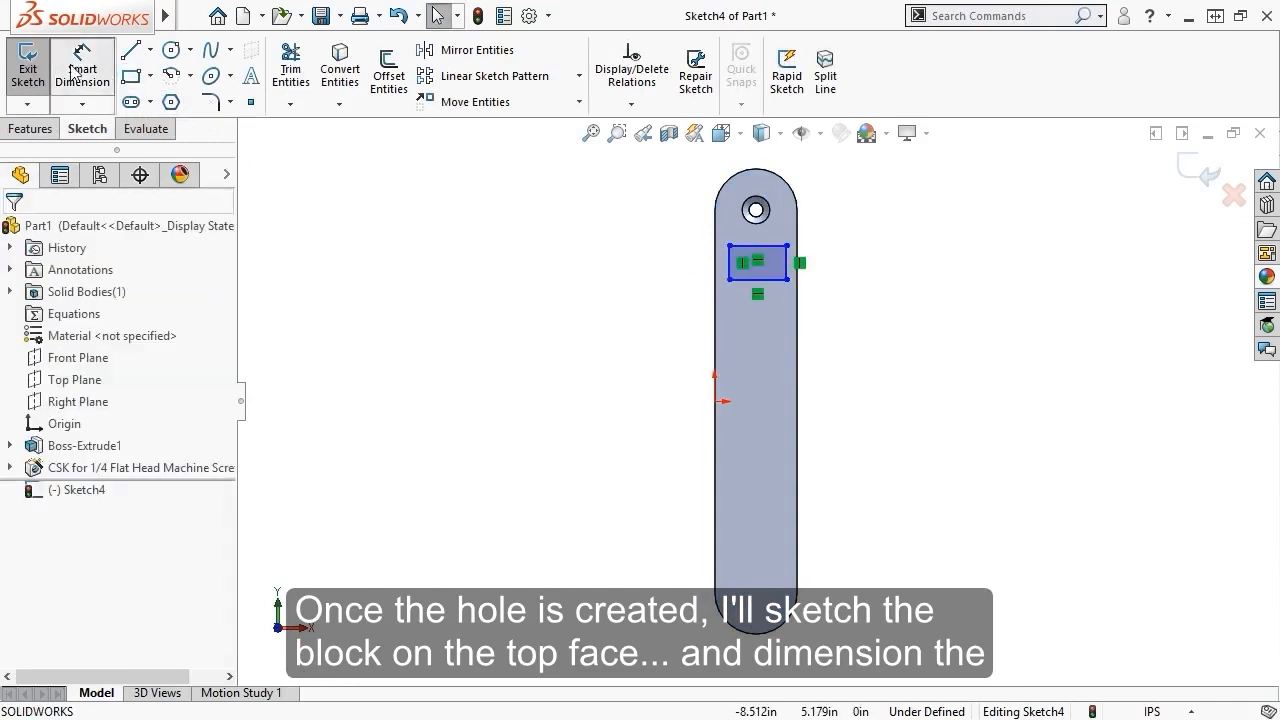
left_click(788, 263)
left_click(843, 266)
type(".5")
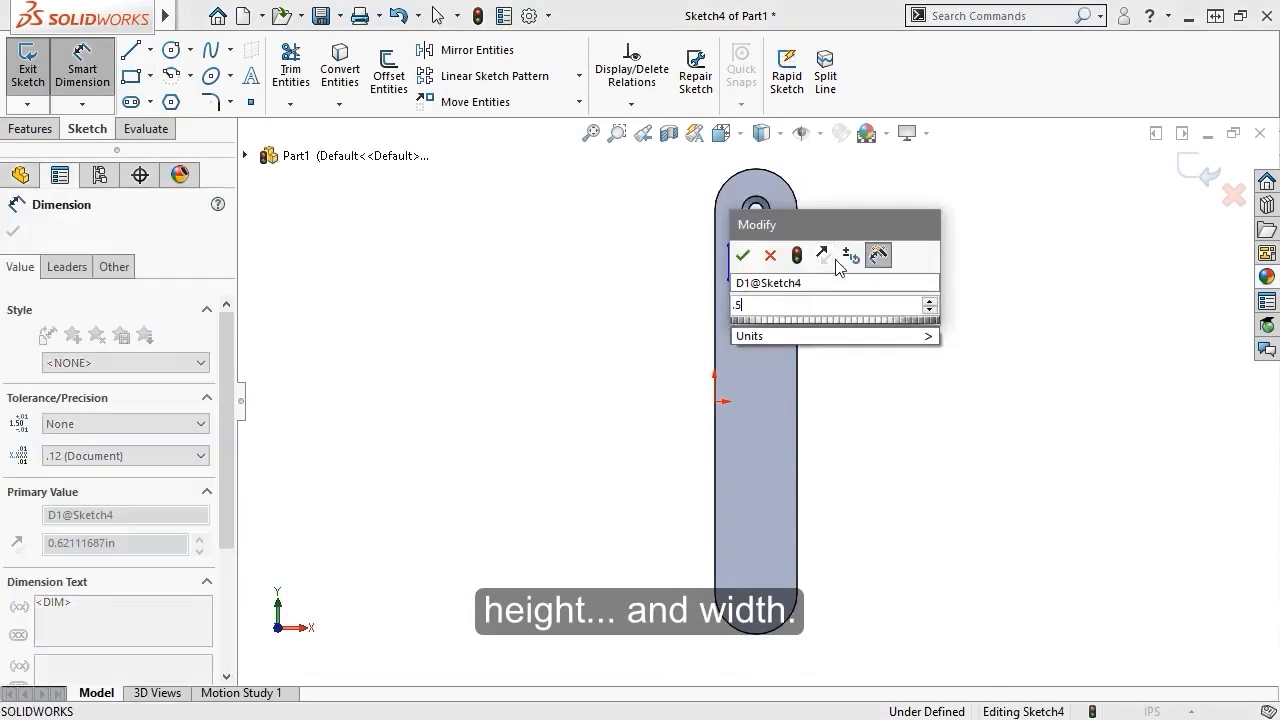
key("Return")
left_click(770, 280)
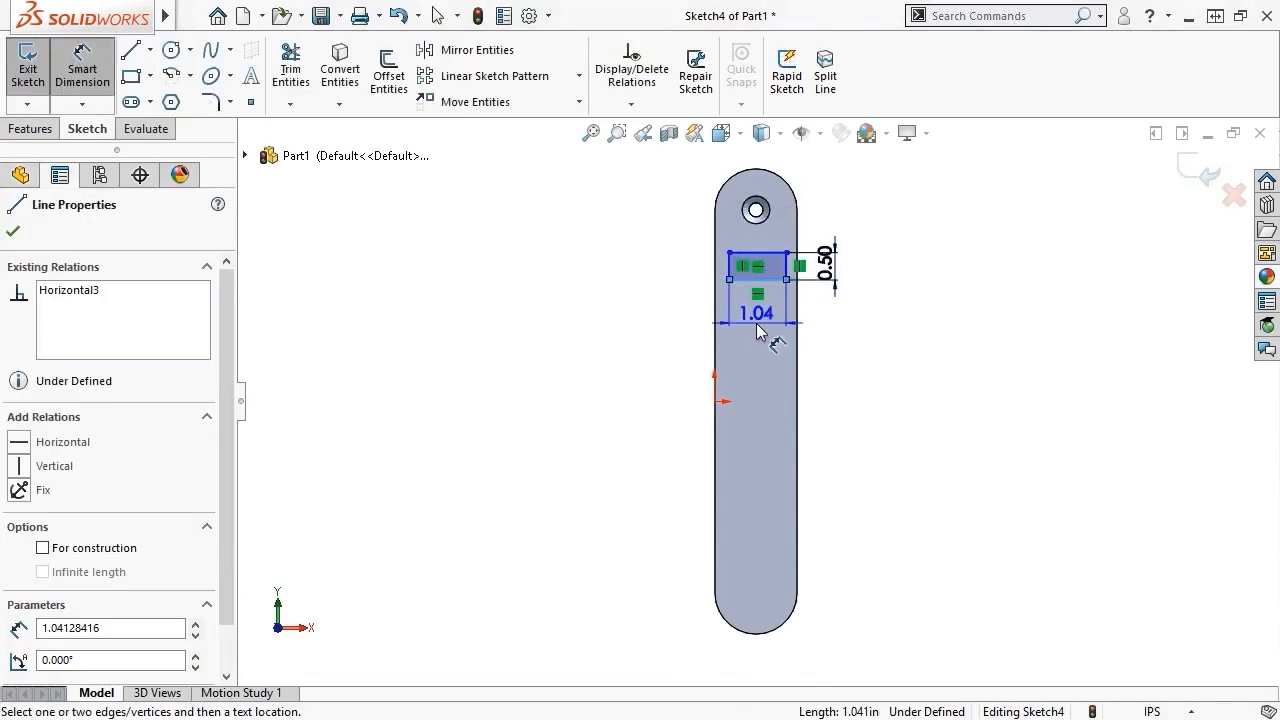
left_click(757, 330)
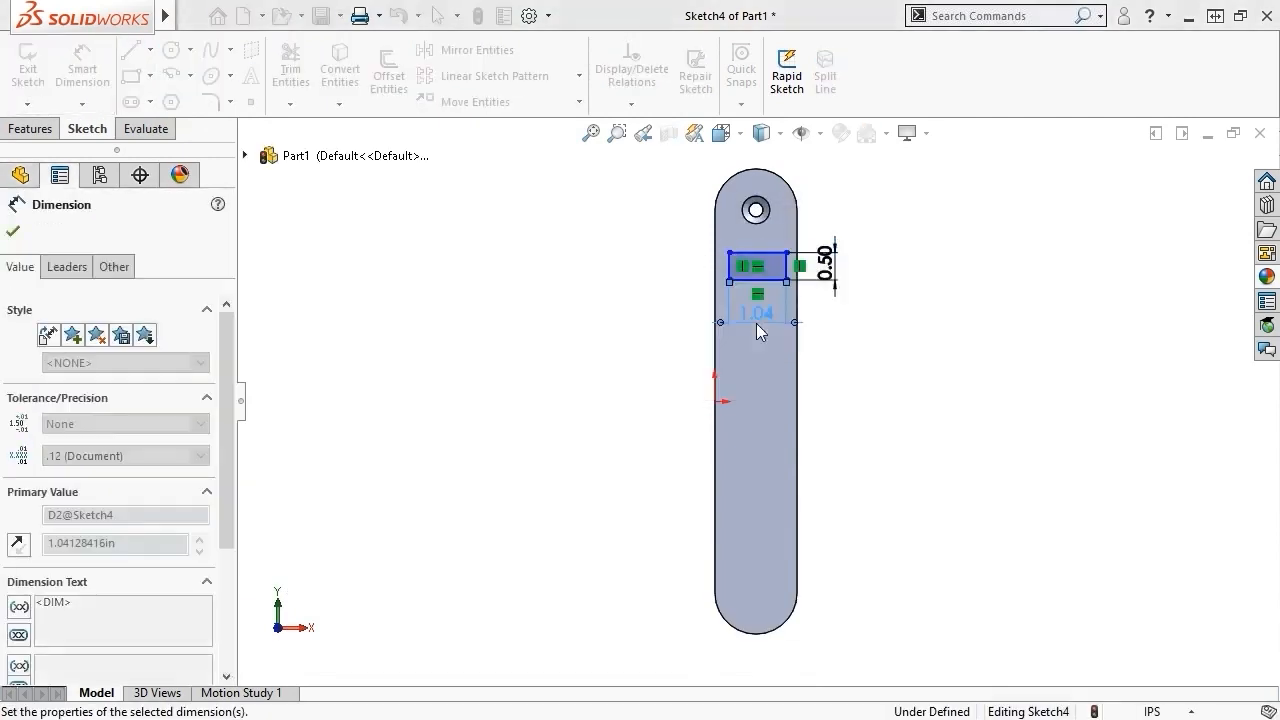
type(".75")
key("Return")
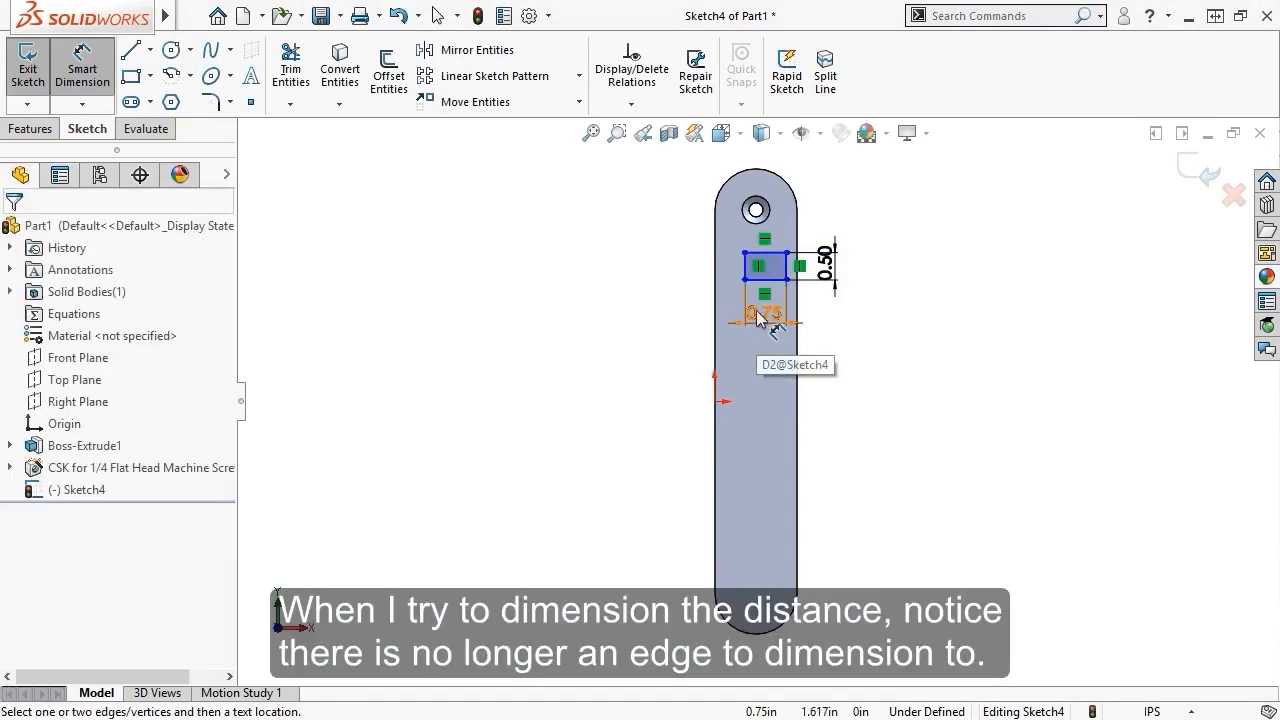
- Dimension the rectangle's lower edge 2.5 in above the origin
left_click(756, 324)
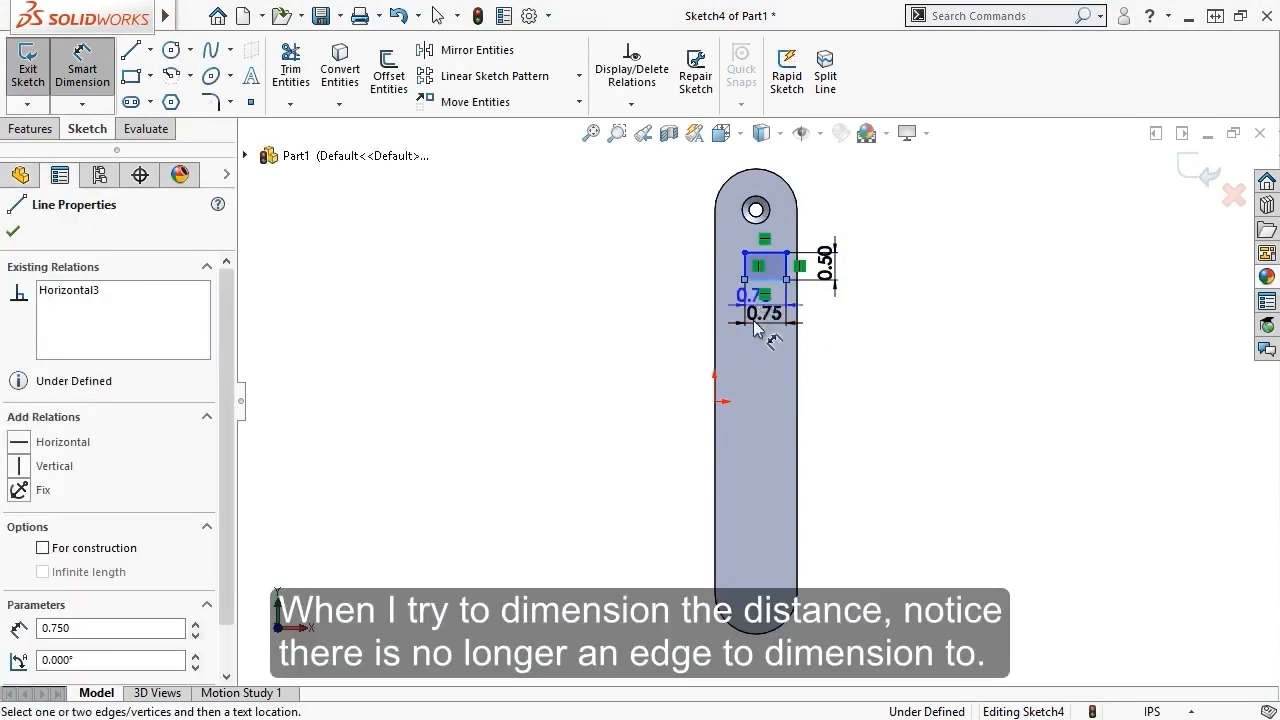
left_click(715, 401)
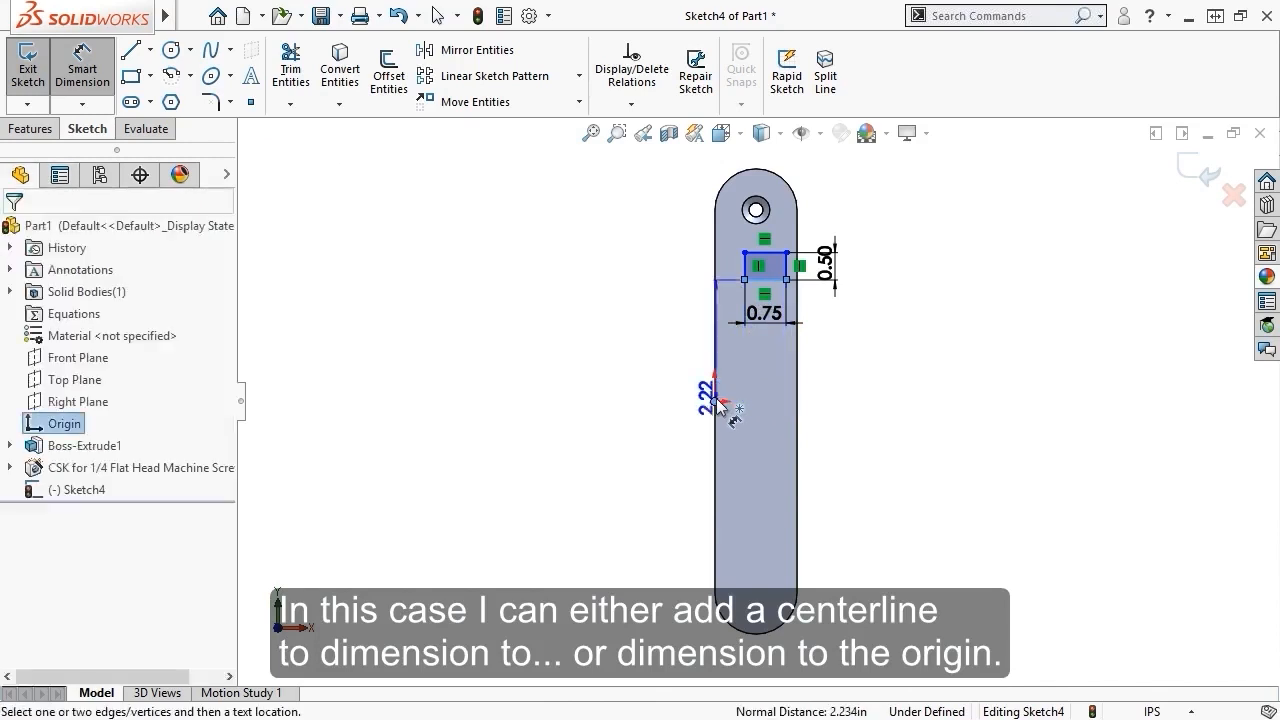
left_click(689, 331)
type("2.5")
key("Return")
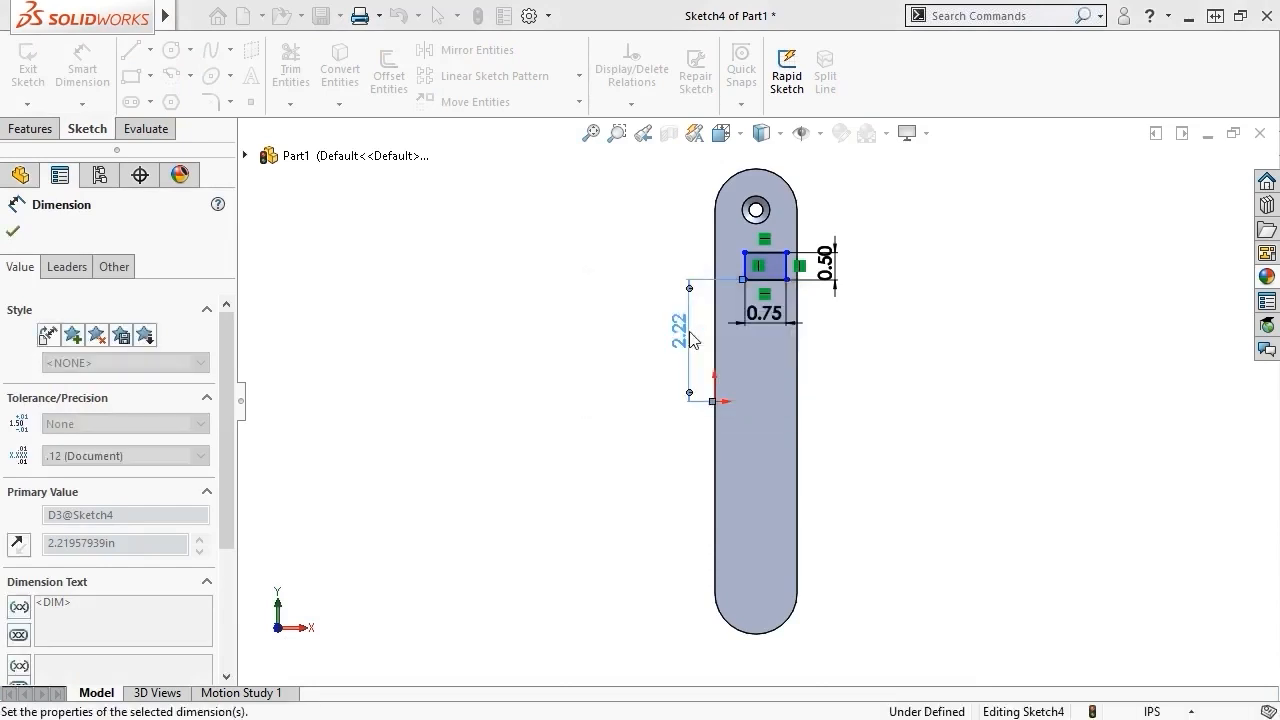
key("Escape")
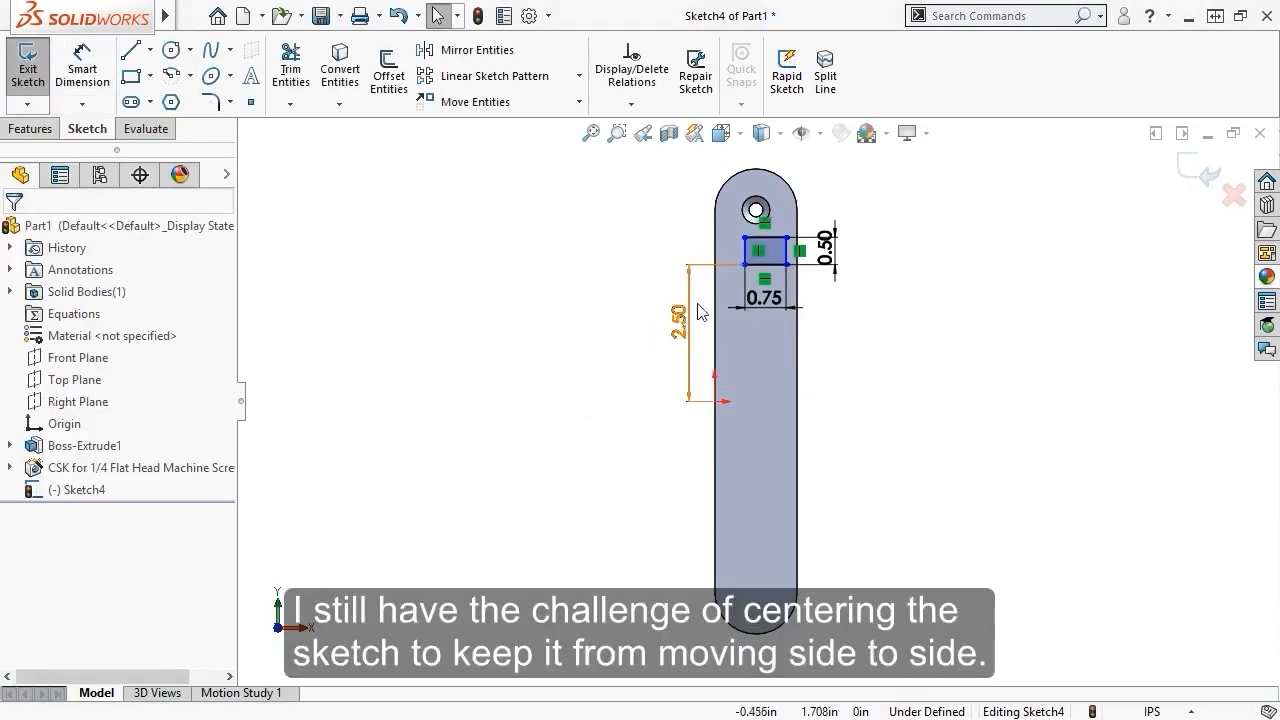
- Draw a centerline from the midpoint of the rectangle's upper edge to the center of the hole
mouse_move(745, 247)
left_mouse_down()
mouse_move(688, 248)
mouse_move(736, 248)
left_mouse_up()
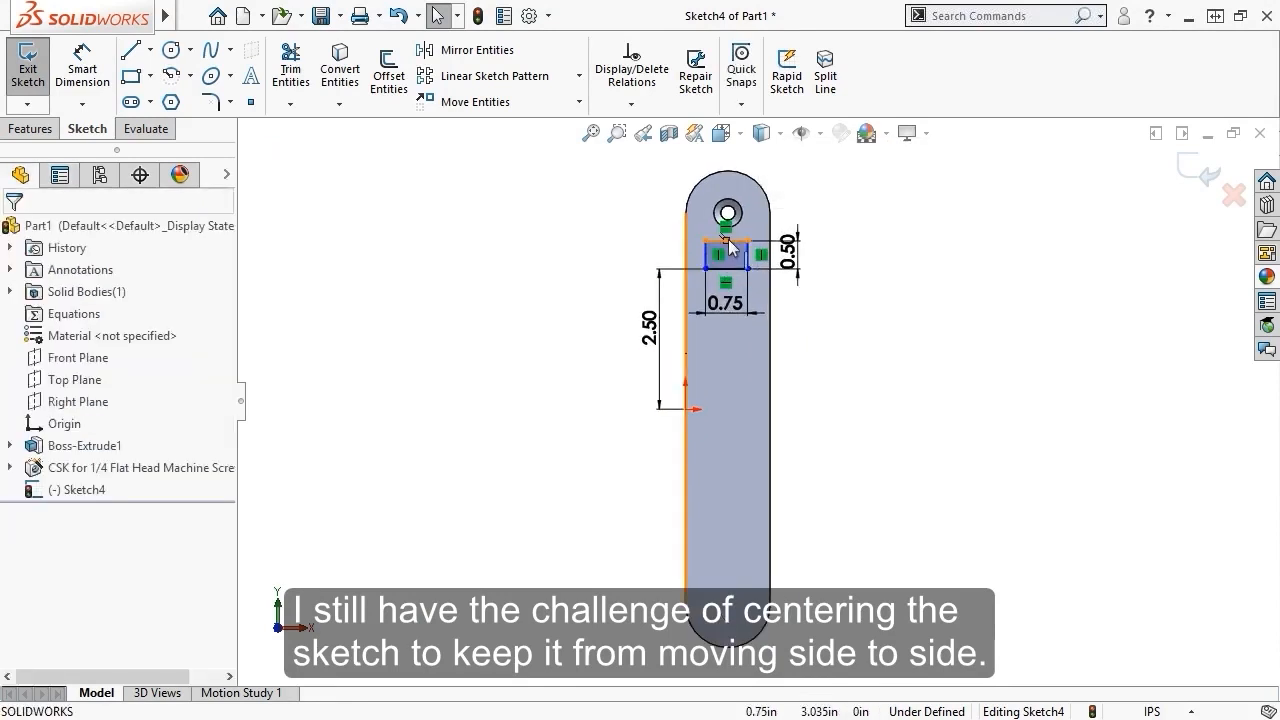
scroll(730, 248, "down", 3)
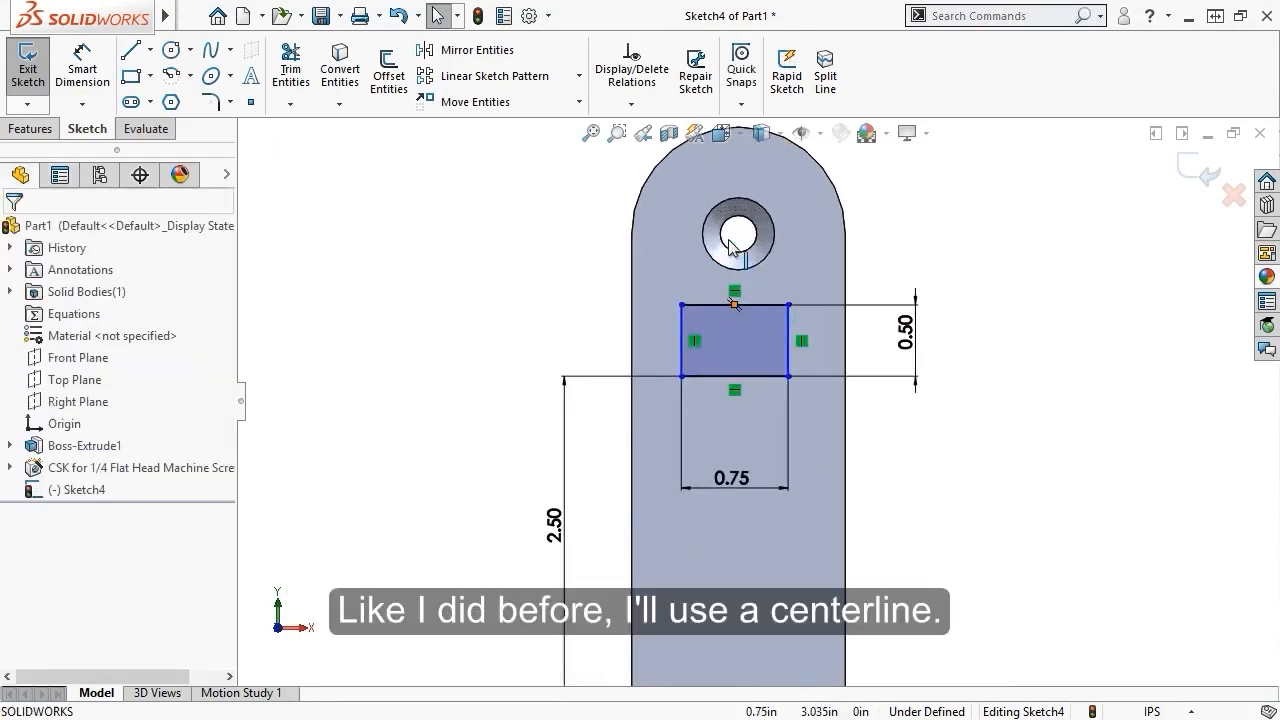
left_click(150, 50)
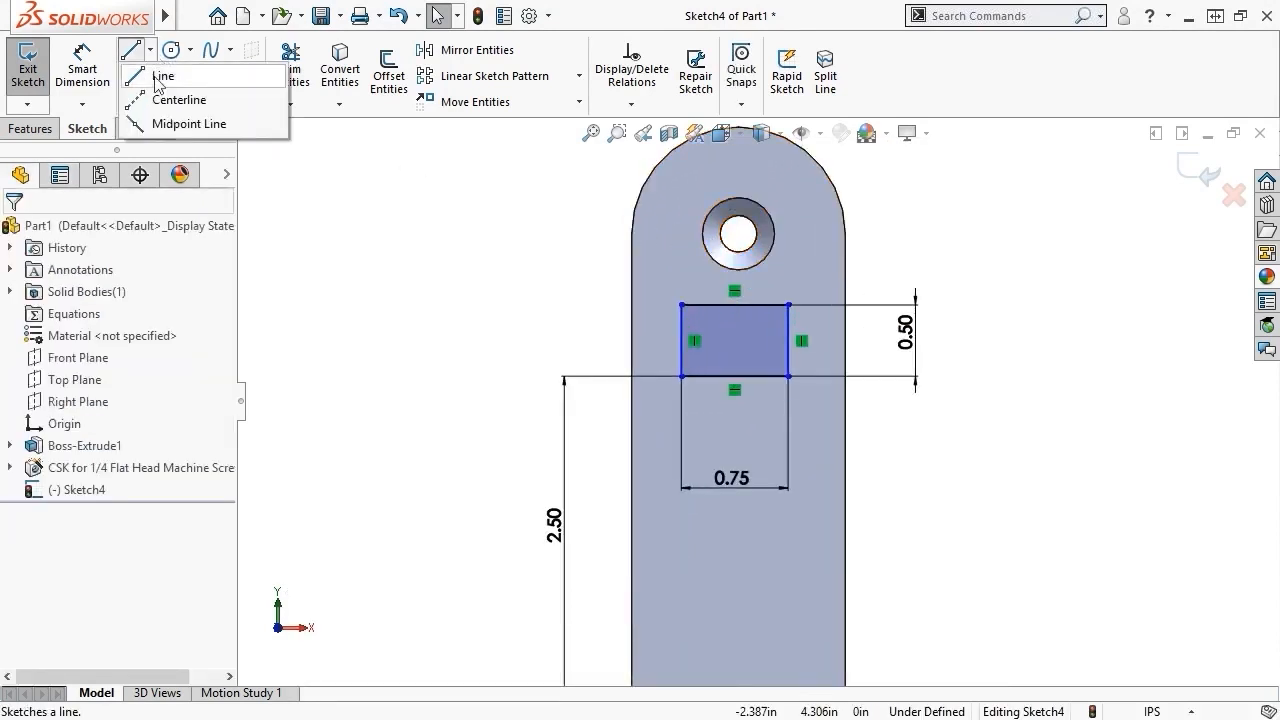
left_click(162, 101)
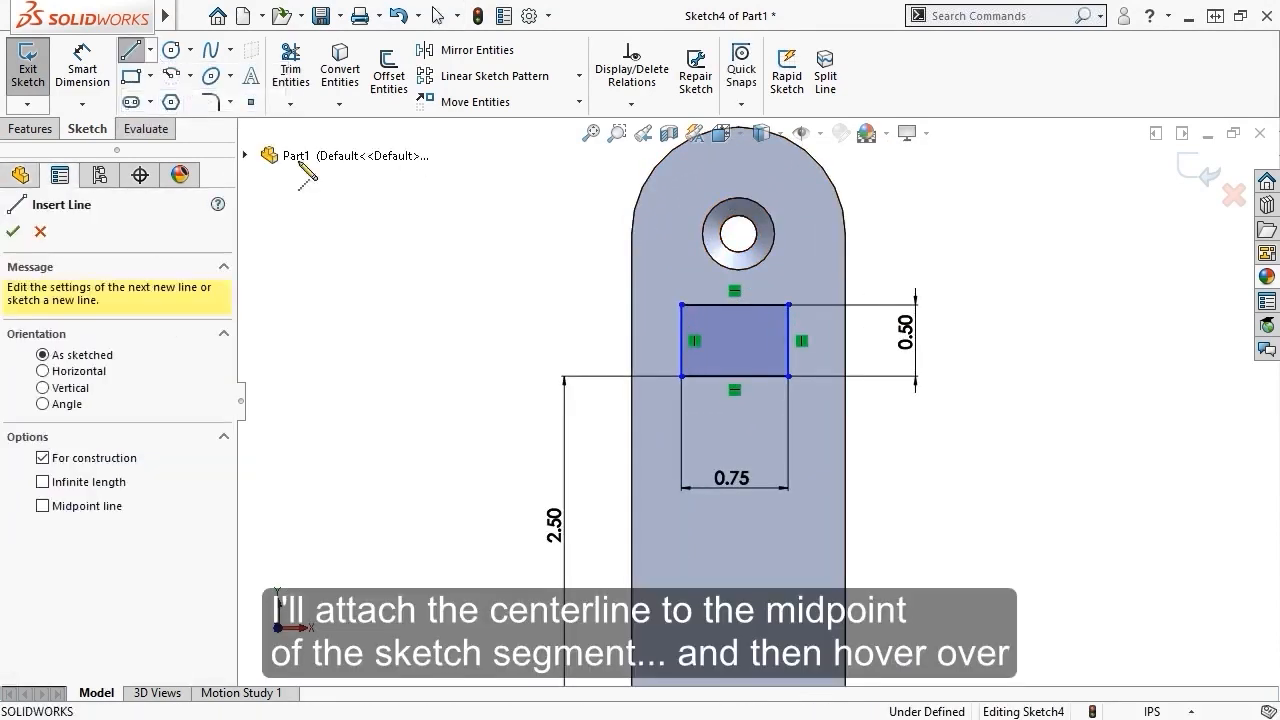
left_click(734, 304)
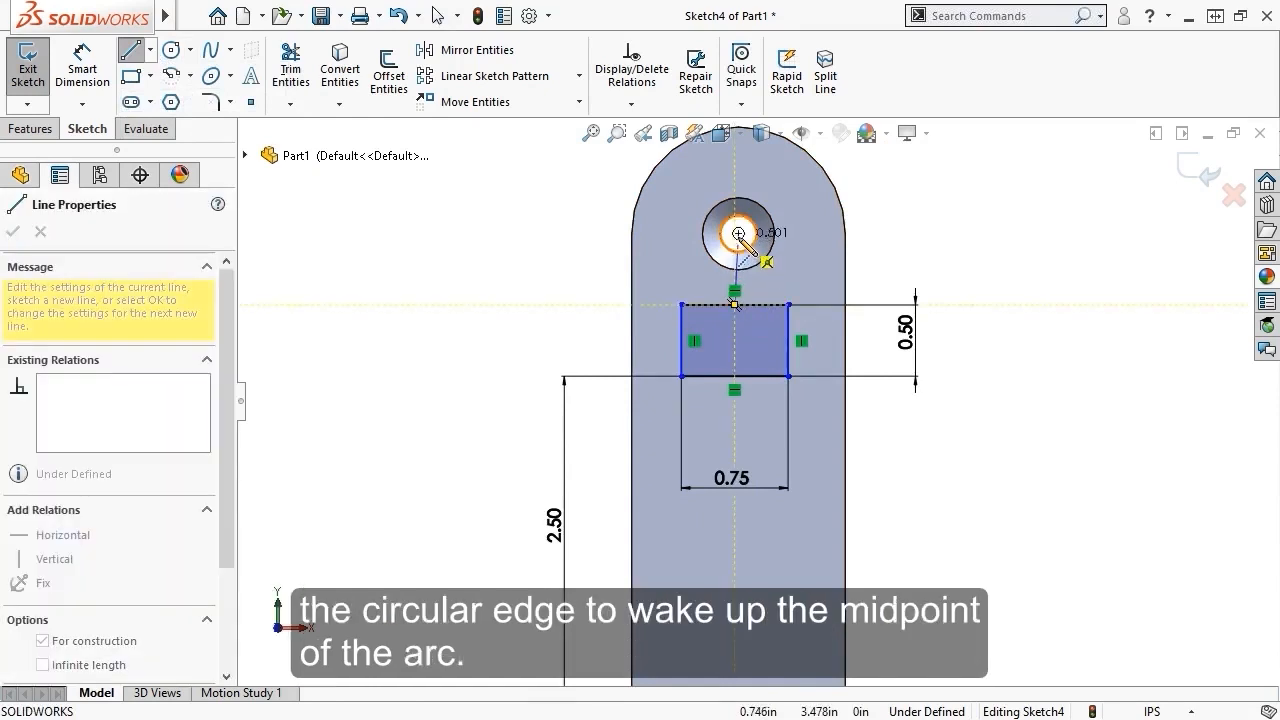
left_click(739, 234)
key("Escape")
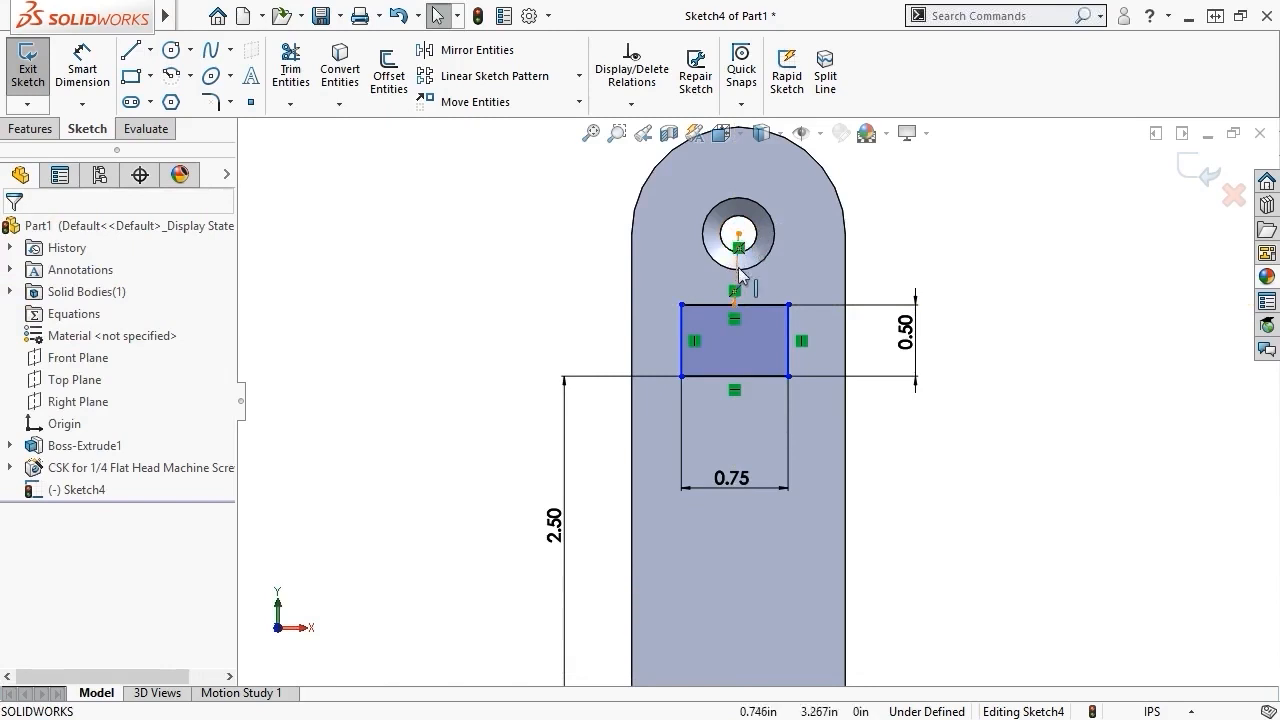
- Make the centerline between the rectangle and the hole vertical to center the rectangle on the plate
left_click(739, 272)
left_click(827, 178)
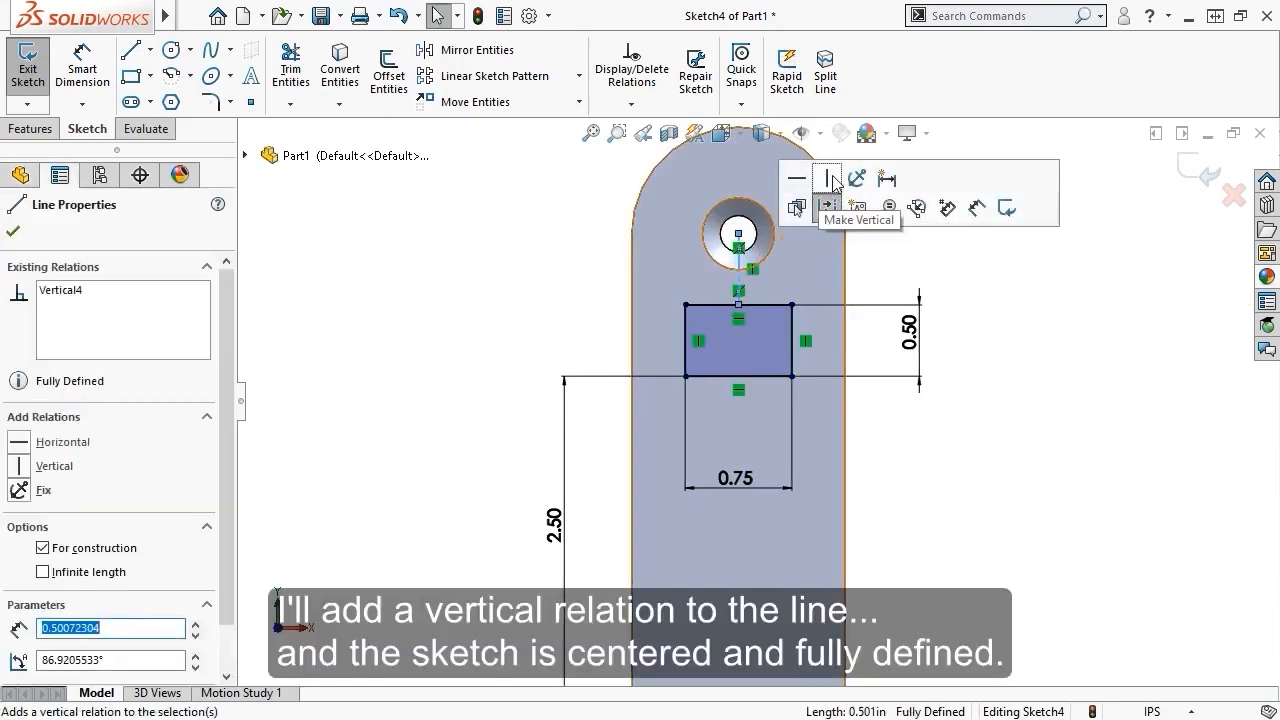
left_click(884, 273)
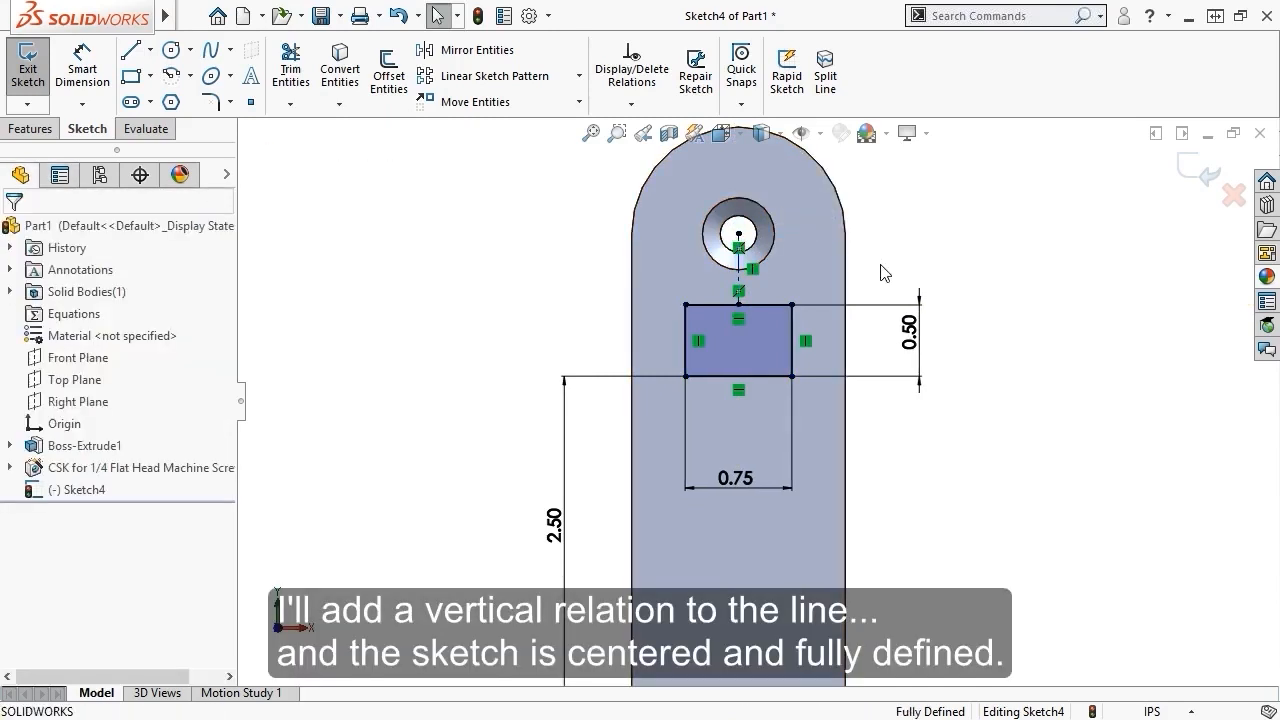
- Extrude the rectangle sketch 0.5 in outward from the plate as a merged block
left_click(30, 128)
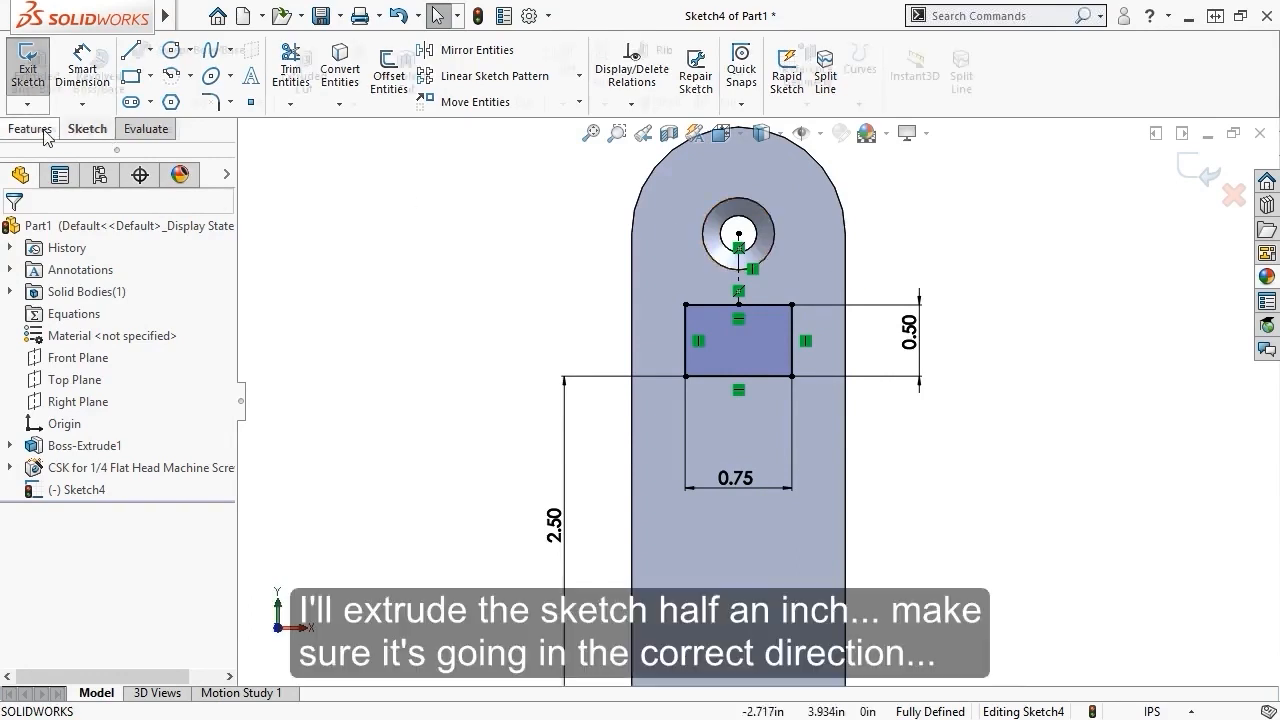
left_click(38, 82)
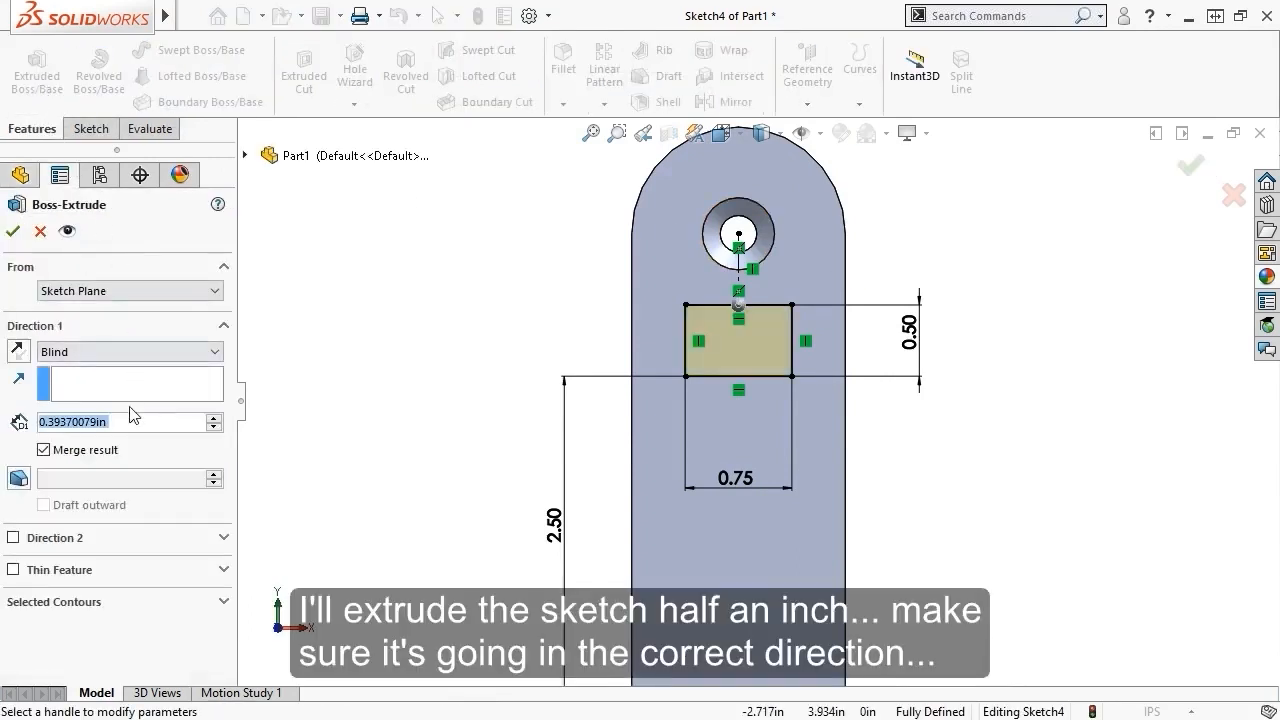
type(".5")
key("Return")
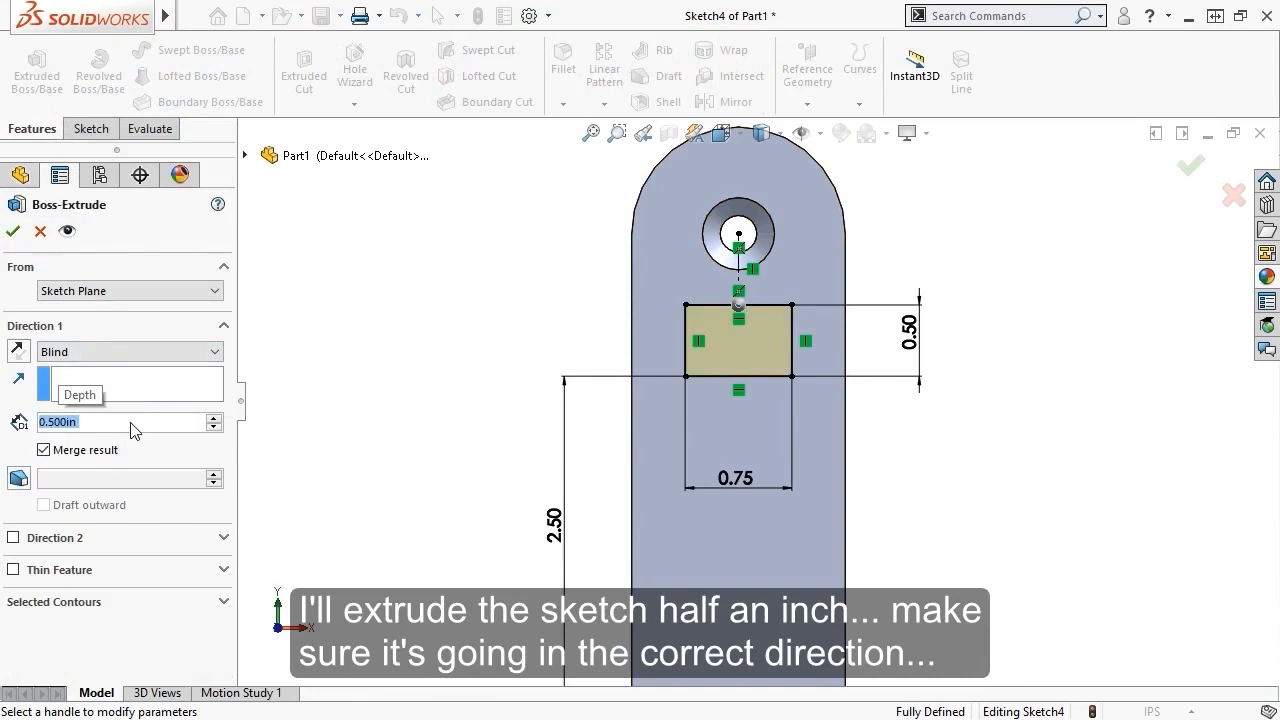
middle_click_drag(457, 337, 380, 369)
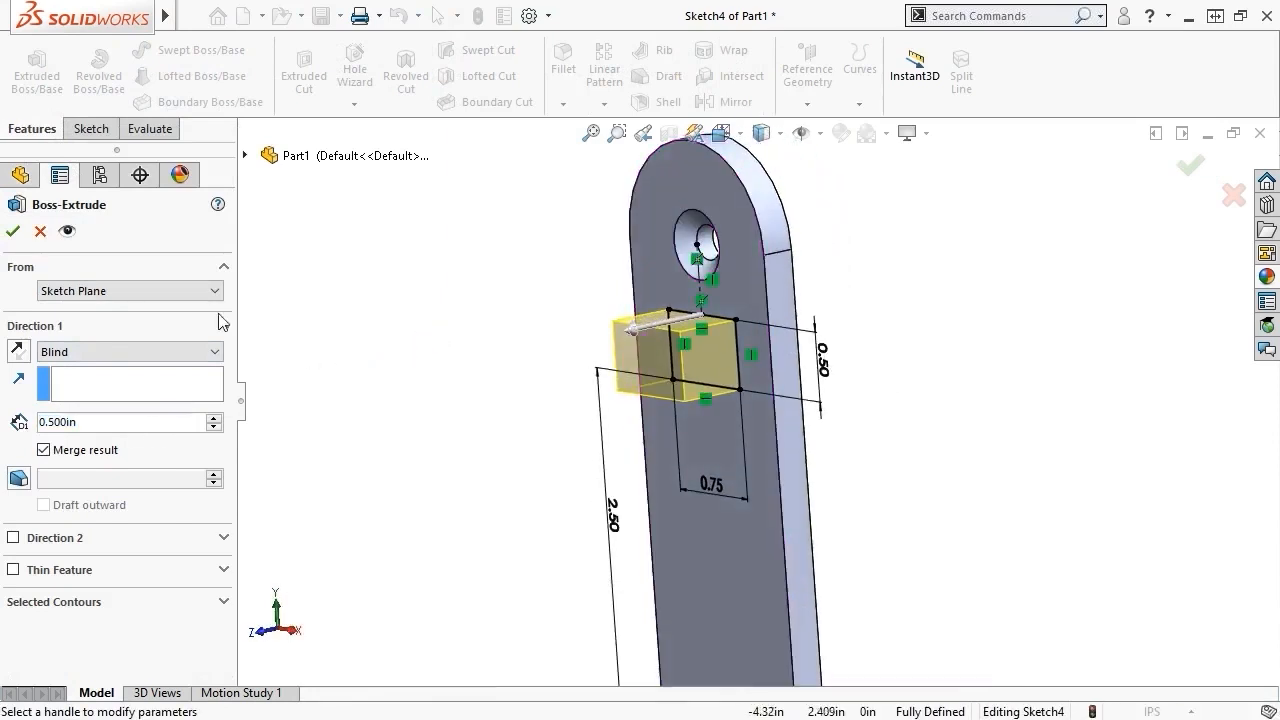
left_click(13, 231)
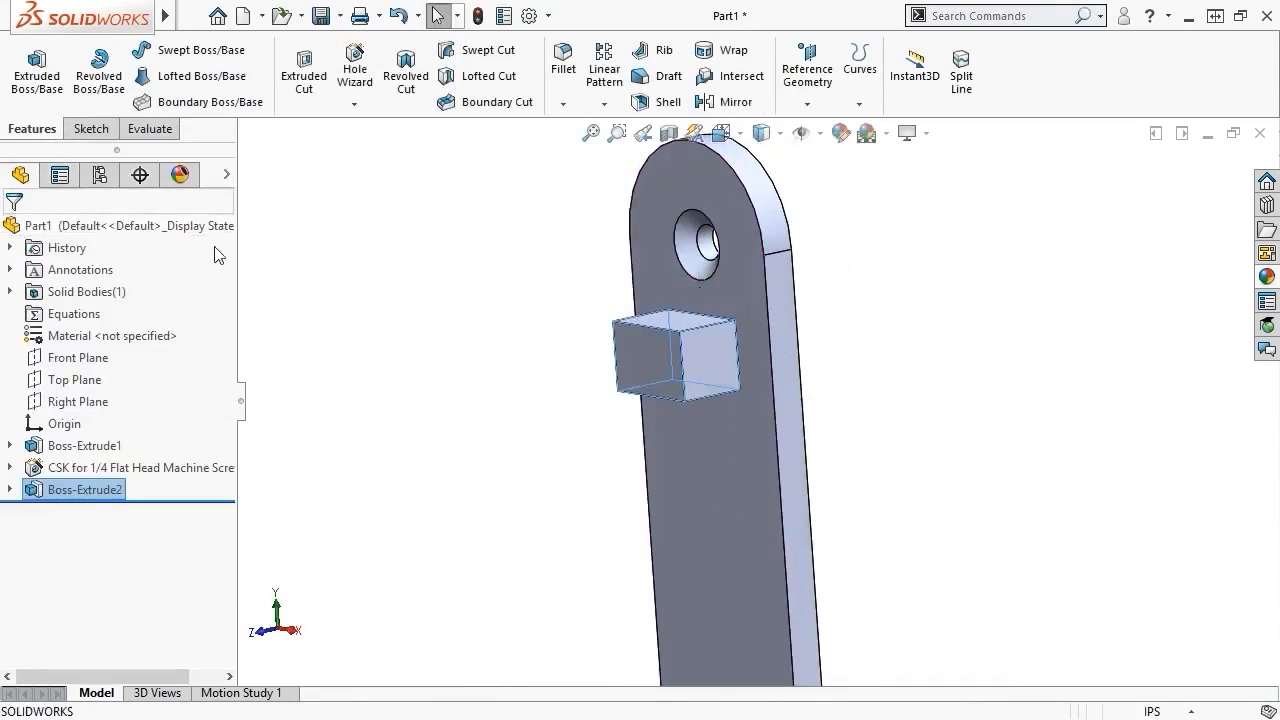
- Sketch a line along the outer edge of the block's upper face and close it with a semicircular arc bulging away from the plate
left_click(338, 282)
key("ctrl+7")
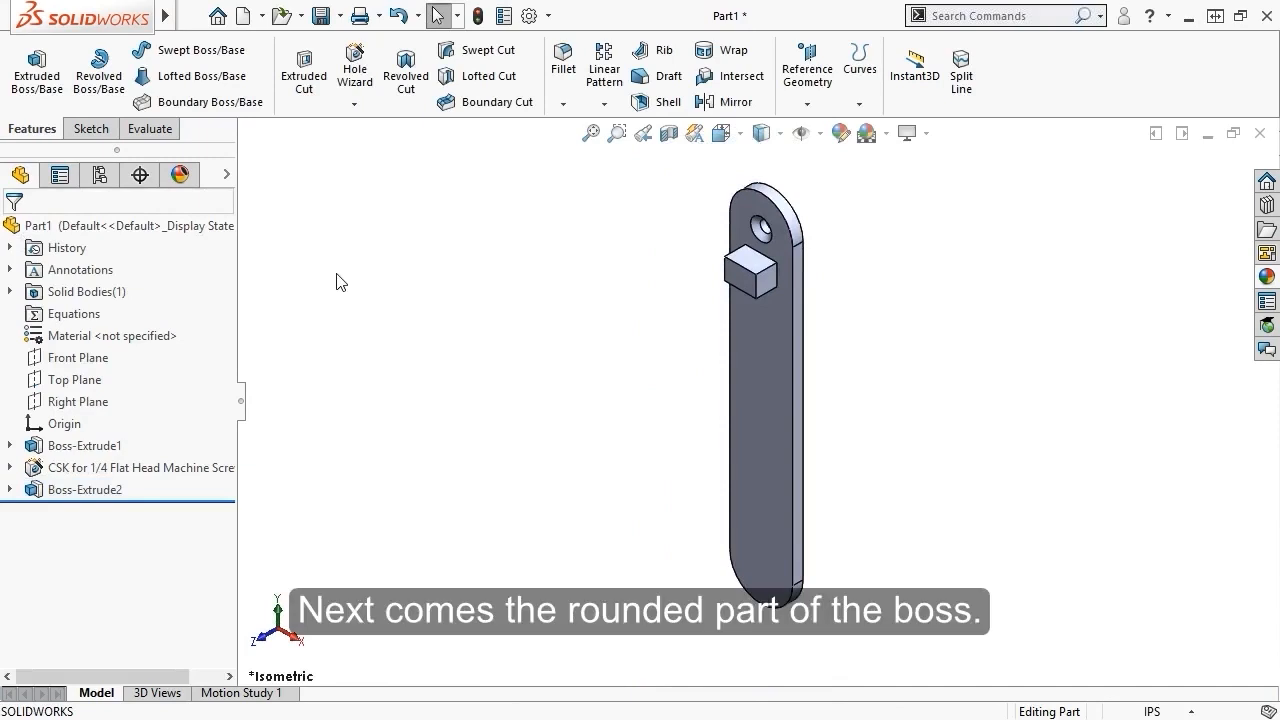
left_click(750, 267)
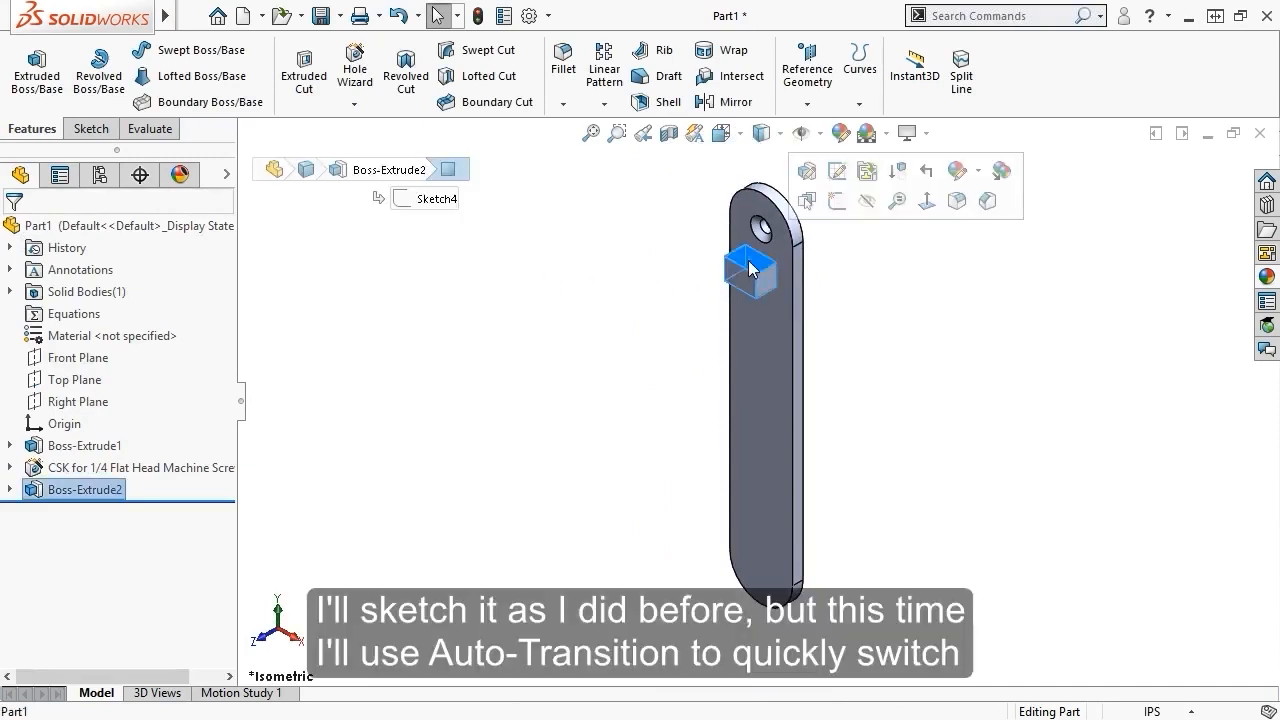
left_click(836, 203)
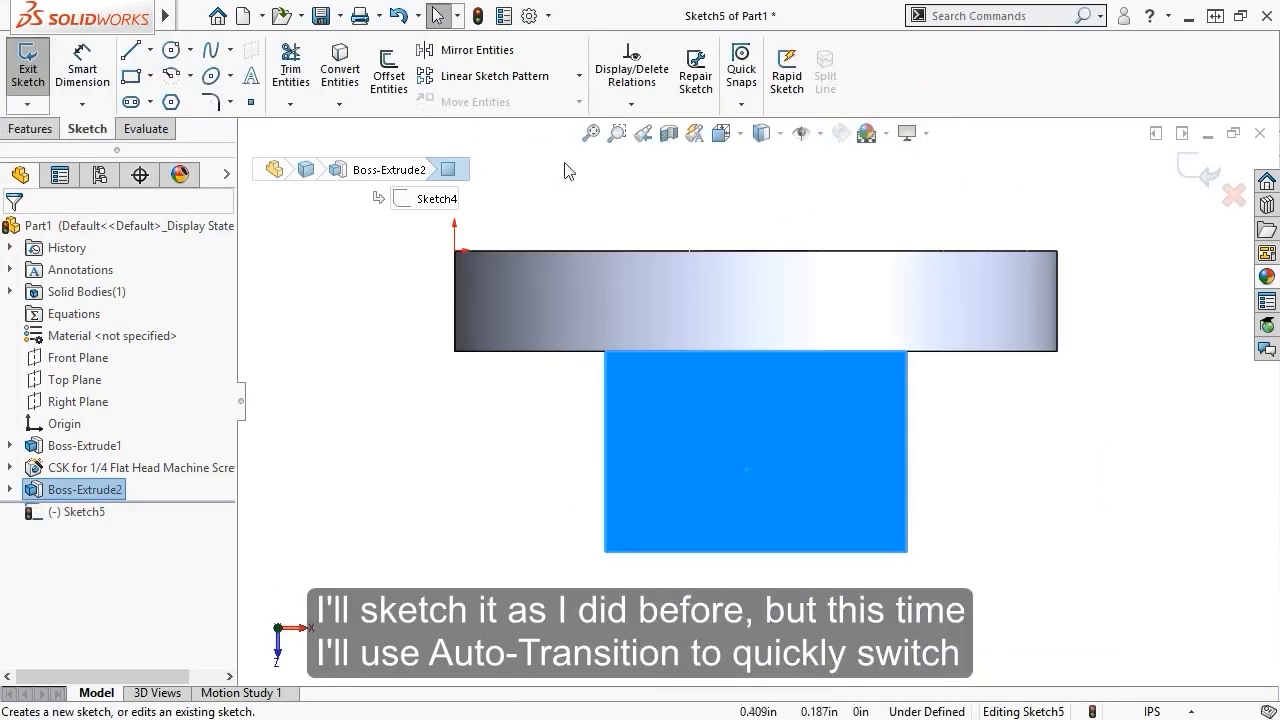
left_click(130, 50)
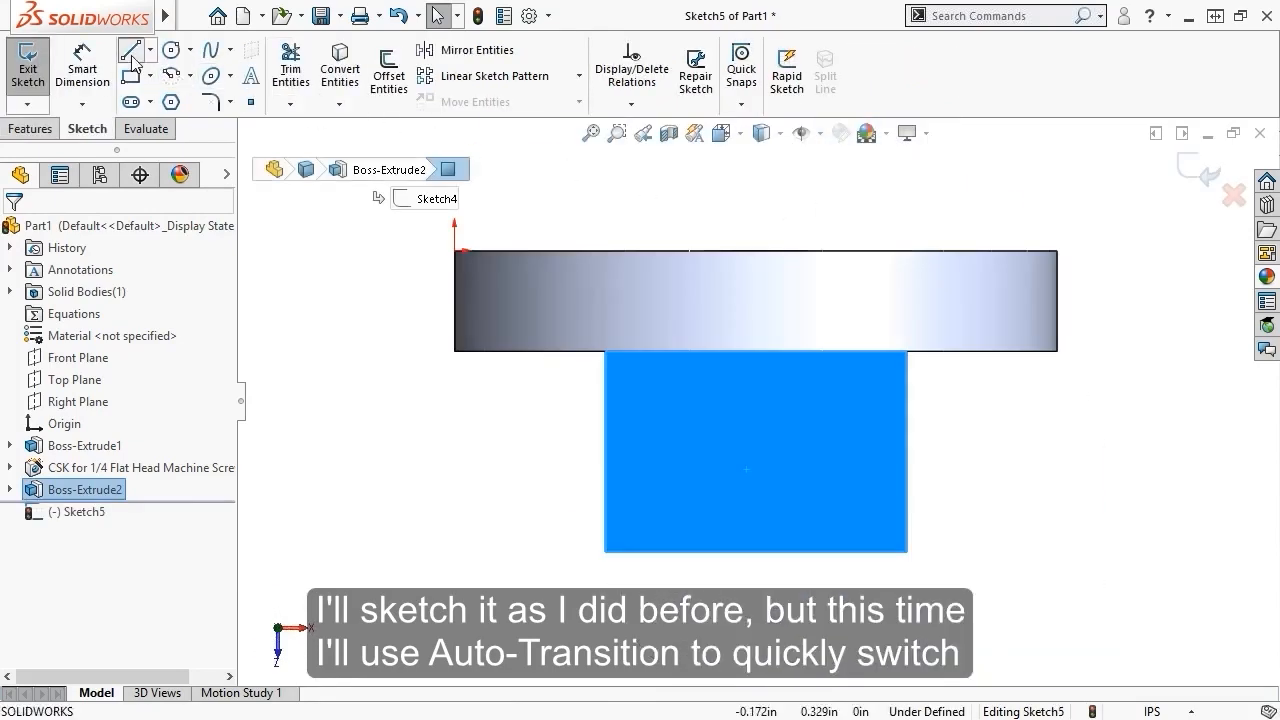
left_click(603, 551)
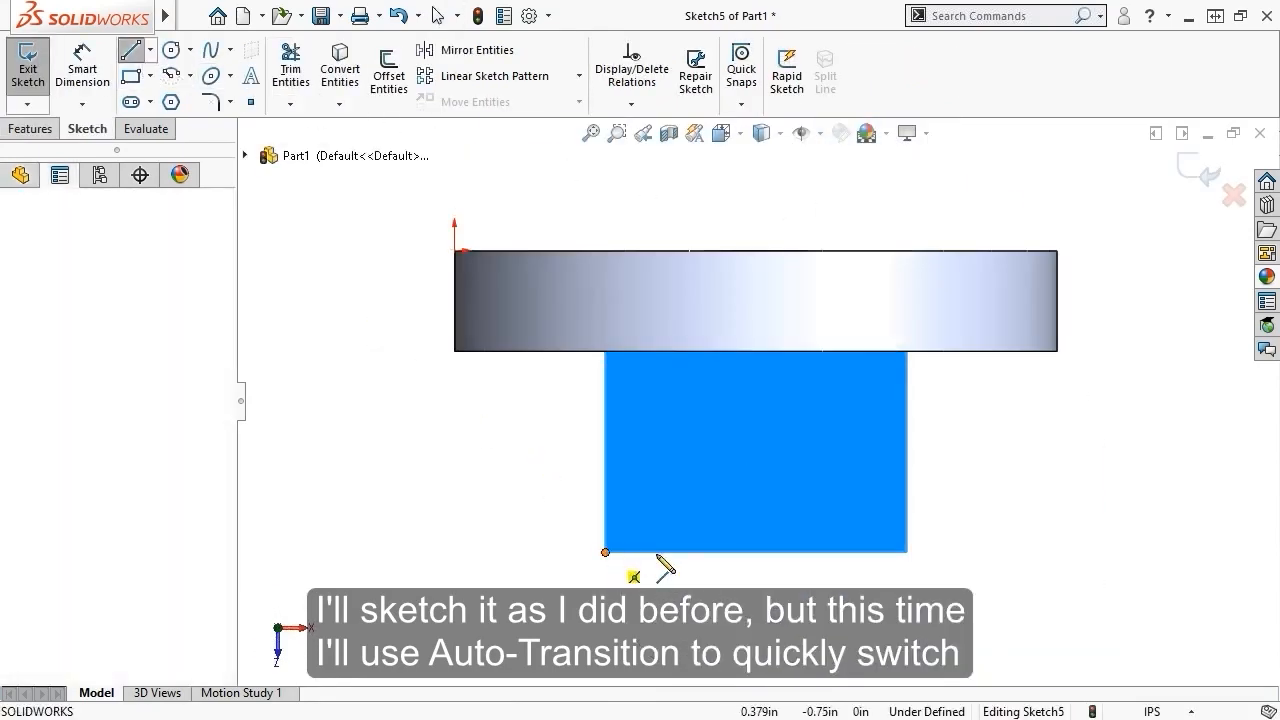
left_click(906, 551)
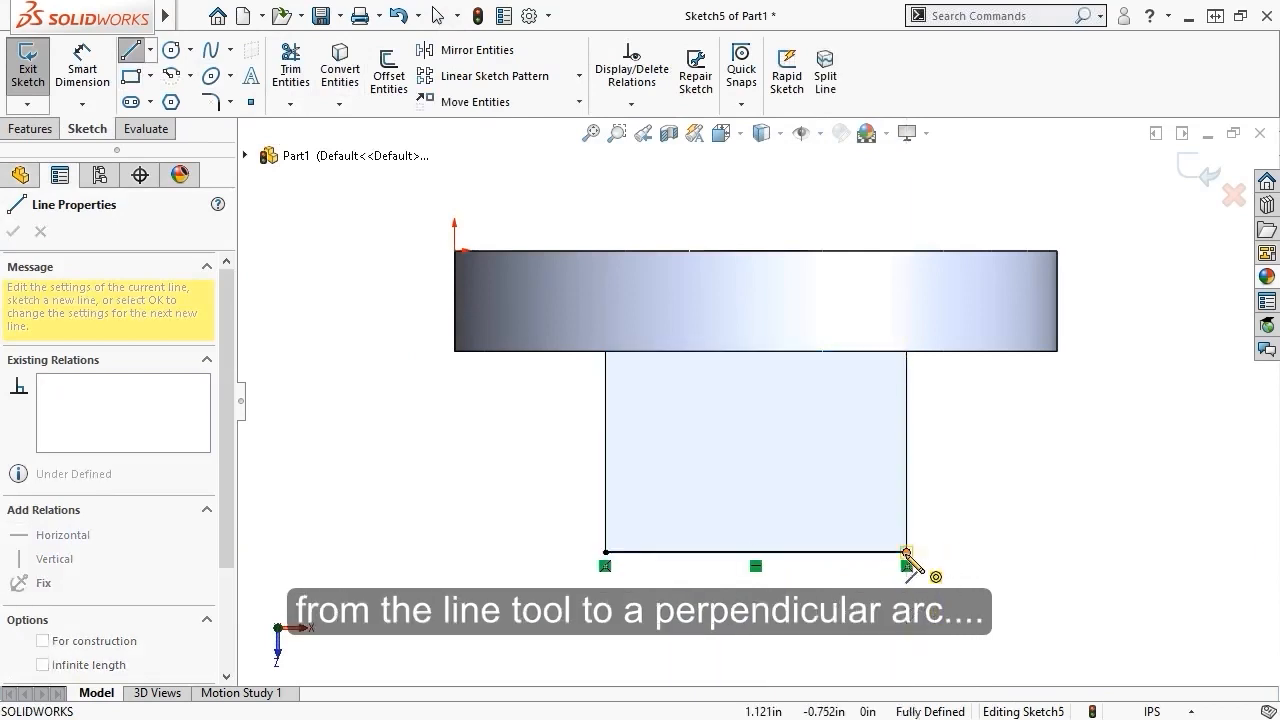
left_click(605, 551)
key("Escape")
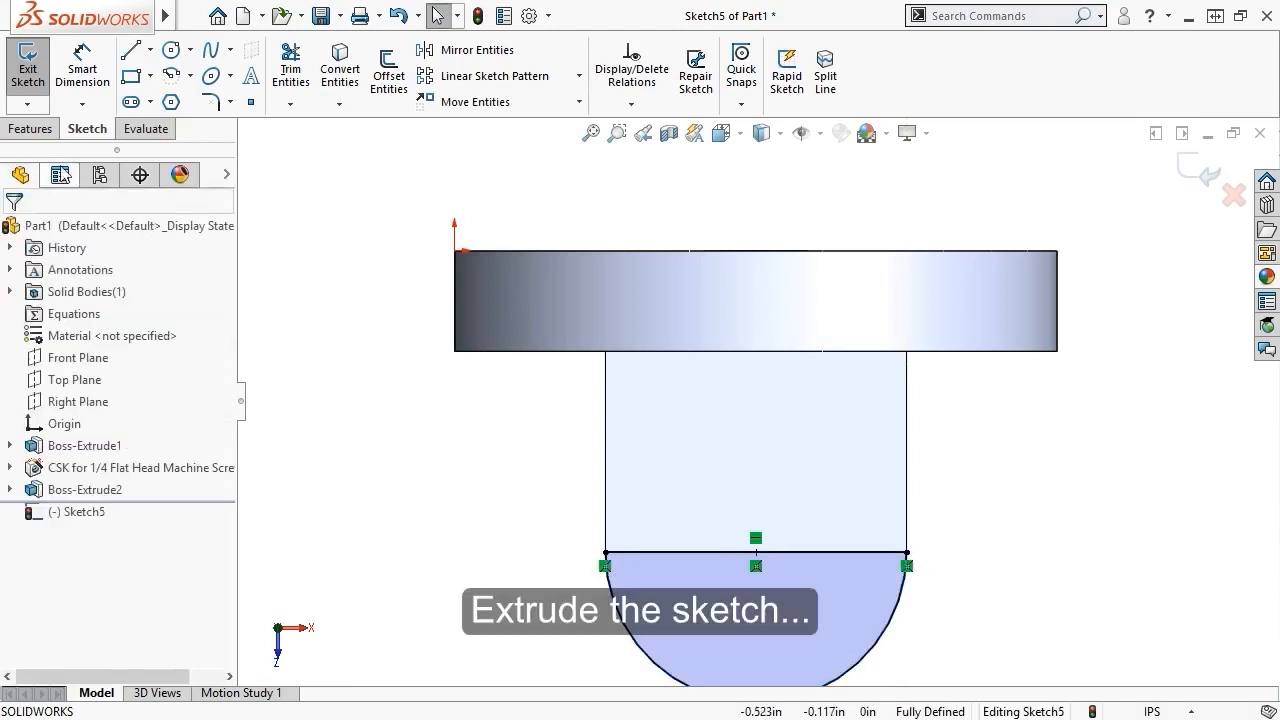
- Extrude the half-round sketch Up To Surface, using the block's underside as the end face
left_click(30, 128)
left_click(27, 90)
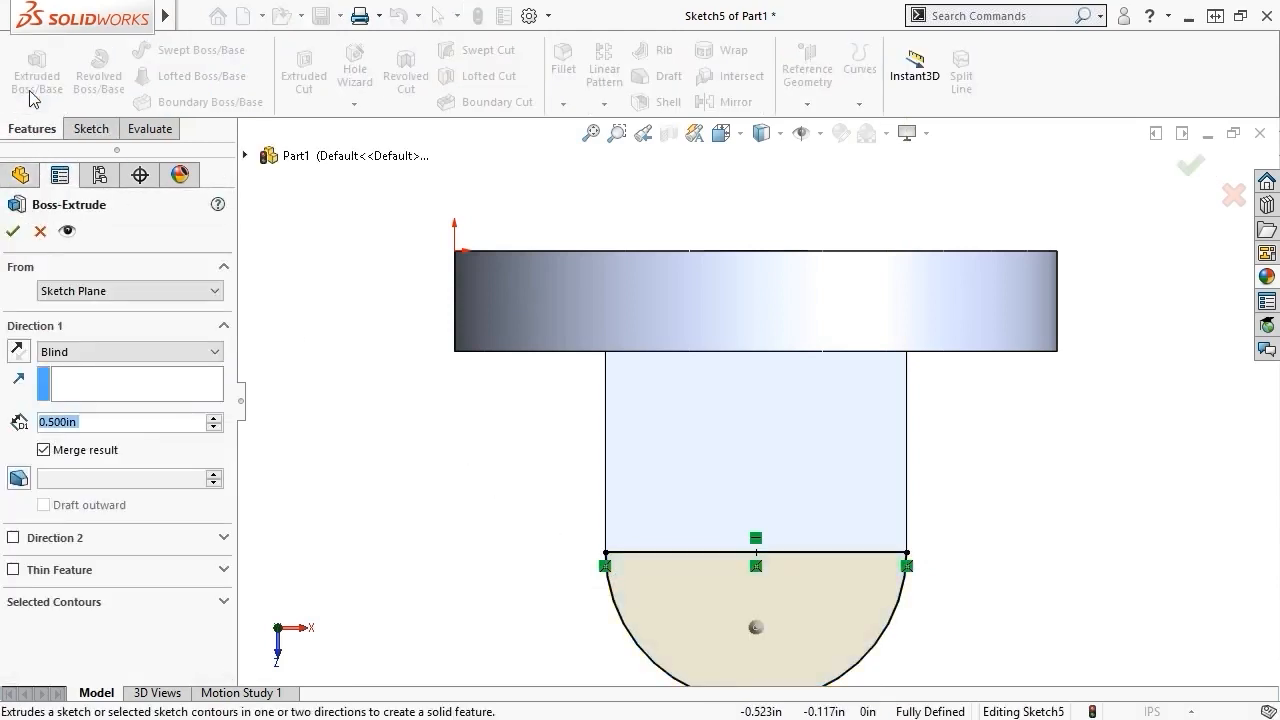
left_click(169, 354)
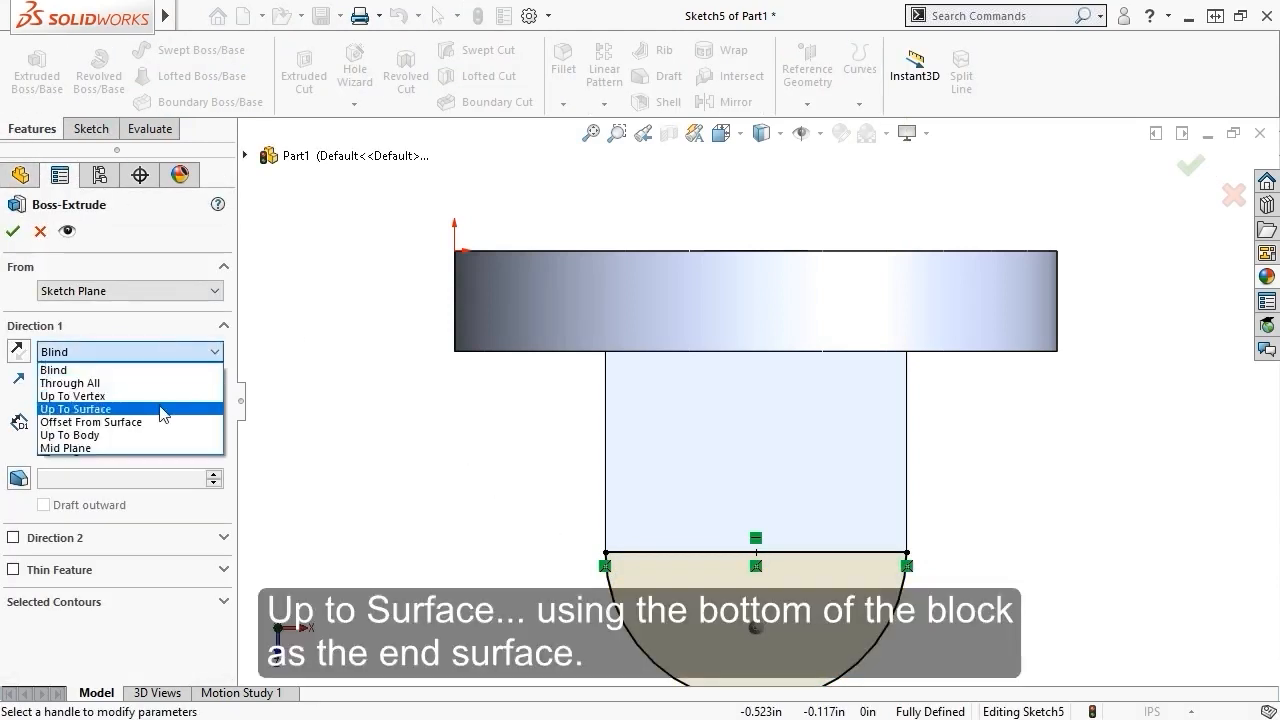
left_click(165, 409)
middle_click_drag(443, 534, 622, 243)
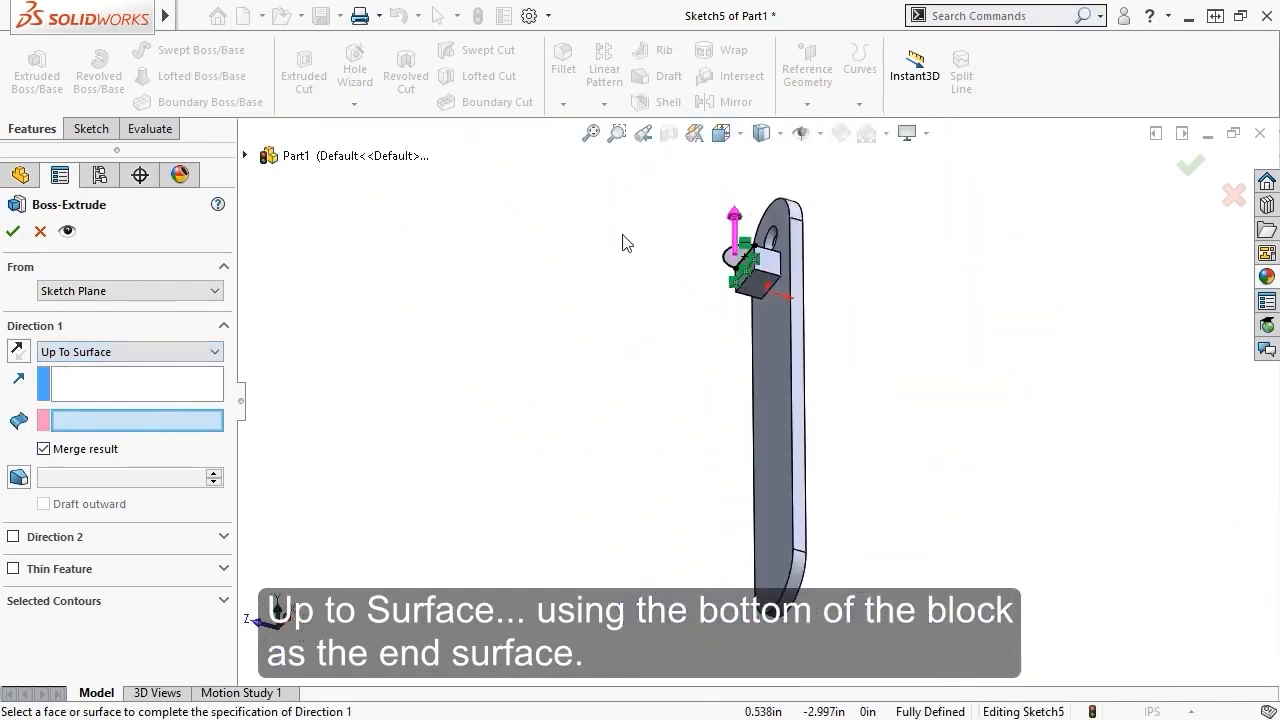
left_click(744, 301)
middle_click_drag(628, 314, 608, 420)
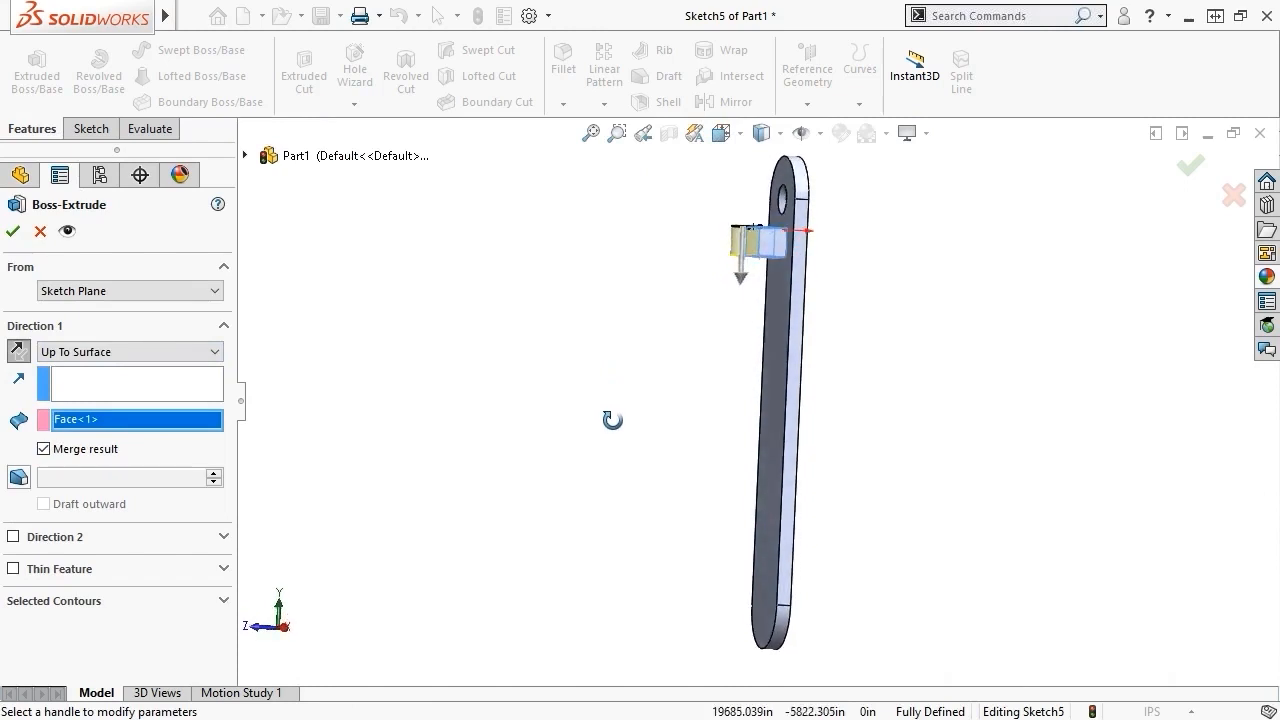
left_click(13, 231)
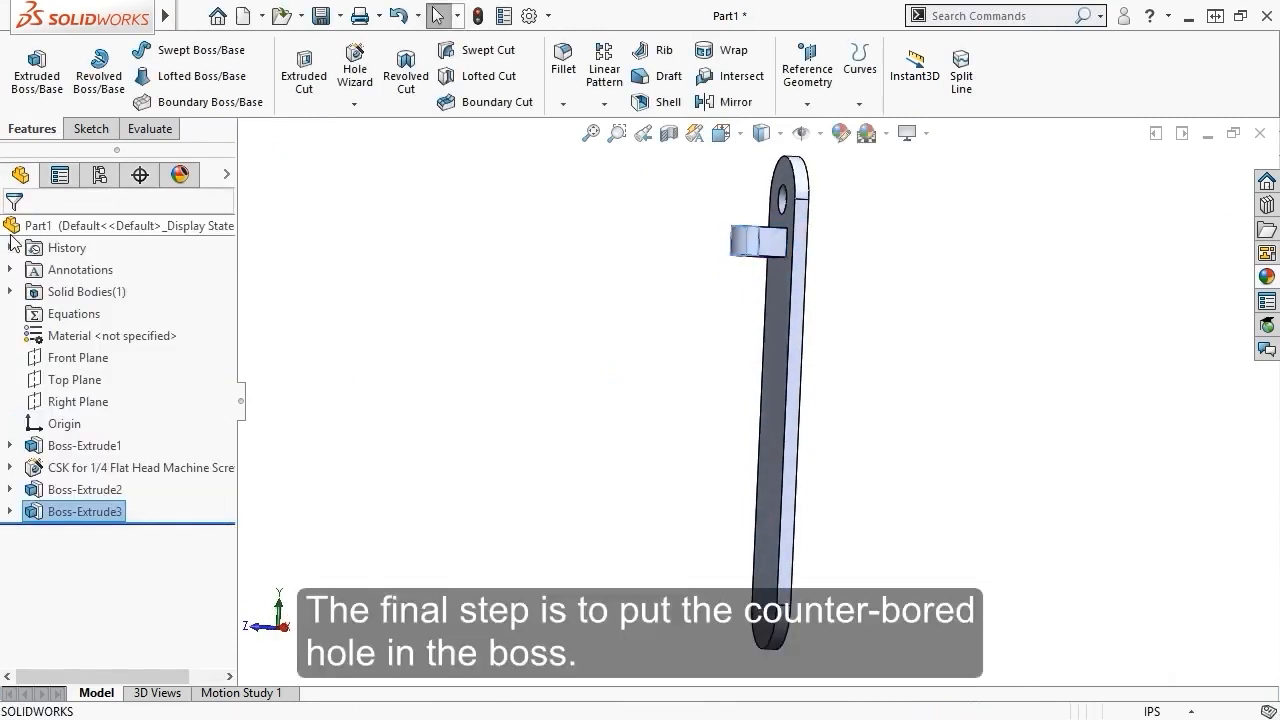
- Start a Hole Wizard counterbore on the boss's upper face for a 1/4 Socket Head Cap Screw
left_click(400, 293)
key("ctrl+7")
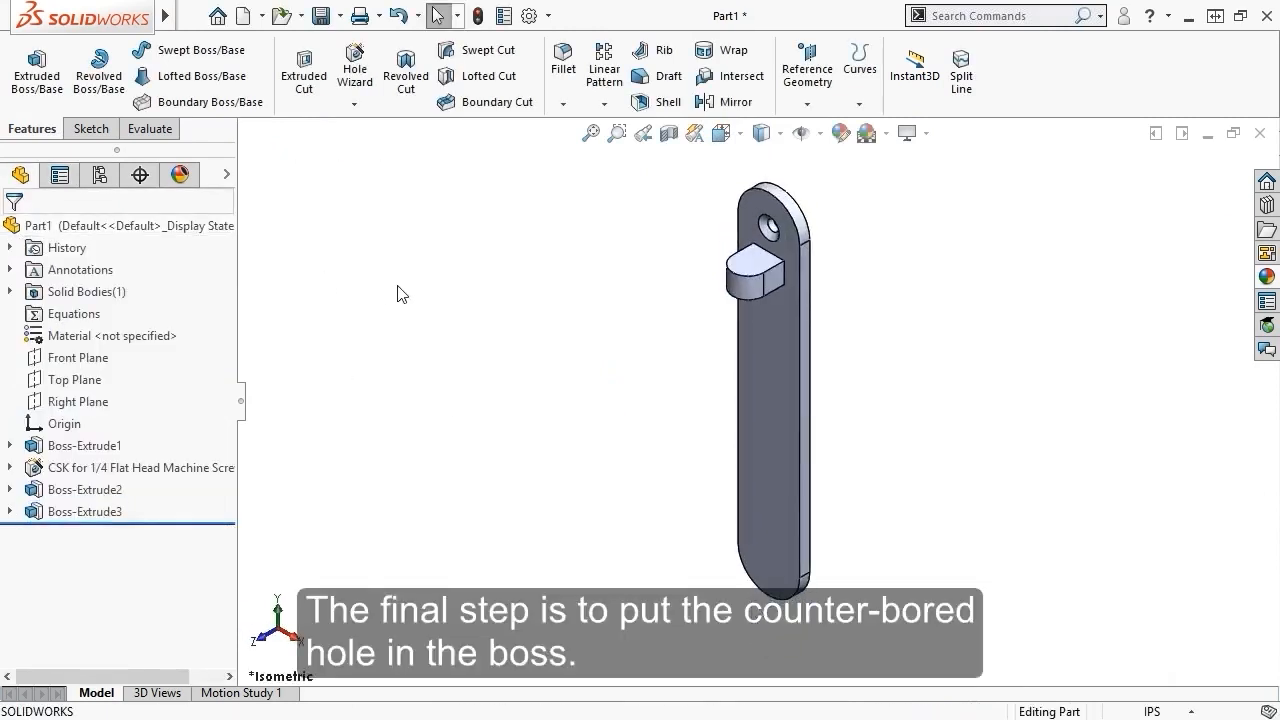
left_click(752, 265)
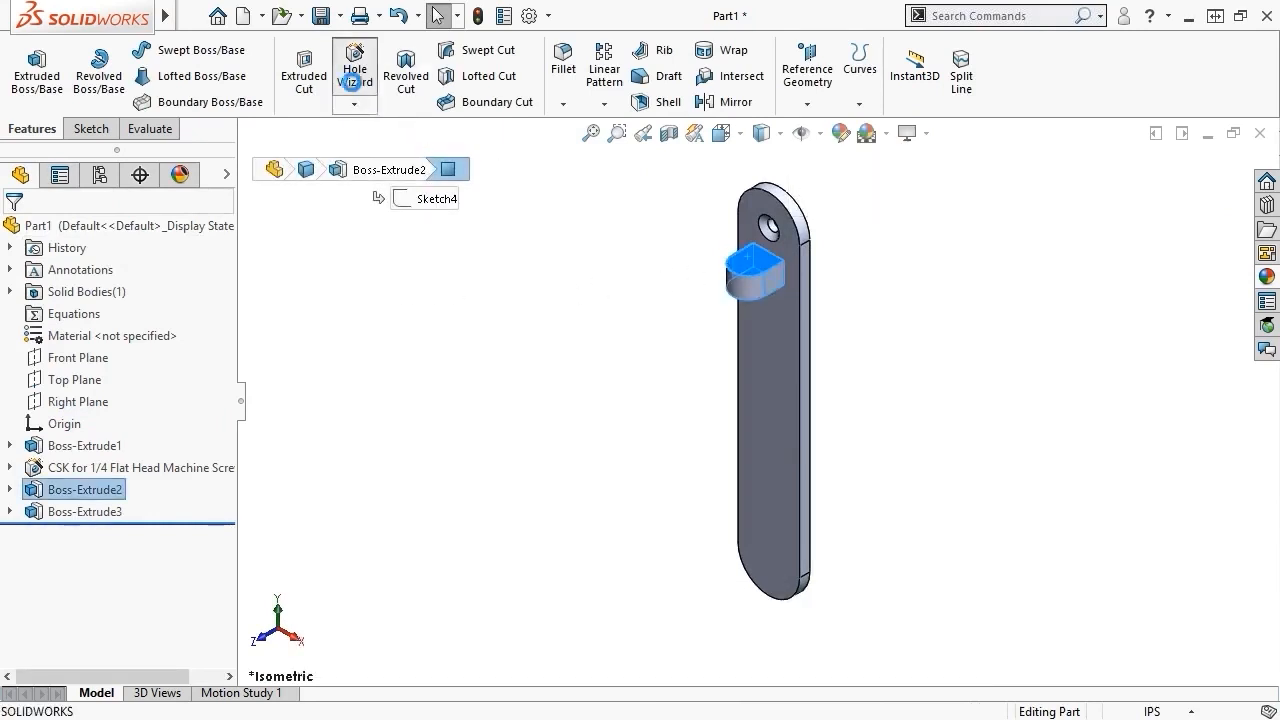
left_click(352, 82)
left_click(32, 382)
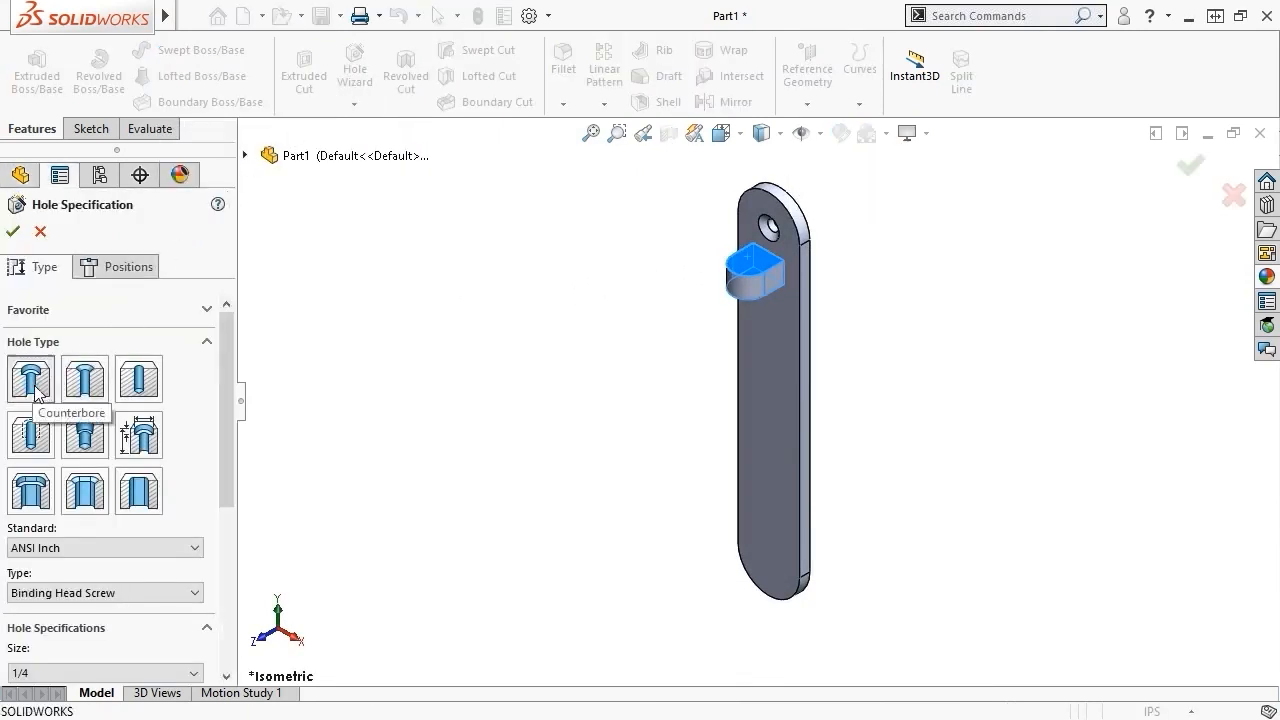
scroll(226, 370, "down", 3)
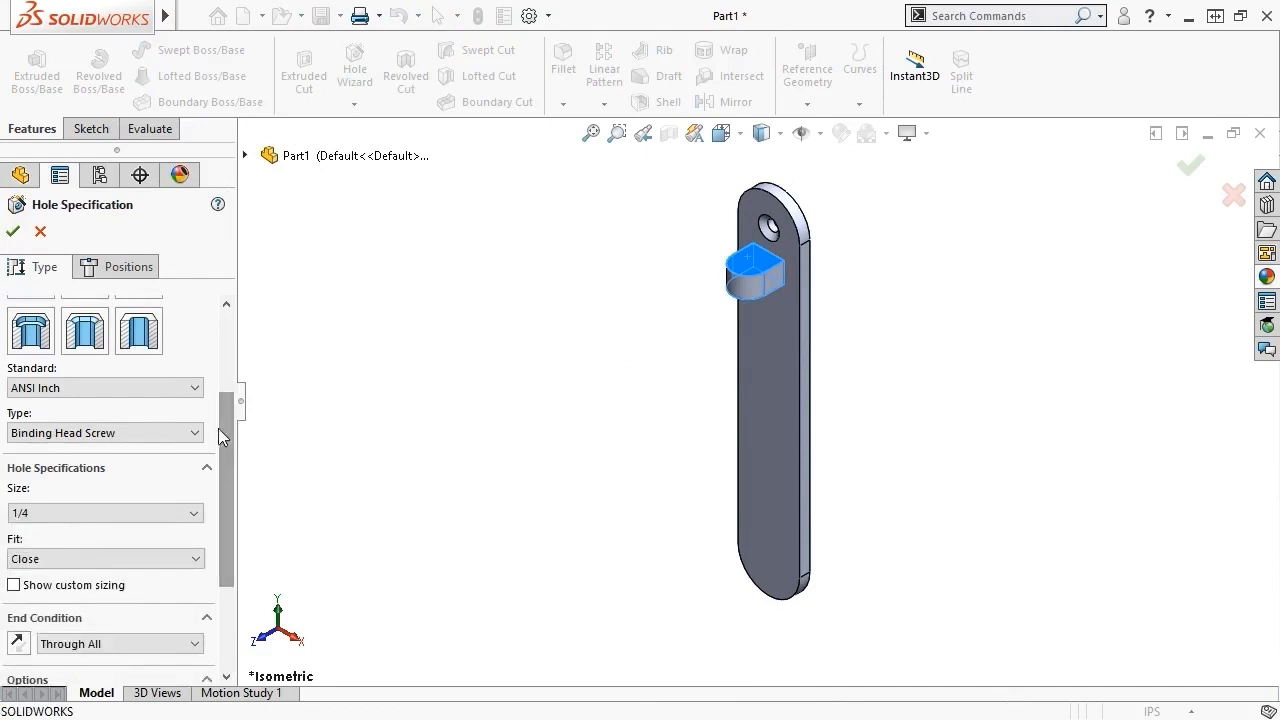
left_click(195, 432)
scroll(192, 488, "down", 3)
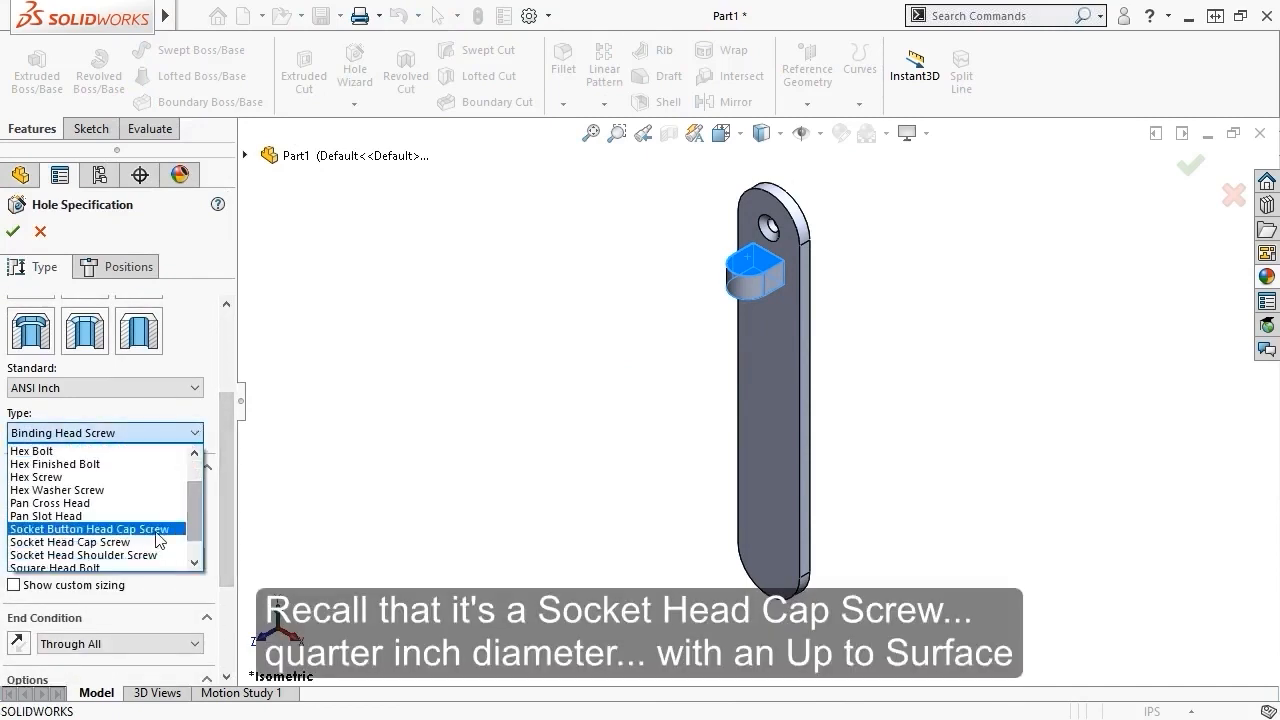
left_click(157, 541)
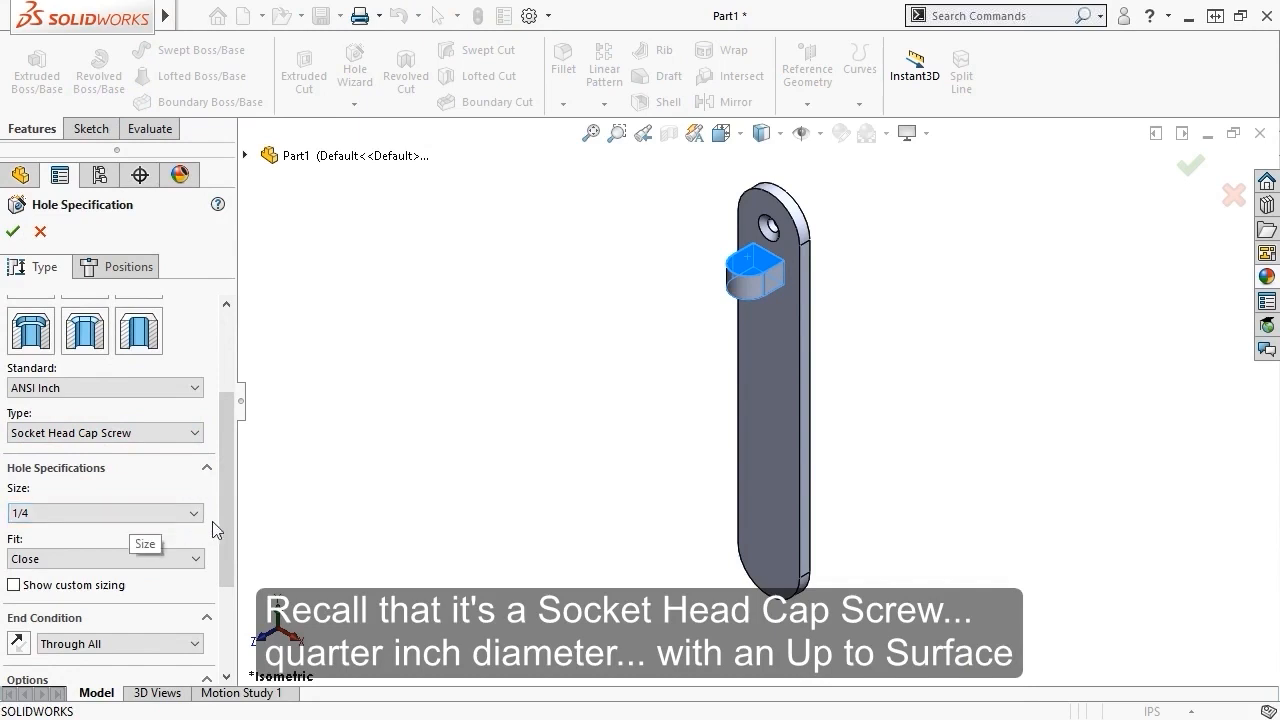
- Set the counterbore's end condition to Up To Surface, ending at the underside of the boss
scroll(220, 530, "down", 2)
left_click(190, 547)
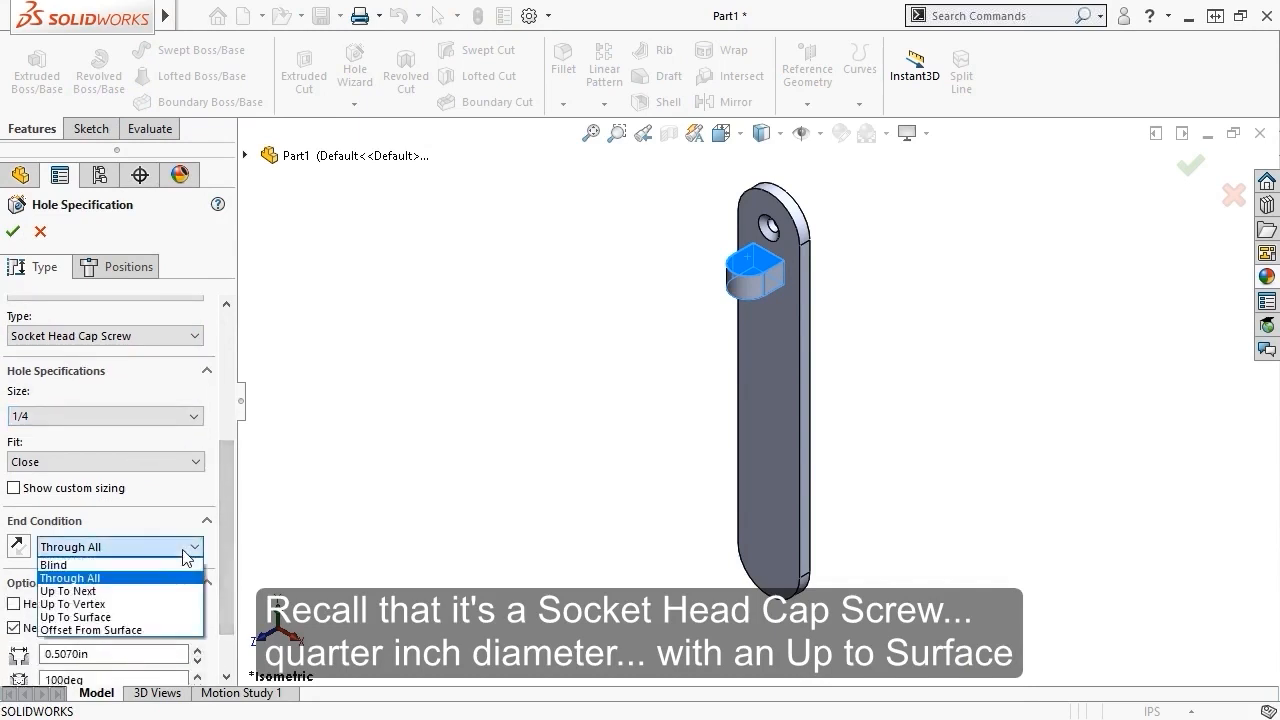
left_click(150, 617)
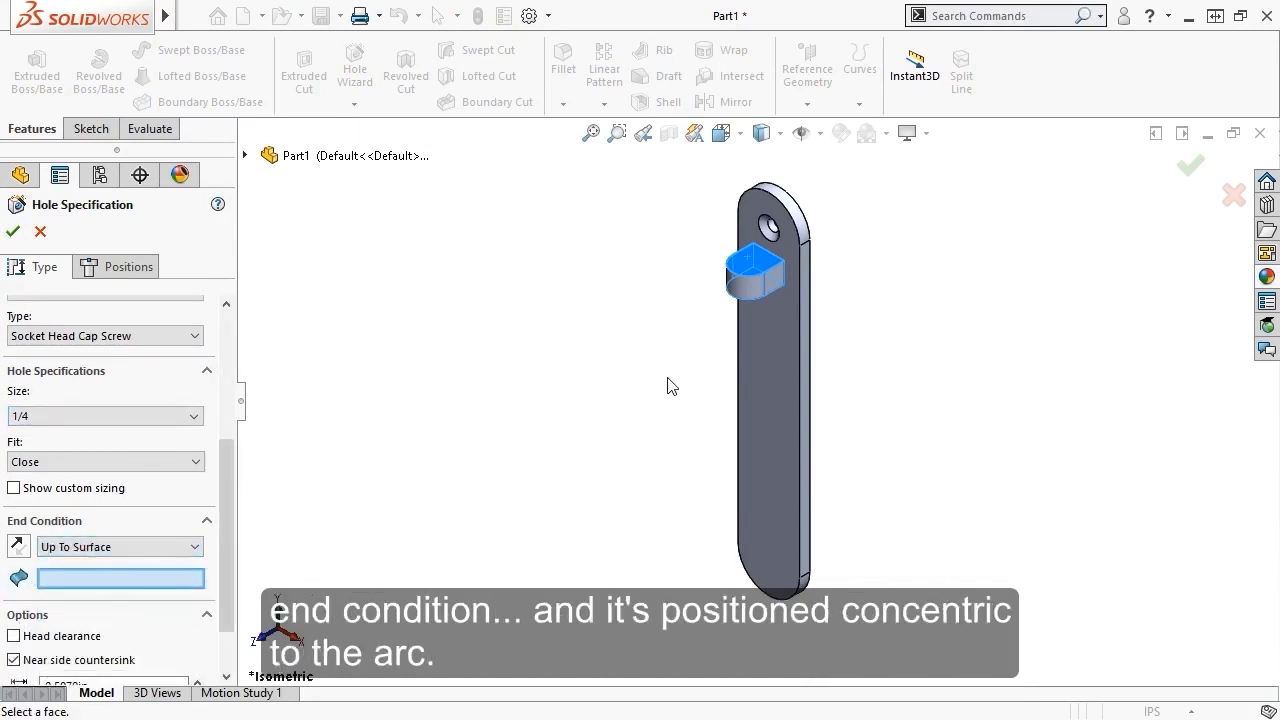
middle_click_drag(671, 386, 722, 280)
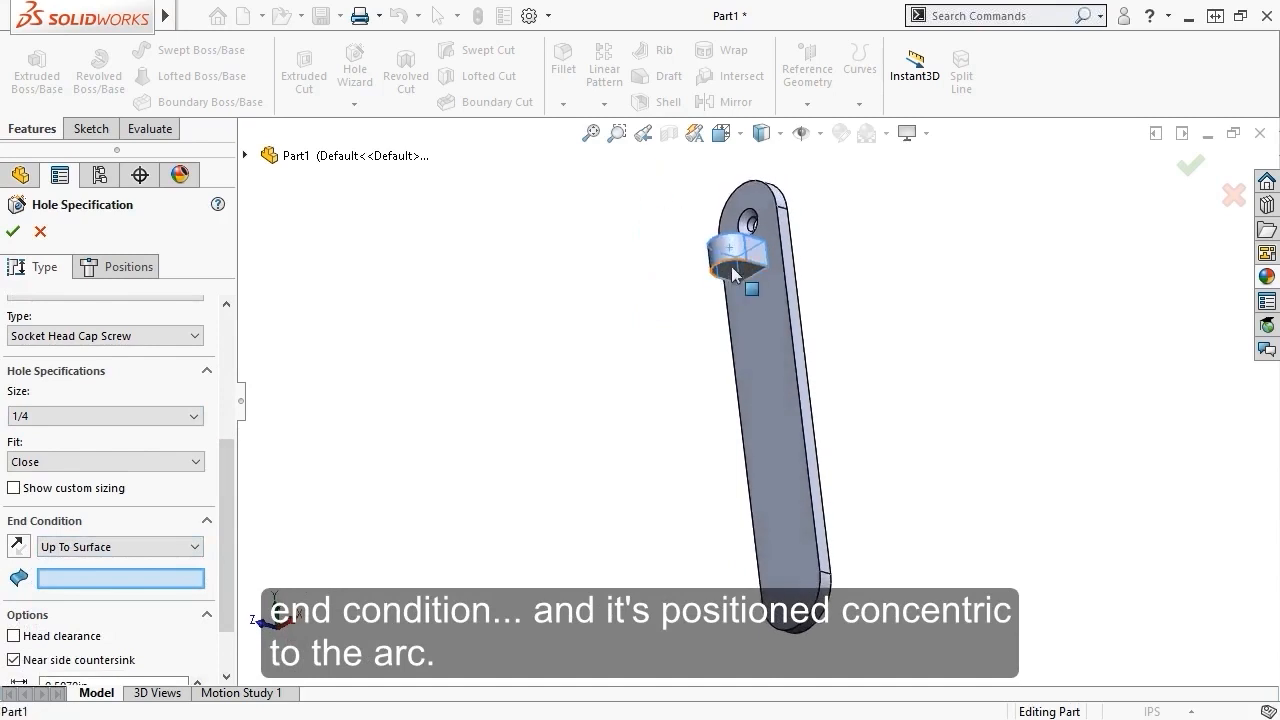
left_click(734, 274)
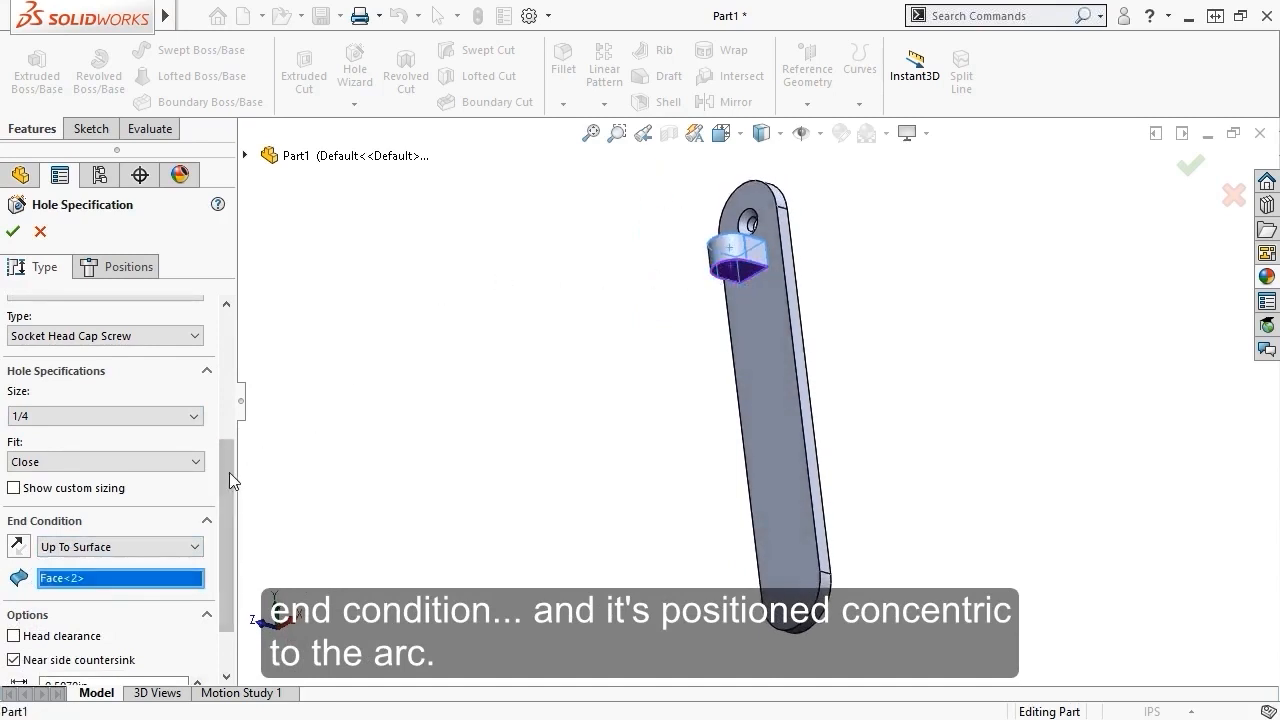
- Place the counterbored hole on the boss's upper face, concentric with the rounded end, and create it
scroll(229, 472, "up", 3)
left_click(137, 267)
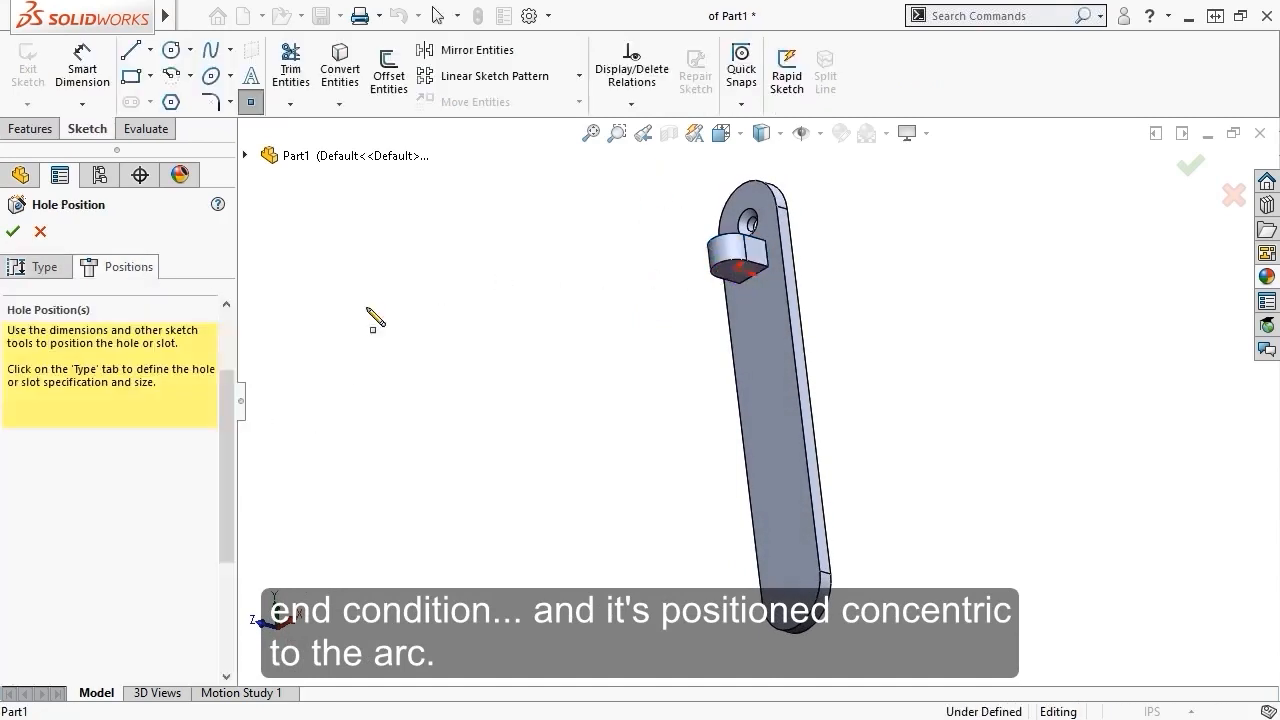
mouse_move(653, 320)
middle_mouse_down()
mouse_move(640, 506)
mouse_move(657, 583)
middle_mouse_up()
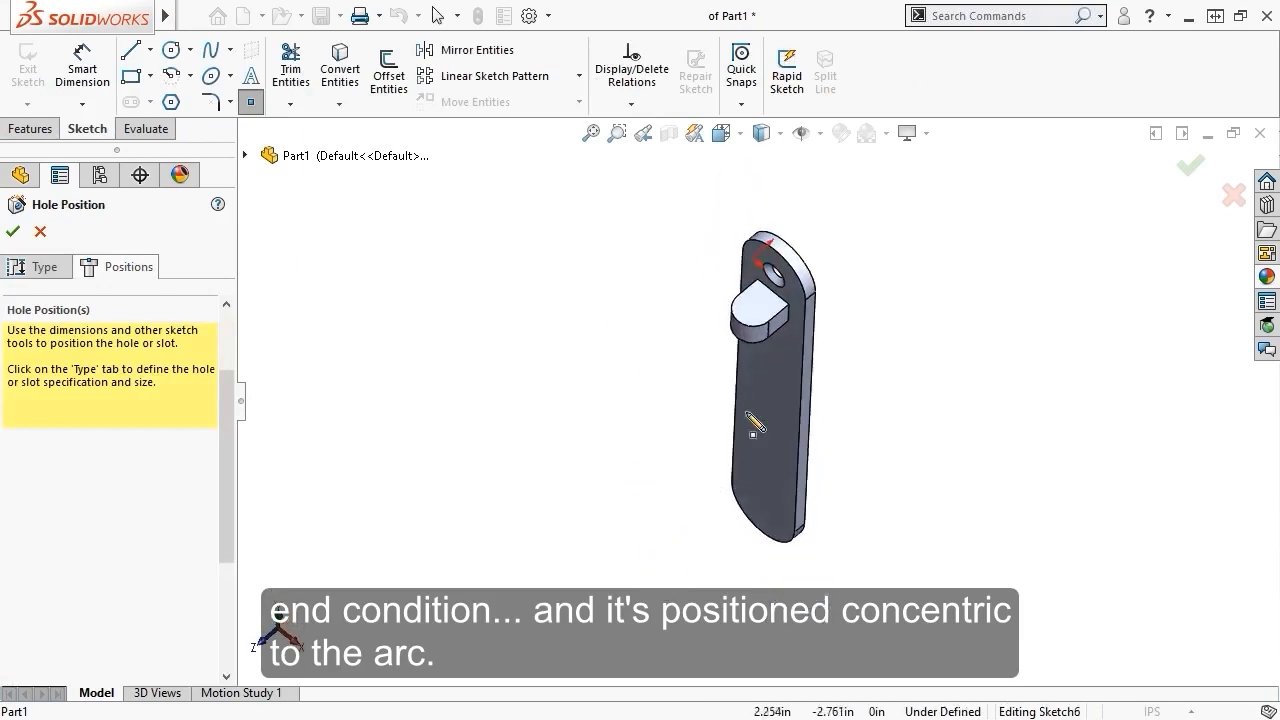
left_click(753, 308)
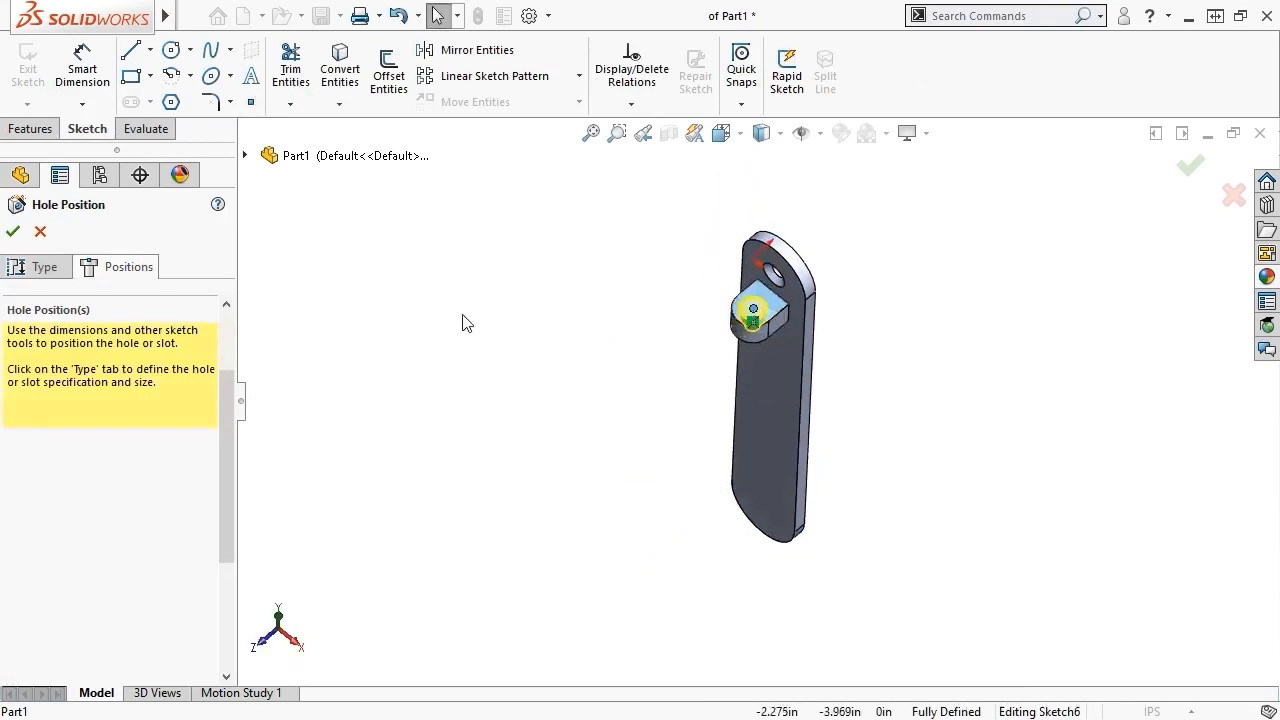
left_click(13, 232)
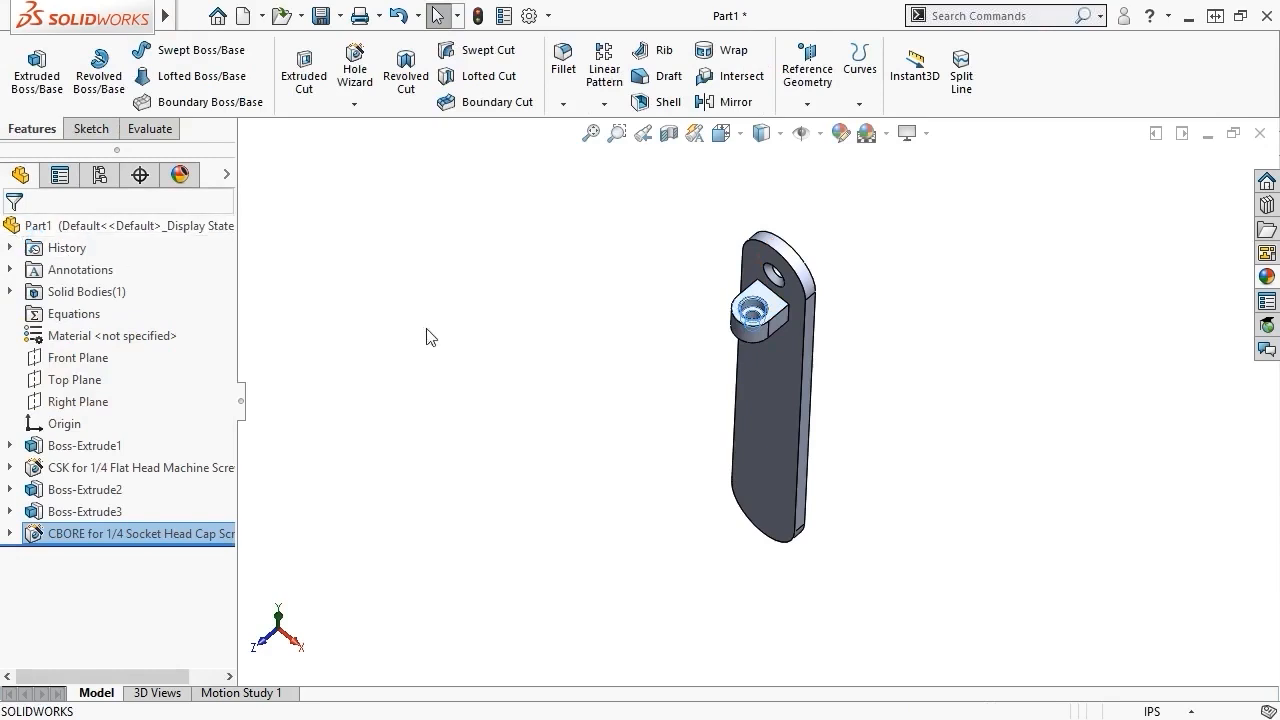
- Mirror the block, its half-round end, the countersunk hole and the counterbored hole about the Top Plane
key("ctrl+7")
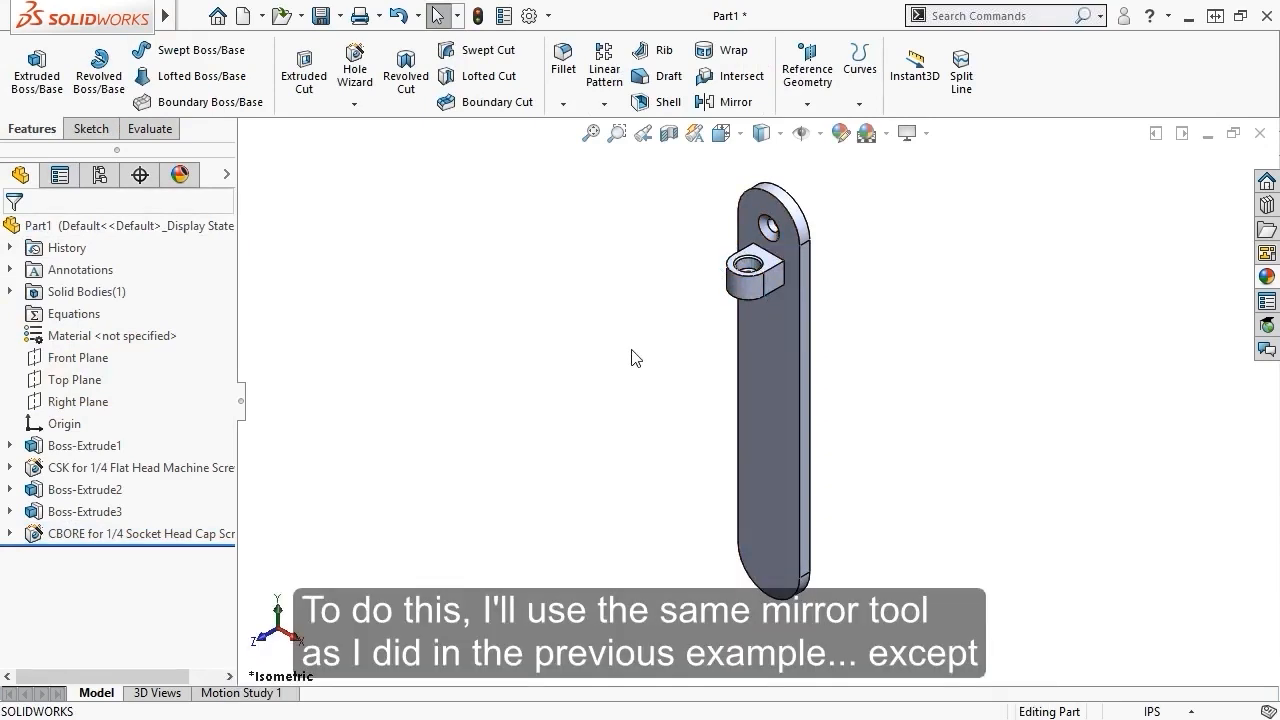
left_click(722, 103)
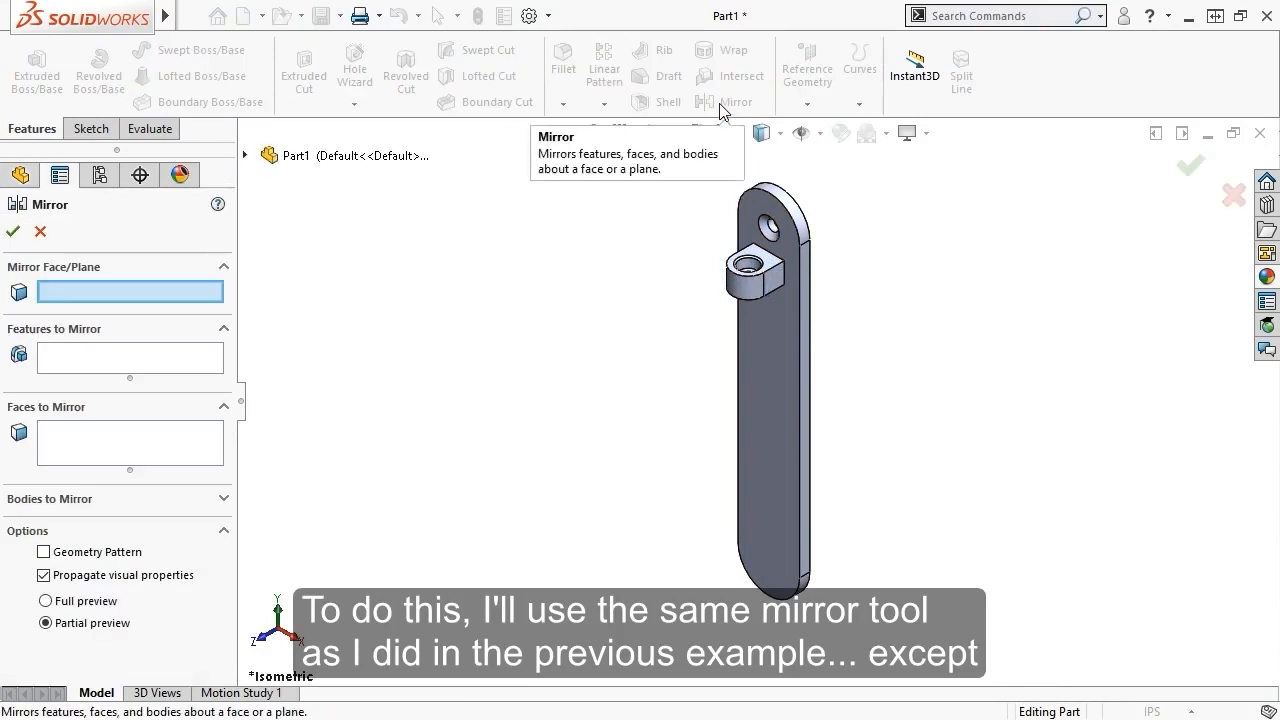
left_click(246, 156)
left_click(314, 310)
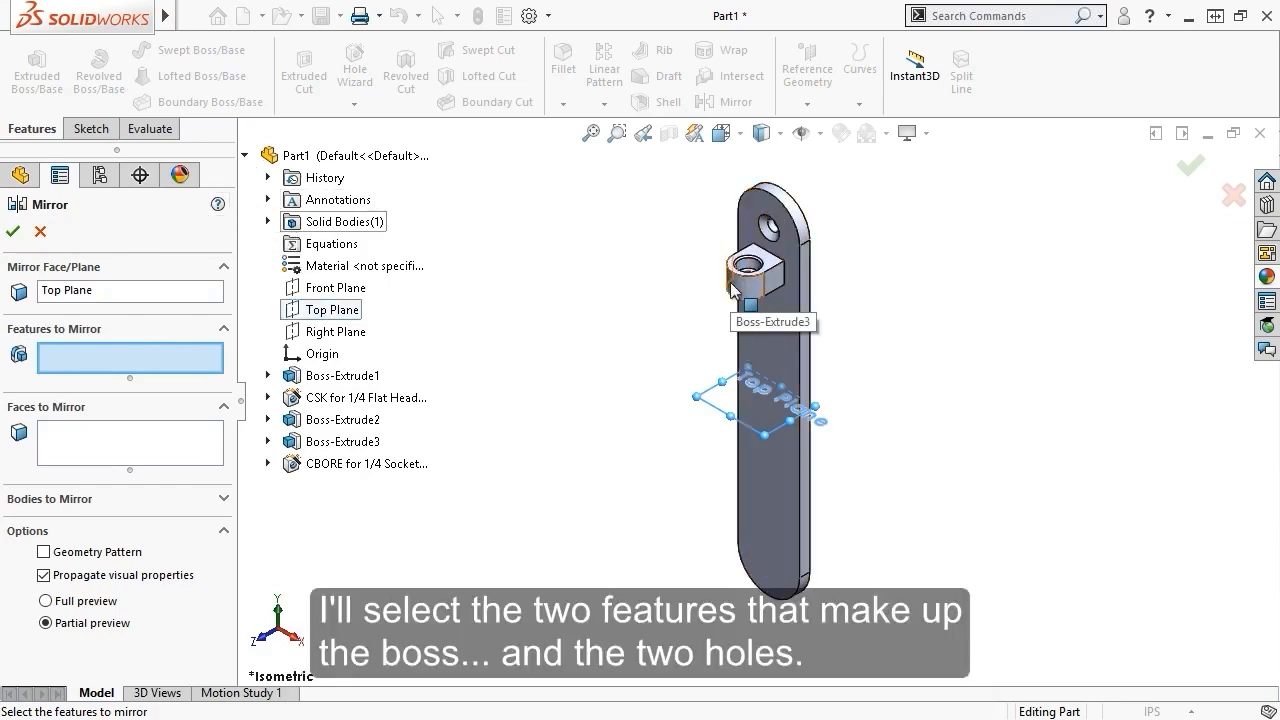
left_click(763, 283)
left_click(774, 276)
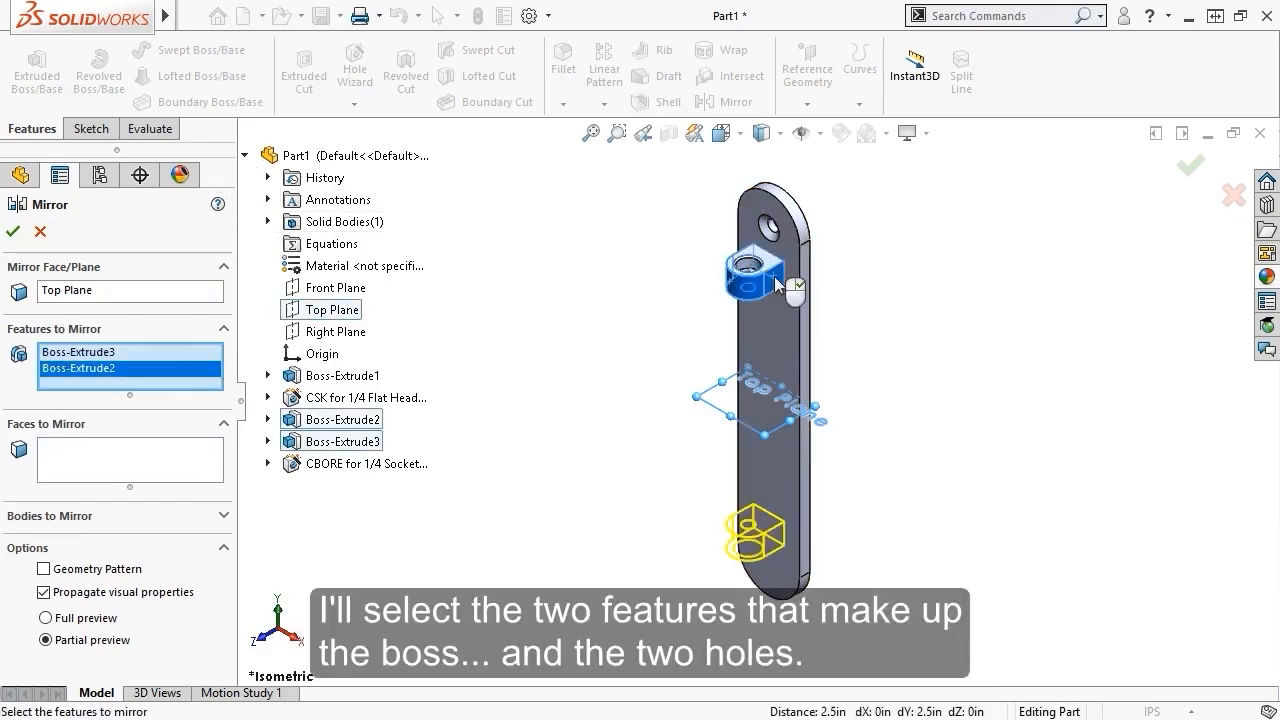
left_click(410, 398)
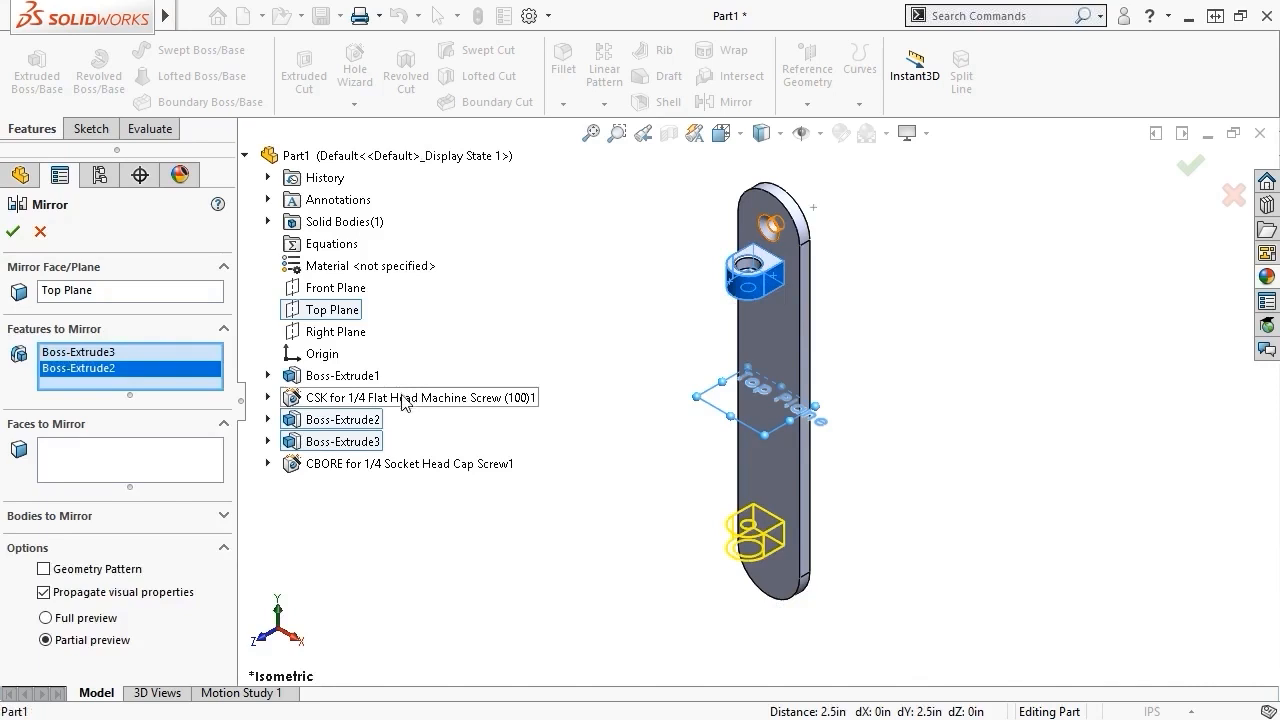
left_click(407, 465)
left_click(13, 231)
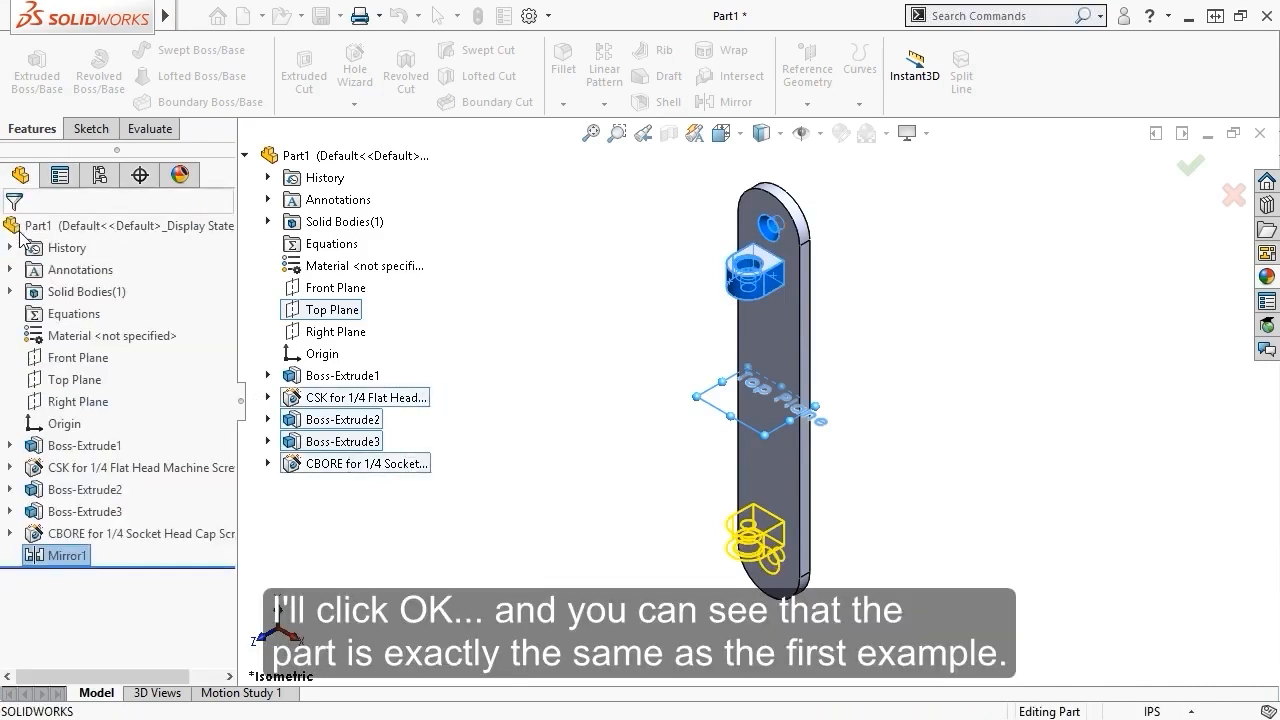
left_click(596, 436)
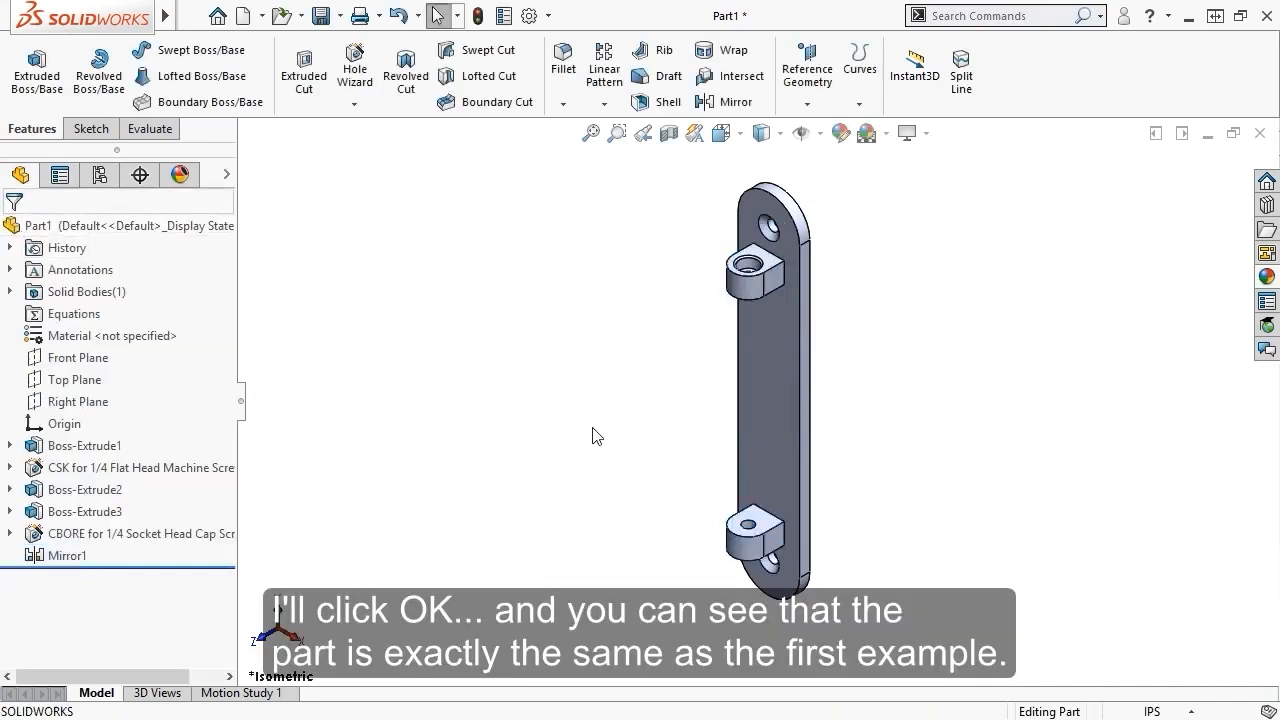
- Edit the mirror feature to remove the 1/4 flat head countersunk hole from its features to mirror
middle_click_drag(596, 436, 594, 371)
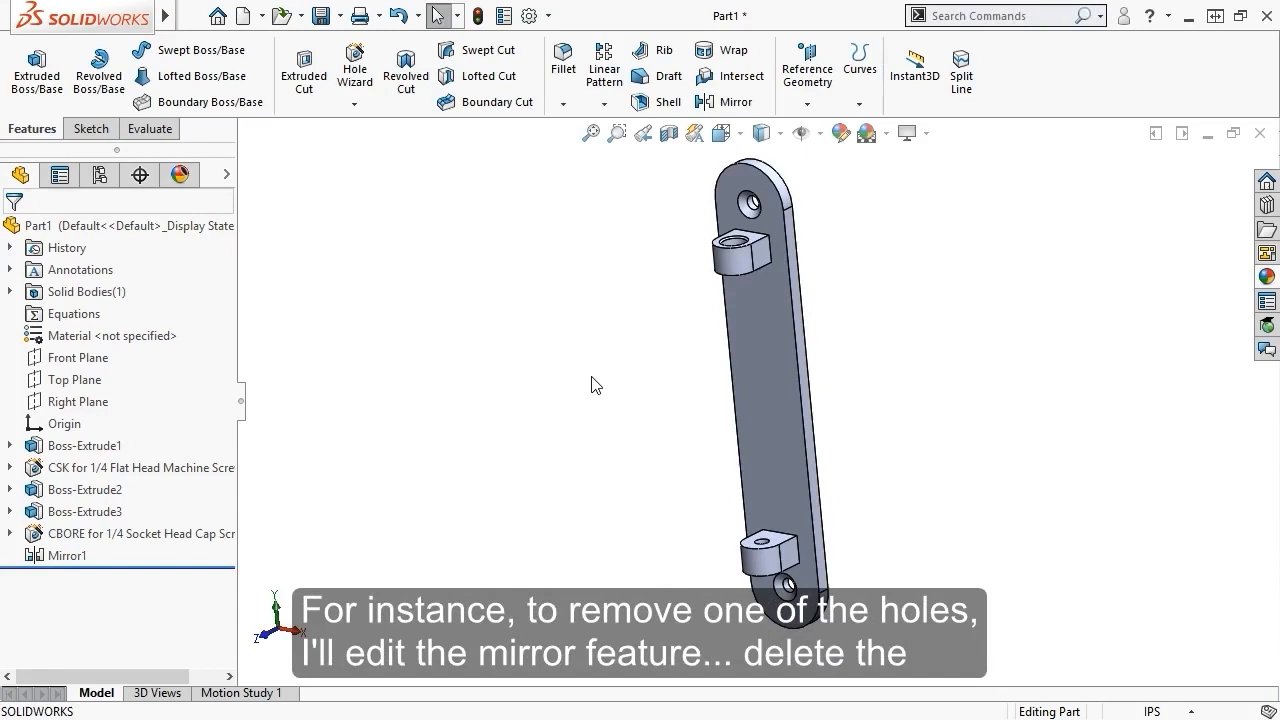
left_click(65, 555)
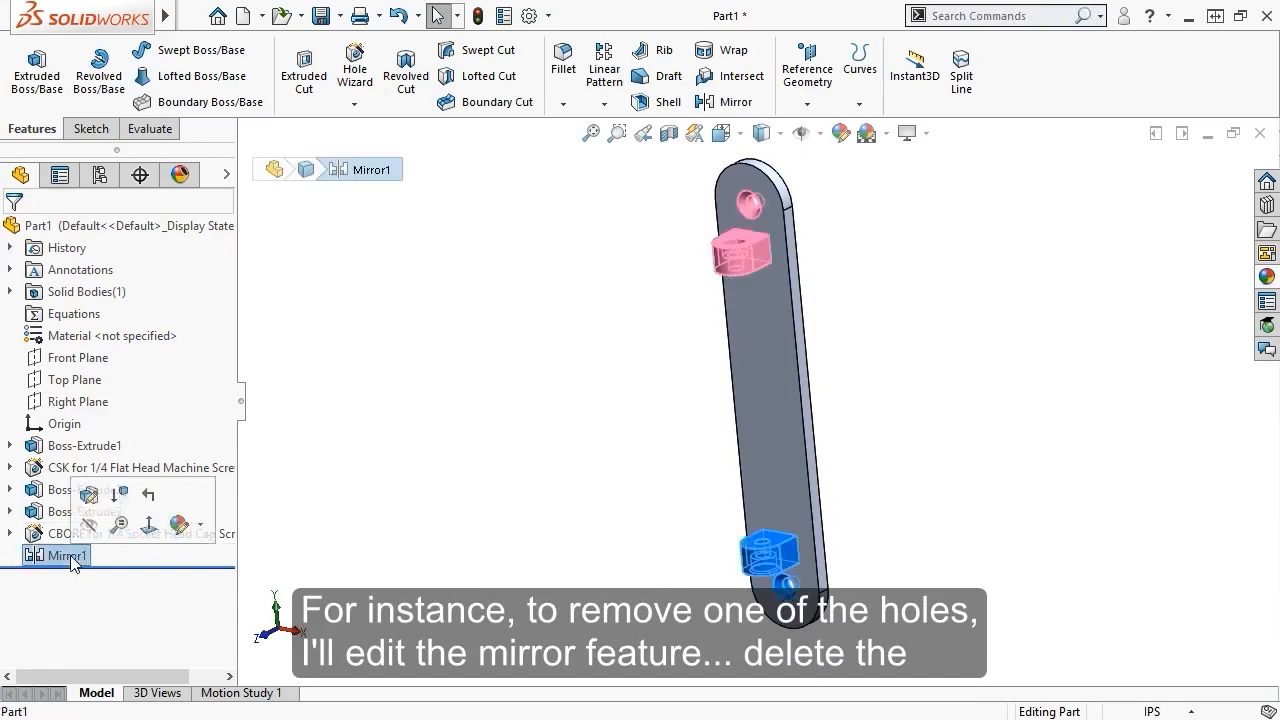
left_click(97, 505)
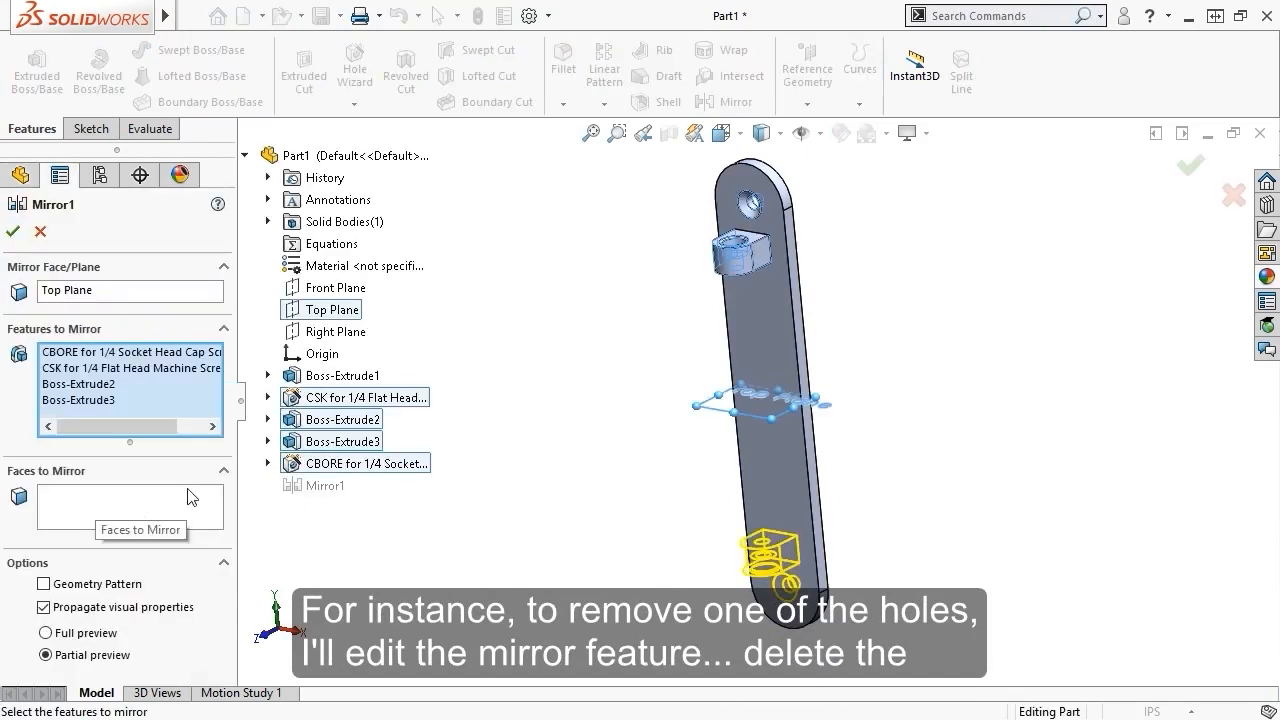
left_click(193, 367)
key("Delete")
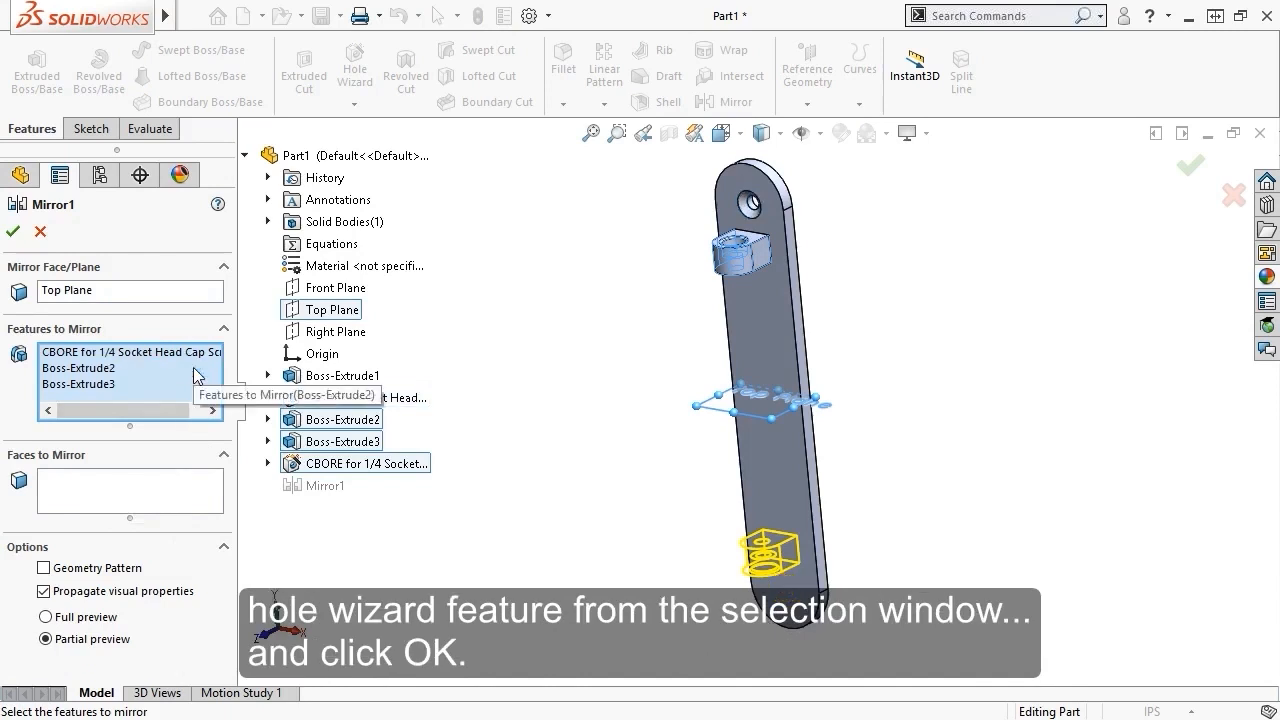
left_click(13, 231)
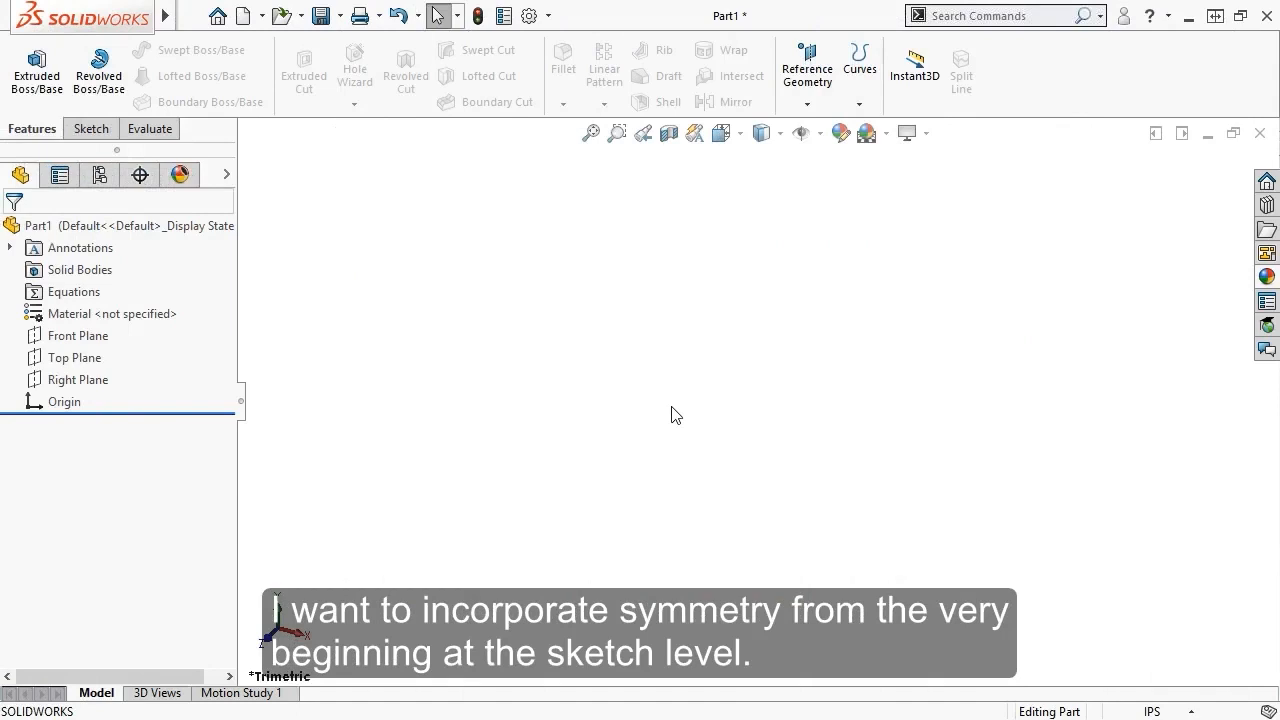
- On the Front Plane, sketch a vertical line about 1.62 in up from the origin, a tangent arc of about 0.65 in radius, and a vertical line down level with the origin
left_click(92, 335)
left_click(108, 310)
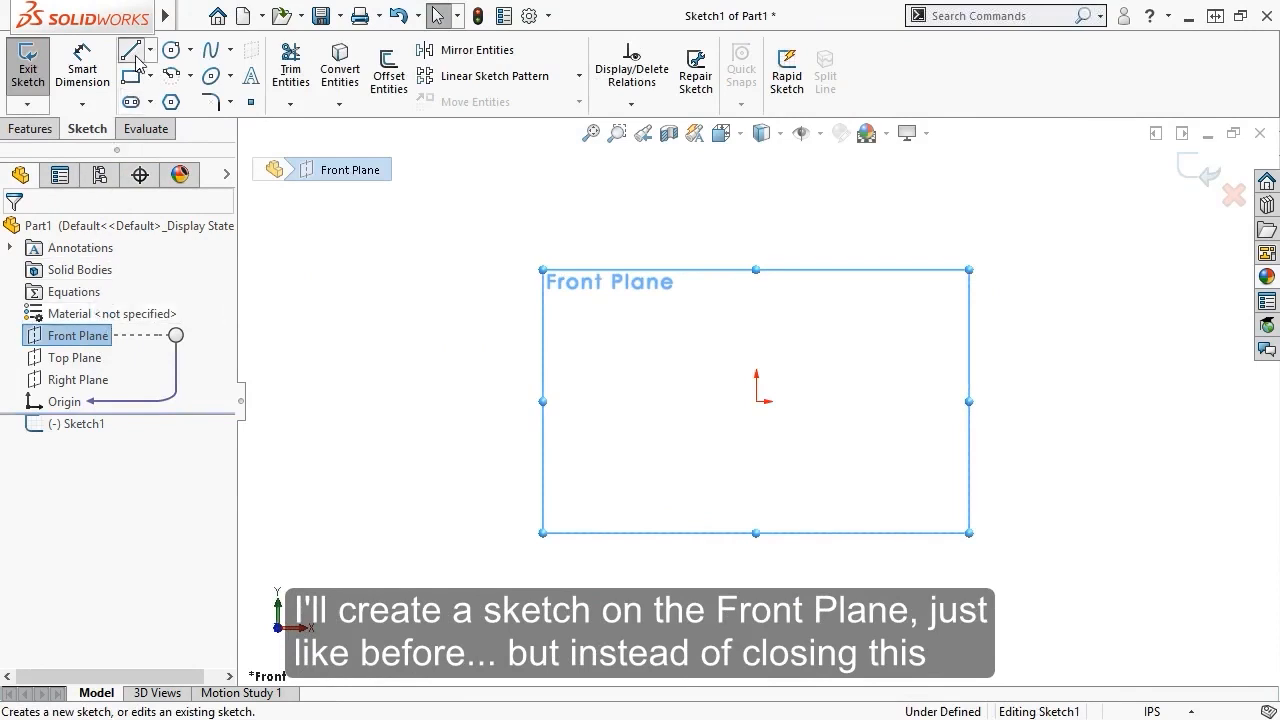
left_click(131, 50)
left_click(756, 401)
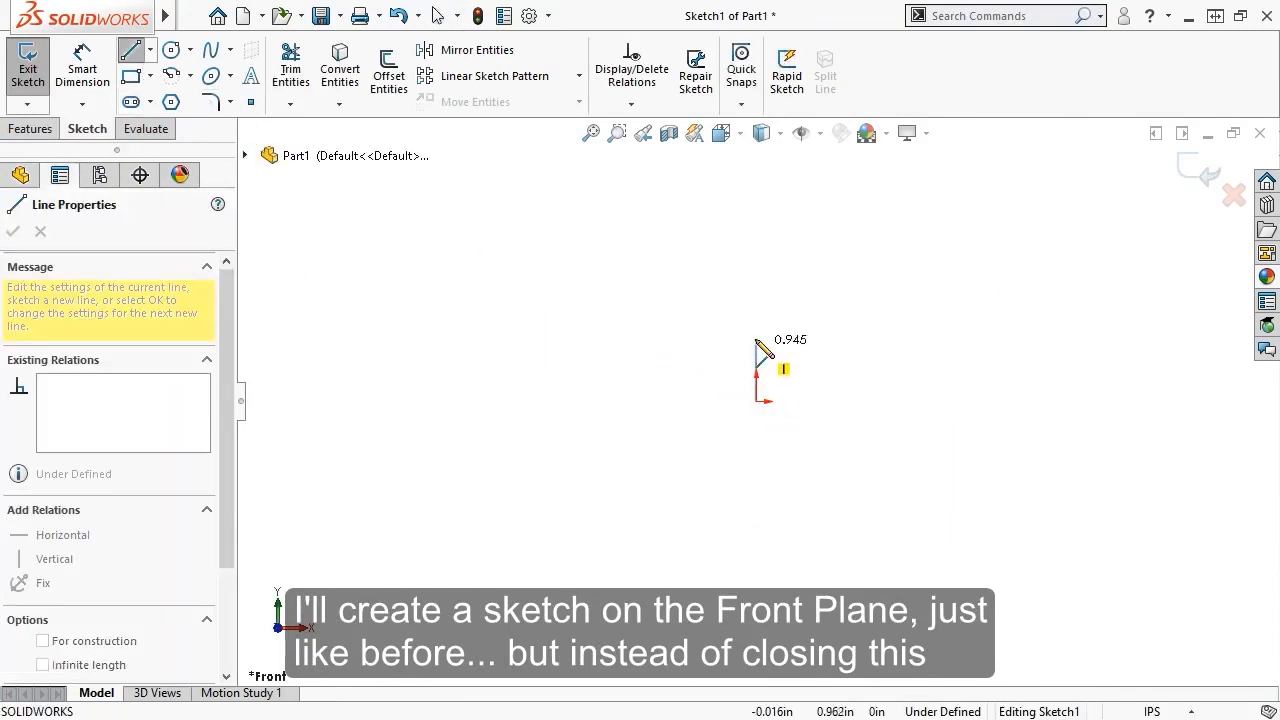
left_click(756, 302)
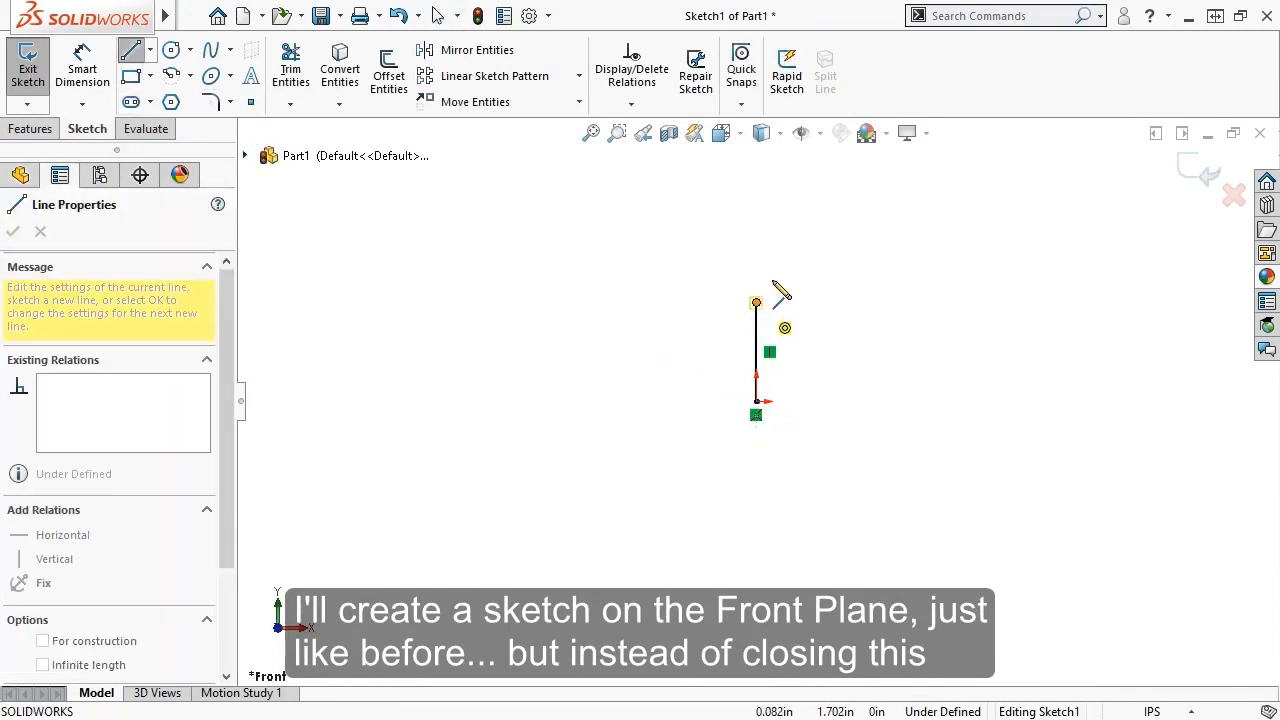
left_click(835, 303)
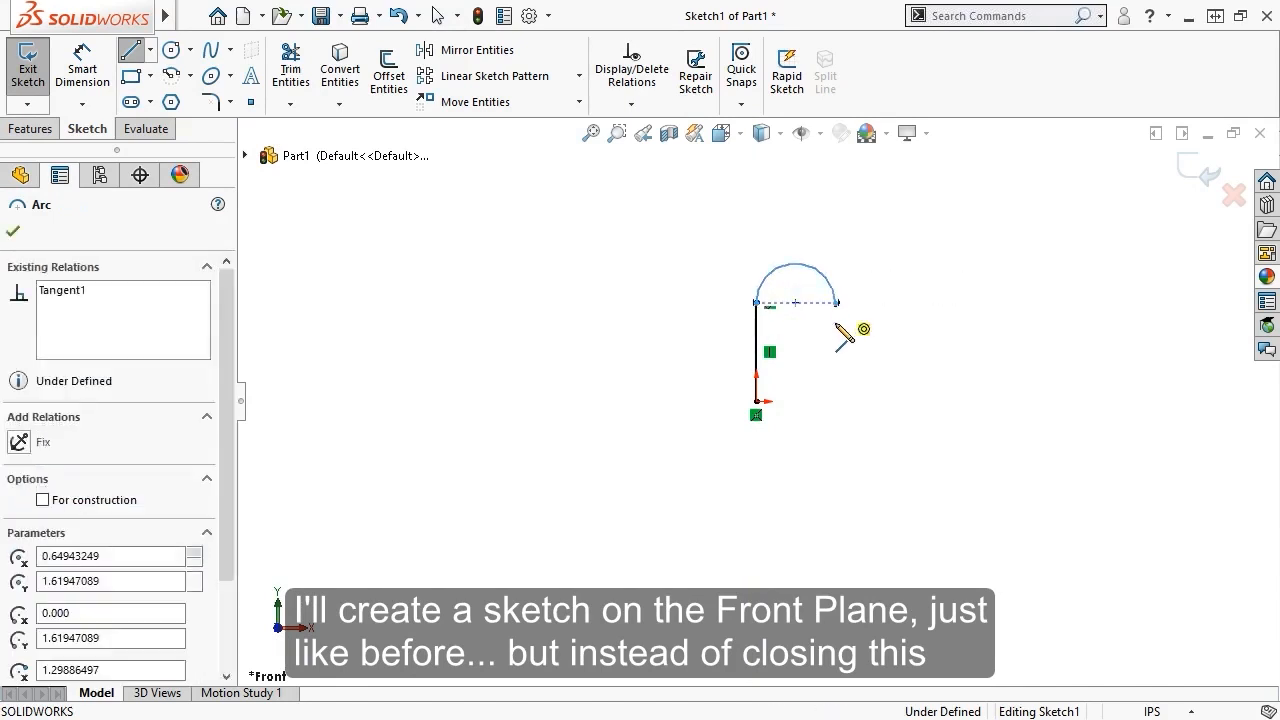
left_click(835, 401)
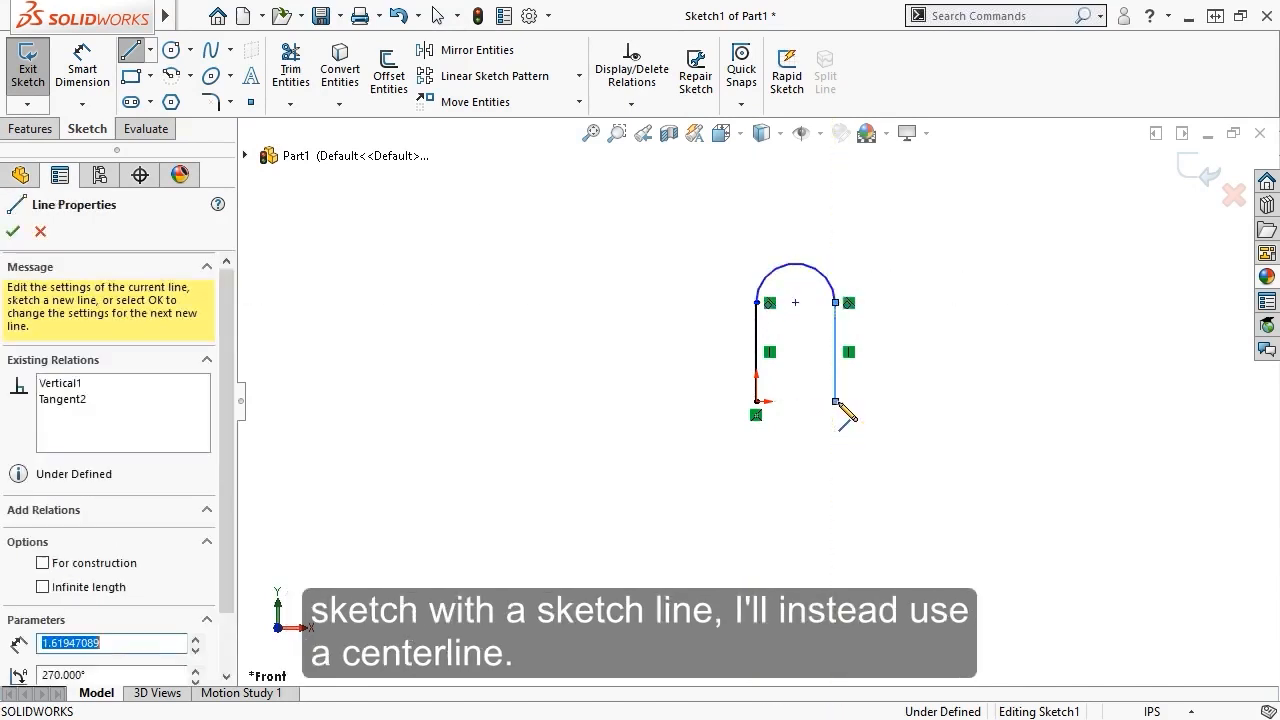
key("Escape")
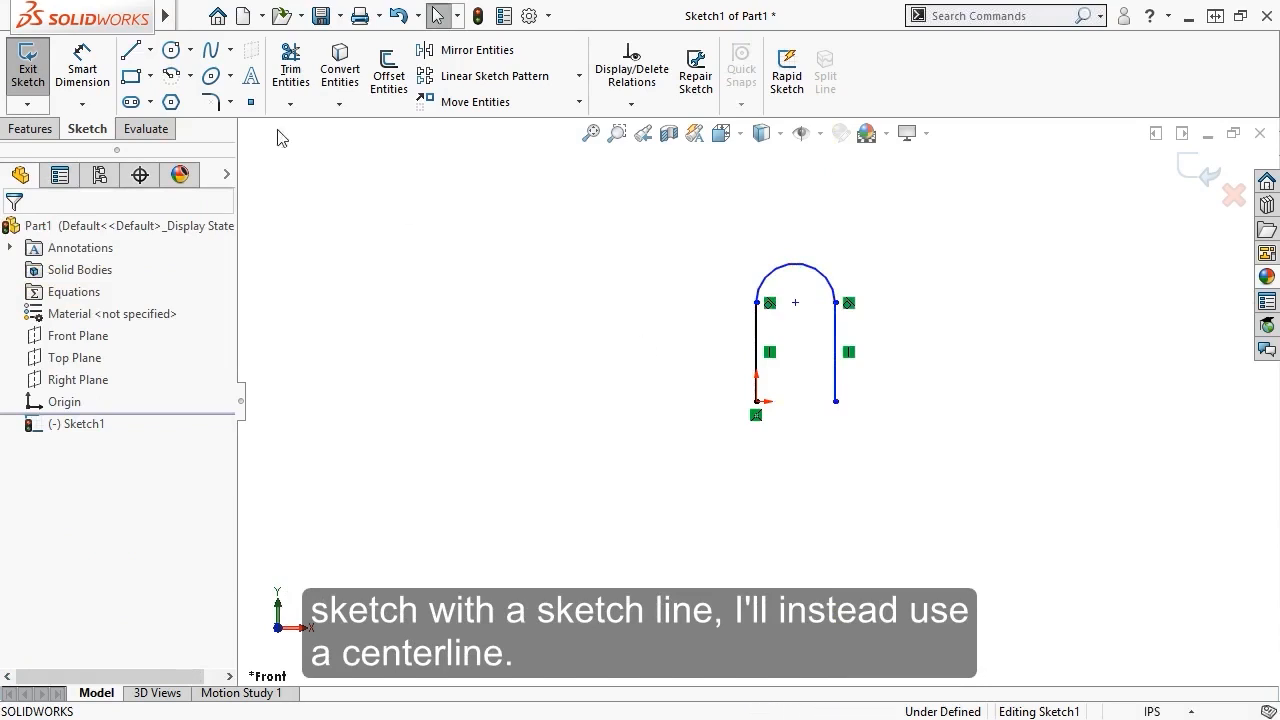
- Draw a horizontal centerline from the origin through the lower end of the second vertical line and past it
left_click(150, 50)
left_click(170, 97)
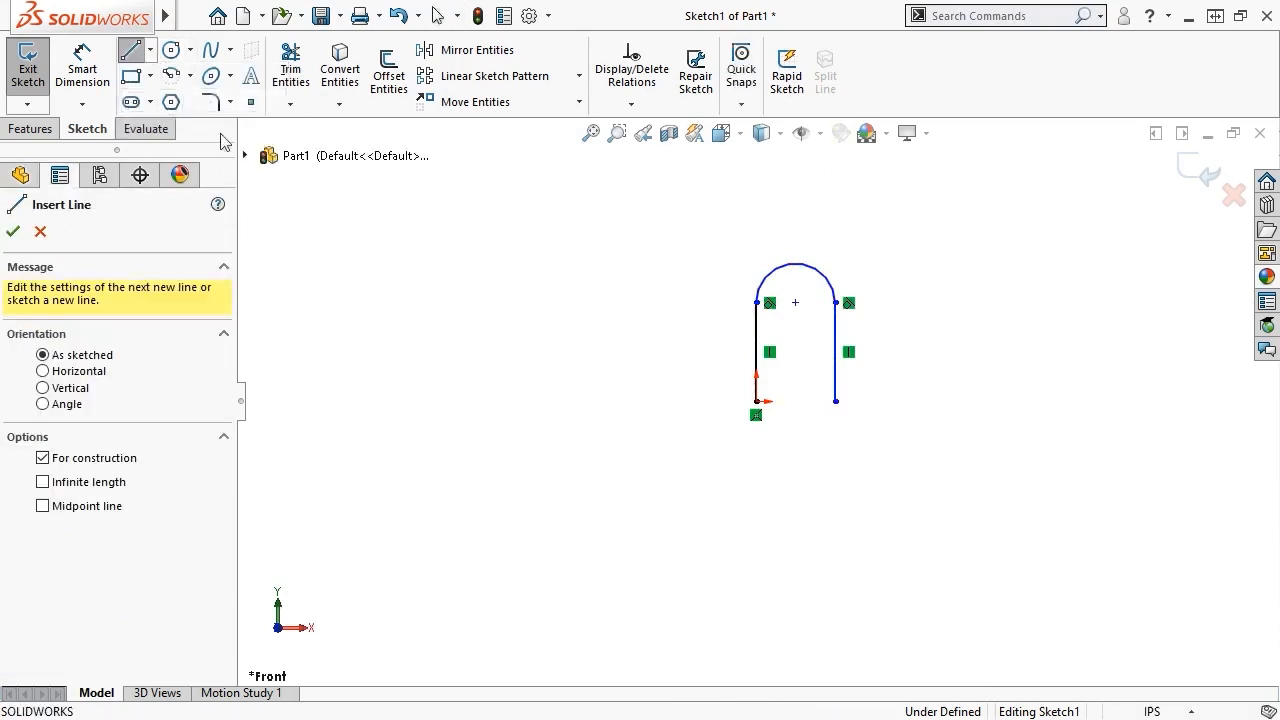
left_click(756, 401)
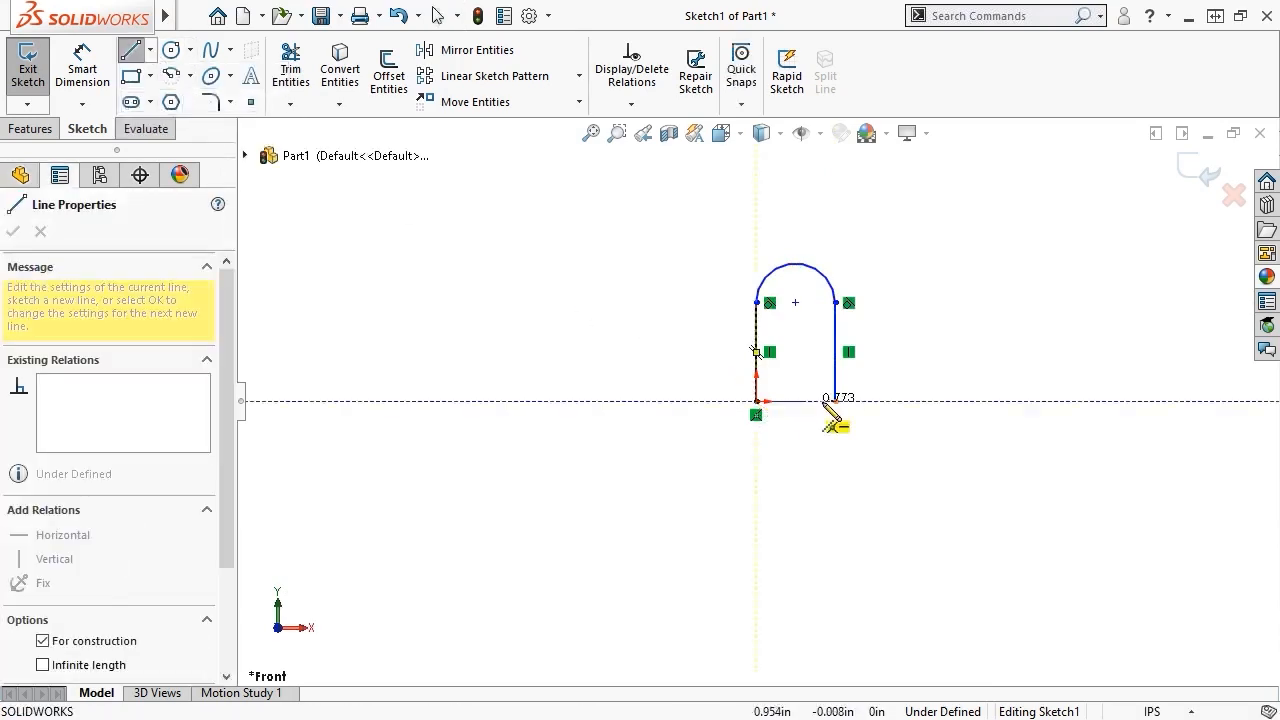
left_click(881, 401)
key("Escape")
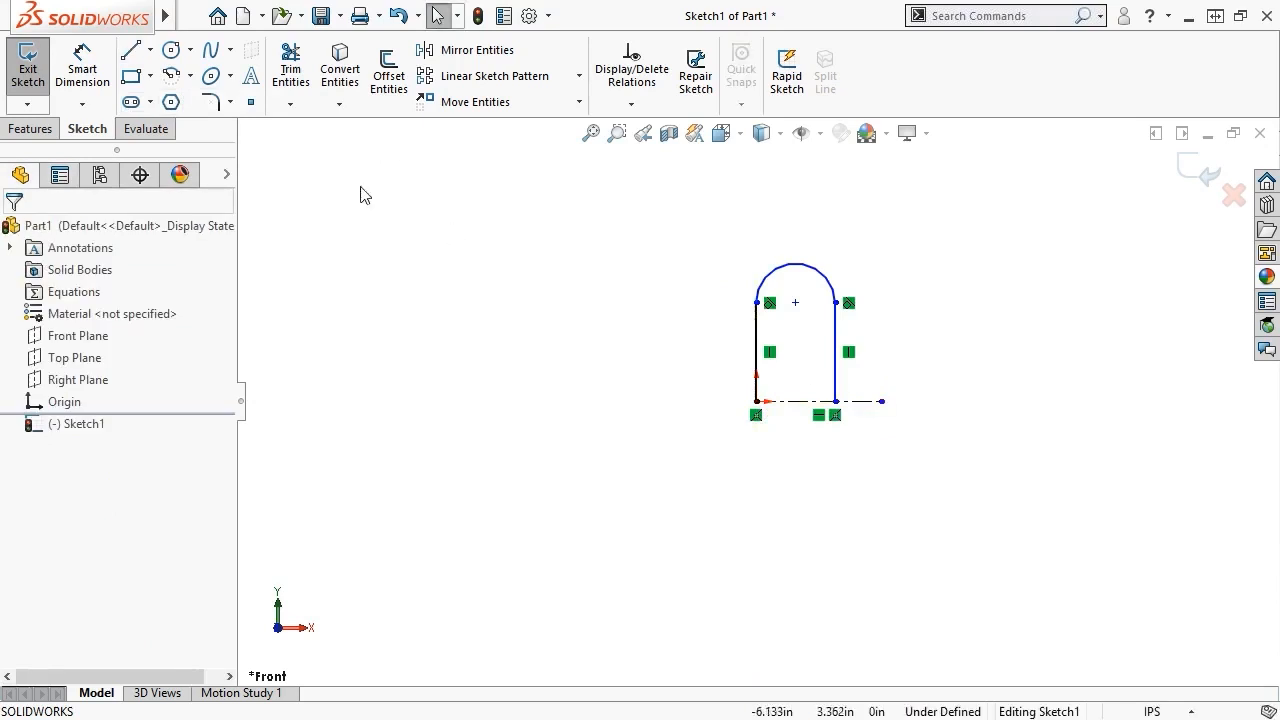
- Dimension the vertical line starting at the origin to 3.5 in and the arc's radius to 0.75 in
left_click(82, 68)
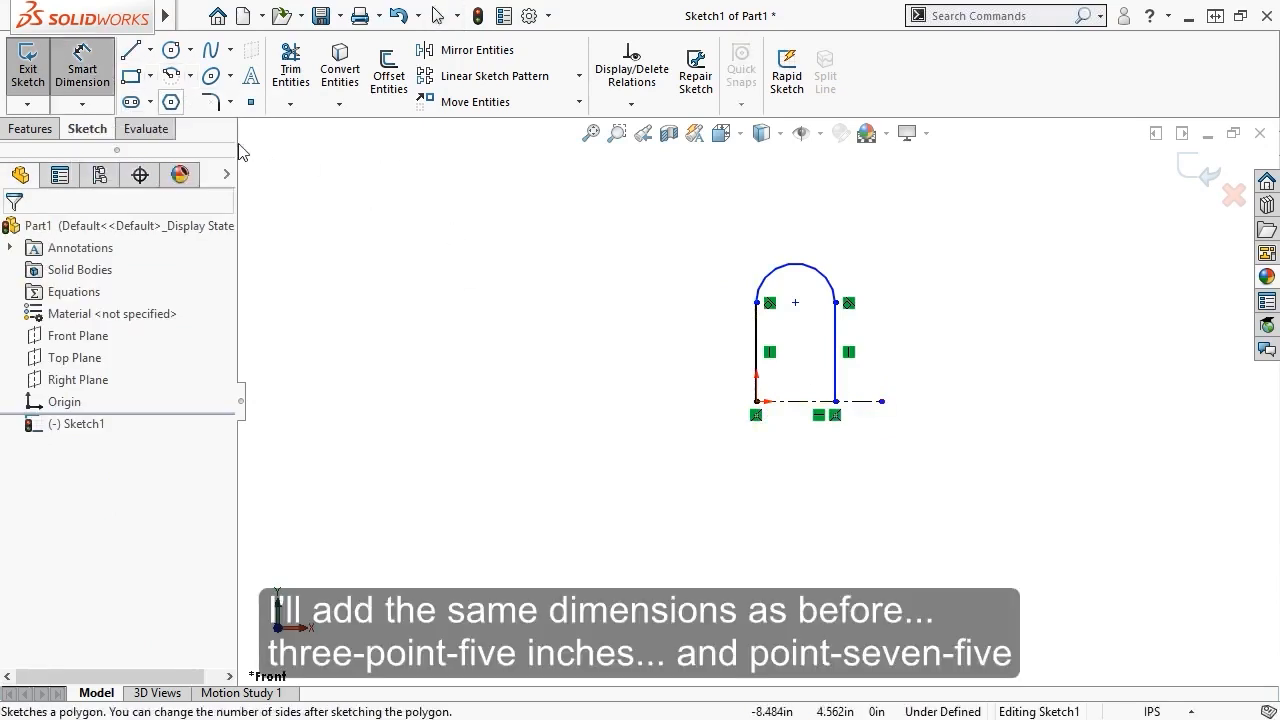
left_click(757, 340)
left_click(694, 350)
type("3.5")
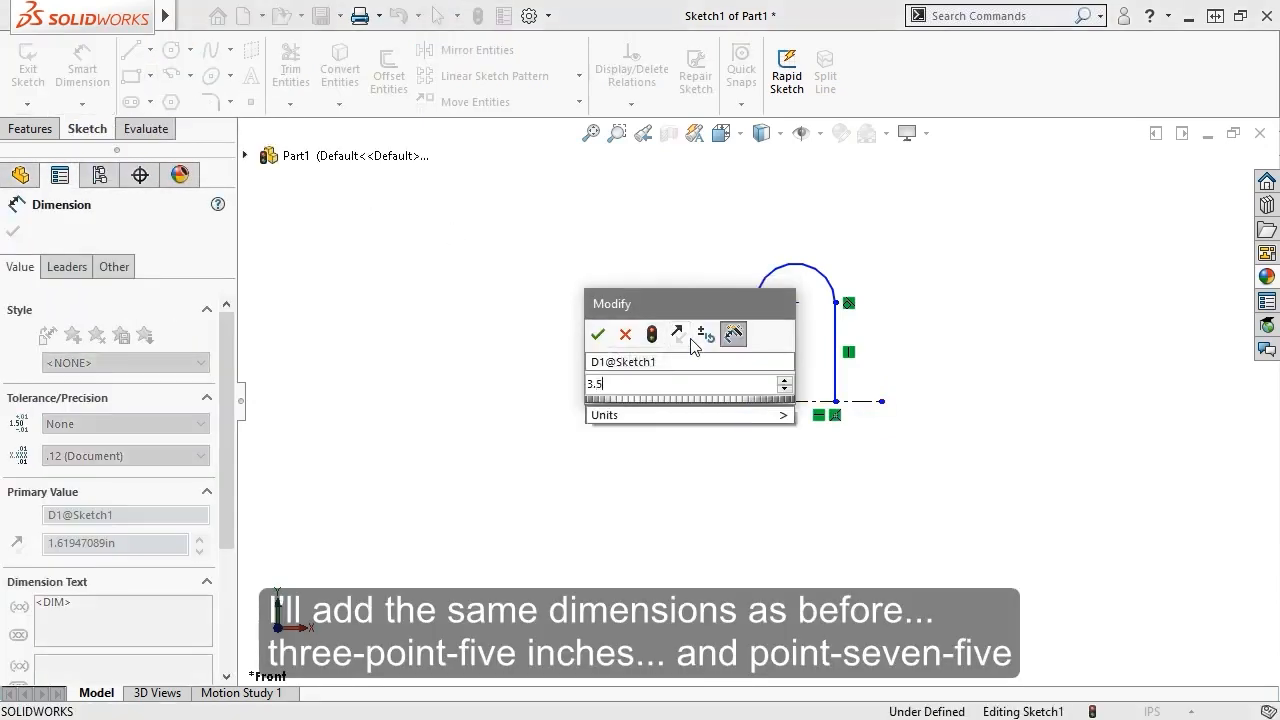
key("Return")
left_click(826, 276)
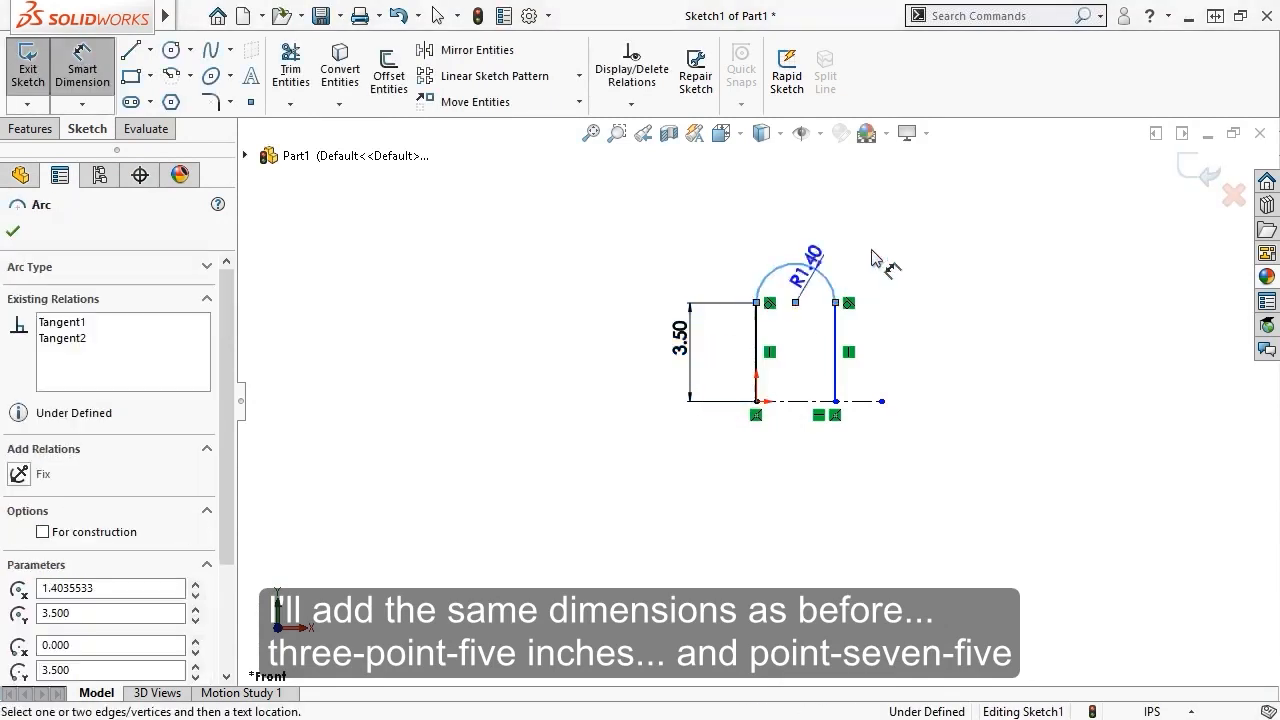
left_click(872, 258)
type(".75")
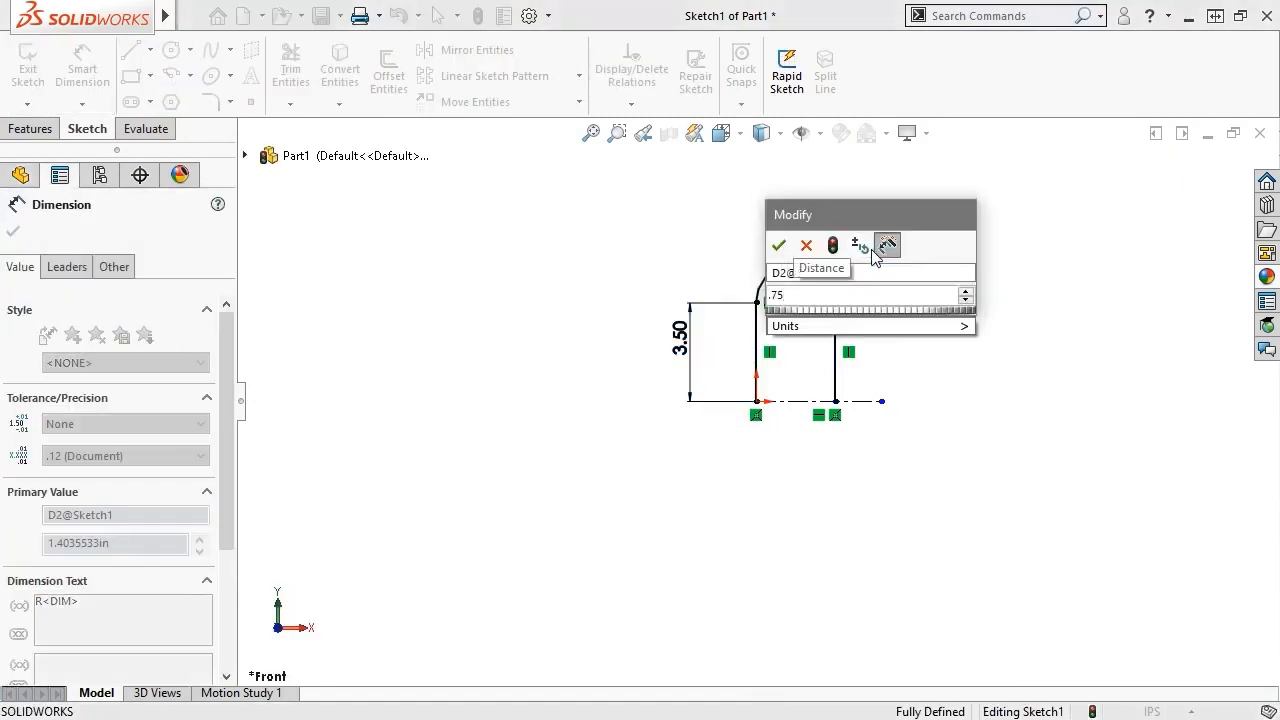
key("Return")
key("Escape")
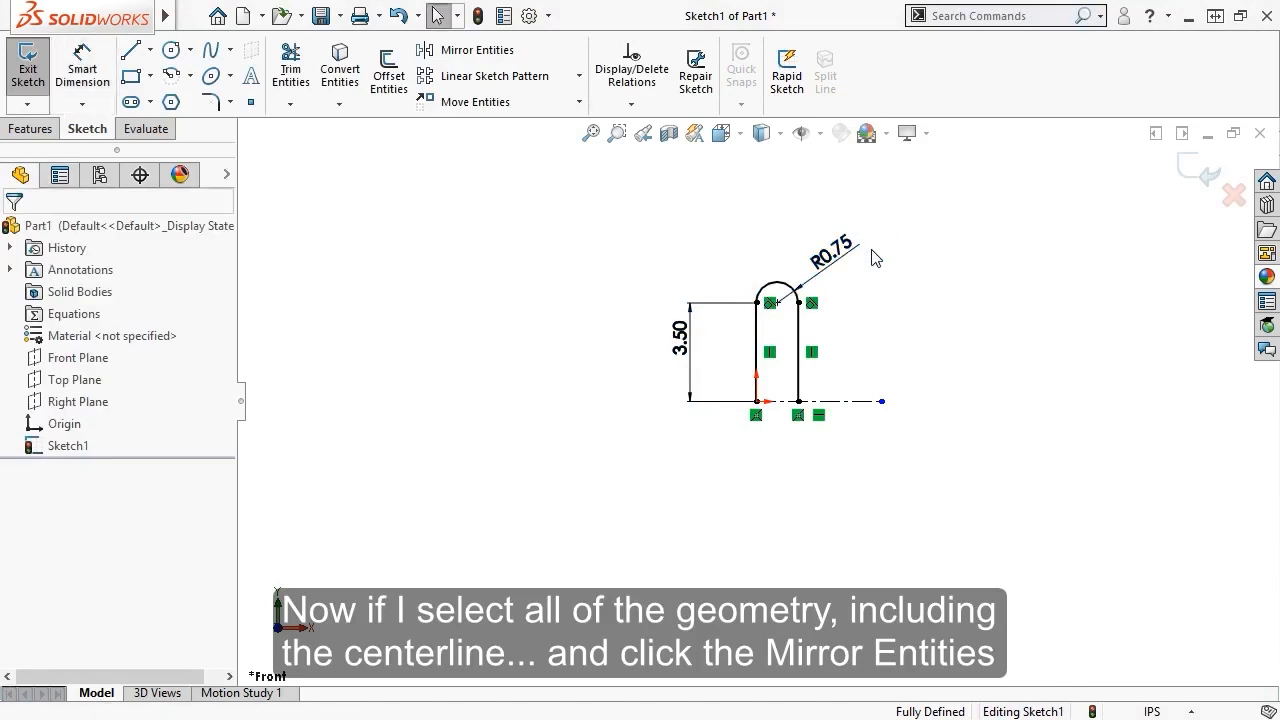
- Mirror the sketched profile about the horizontal centerline and extrude the closed slot shape 0.25 in
left_click_drag(620, 206, 970, 493)
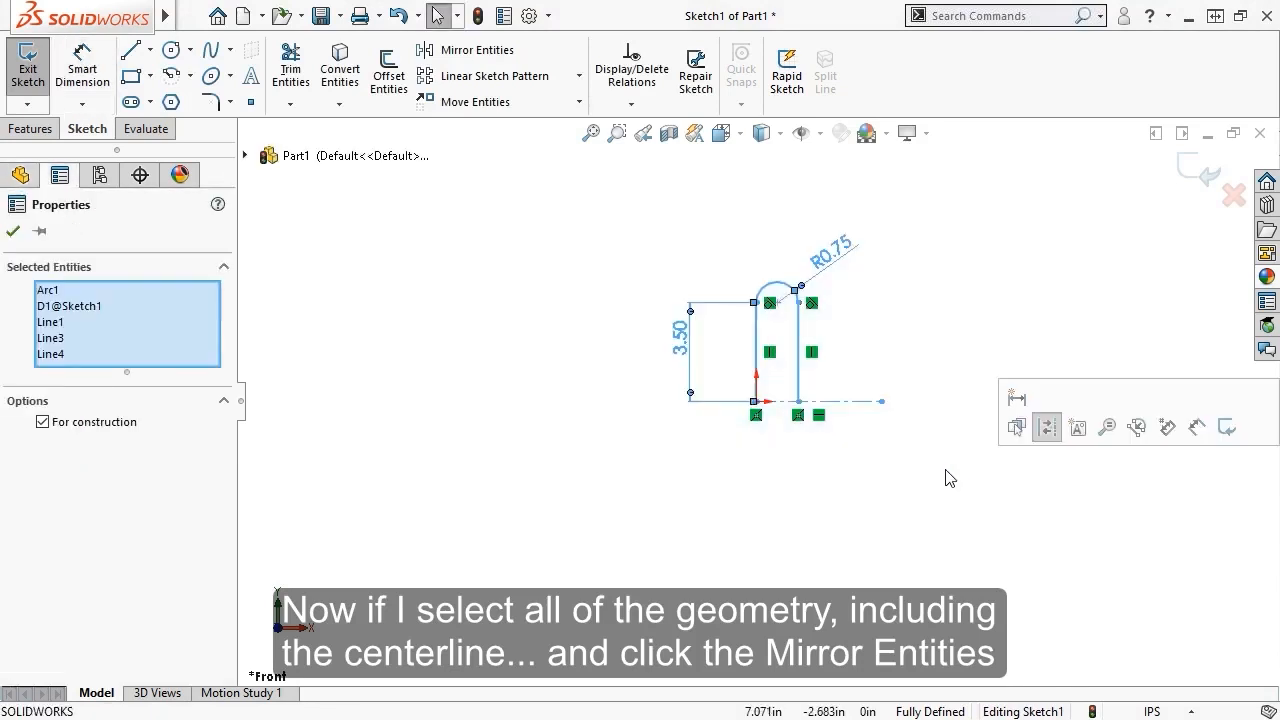
left_click(462, 52)
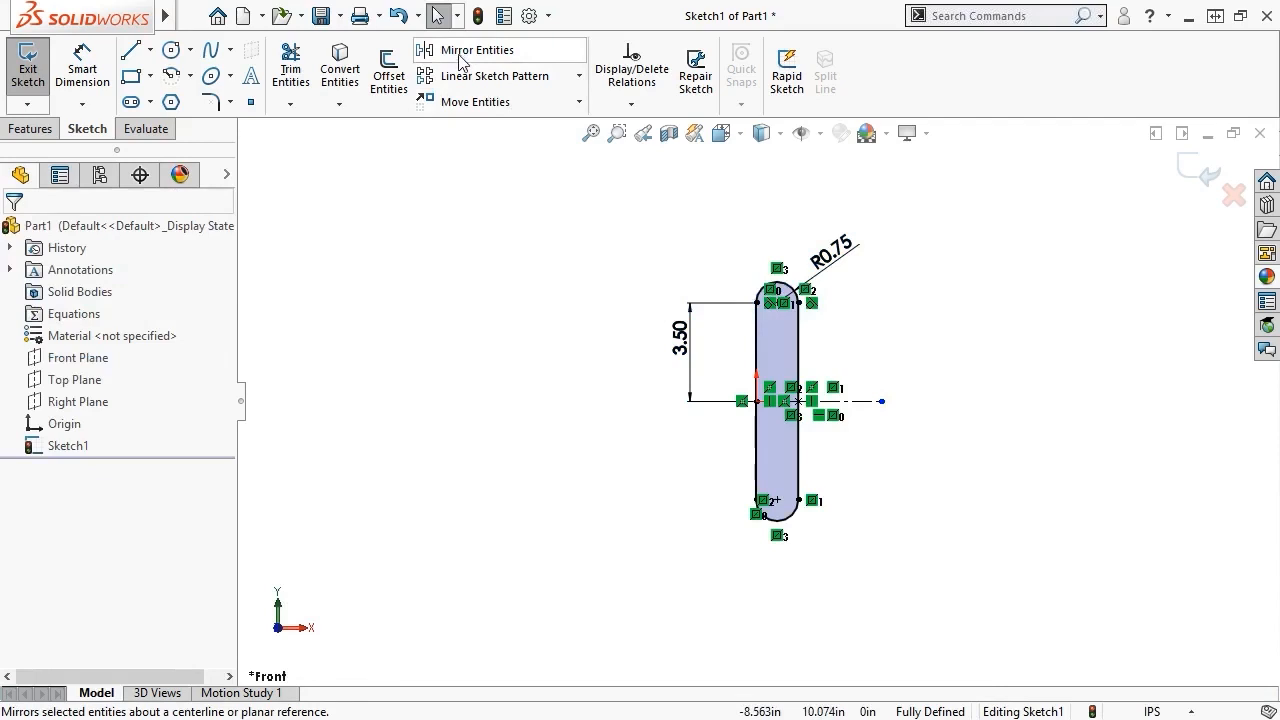
left_click(30, 128)
left_click(37, 90)
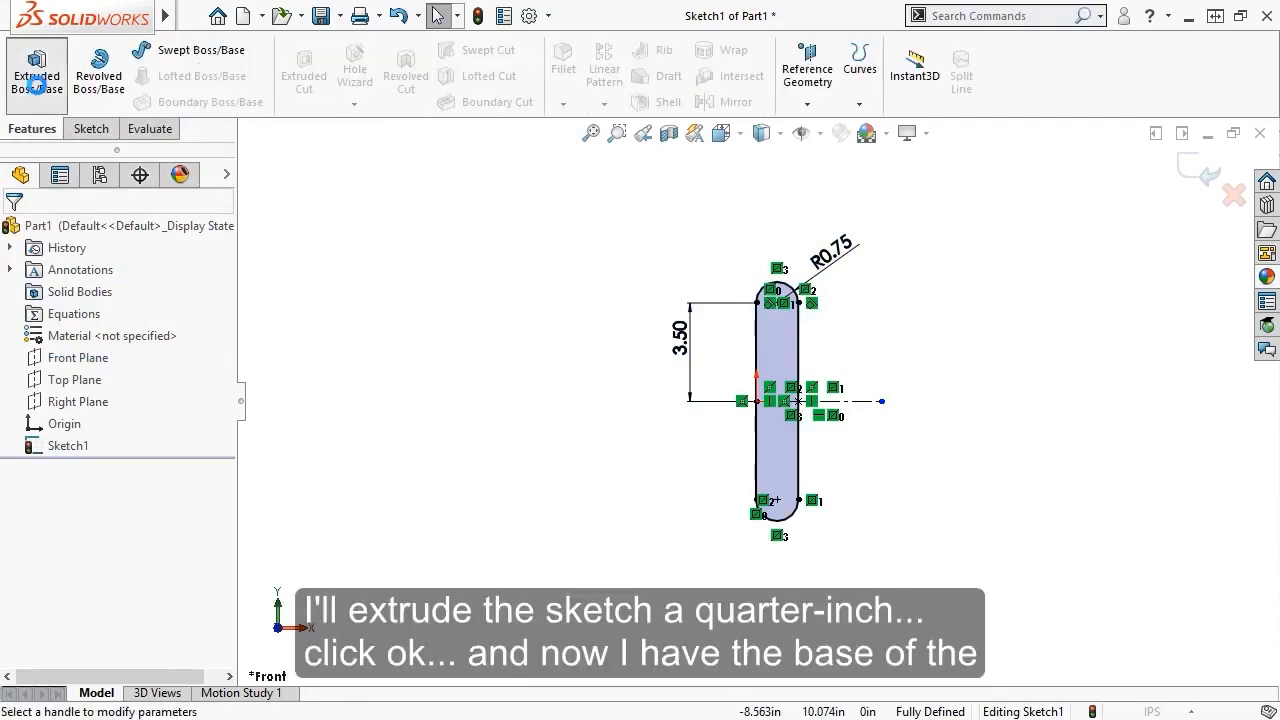
type(".25")
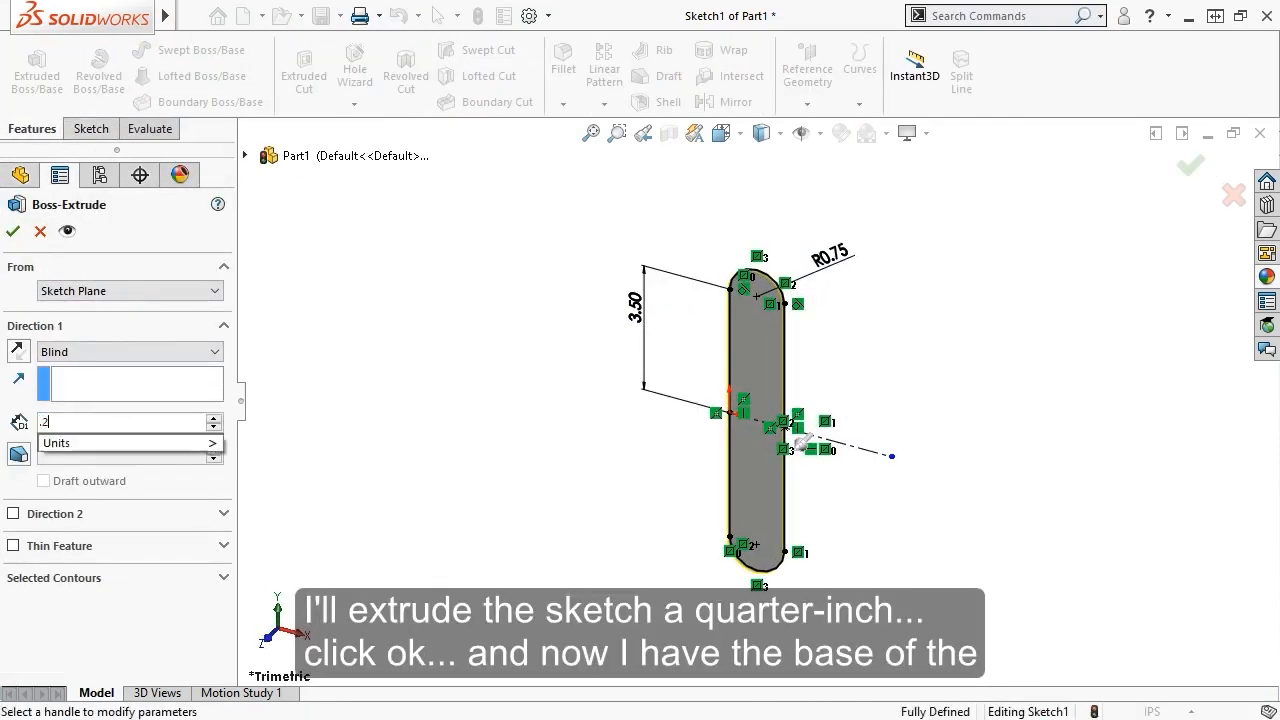
key("Return")
left_click(12, 232)
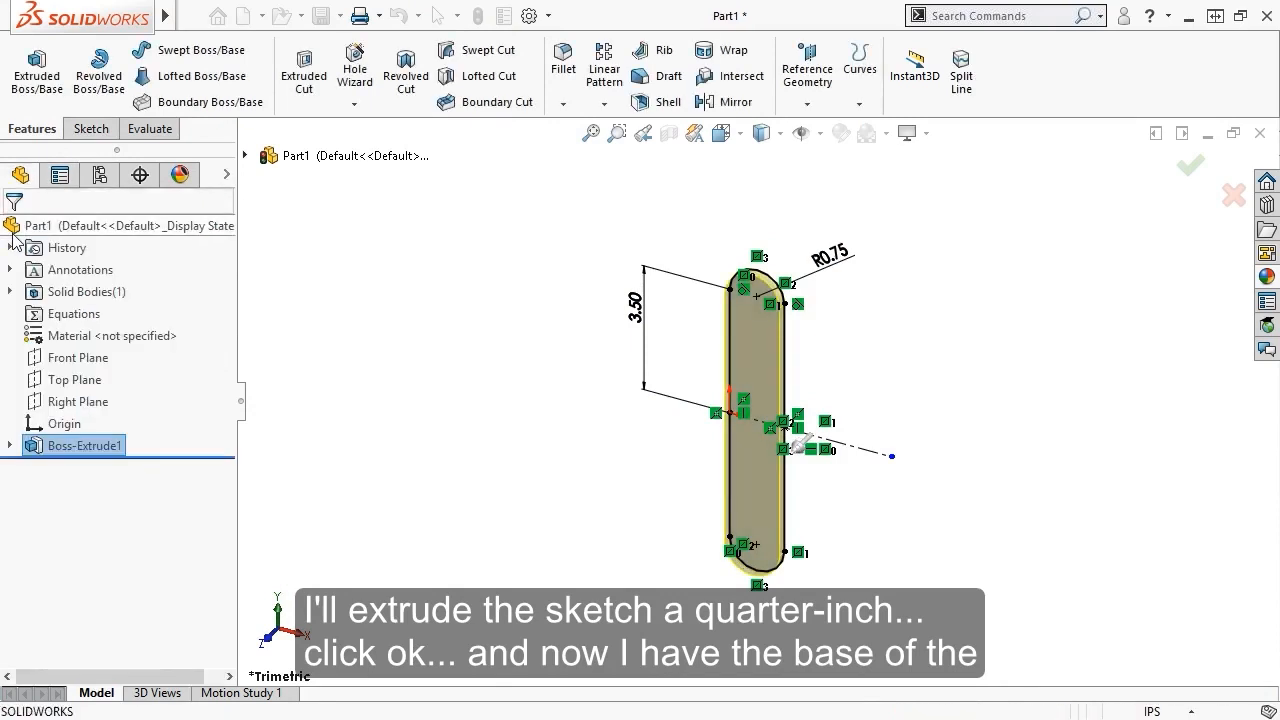
- Set up a countersunk hole on the slot plate's front face: ANSI Inch, Flat Head Screw (100), size 1/4, Close fit, Through All
key("ctrl+7")
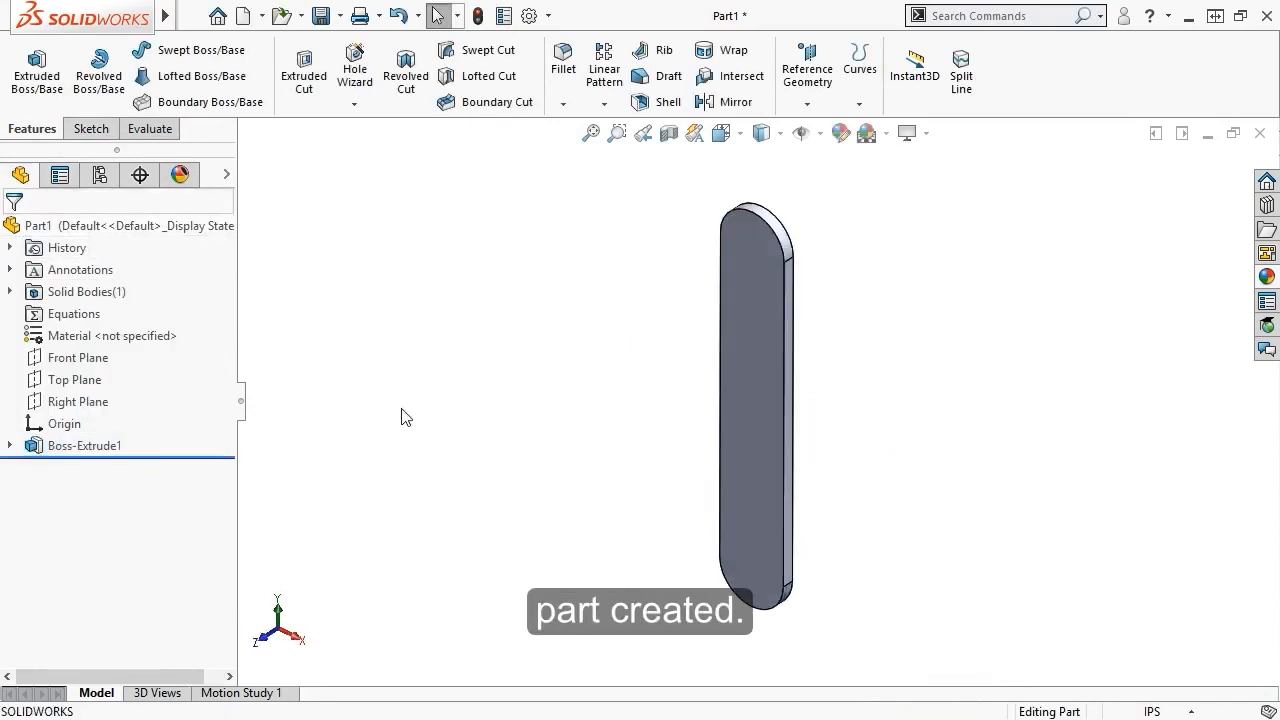
left_click(754, 241)
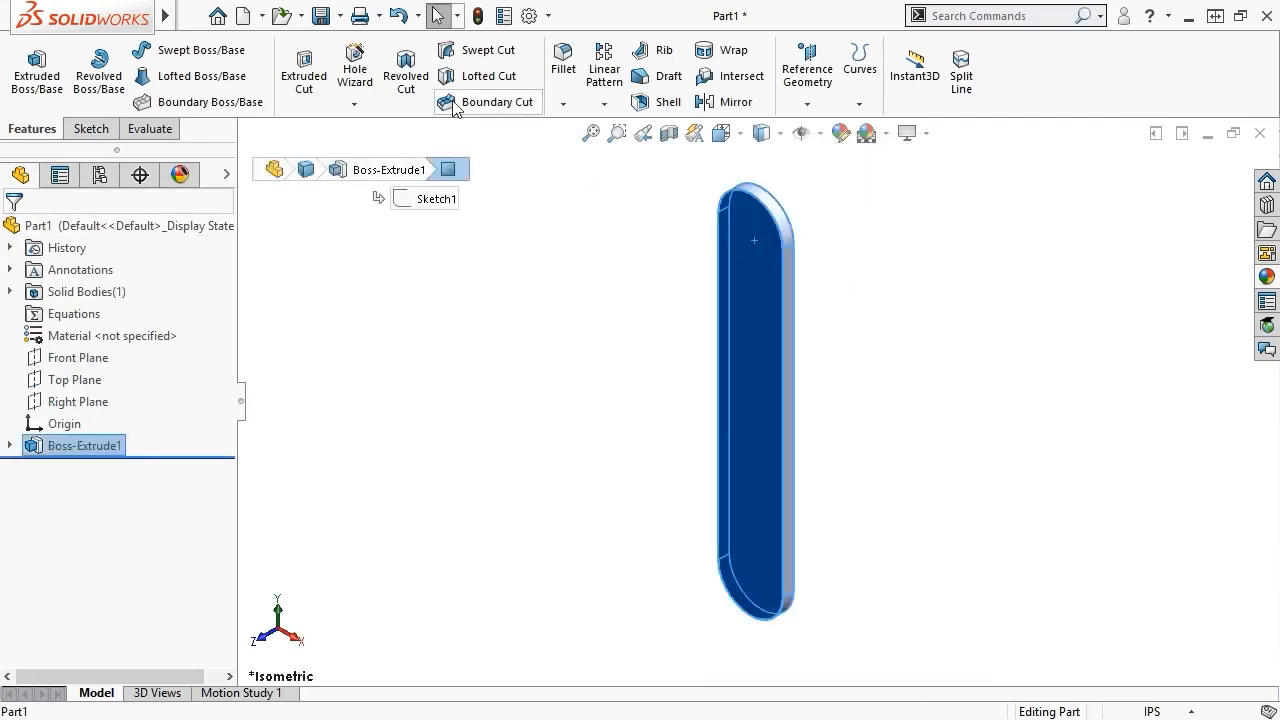
left_click(356, 80)
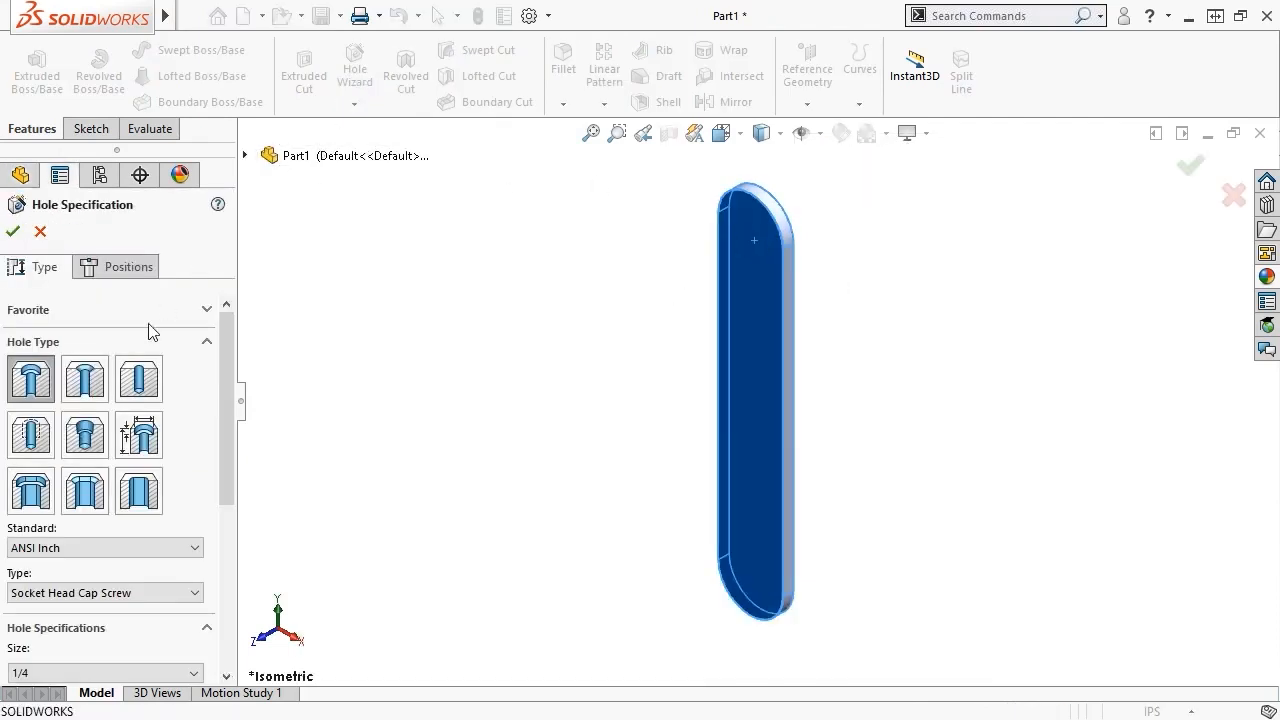
left_click(97, 382)
left_click_drag(221, 368, 230, 472)
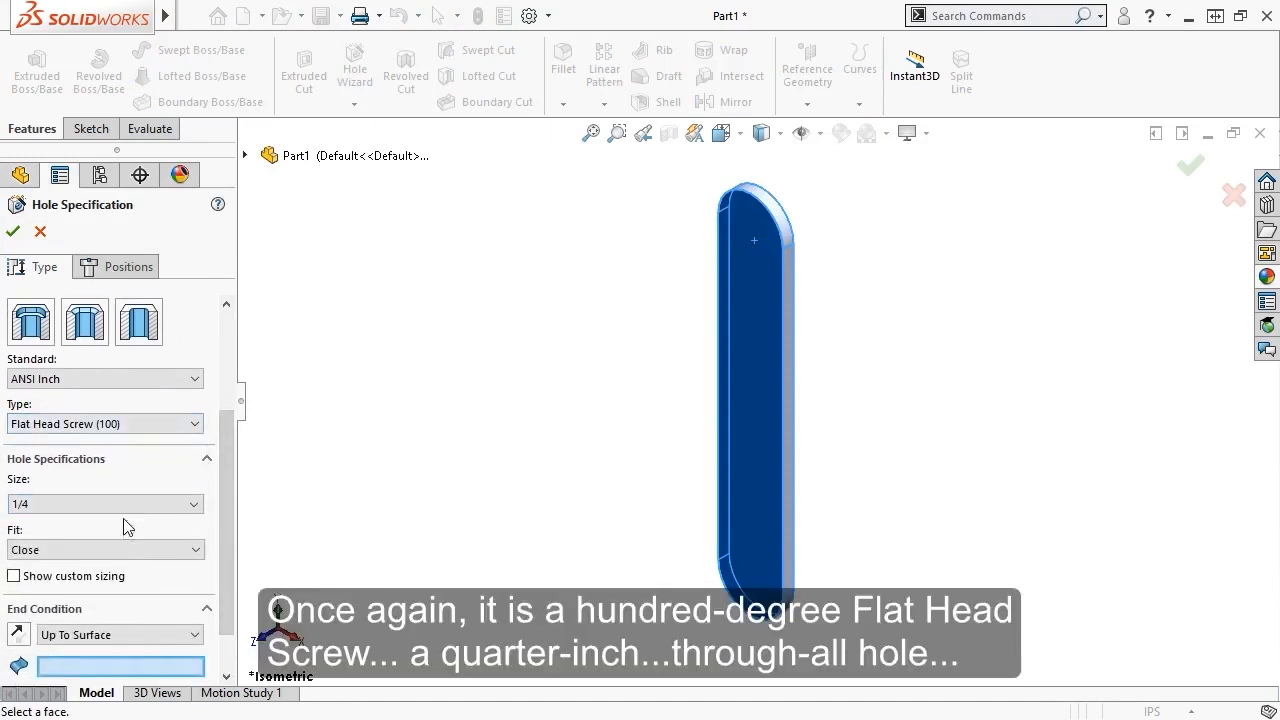
left_click(155, 635)
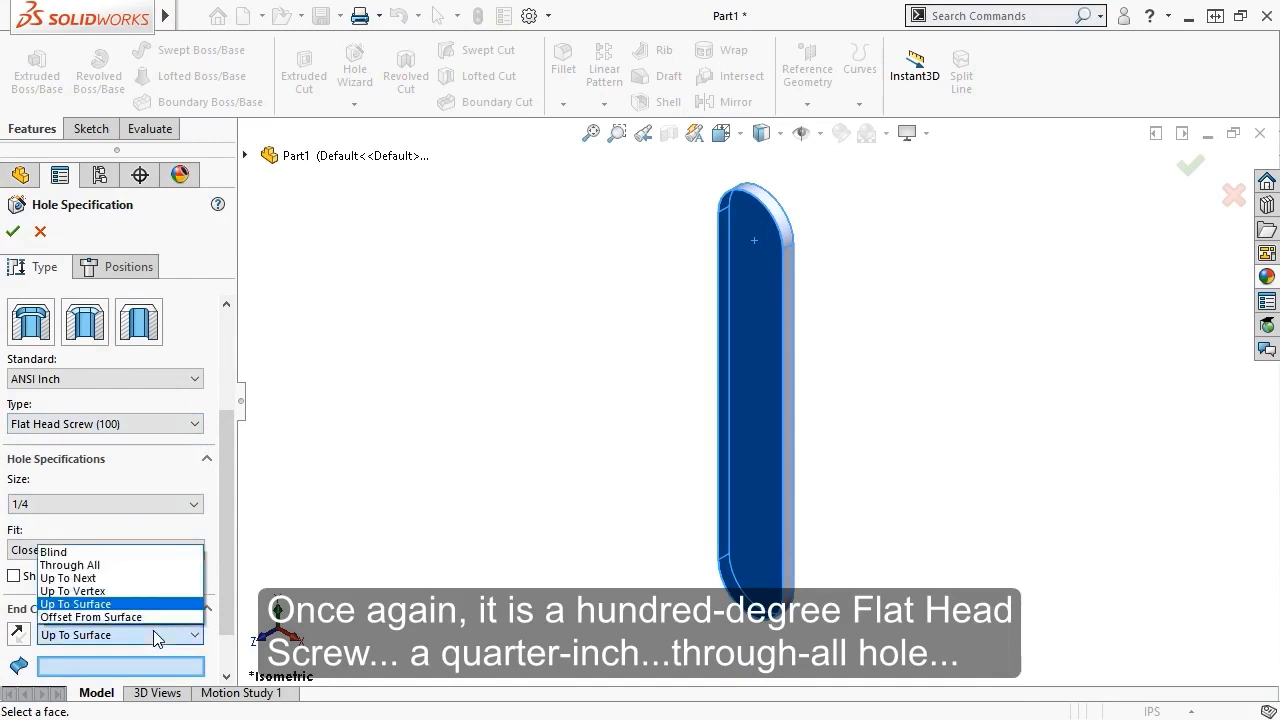
left_click(150, 565)
- Position the countersunk hole at the centre of the plate's upper arc and create it
left_click(118, 267)
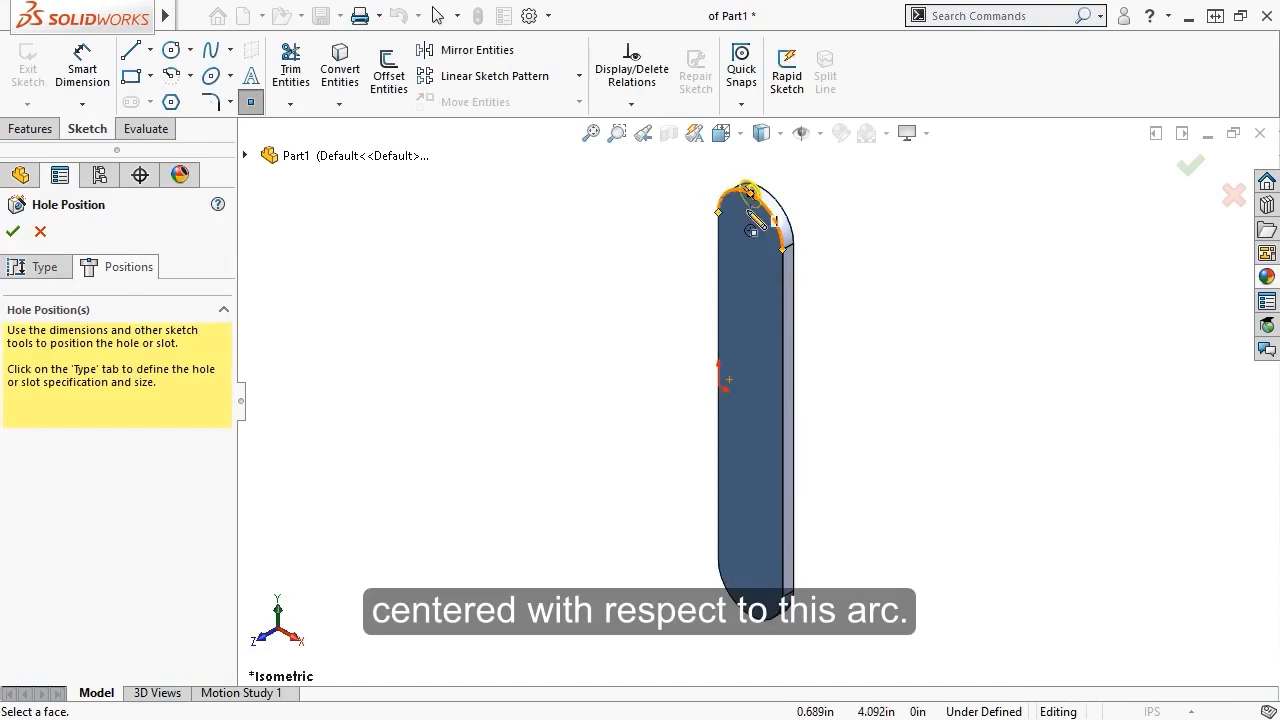
left_click(750, 231)
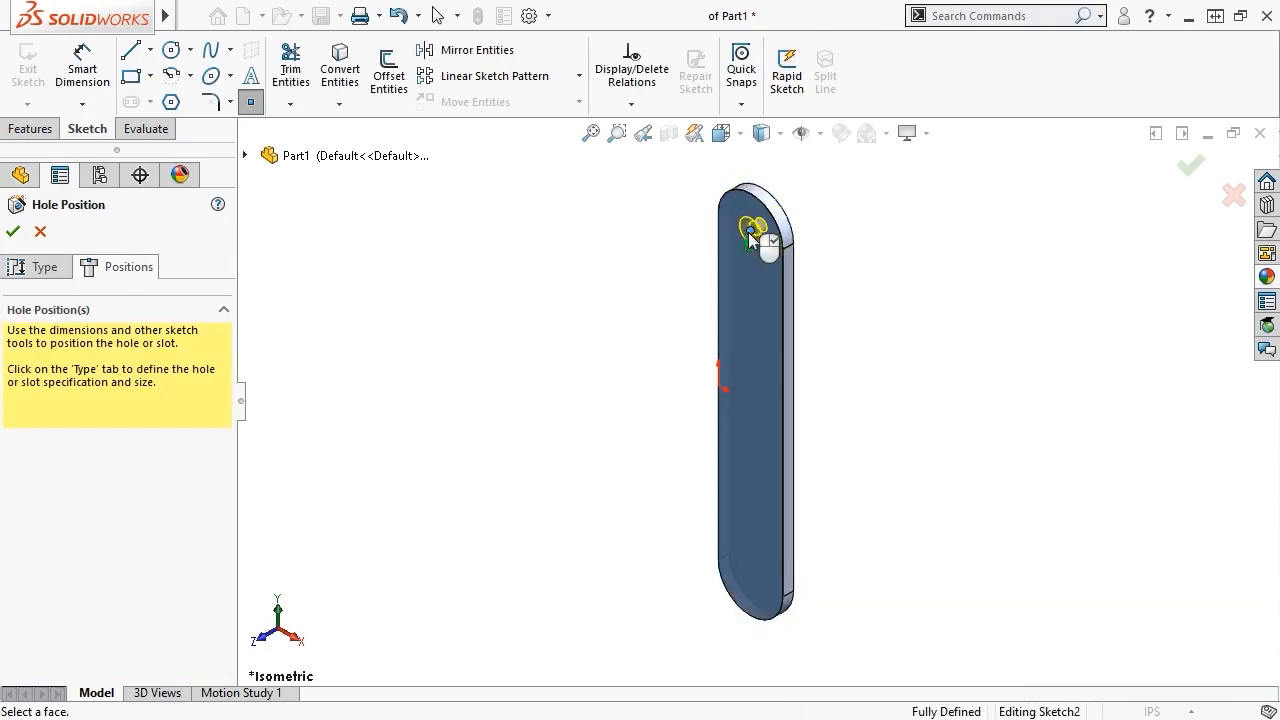
key("Escape")
left_click(13, 232)
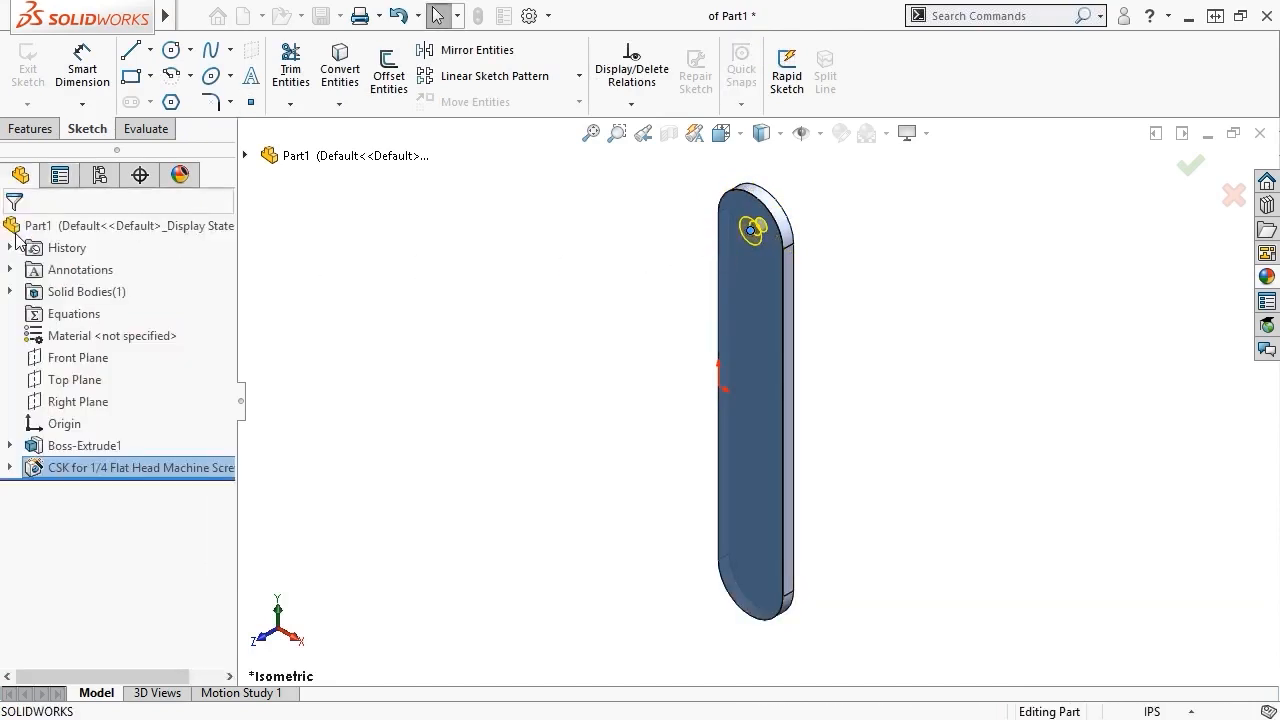
left_click(367, 322)
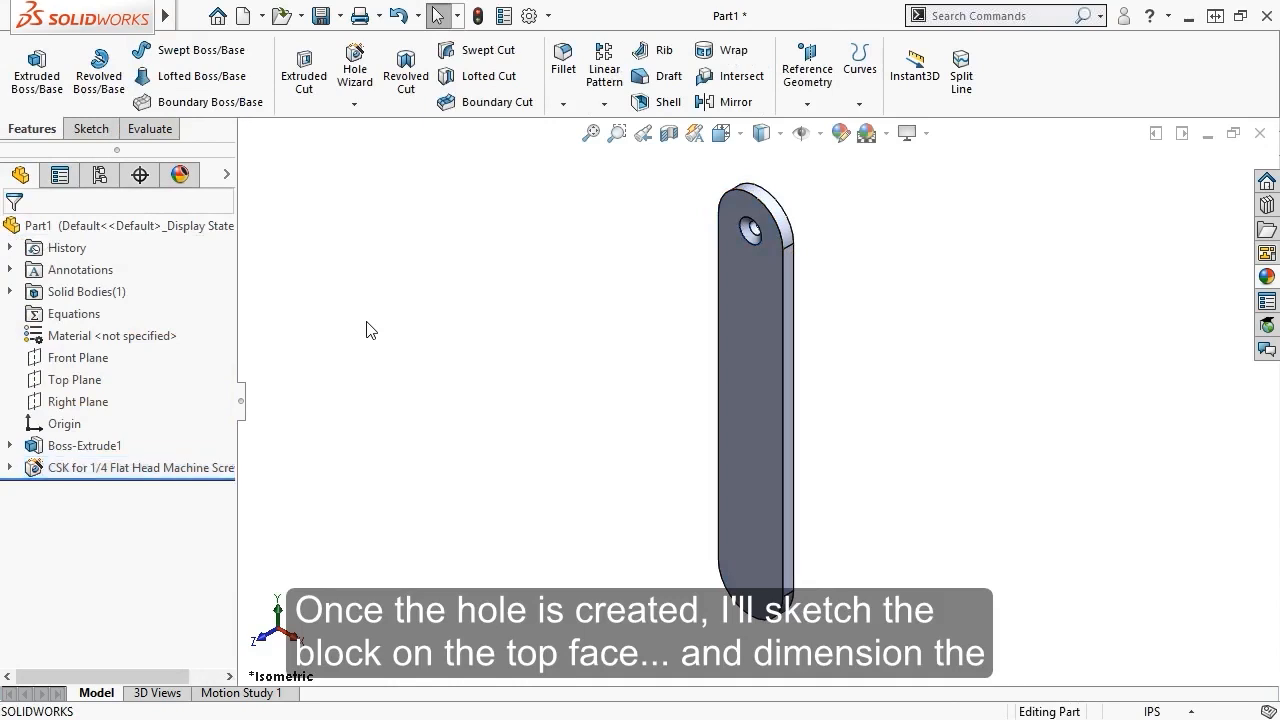
- On the plate's front face, sketch a rectangle about 1.04 in wide and 0.62 in high below the hole
left_click(727, 330)
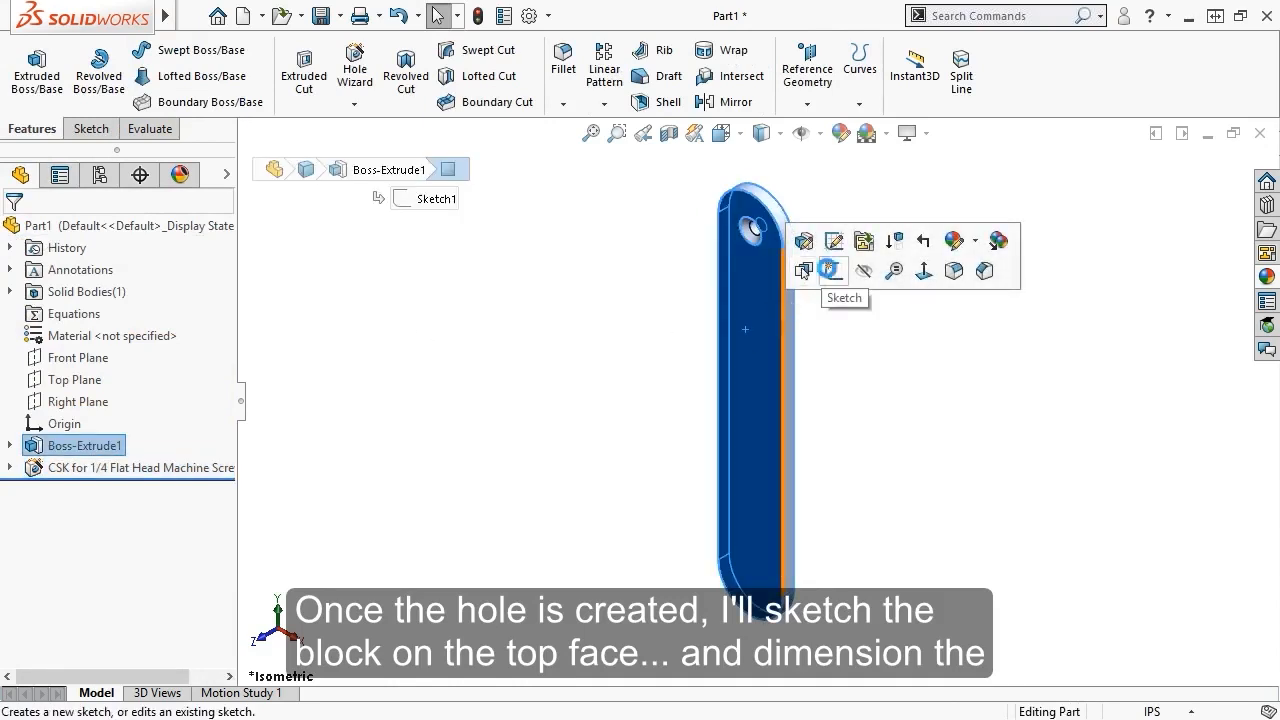
left_click(829, 270)
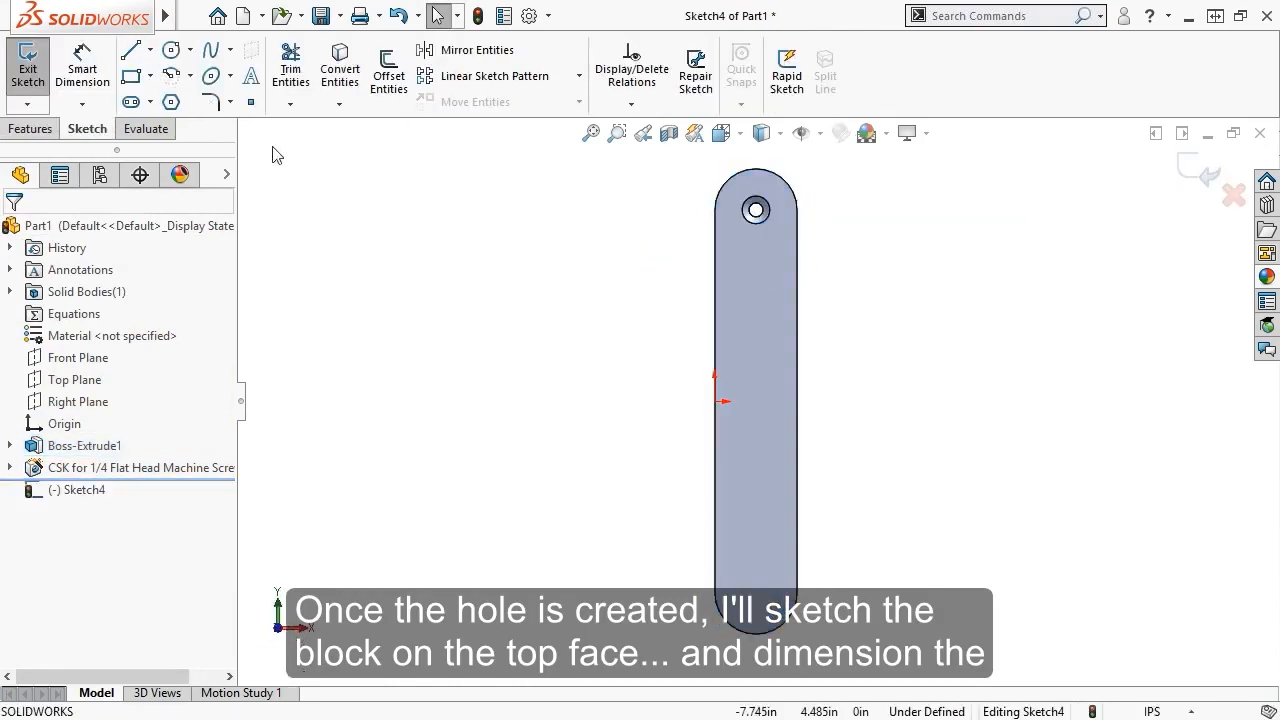
left_click(130, 78)
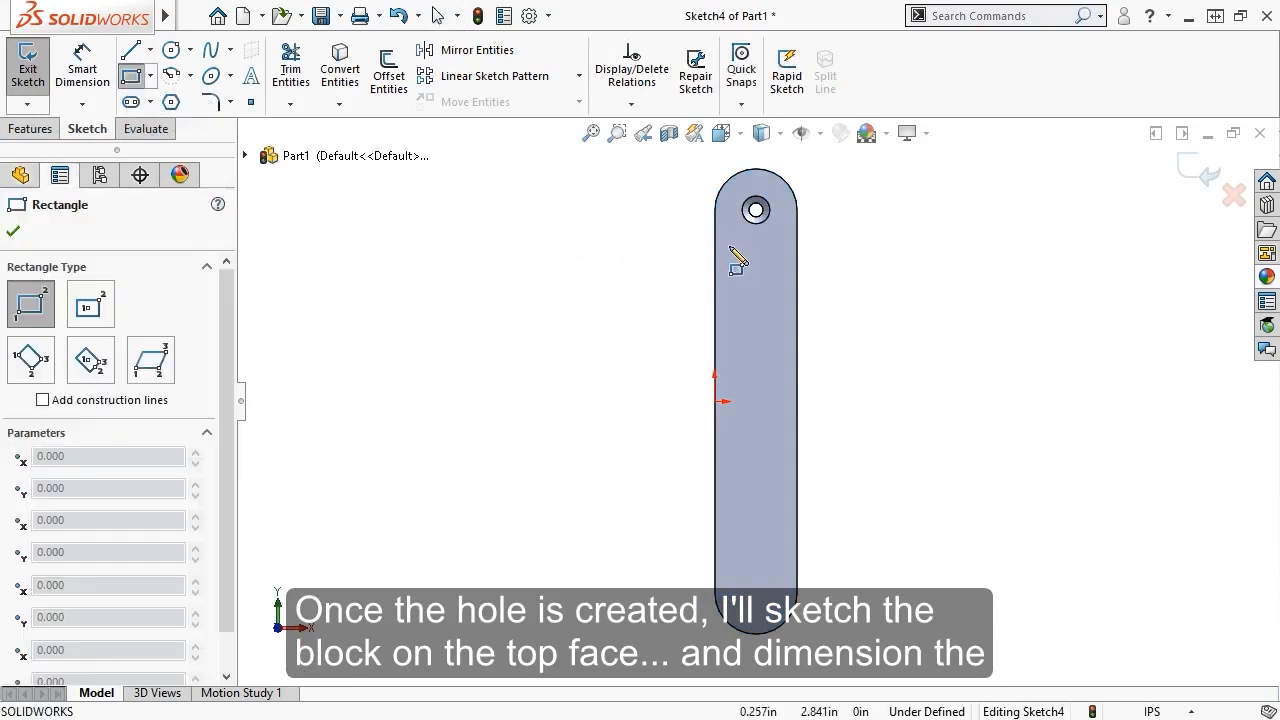
mouse_move(729, 246)
left_mouse_down()
mouse_move(797, 289)
mouse_move(788, 279)
left_mouse_up()
key("Escape")
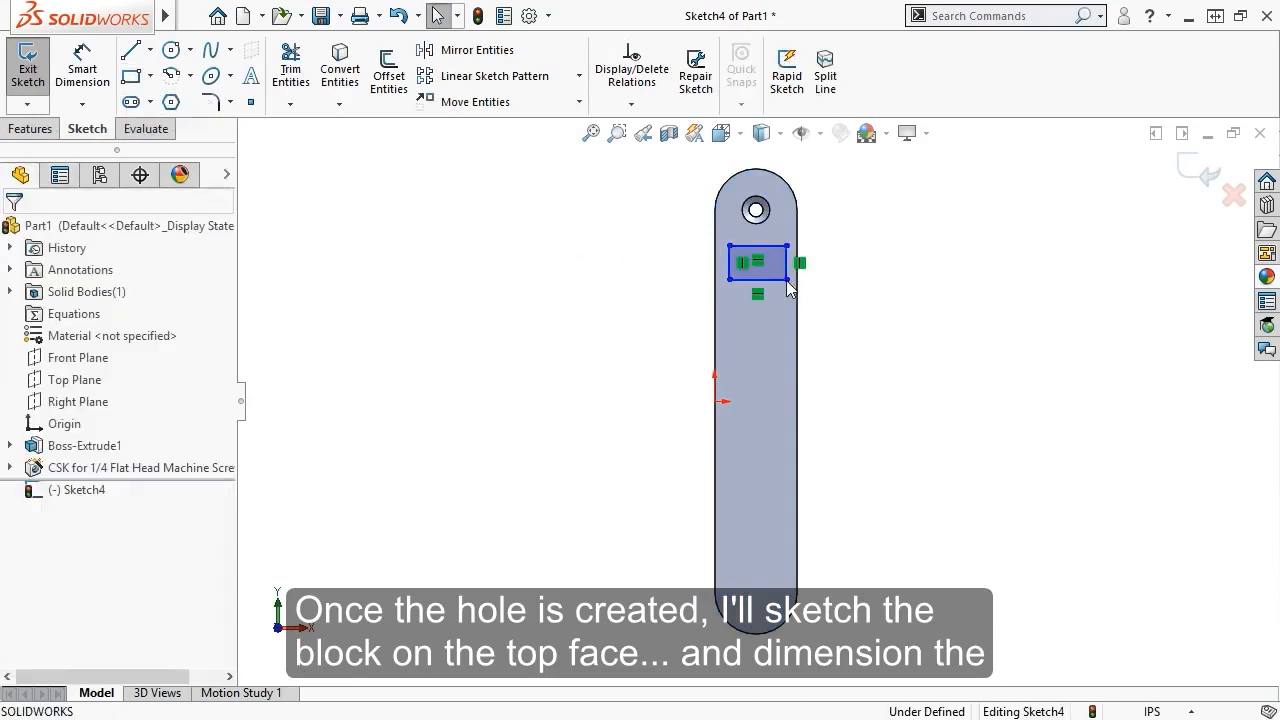
- Dimension the rectangle's height to 0.5 in and its width to 0.75 in
left_click(75, 70)
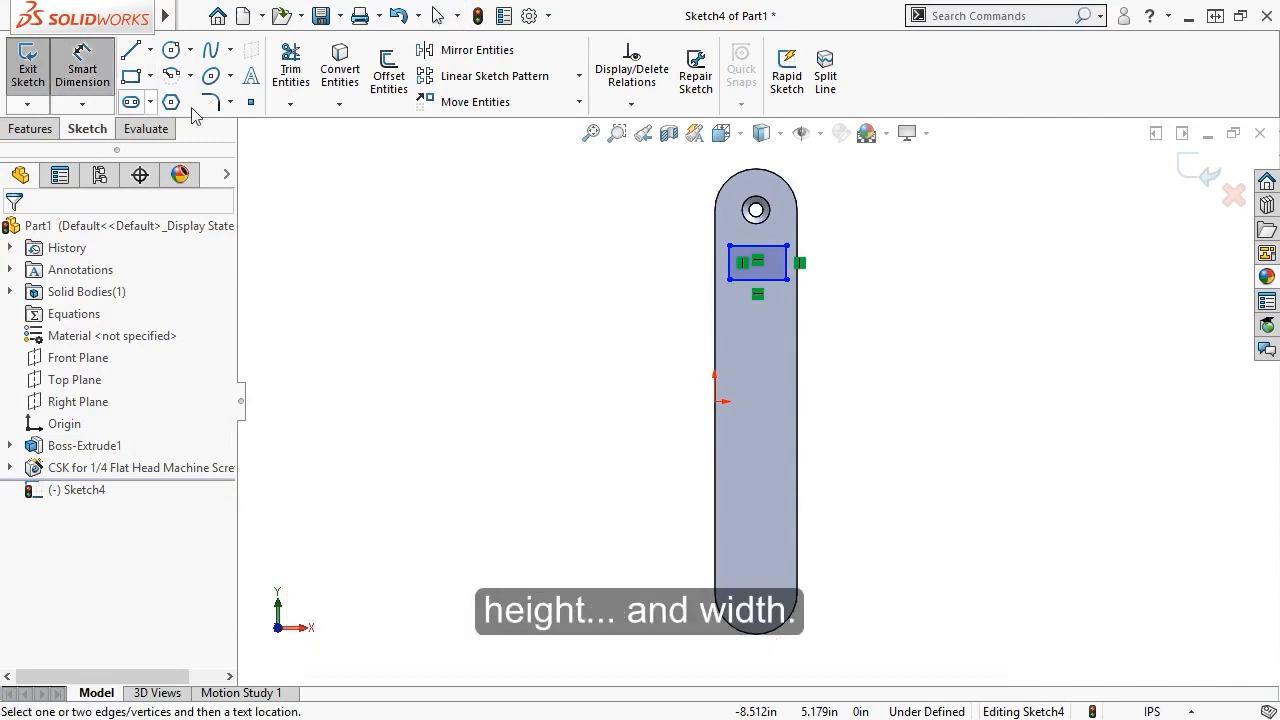
left_click(788, 265)
left_click(838, 265)
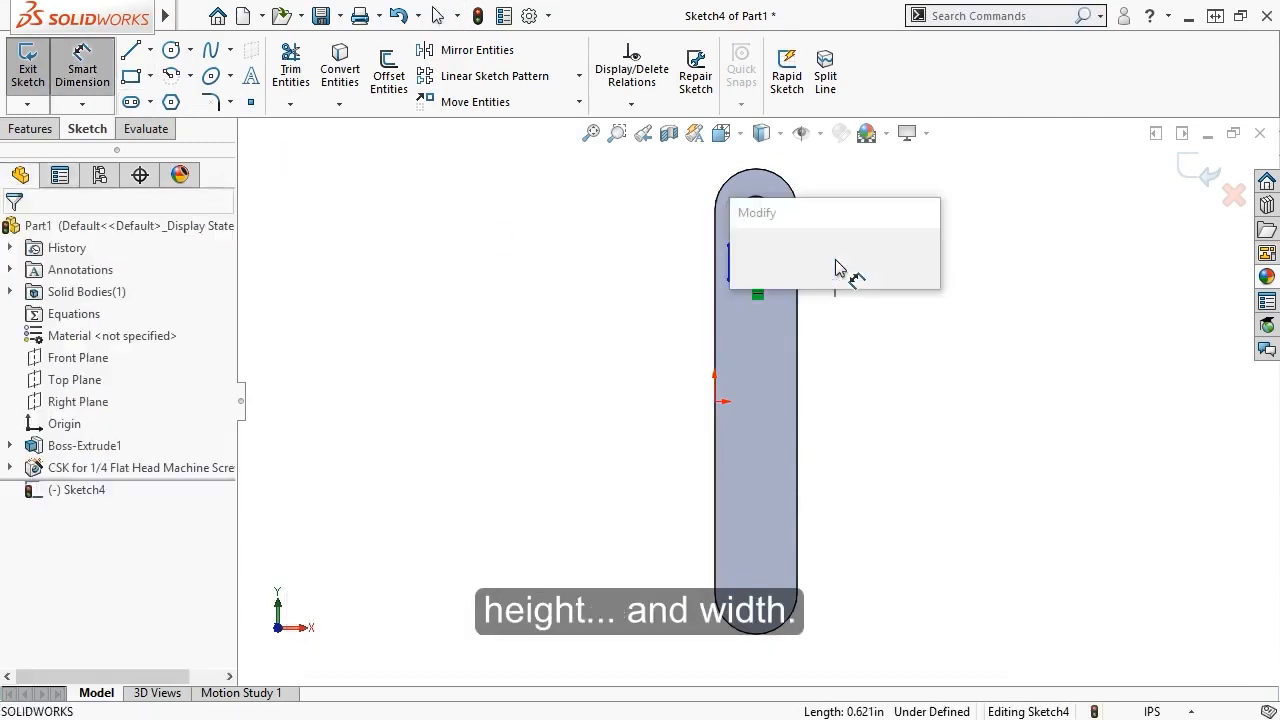
type("0.5")
key("Return")
left_click(772, 279)
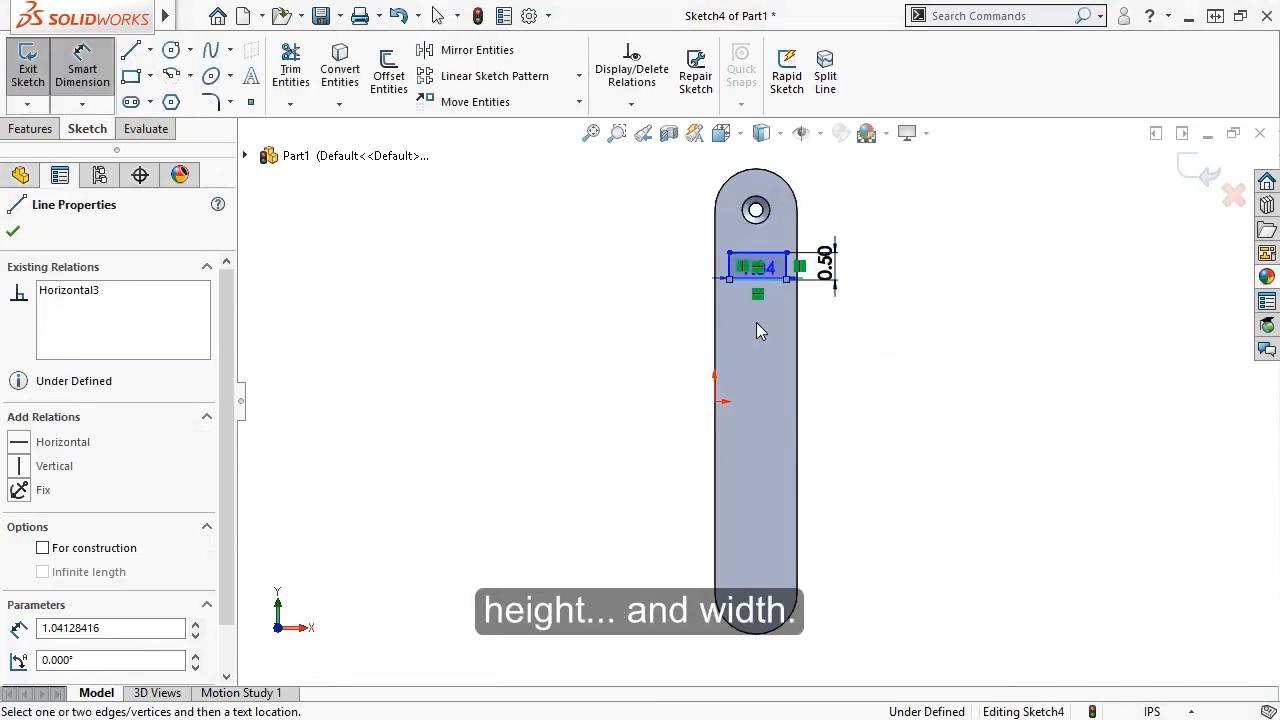
left_click(760, 331)
type(".75")
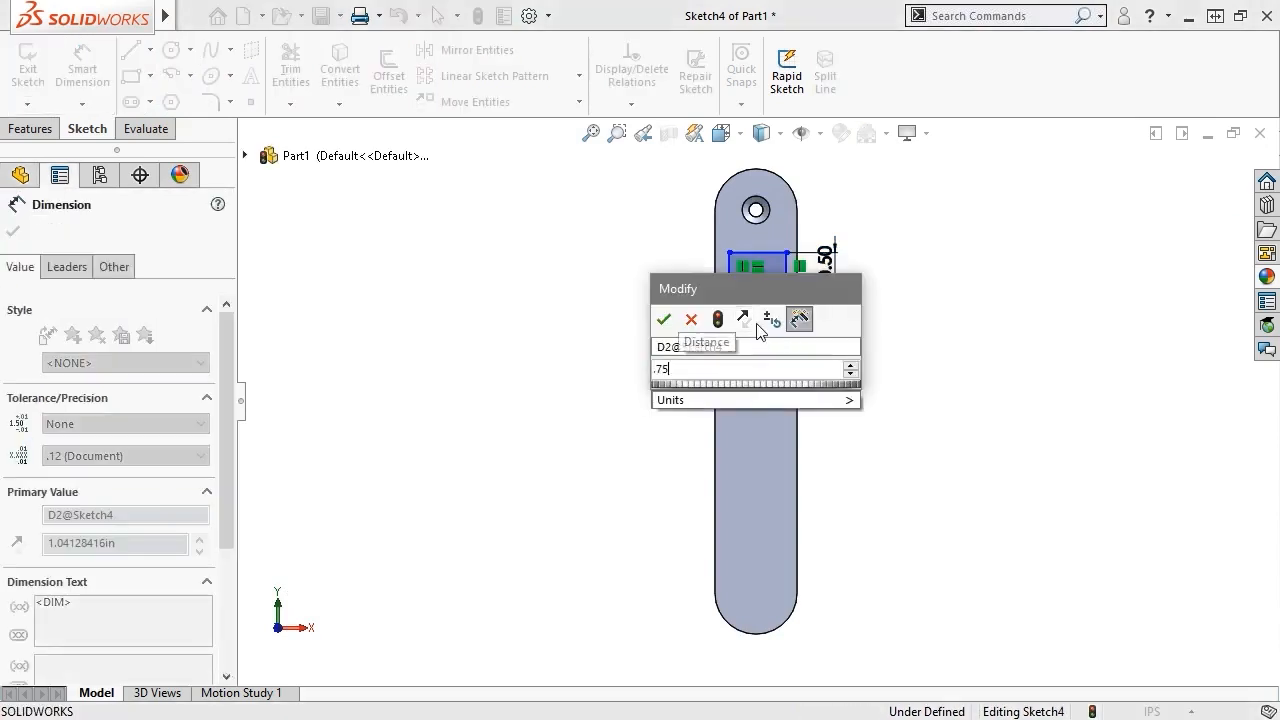
key("Return")
left_click(758, 333)
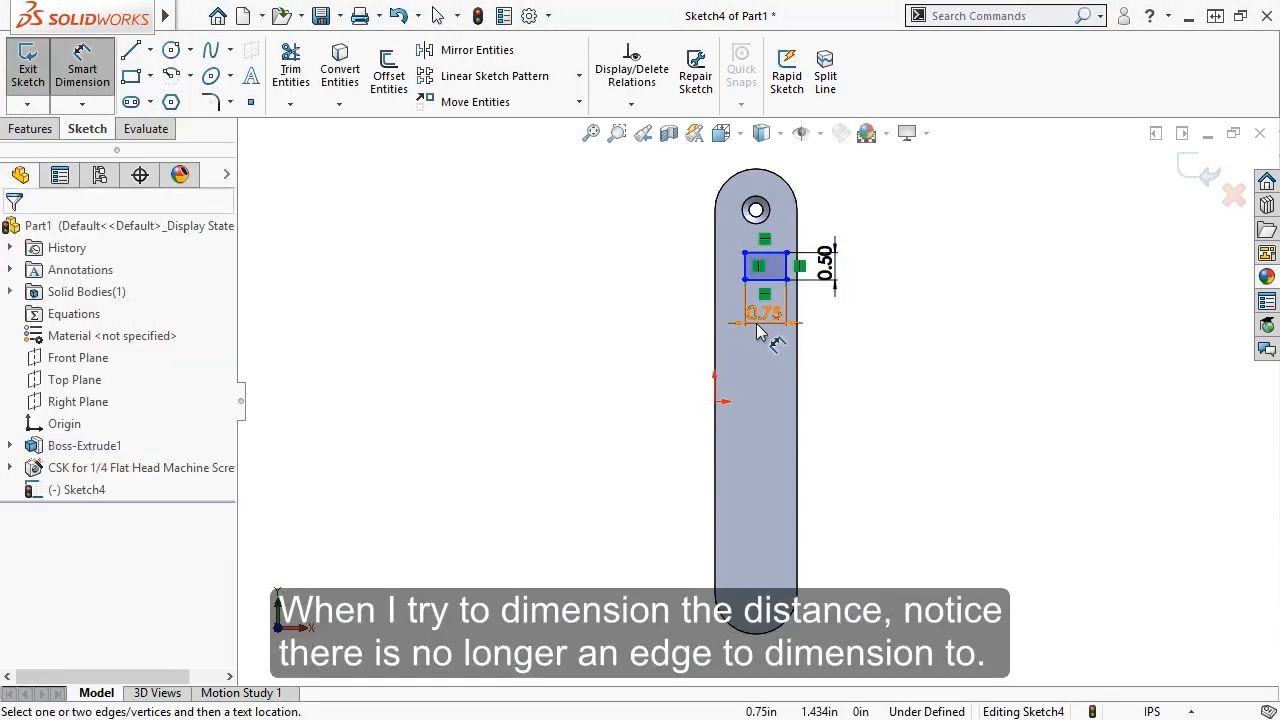
- Dimension the rectangle's lower edge 2.5 in from the origin and slide the rectangle sideways to test its horizontal freedom
left_click(758, 281)
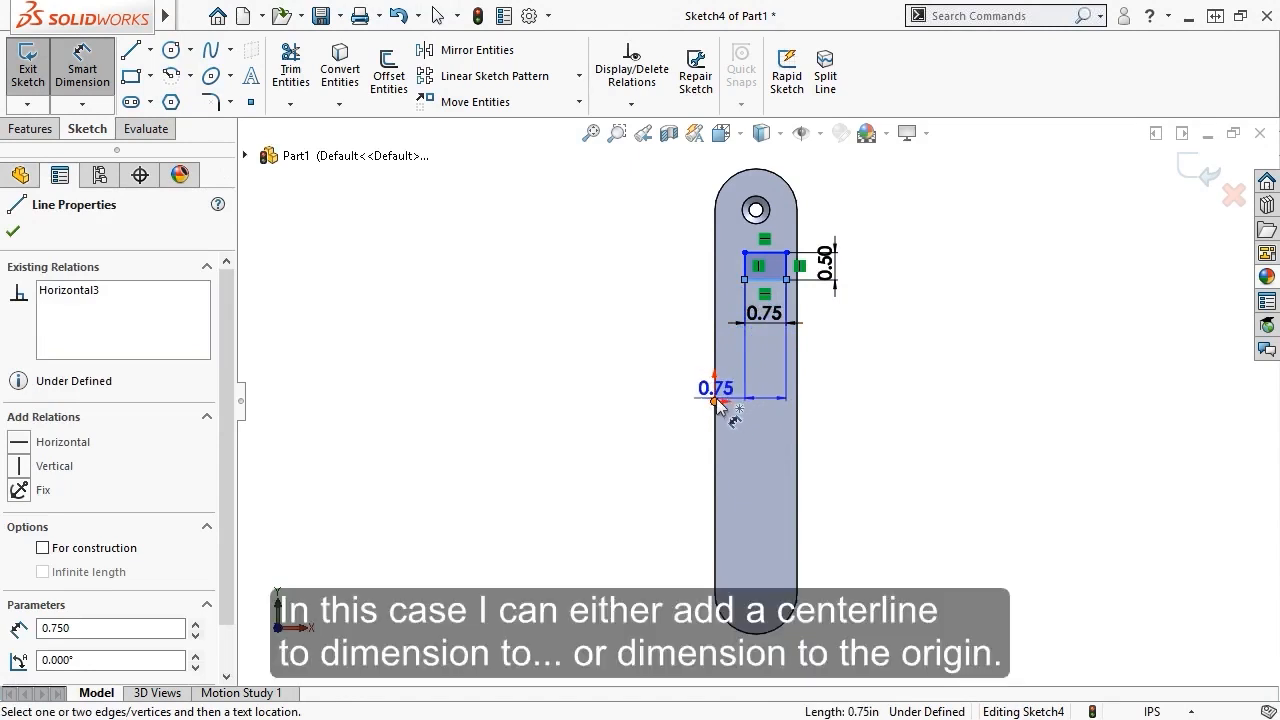
left_click(716, 400)
left_click(64, 423)
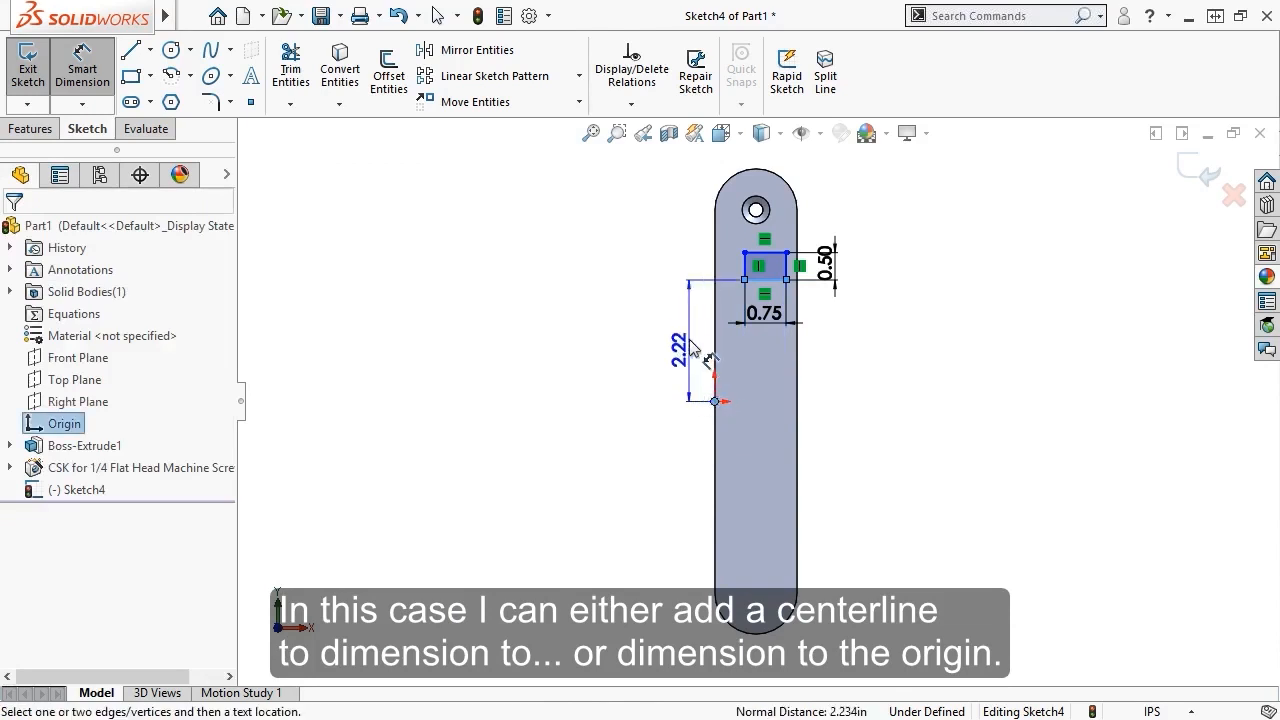
left_click(689, 331)
type("2.5")
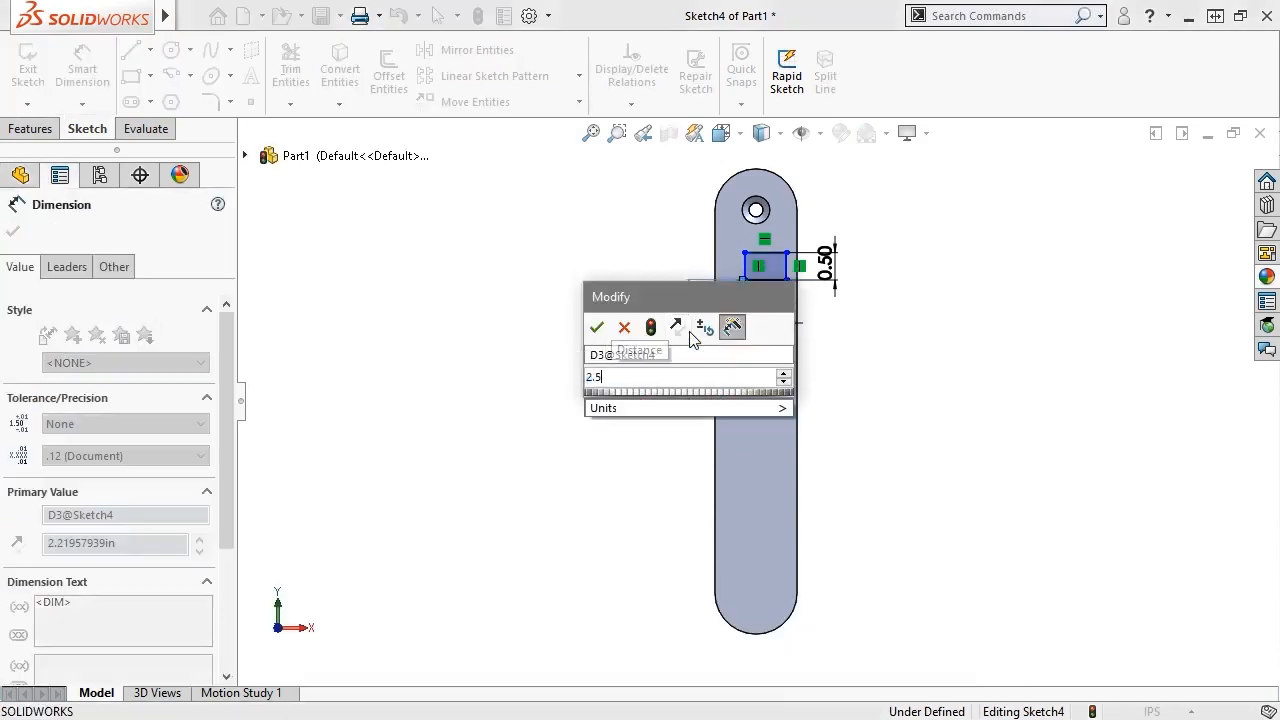
key("Return")
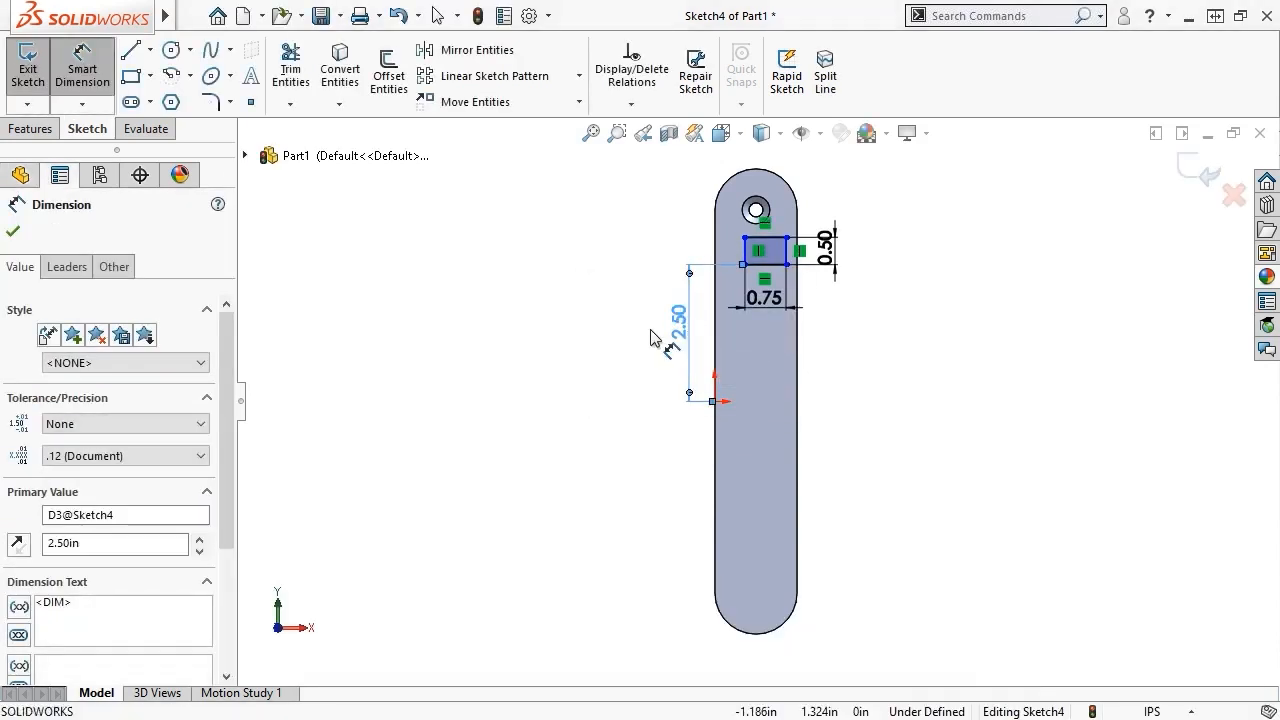
left_click(662, 335)
mouse_move(745, 245)
left_mouse_down()
mouse_move(680, 240)
mouse_move(735, 246)
left_mouse_up()
key("Escape")
- Draw a centerline from the midpoint of the rectangle's upper edge to the centre of the countersunk hole
scroll(764, 200, "down", 5)
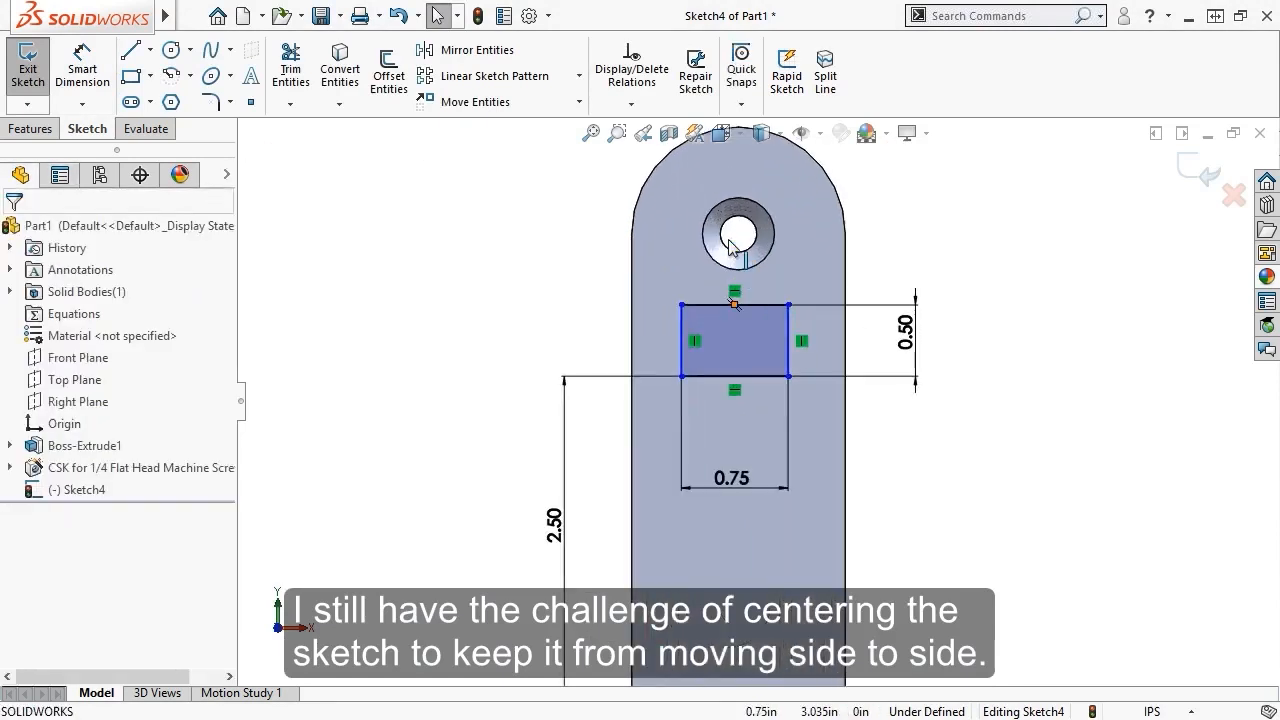
left_click(149, 50)
left_click(195, 101)
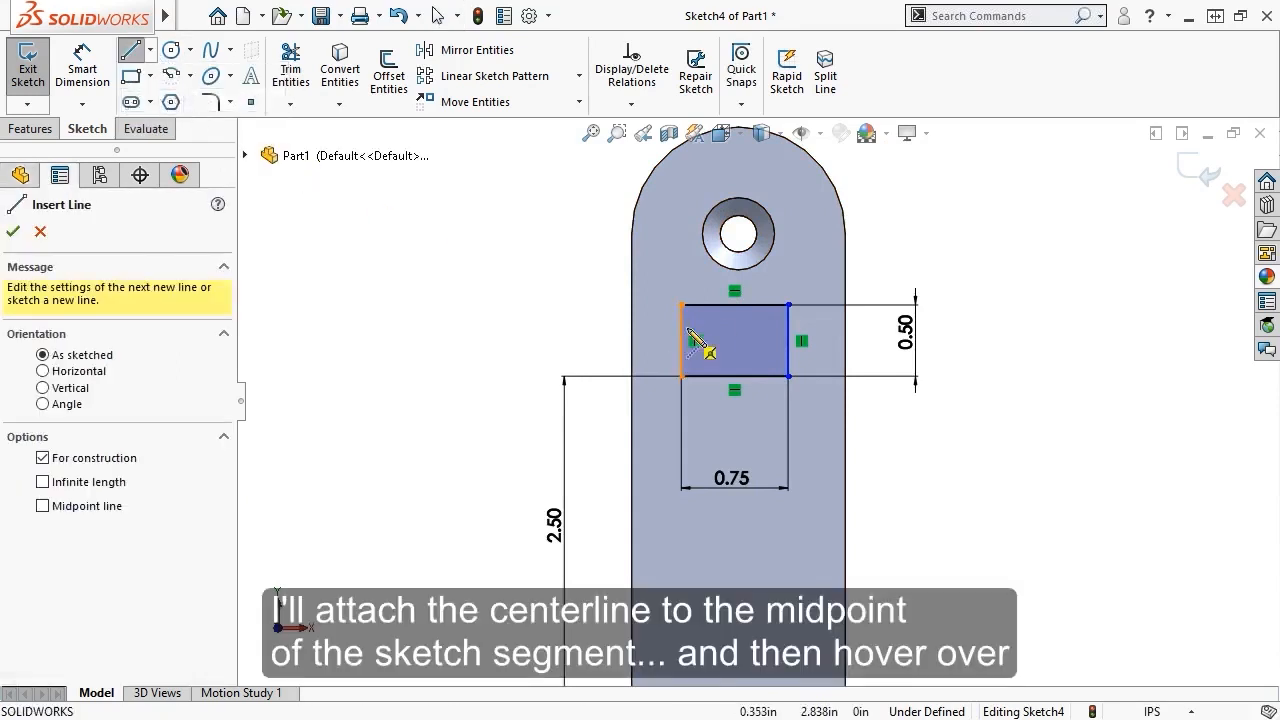
left_click(735, 304)
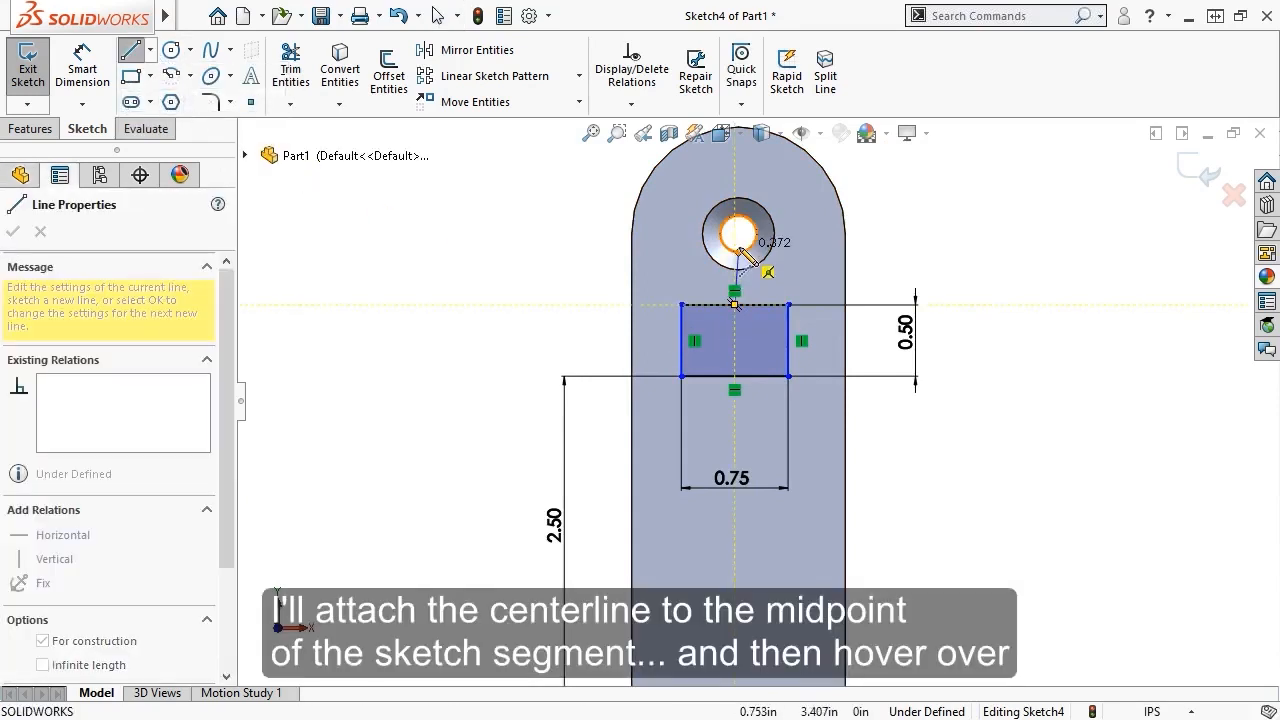
left_click(738, 234)
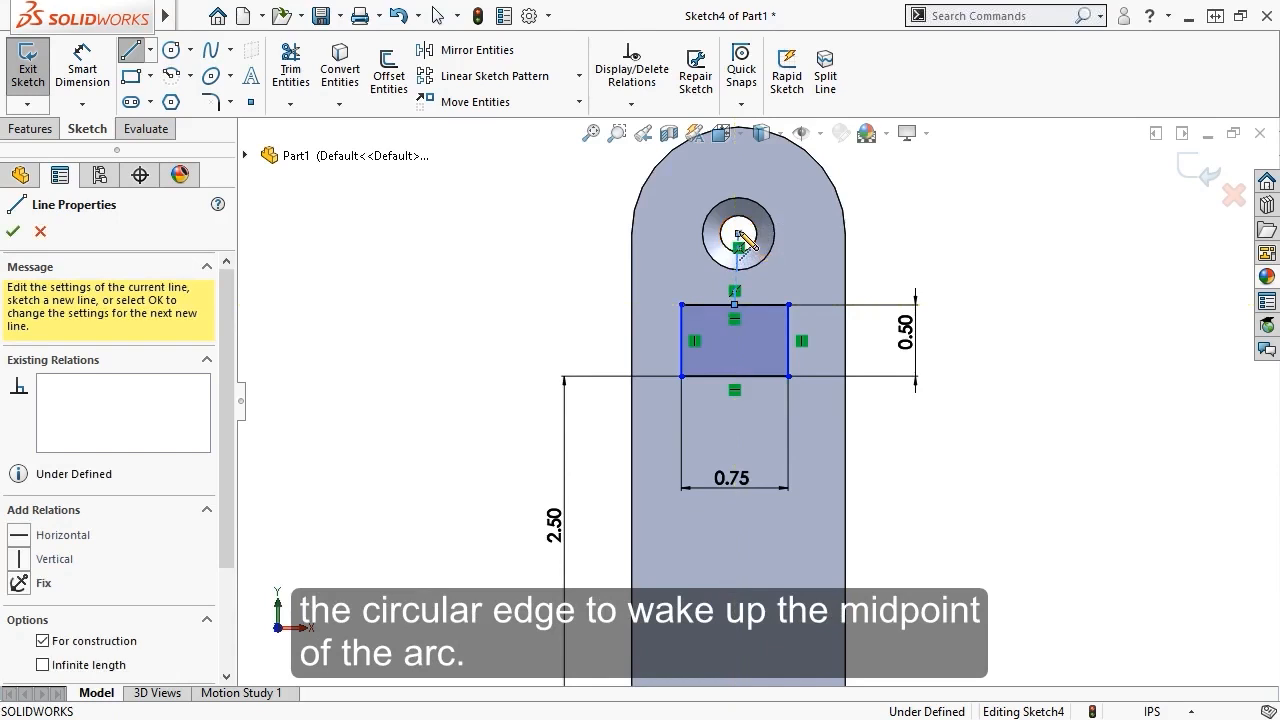
key("Escape")
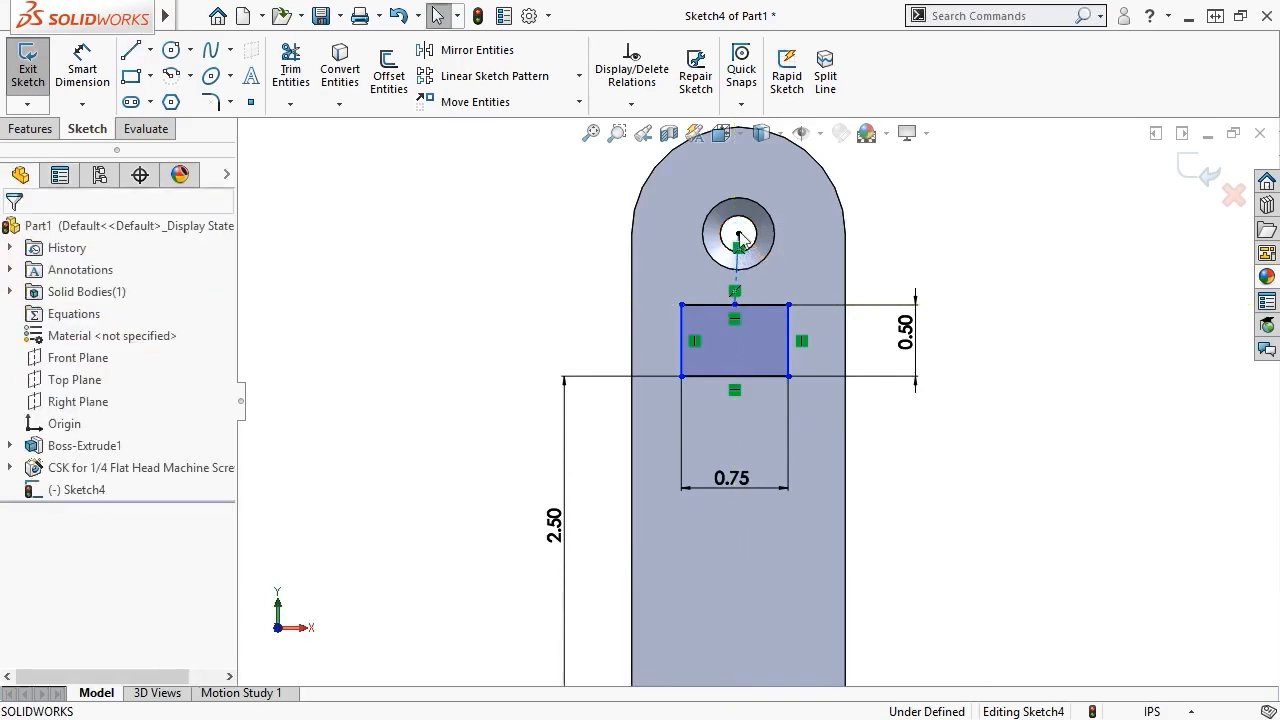
- Add a vertical relation to the centerline to centre the rectangle beneath the hole
left_click(737, 268)
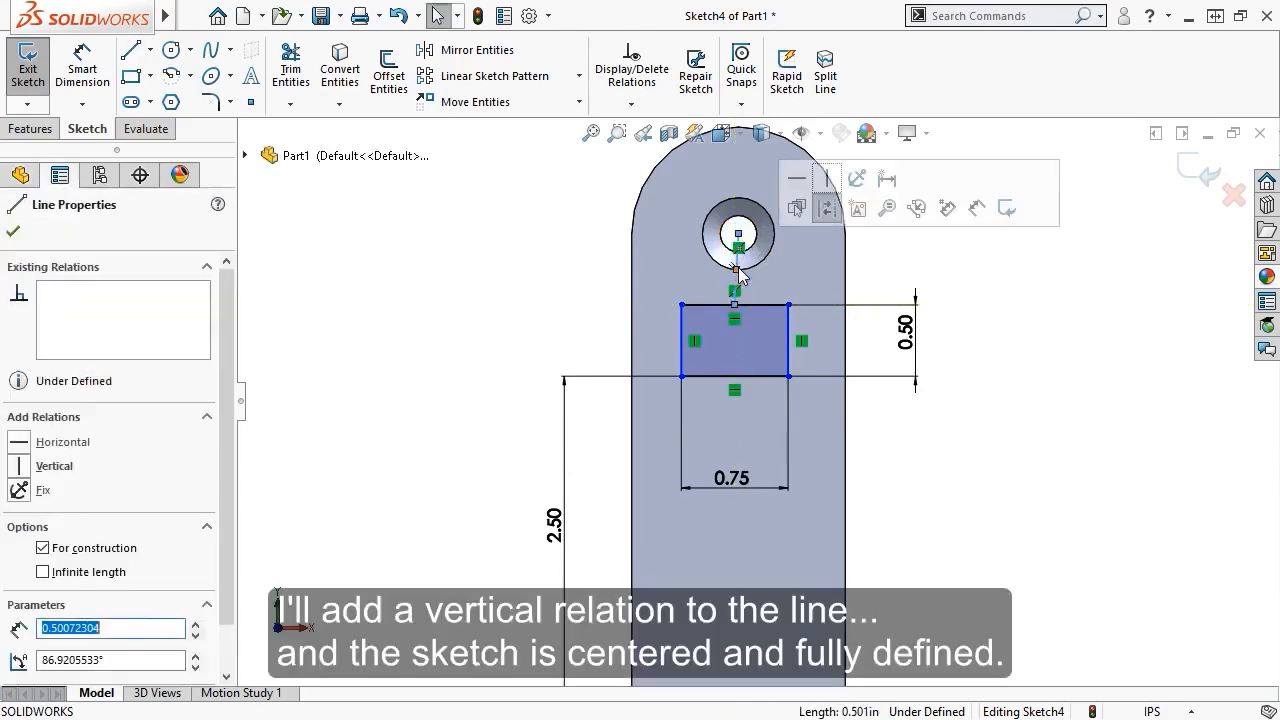
left_click(833, 180)
left_click(884, 273)
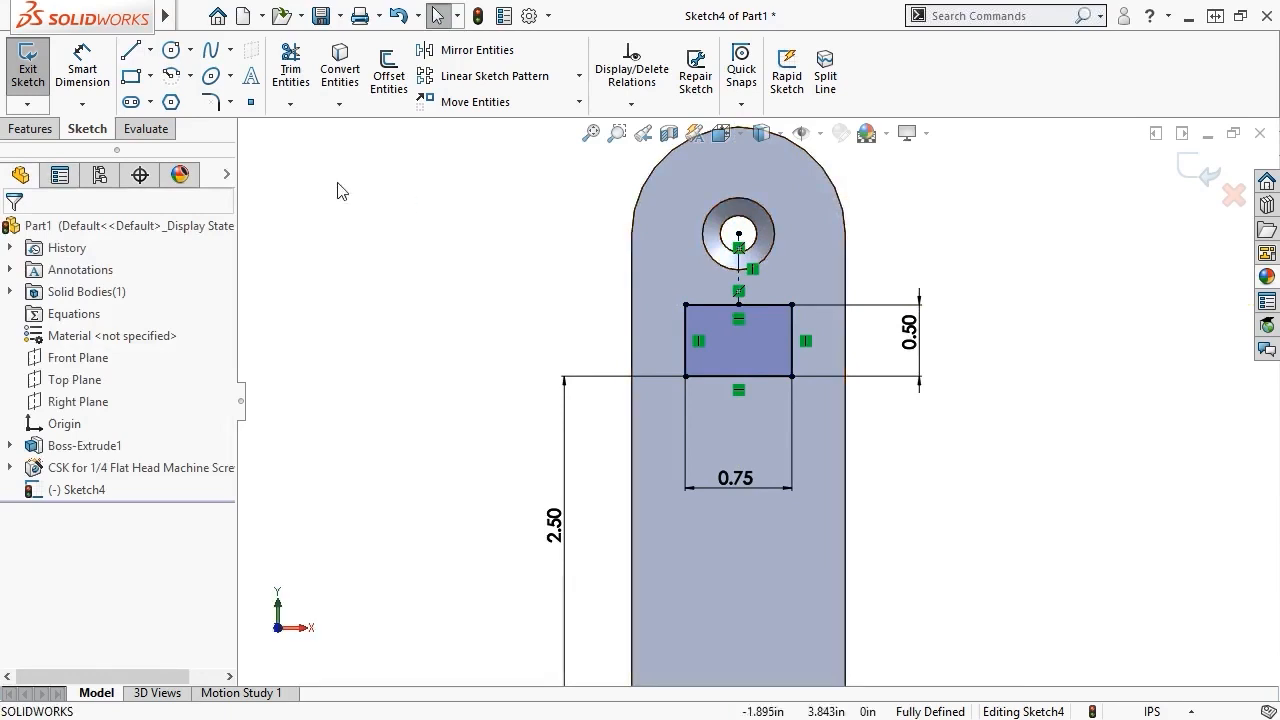
- Extrude the rectangle 0.5 in outward from the plate's front face as a block
left_click(30, 128)
left_click(37, 89)
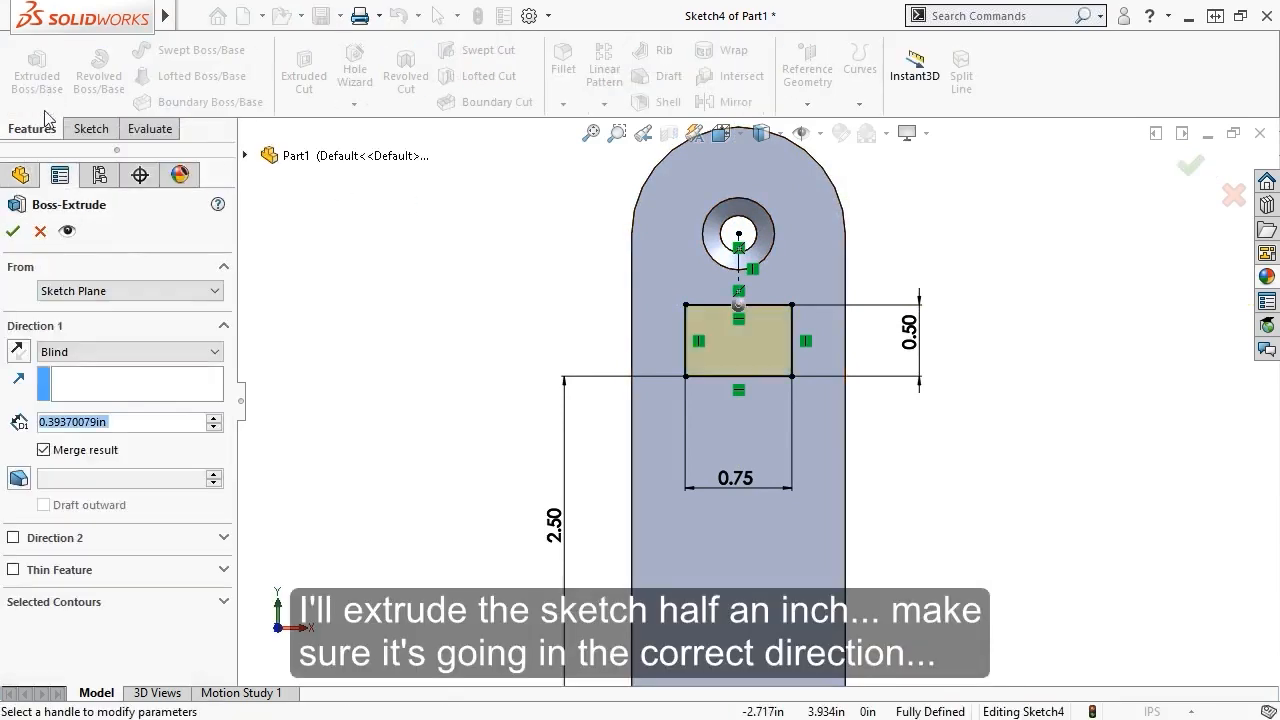
type("0.5")
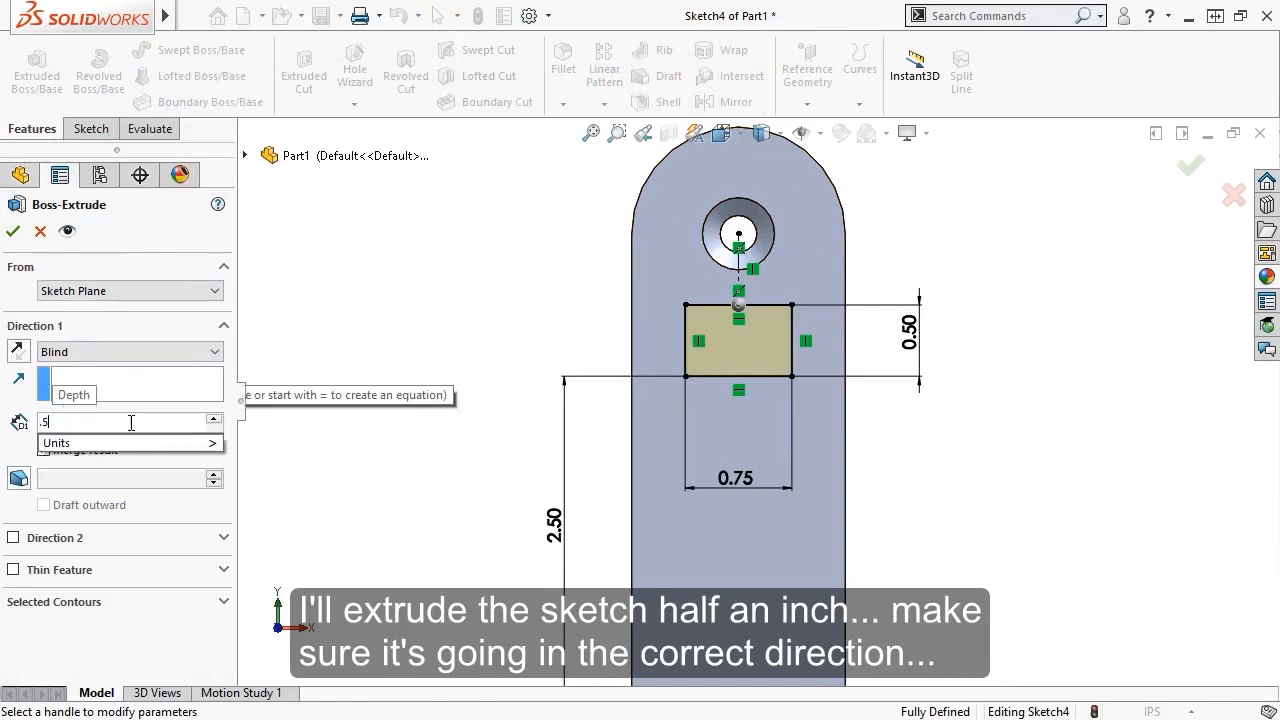
key("Return")
middle_click_drag(434, 340, 337, 371)
left_click(19, 232)
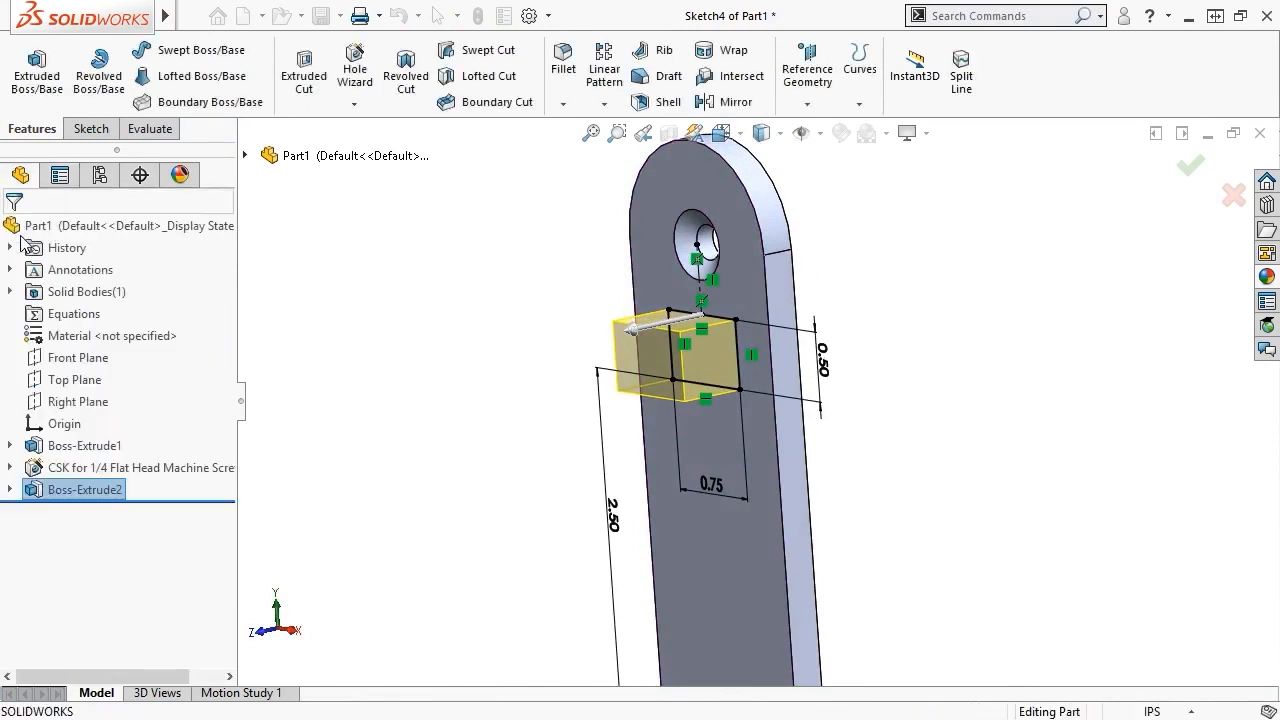
- Sketch a line along the front edge of the block's top face and close it with an outward semicircular arc
key("ctrl+7")
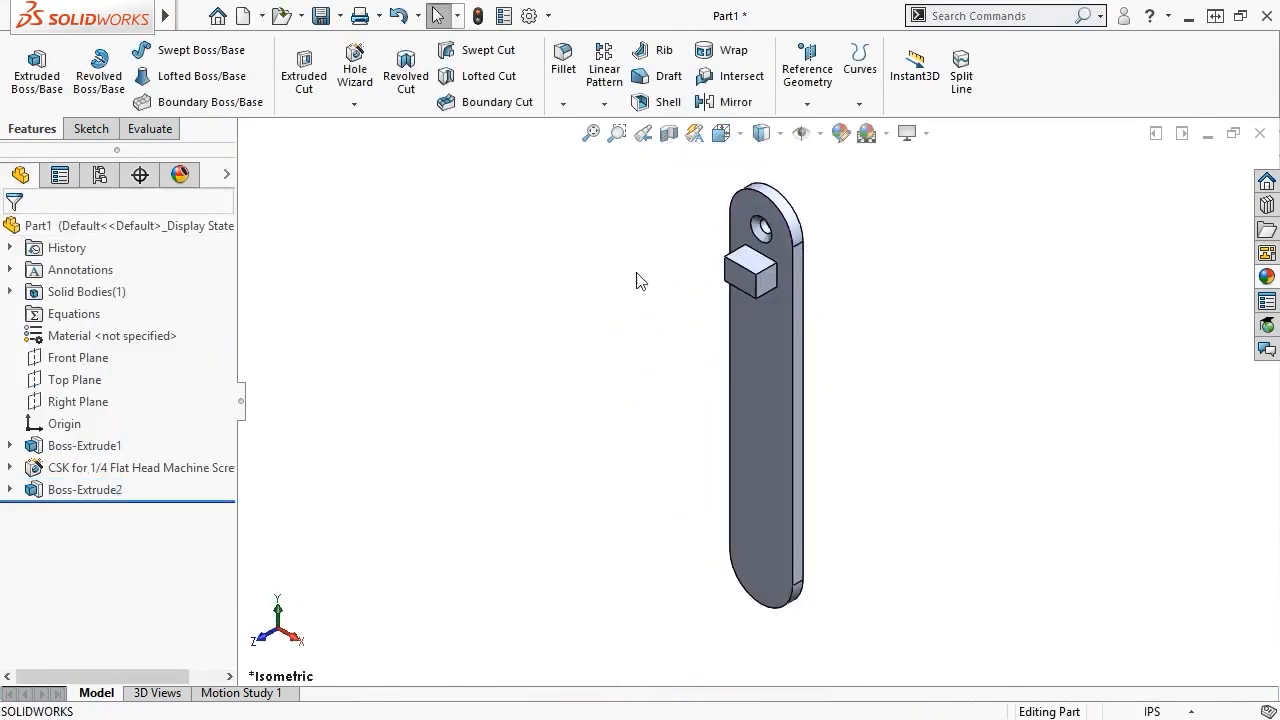
left_click(742, 271)
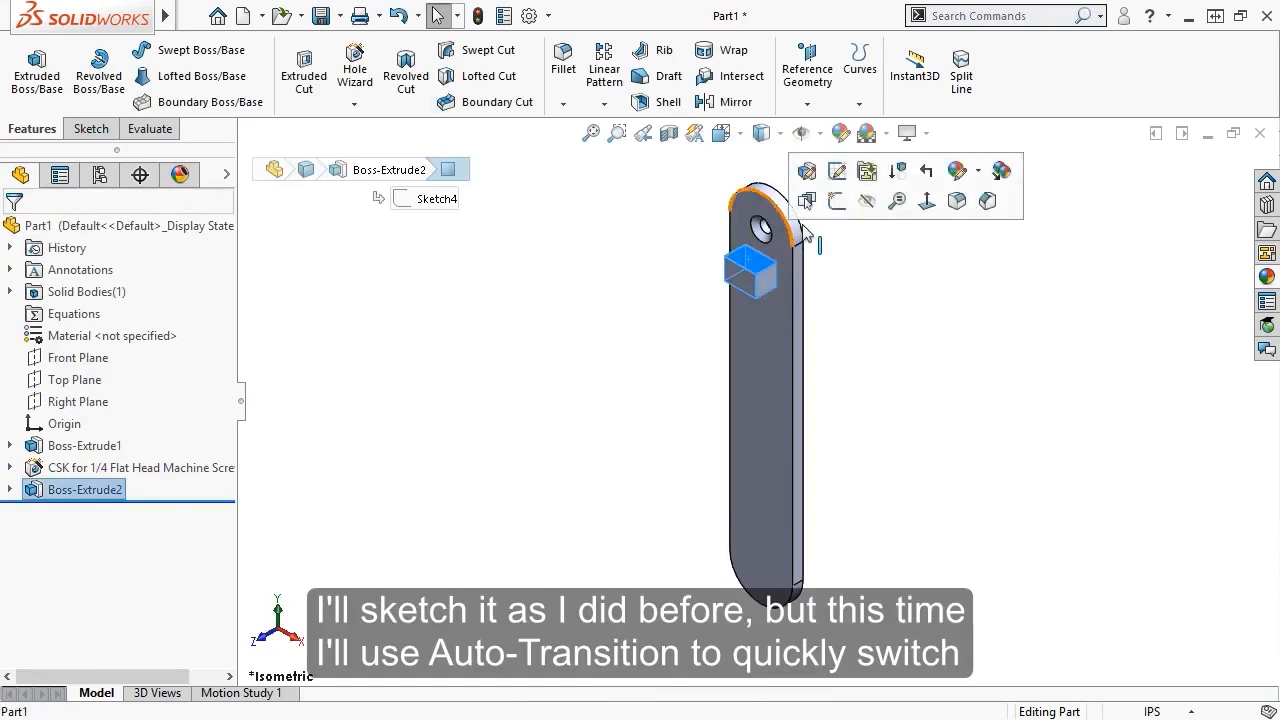
left_click(836, 203)
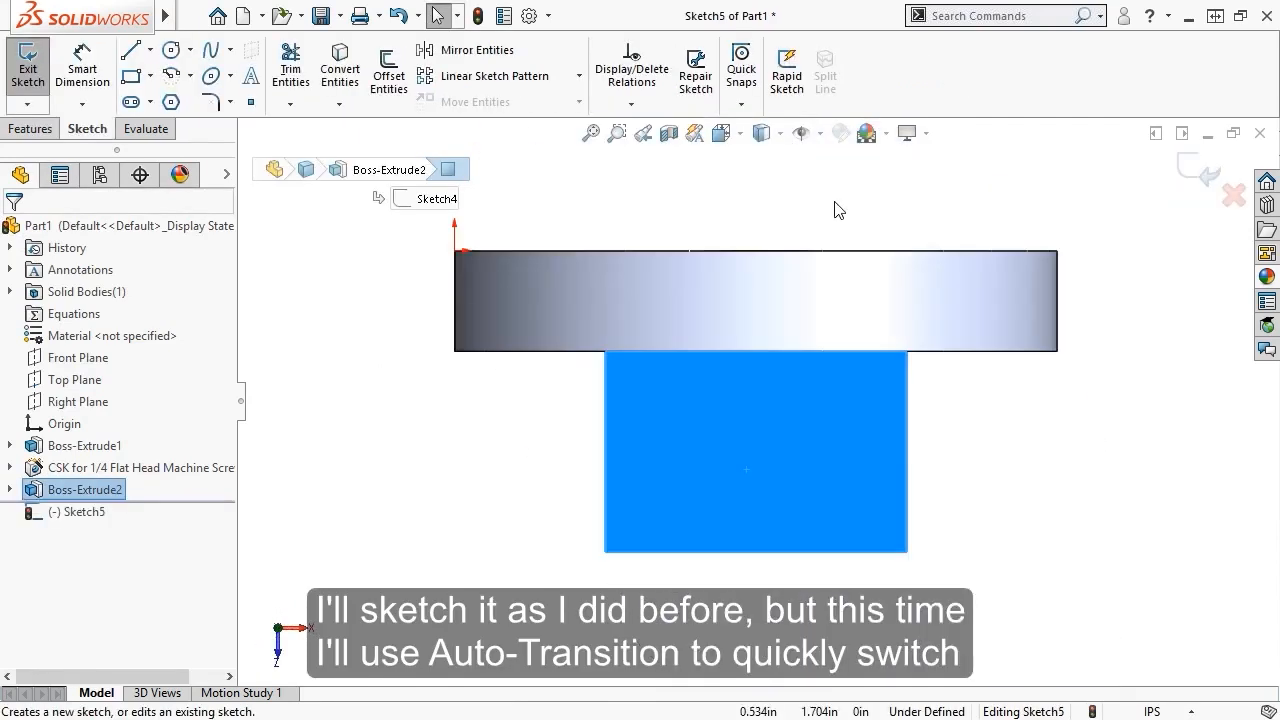
left_click(130, 52)
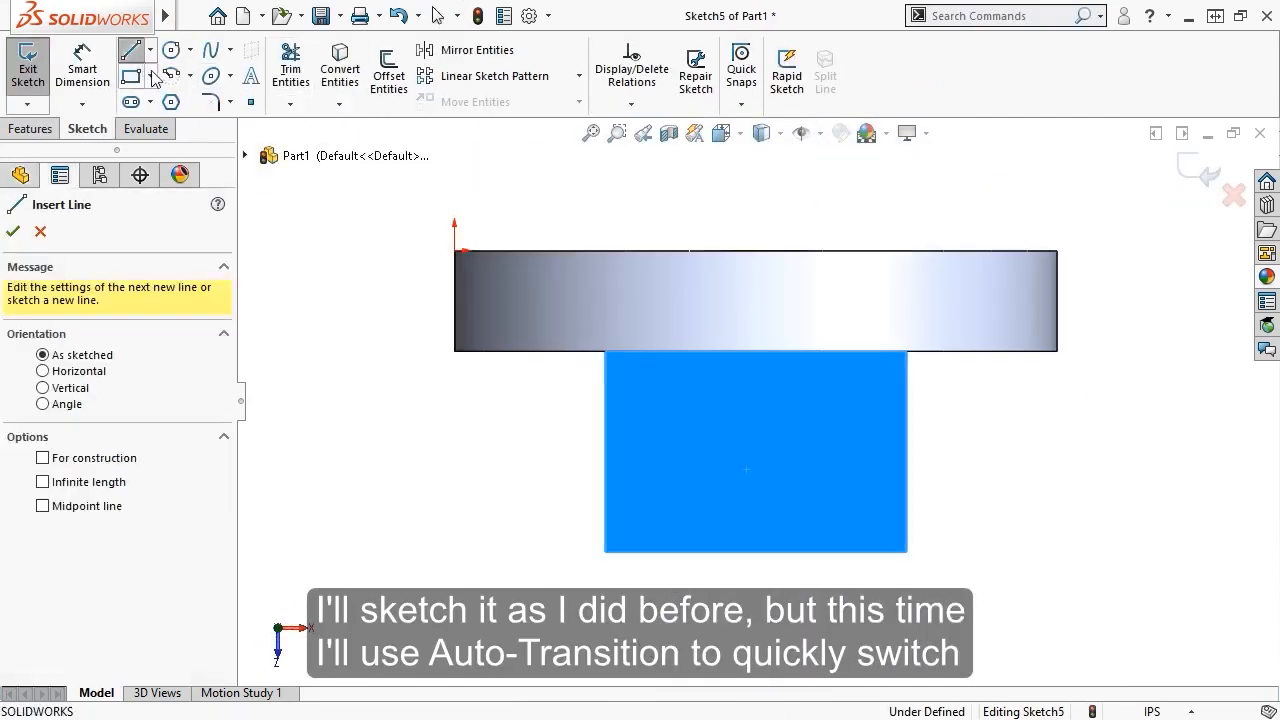
left_click(605, 552)
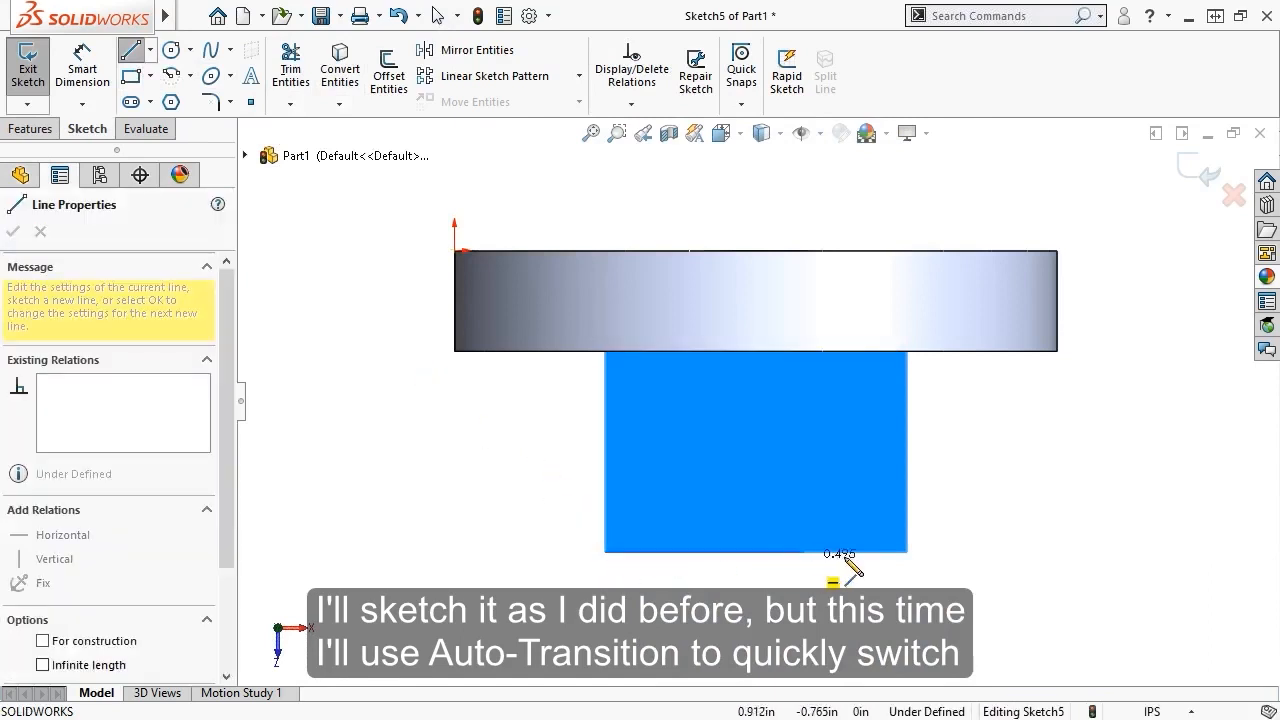
left_click(906, 552)
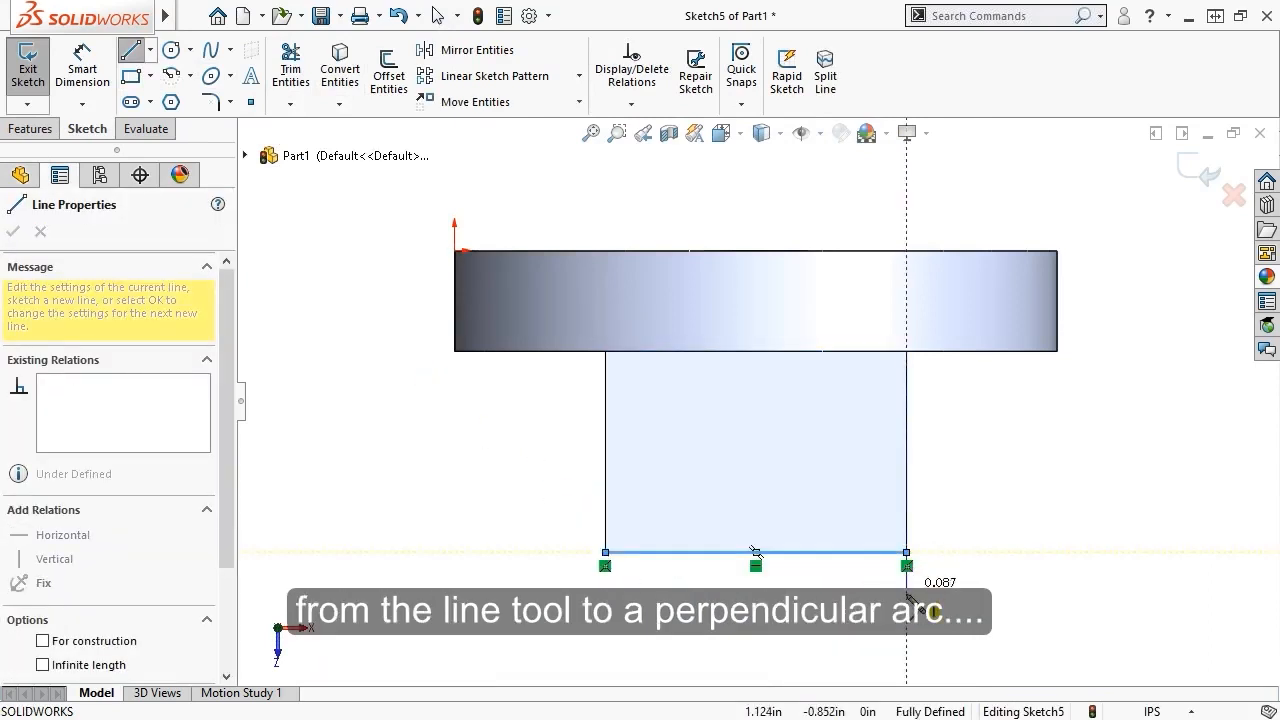
mouse_move(906, 560)
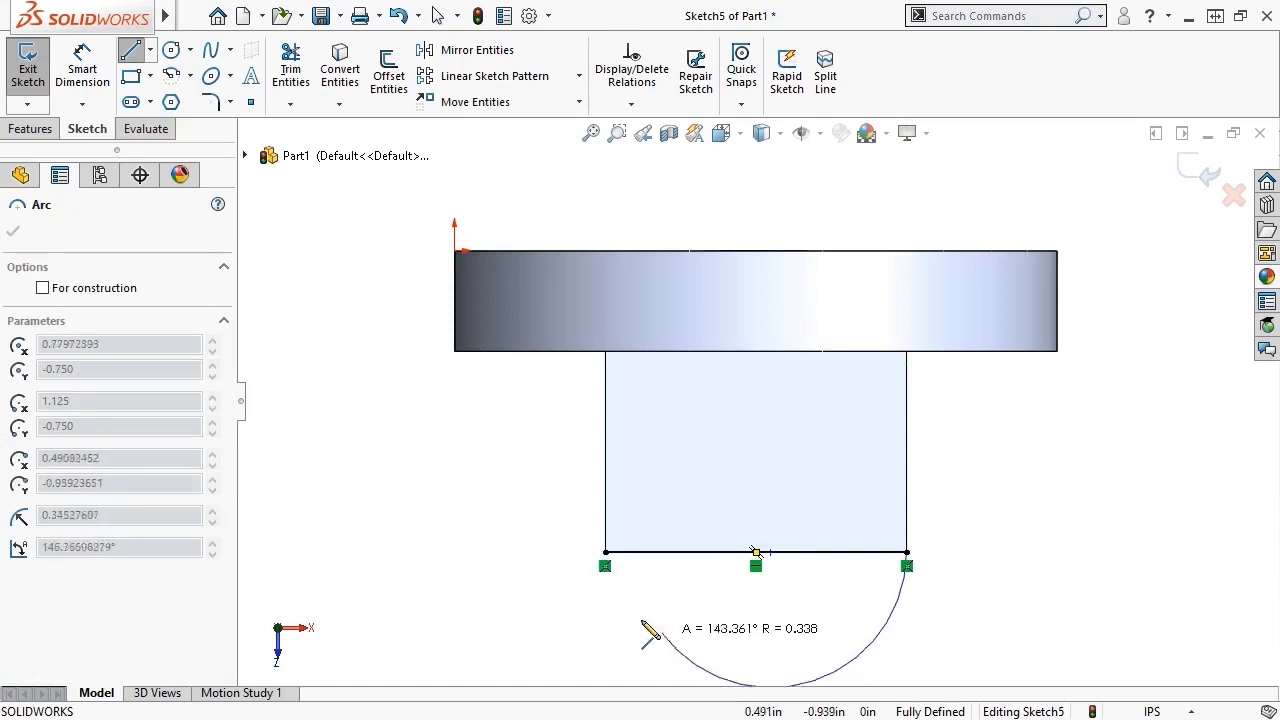
left_click(605, 553)
key("Escape")
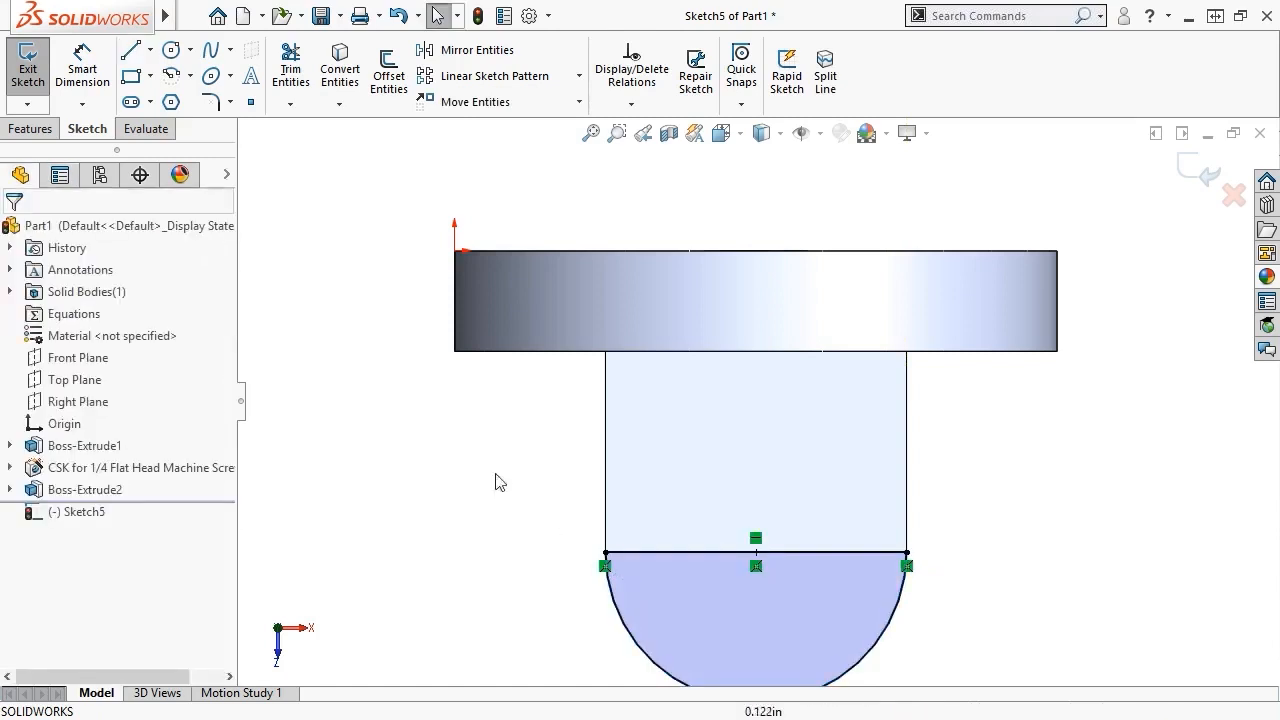
- Extrude the half-round profile Up To Surface, ending at the block's bottom face, to round off the boss
left_click(31, 129)
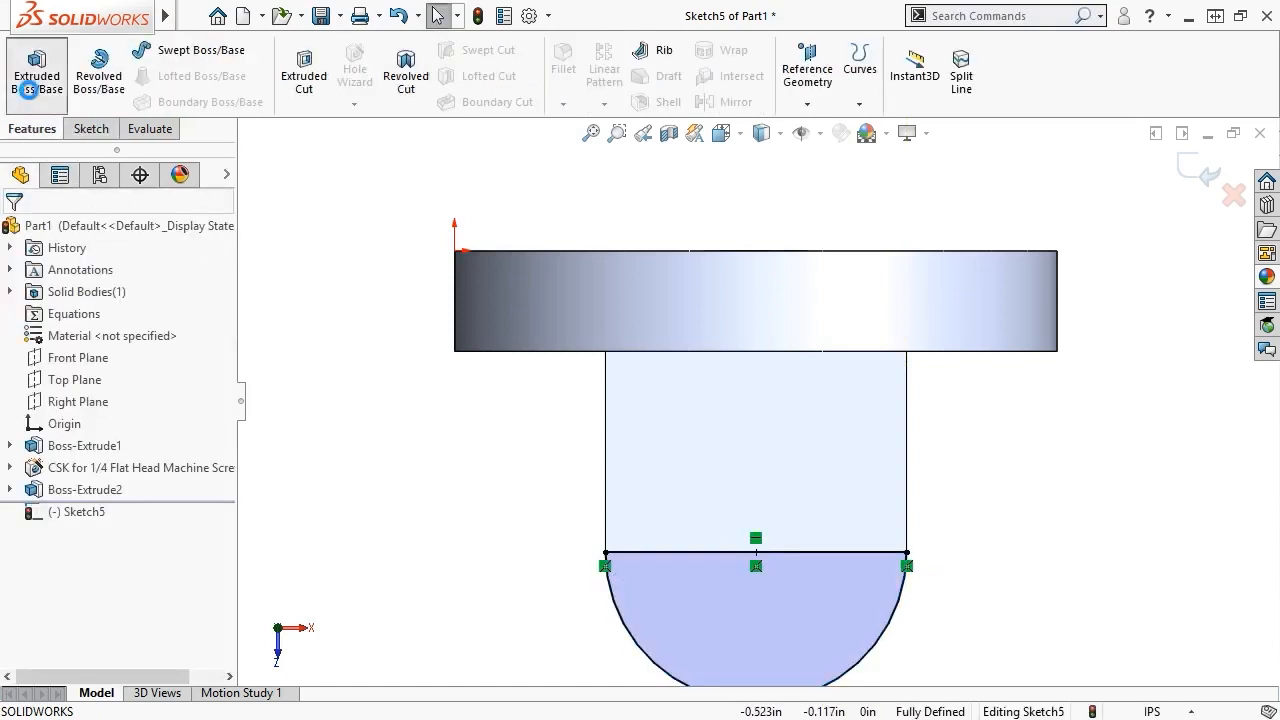
left_click(36, 72)
left_click(168, 351)
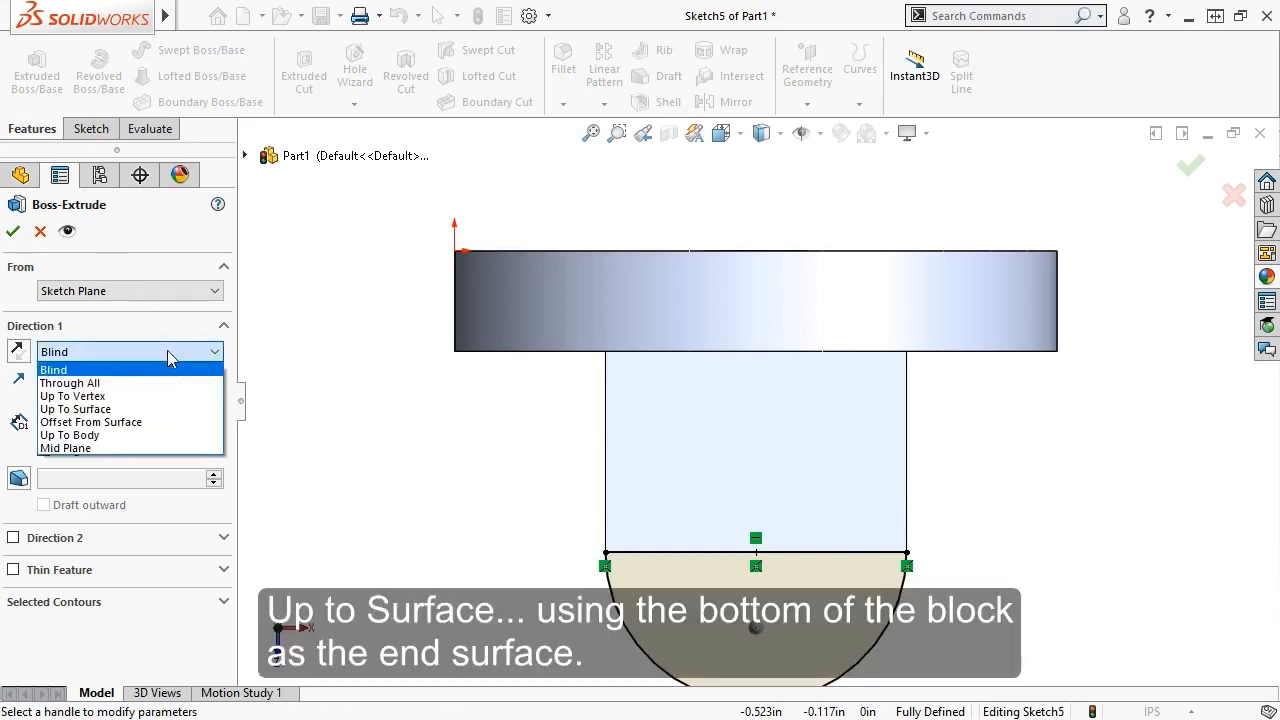
left_click(158, 409)
key("ctrl+7")
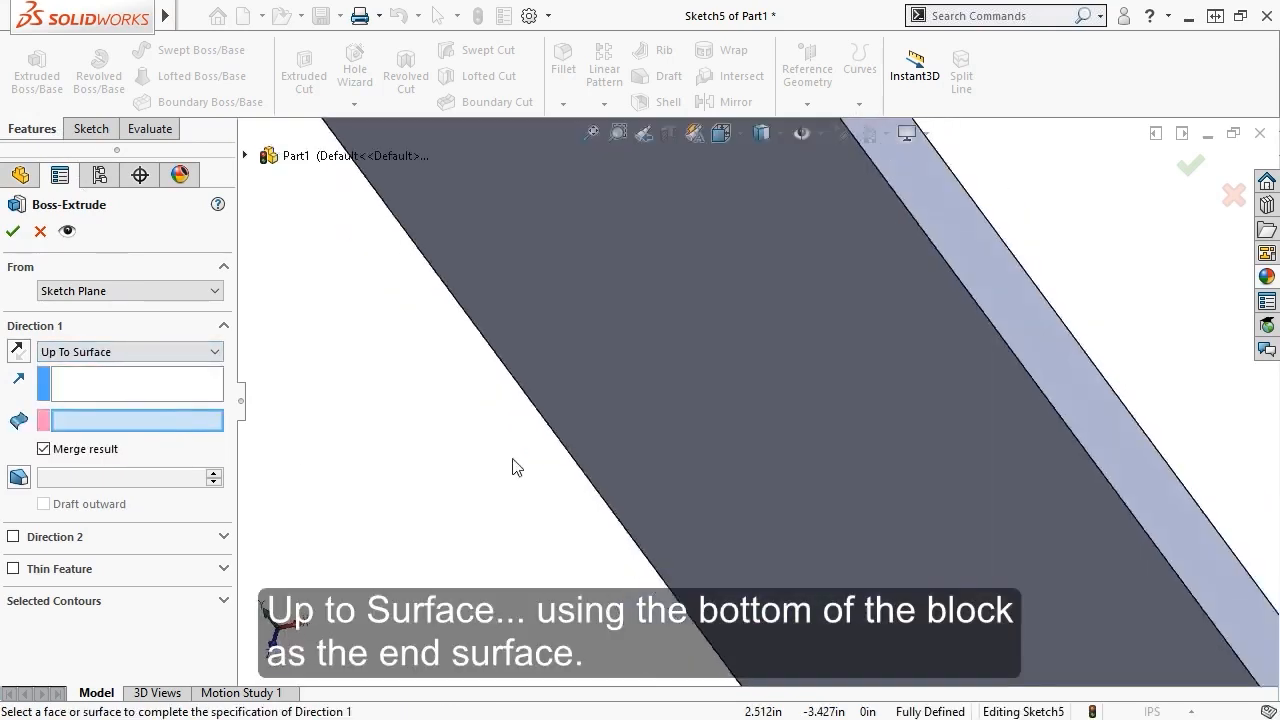
middle_click_drag(650, 398, 622, 174)
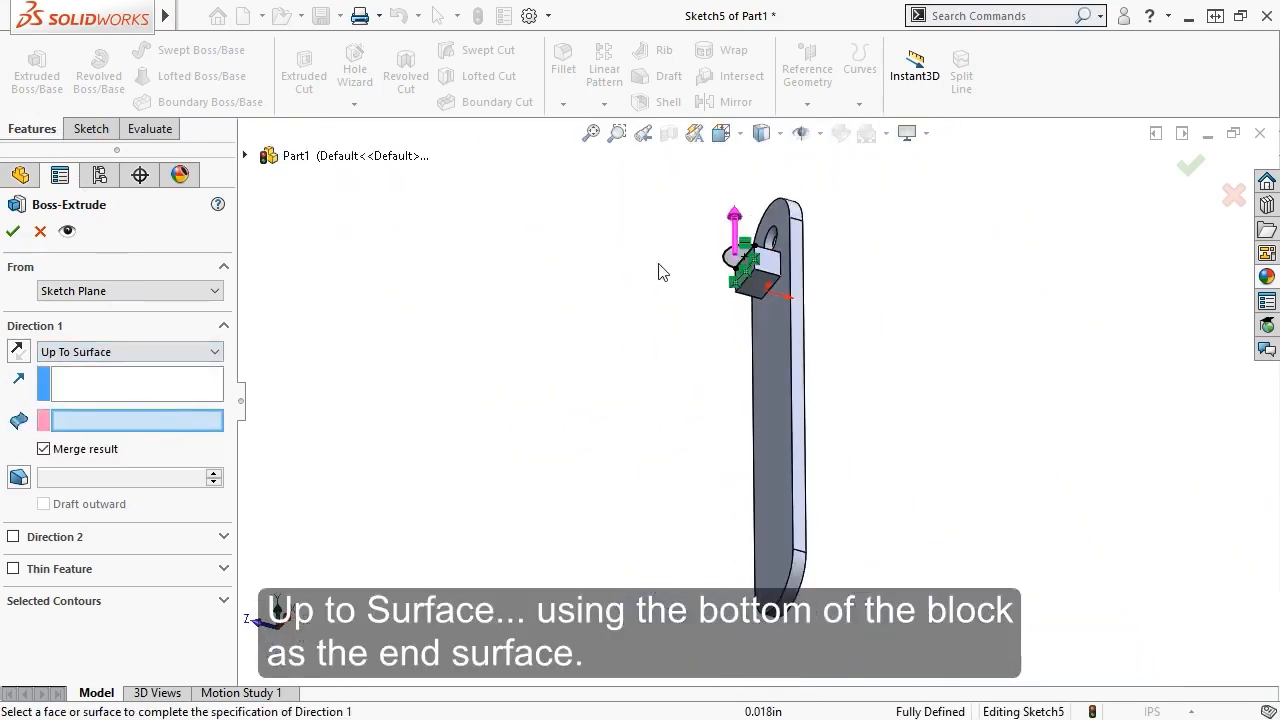
left_click(757, 287)
middle_click_drag(691, 306, 617, 430)
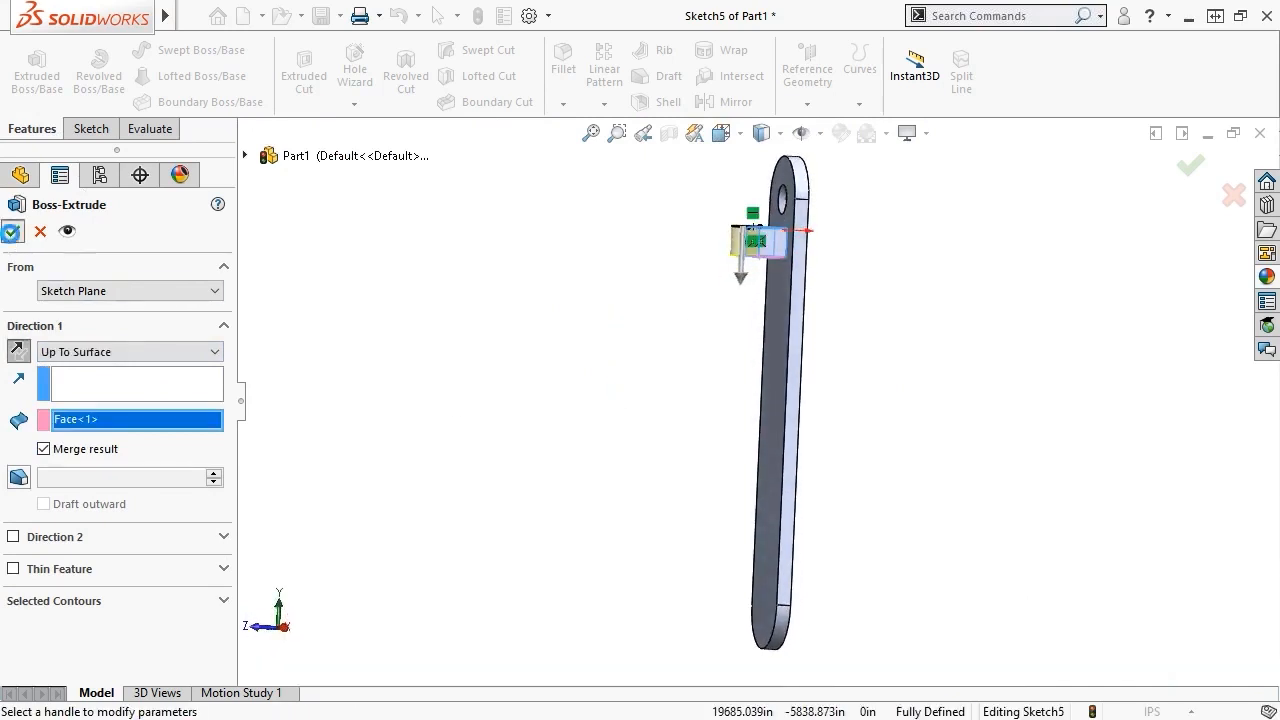
left_click(11, 232)
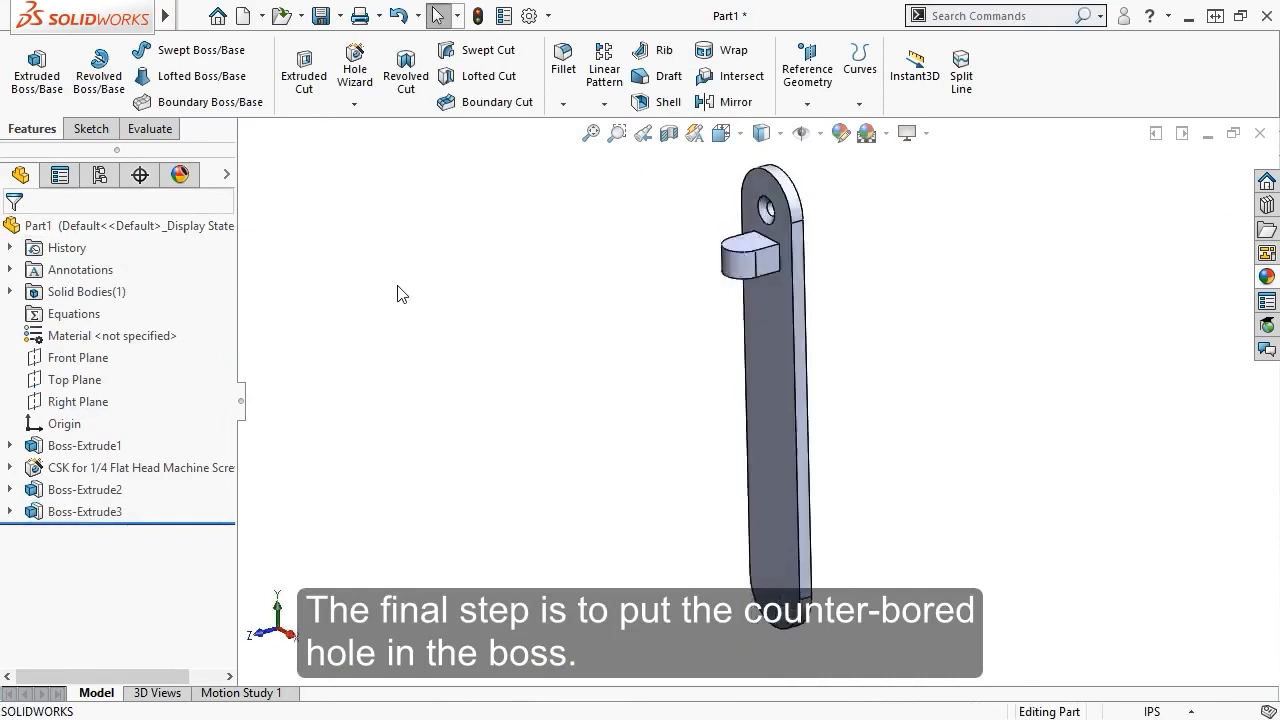
- Specify a counterbored hole on the boss's top face for an ANSI Inch Socket Head Cap Screw, size 1/4
key("ctrl+7")
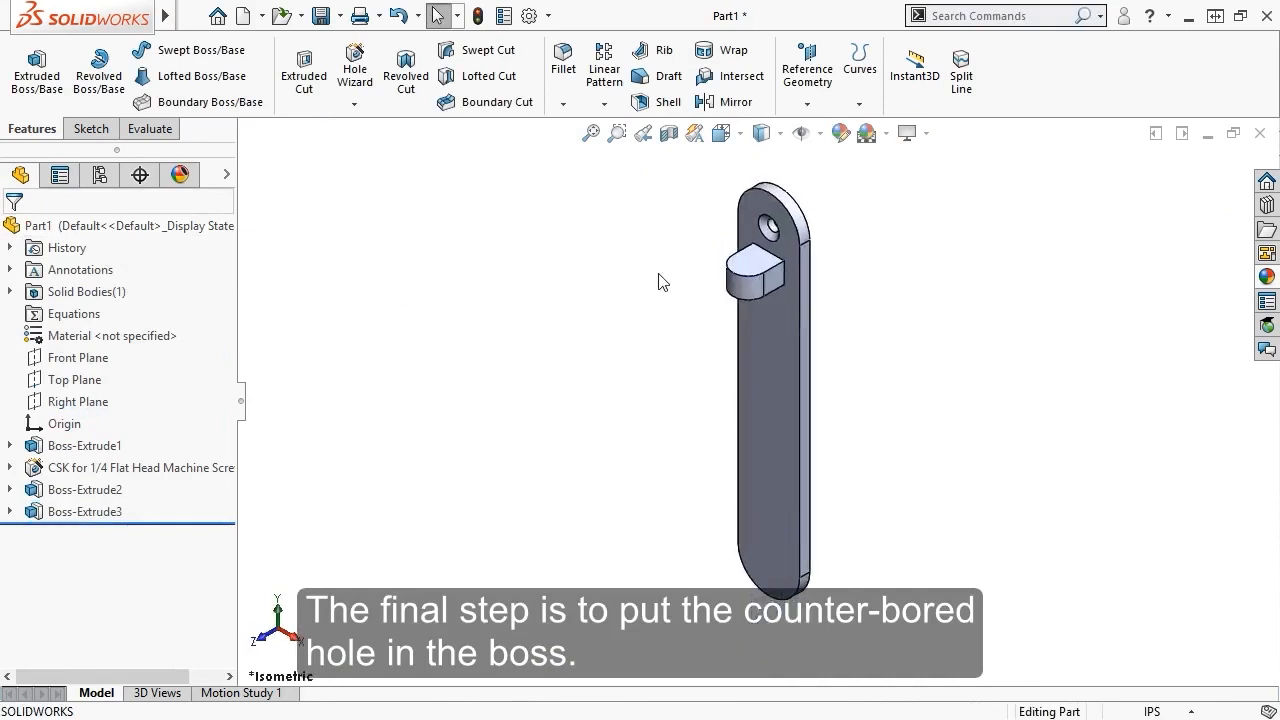
left_click(752, 265)
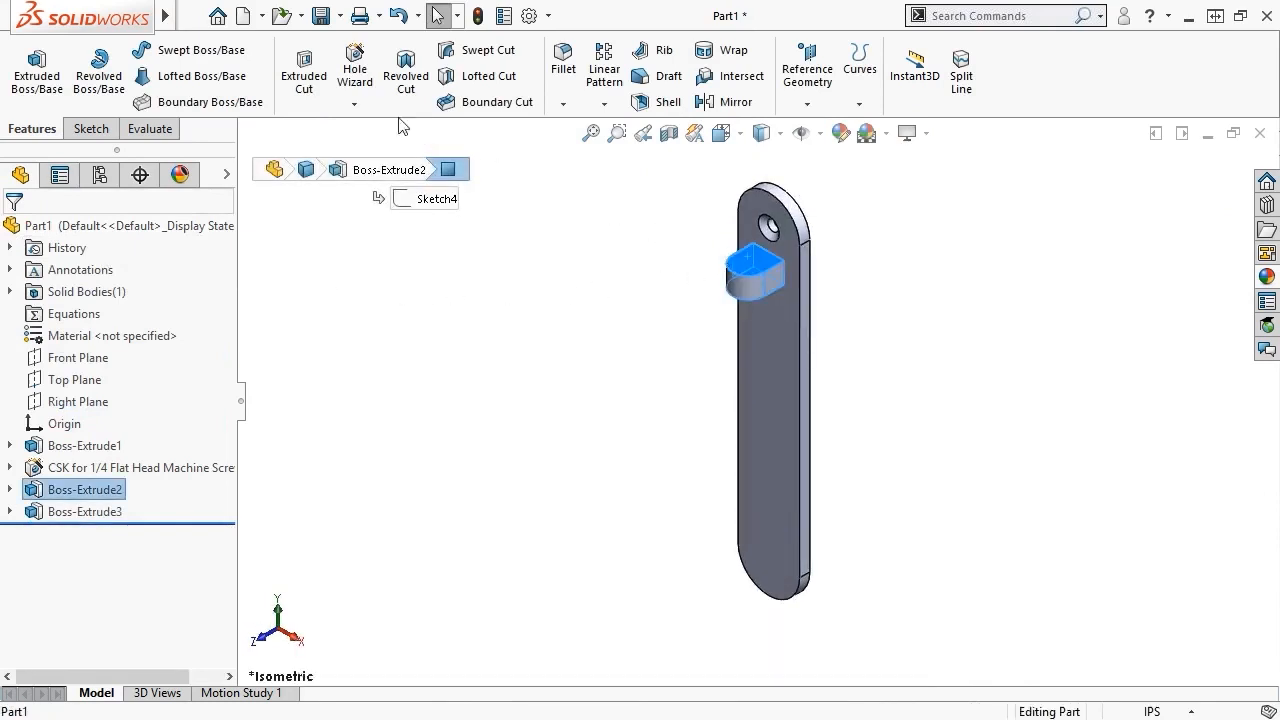
left_click(355, 68)
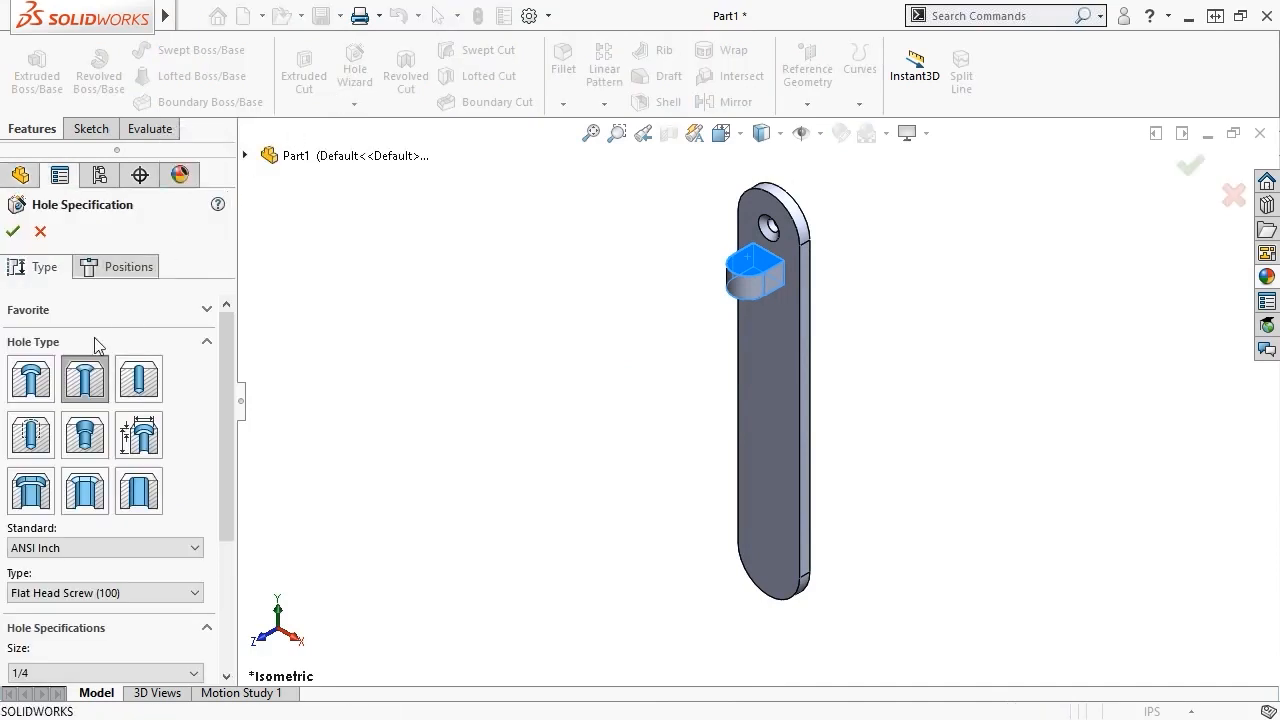
left_click(31, 379)
left_click_drag(225, 368, 226, 435)
left_click(190, 432)
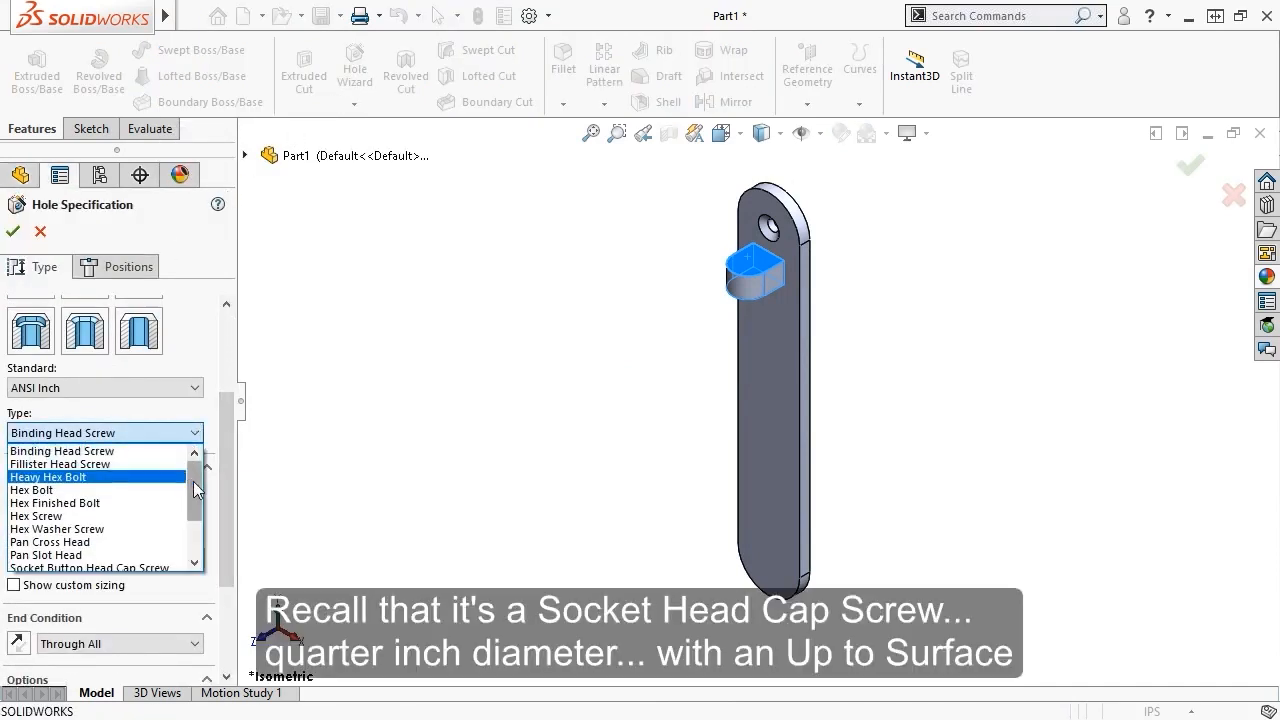
scroll(190, 490, "down", 1)
left_click(139, 541)
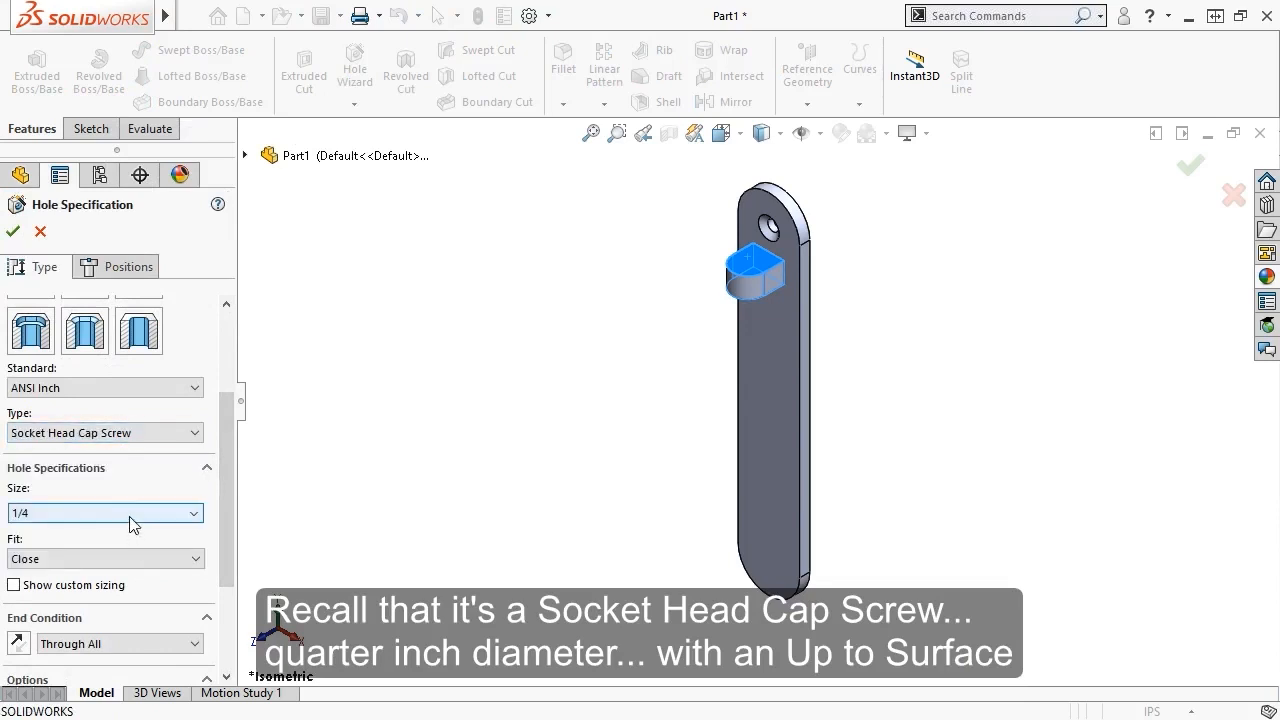
- Set the counterbored hole's end condition to Up To Surface with the block's bottom face as the limit
left_click_drag(229, 523, 227, 571)
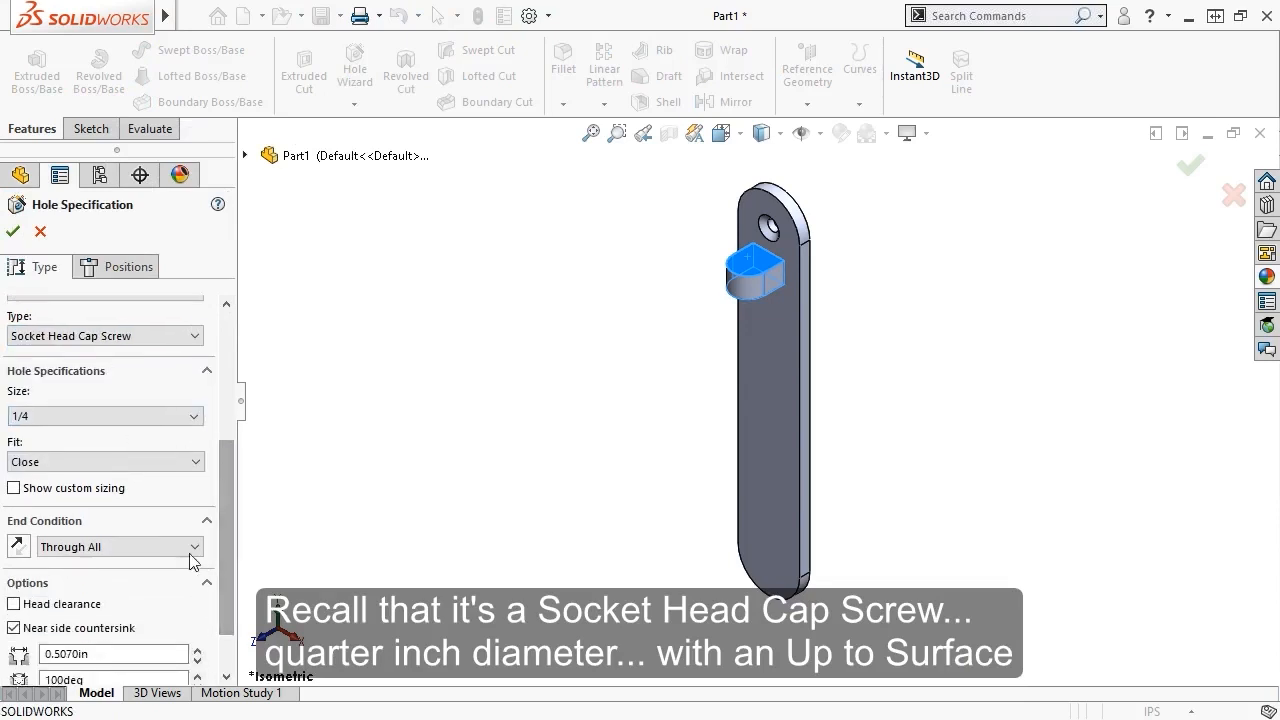
left_click(185, 549)
left_click(150, 621)
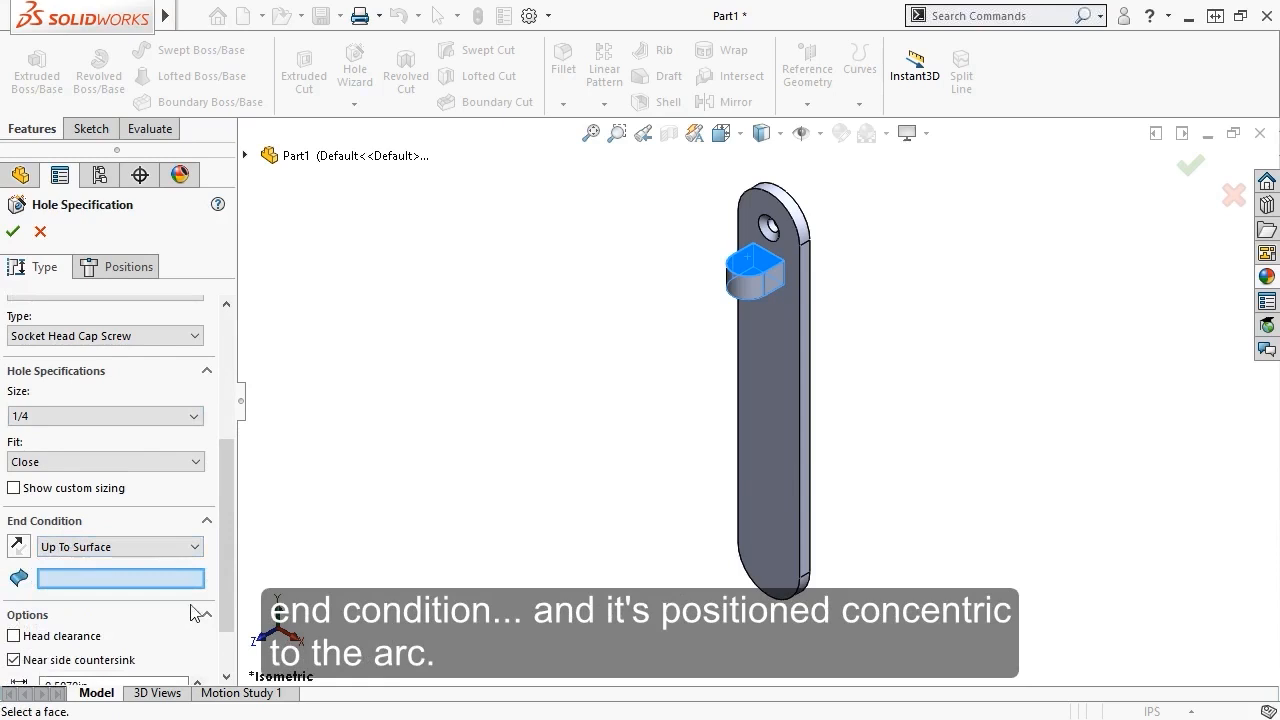
middle_click_drag(680, 393, 687, 220)
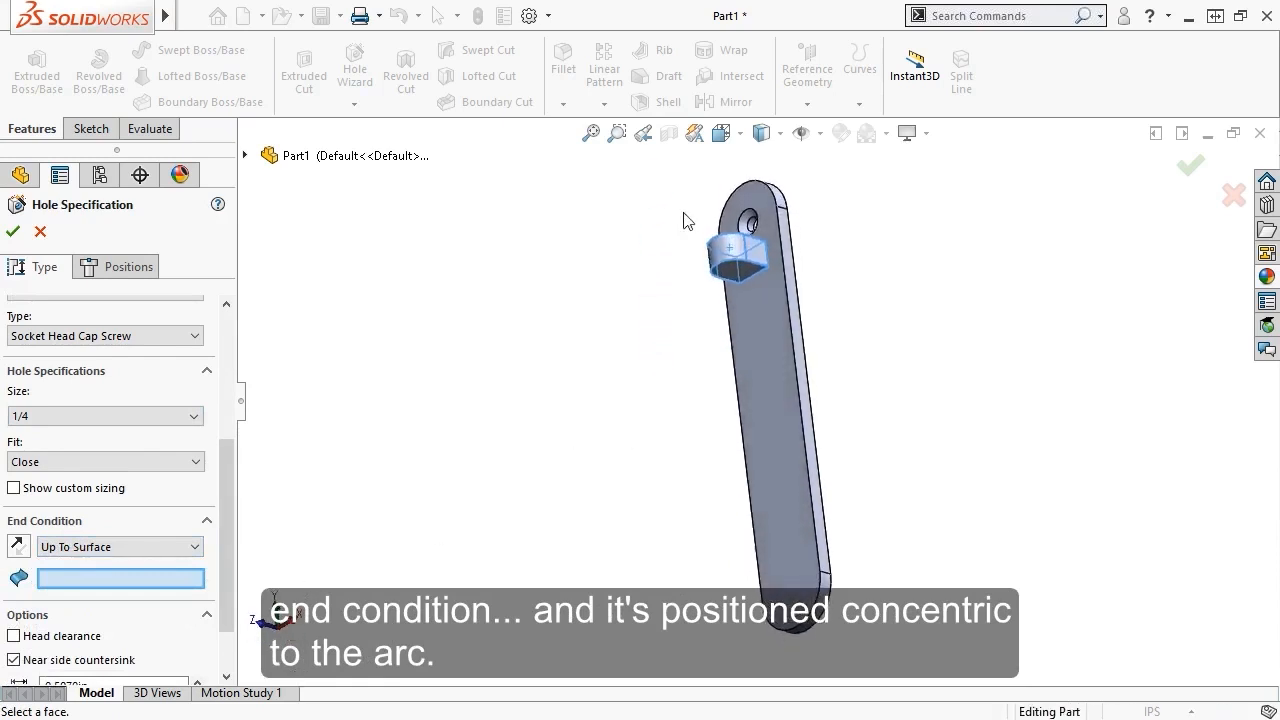
left_click(731, 266)
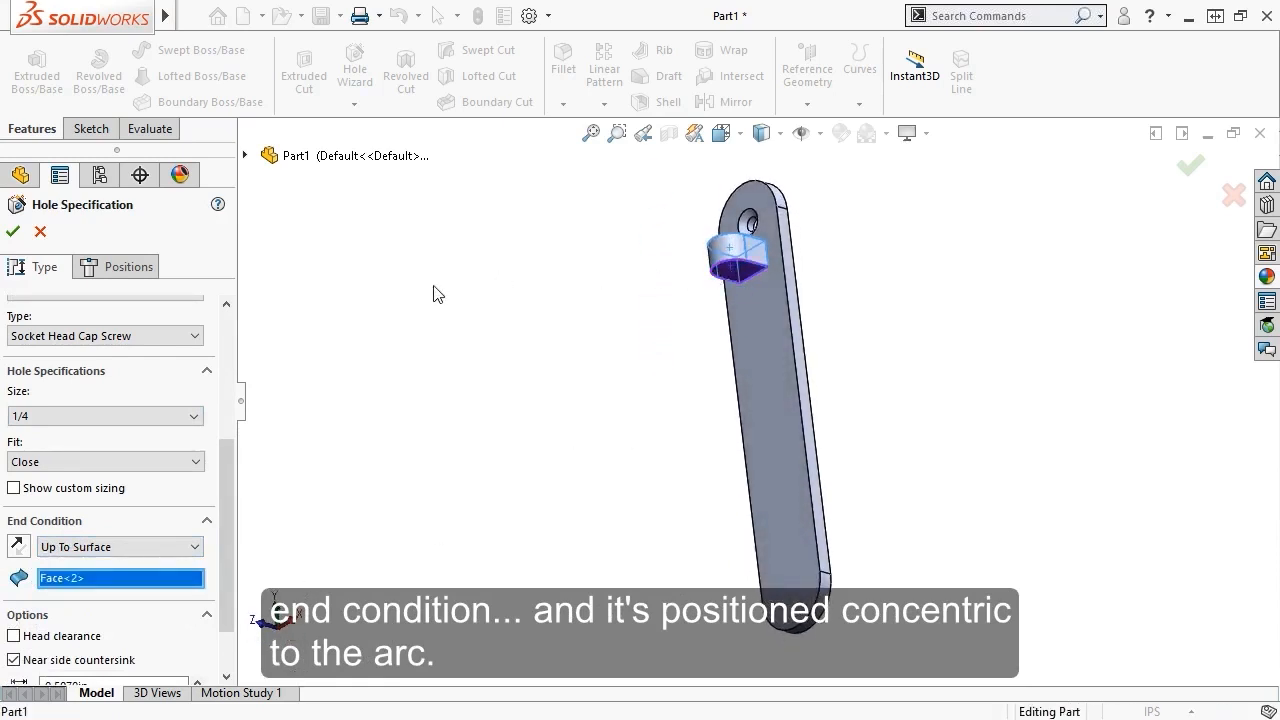
- Position the counterbored hole on the boss's top face concentric with the rounded edge and create it
scroll(232, 480, "up", 5)
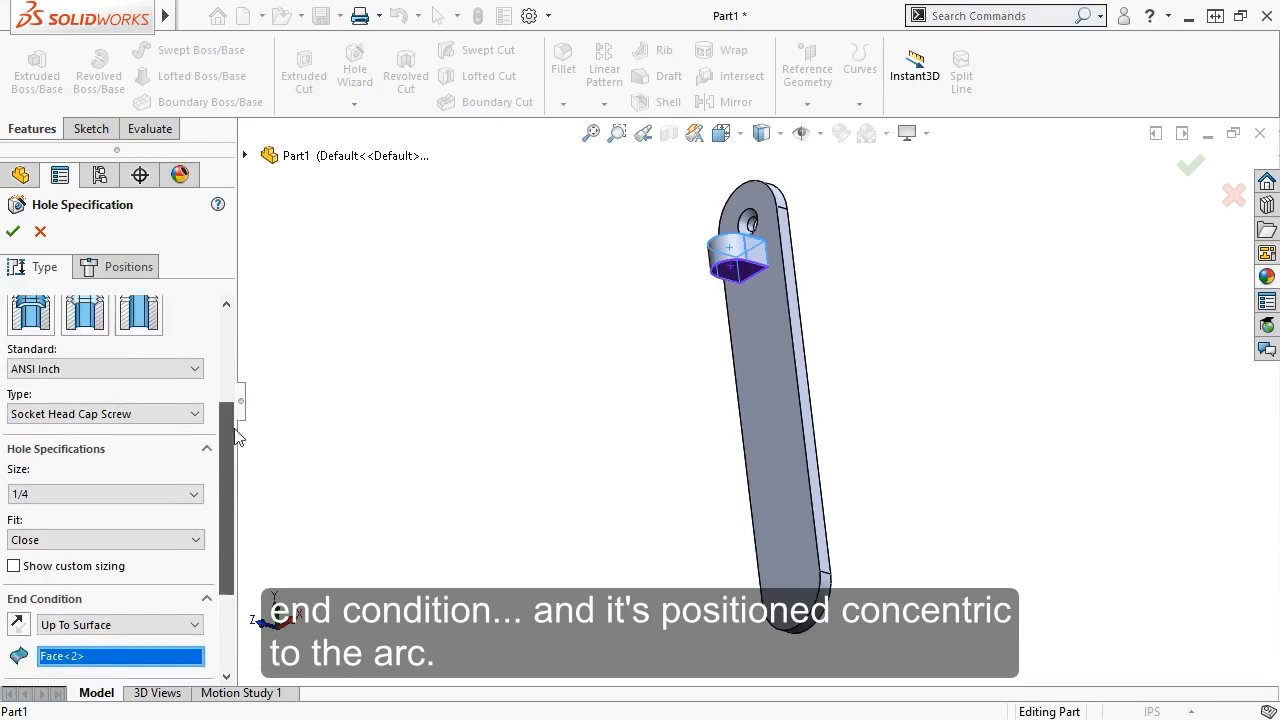
left_click(134, 266)
middle_click_drag(640, 320, 694, 517)
left_click(753, 309)
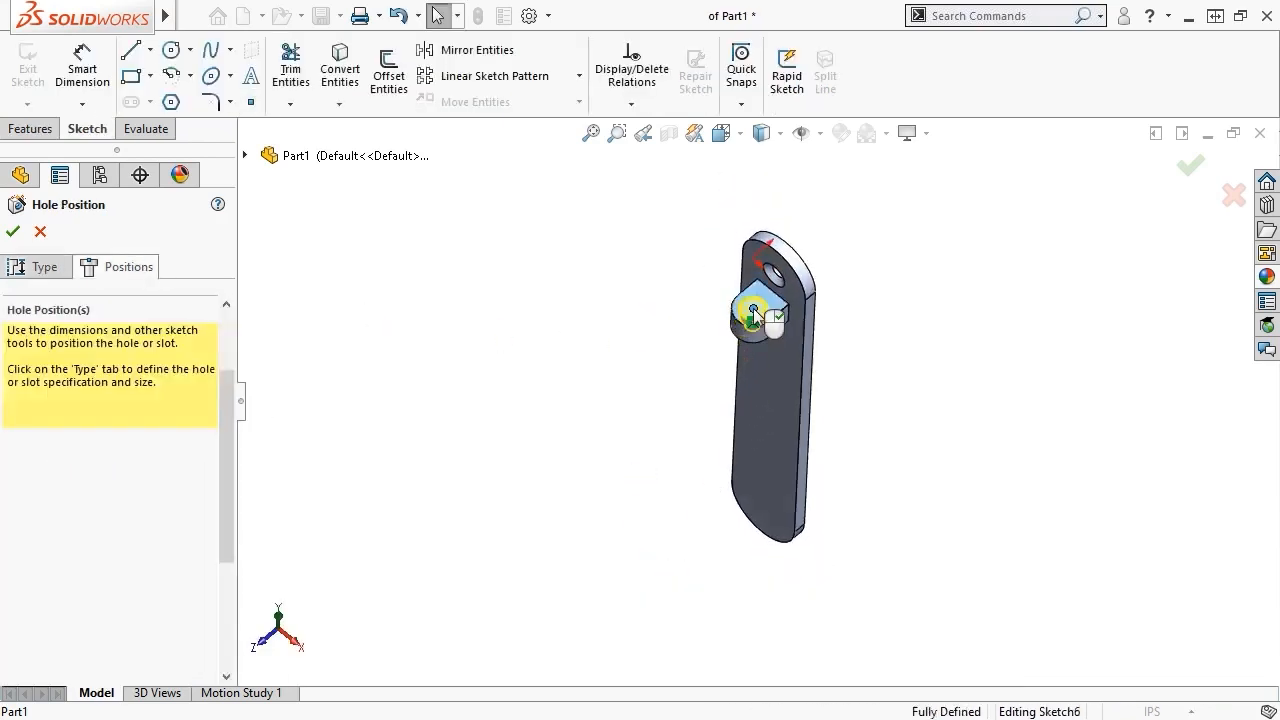
left_click(13, 231)
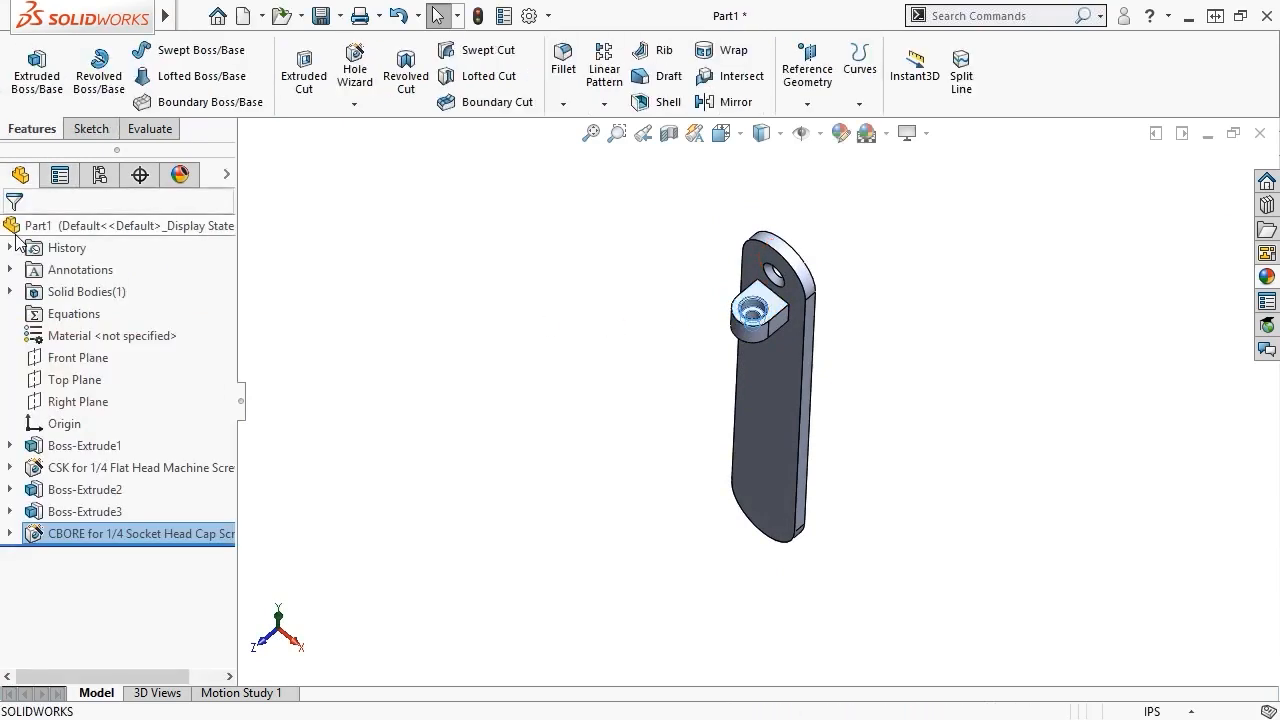
- Mirror both boss extrusions, the countersunk hole and the counterbored hole about the Top Plane
key("ctrl+7")
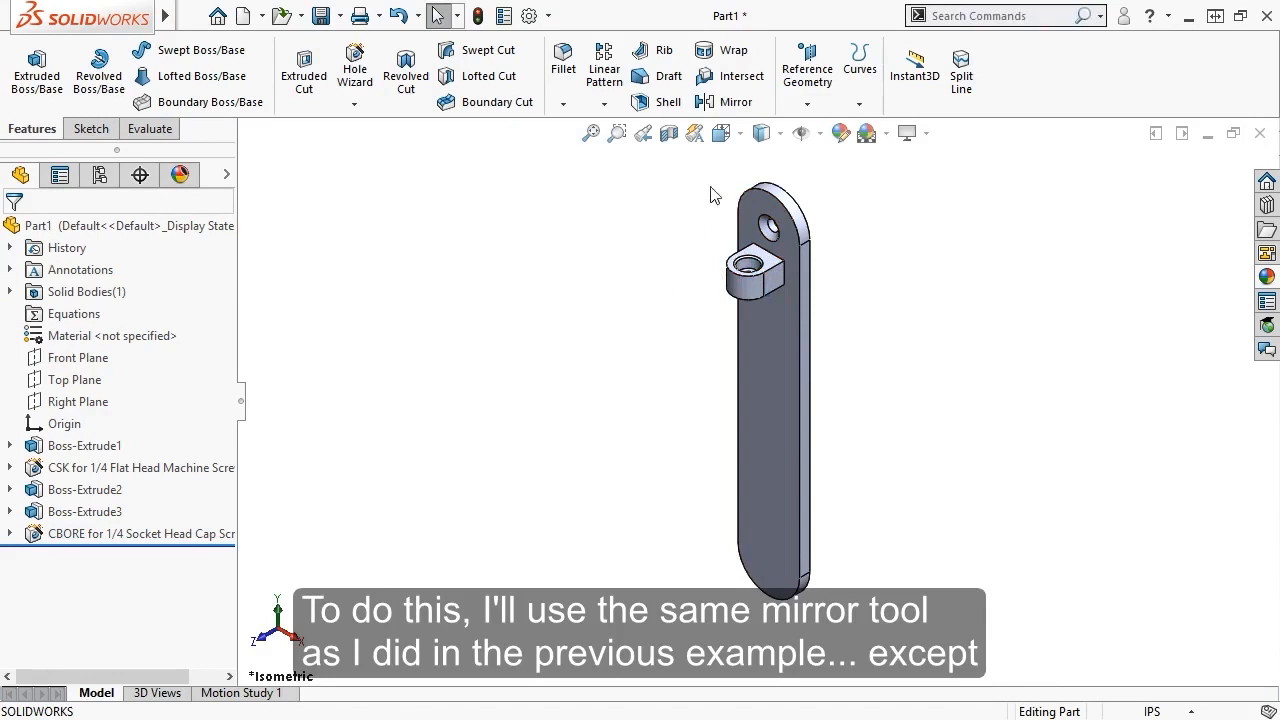
left_click(719, 103)
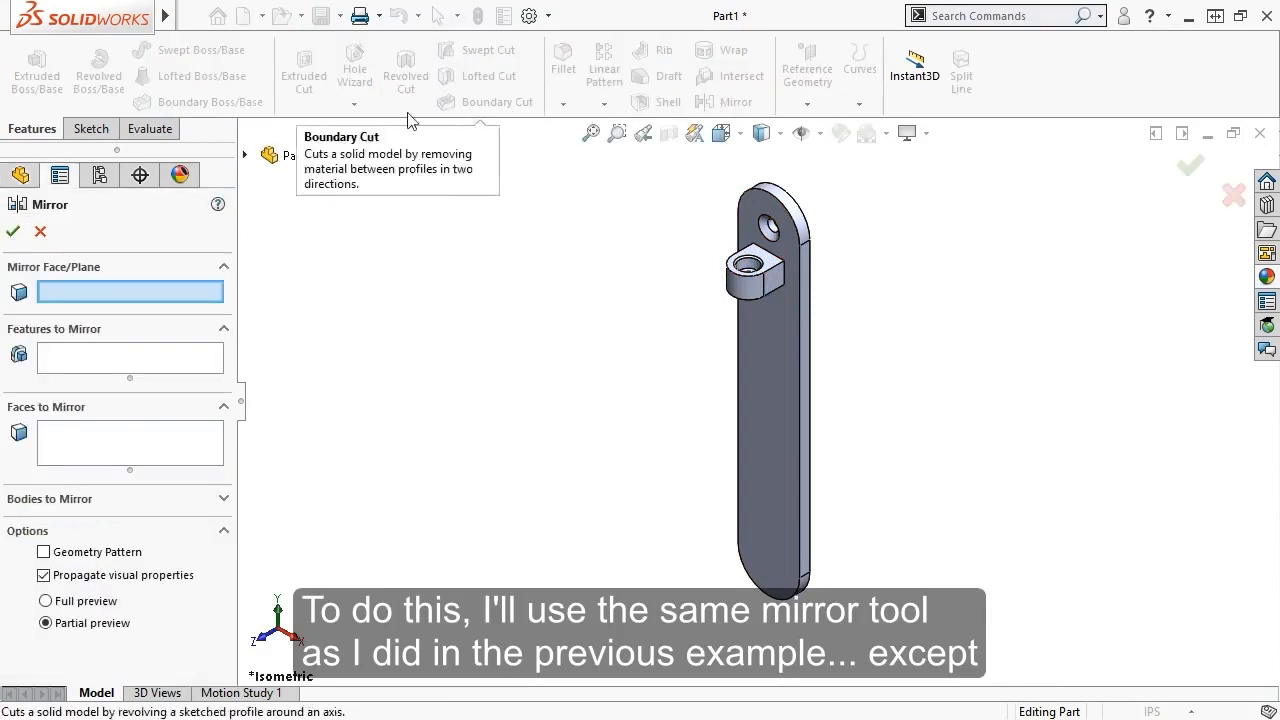
left_click(245, 156)
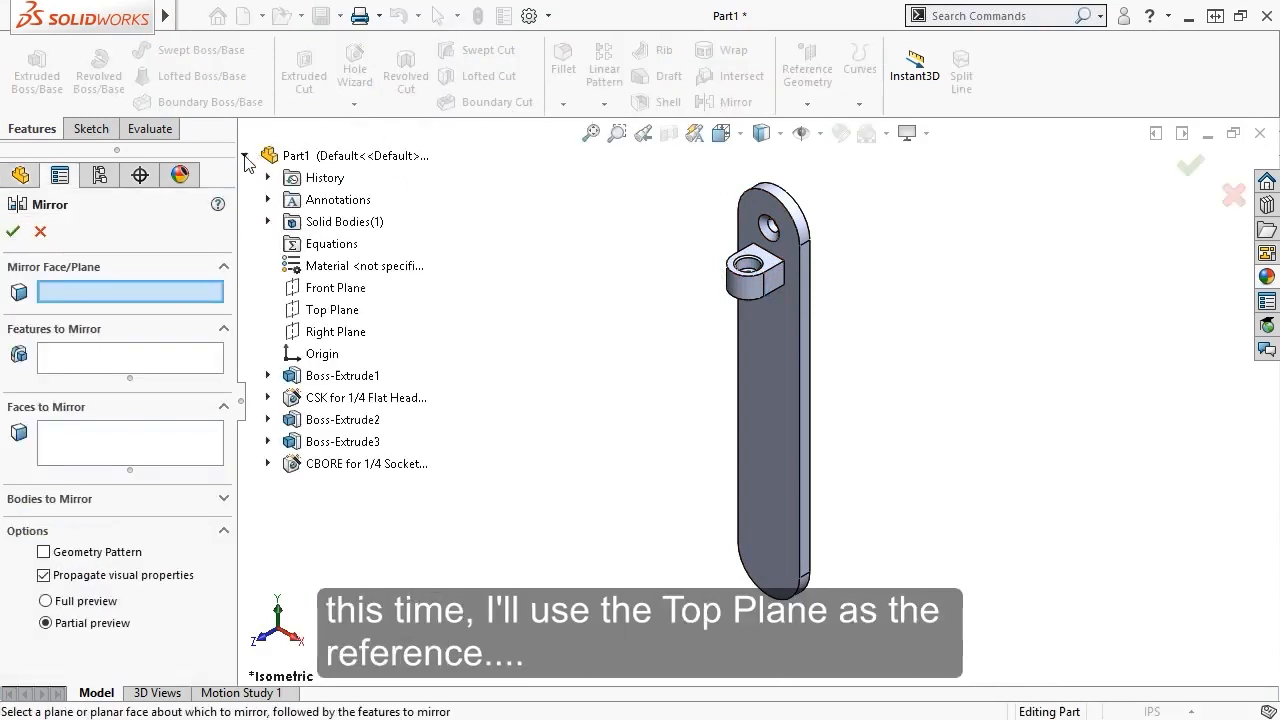
left_click(314, 311)
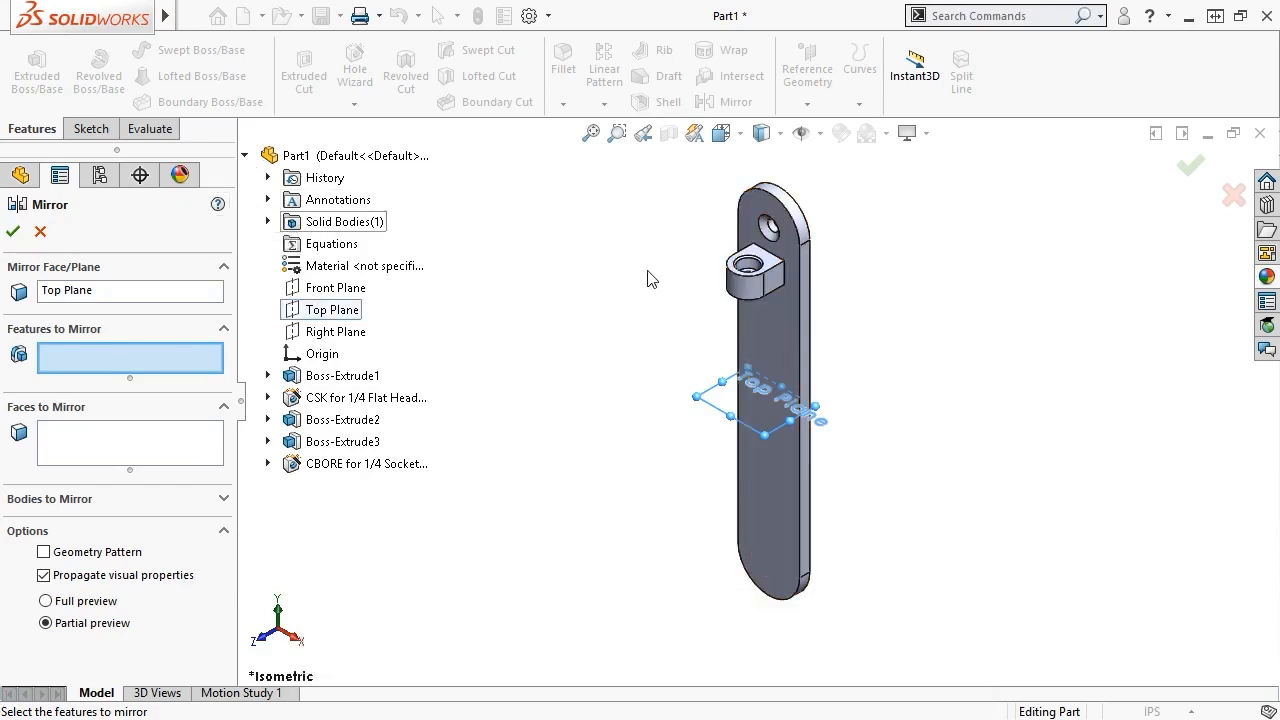
left_click(757, 289)
left_click(774, 276)
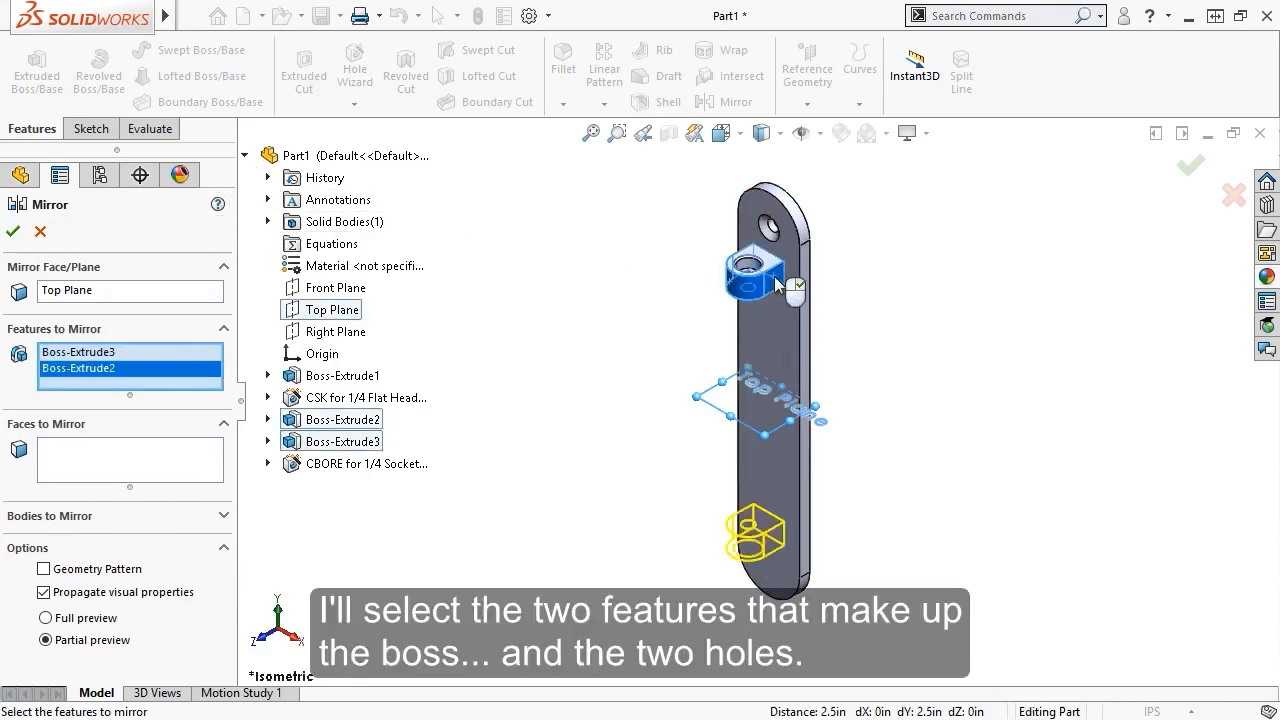
left_click(405, 397)
left_click(408, 464)
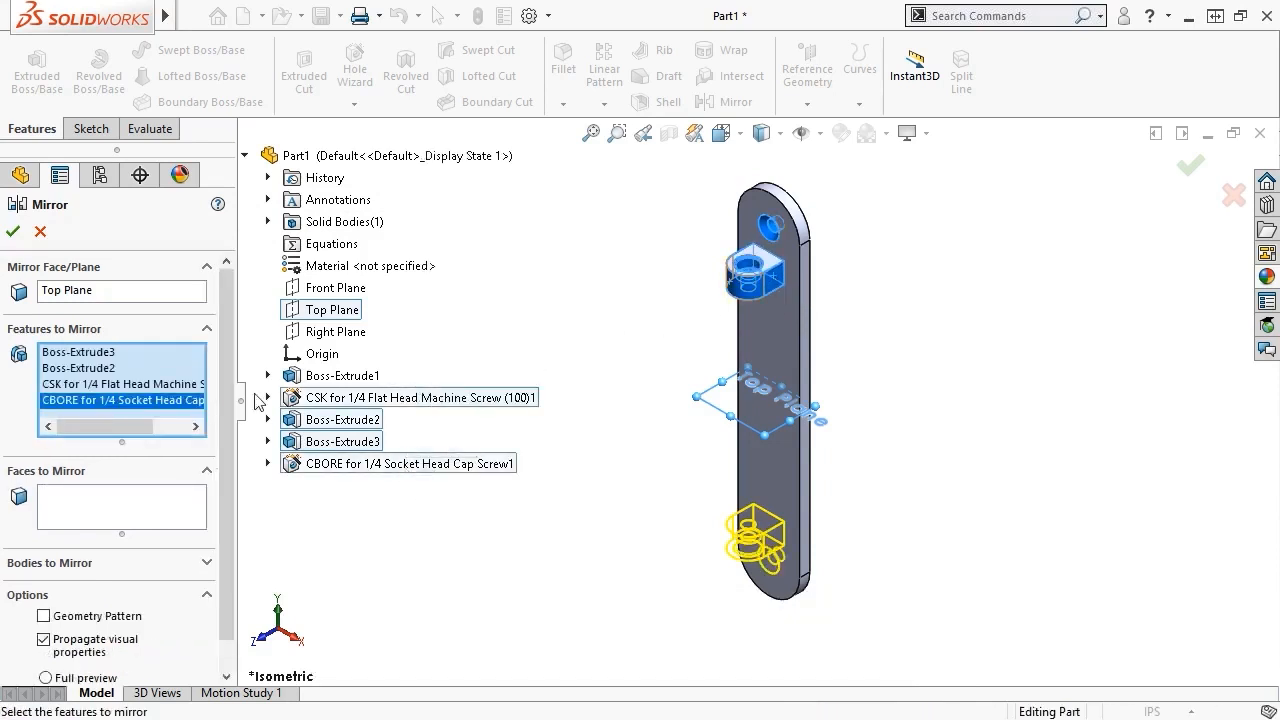
left_click(13, 232)
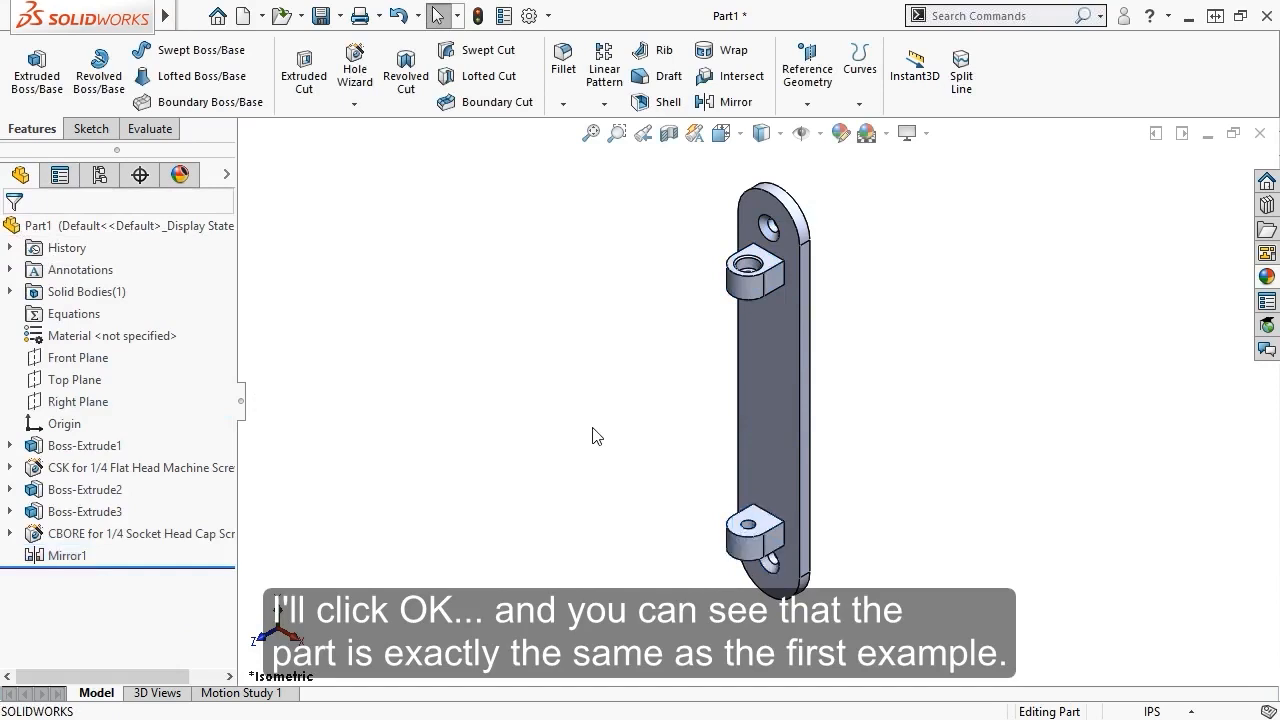
- Edit the mirror feature to remove the countersunk 1/4 flat head screw hole from the mirrored features
middle_click_drag(593, 436, 598, 384)
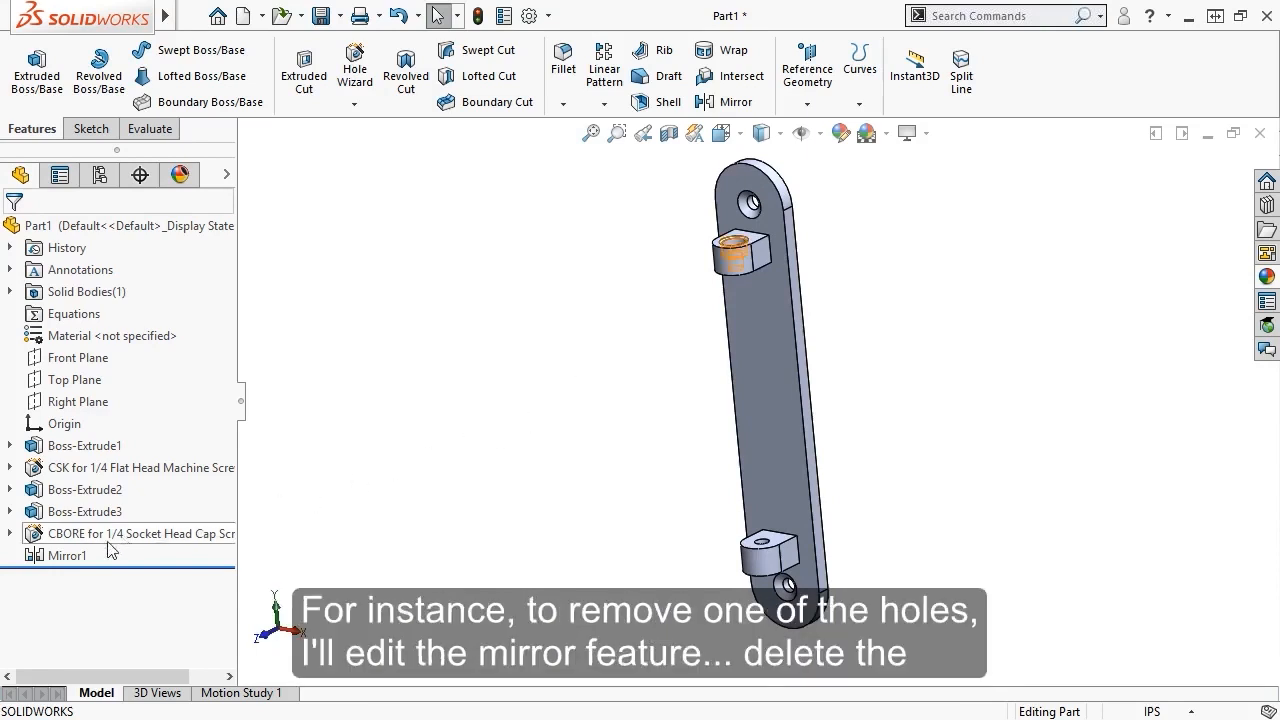
left_click(67, 555)
left_click(89, 495)
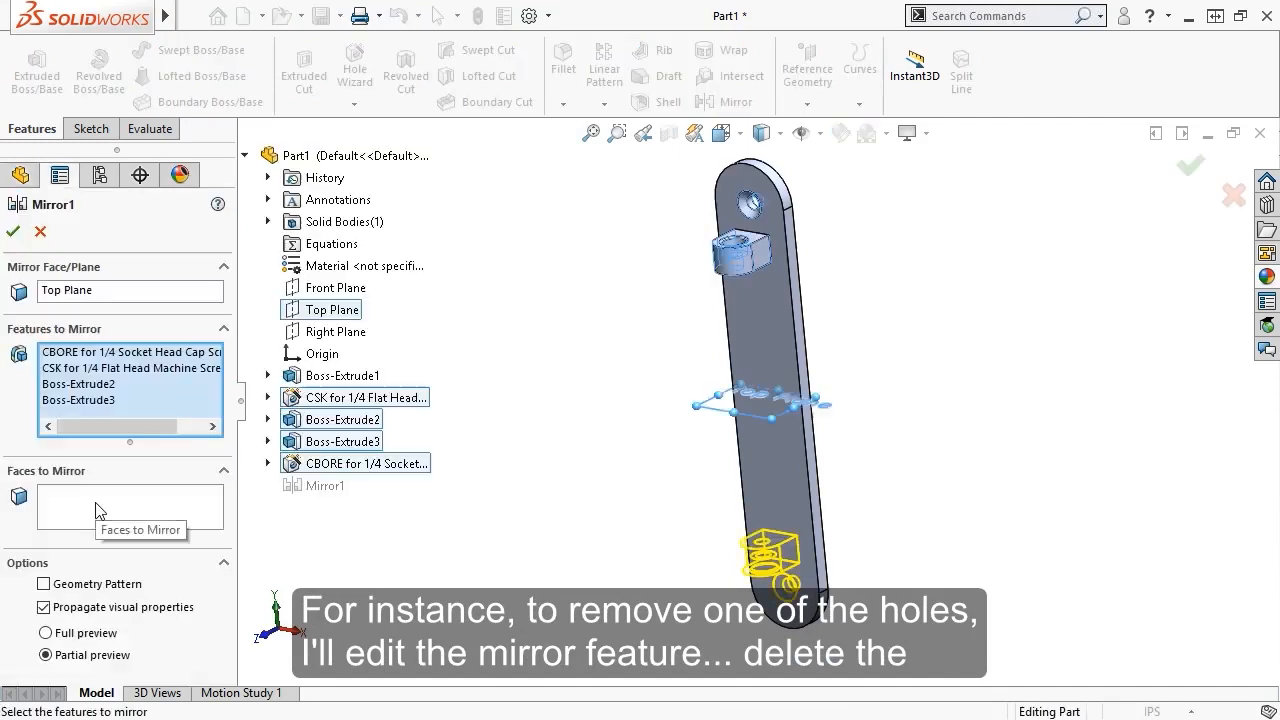
left_click(193, 368)
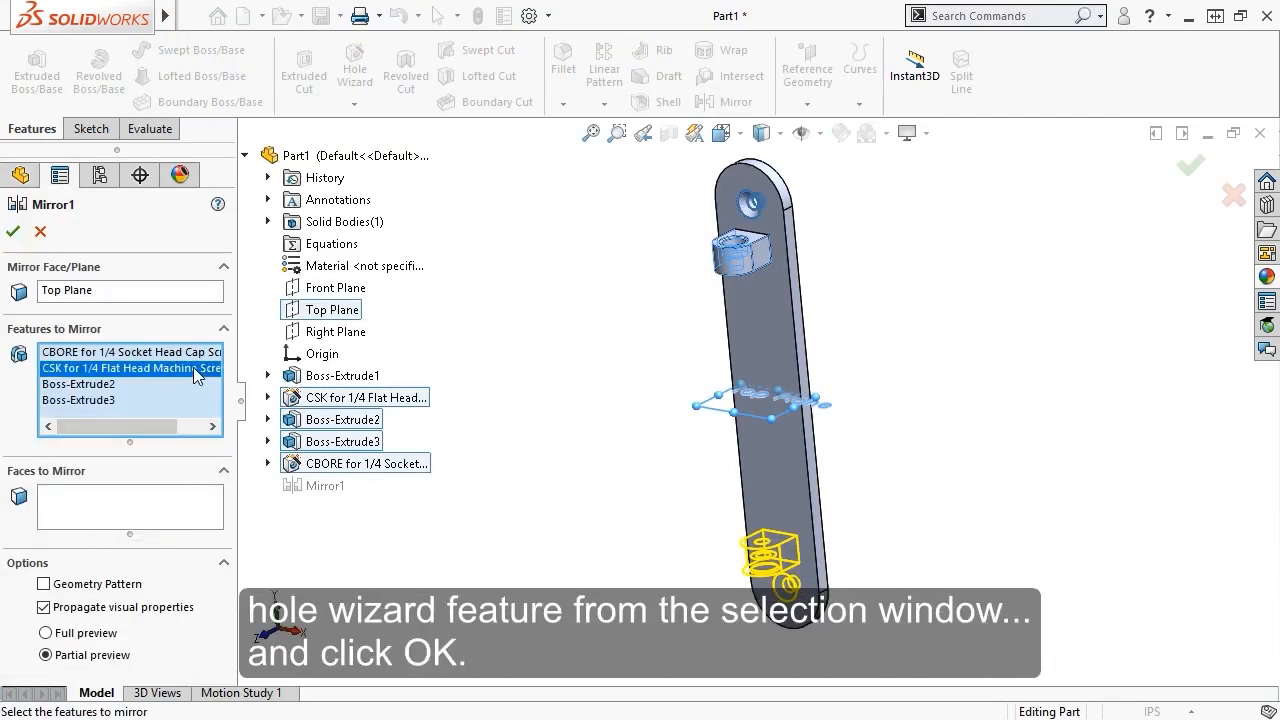
key("Delete")
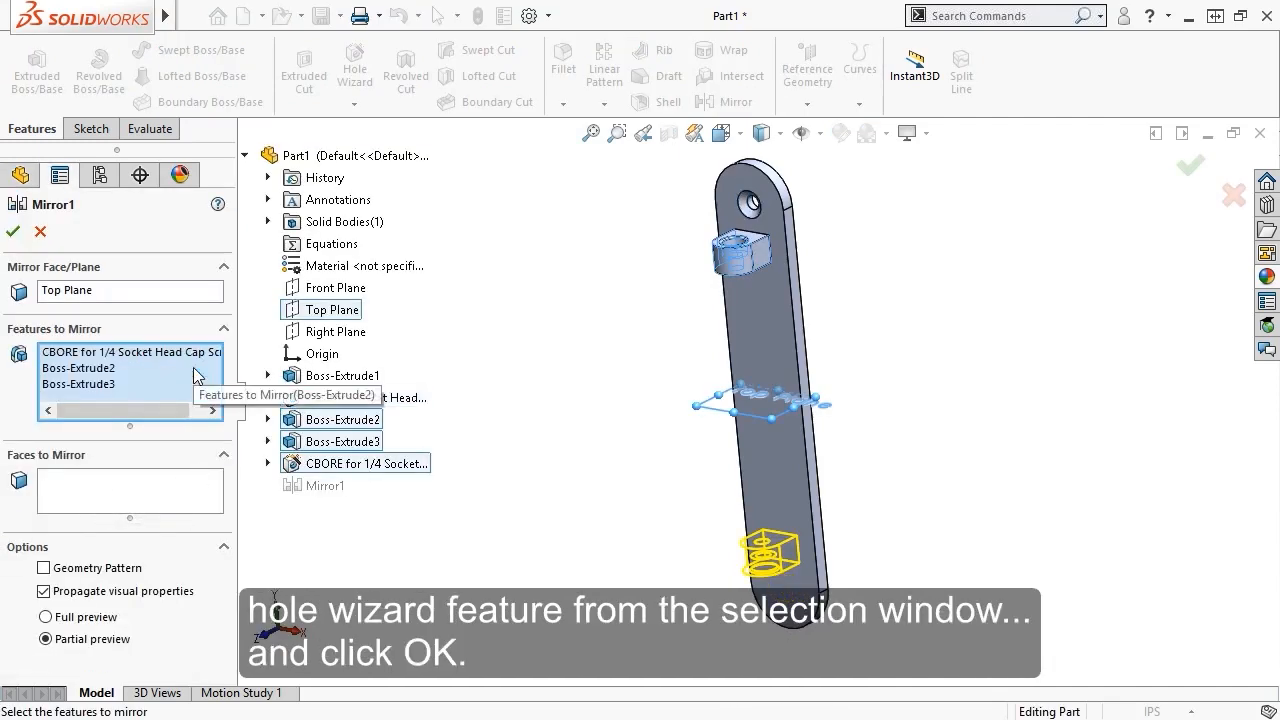
left_click(13, 232)
left_click(530, 524)
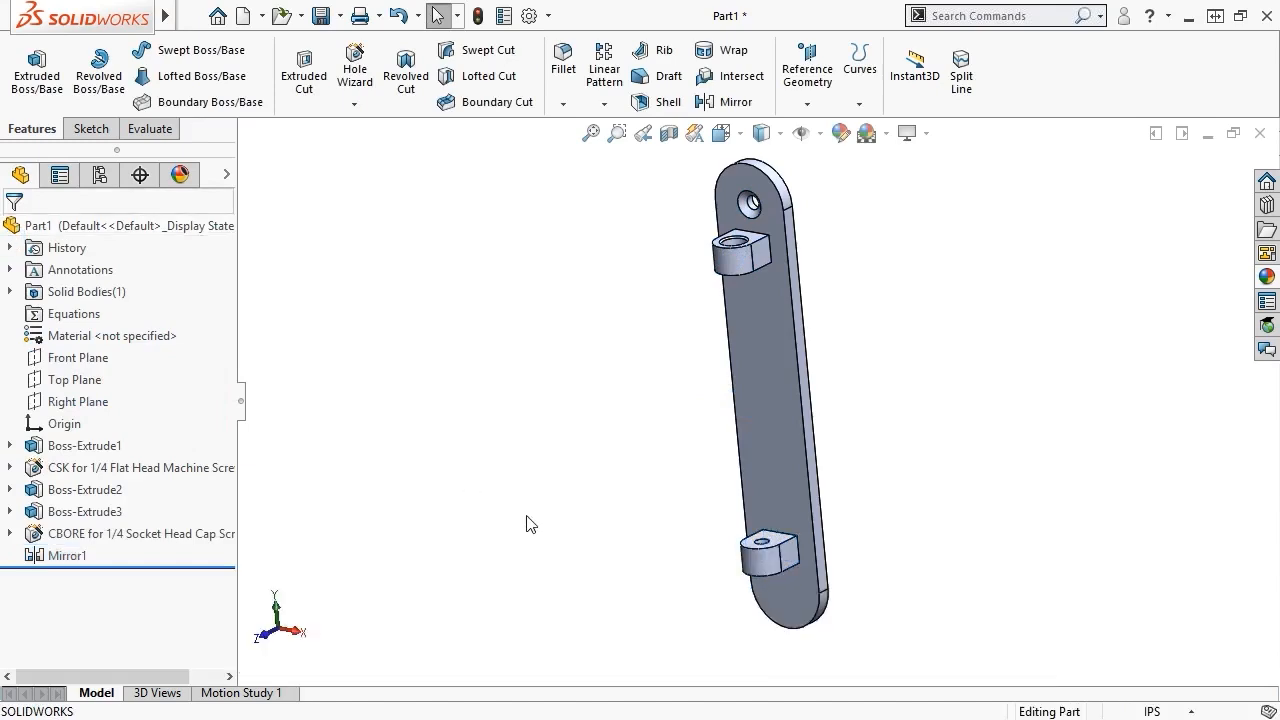